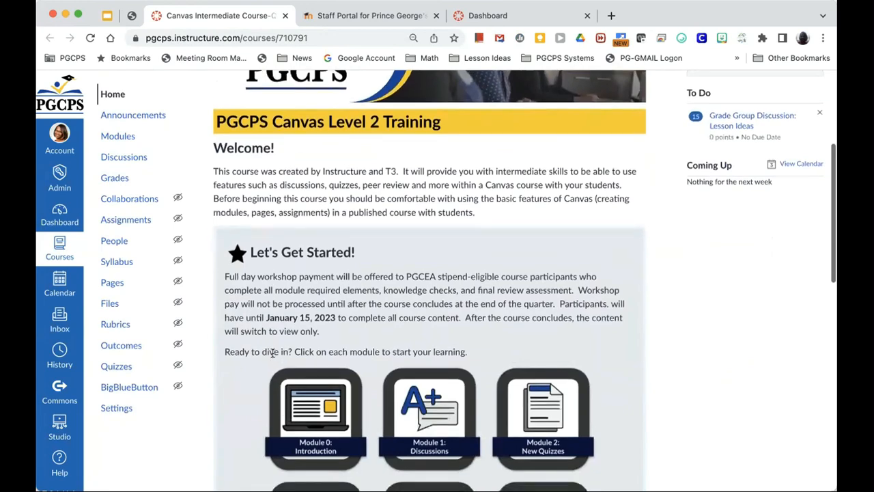
scroll(272, 357, "down", 1)
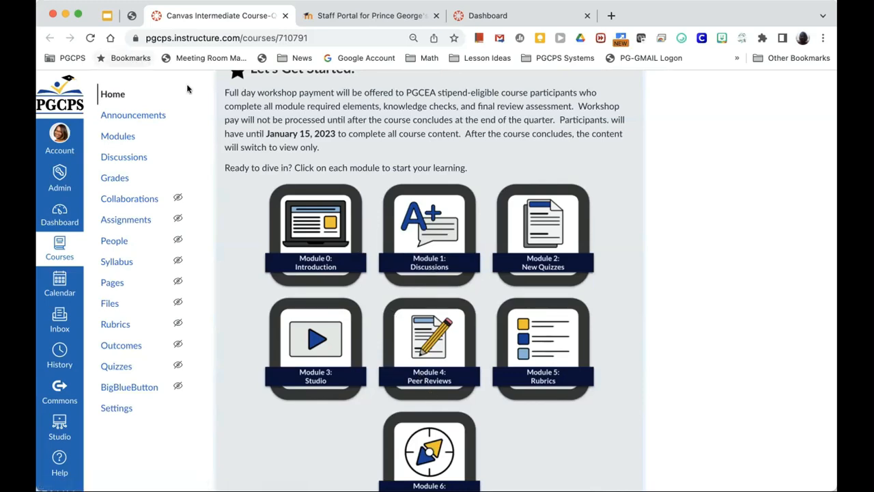
Step: Return to the top of the Level 2 Training home page and open its Modules list
scroll(266, 146, "up", 4)
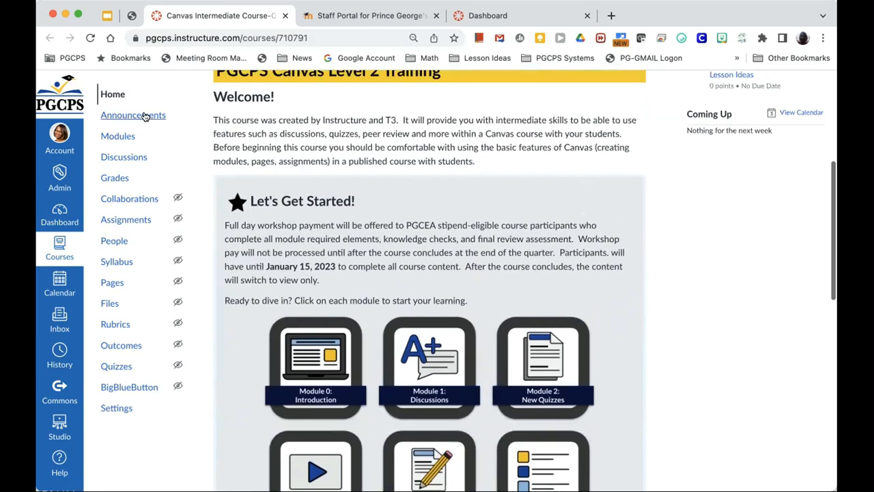
left_click(130, 137)
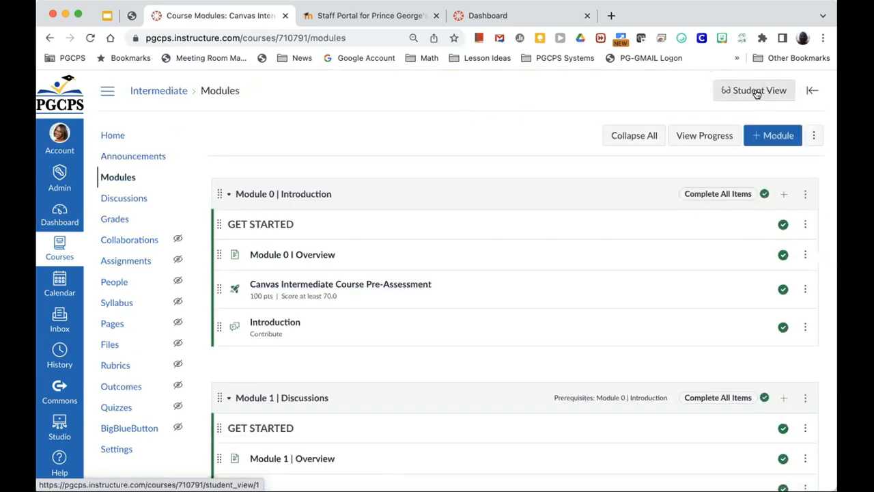
Step: Preview the Modules page in Student View, browsing through Module 0, Module 1 and Module 2
left_click(755, 93)
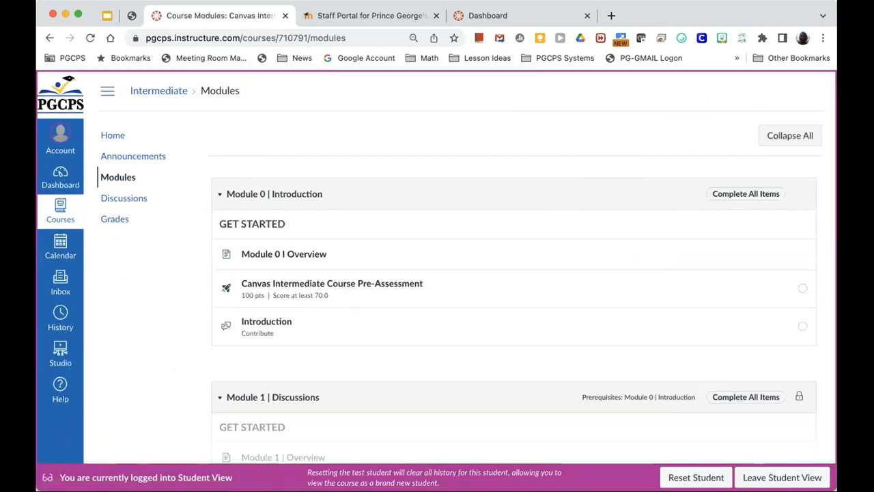
scroll(544, 357, "down", 2)
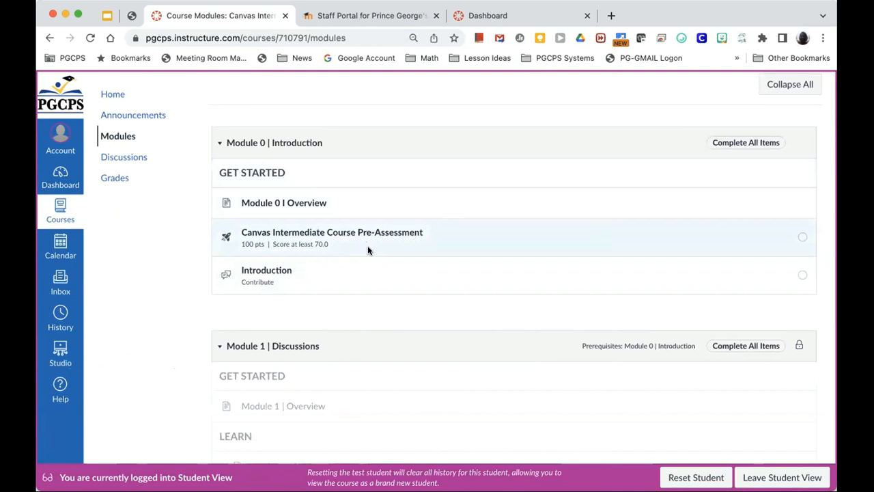
scroll(371, 262, "down", 2)
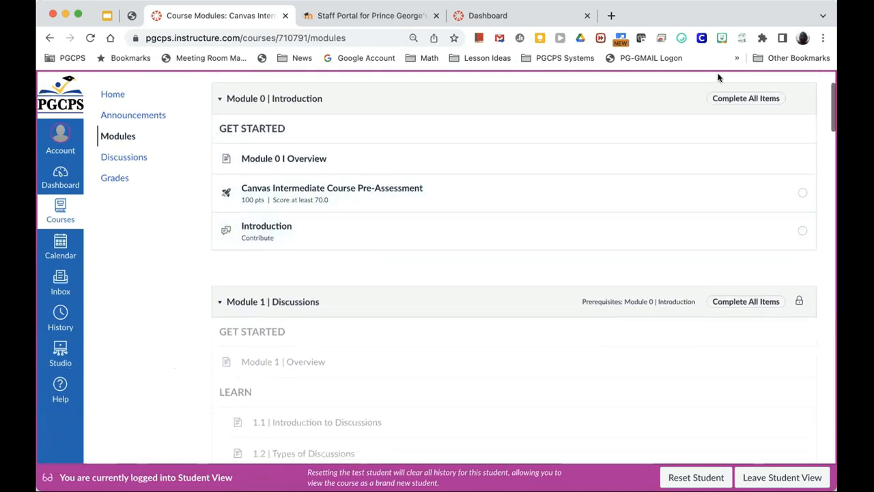
scroll(771, 251, "down", 2)
scroll(771, 252, "down", 6)
scroll(772, 253, "down", 6)
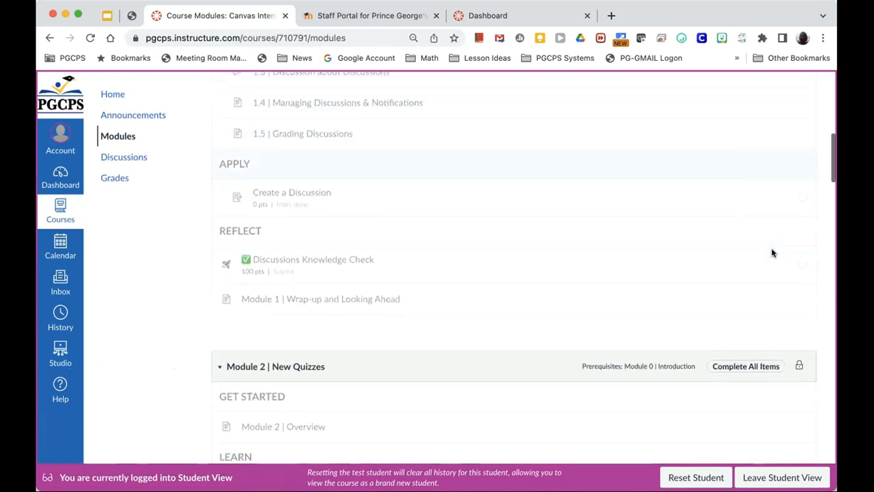
scroll(772, 254, "up", 4)
scroll(773, 253, "up", 10)
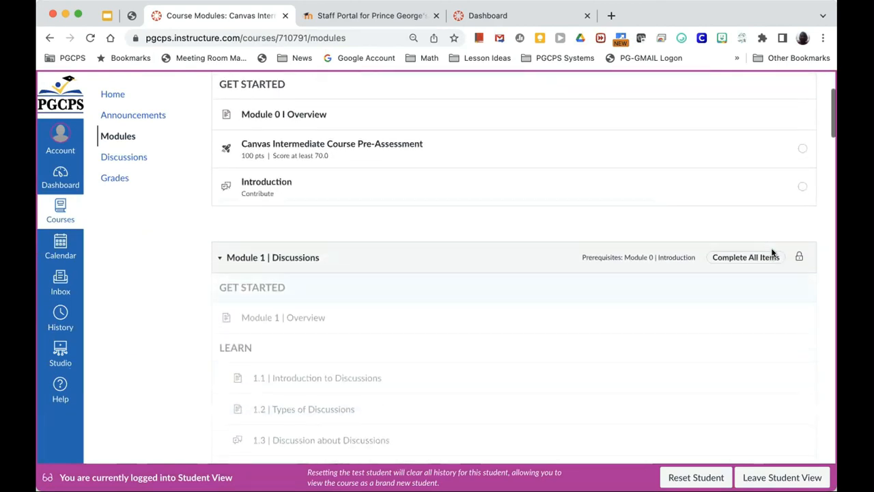
scroll(772, 254, "up", 1)
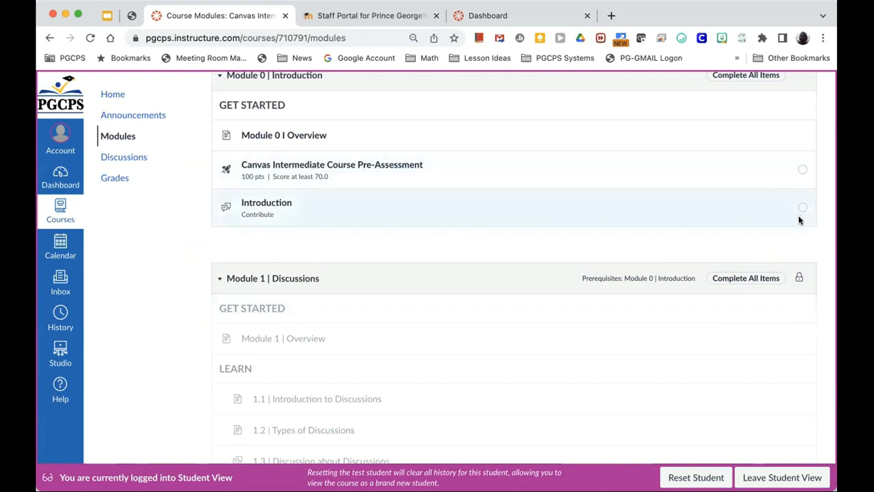
scroll(799, 217, "down", 2)
scroll(799, 226, "down", 5)
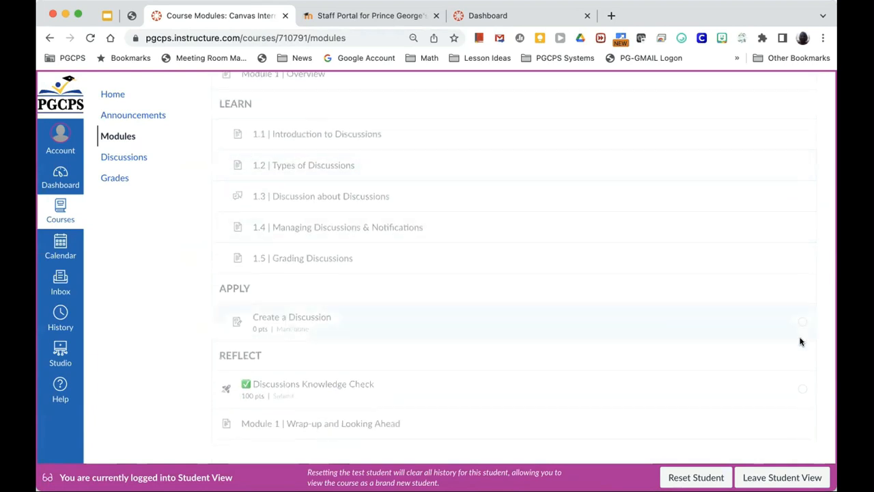
scroll(801, 342, "down", 1)
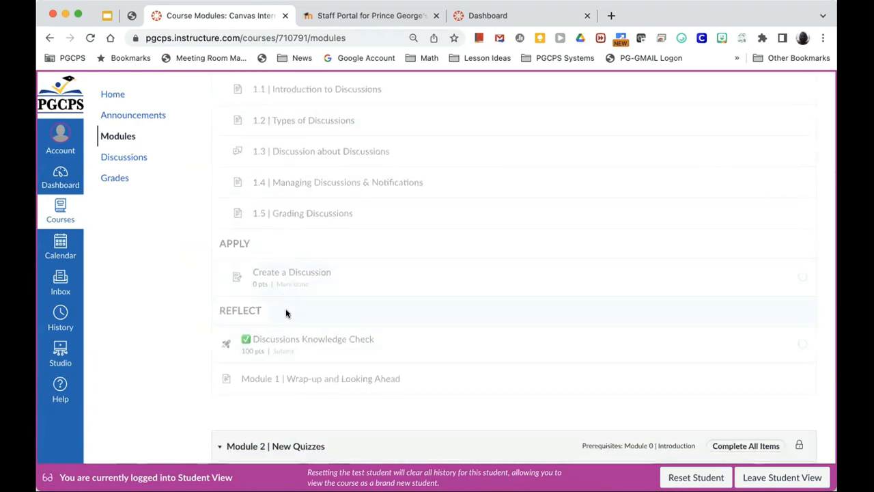
scroll(369, 368, "down", 3)
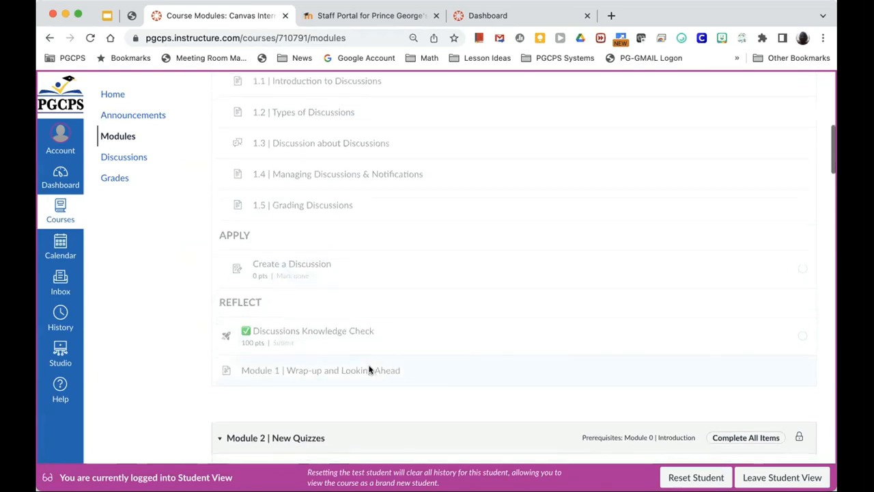
scroll(369, 369, "down", 5)
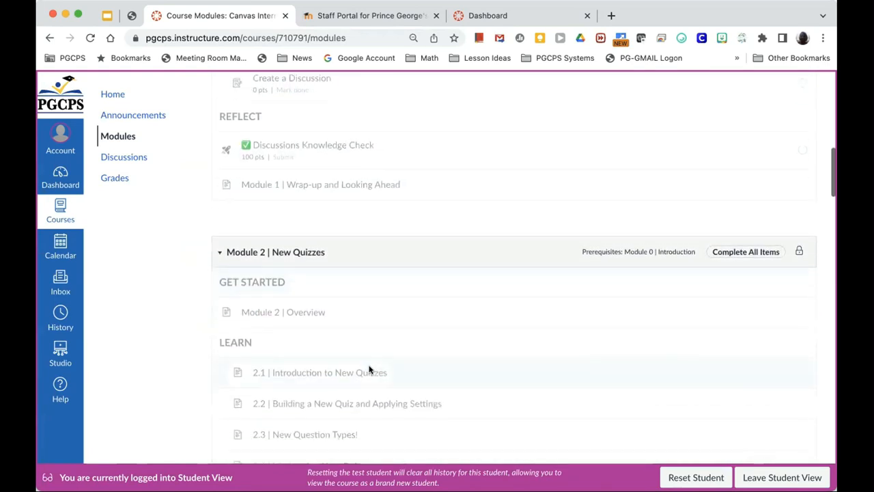
scroll(368, 370, "down", 1)
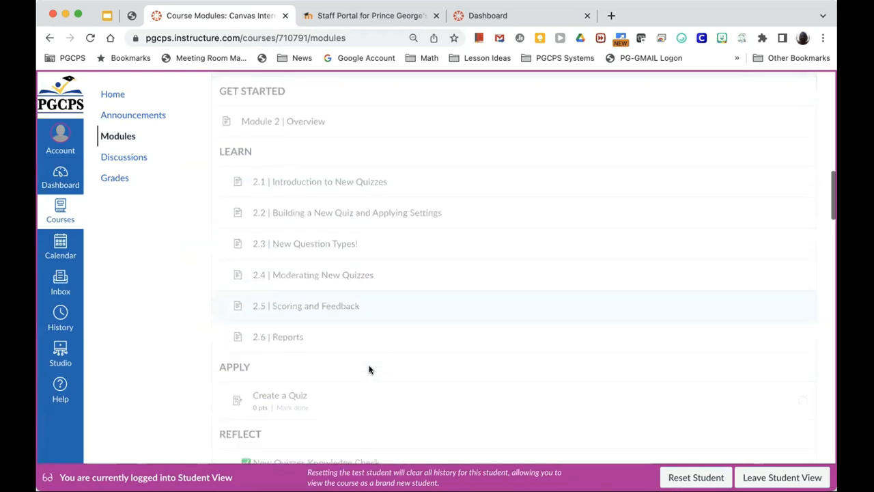
scroll(369, 370, "up", 10)
scroll(369, 370, "up", 5)
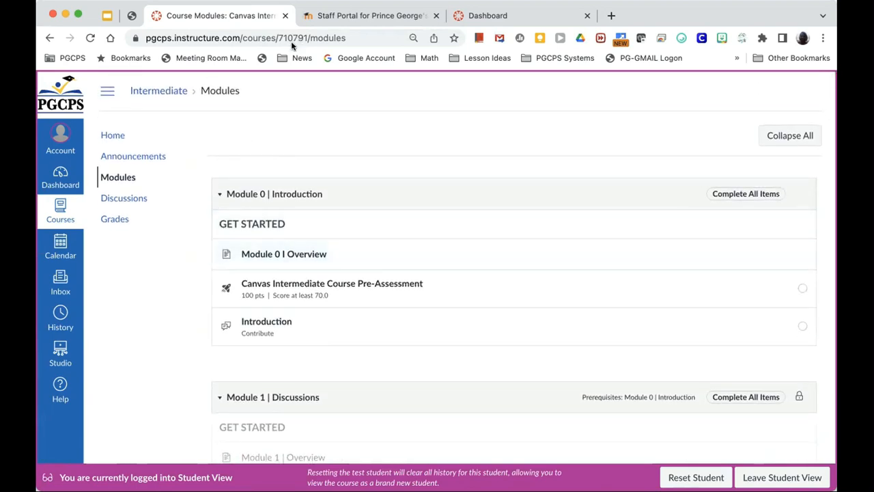
Step: Close the Level 2 course, open the Example 2 course, and leave Student View
left_click(284, 17)
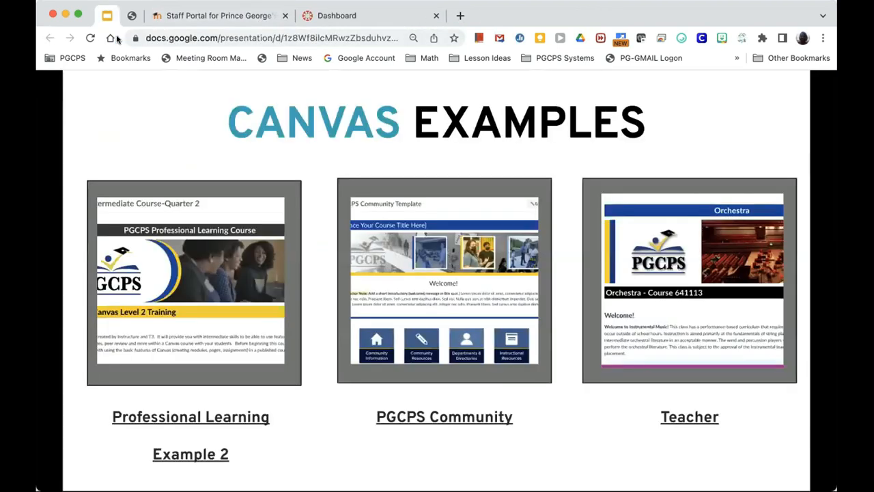
left_click(205, 456)
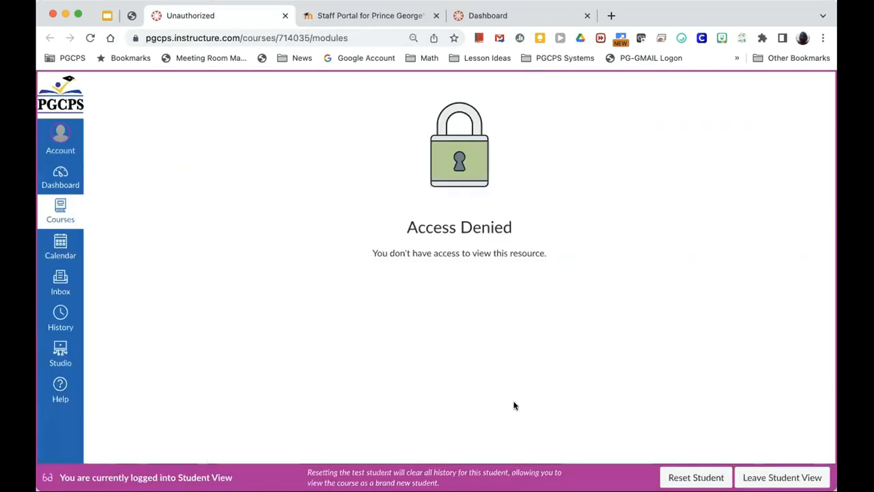
left_click(775, 478)
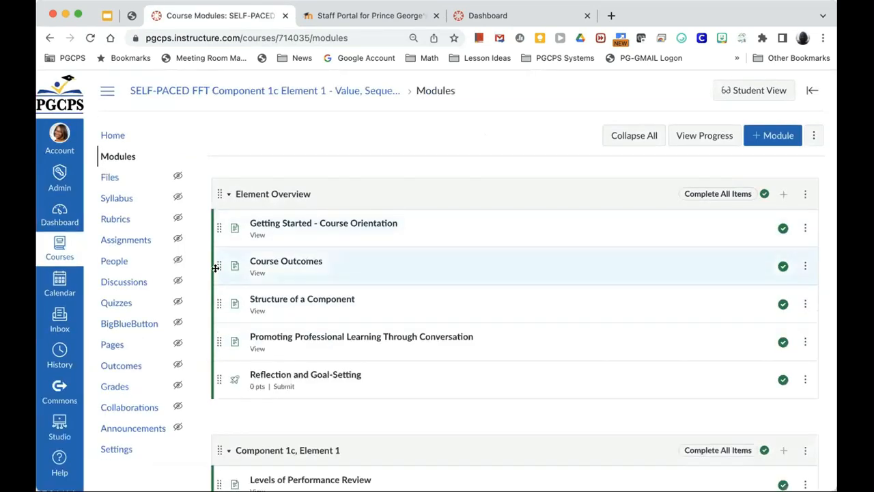
Step: Browse the SELF-PACED FFT Component 1c Element 1 modules from Element Overview, then enter Student View
scroll(286, 157, "down", 1)
scroll(286, 157, "down", 1)
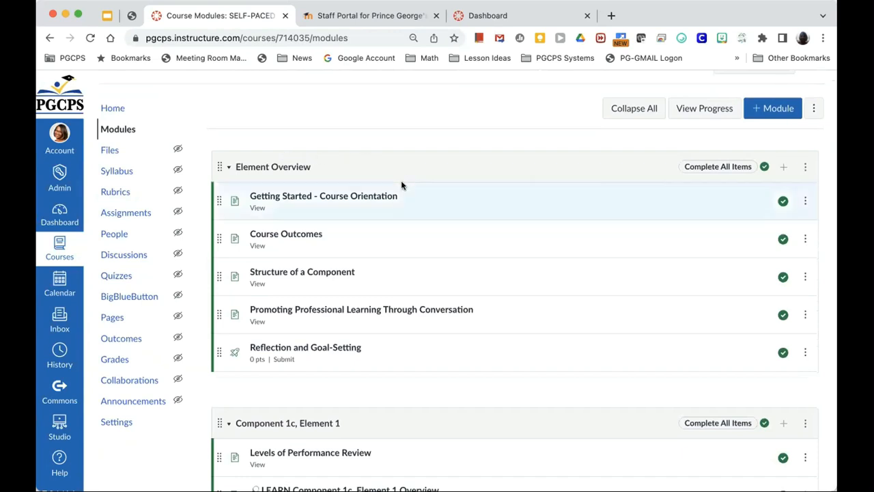
scroll(314, 287, "down", 1)
scroll(313, 283, "down", 1)
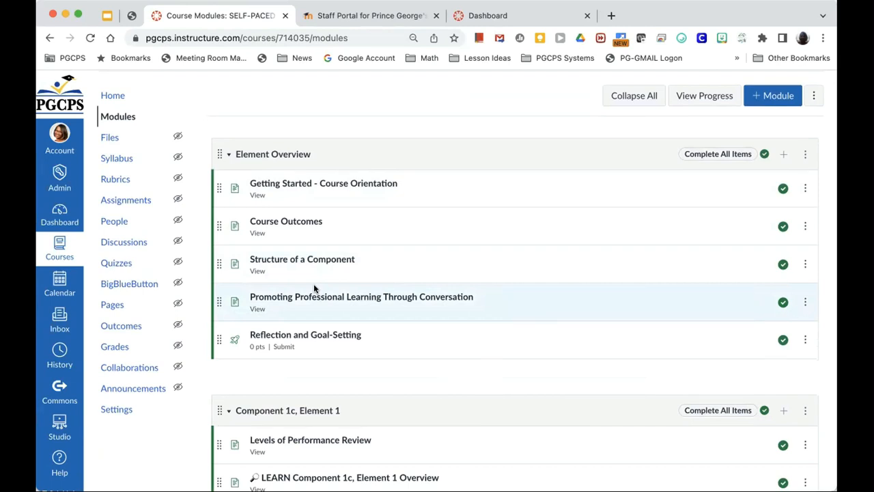
scroll(314, 286, "up", 1)
scroll(314, 287, "down", 5)
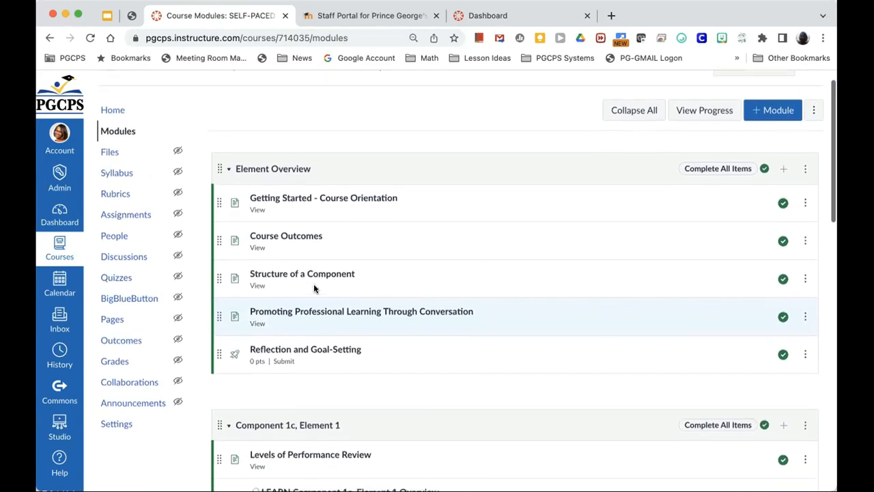
scroll(314, 284, "up", 5)
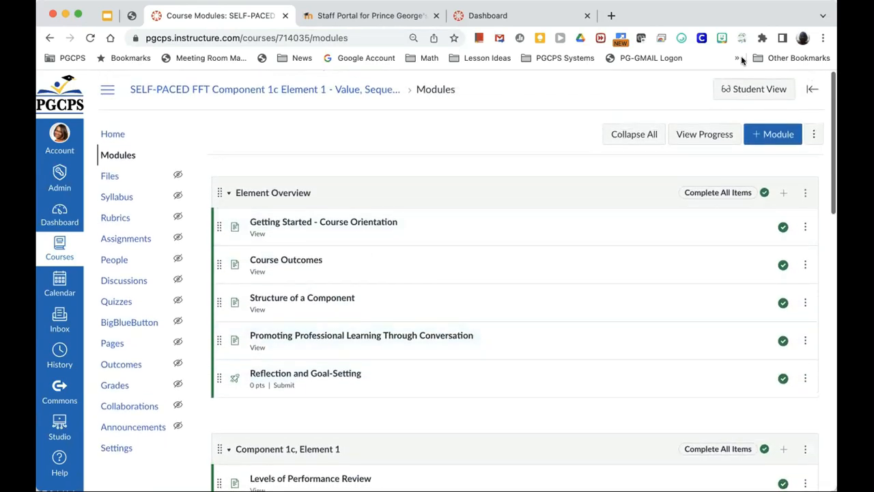
left_click(757, 89)
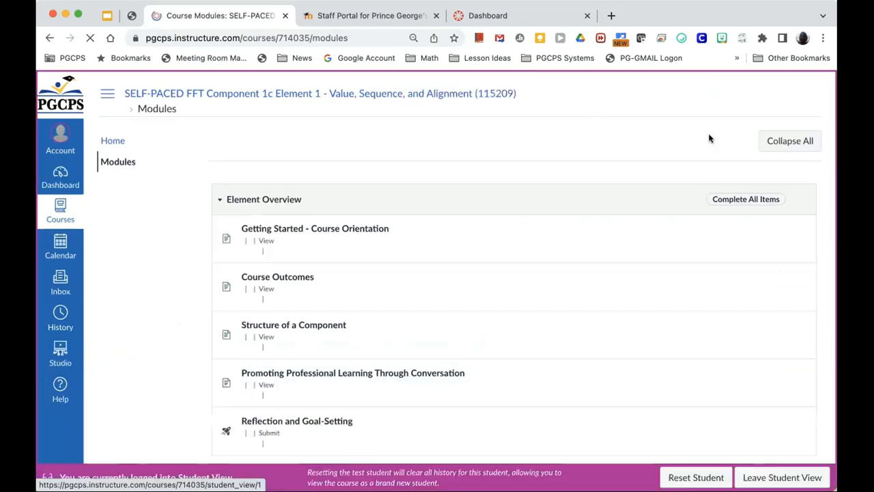
Step: Browse the self-paced course's modules in Student View down to Help & Support
scroll(680, 170, "down", 2)
scroll(678, 170, "down", 1)
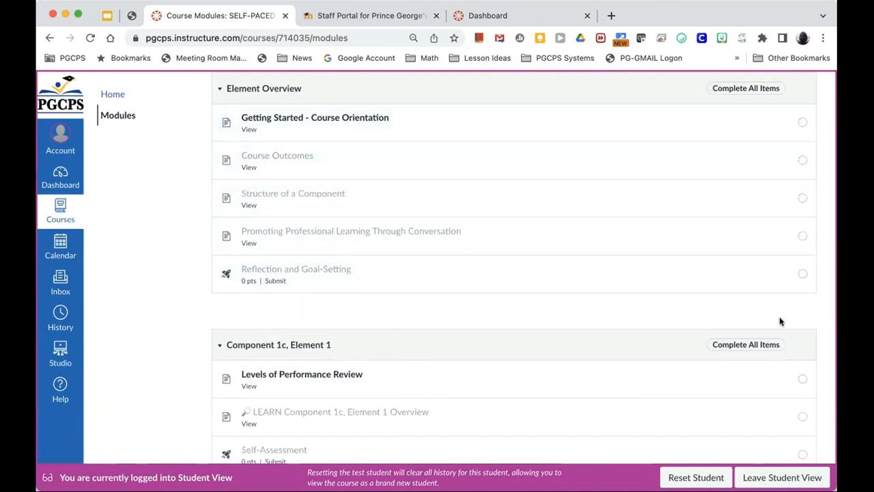
scroll(781, 317, "down", 3)
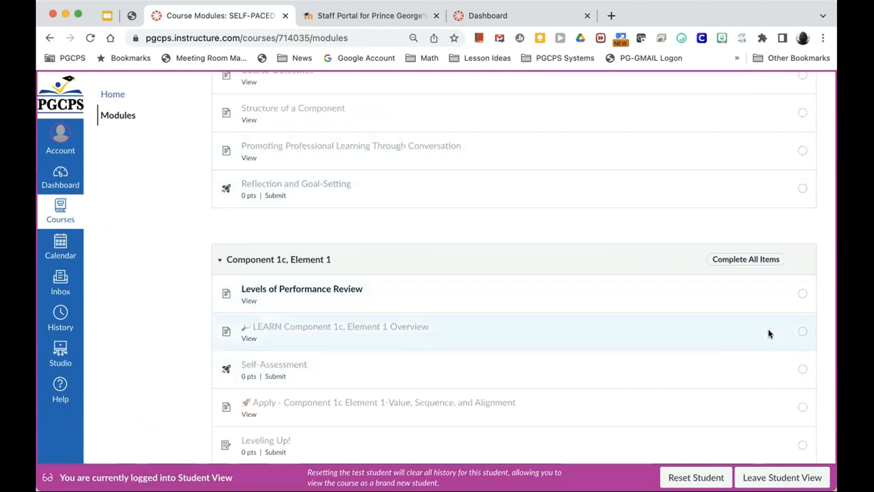
scroll(768, 333, "down", 2)
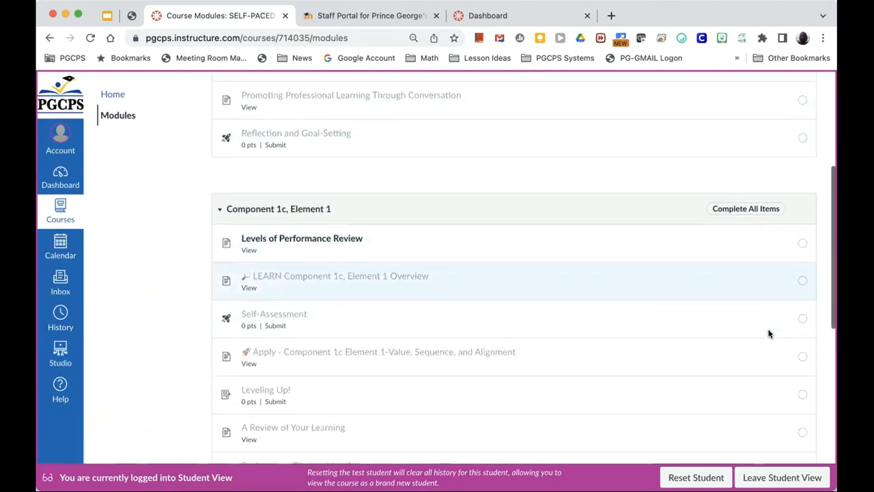
scroll(768, 333, "down", 4)
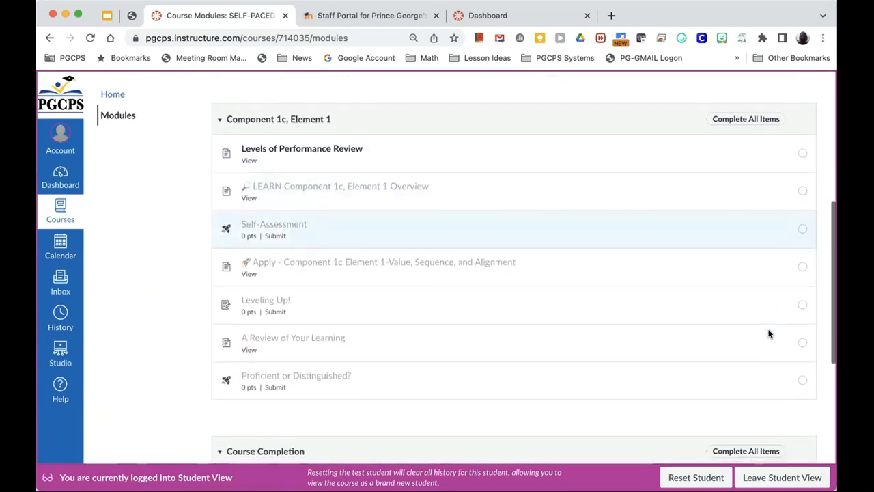
scroll(768, 333, "down", 5)
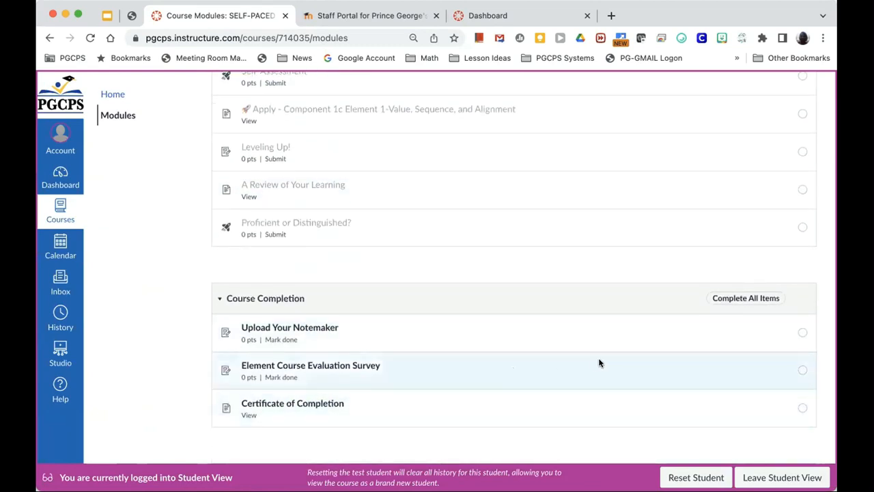
scroll(599, 362, "up", 2)
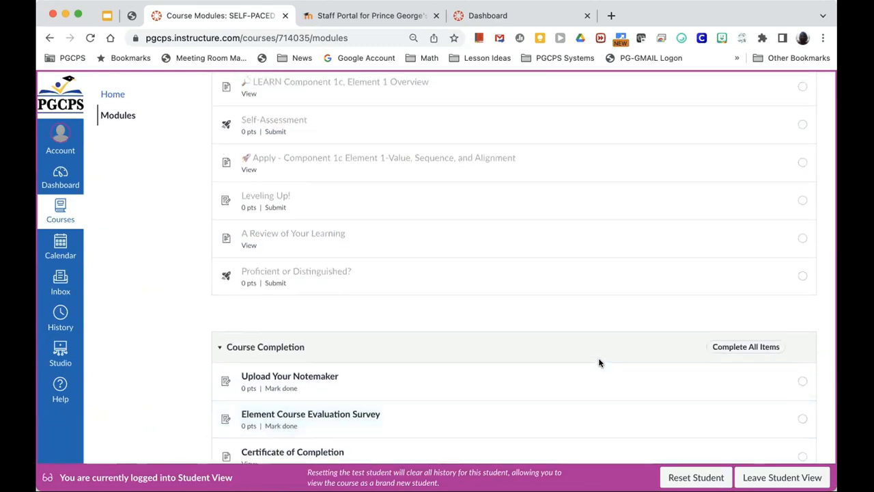
scroll(598, 362, "up", 5)
Step: Return to the top of the modules list and close the course tab with Cmd+W
scroll(599, 363, "down", 7)
scroll(599, 363, "down", 5)
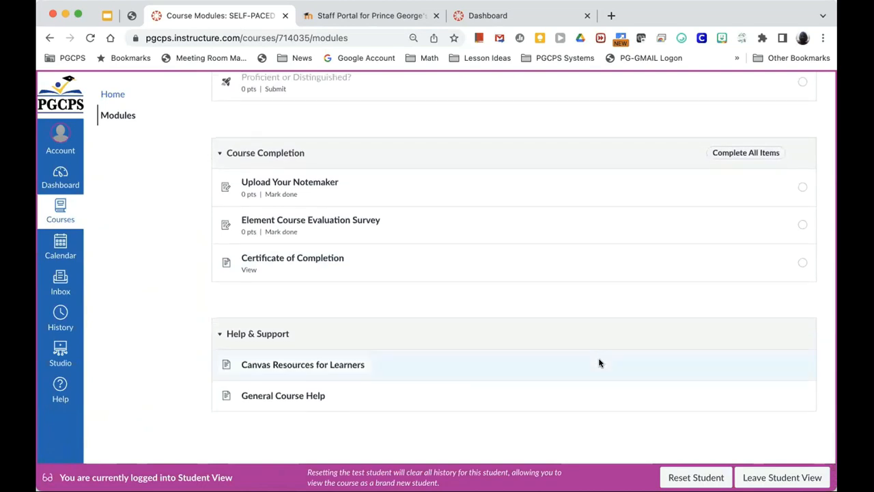
scroll(598, 362, "up", 12)
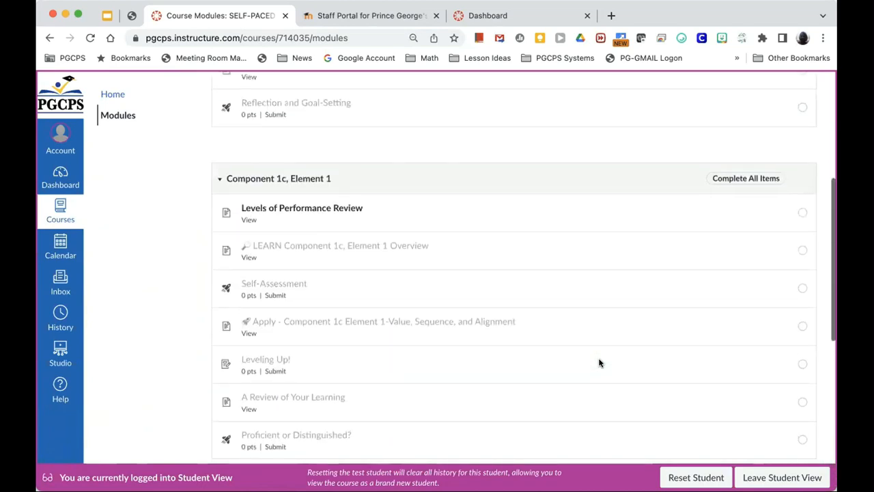
scroll(599, 363, "up", 6)
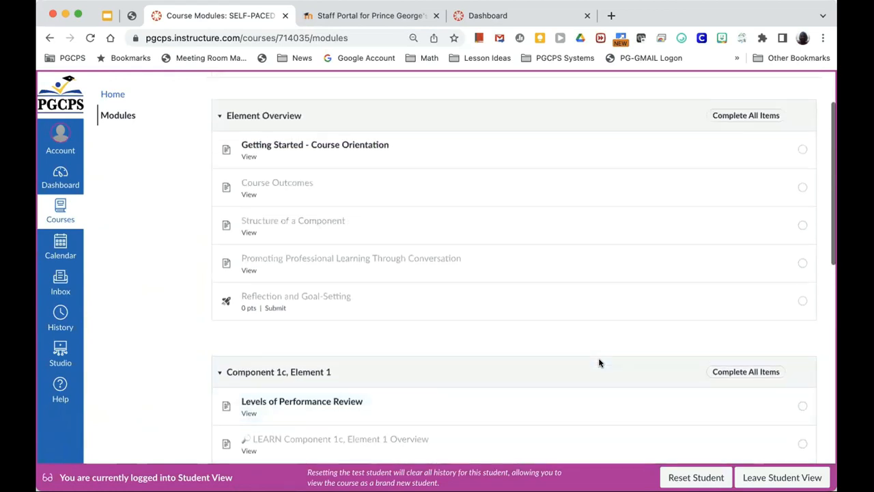
scroll(598, 362, "up", 3)
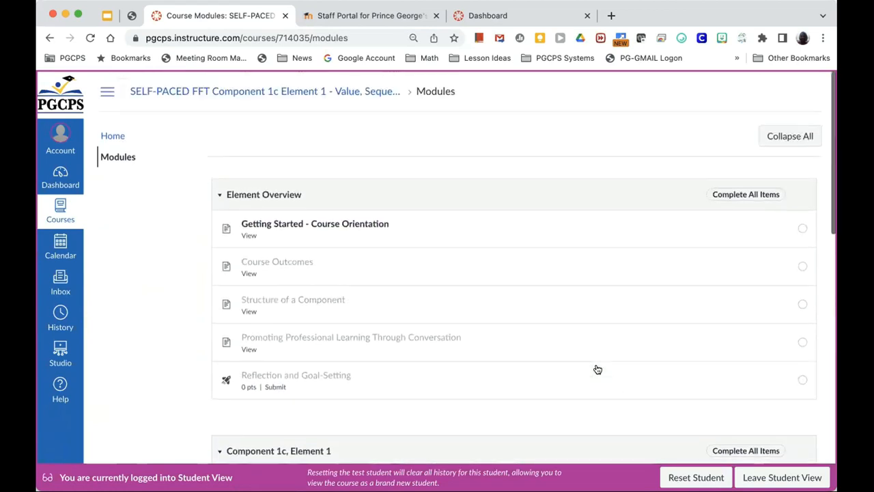
key("super+w")
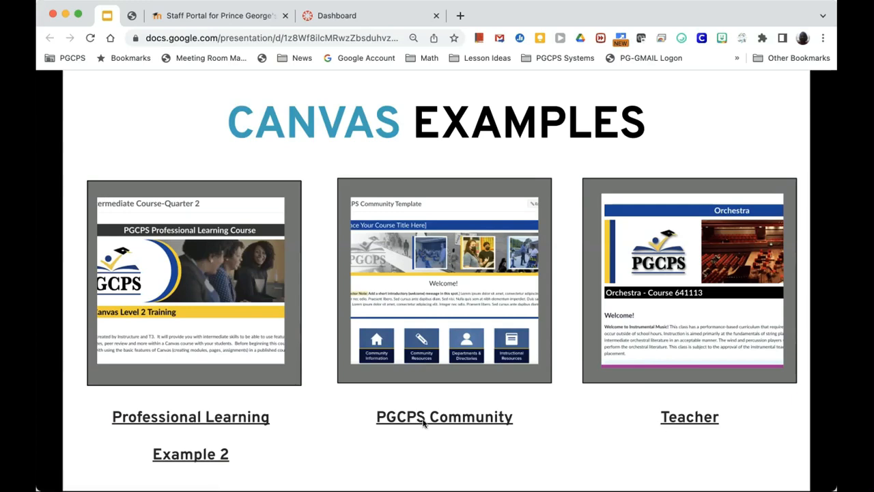
Step: Open the PGCPS Community Template course and scroll through its welcome message and tiles
left_click(423, 424)
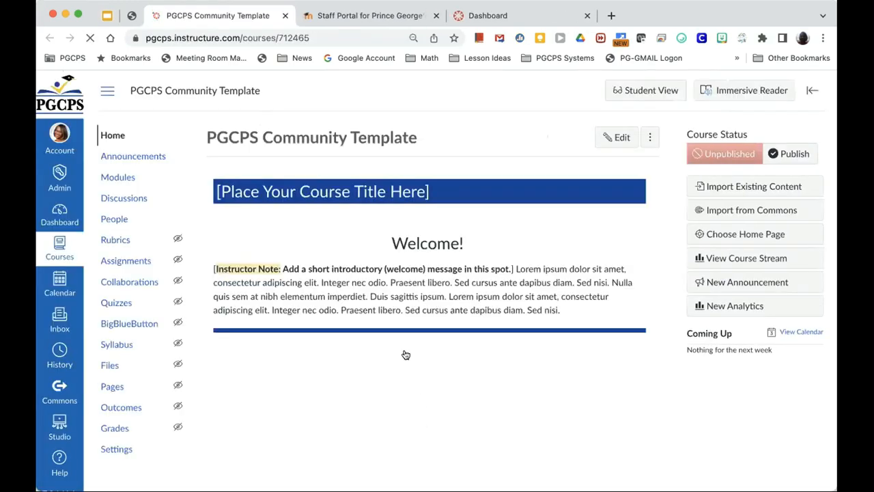
scroll(405, 353, "down", 1)
scroll(405, 353, "down", 1)
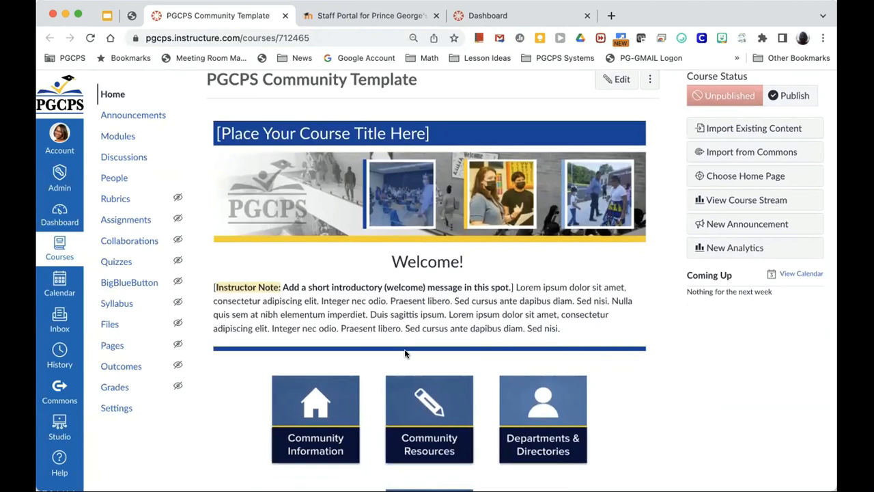
scroll(405, 353, "down", 2)
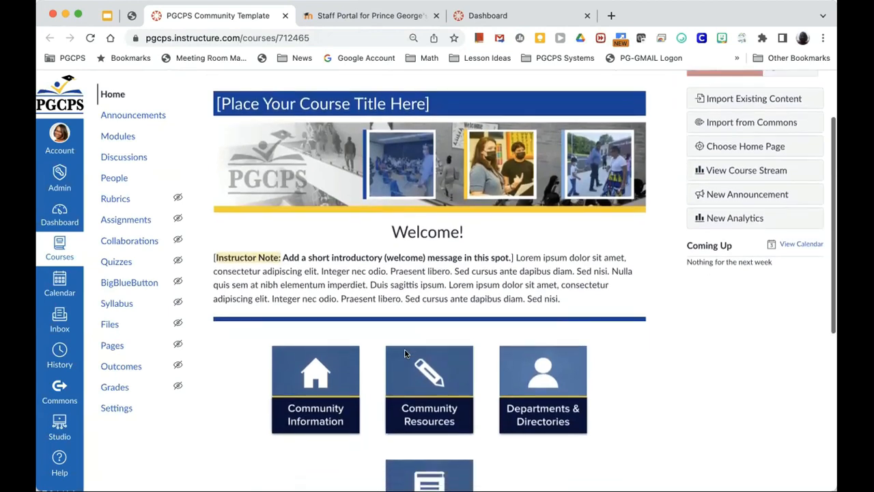
scroll(405, 353, "down", 5)
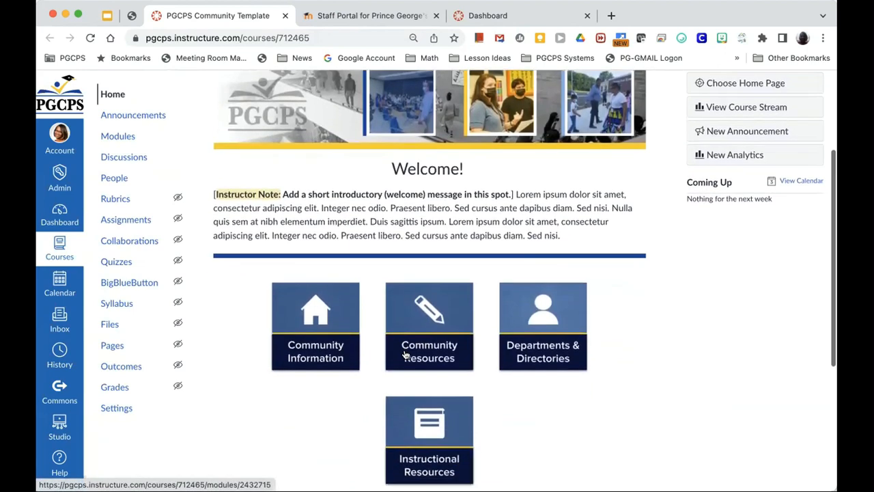
scroll(405, 355, "down", 3)
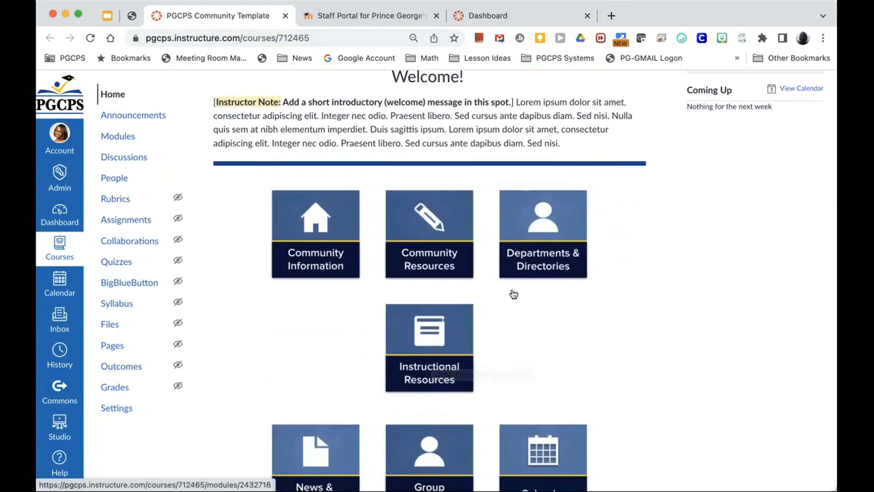
Step: Return to the top of the Community Template home page and open its Modules list
scroll(534, 325, "down", 3)
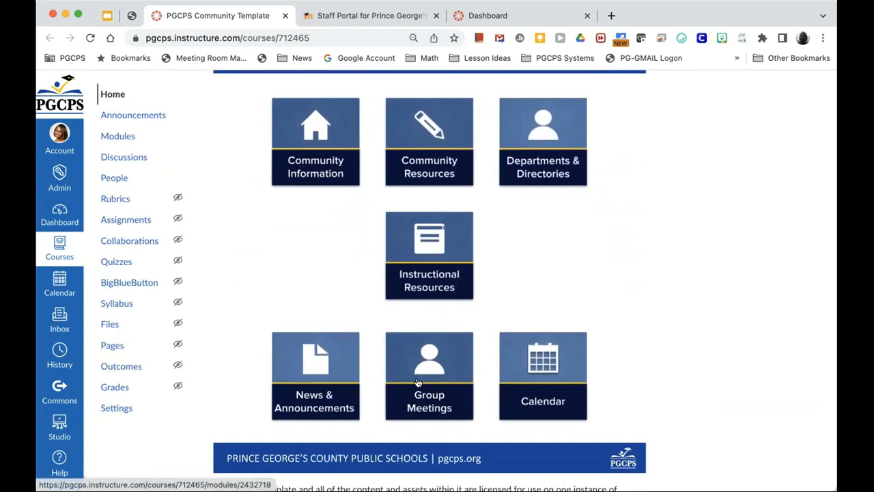
scroll(261, 344, "up", 5)
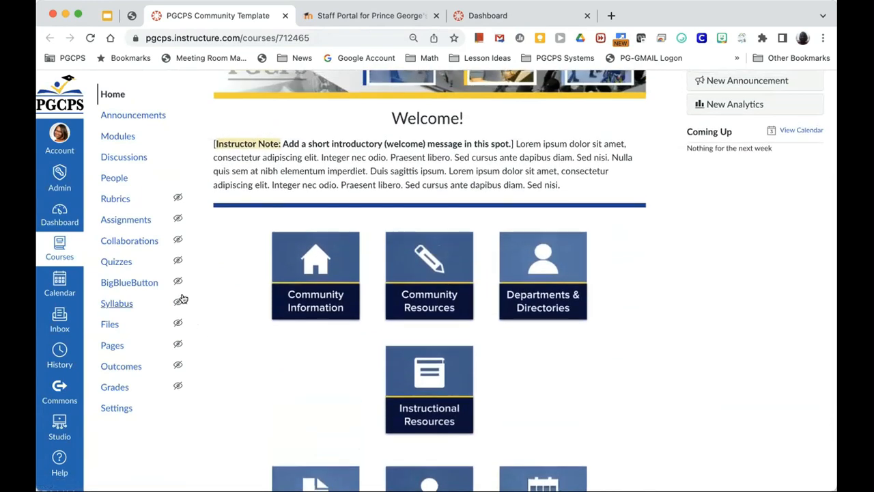
scroll(250, 289, "up", 1)
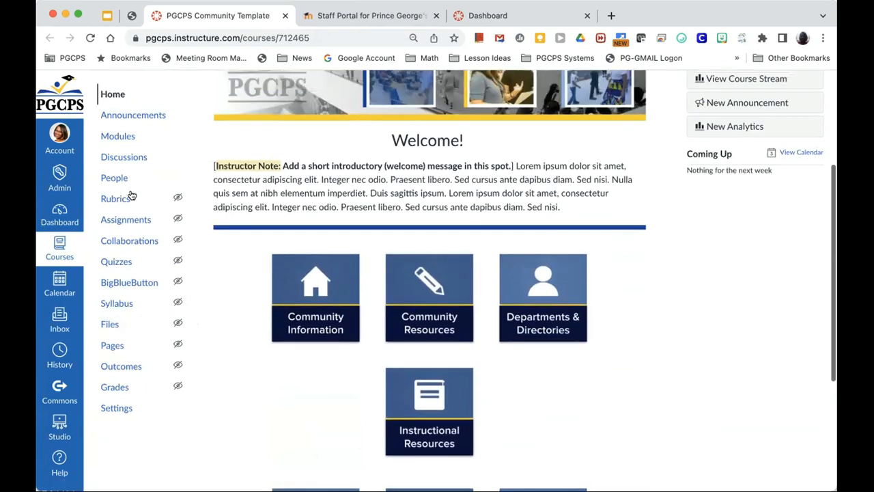
left_click(118, 137)
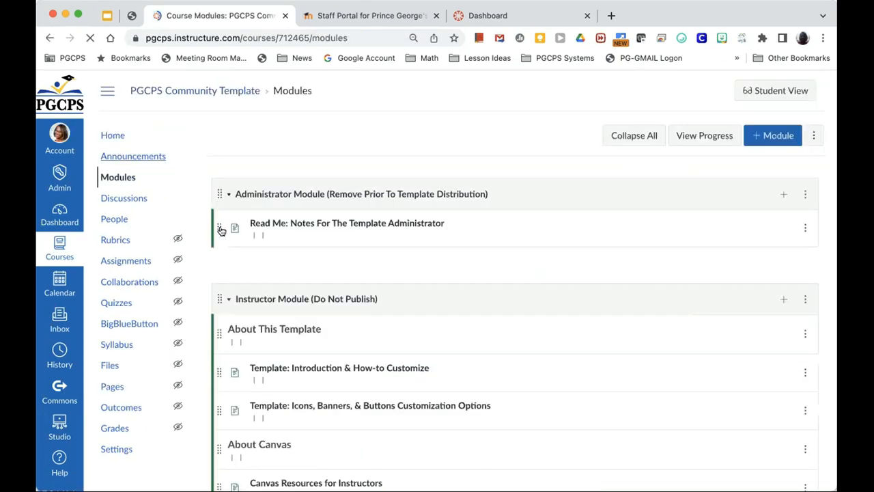
Step: Scroll the Community Template modules from the Administrator Module to News and Announcements and back up
scroll(306, 319, "down", 3)
scroll(307, 315, "down", 5)
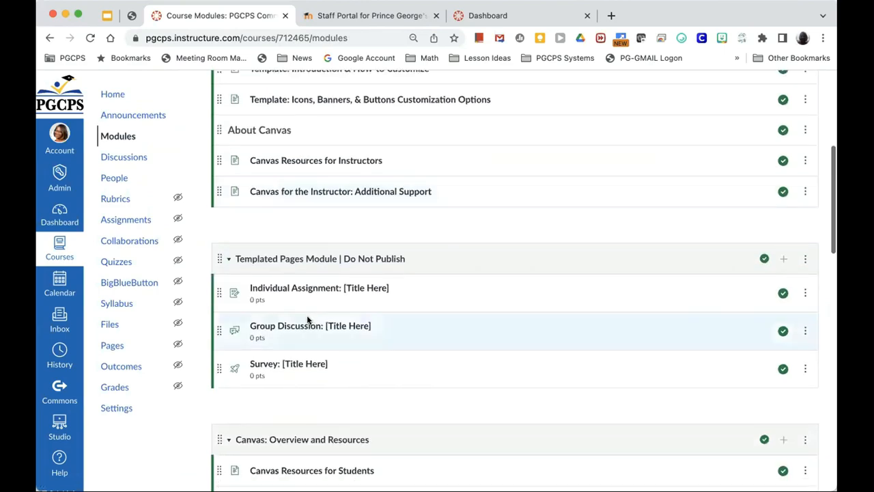
scroll(305, 310, "down", 1)
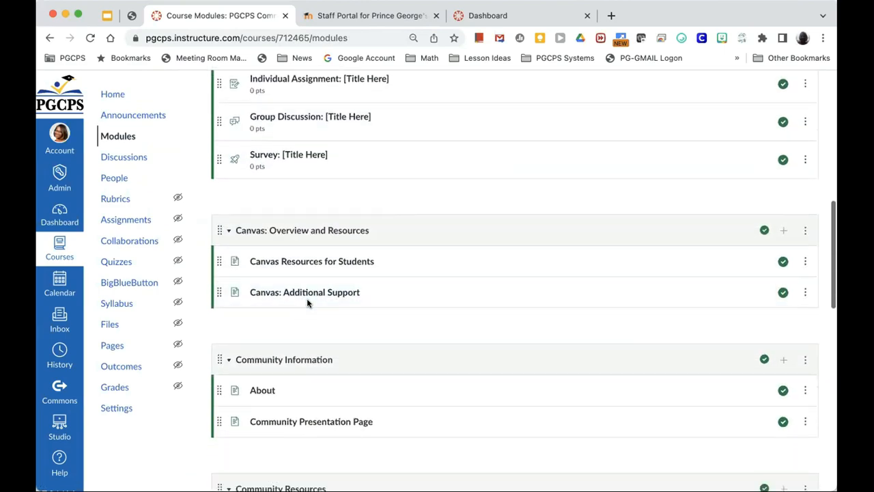
scroll(293, 429, "down", 4)
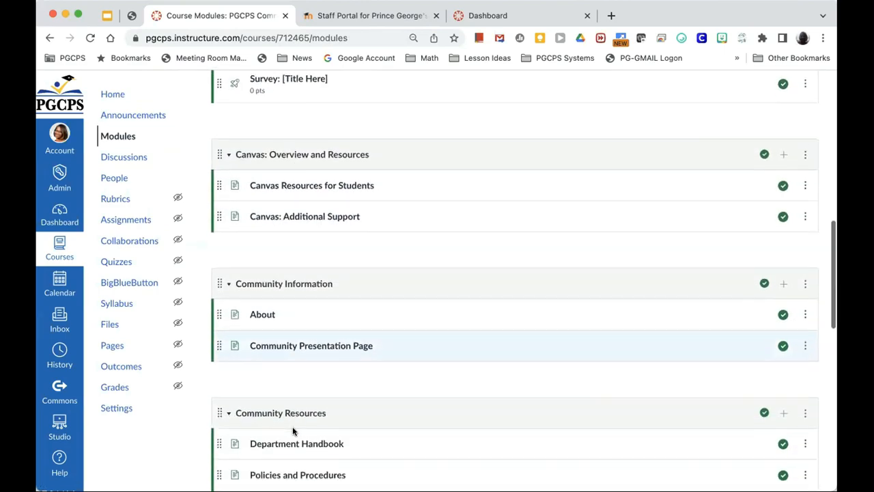
scroll(292, 428, "down", 3)
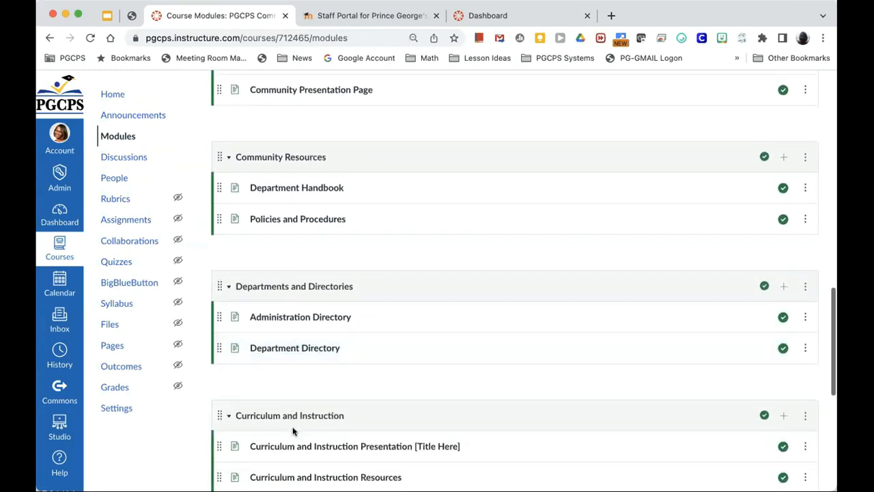
scroll(292, 428, "down", 2)
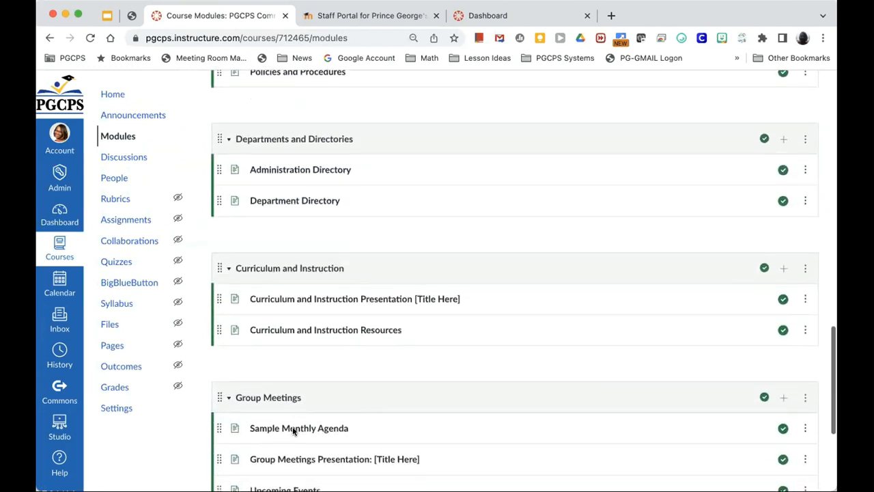
scroll(292, 429, "down", 2)
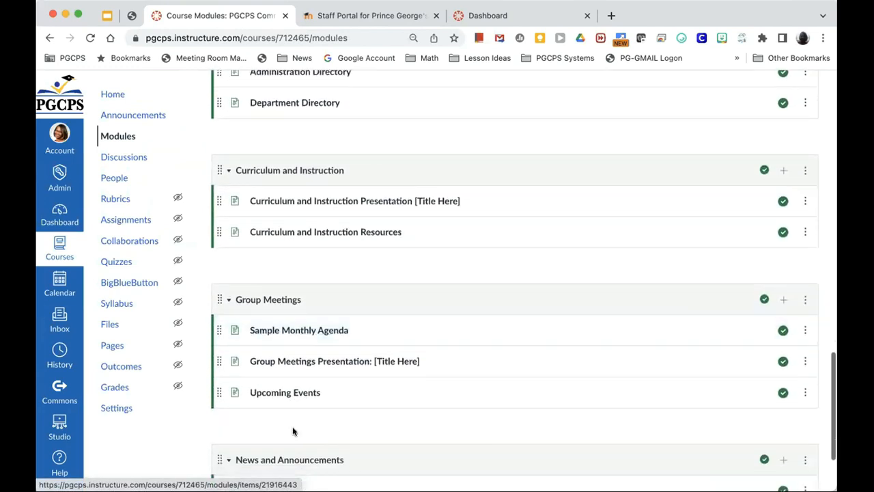
scroll(293, 426, "down", 1)
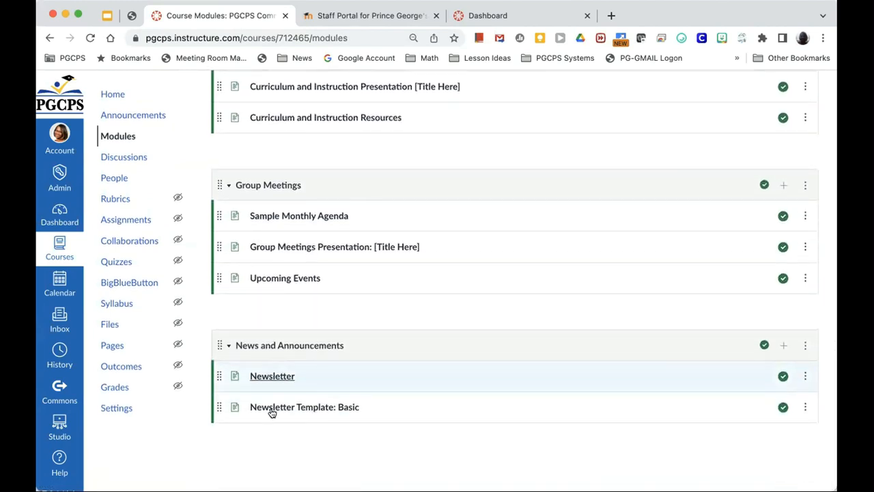
scroll(322, 385, "up", 4)
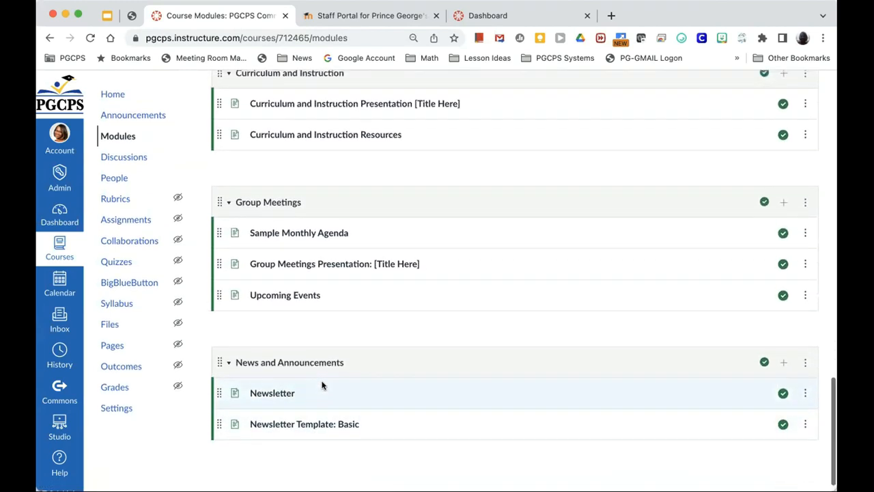
scroll(323, 385, "up", 7)
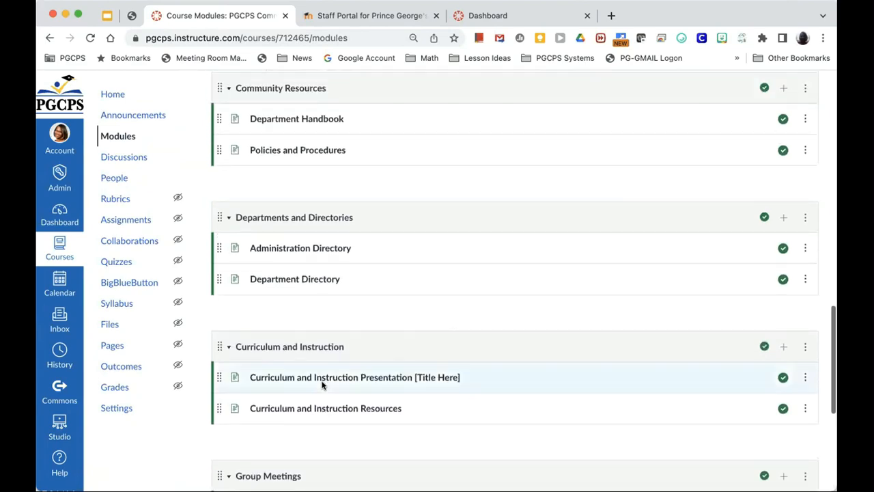
scroll(322, 385, "up", 9)
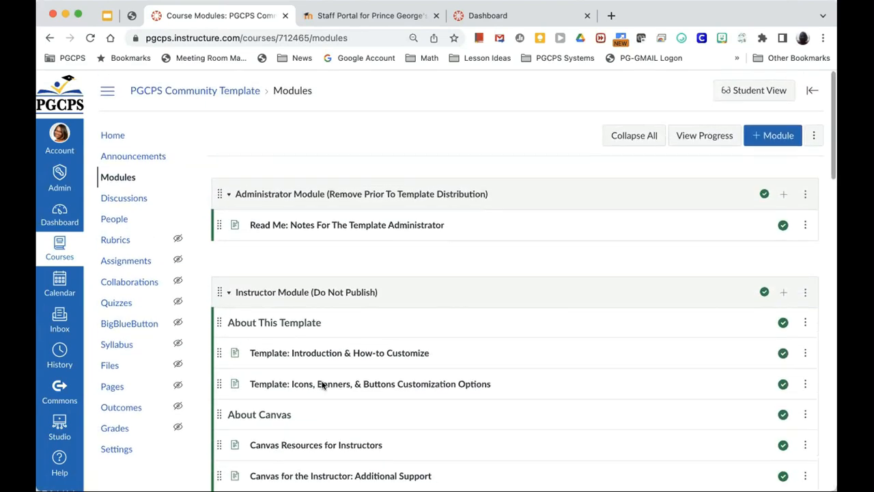
Step: Close the Community Template Course Modules tab to return to the Canvas Examples slide
left_click(285, 17)
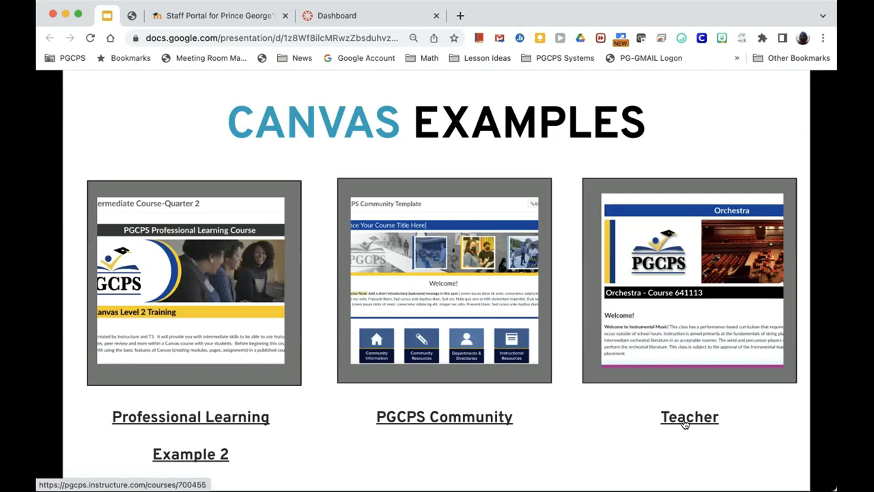
Step: Open the Orchestra teacher course and scroll through Welcome, Let's Get Started and About Your Teacher
left_click(685, 424)
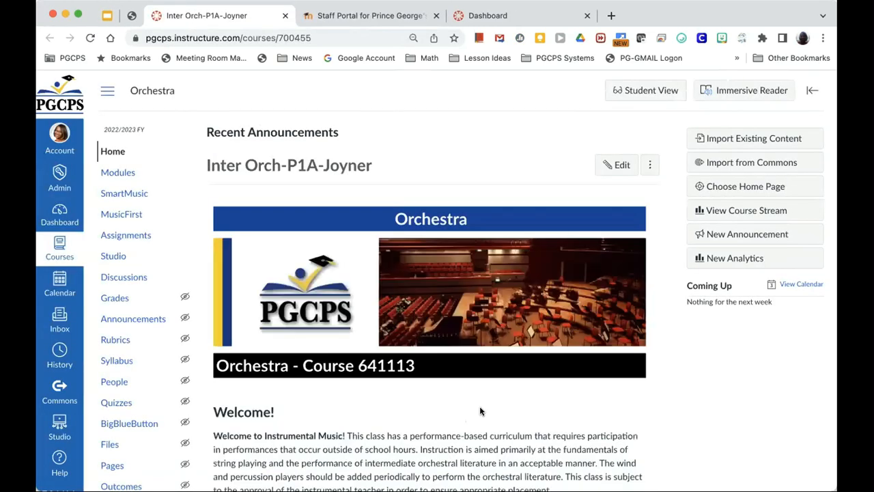
scroll(480, 406, "down", 2)
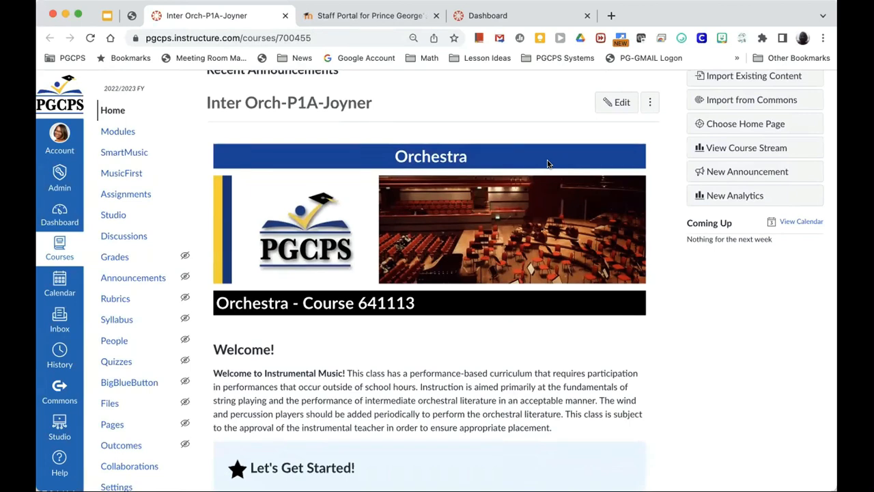
scroll(547, 163, "down", 2)
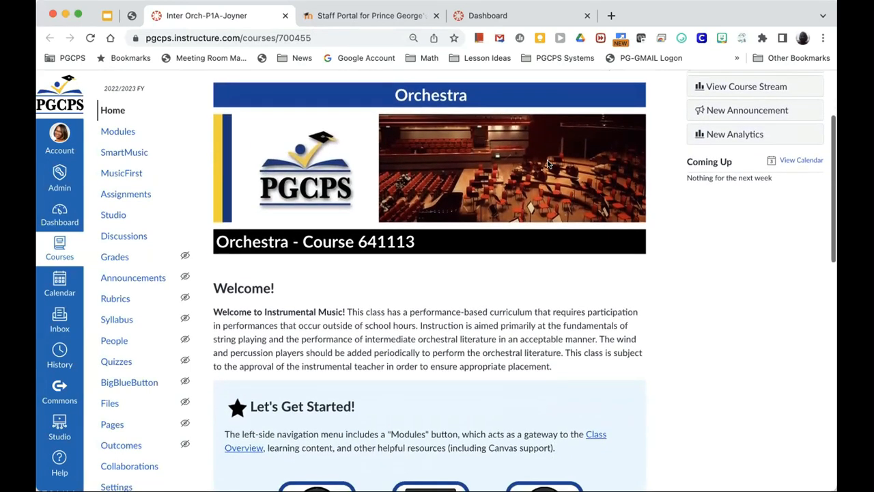
scroll(374, 334, "down", 4)
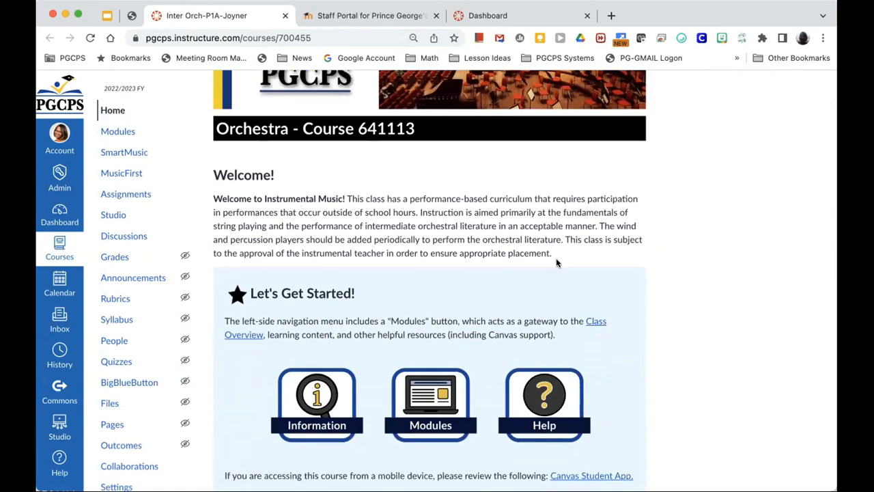
scroll(556, 263, "down", 7)
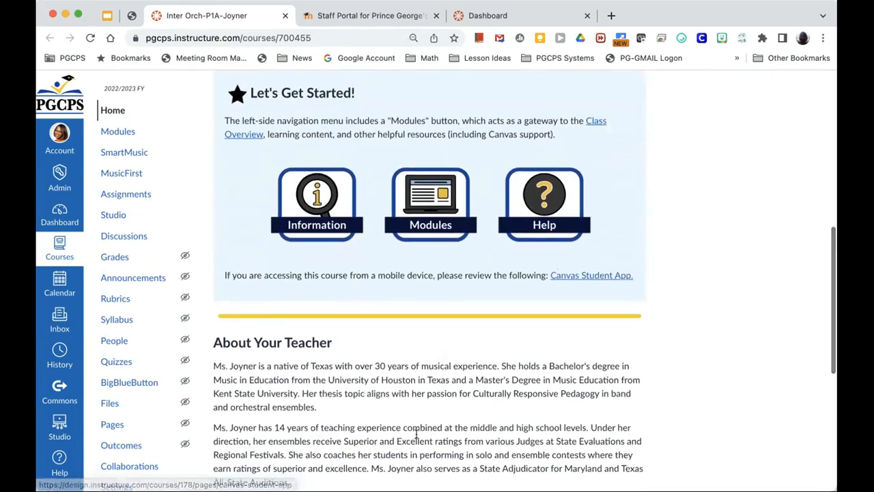
scroll(502, 423, "down", 4)
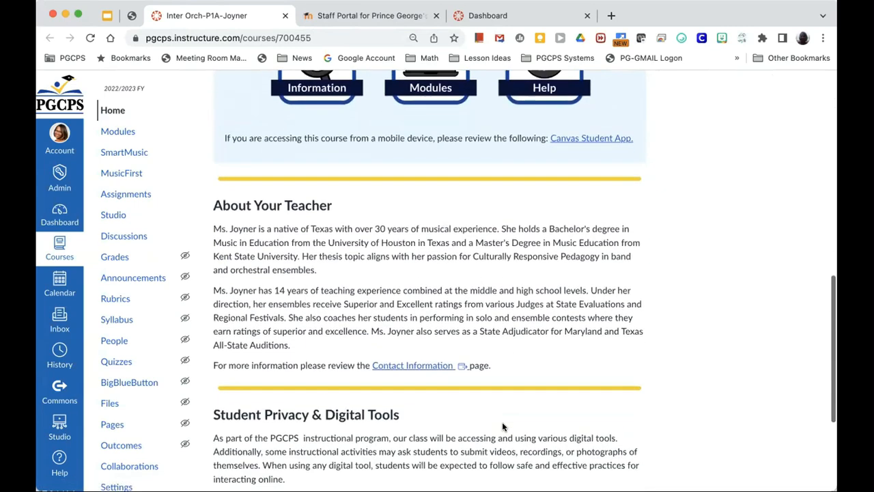
scroll(502, 426, "up", 18)
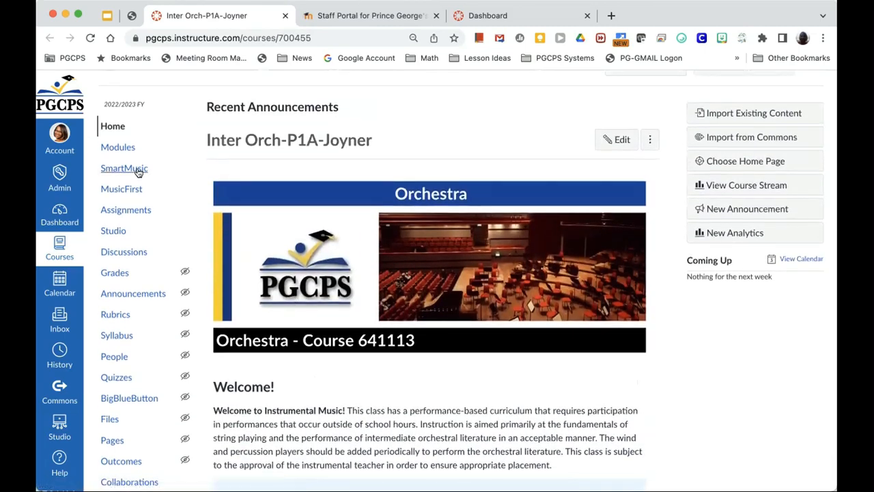
Step: Open the Orchestra course's Modules list and scroll down through its modules
left_click(116, 151)
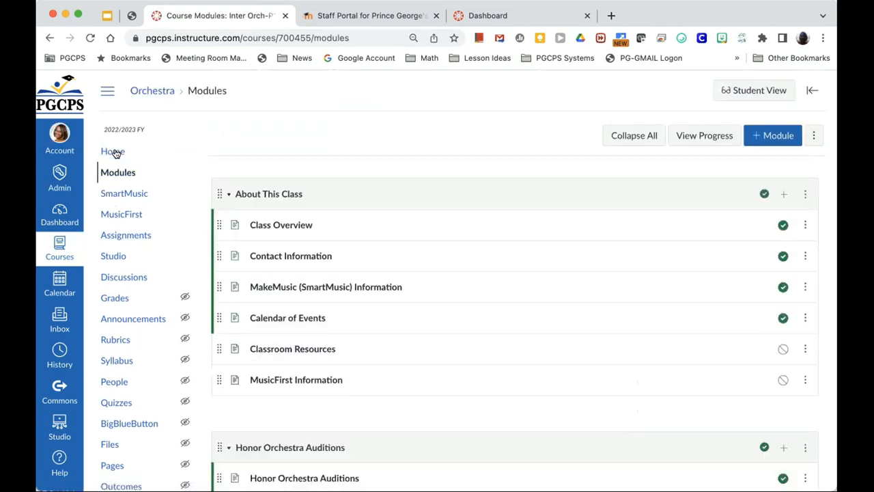
scroll(116, 153, "down", 2)
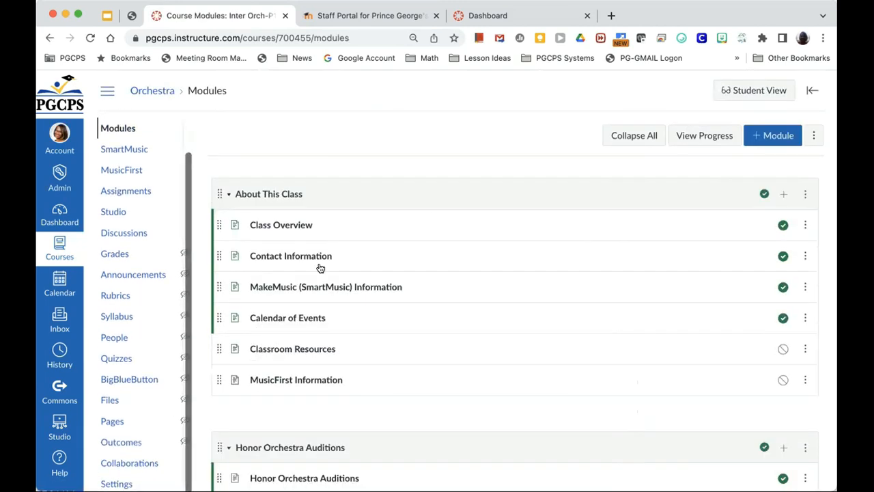
scroll(335, 306, "down", 1)
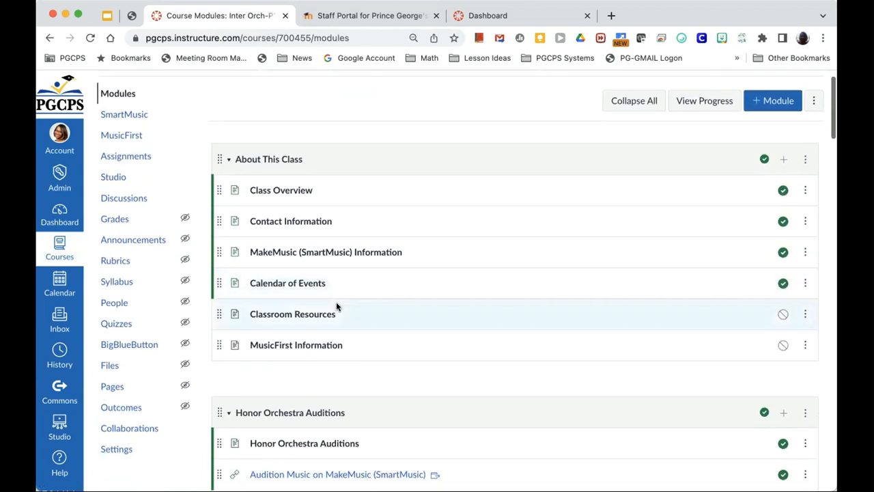
scroll(336, 307, "down", 1)
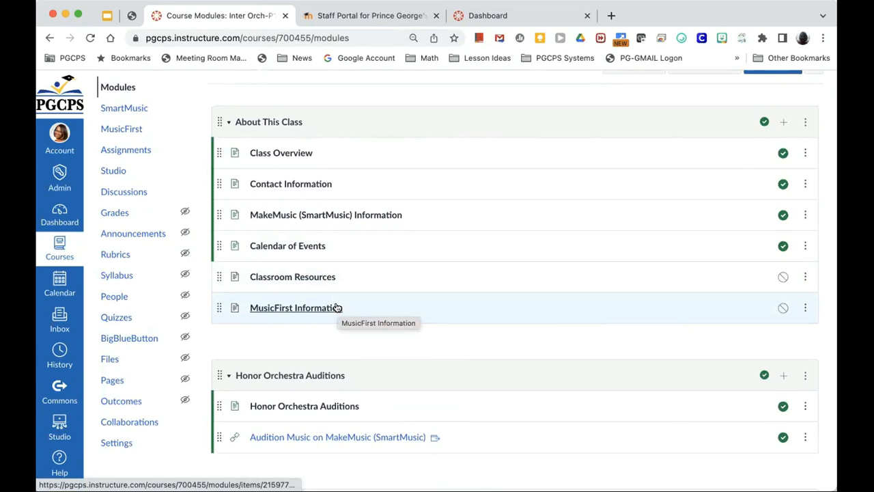
scroll(336, 307, "down", 4)
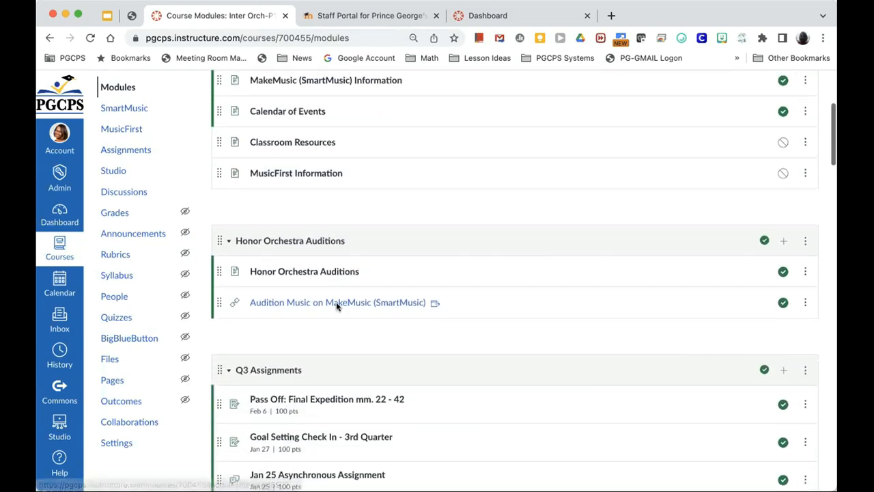
scroll(337, 307, "down", 1)
scroll(336, 308, "down", 1)
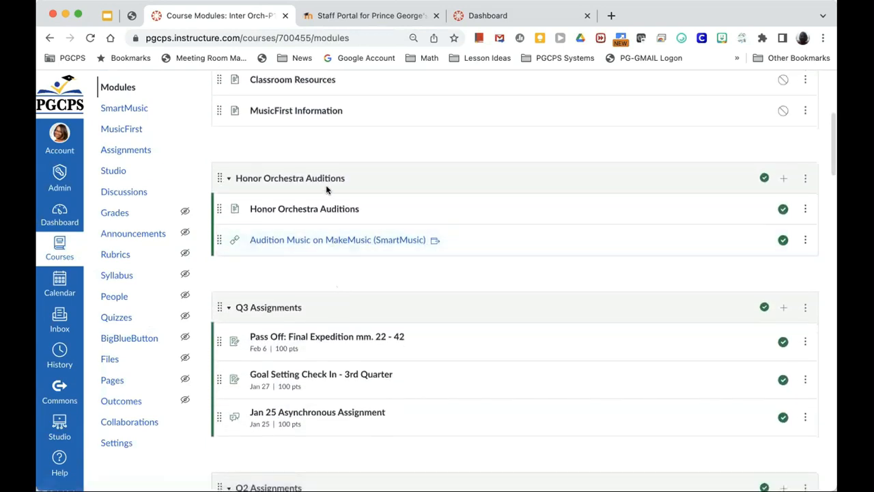
scroll(327, 371, "down", 3)
Step: Scroll back to the top and close the Orchestra course tab
scroll(326, 371, "up", 5)
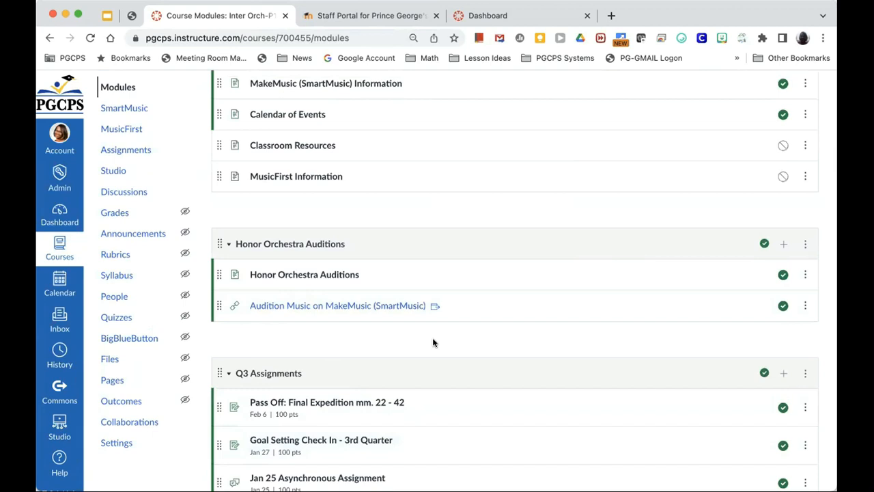
scroll(423, 314, "up", 5)
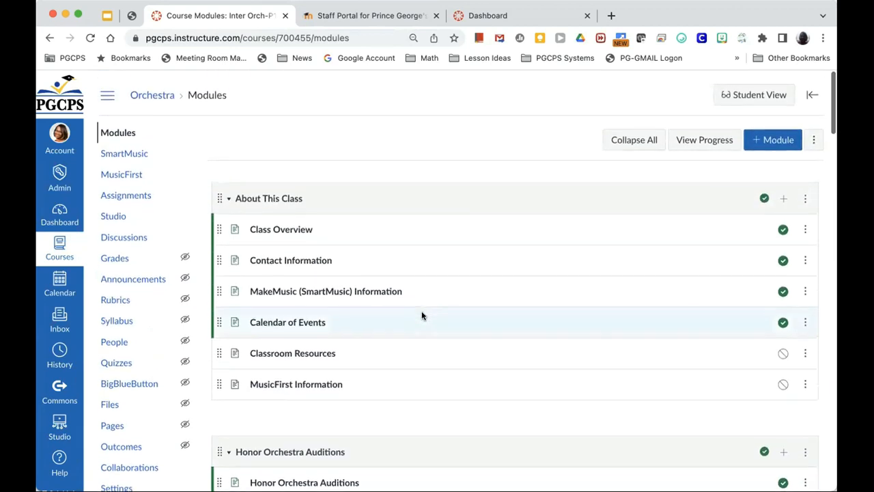
left_click(285, 16)
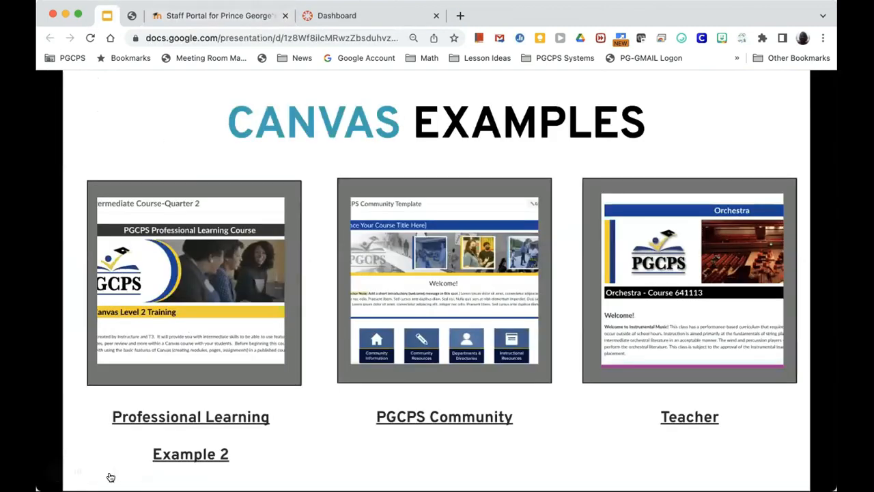
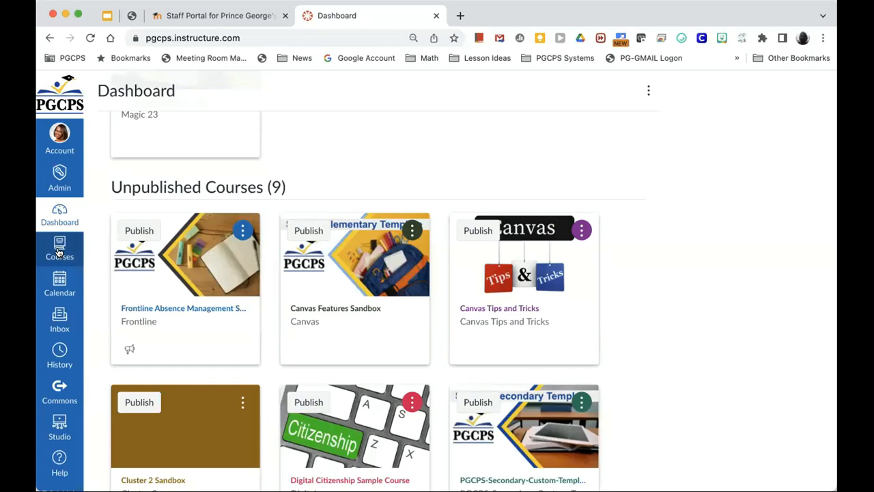
Step: Open the All Courses page from the Courses tray
left_click(58, 251)
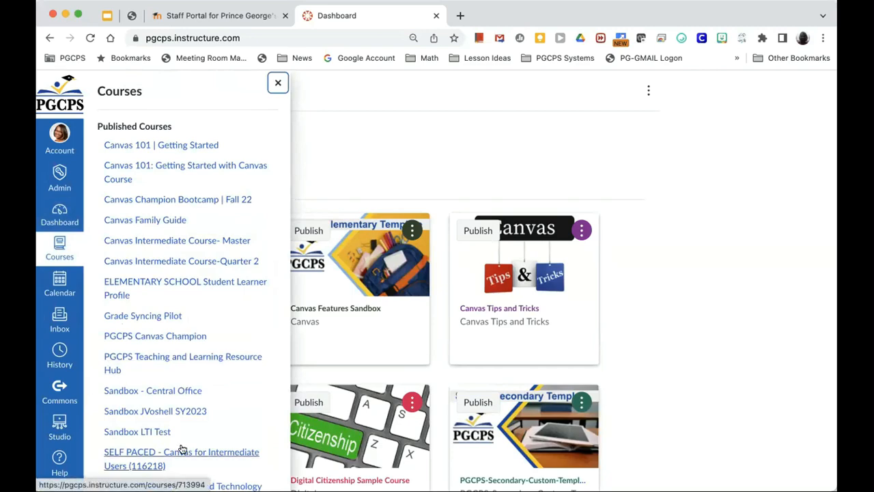
scroll(194, 396, "down", 10)
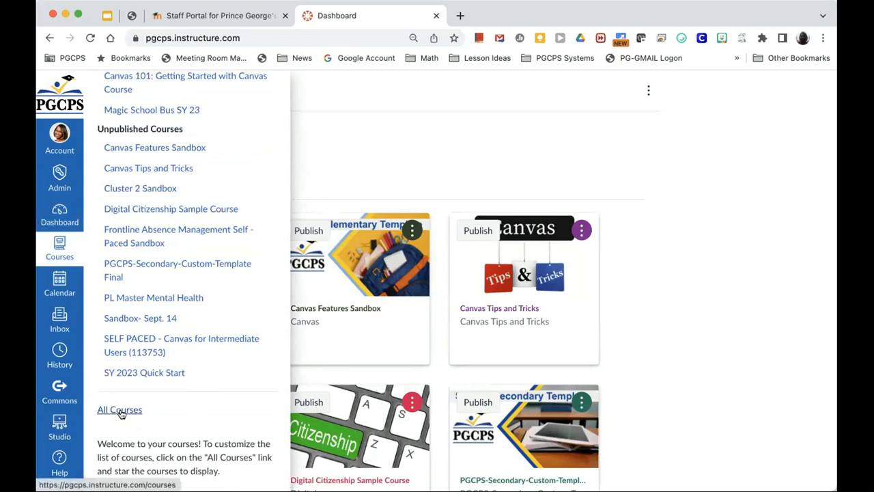
left_click(120, 411)
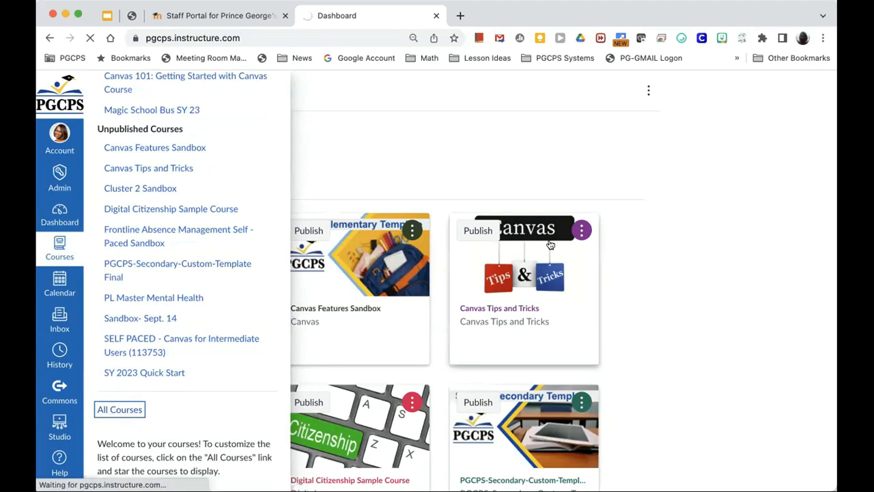
Step: Review every course's enrolment role and published status, then return to the Dashboard
scroll(581, 244, "down", 5)
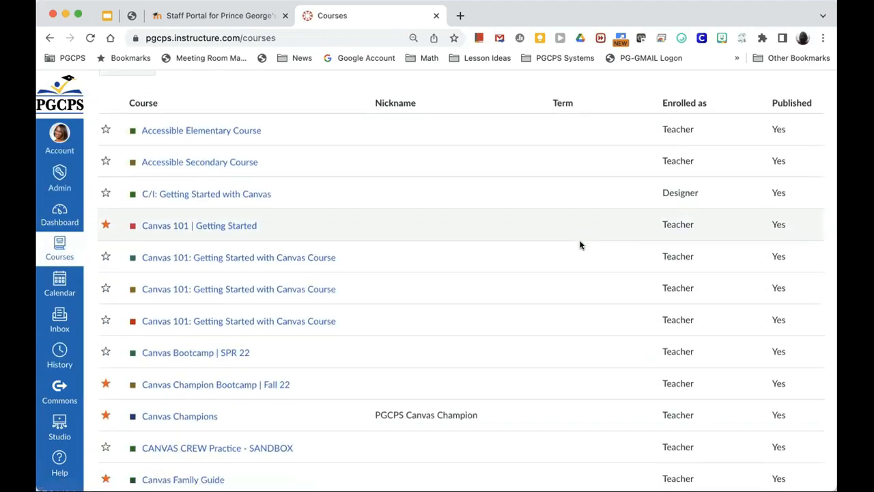
scroll(581, 244, "down", 10)
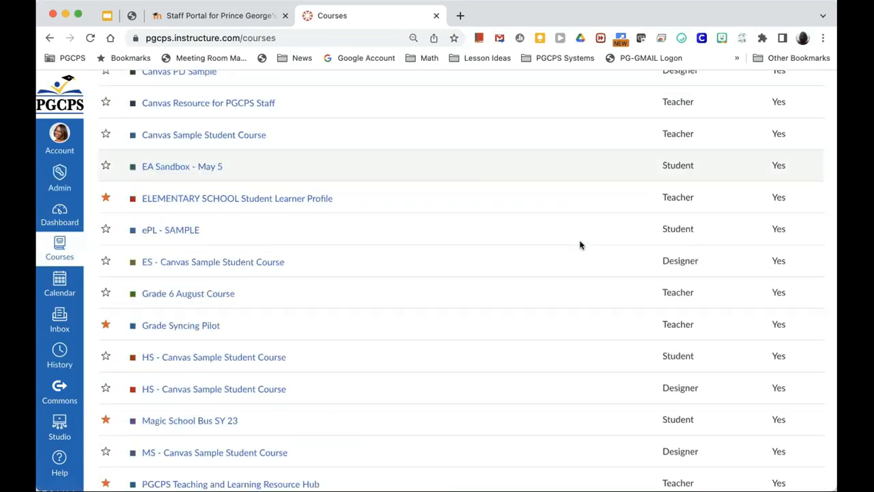
scroll(580, 244, "down", 4)
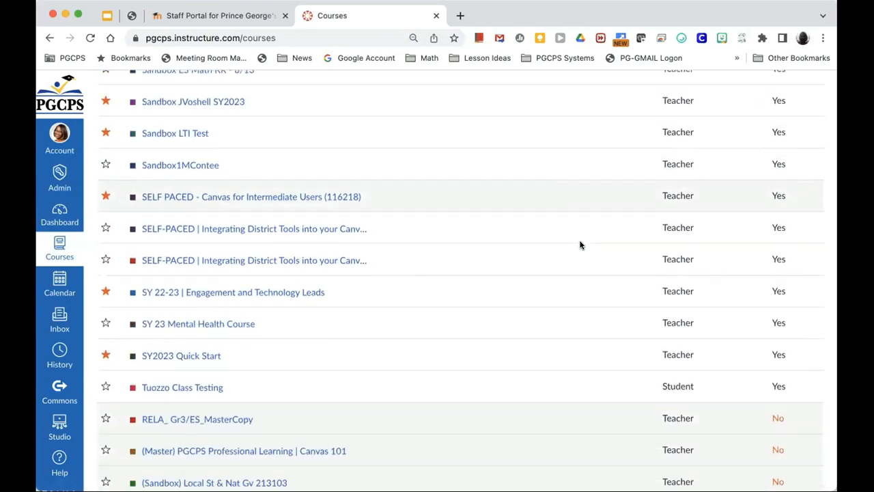
scroll(580, 244, "down", 1)
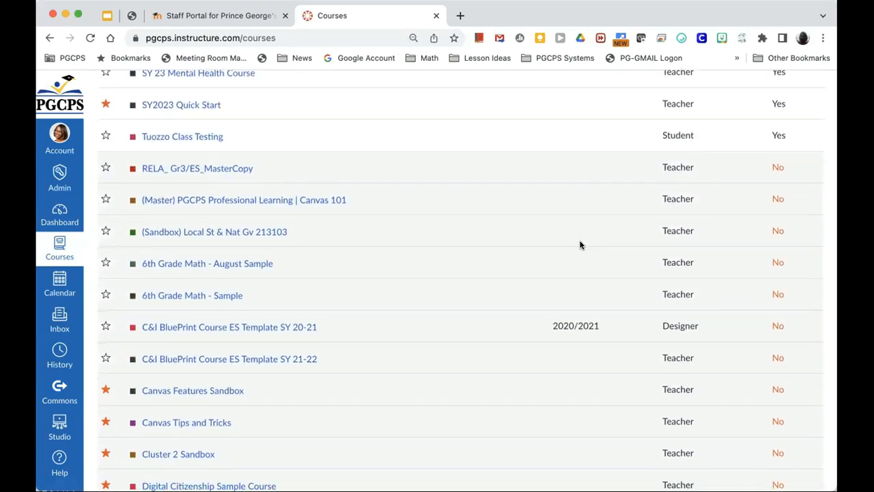
scroll(580, 244, "down", 13)
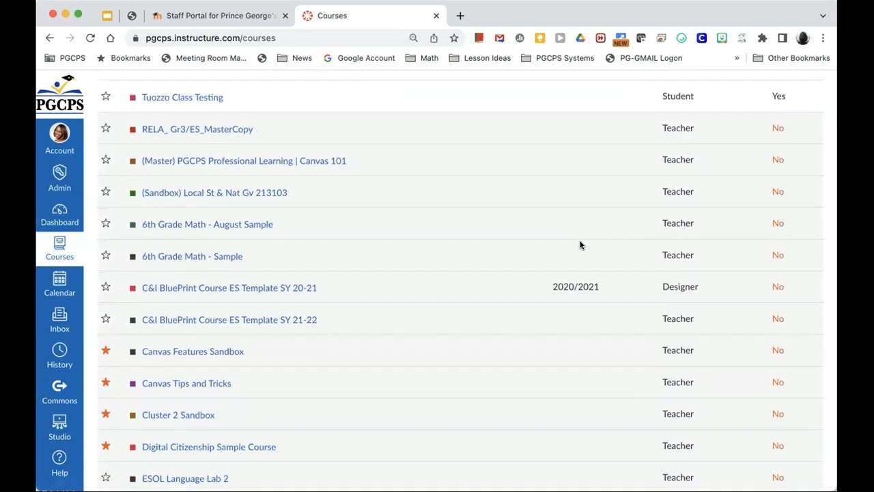
scroll(580, 244, "up", 20)
scroll(580, 245, "up", 10)
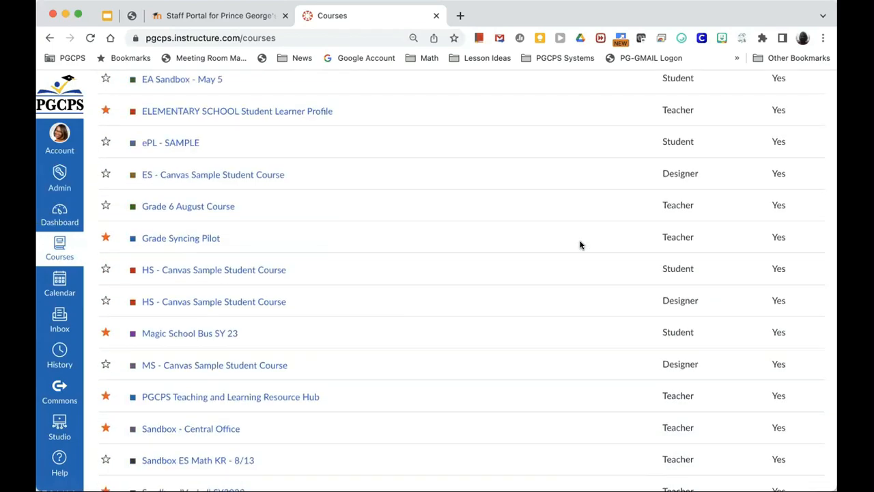
scroll(581, 256, "up", 4)
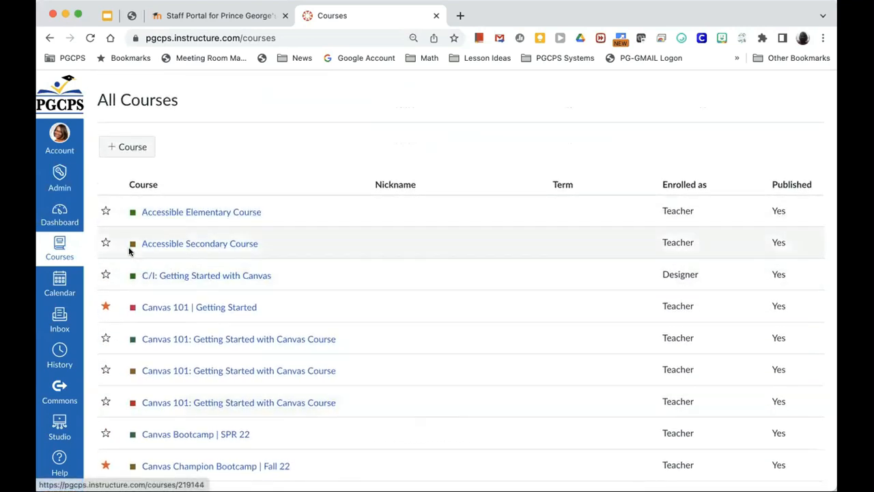
left_click(57, 221)
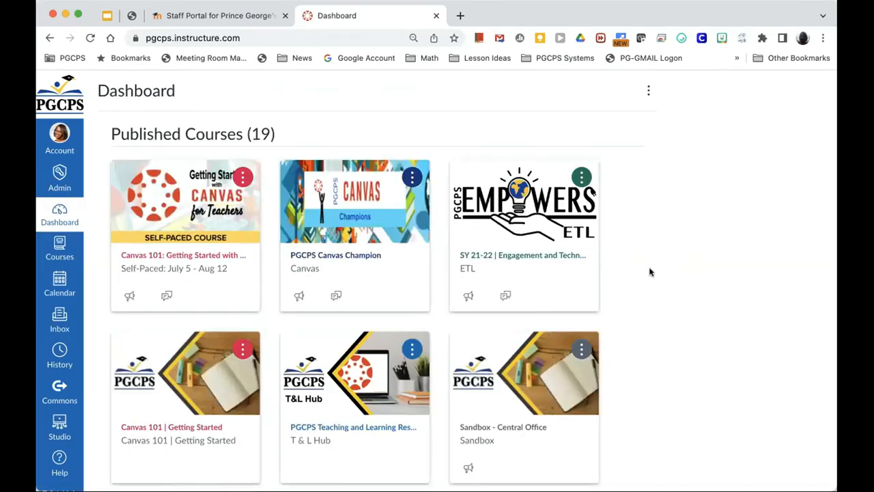
Step: Scroll the Dashboard to show Canvas 101, T & L Hub and Canvas Champion Bootcamp cards
scroll(649, 271, "down", 2)
scroll(649, 271, "down", 3)
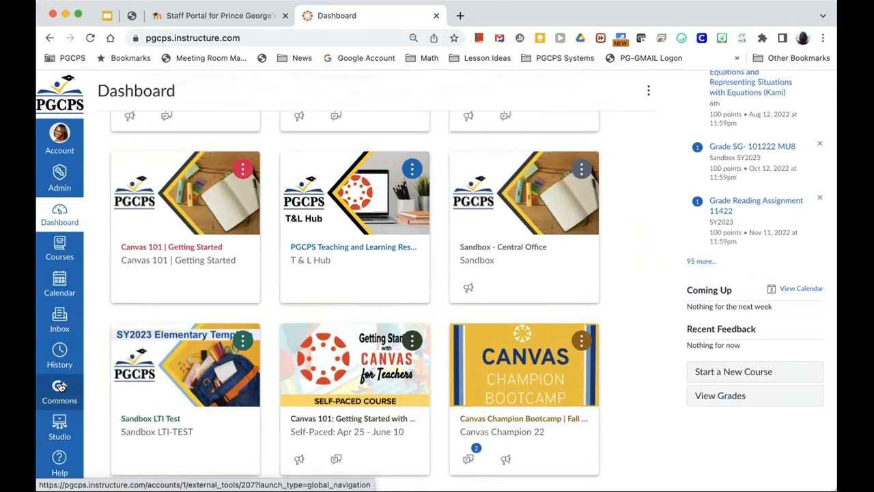
scroll(60, 386, "down", 2)
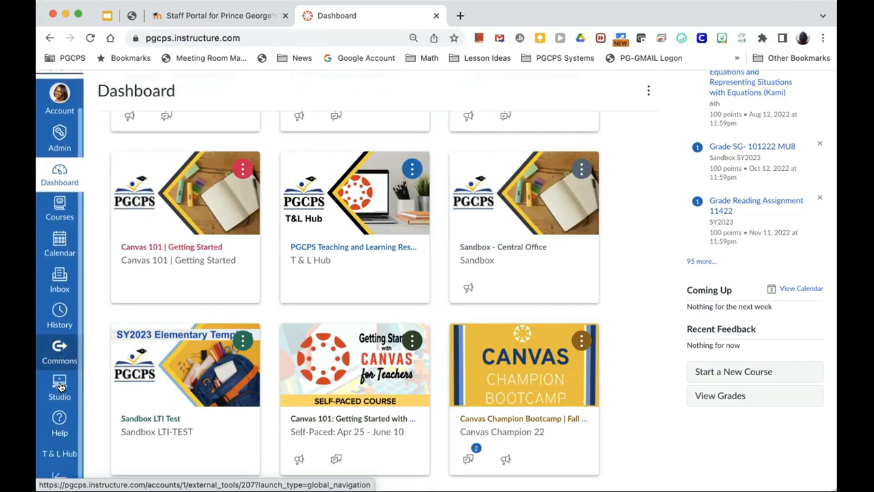
scroll(58, 352, "down", 1)
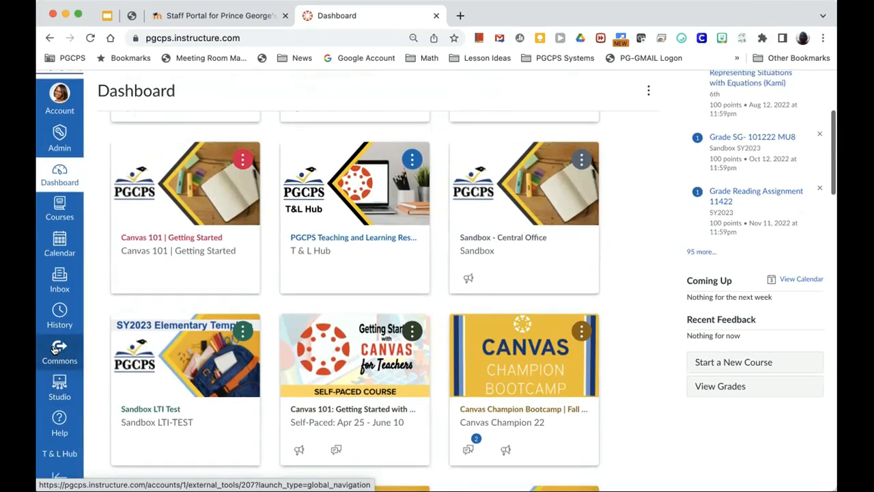
Step: Show the Help tray with the Canvas Support Hotline, Canvas Family Guide and Training Services Portal
left_click(58, 420)
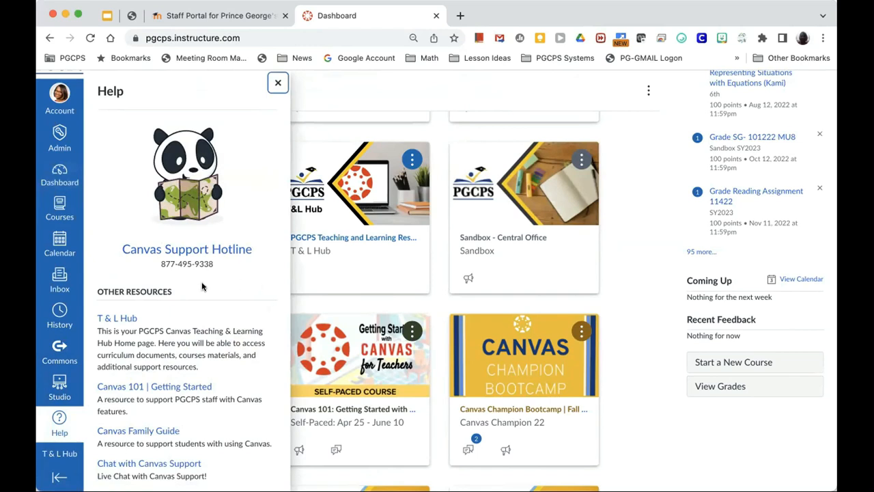
scroll(173, 347, "down", 3)
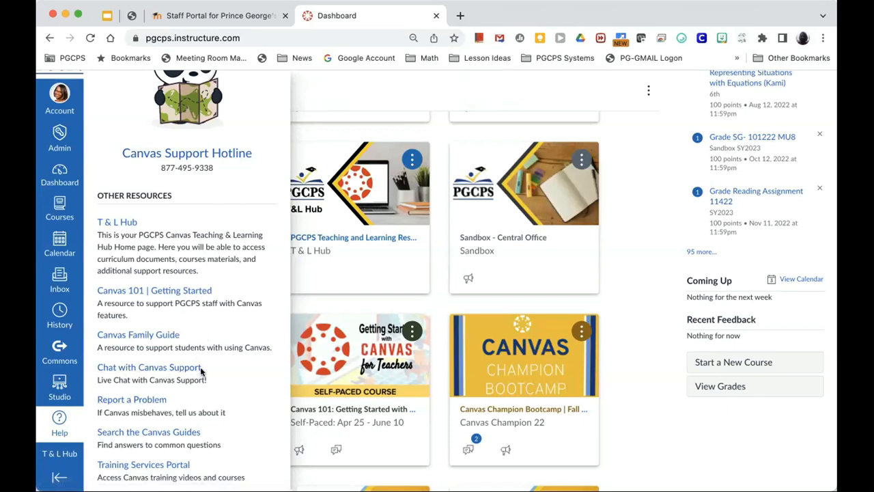
scroll(202, 374, "down", 2)
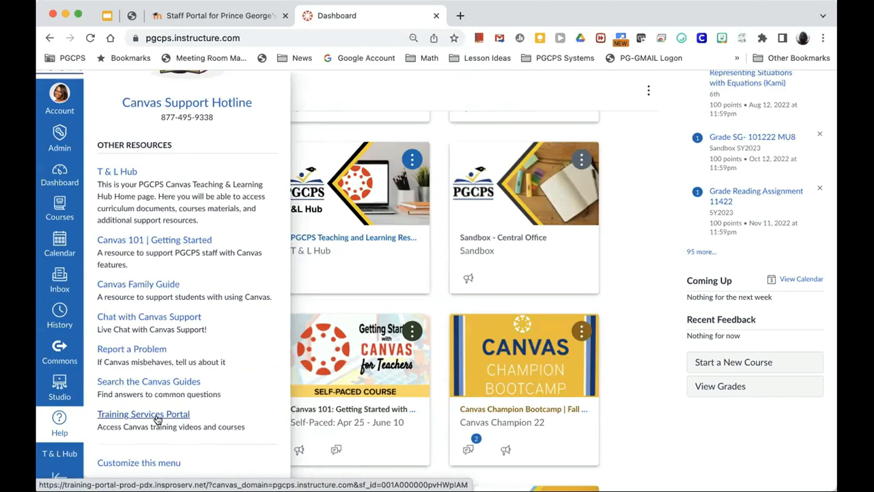
Step: Open the T & L Hub and browse its grade-band and Instructional Planning Resources sections
left_click(63, 457)
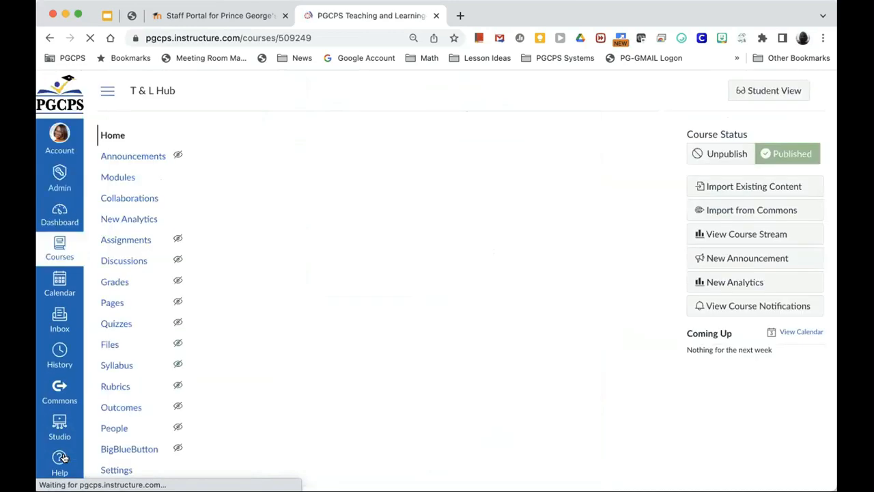
scroll(336, 303, "down", 2)
scroll(336, 303, "down", 5)
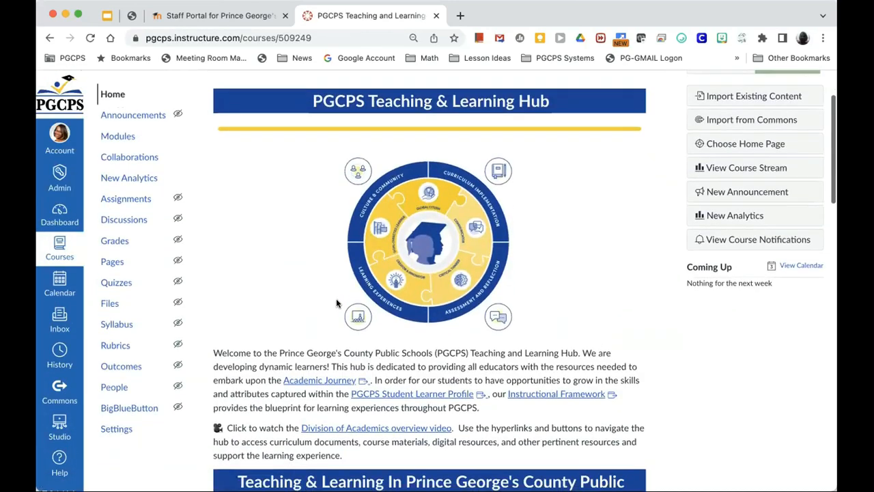
scroll(336, 304, "down", 2)
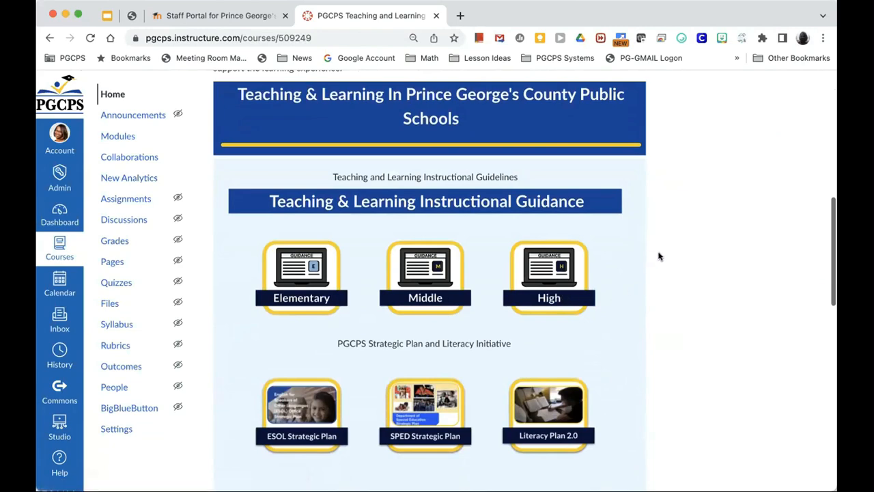
scroll(673, 248, "down", 5)
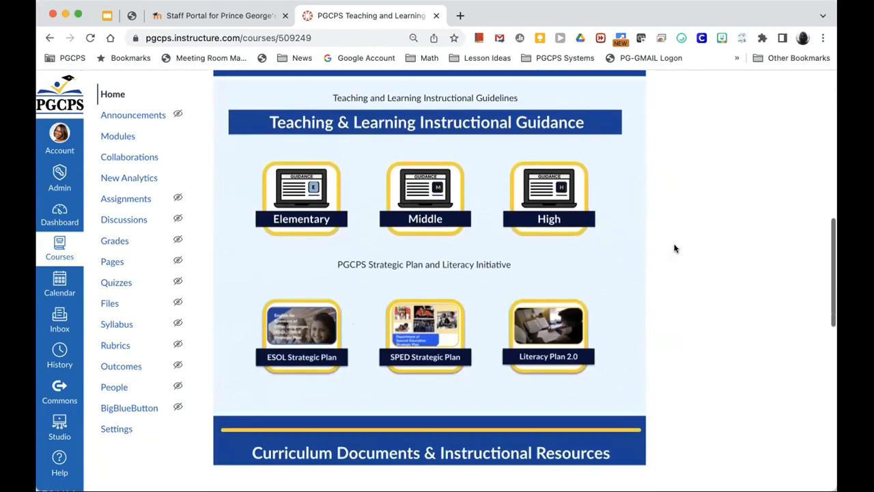
scroll(674, 248, "down", 3)
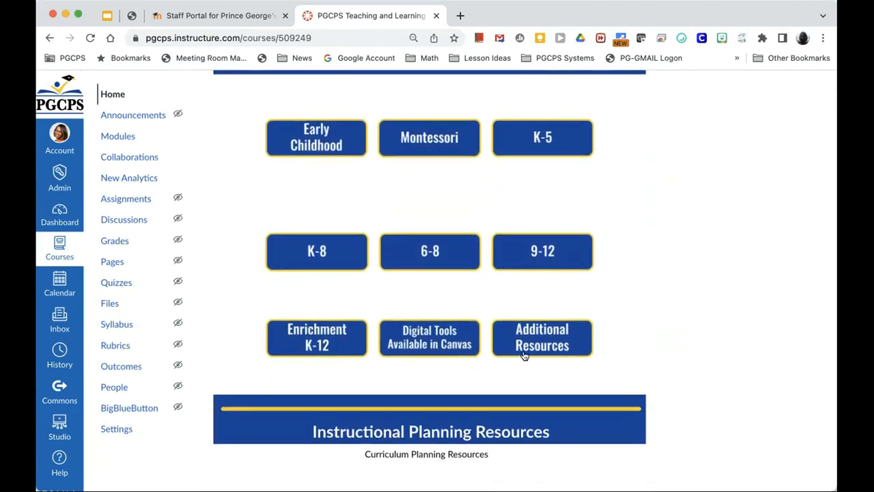
scroll(524, 355, "down", 2)
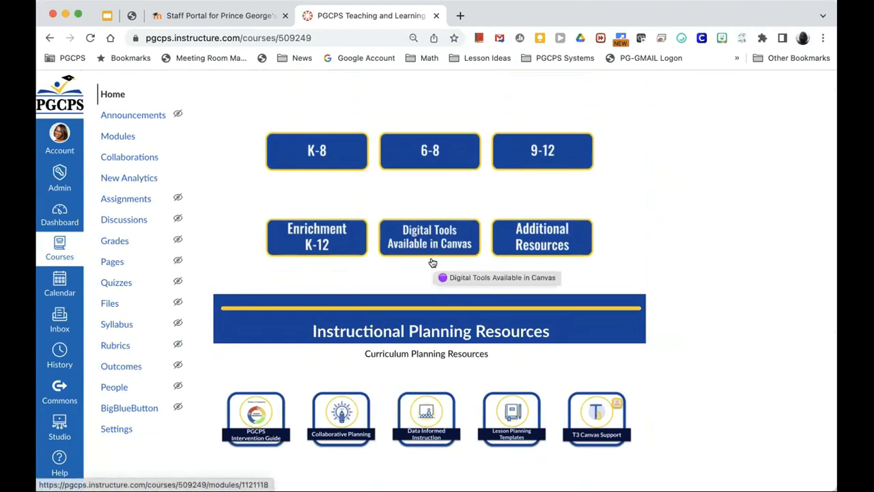
scroll(432, 262, "down", 3)
Step: Scroll back to the top of the hub and return to the Dashboard
scroll(432, 262, "up", 3)
scroll(432, 261, "up", 15)
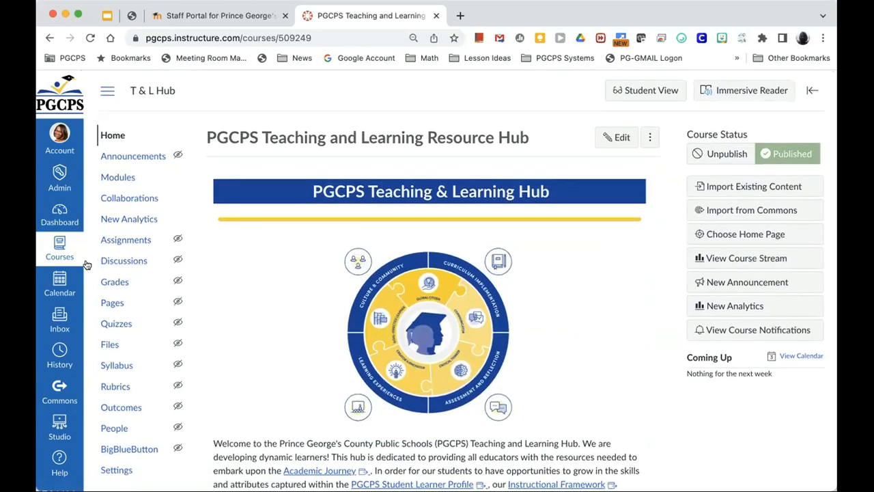
left_click(60, 219)
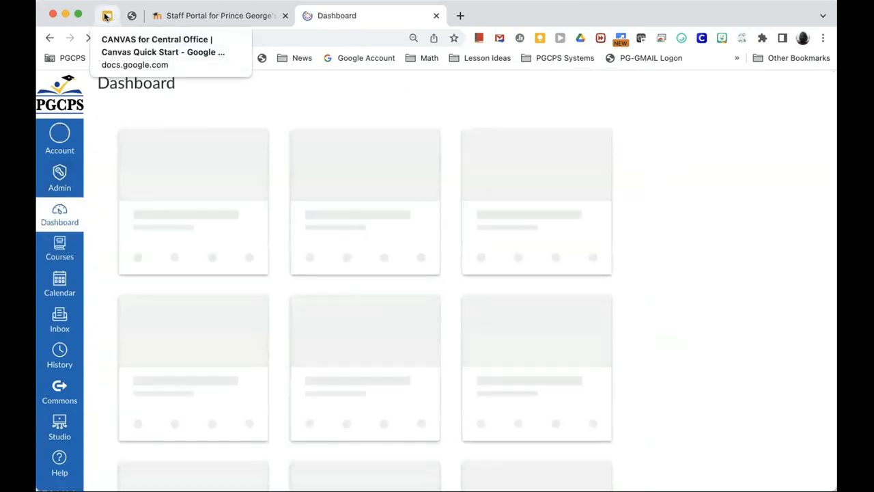
Step: Advance the presentation to slide 22, 'Create a Course', then go back to Canvas
left_click(106, 15)
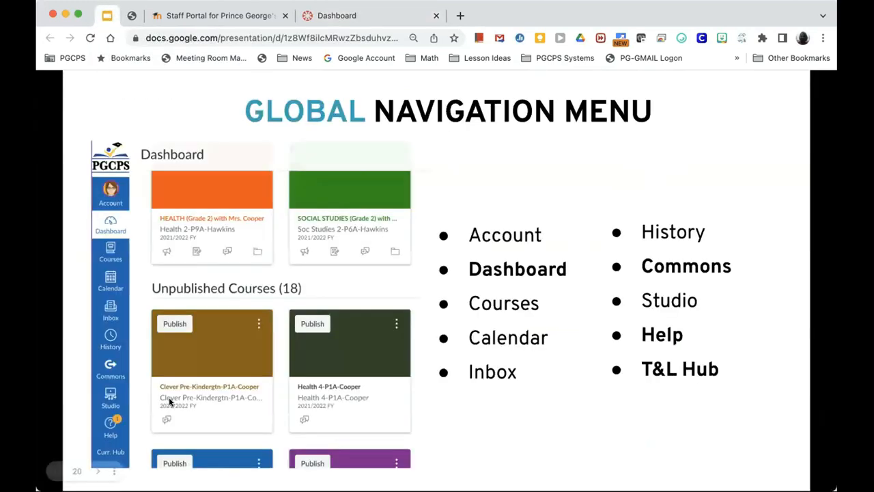
left_click(97, 472)
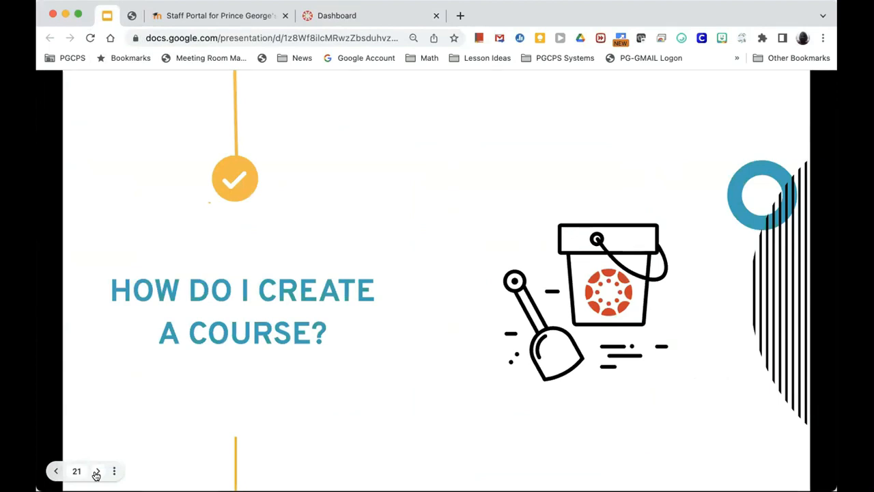
left_click(97, 472)
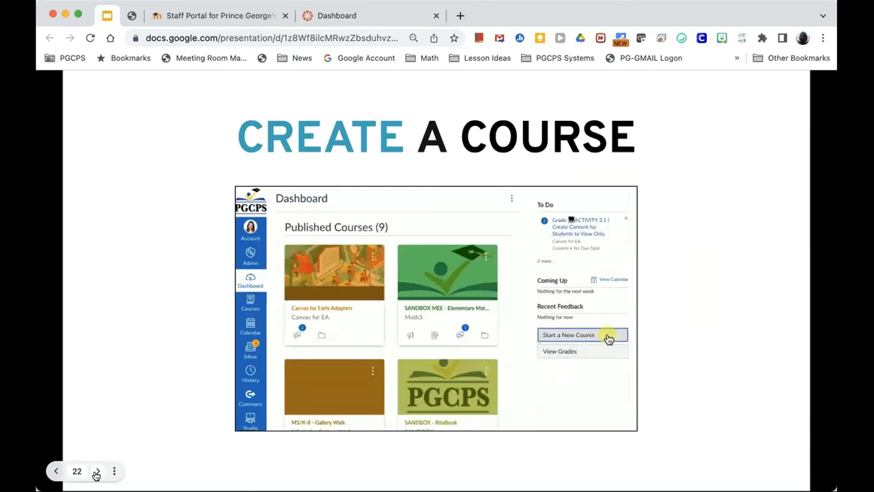
left_click(340, 16)
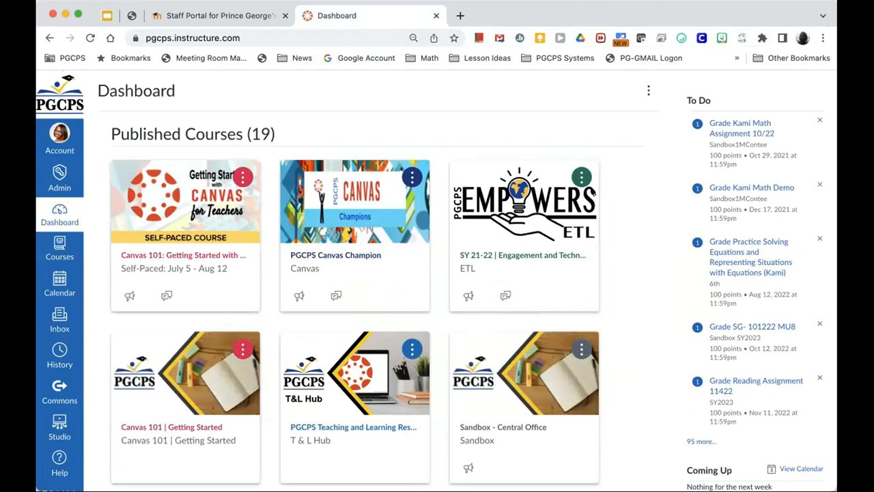
Step: Start a new course named 'PL MASTER- Mental Health'
scroll(618, 302, "down", 2)
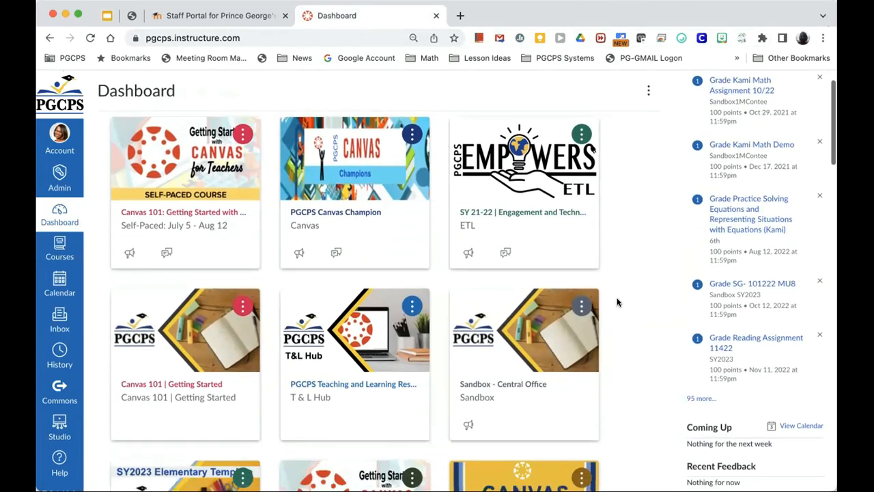
scroll(617, 302, "down", 5)
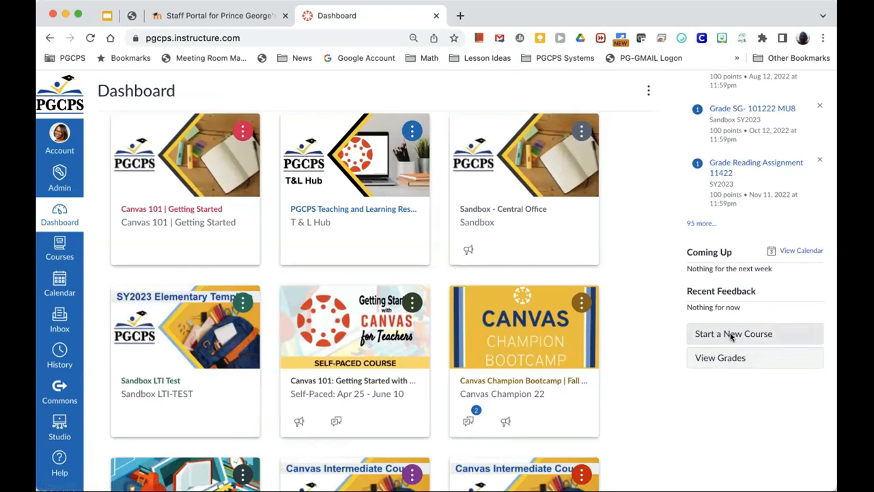
left_click(731, 335)
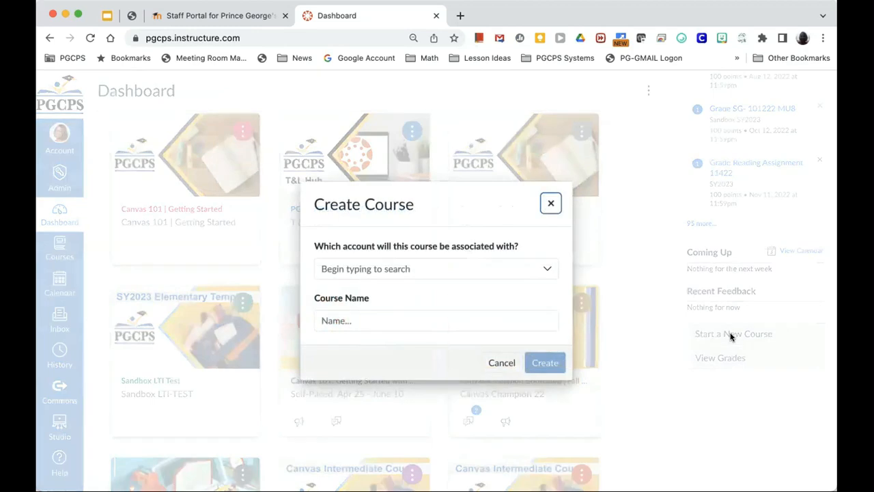
left_click(345, 319)
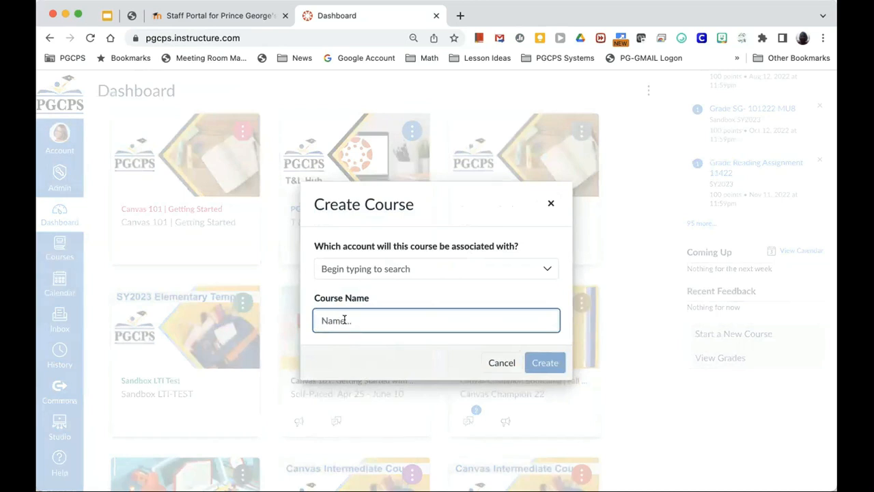
type("PL MASTER- Me")
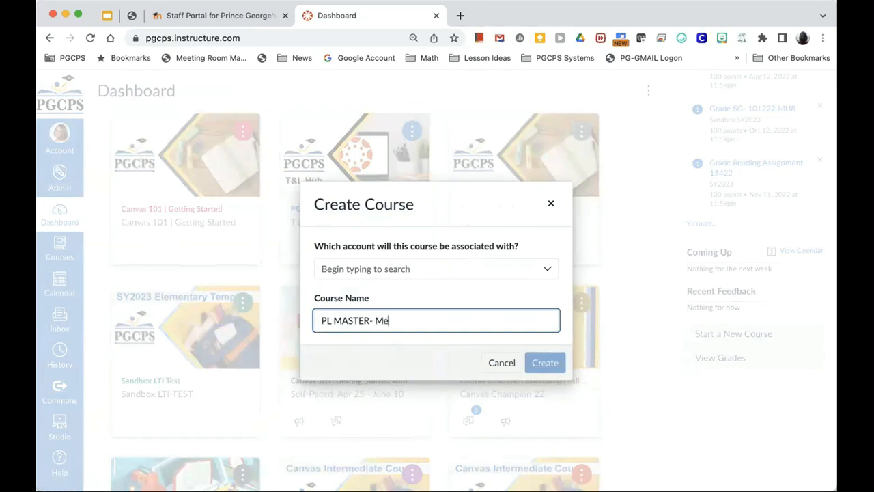
type("ntal Health")
Step: Set the course's account to Technology Training Team (T3), found by searching 'Tech'
left_click(421, 270)
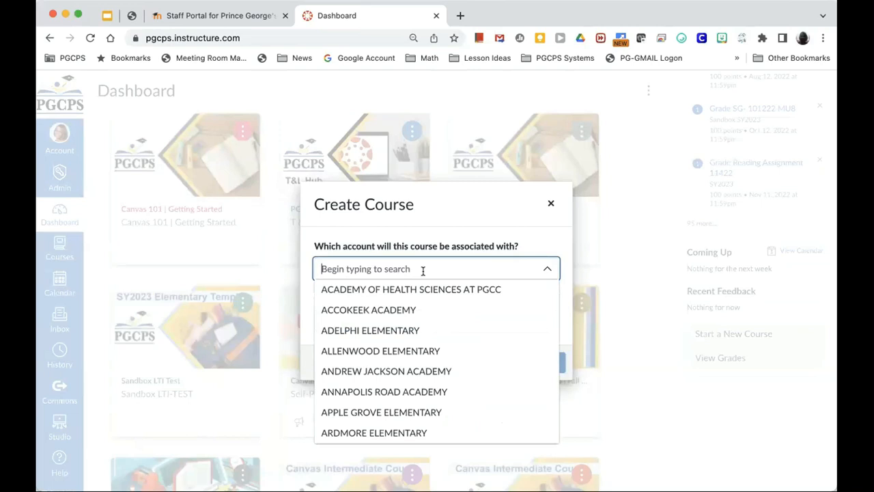
type("Tech")
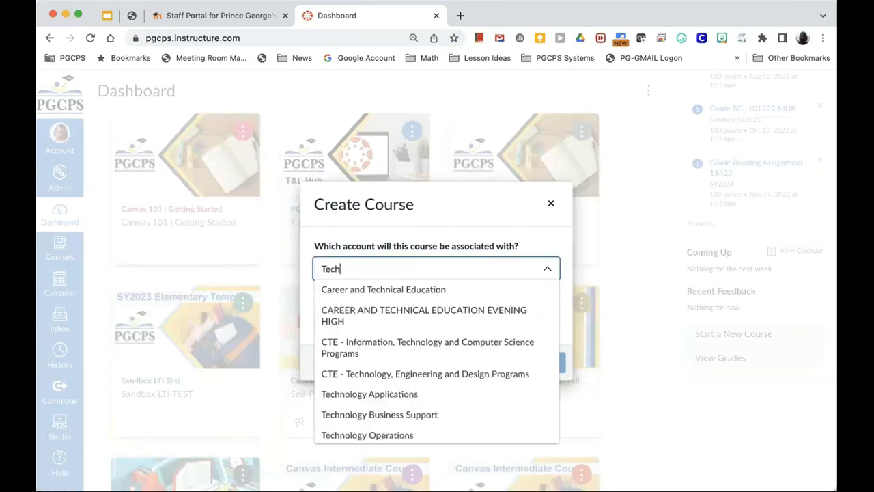
scroll(413, 372, "down", 3)
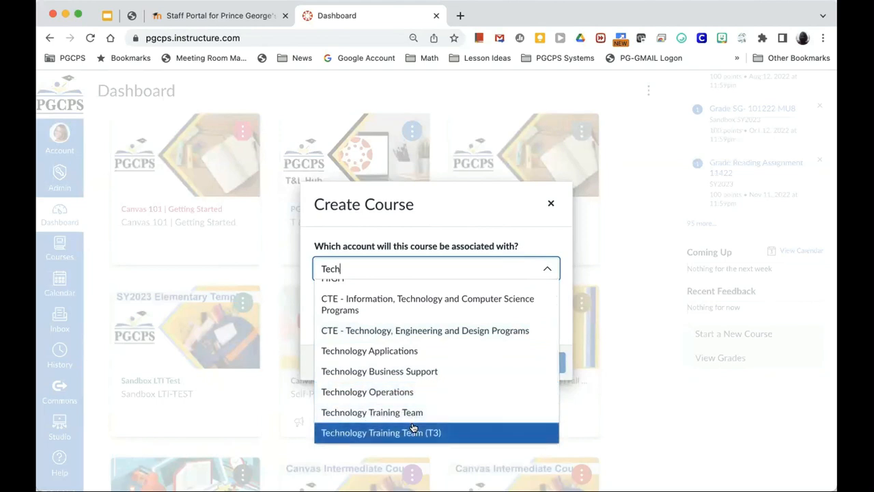
left_click(413, 428)
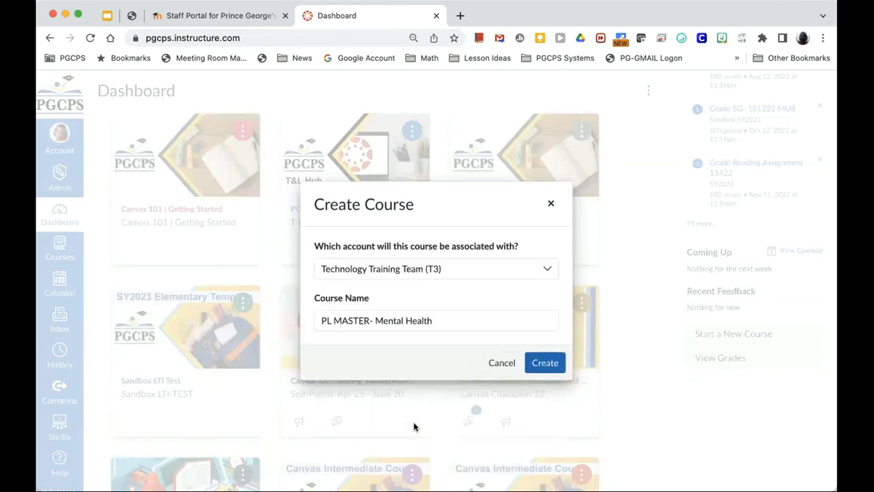
Step: Create the course, then show slide 23, 'YOU TRY - Create a Master Course'
left_click(544, 364)
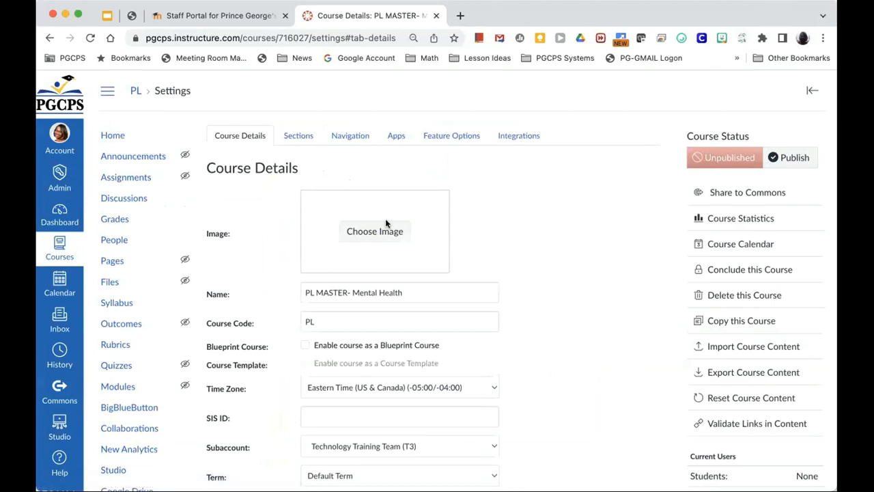
left_click(107, 15)
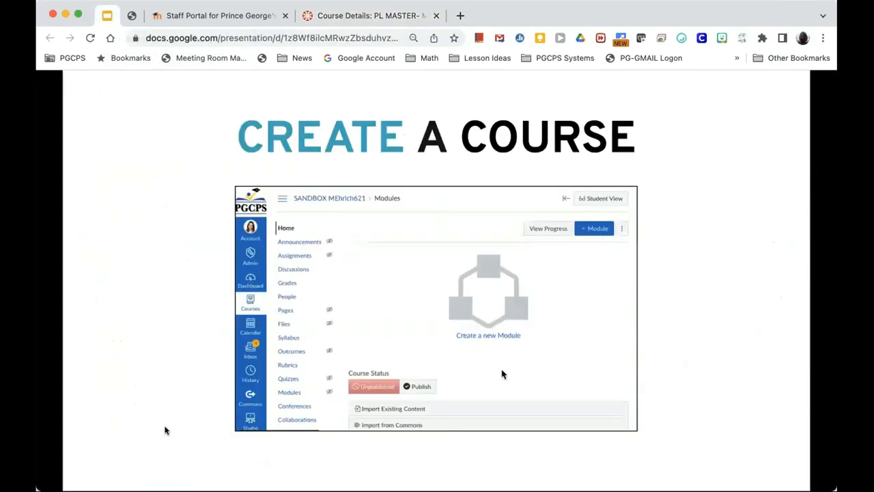
left_click(98, 471)
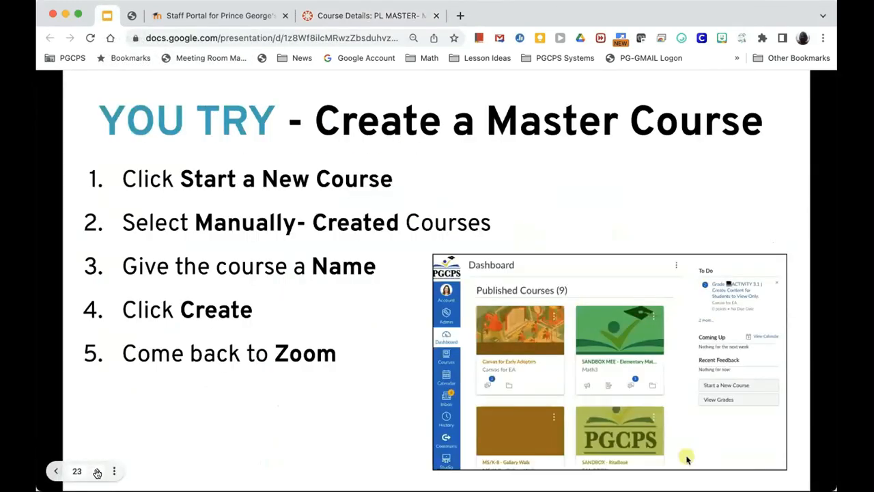
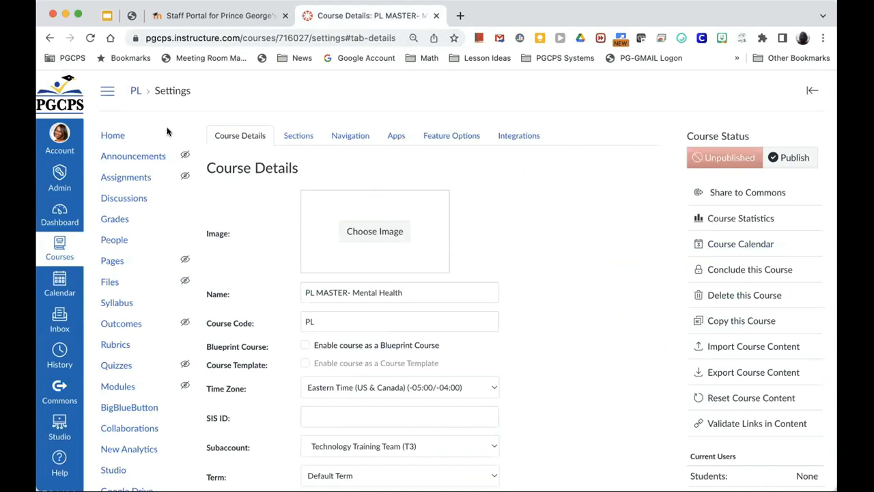
Step: Return to the PL MASTER- Mental Health course home, showing its empty Modules list
left_click(113, 136)
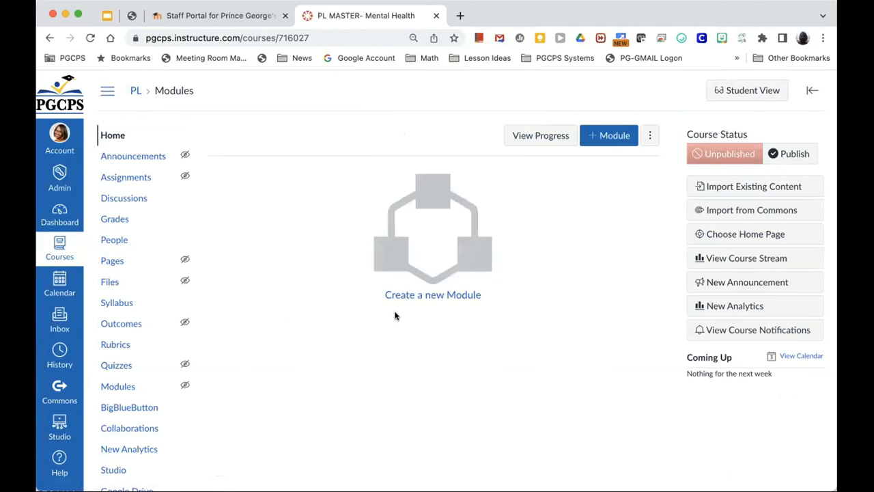
Step: Open Commons to show the 661 shared Prince George's County Public Schools resources
scroll(431, 395, "down", 1)
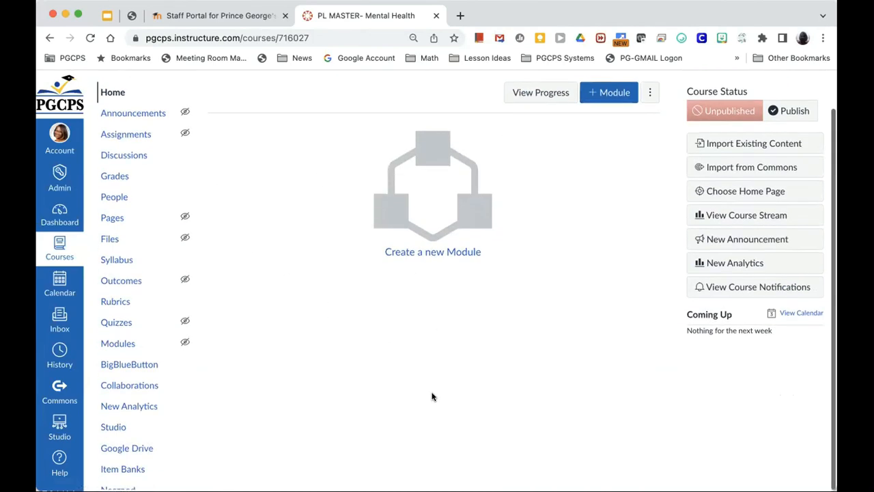
scroll(431, 396, "up", 1)
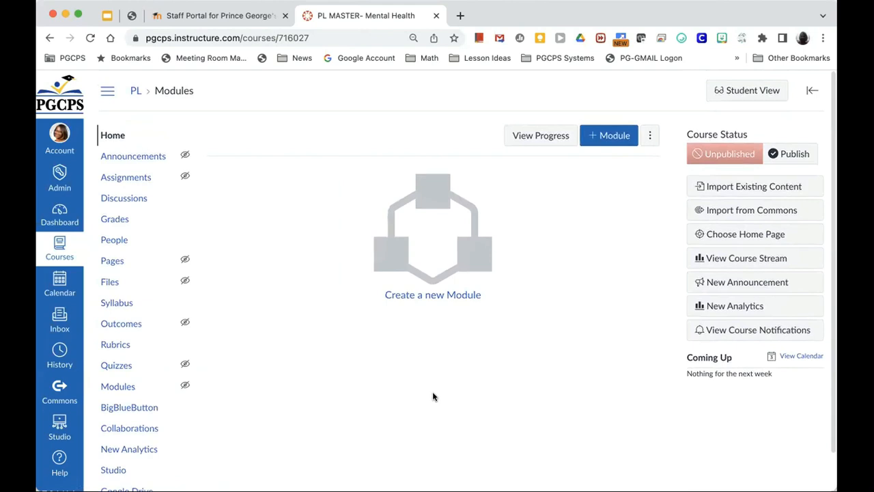
left_click(59, 391)
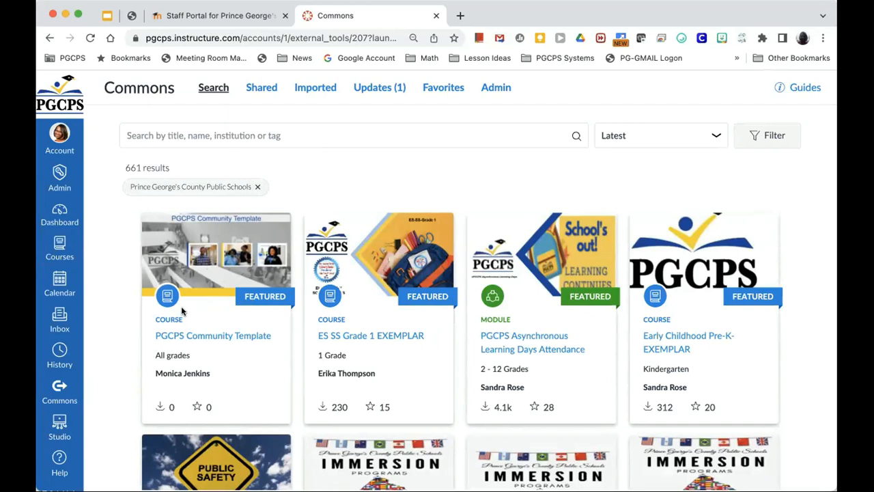
Step: Search Commons for 'Professional learning' and open the PGCPS Professional Learning Template
left_click(300, 134)
type("Professional learning")
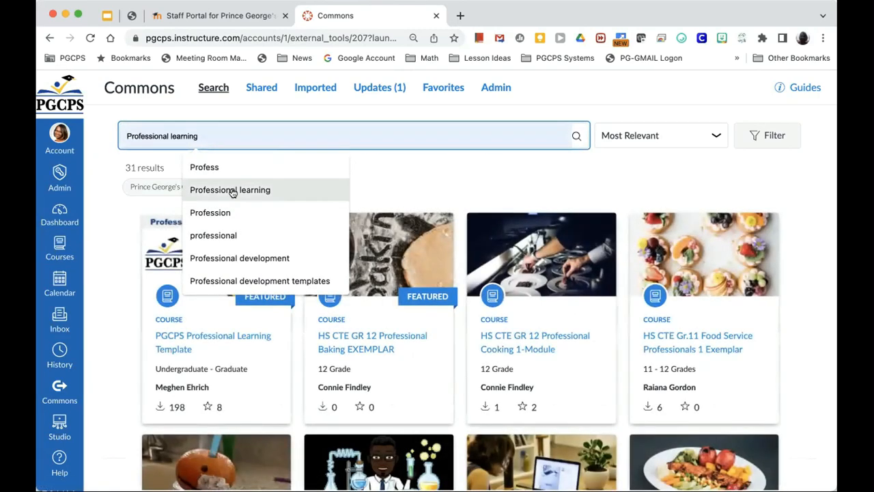
left_click(230, 189)
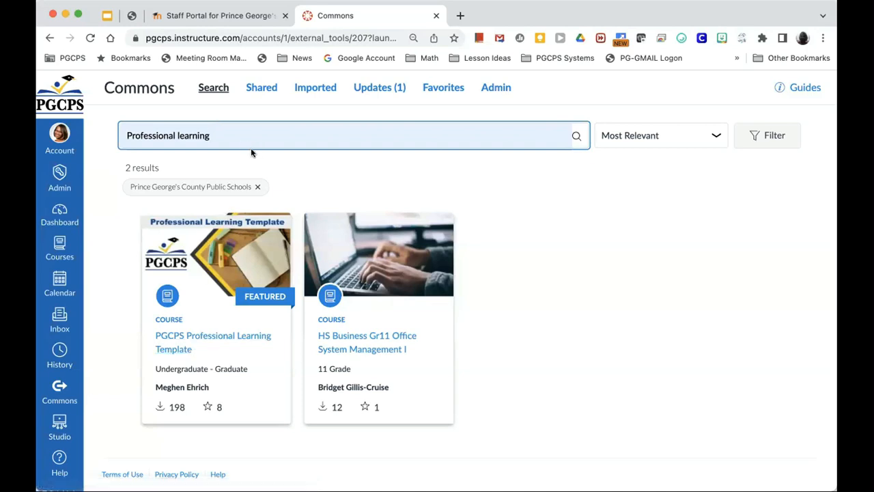
left_click(195, 335)
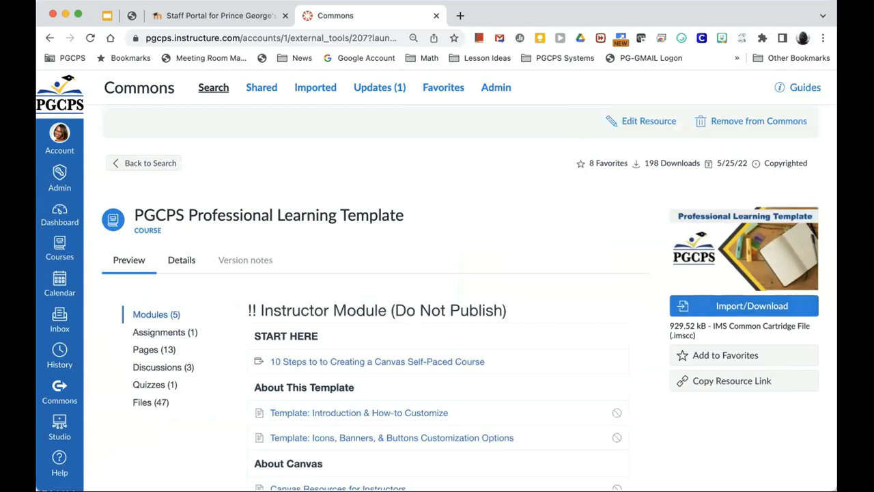
Step: Import the PGCPS Professional Learning Template into the PL MASTER- Mental Health course
left_click(704, 311)
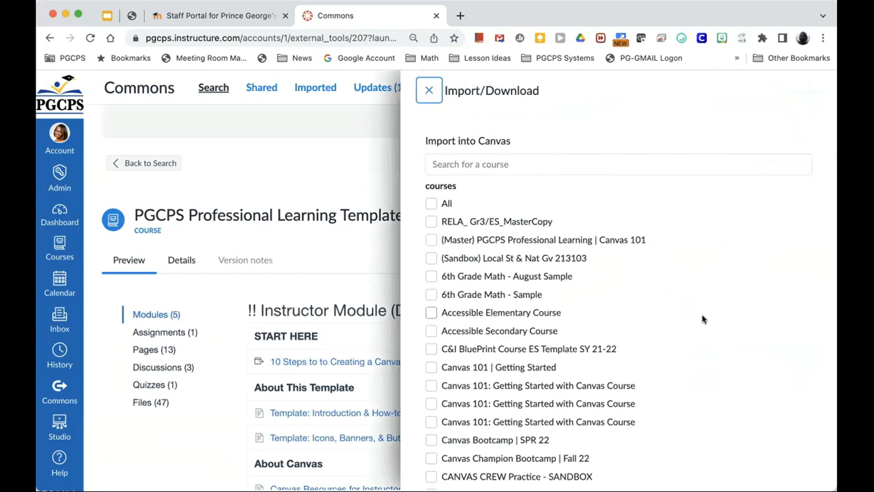
scroll(703, 319, "down", 5)
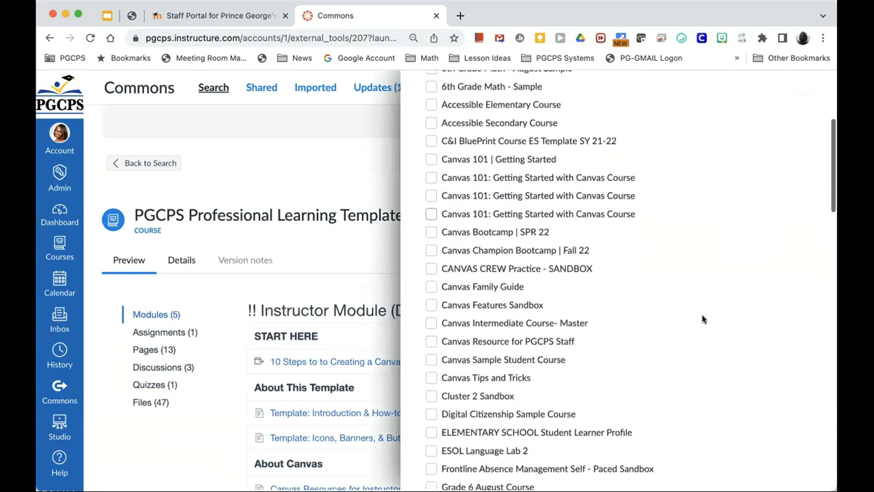
scroll(703, 319, "down", 12)
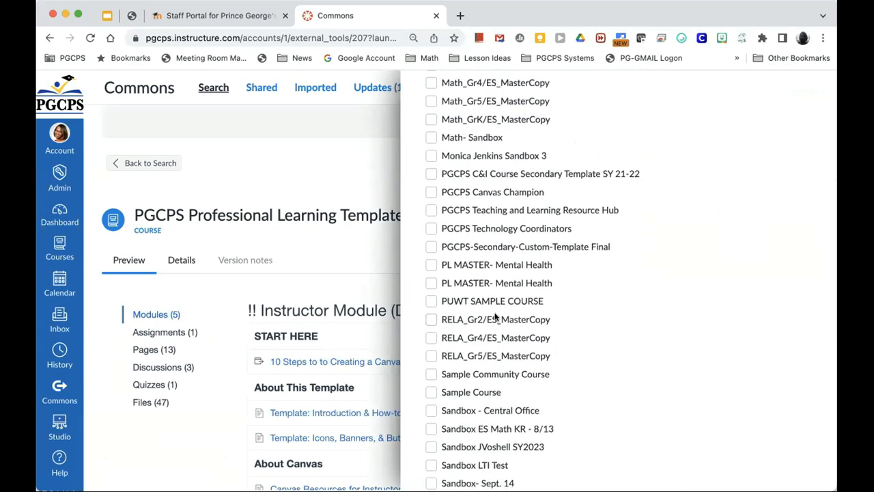
left_click(433, 269)
scroll(645, 343, "down", 10)
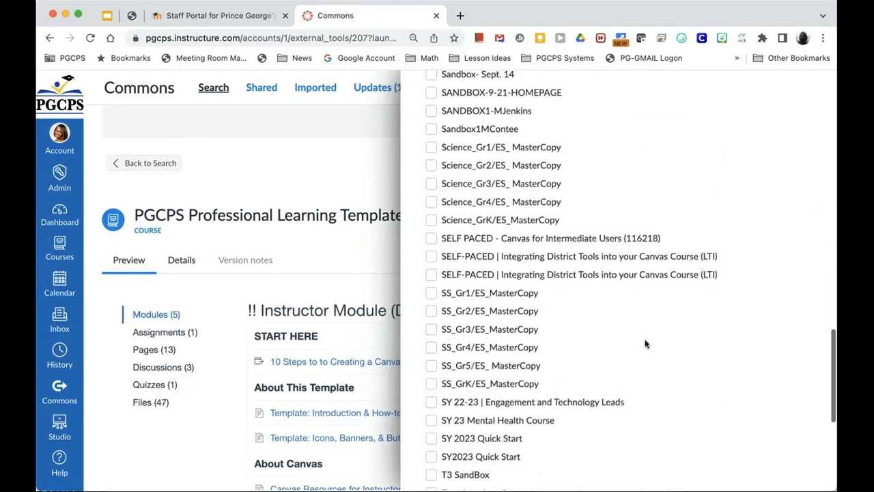
scroll(645, 344, "down", 3)
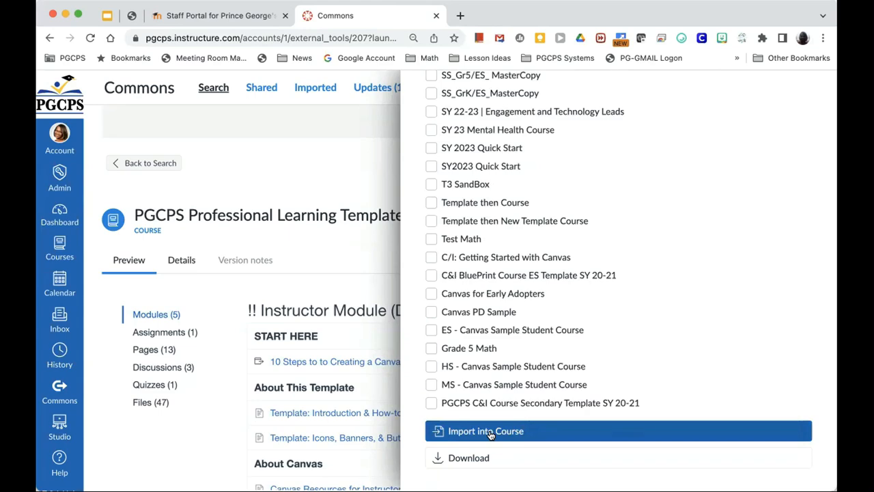
left_click(376, 243)
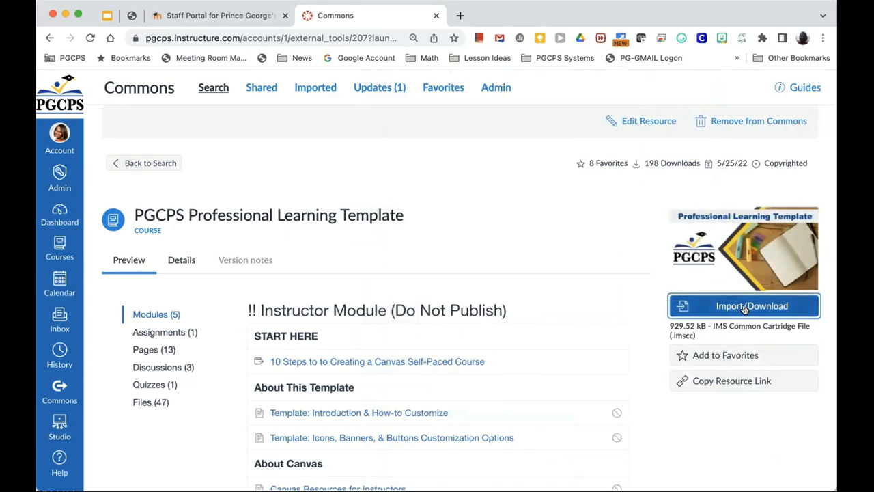
Step: Submit the template import into the first PL MASTER- Mental Health course, then return to the slides
left_click(744, 307)
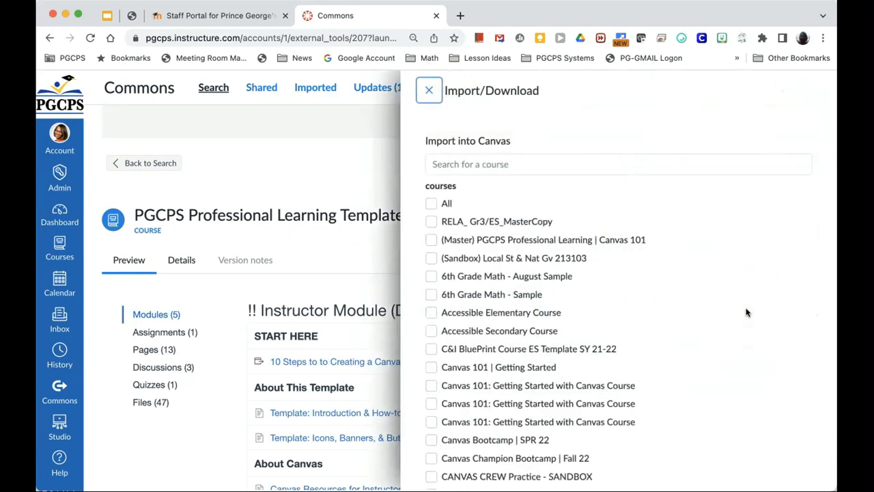
scroll(584, 337, "down", 6)
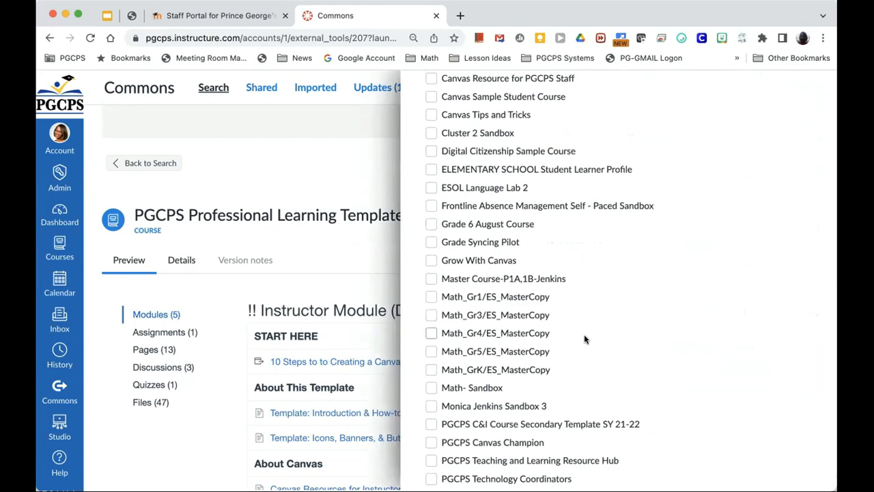
scroll(584, 338, "down", 2)
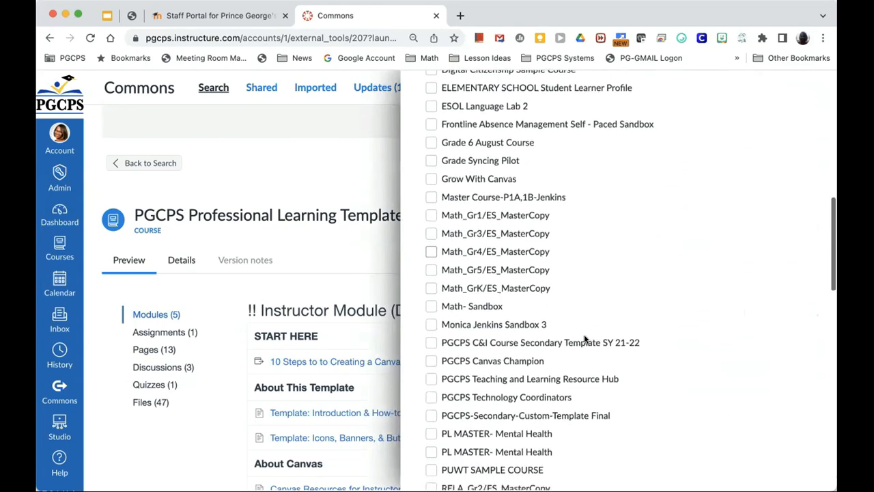
scroll(584, 337, "down", 4)
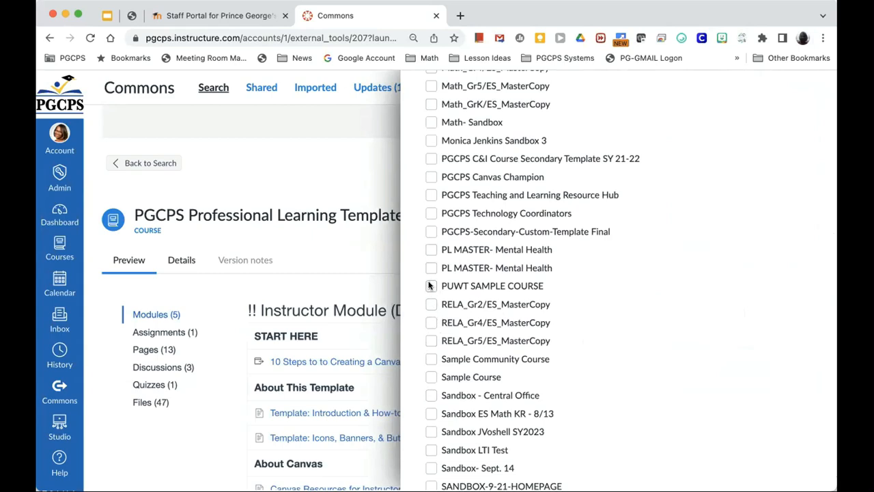
left_click(431, 249)
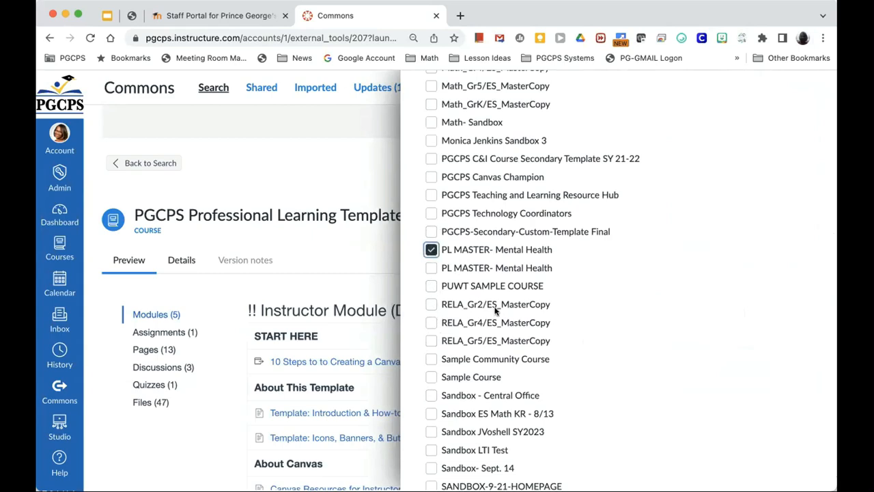
scroll(495, 311, "down", 10)
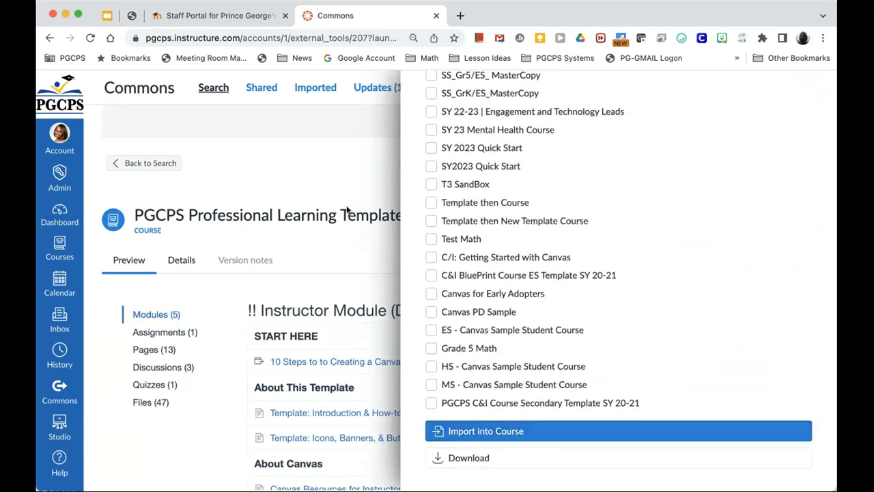
left_click(342, 172)
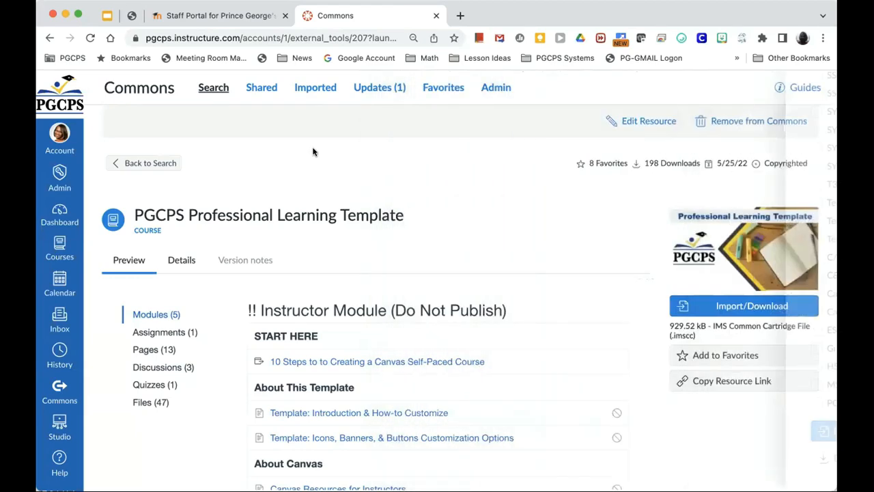
left_click(107, 16)
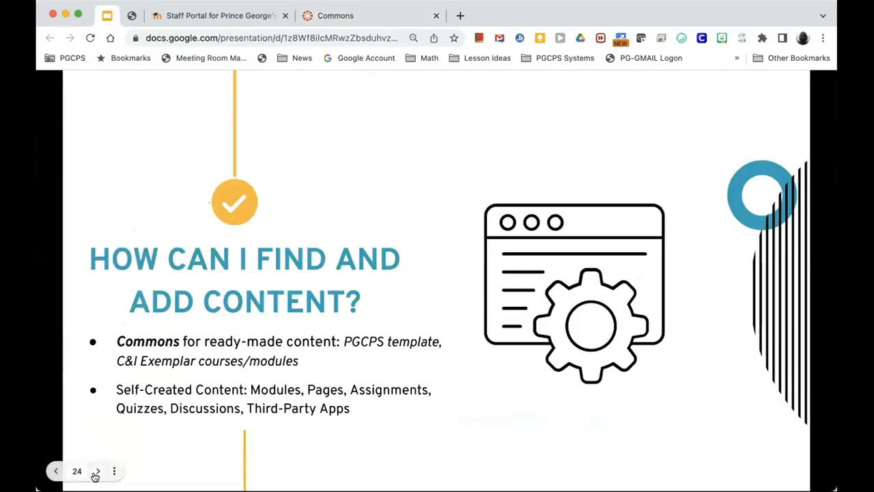
Step: Advance to slide 26, 'YOU TRY - Import a Template', and start its 5-minute timer
left_click(95, 475)
left_click(95, 474)
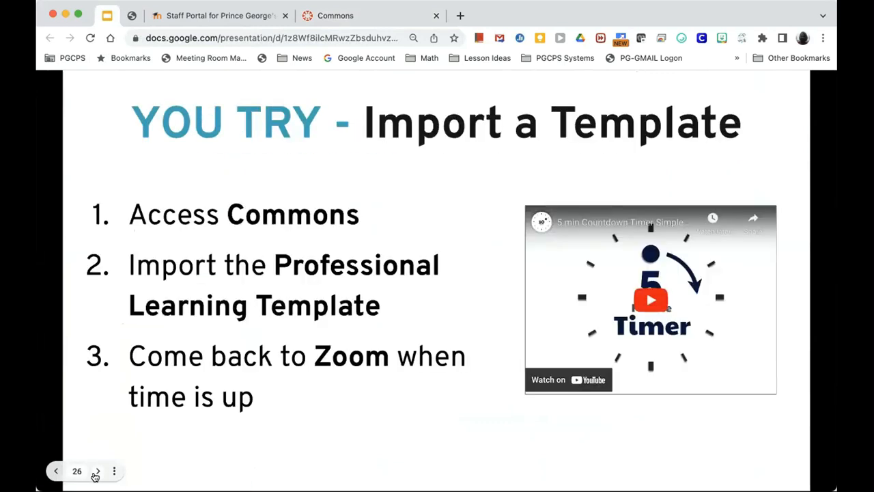
left_click(651, 303)
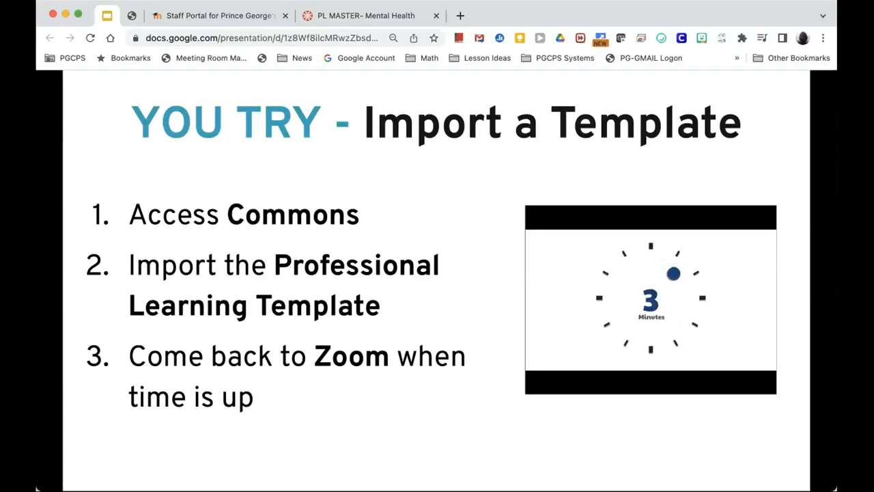
Step: Switch back to the PL MASTER- Mental Health course and reopen Commons
left_click(339, 23)
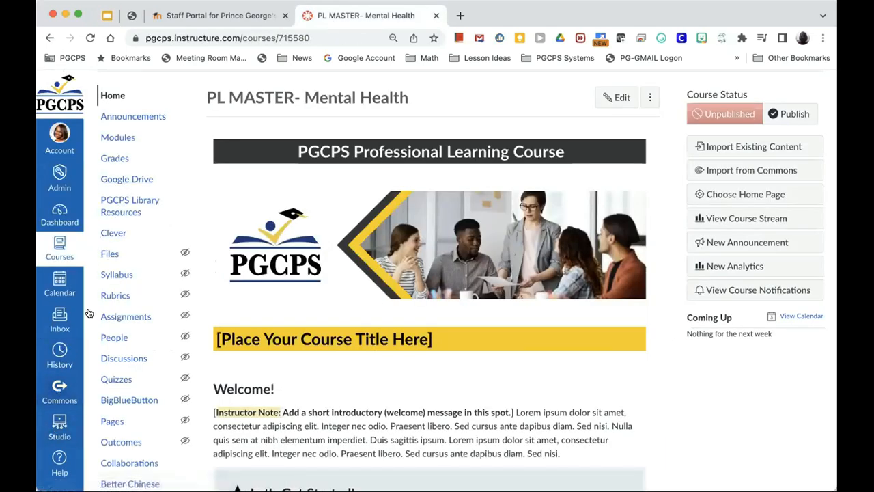
left_click(60, 392)
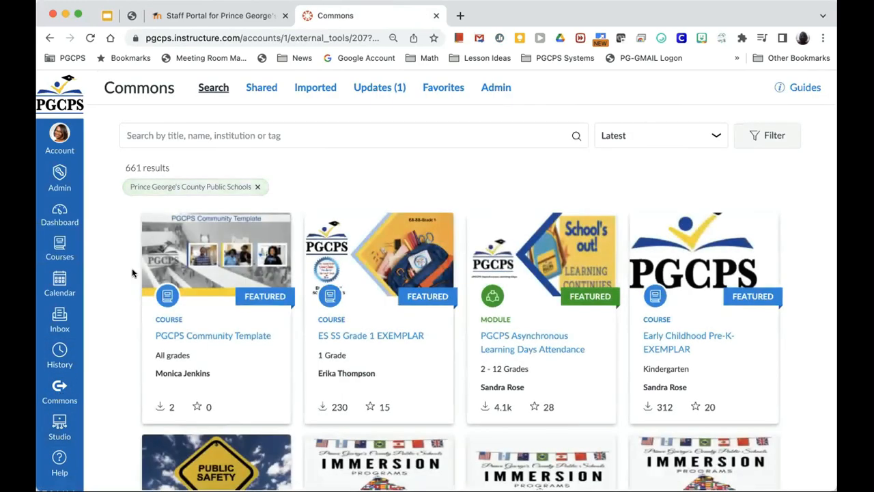
Step: Search Commons again for 'Professional learning' and reopen the PGCPS Professional Learning Template
left_click(173, 135)
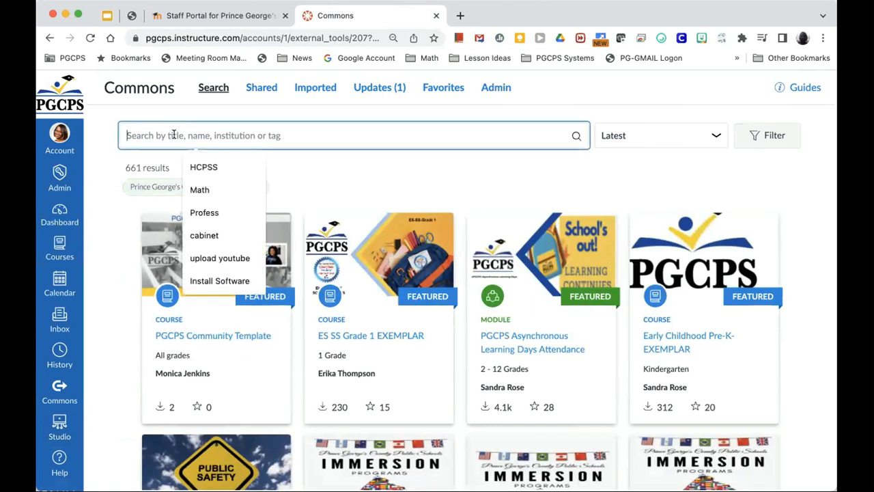
type("Professional learning")
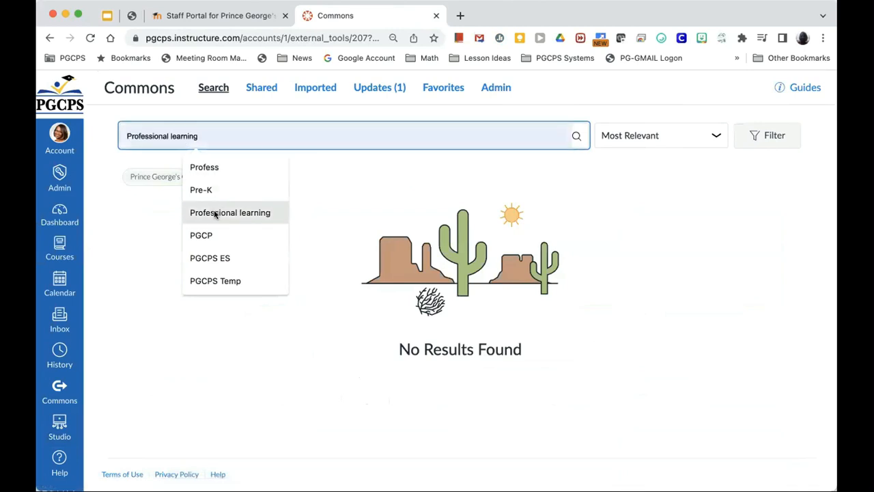
left_click(216, 214)
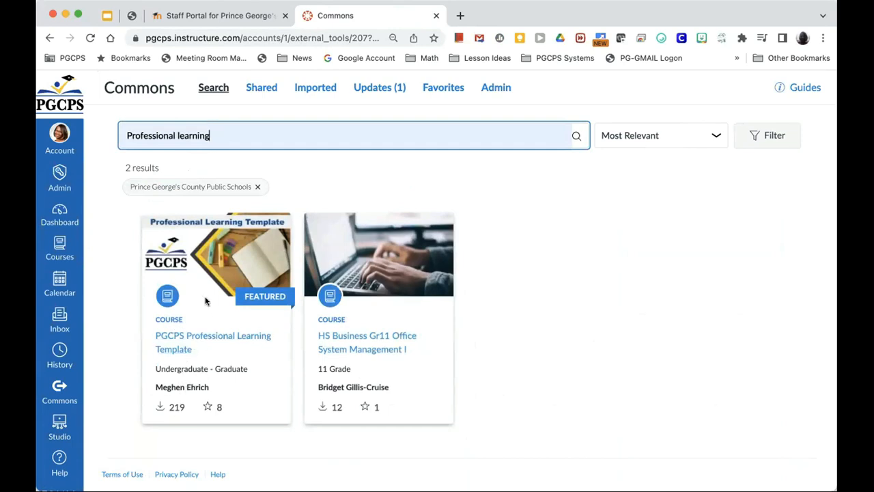
left_click(235, 259)
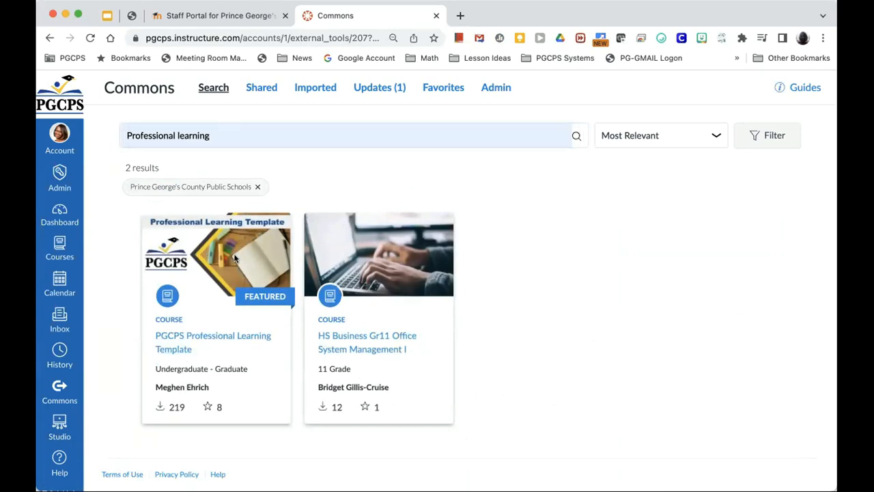
left_click(196, 340)
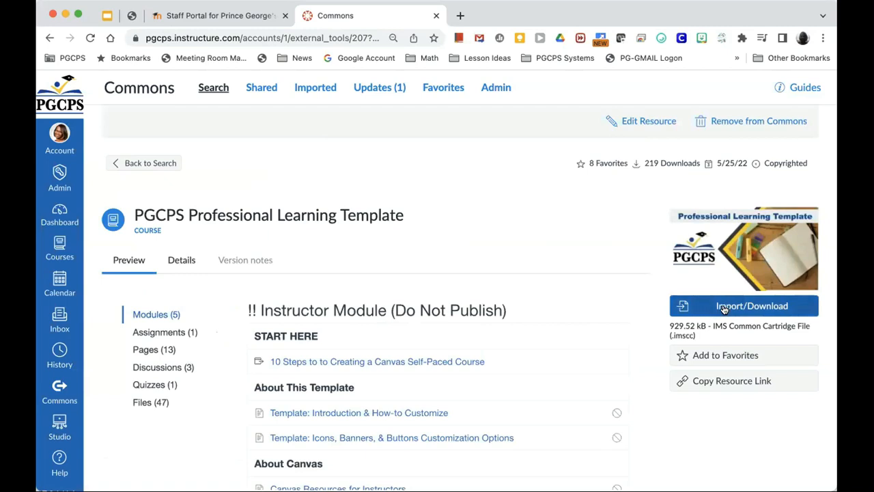
Step: Review the template's import destinations, ticking PL MASTER- Mental Health, then leave without importing
left_click(724, 307)
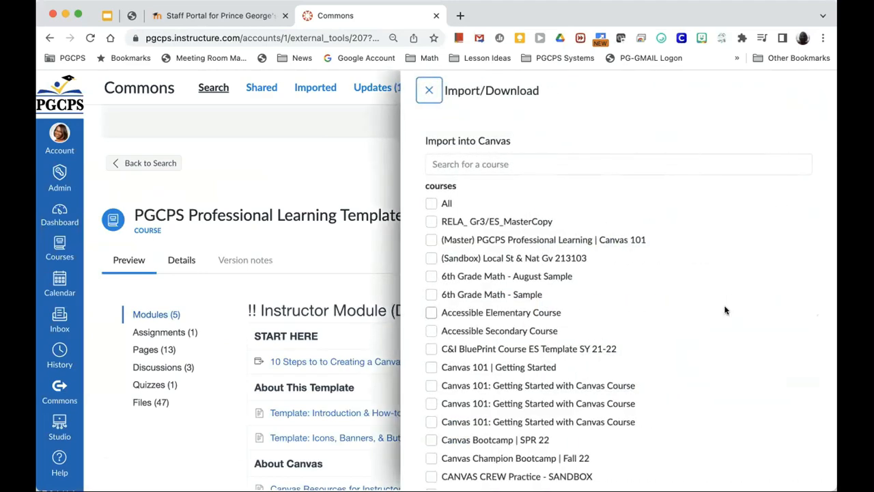
scroll(572, 362, "down", 3)
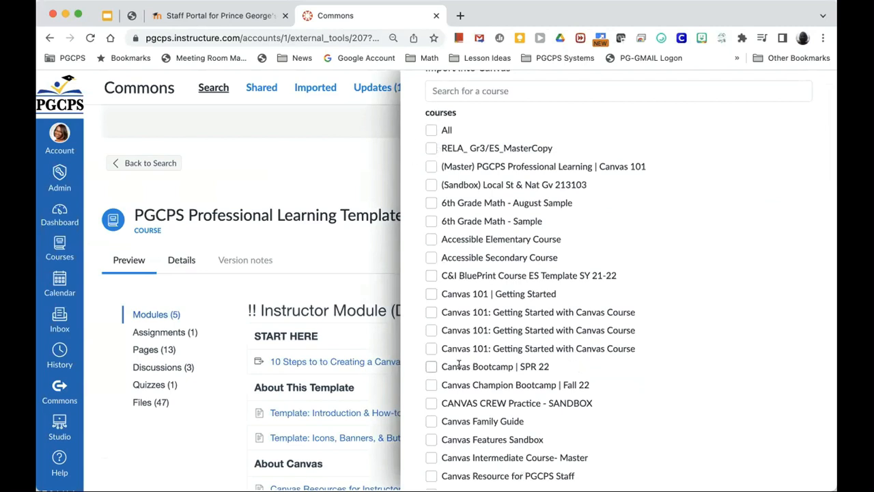
scroll(458, 365, "down", 3)
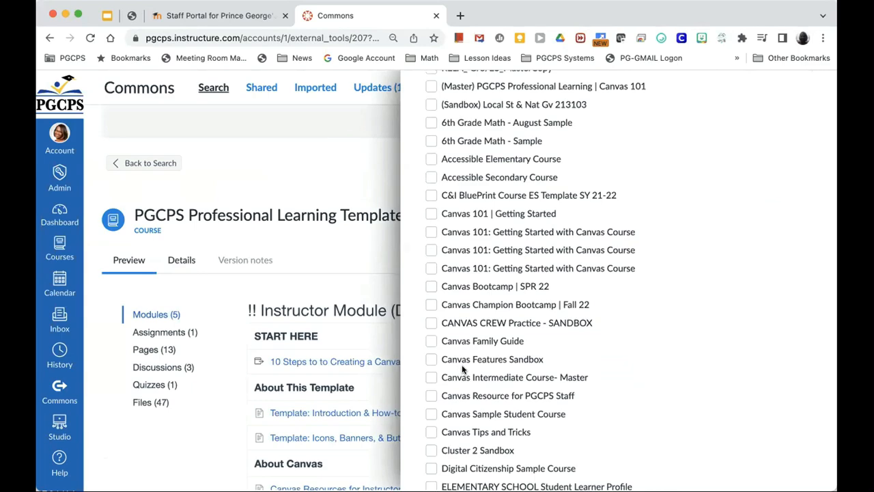
scroll(462, 364, "down", 10)
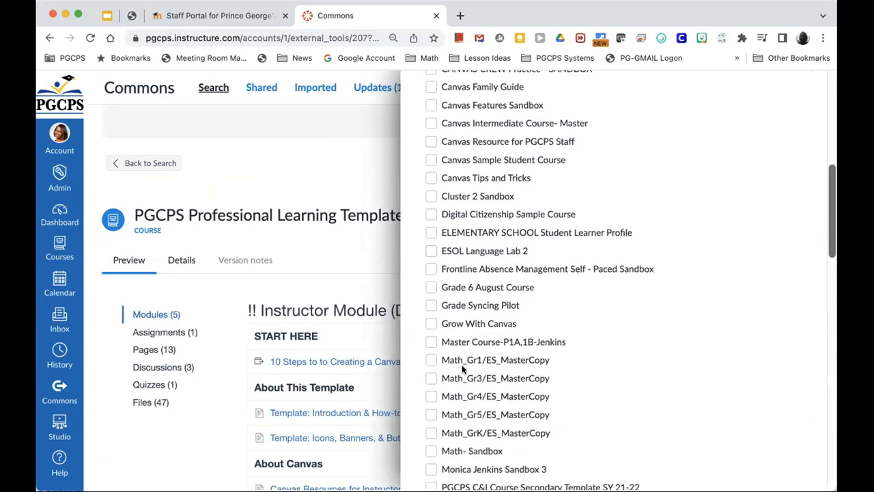
scroll(461, 366, "down", 15)
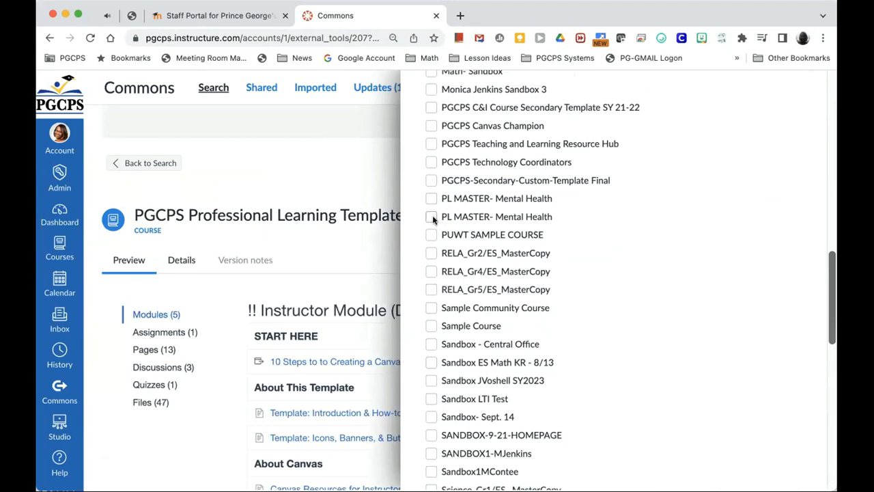
left_click(431, 216)
scroll(643, 284, "down", 7)
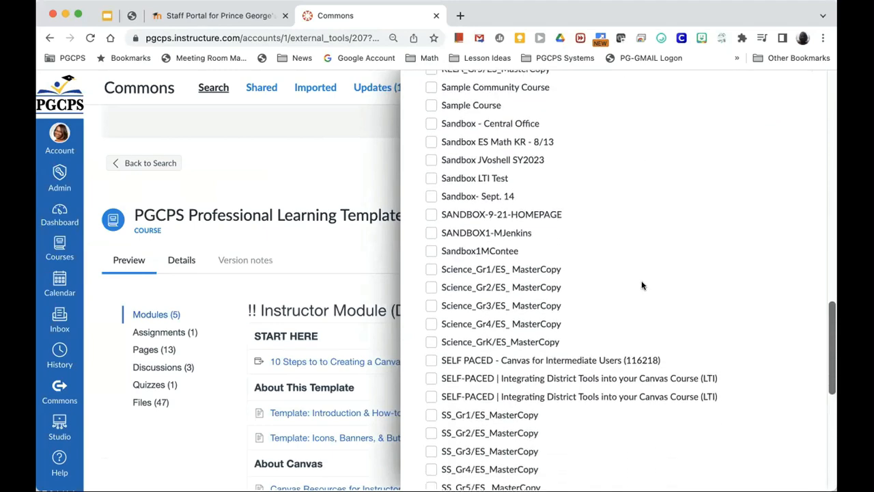
scroll(642, 285, "down", 3)
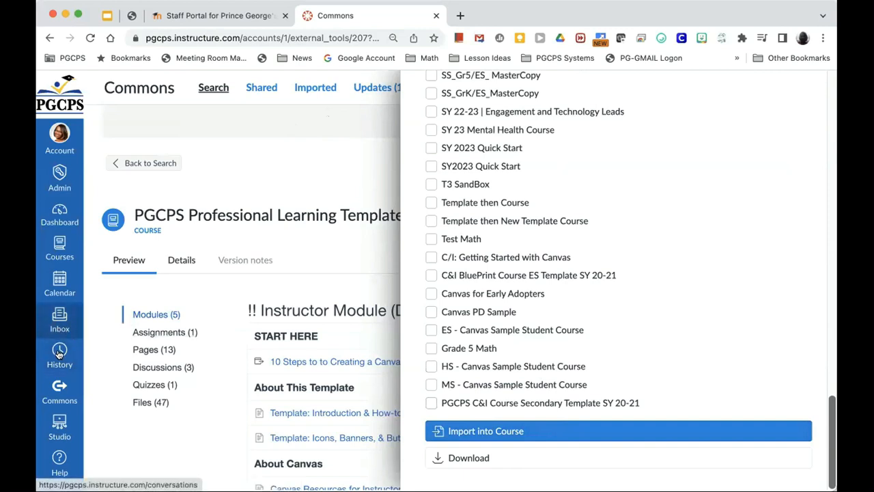
left_click(59, 390)
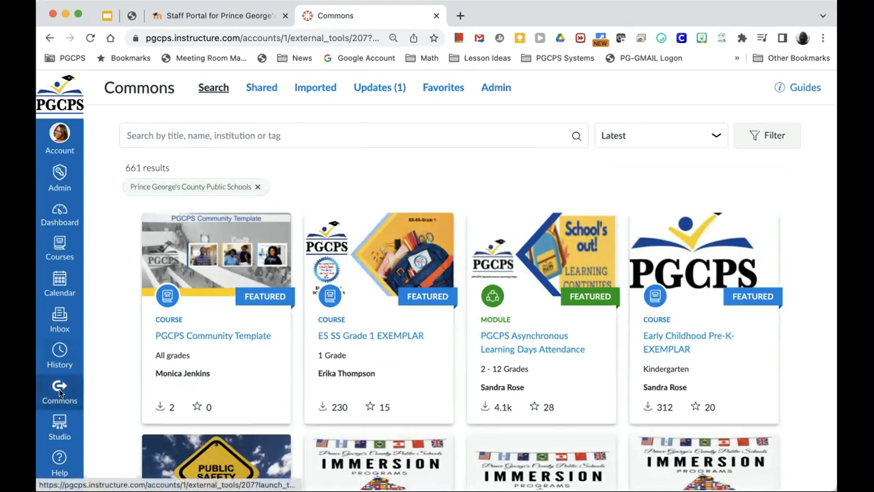
Step: Open the second PL MASTER- Mental Health course from the Courses list and view its Settings
left_click(55, 249)
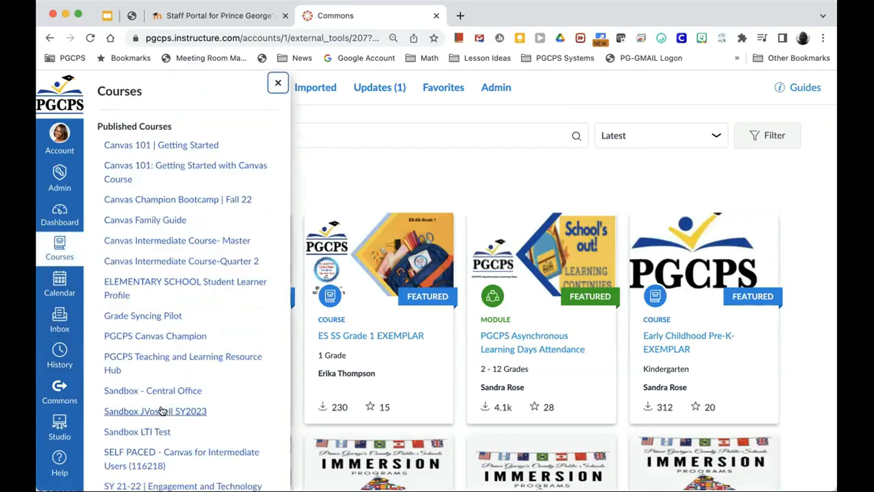
scroll(162, 408, "down", 1)
scroll(163, 408, "down", 5)
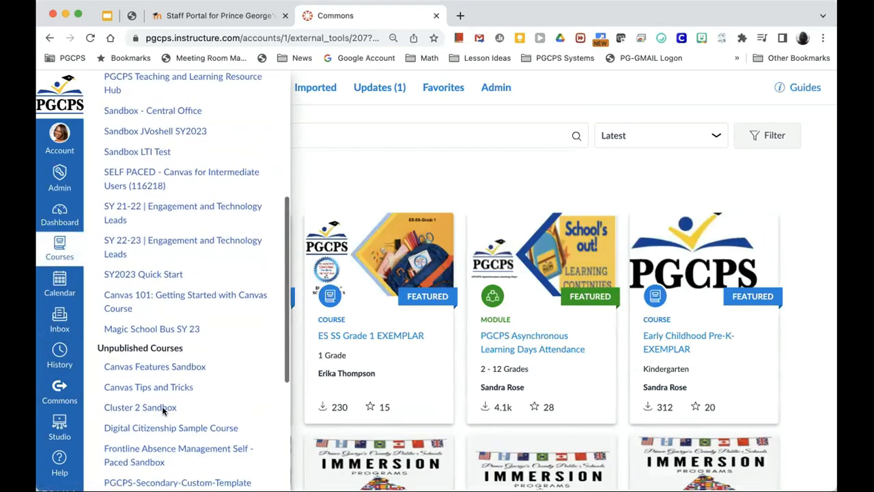
scroll(162, 410, "down", 5)
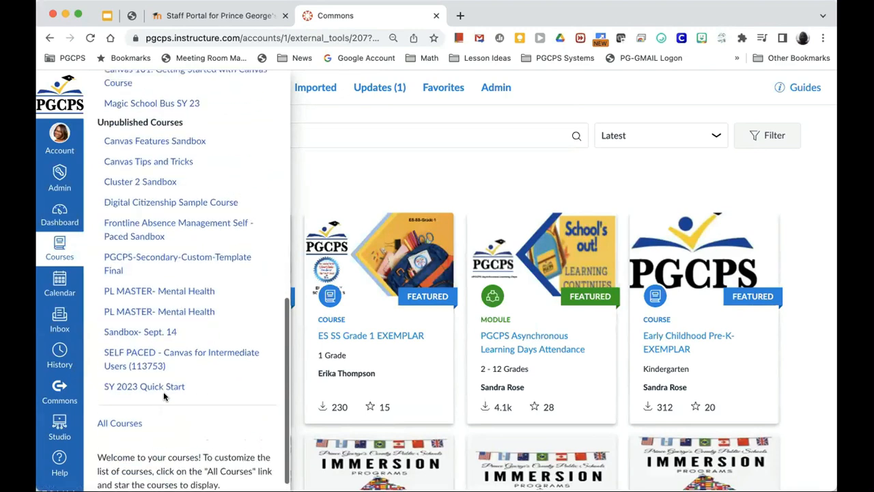
left_click(168, 313)
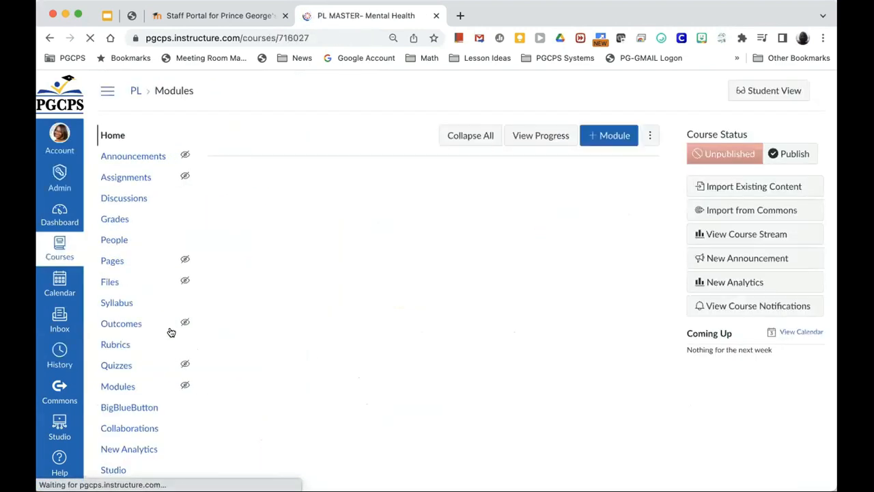
scroll(150, 402, "down", 7)
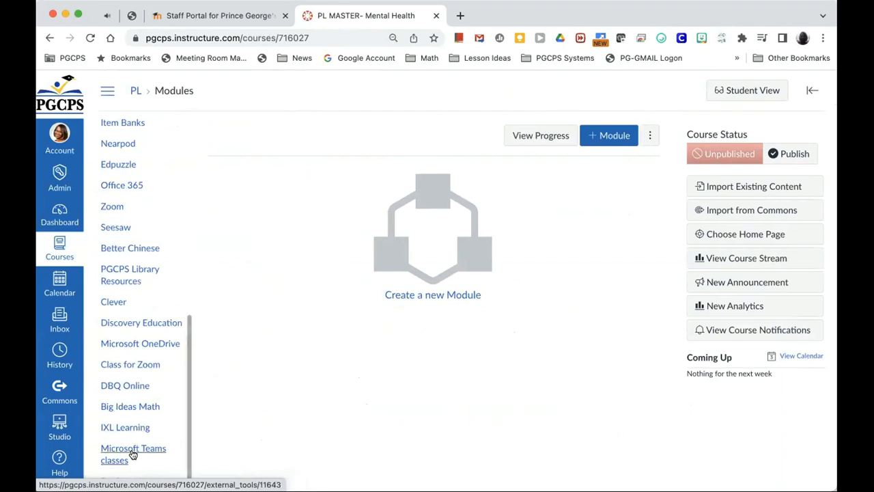
left_click(106, 481)
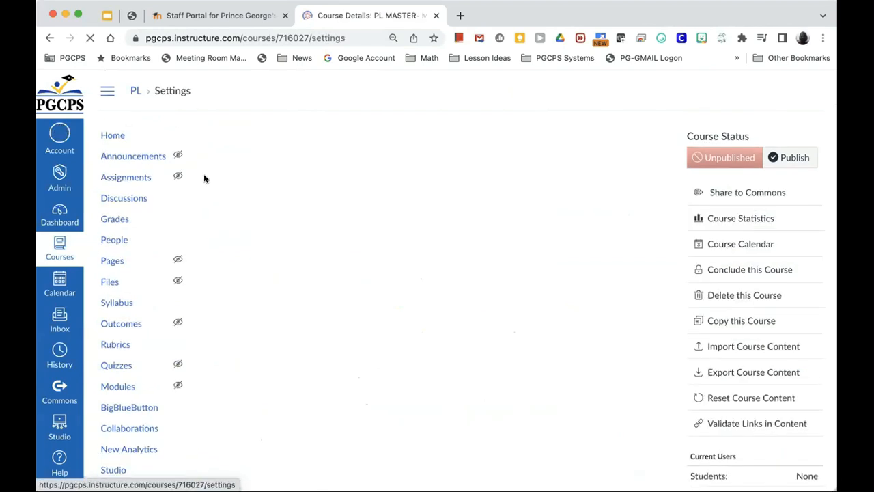
Step: Rename the course to 'PL MASTER- Mental Health 2' and update the course details
left_click(416, 291)
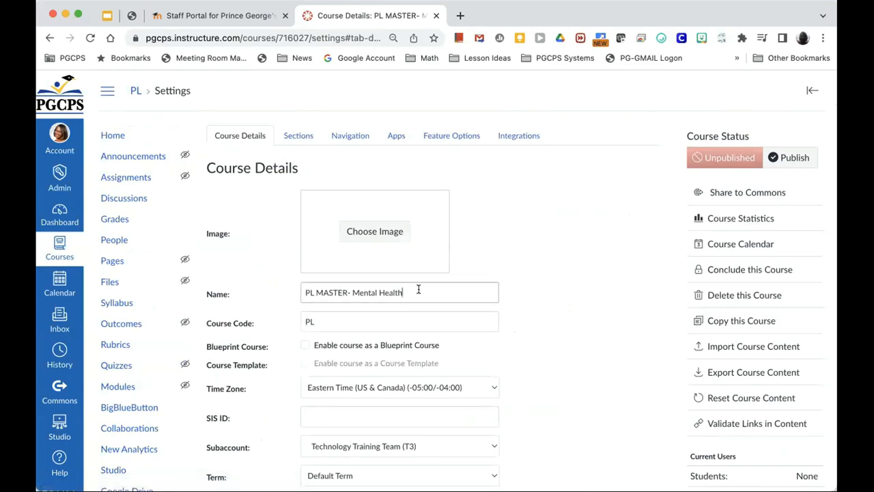
left_click(630, 280)
scroll(629, 280, "down", 10)
left_click(593, 431)
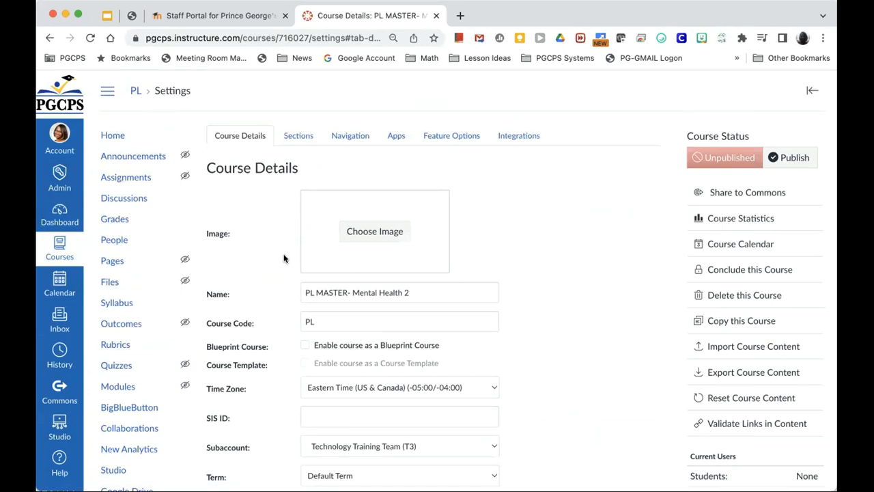
left_click(58, 388)
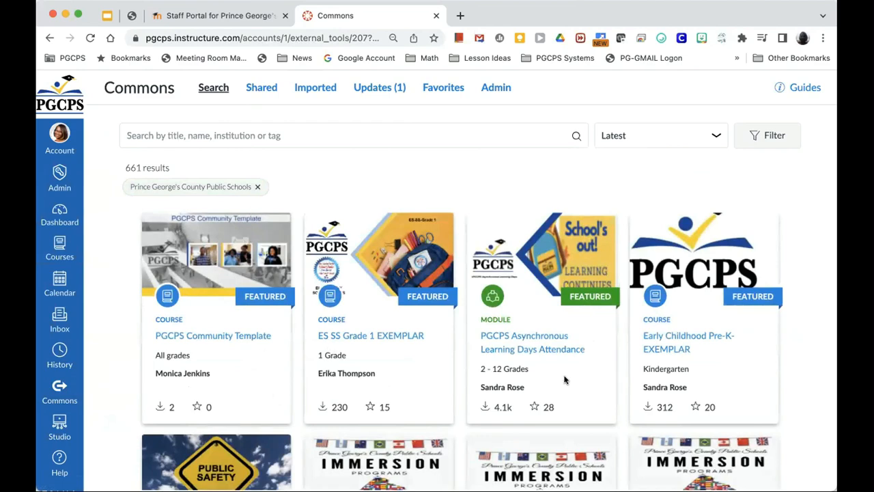
Step: Search Commons for 'Professional learning' and open the PGCPS Professional Learning Template details
scroll(331, 439, "down", 3)
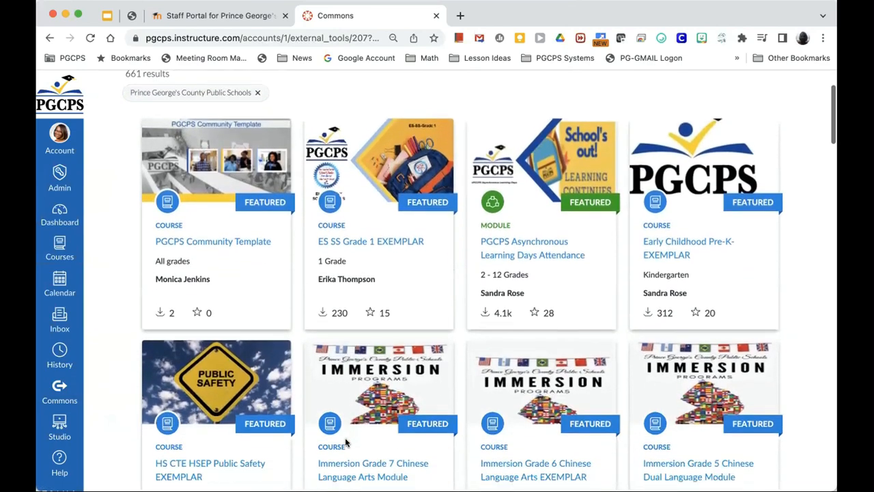
scroll(346, 442, "up", 5)
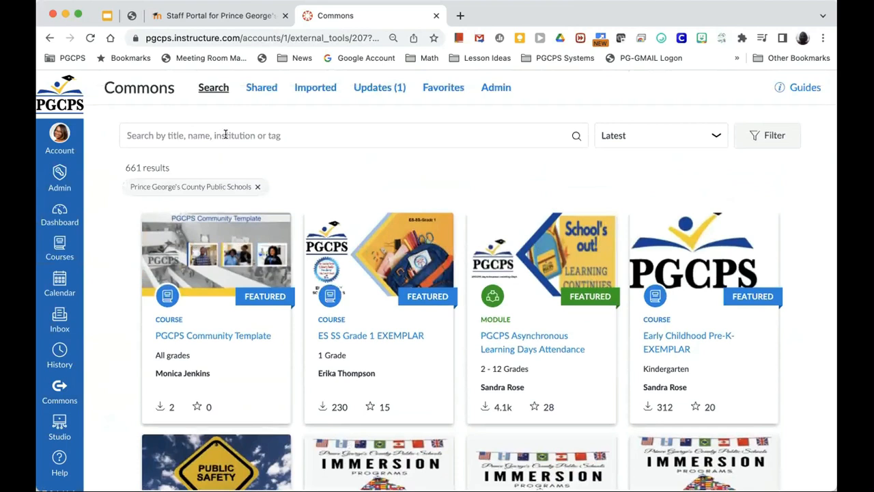
left_click(225, 135)
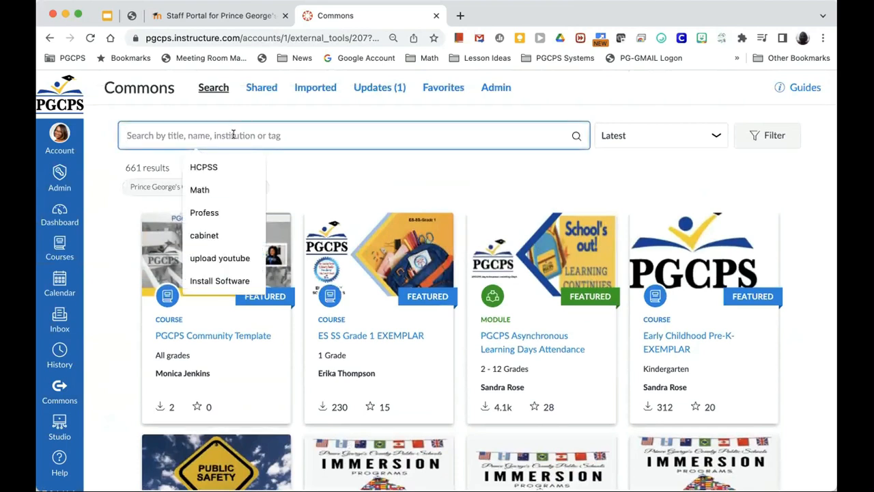
type("pr")
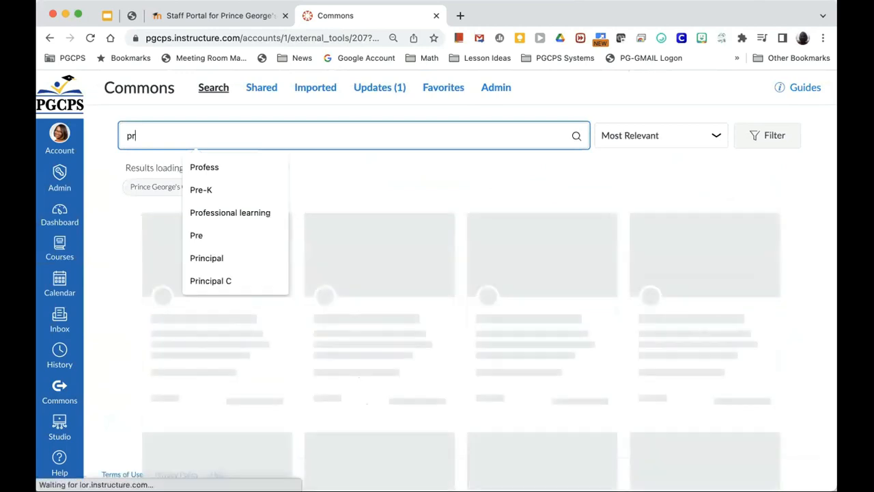
type("of")
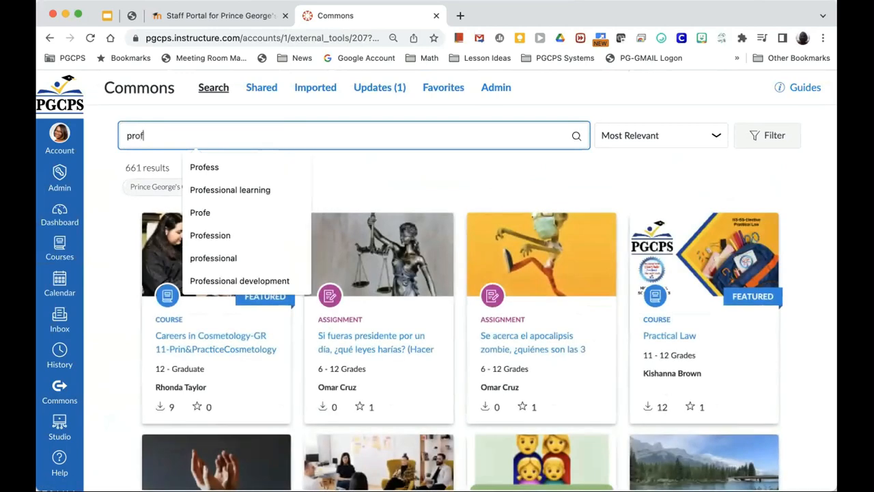
left_click(202, 189)
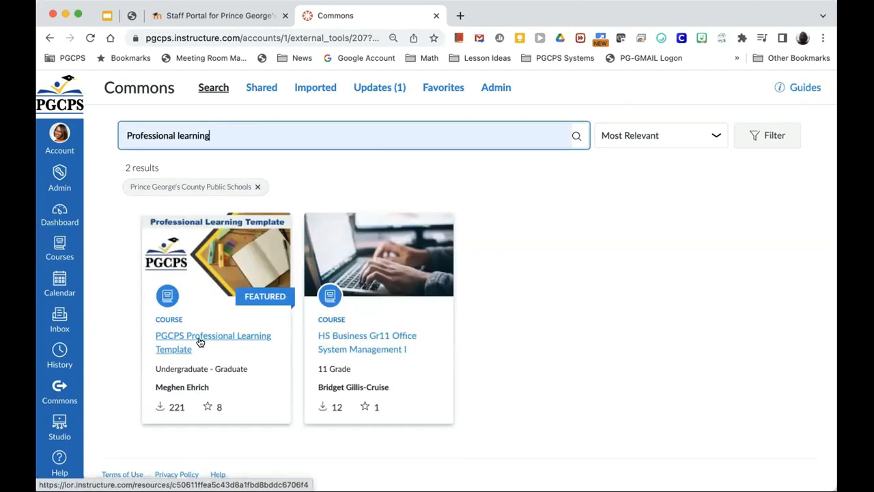
left_click(201, 342)
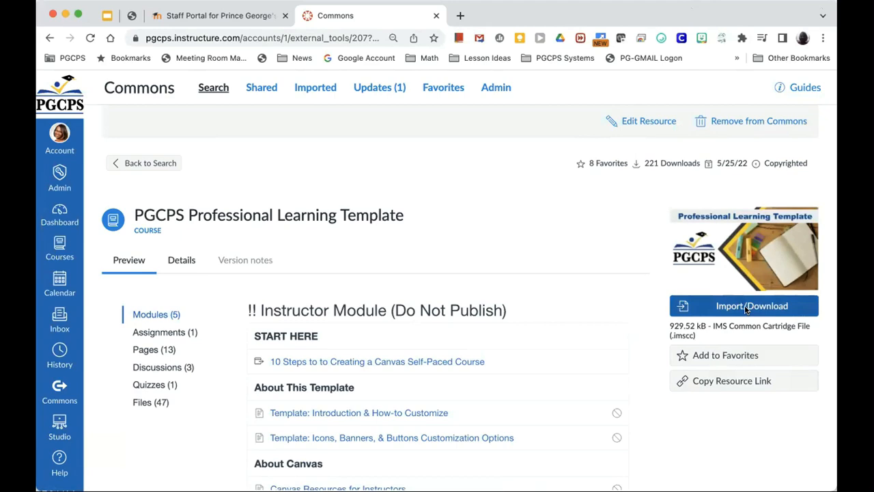
Step: Bring up the template's import options and look through the list of destination courses
left_click(744, 307)
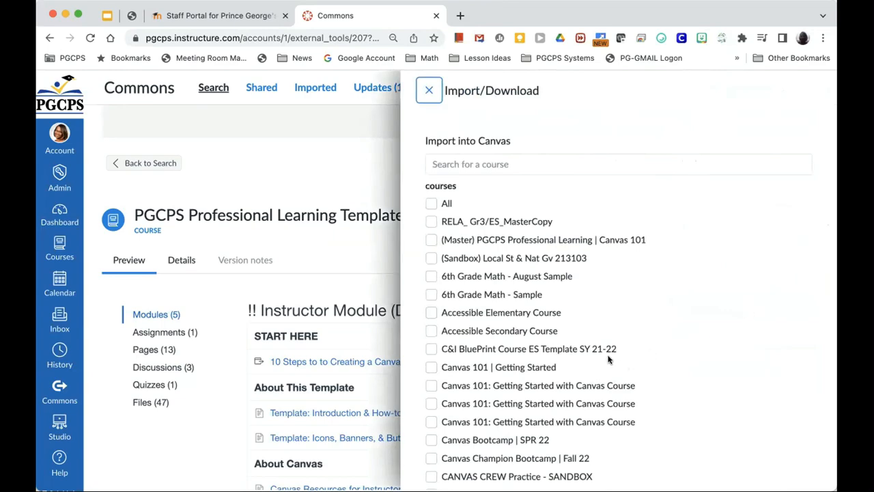
scroll(564, 363, "down", 1)
scroll(563, 363, "down", 6)
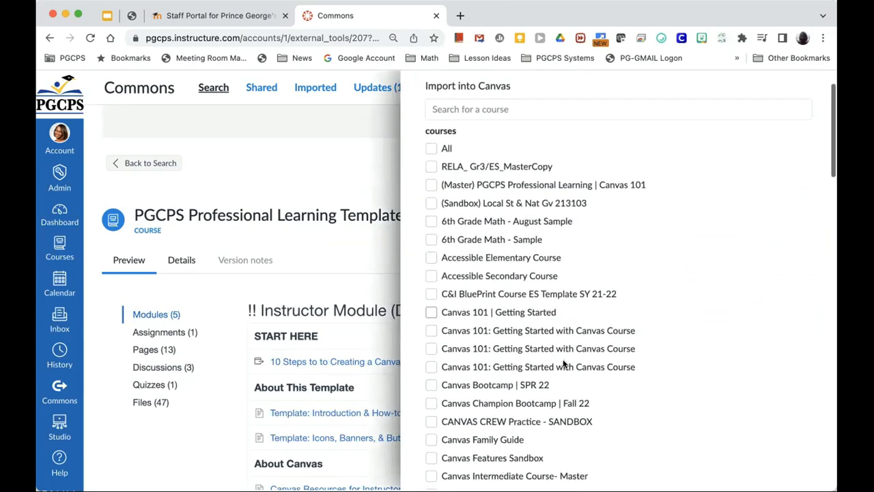
scroll(563, 363, "down", 10)
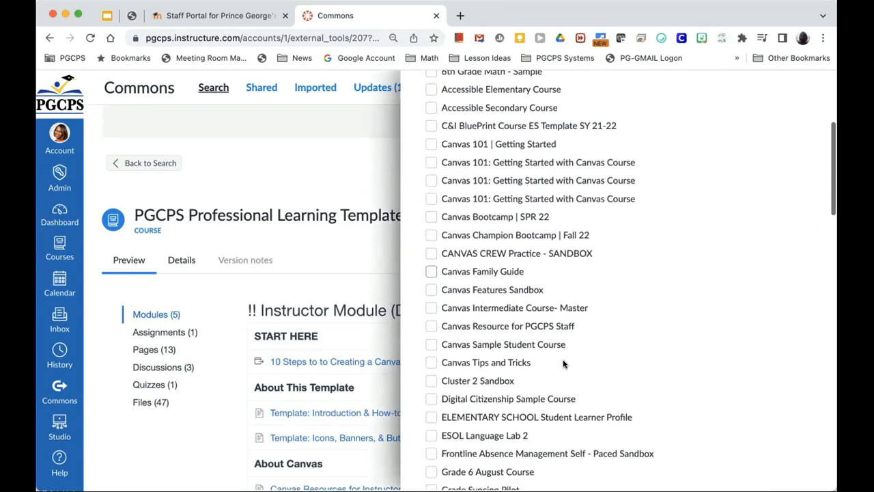
scroll(563, 361, "down", 1)
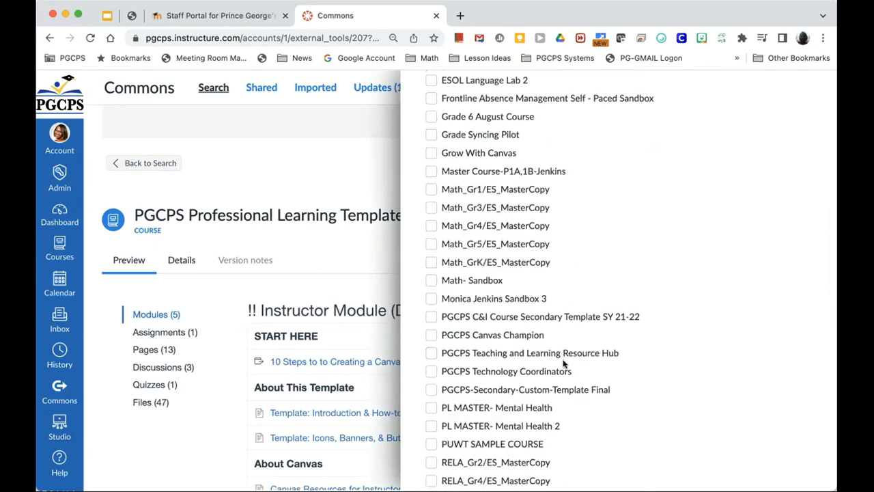
scroll(564, 364, "down", 12)
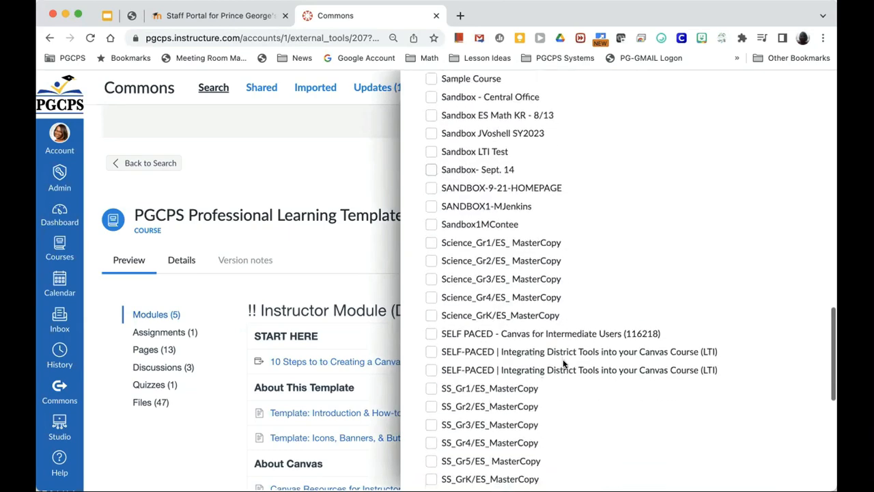
scroll(564, 364, "down", 10)
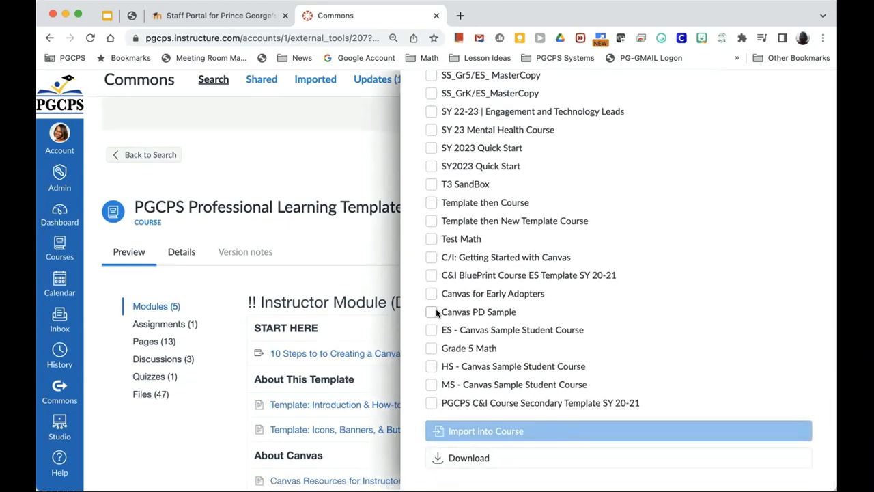
scroll(455, 325, "up", 8)
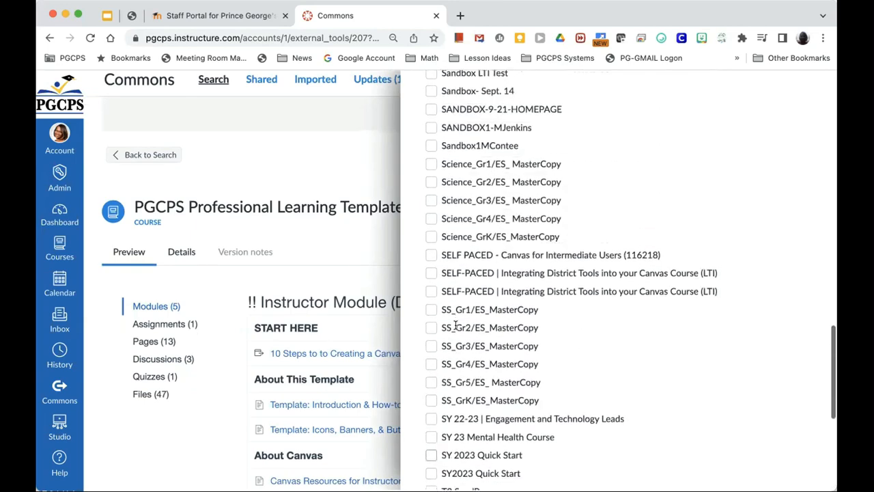
scroll(456, 325, "up", 8)
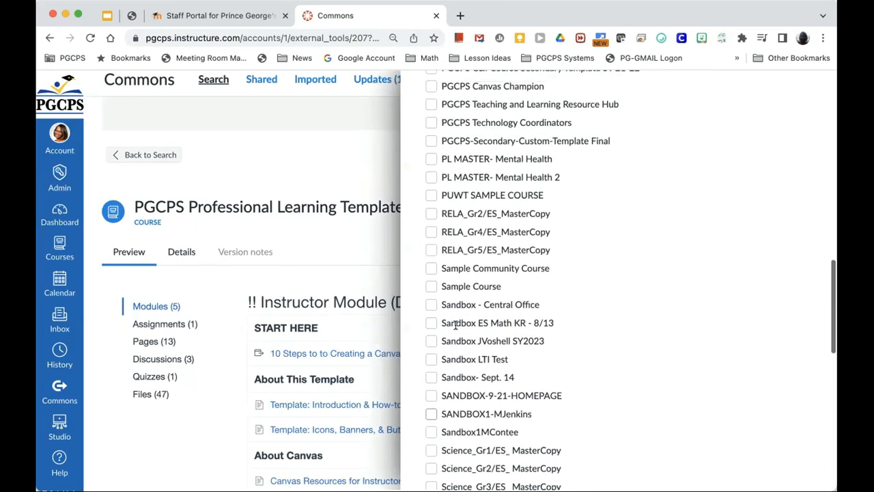
scroll(455, 325, "up", 1)
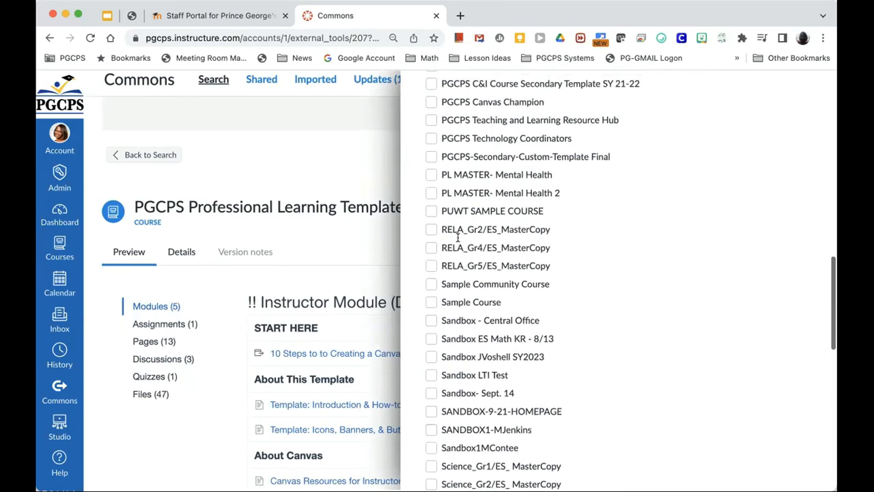
Step: Select 'PL MASTER- Mental Health 2' as the destination and import the template
left_click(431, 194)
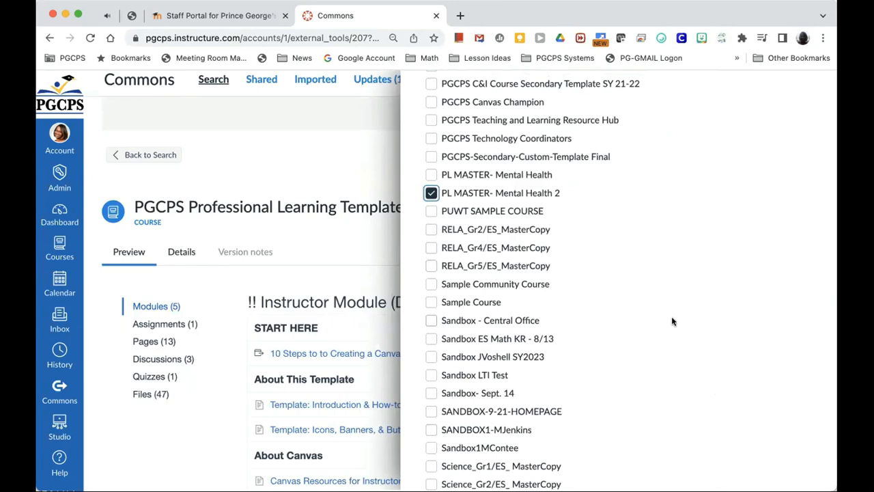
scroll(672, 321, "down", 3)
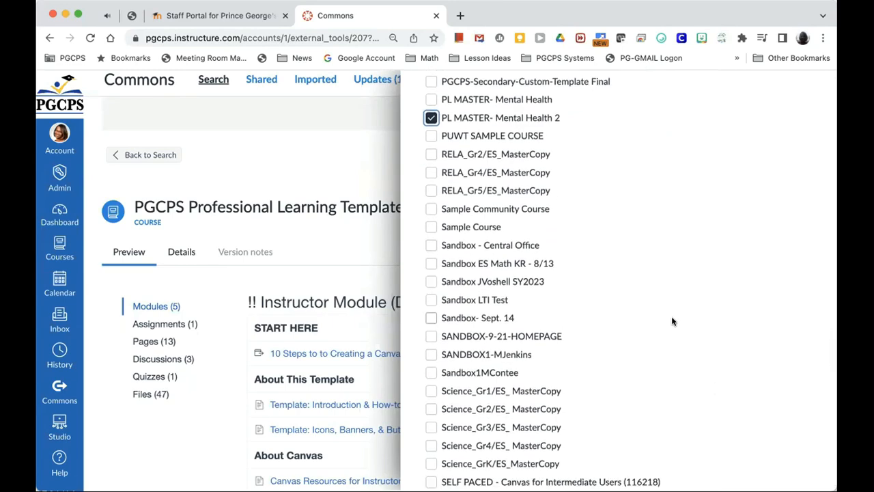
scroll(672, 318, "down", 15)
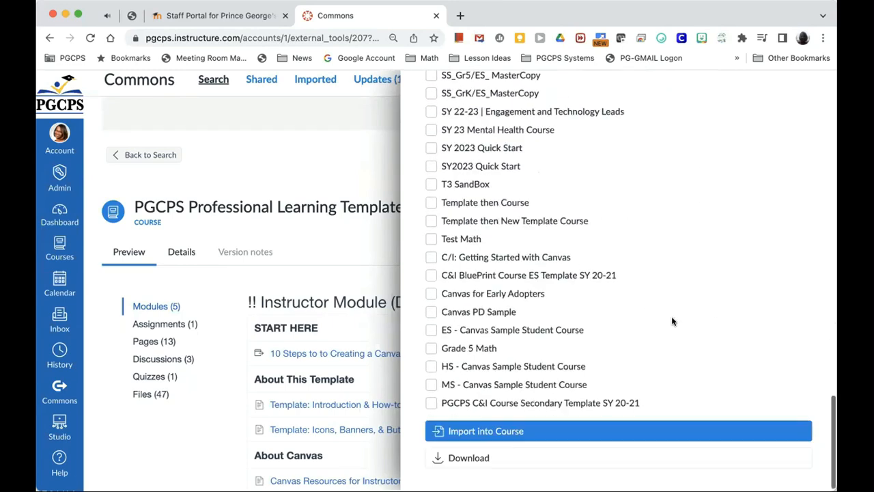
left_click(484, 431)
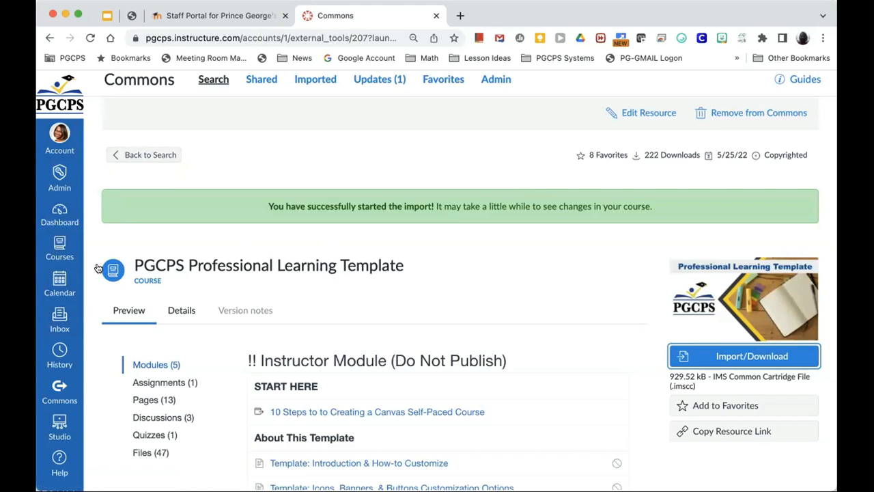
Step: Open the PL MASTER- Mental Health course from the Dashboard's Courses list
left_click(56, 216)
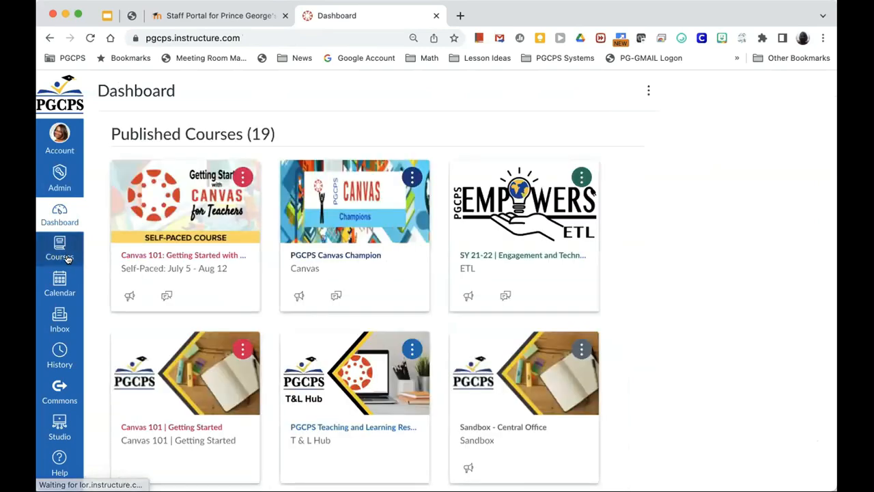
left_click(64, 253)
scroll(170, 382, "down", 8)
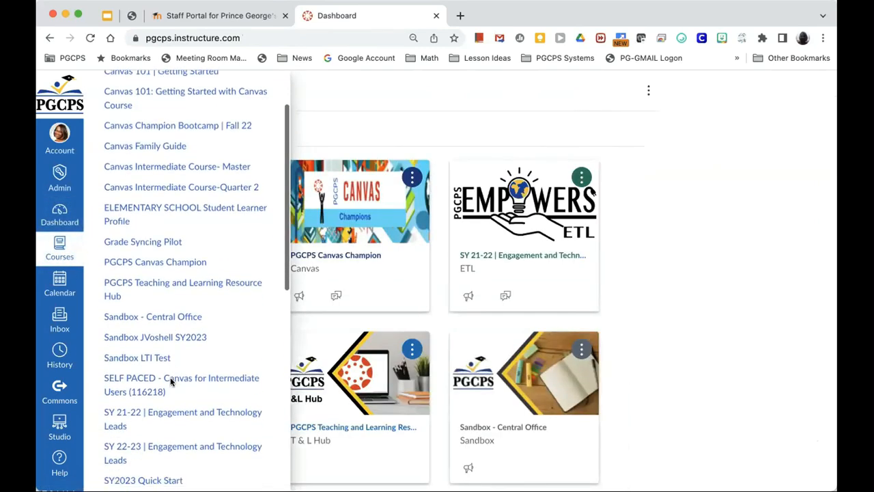
scroll(170, 382, "down", 5)
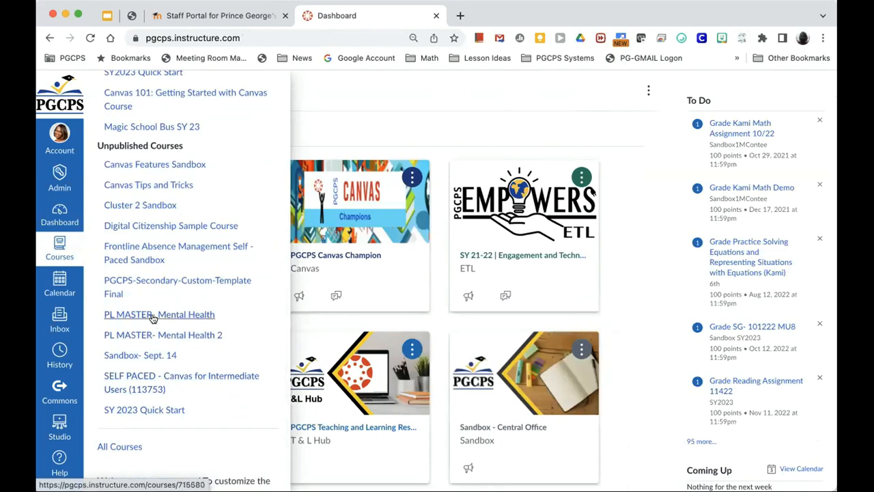
left_click(153, 315)
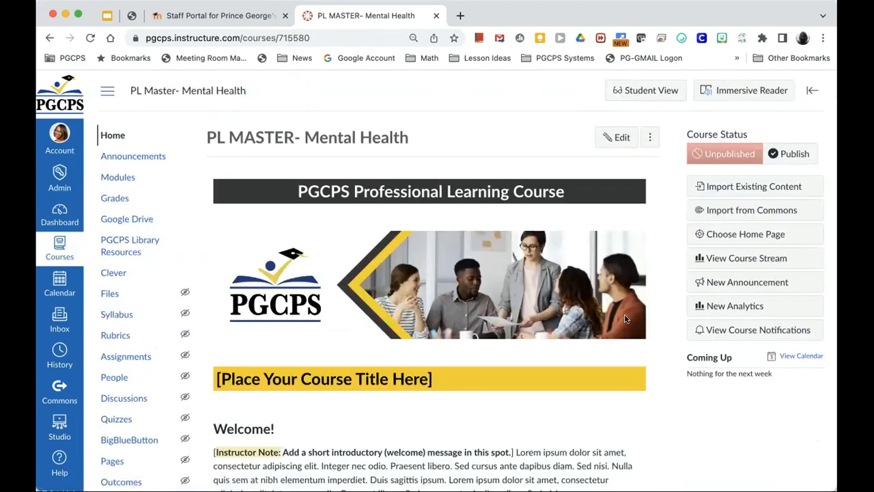
Step: Review the home page's template banner, placeholder course title and Welcome section
scroll(625, 318, "down", 3)
scroll(625, 318, "down", 4)
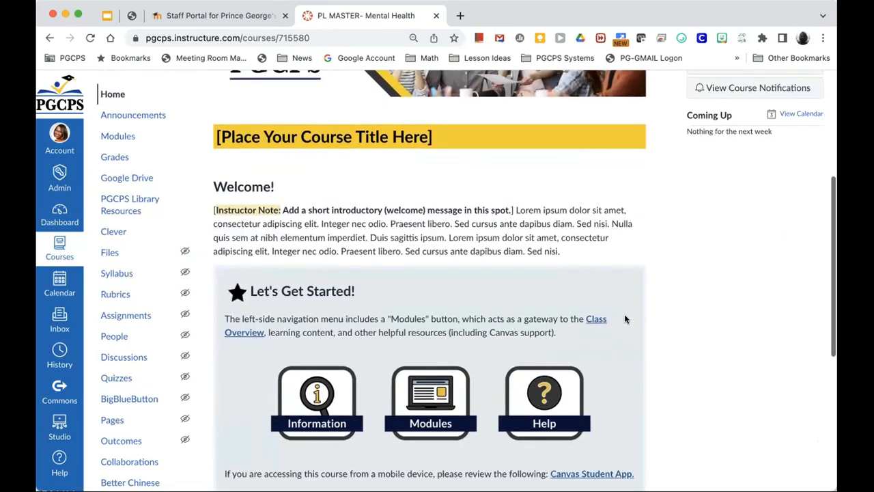
scroll(625, 318, "down", 4)
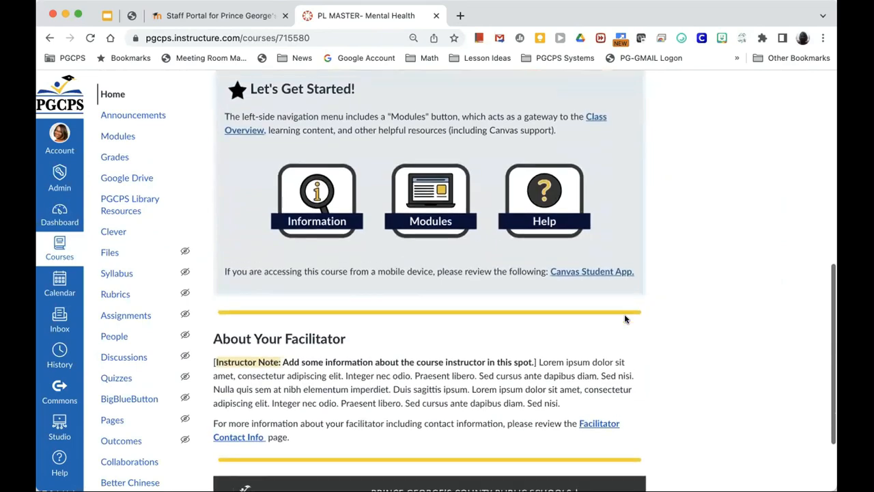
scroll(625, 318, "up", 8)
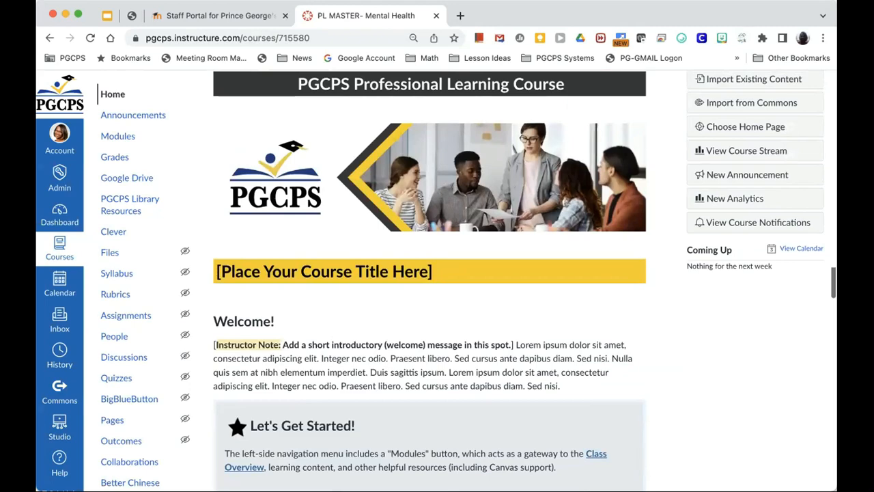
scroll(550, 258, "up", 2)
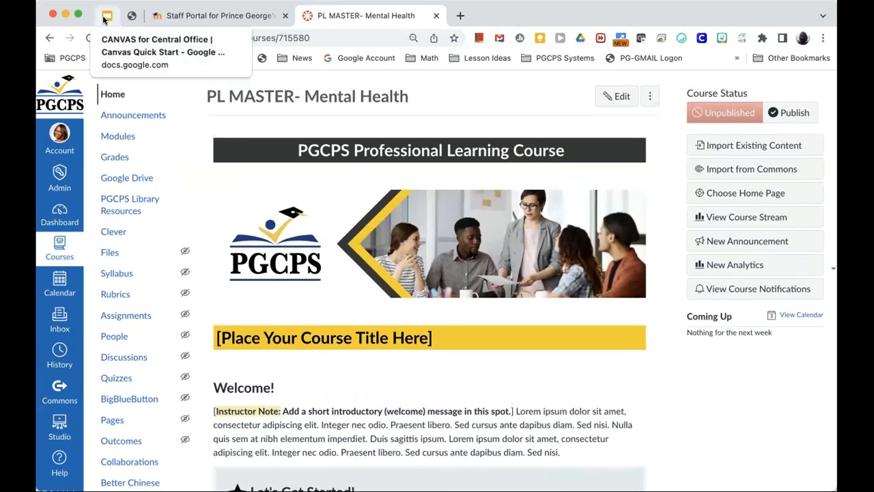
scroll(318, 172, "up", 1)
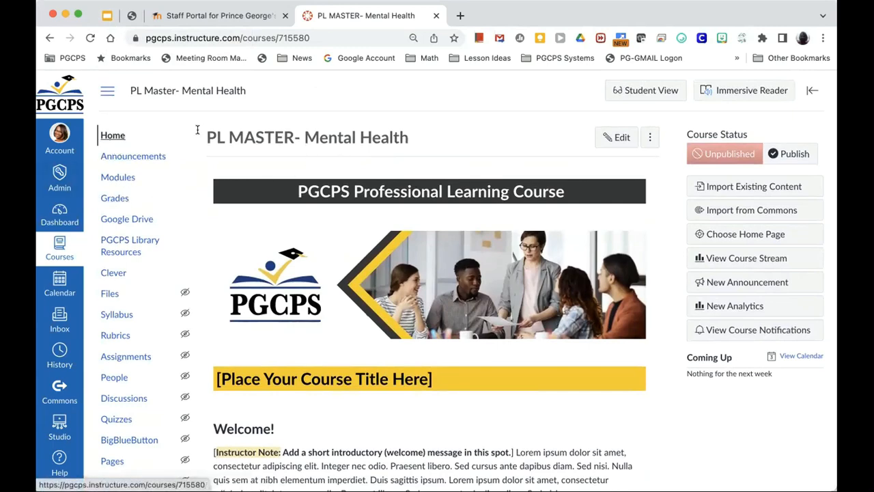
scroll(337, 353, "down", 3)
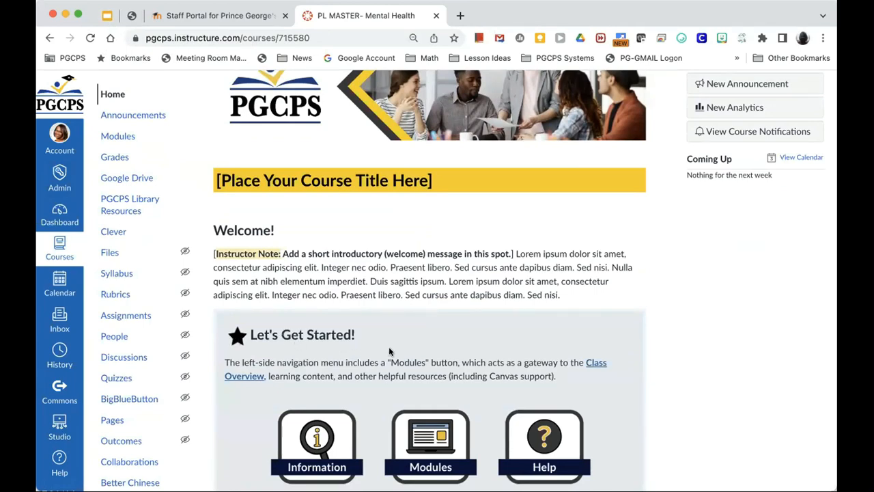
scroll(389, 351, "down", 3)
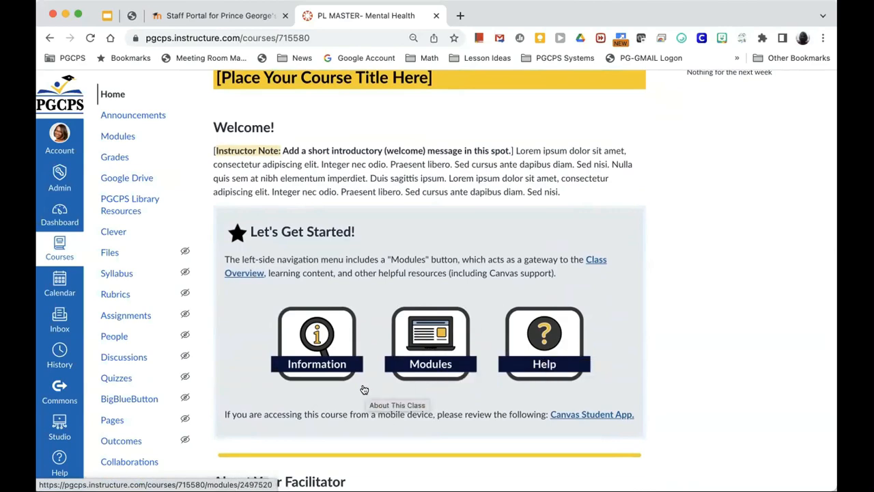
scroll(364, 389, "down", 5)
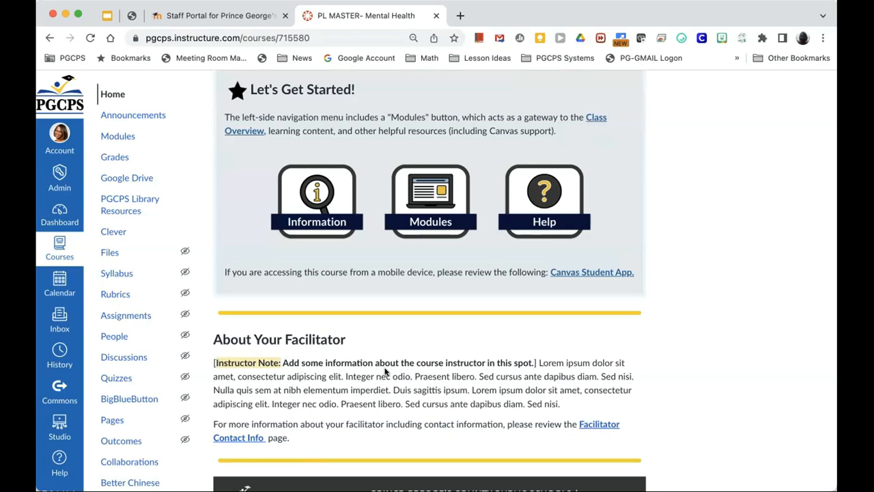
scroll(371, 375, "down", 2)
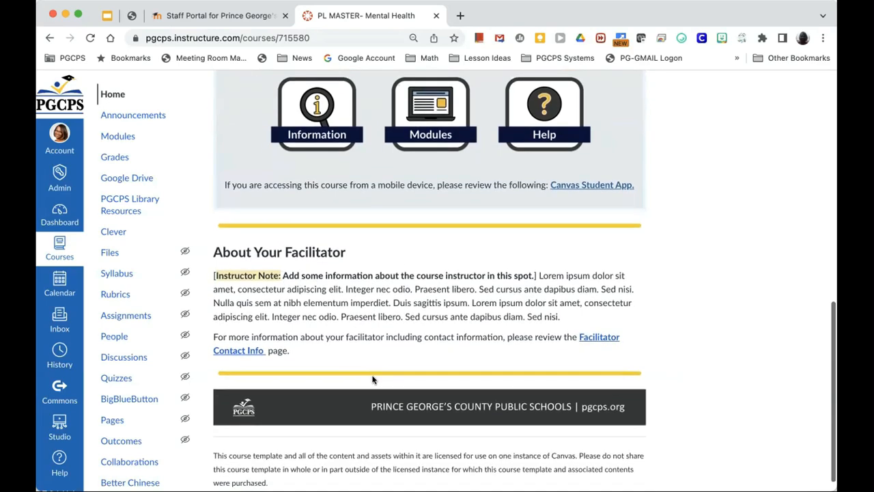
scroll(372, 375, "up", 8)
scroll(372, 379, "up", 5)
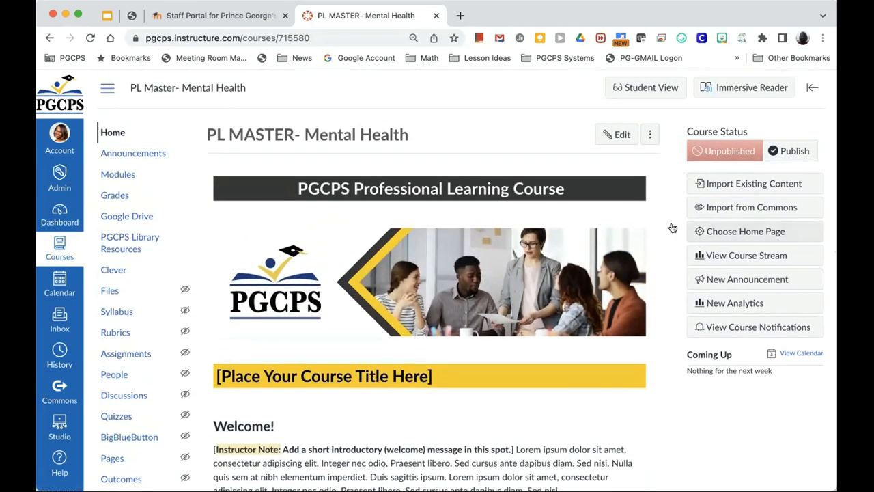
Step: Open 'Template: Icons, Banners, & Buttons Customization Options' from the About This Template module
left_click(107, 179)
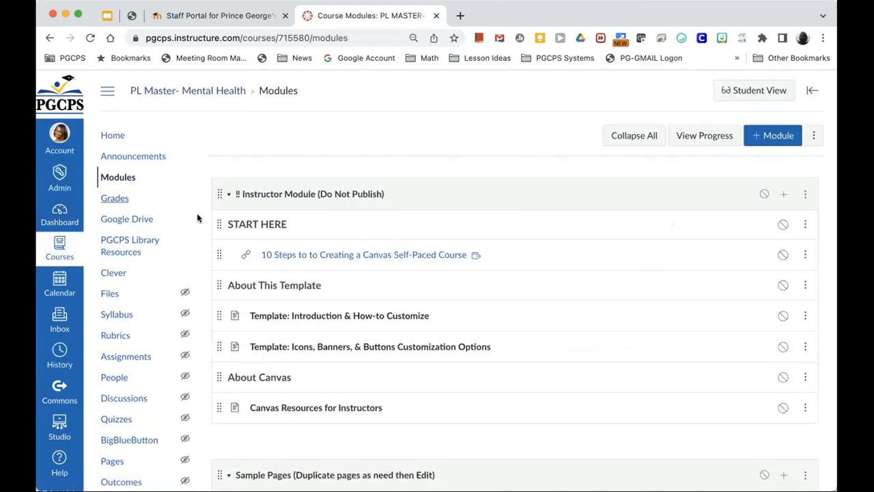
scroll(328, 285, "down", 2)
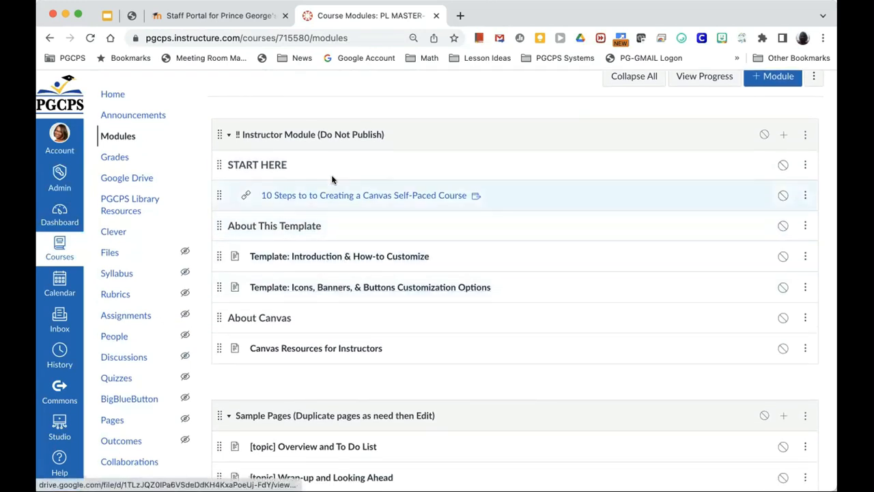
scroll(367, 258, "down", 2)
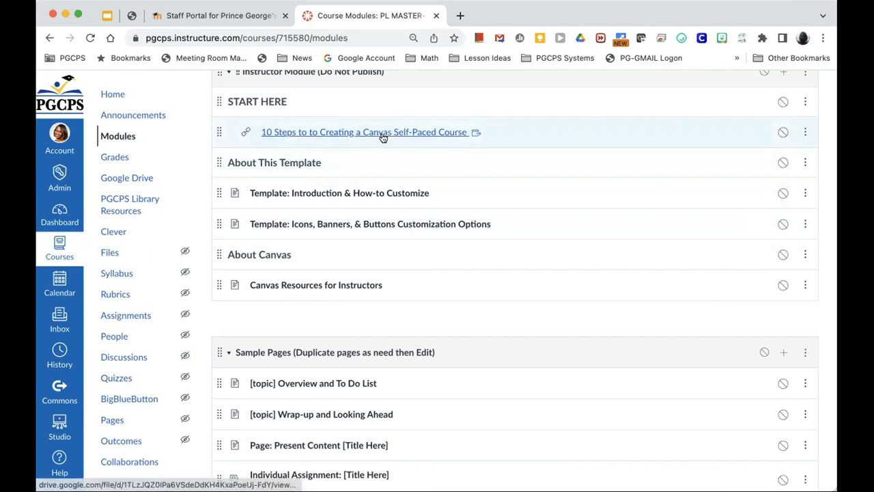
scroll(387, 179, "down", 1)
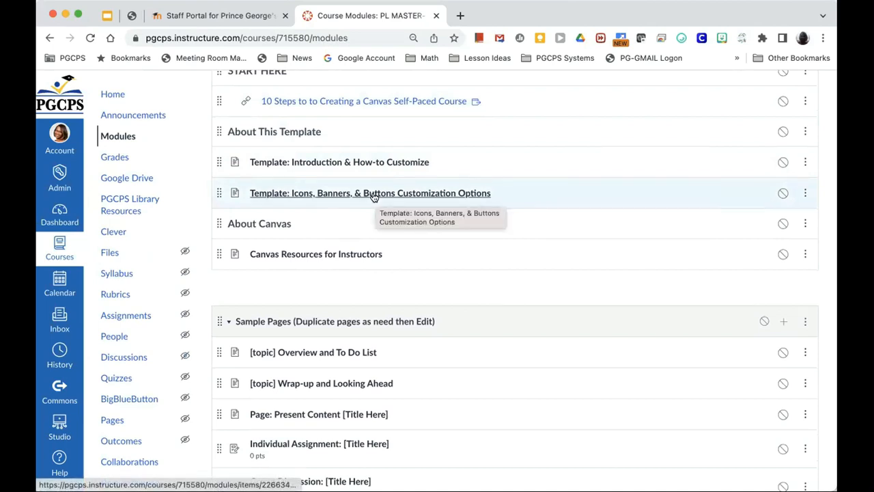
left_click(308, 195)
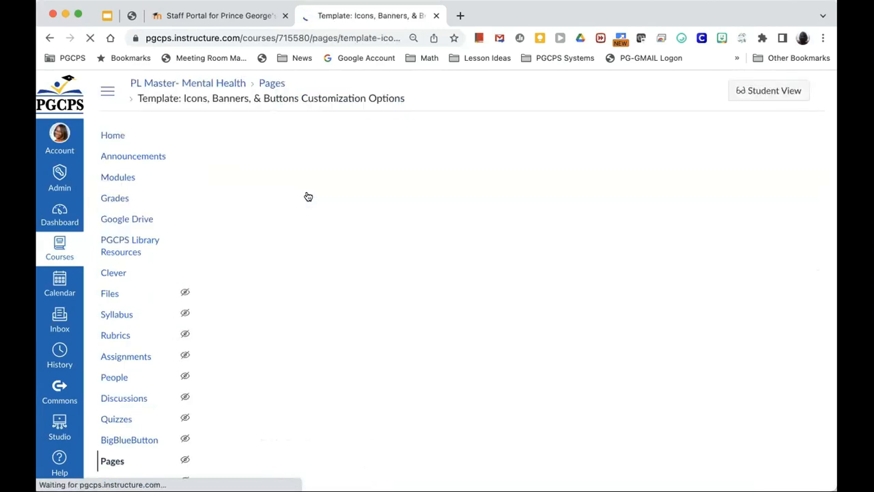
Step: Open the 'PGCPS-Buttons Google Slide Deck' link under Customizable Home Page Button Options
scroll(393, 292, "down", 4)
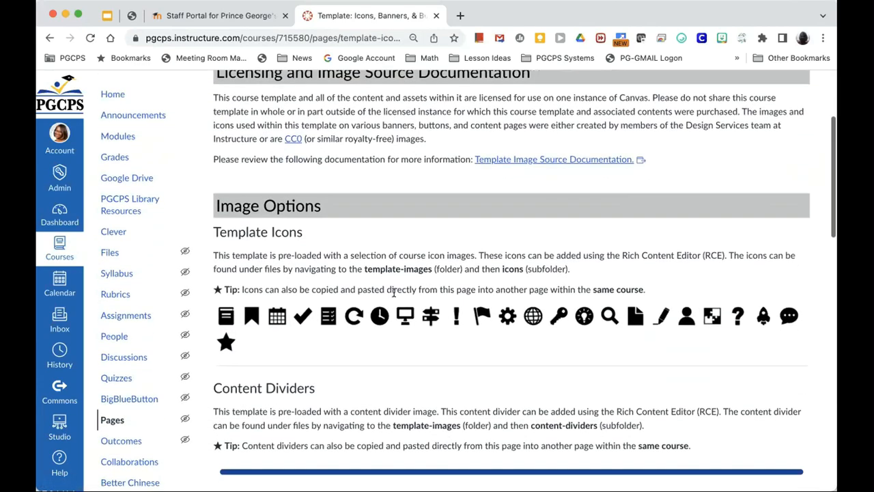
scroll(410, 287, "down", 2)
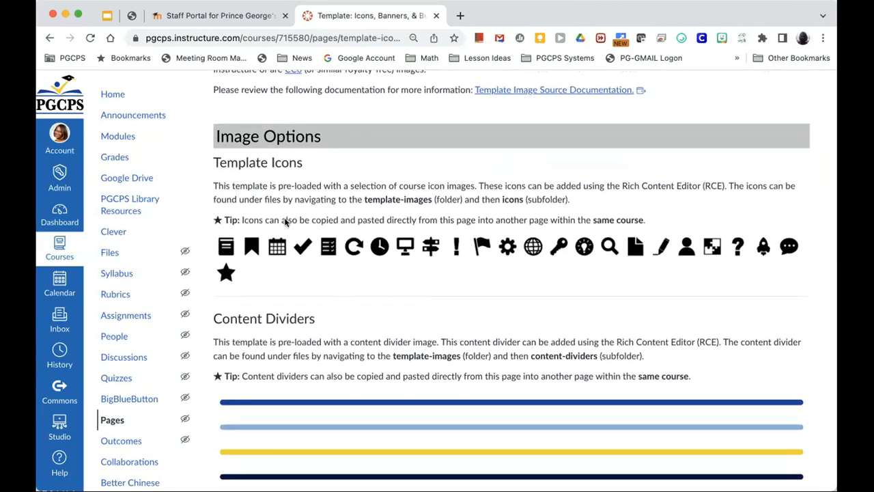
scroll(266, 287, "down", 1)
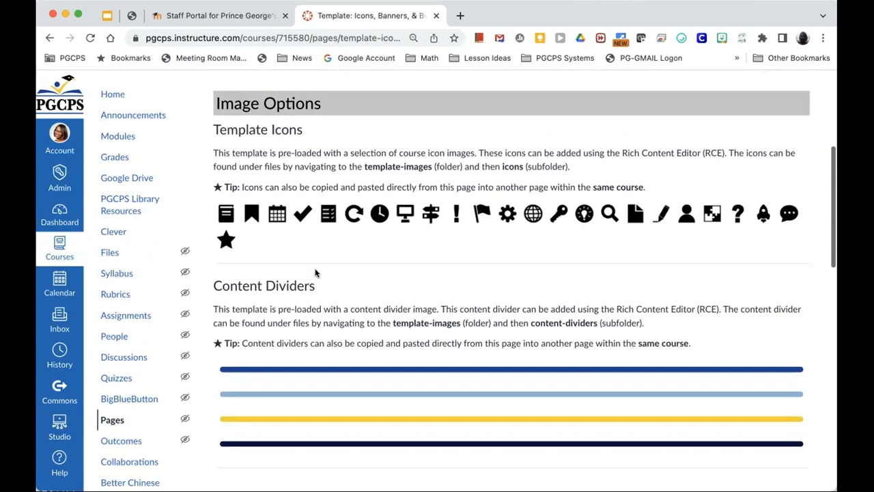
scroll(316, 273, "down", 3)
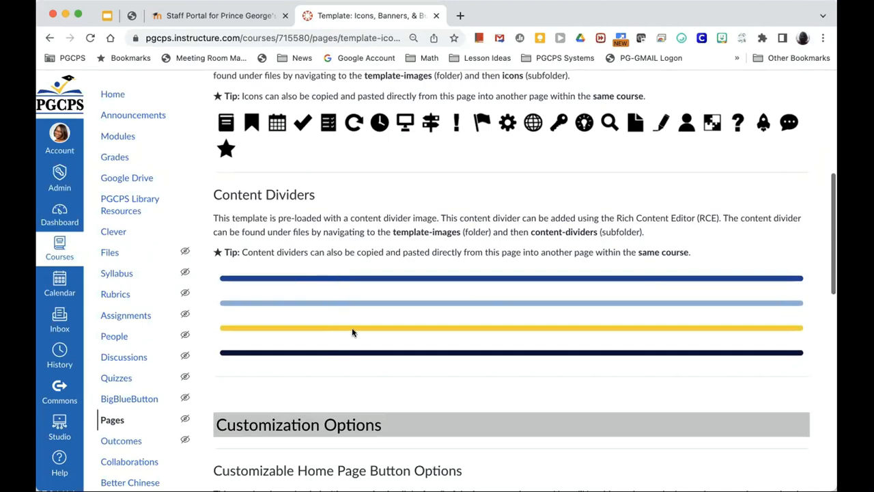
scroll(373, 345, "down", 2)
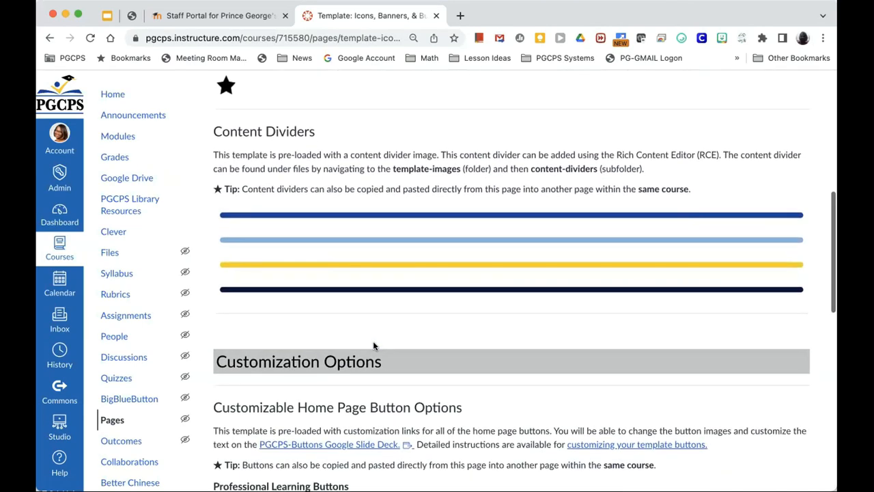
scroll(401, 279, "down", 4)
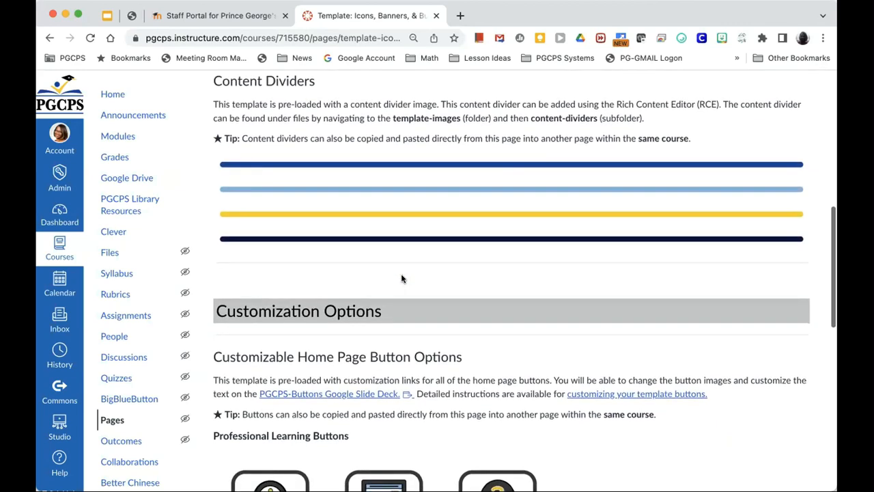
scroll(402, 279, "down", 2)
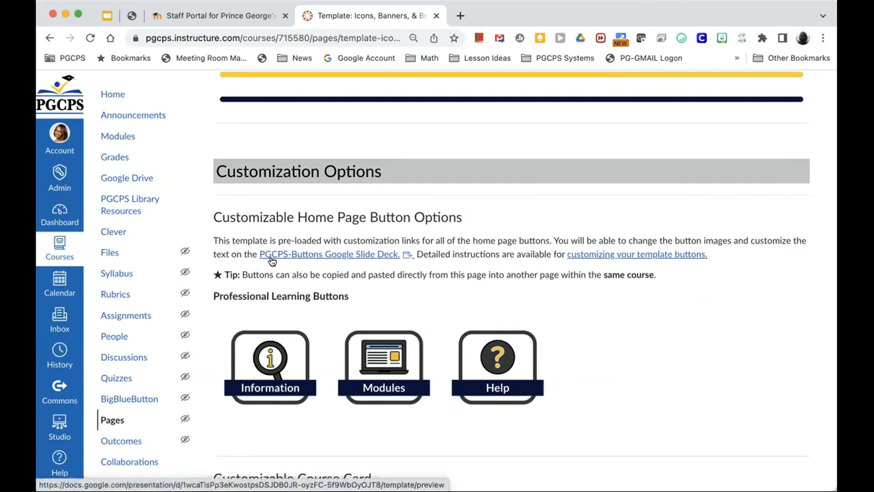
left_click(297, 260)
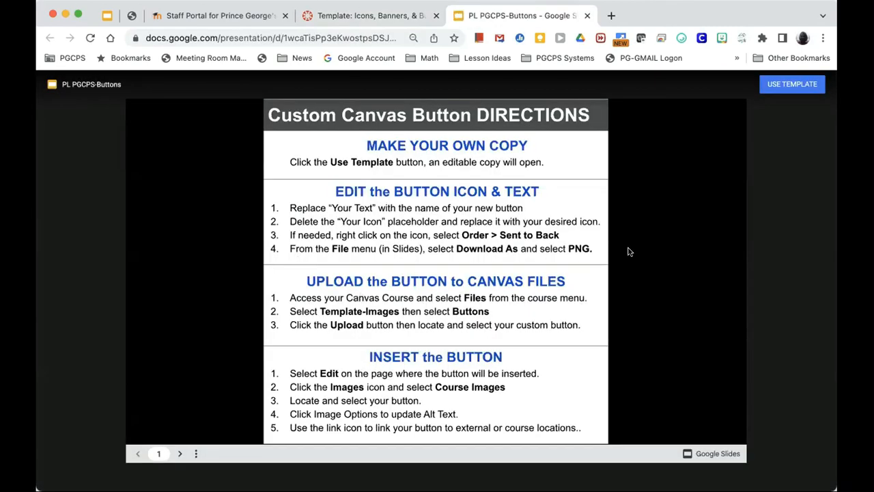
Step: View the YOUR ICON / YOUR TEXT button template on slide 2, then close the deck
left_click(669, 270)
scroll(668, 270, "up", 1)
scroll(670, 270, "down", 1)
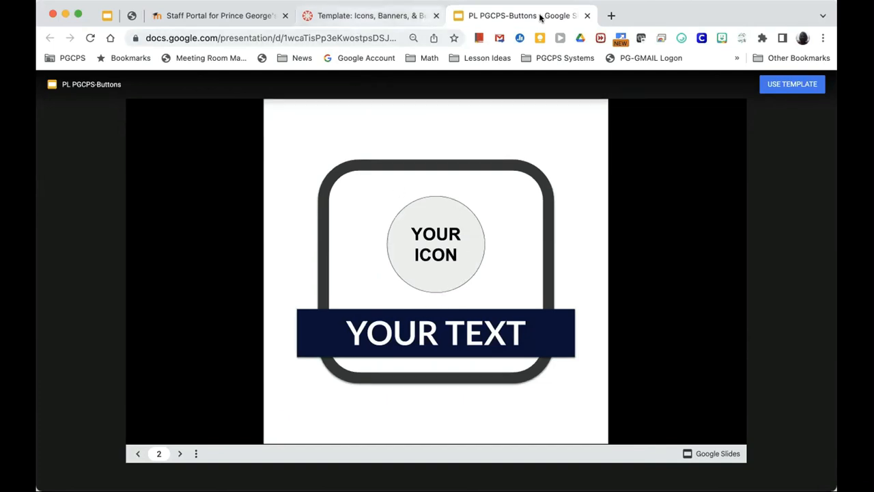
left_click(585, 15)
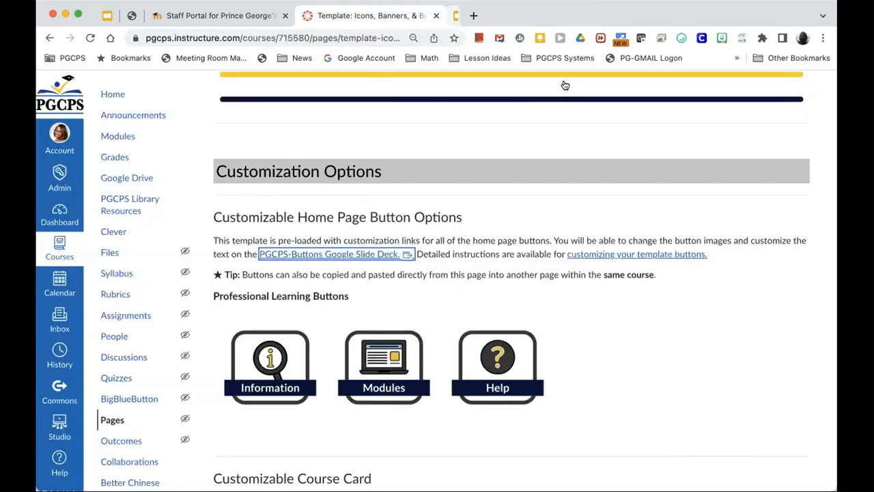
Step: Review the course card and banner customization options, then return to the Modules list
scroll(497, 317, "down", 5)
scroll(498, 316, "down", 5)
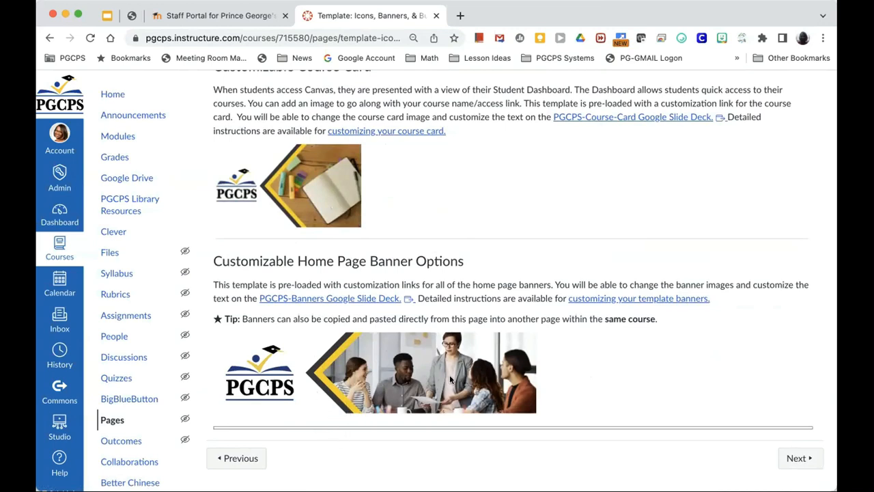
scroll(494, 381, "up", 3)
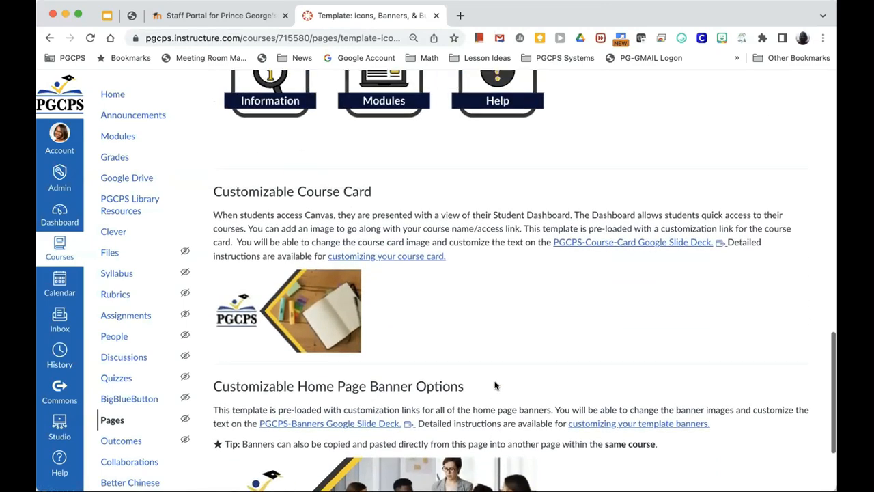
scroll(494, 386, "up", 20)
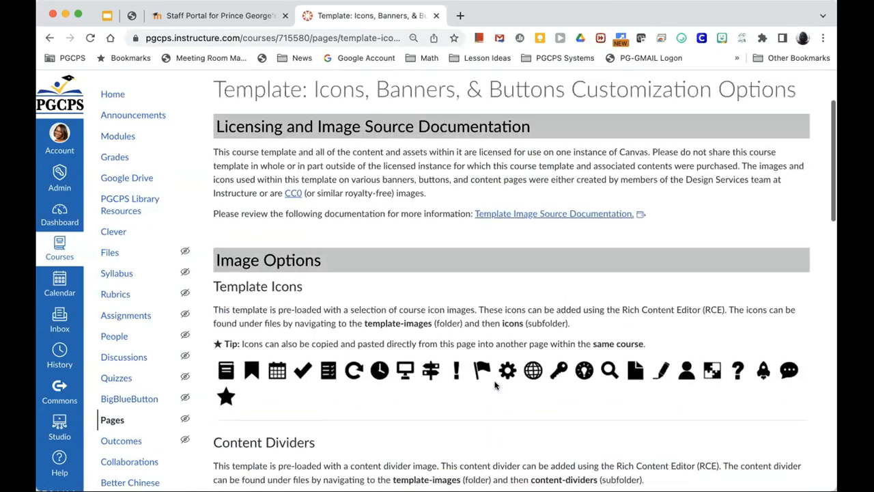
scroll(494, 386, "up", 3)
left_click(119, 178)
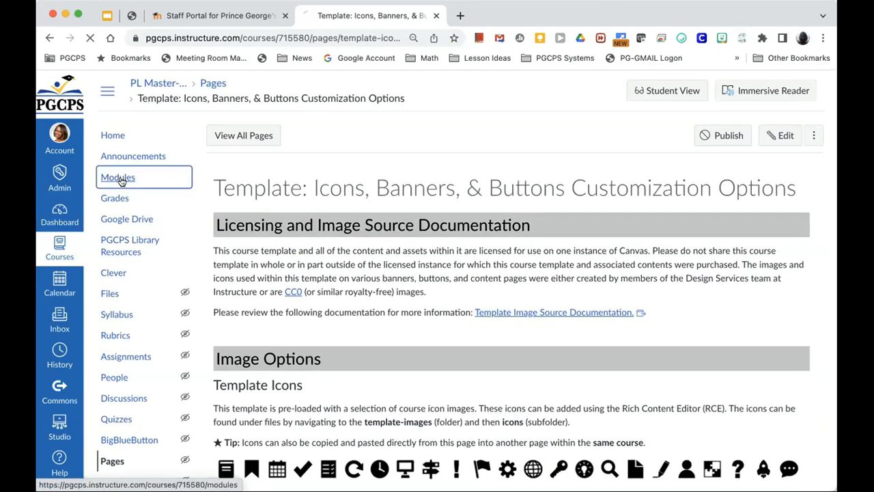
scroll(323, 260, "down", 3)
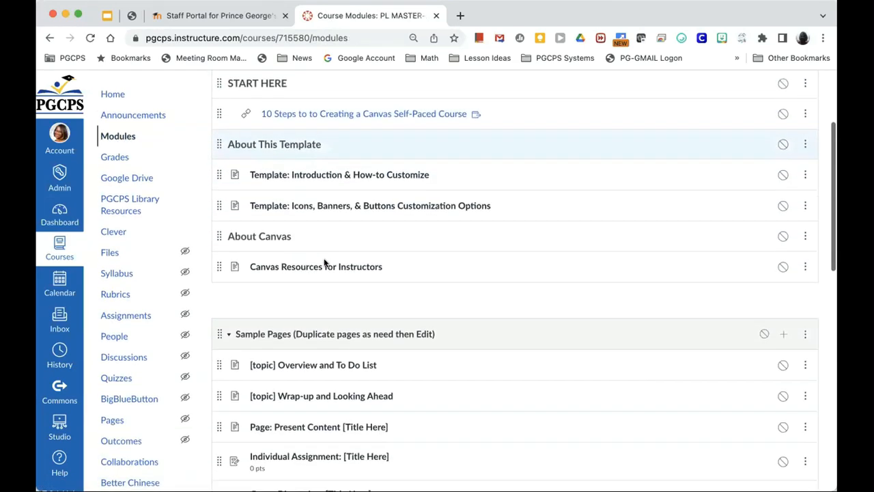
scroll(323, 262, "down", 4)
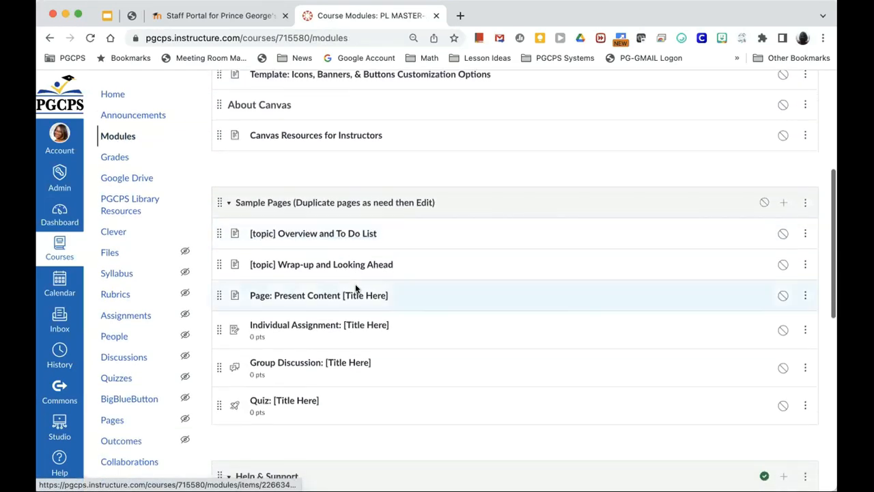
scroll(355, 288, "down", 3)
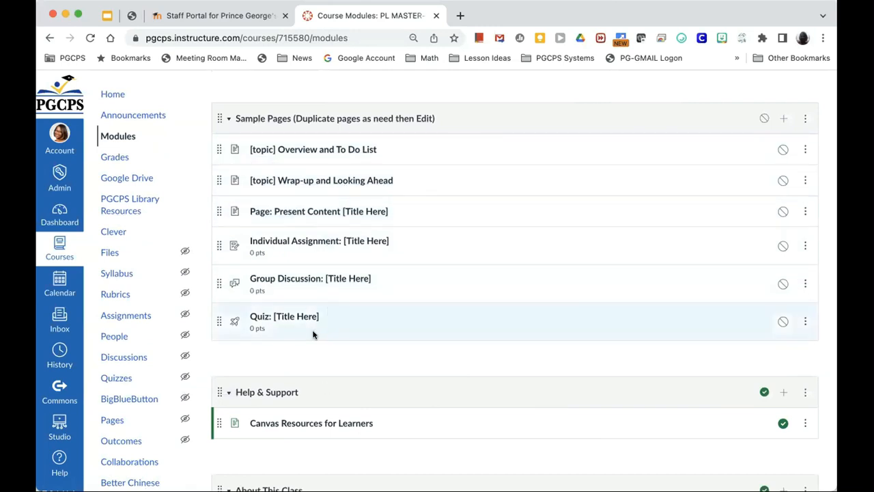
scroll(313, 334, "down", 5)
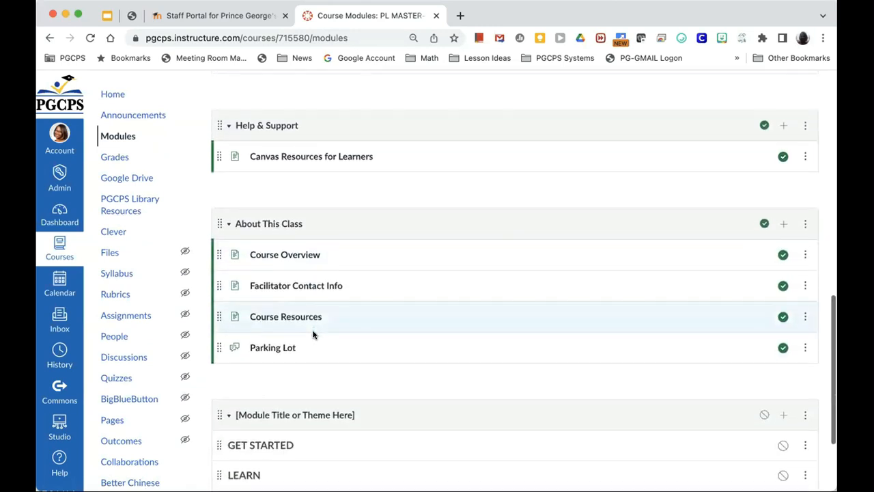
scroll(312, 333, "down", 1)
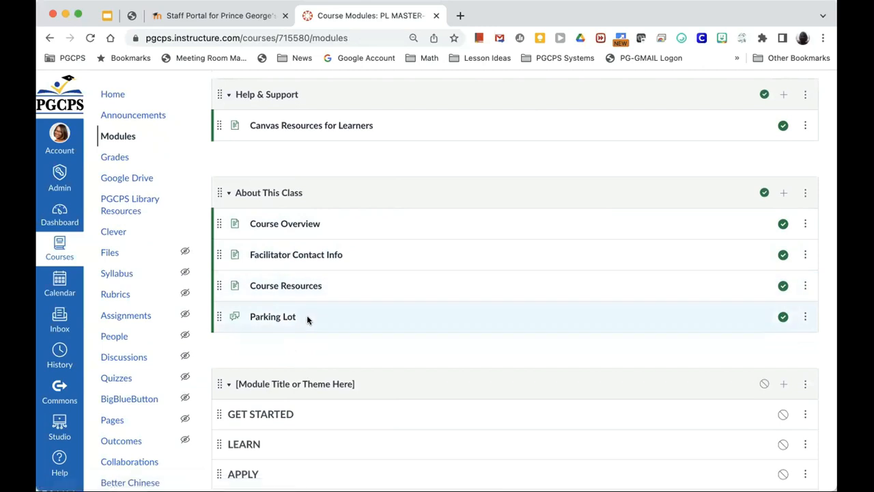
scroll(309, 328, "down", 3)
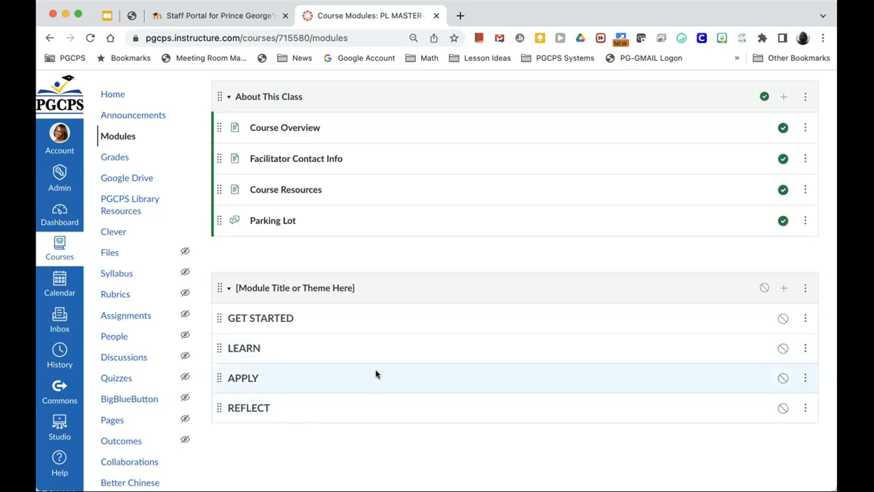
scroll(376, 330, "up", 2)
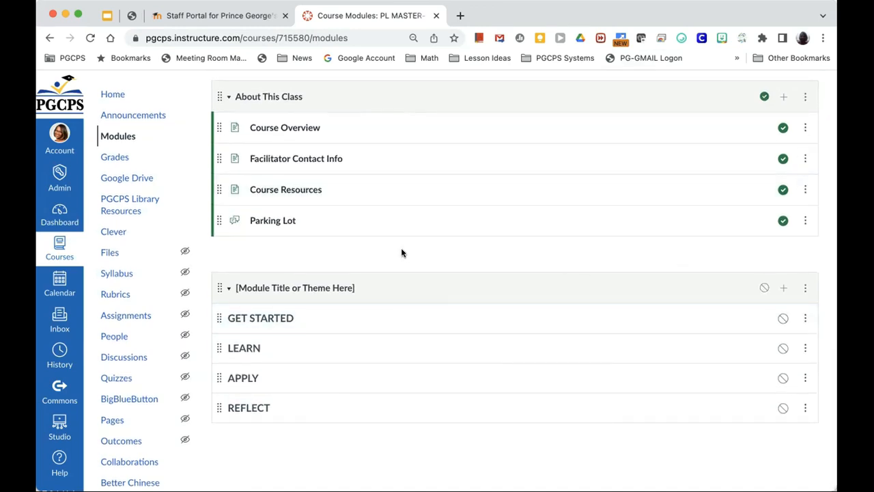
scroll(402, 252, "up", 15)
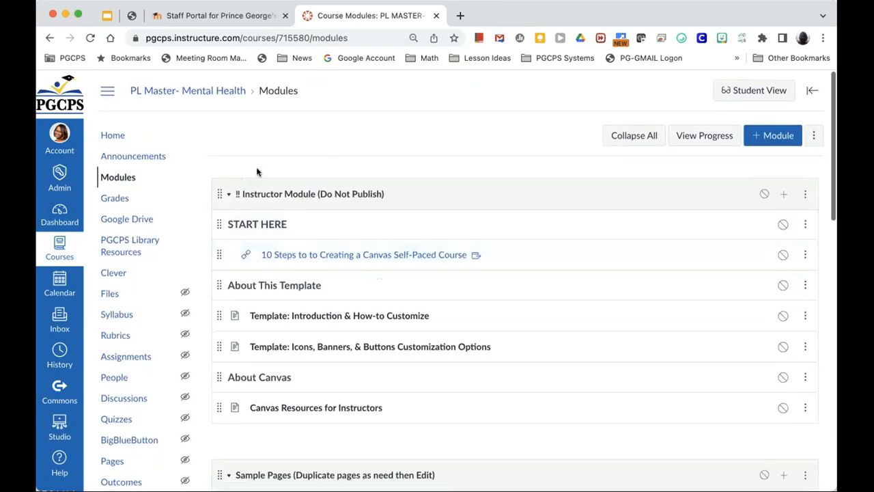
Step: Return to the training deck and advance to slide 29, 'Reflect in CHAT'
scroll(287, 269, "down", 4)
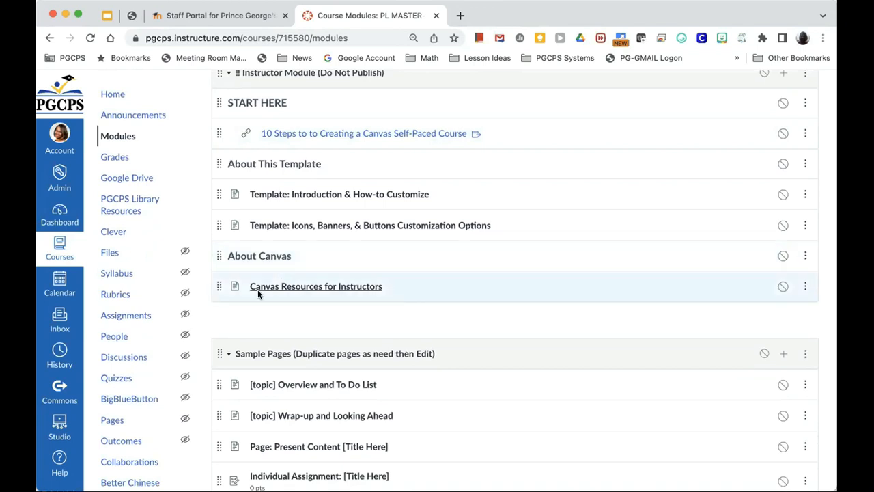
scroll(303, 275, "up", 4)
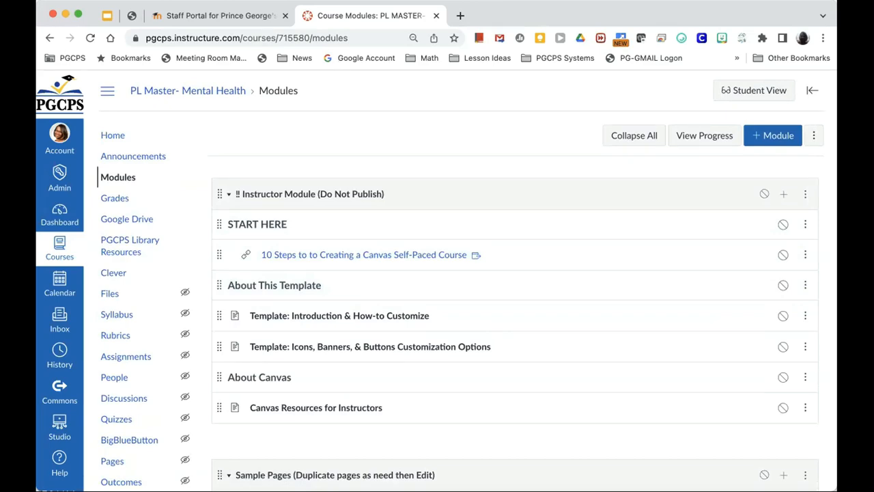
key("super+1")
left_click(97, 471)
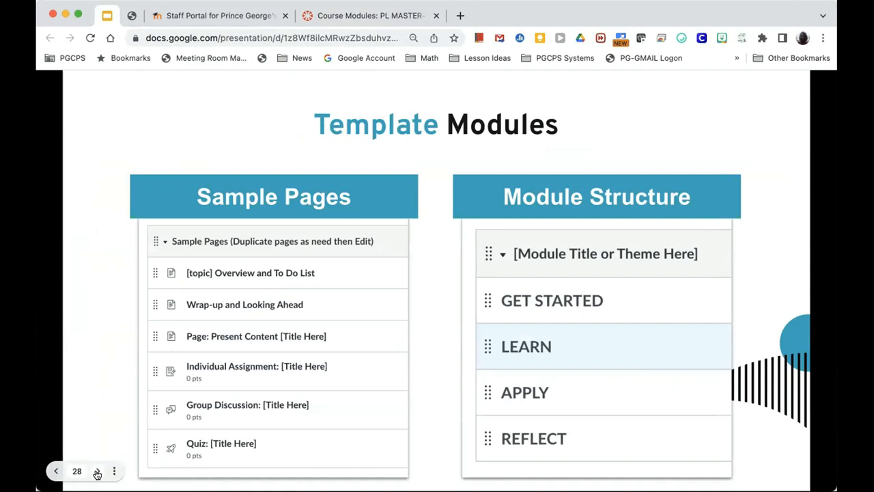
left_click(97, 471)
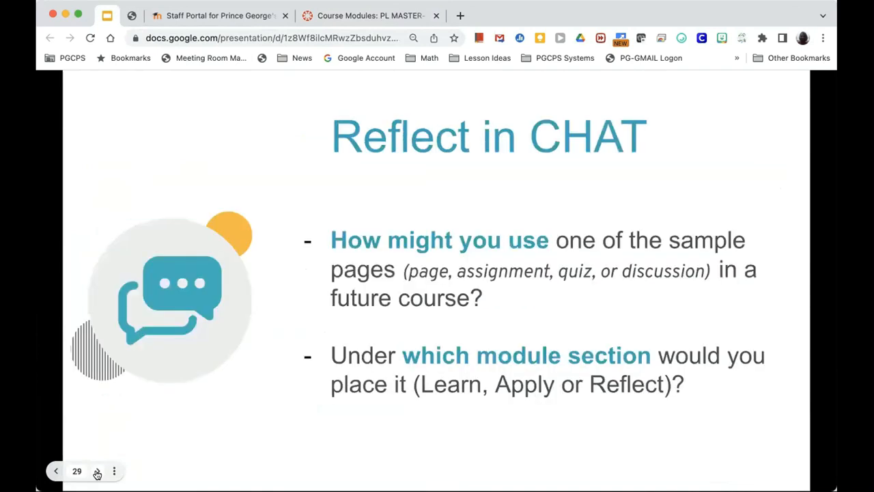
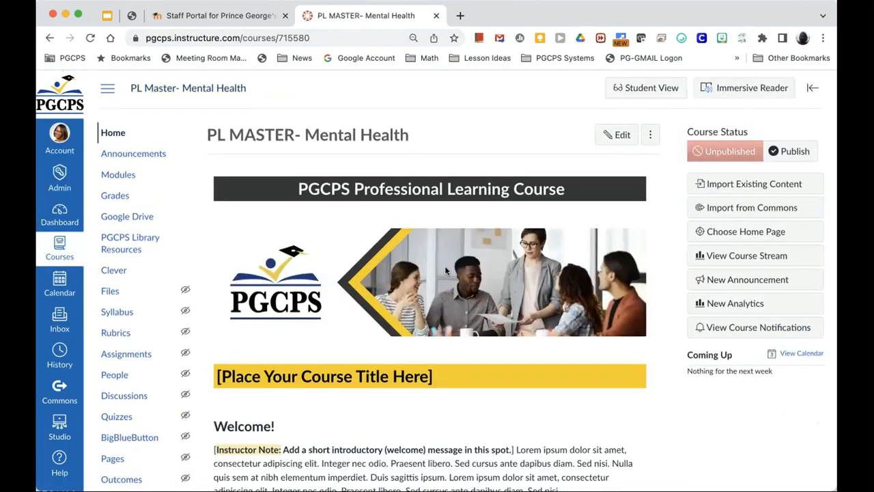
Step: Scroll to the top of the PL MASTER- Mental Health course Home page
scroll(445, 271, "down", 4)
scroll(444, 271, "up", 2)
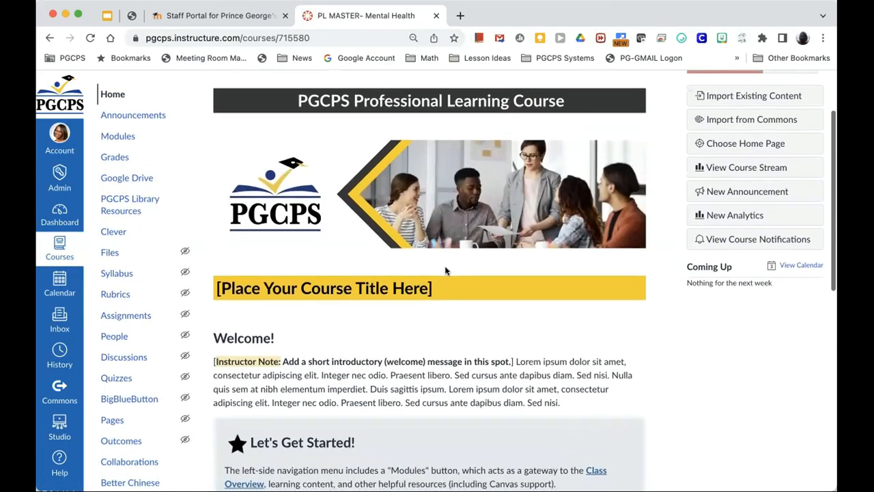
scroll(444, 271, "up", 2)
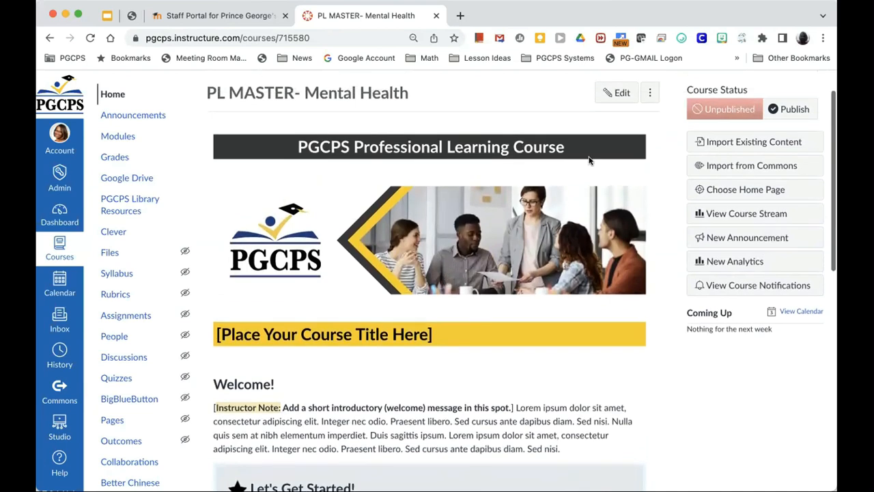
Step: Edit the home page and replace '[Place Your Course Title Here]' in the banner with 'Mental Health'
left_click(614, 95)
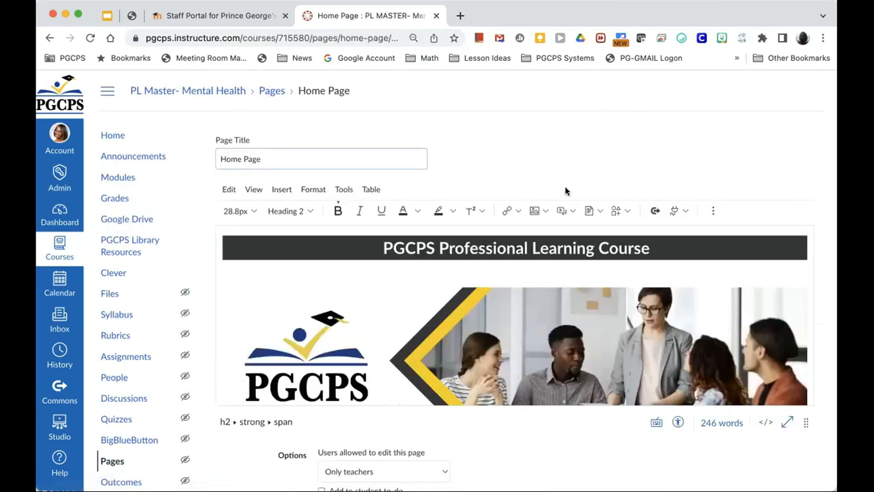
scroll(565, 191, "down", 6)
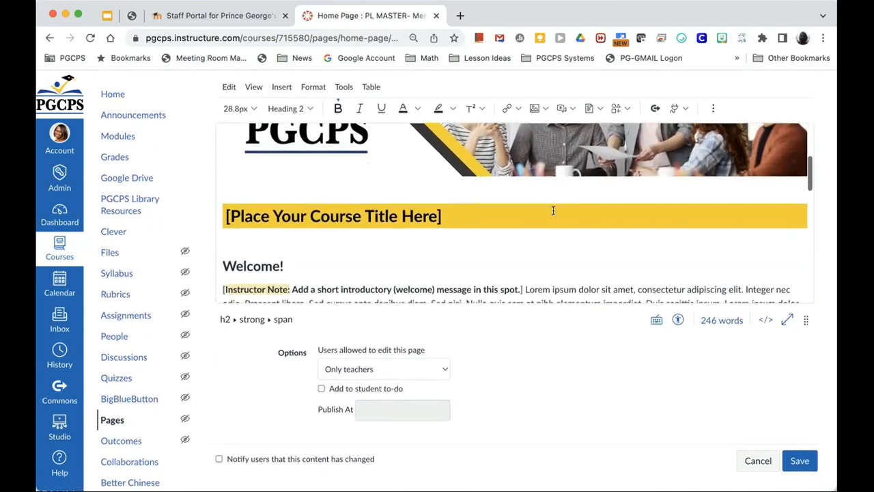
scroll(546, 243, "down", 1)
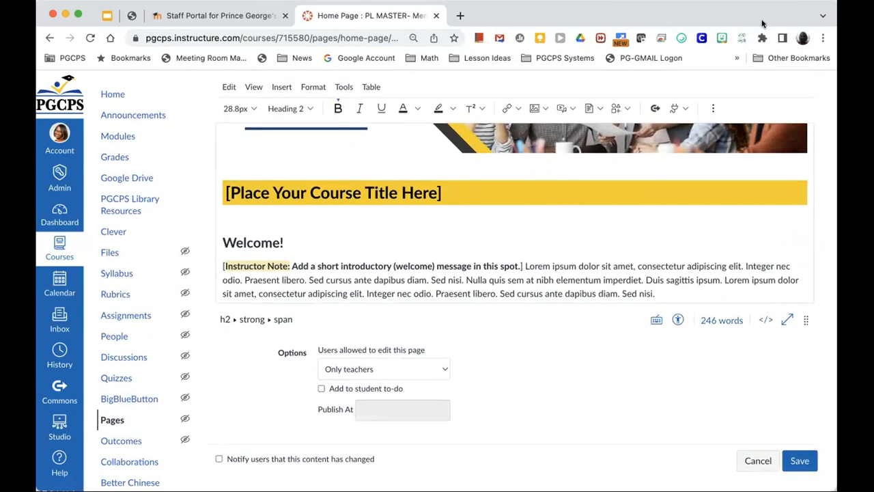
left_click(454, 193)
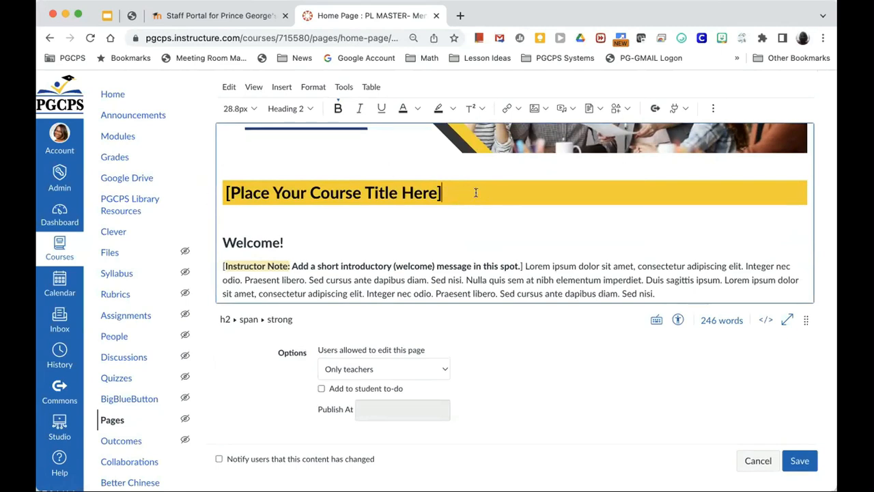
left_click_drag(458, 193, 224, 198)
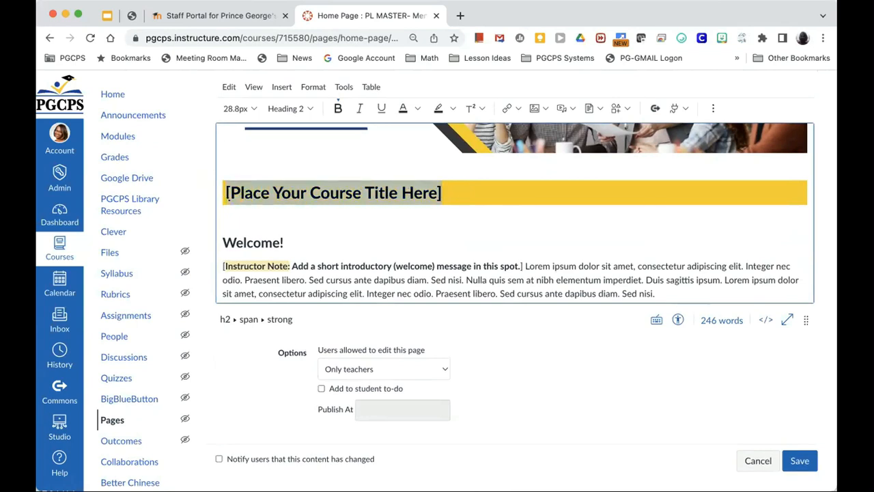
type("Mental Health")
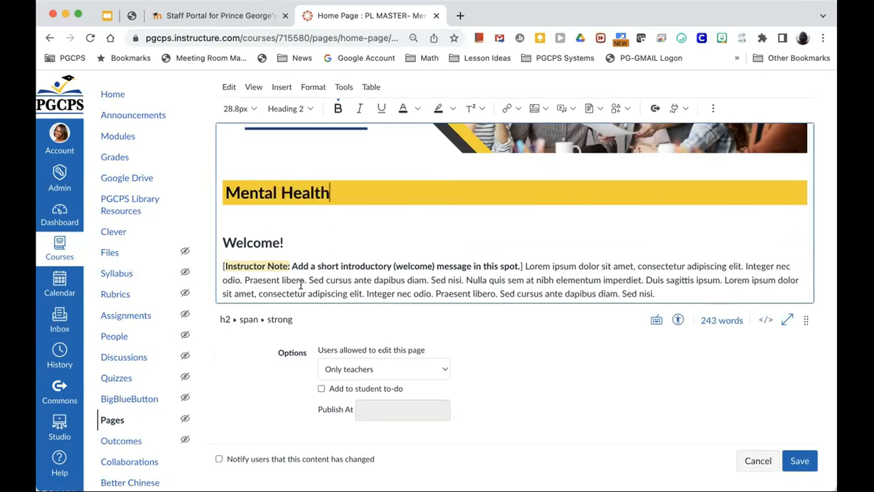
Step: Replace the placeholder Welcome paragraph with the pasted custom Mental Health welcome message
left_click(349, 275)
scroll(348, 274, "down", 1)
scroll(348, 274, "down", 1)
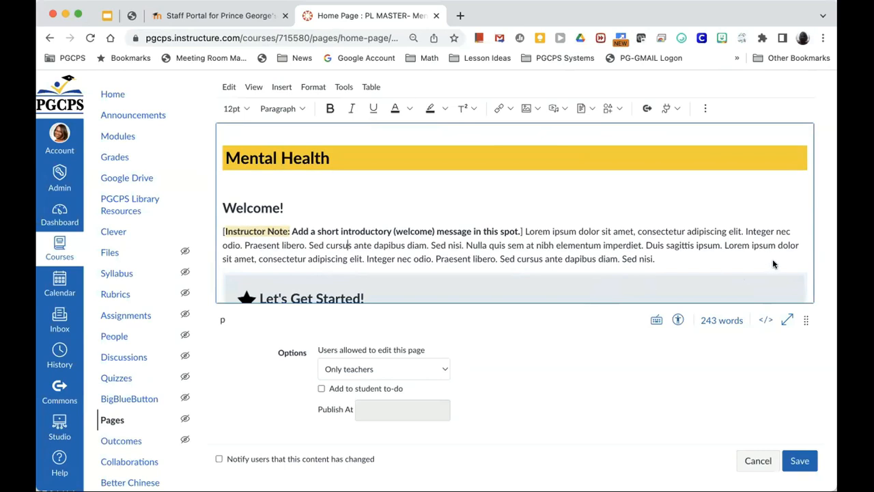
scroll(405, 273, "down", 1)
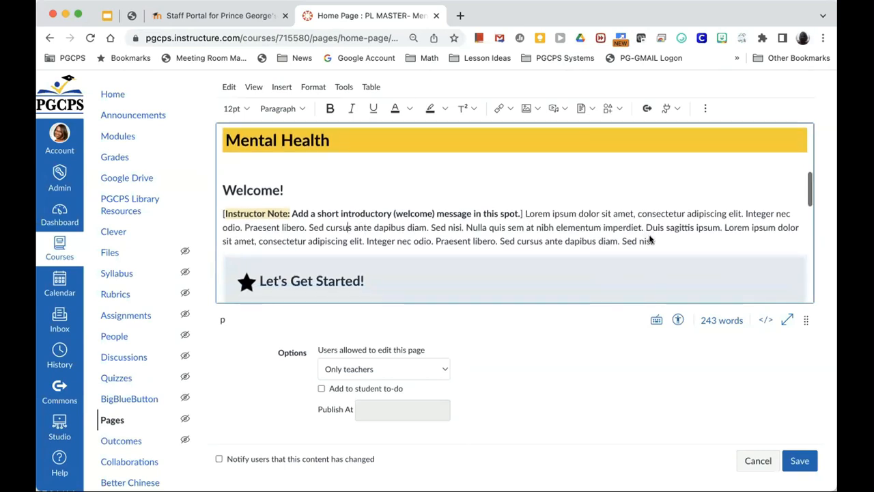
left_click_drag(657, 240, 224, 213)
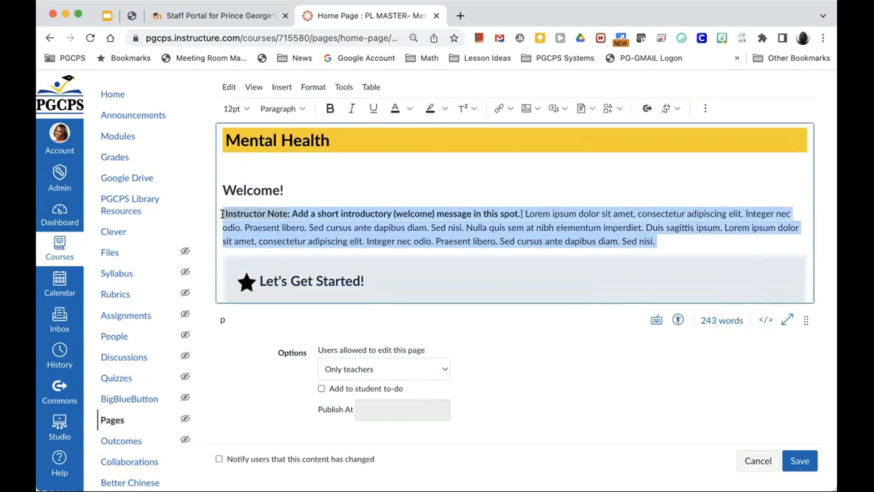
type("Welcome to our self-paced course. In this course you will explore resources on Mental Health")
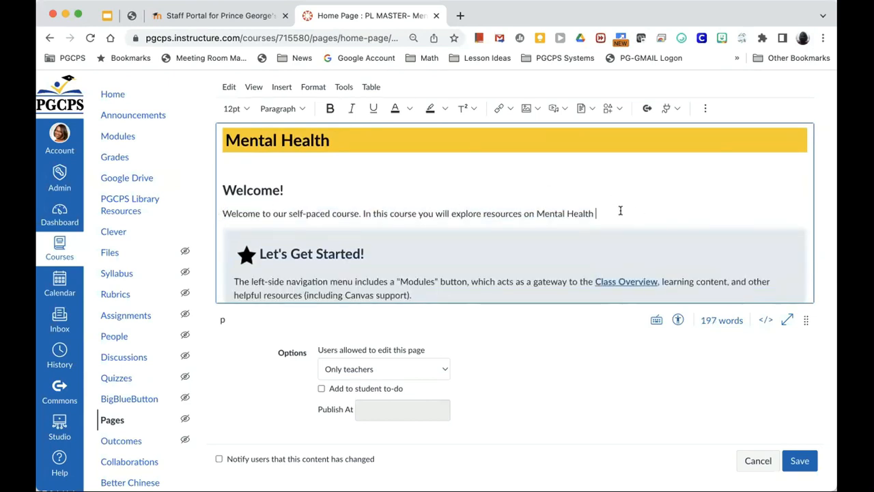
key("BackSpace")
Step: Scroll through the draft to check the banner, welcome text and Let's Get Started tiles
scroll(556, 209, "down", 3)
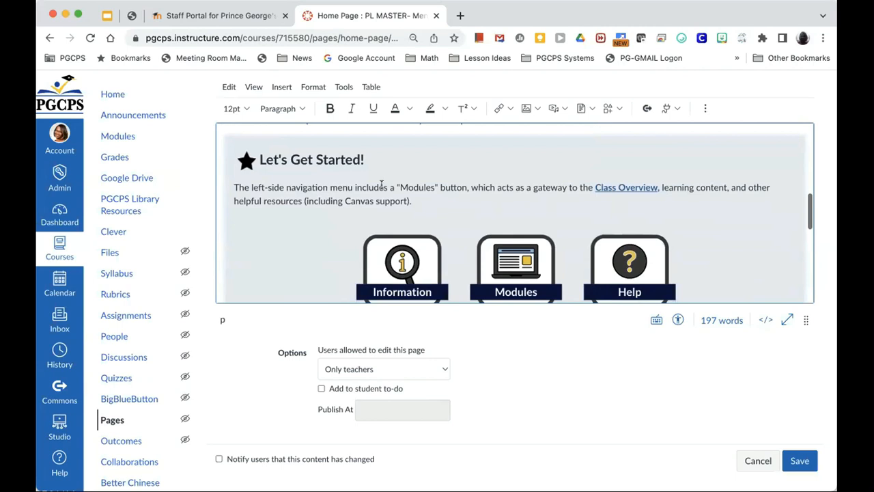
scroll(415, 198, "up", 3)
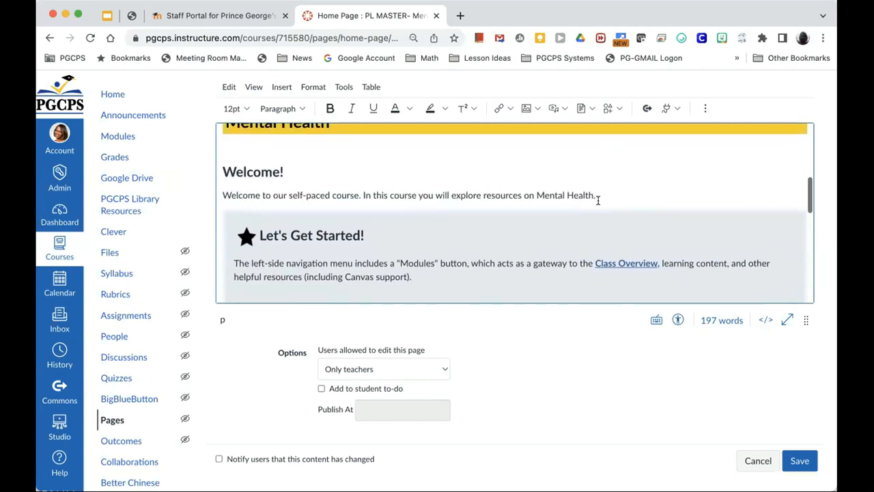
scroll(597, 197, "down", 2)
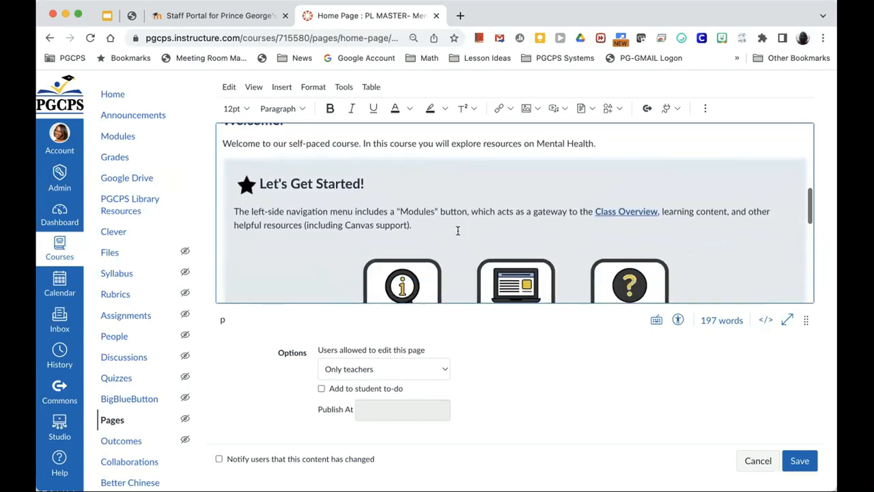
scroll(449, 218, "up", 1)
scroll(448, 219, "down", 2)
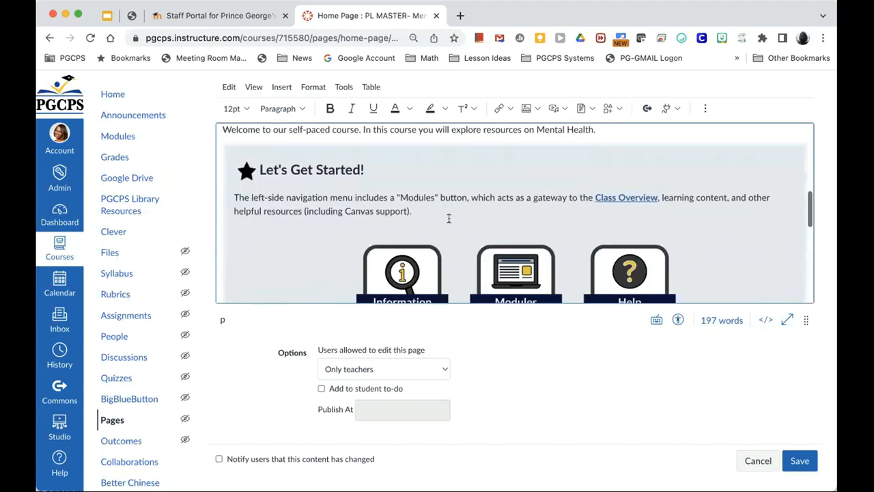
scroll(448, 219, "down", 5)
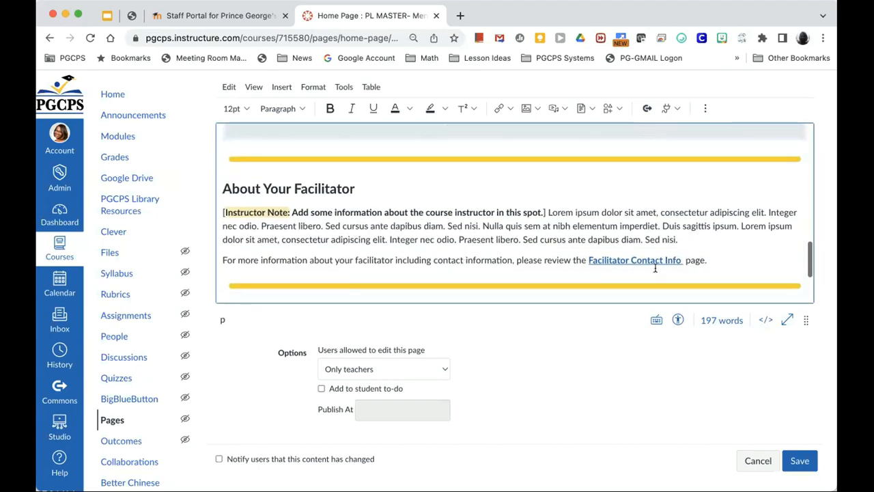
scroll(666, 268, "down", 2)
scroll(667, 268, "up", 5)
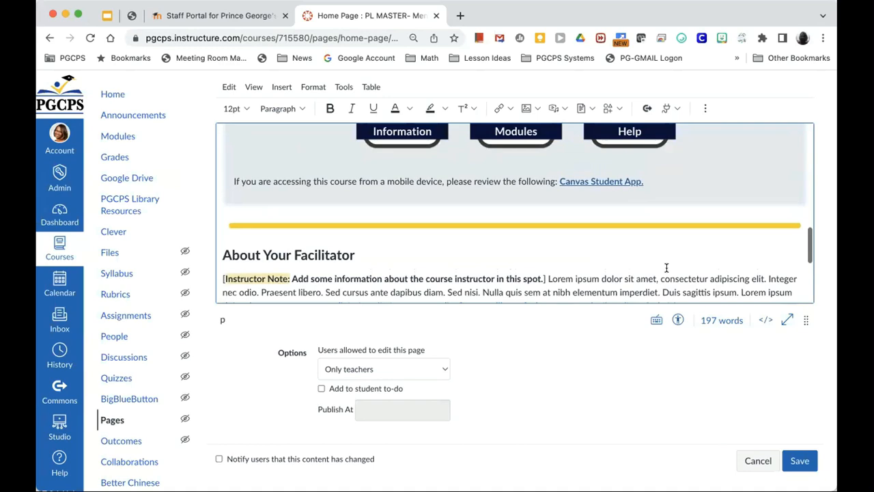
scroll(666, 268, "up", 10)
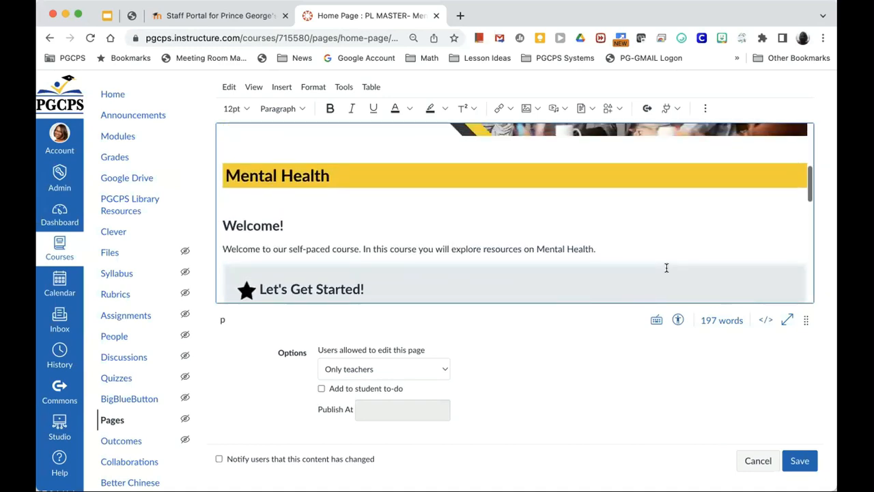
scroll(667, 267, "down", 3)
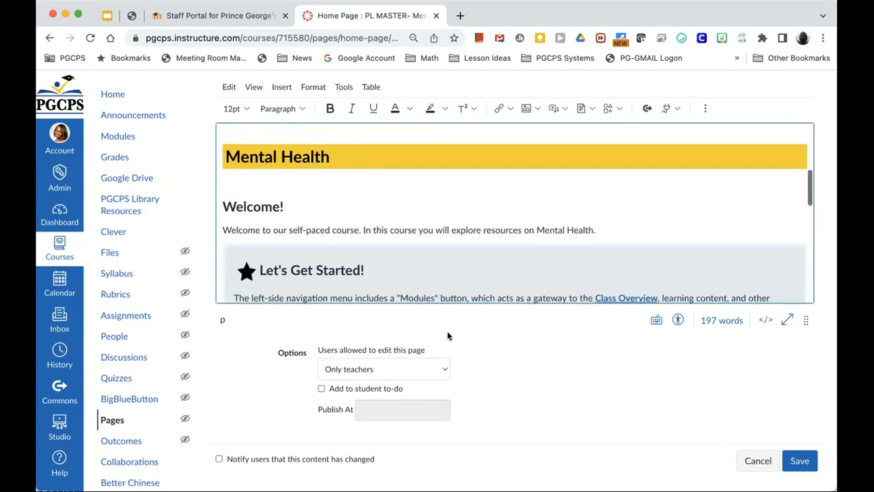
scroll(450, 222, "down", 4)
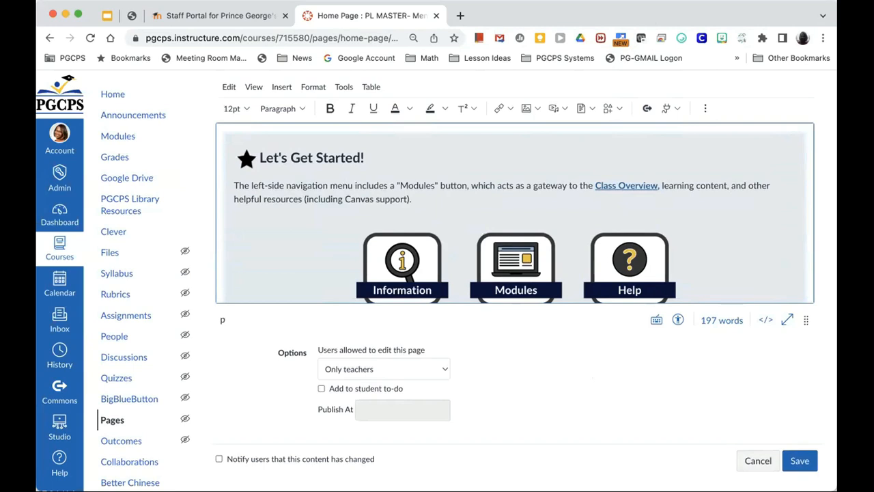
Step: Save the home page and review the published Mental Health banner and welcome message
left_click(797, 461)
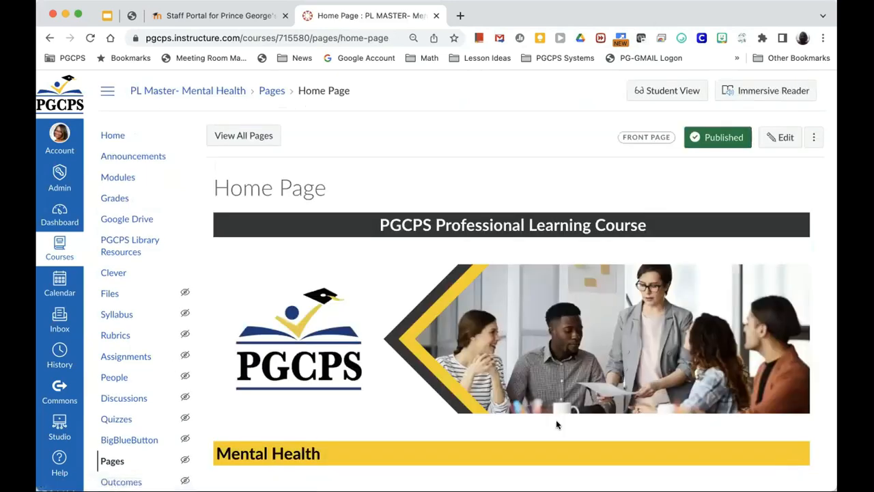
scroll(547, 423, "down", 5)
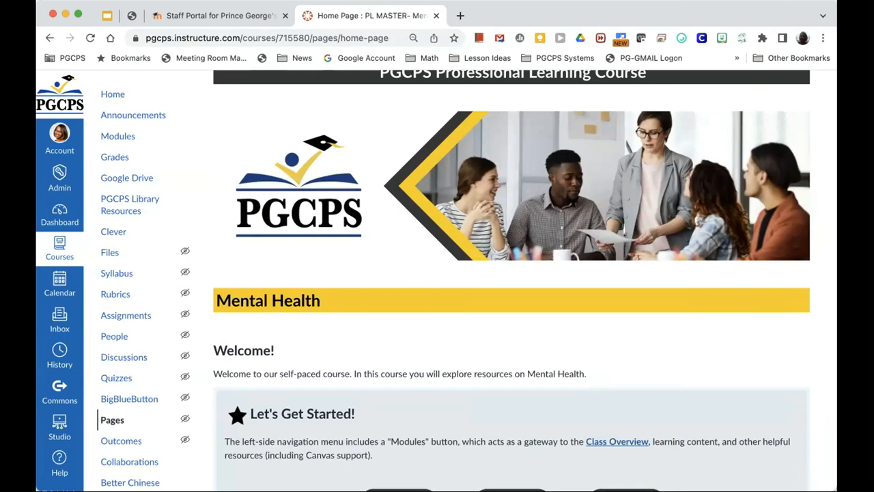
scroll(640, 233, "up", 3)
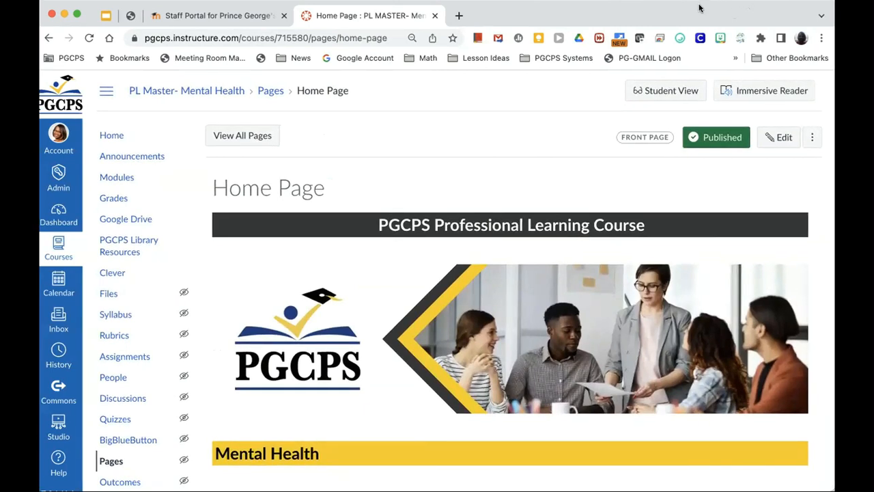
left_click(797, 139)
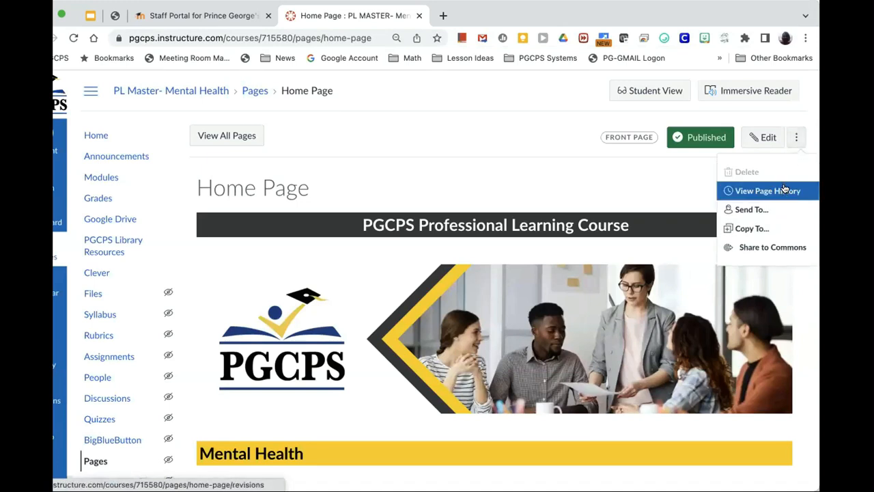
left_click(762, 115)
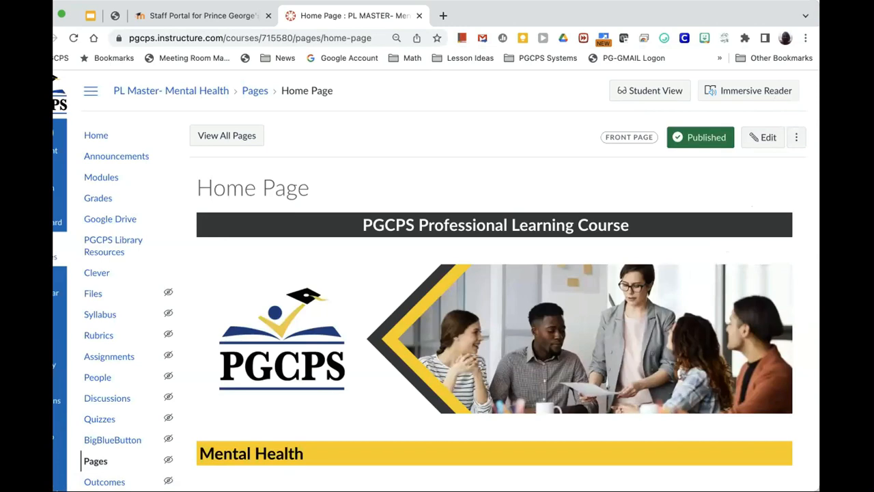
scroll(645, 351, "down", 3)
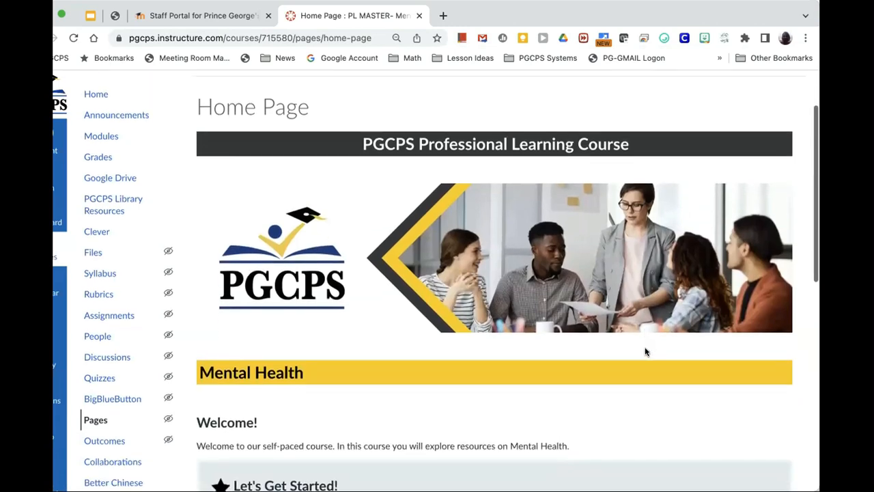
scroll(646, 351, "down", 2)
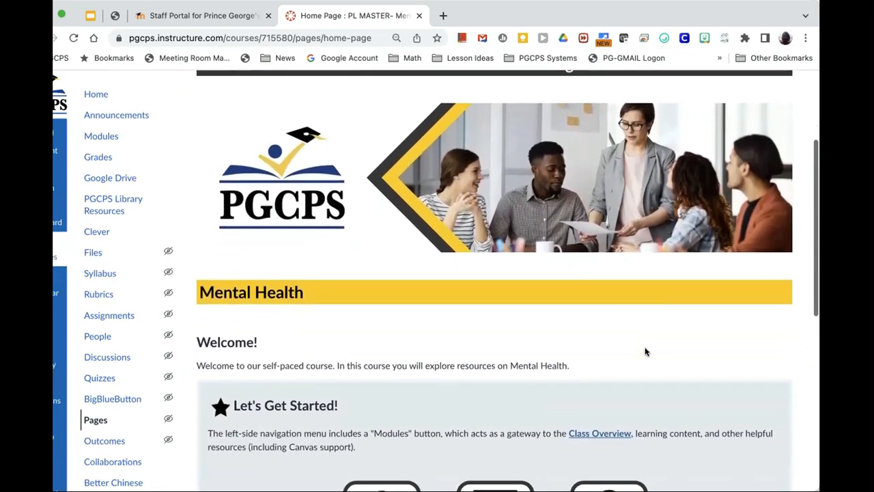
scroll(645, 352, "down", 5)
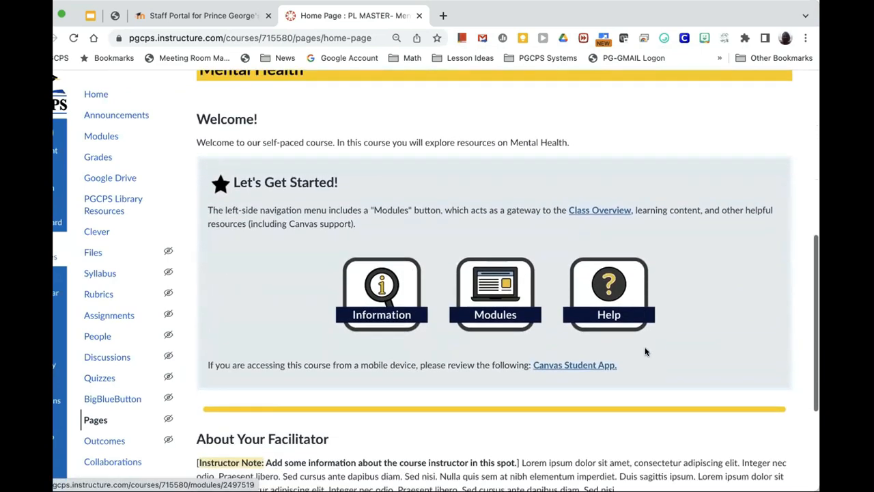
scroll(646, 351, "down", 5)
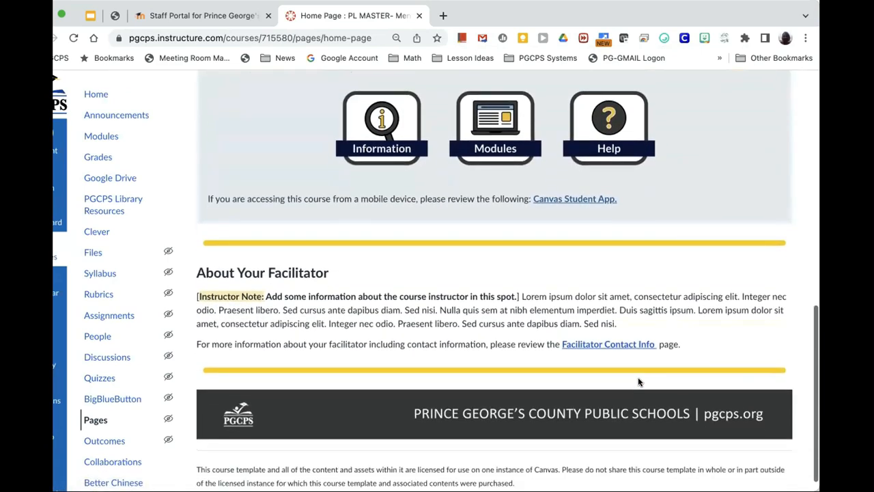
scroll(638, 381, "up", 5)
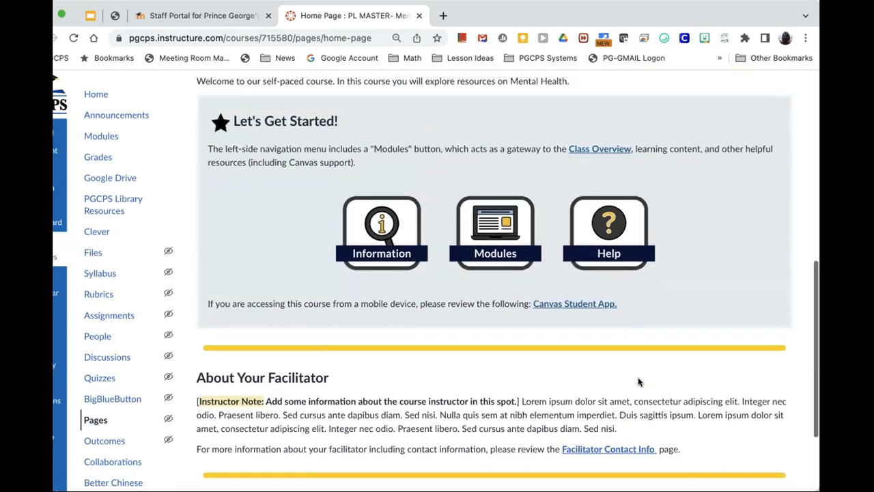
scroll(638, 381, "up", 1)
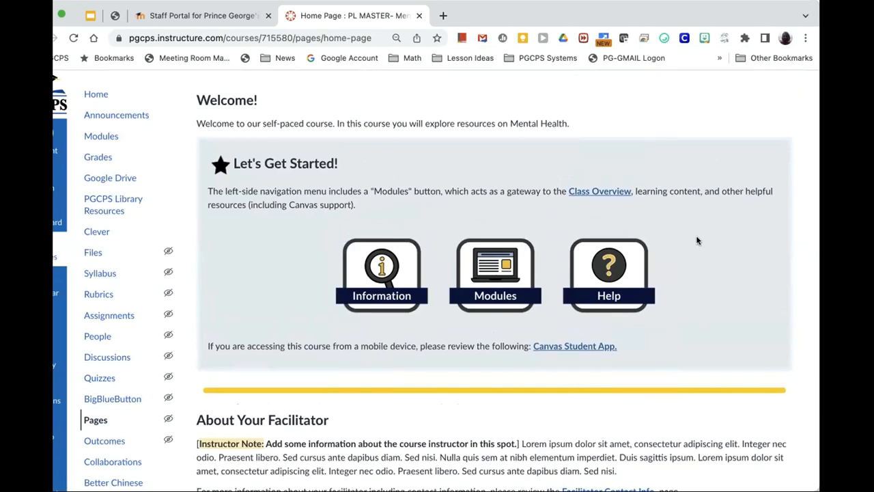
scroll(697, 240, "up", 9)
scroll(696, 239, "up", 3)
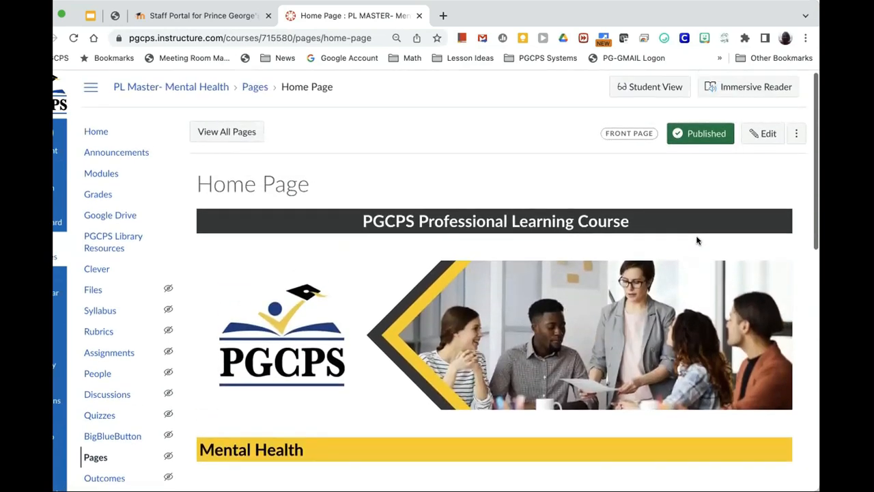
scroll(697, 240, "down", 3)
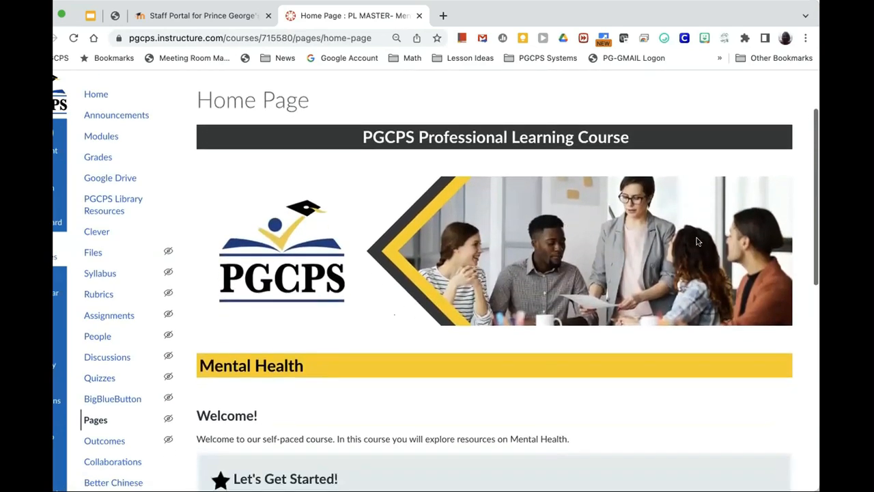
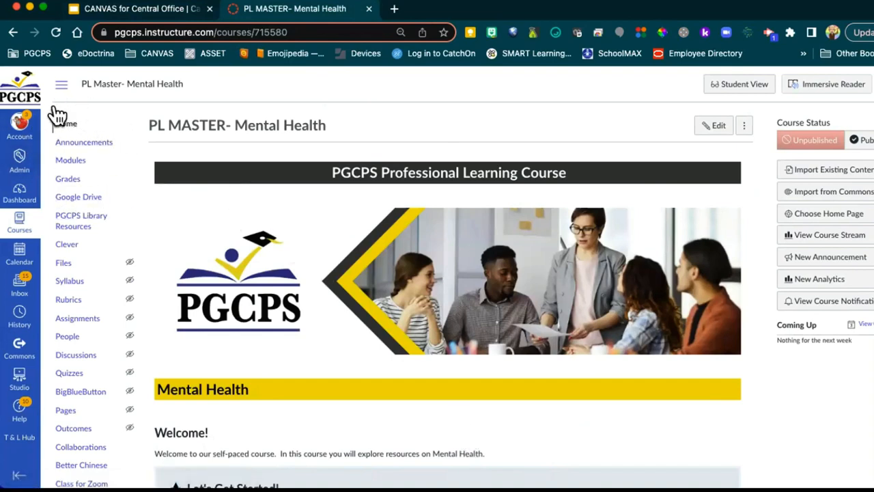
Step: Go to the PL Master- Mental Health course's Modules page from the course navigation
left_click(71, 161)
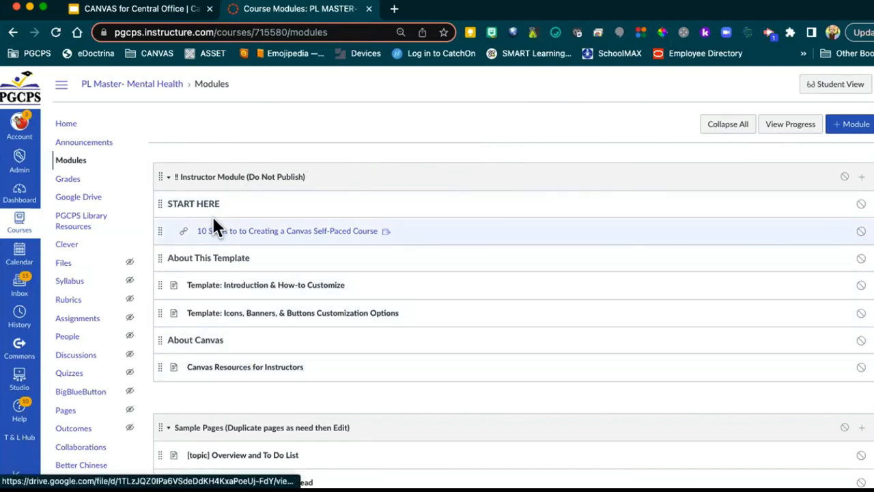
Step: Collapse the Instructor Module and scroll down to the [Module Title or Theme Here] template module
left_click(167, 176)
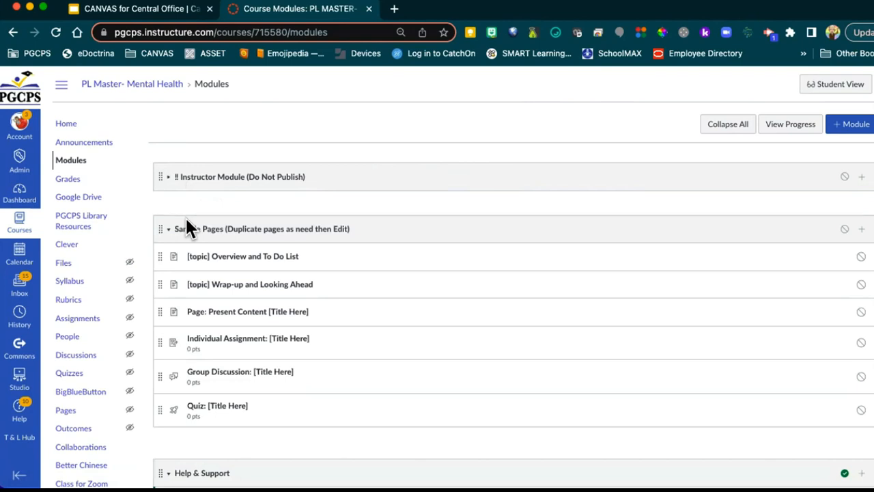
scroll(302, 251, "down", 2)
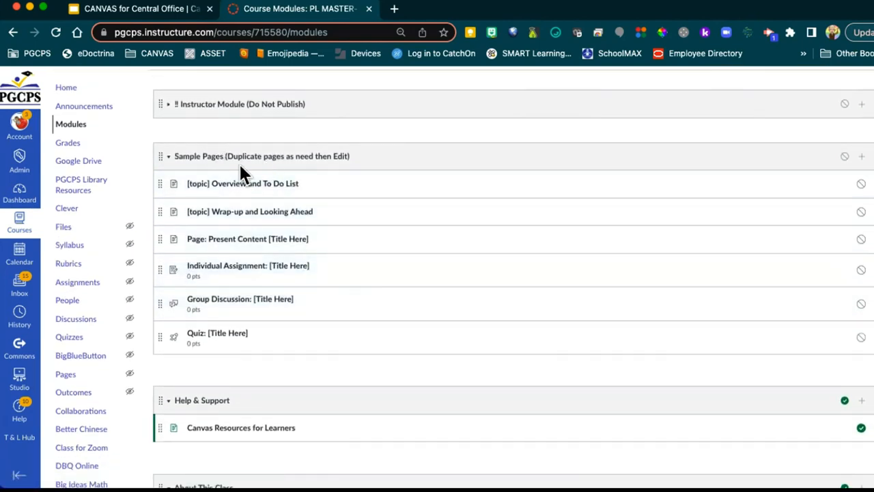
scroll(314, 309, "down", 3)
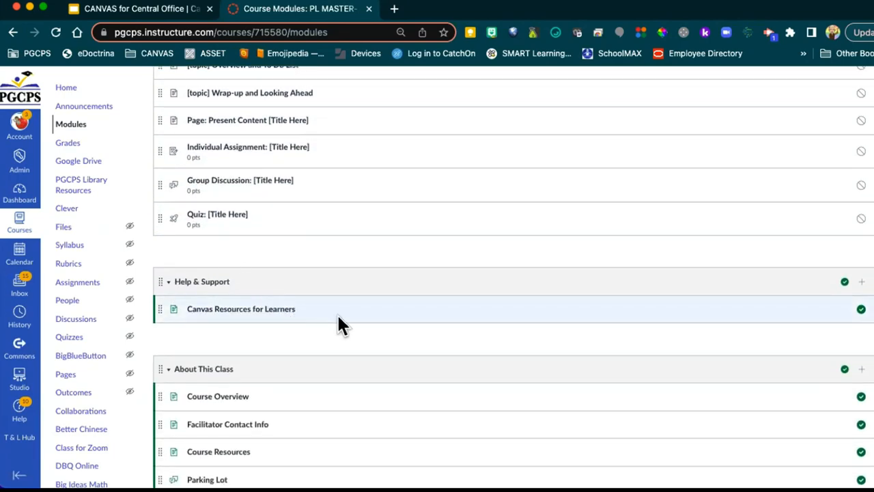
scroll(339, 325, "down", 3)
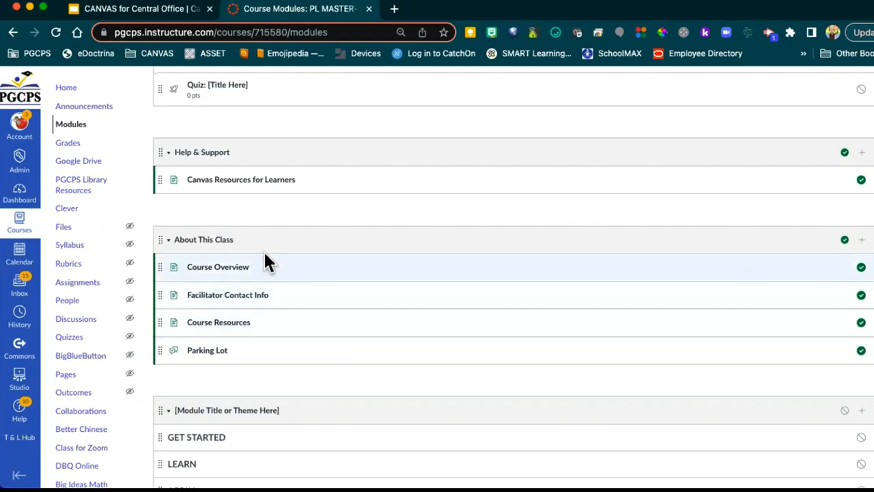
scroll(358, 338, "down", 3)
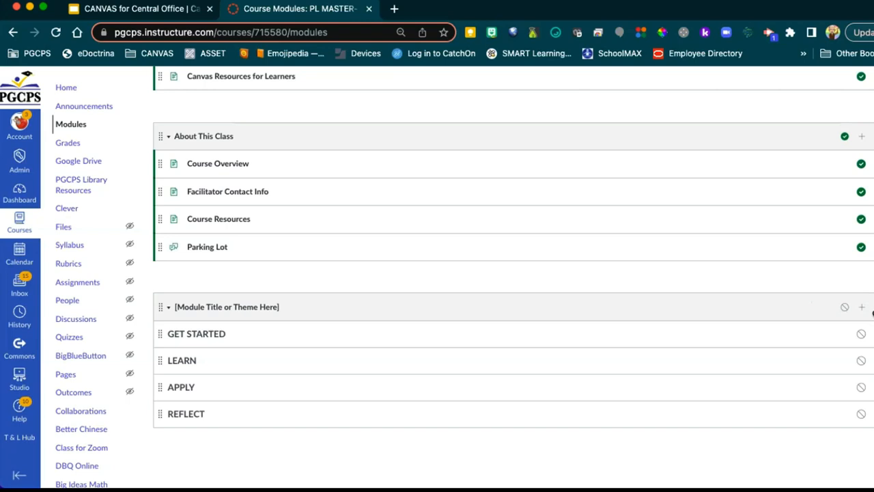
Step: Duplicate the [Module Title or Theme Here] module and scroll to the new Copy at the list's end
left_click(873, 313)
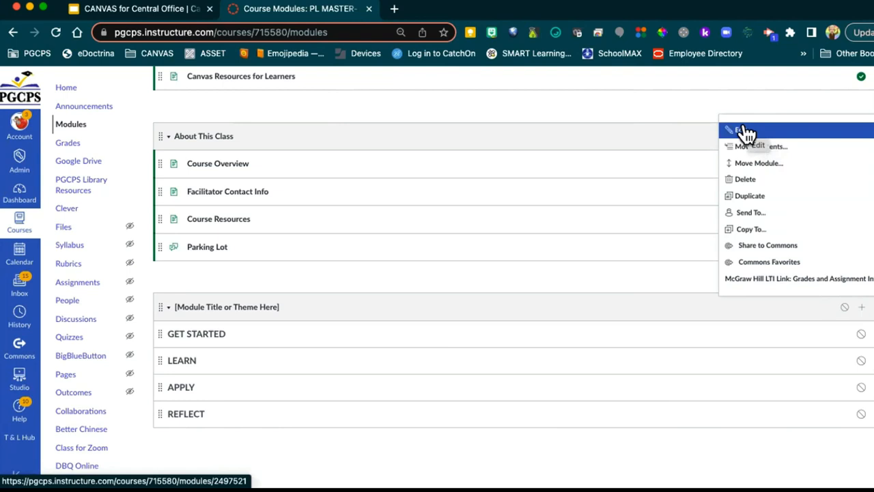
left_click(765, 198)
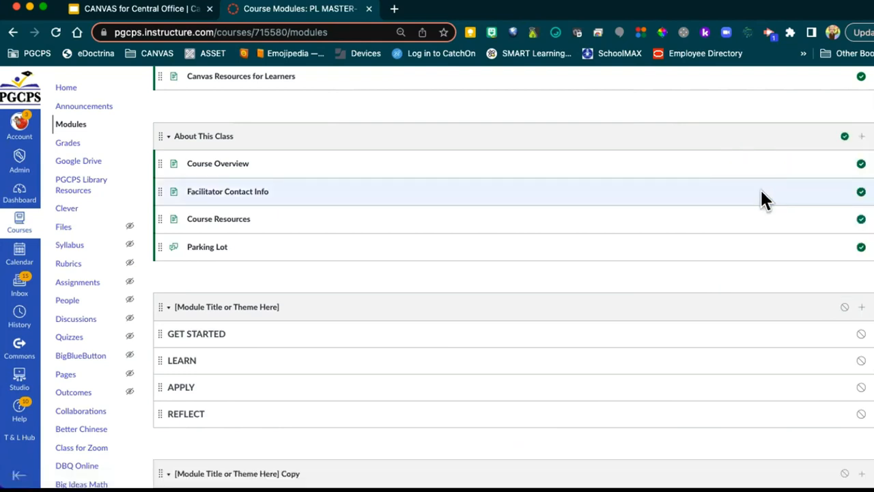
scroll(583, 269, "down", 3)
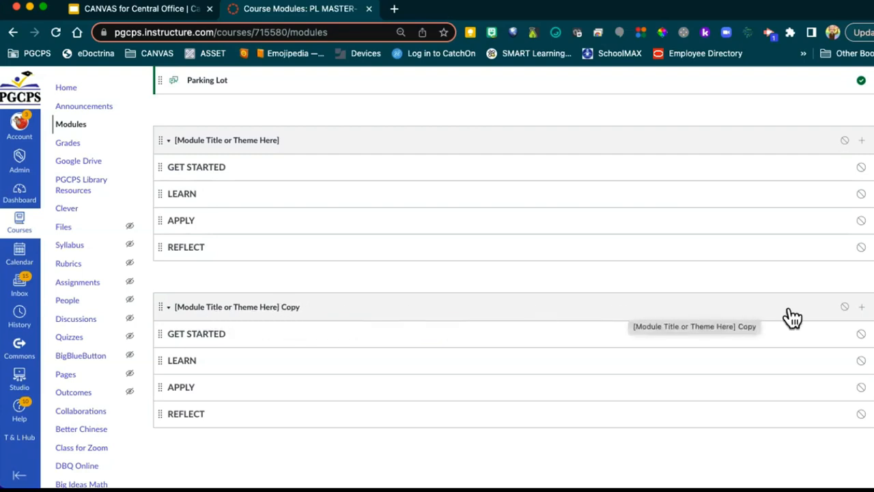
left_click(872, 311)
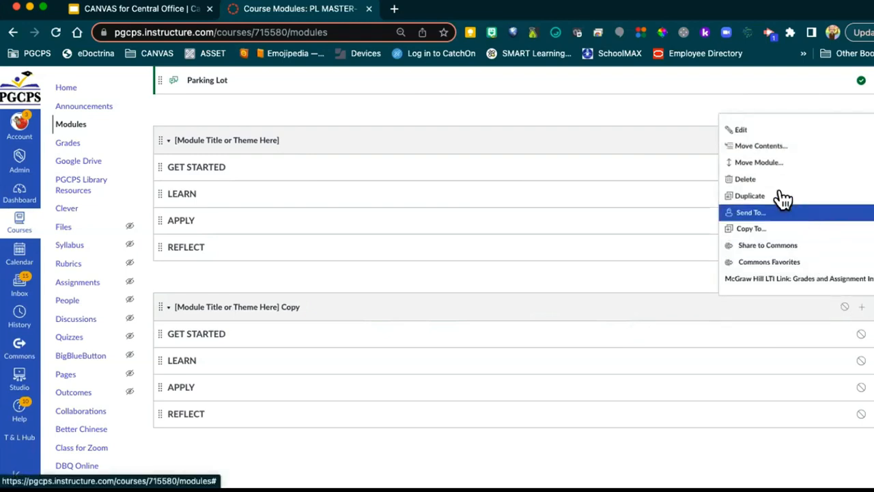
Step: Change the Copy module's name to 'Mental Health for Educators' and update the module
left_click(740, 130)
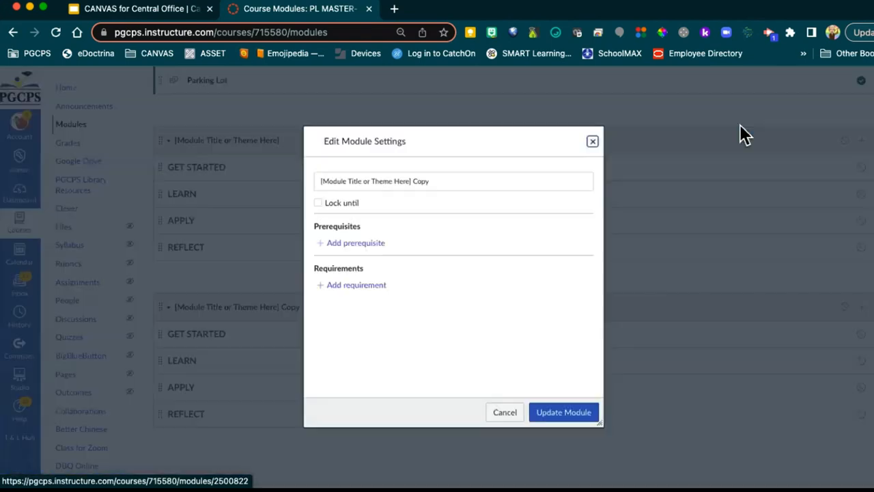
left_click(444, 180)
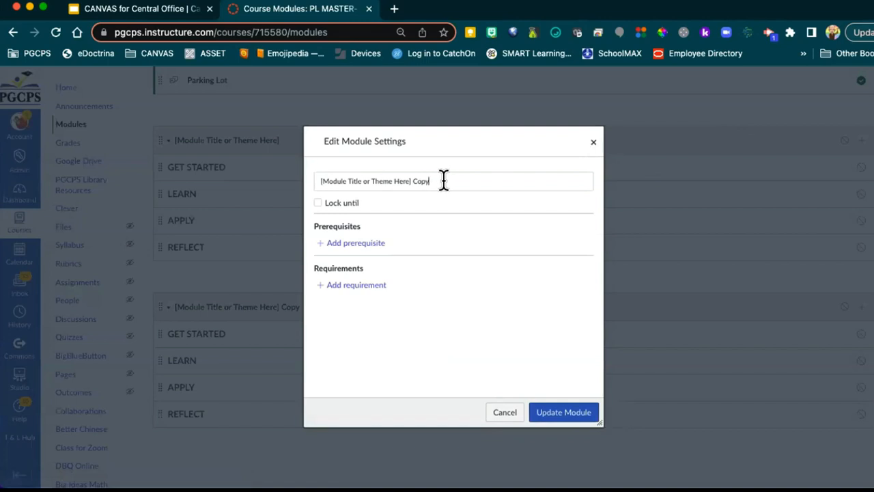
left_click_drag(444, 180, 298, 186)
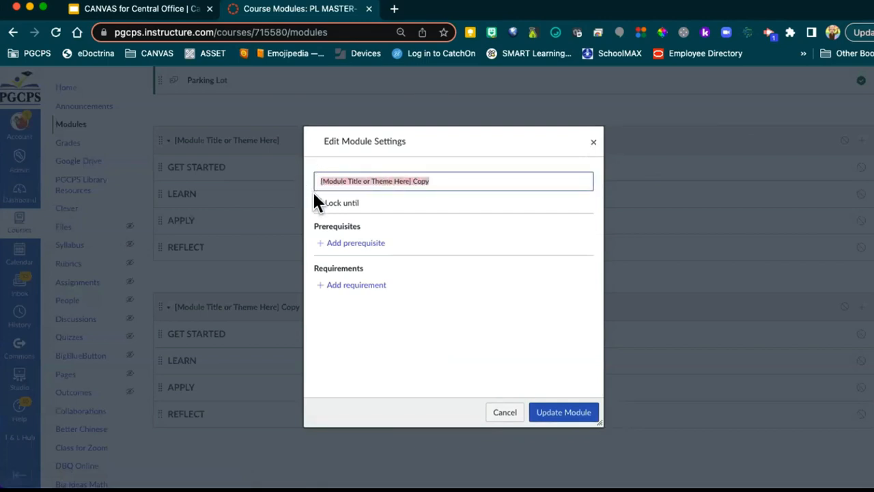
key("BackSpace")
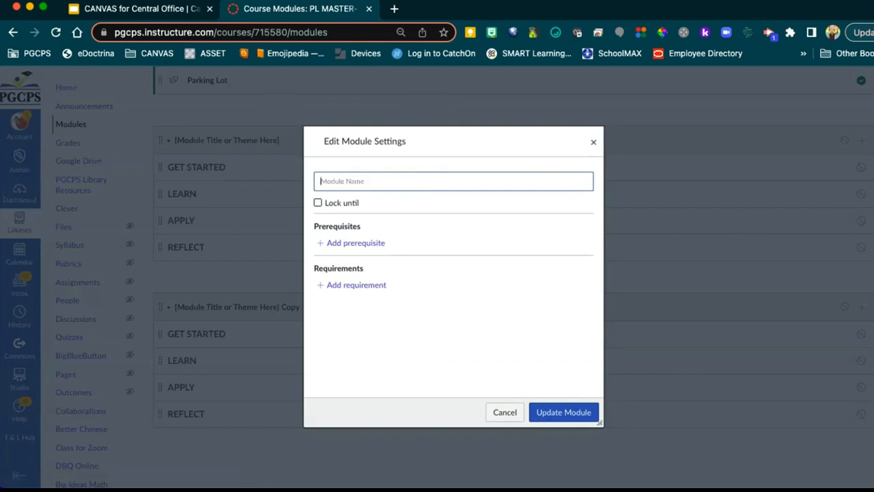
type("Mental Health fo")
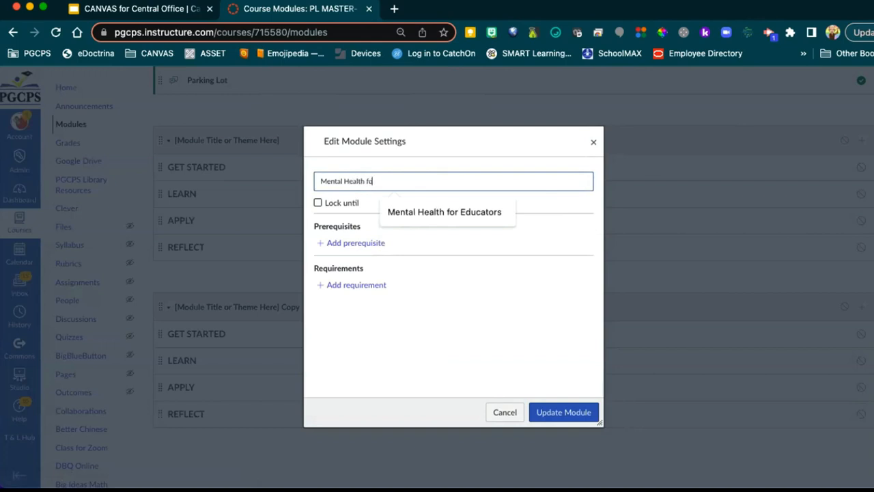
type("r Edu")
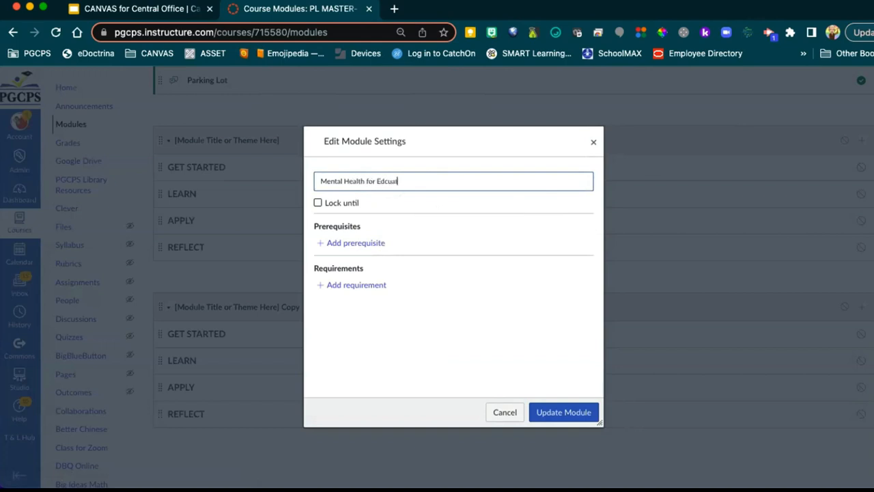
key("BackSpace")
key("BackSpace")
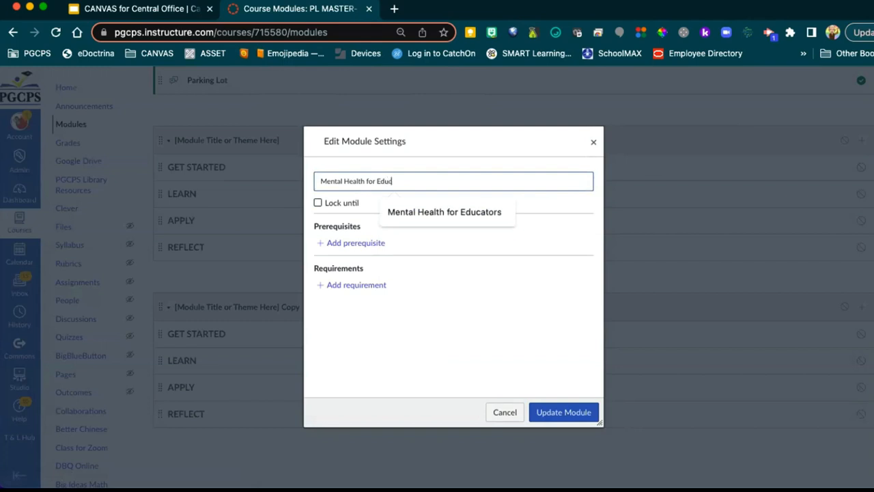
type("ucators")
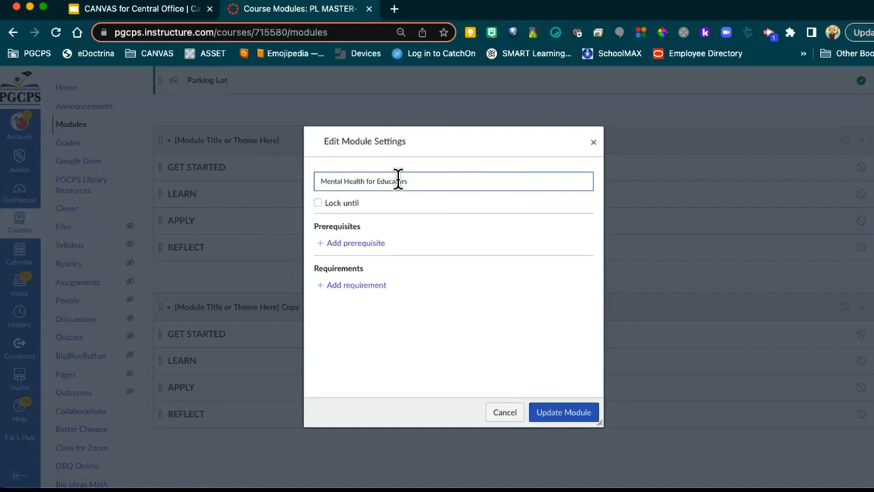
left_click(564, 414)
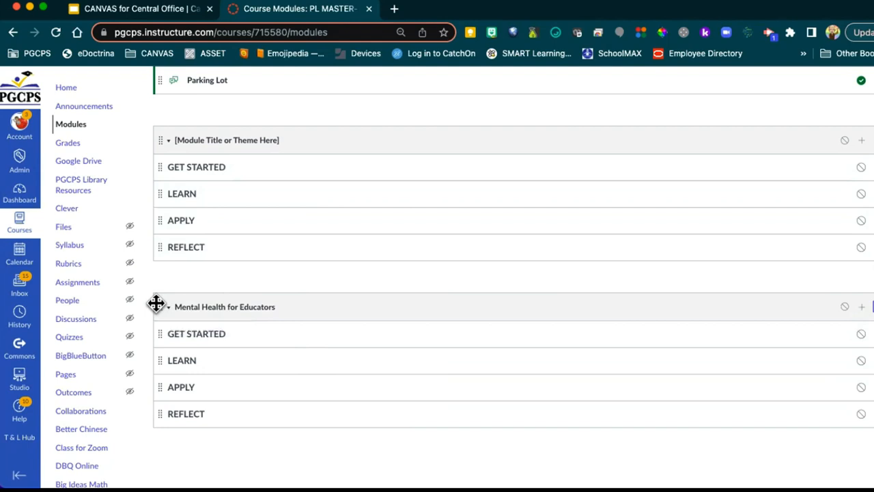
Step: Drag Mental Health for Educators to the top, then back below the template module
mouse_move(156, 303)
left_mouse_down()
mouse_move(168, 27)
mouse_move(175, 197)
mouse_move(202, 82)
mouse_move(198, 164)
mouse_move(215, 88)
mouse_move(214, 181)
left_mouse_up()
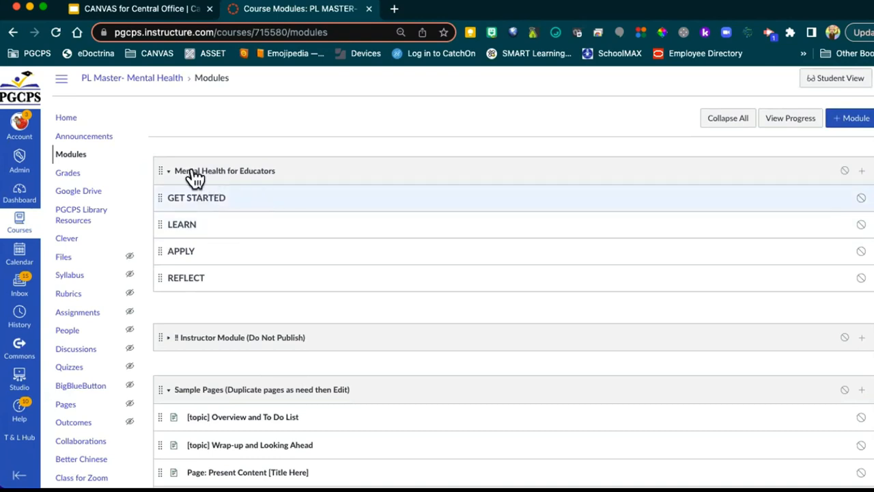
mouse_move(157, 166)
left_mouse_down()
mouse_move(166, 468)
mouse_move(192, 433)
mouse_move(178, 481)
mouse_move(198, 456)
mouse_move(205, 410)
left_mouse_up()
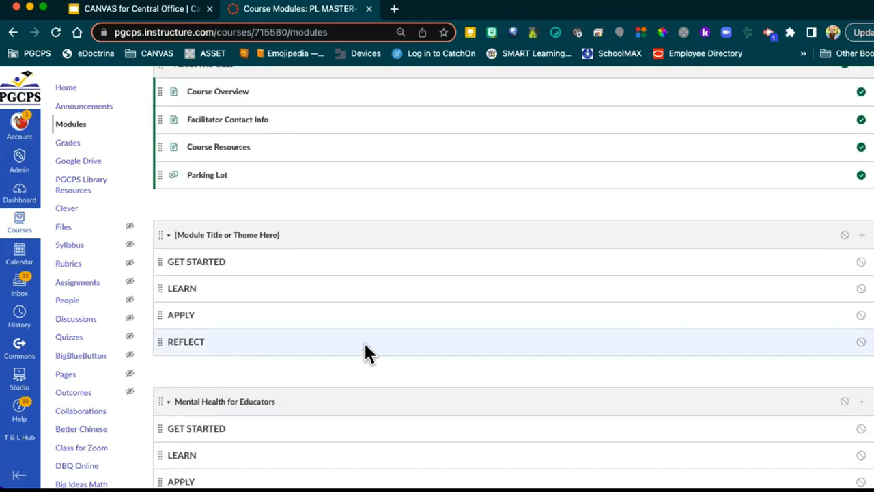
scroll(376, 351, "down", 3)
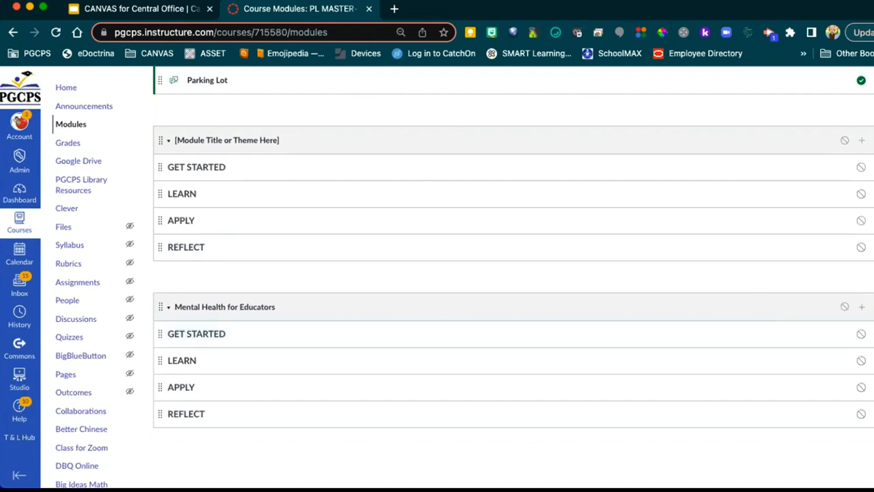
left_click(872, 309)
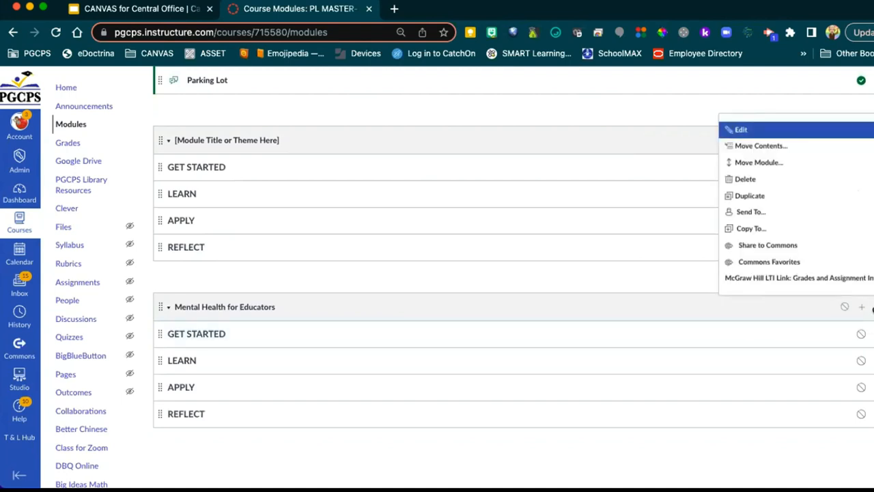
Step: Move Mental Health for Educators to the top of the module list with the 'At the Top' placement
left_click(747, 163)
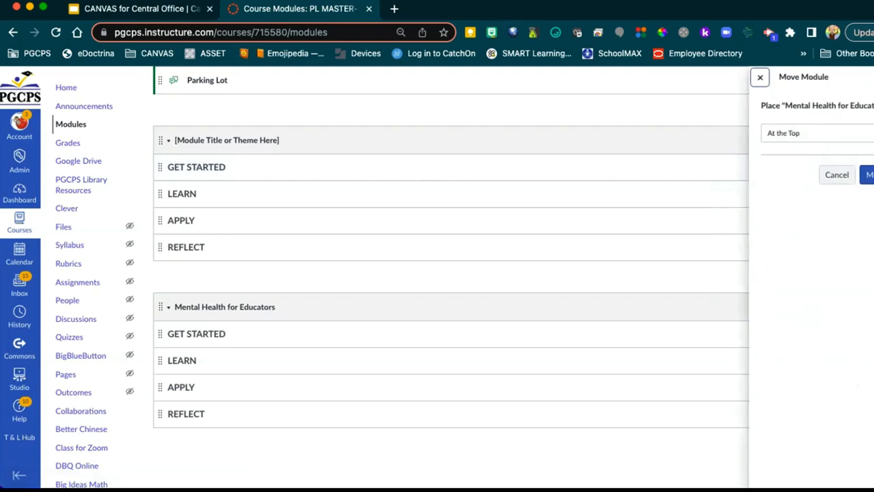
left_click(826, 133)
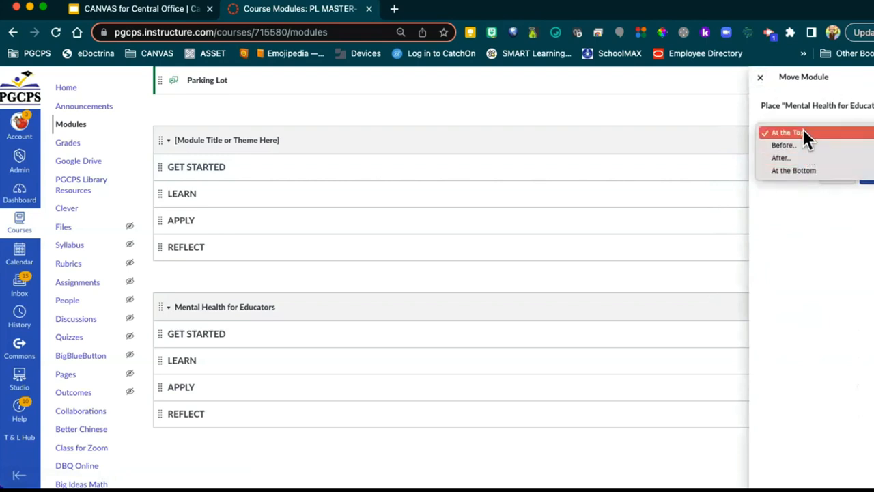
left_click(803, 131)
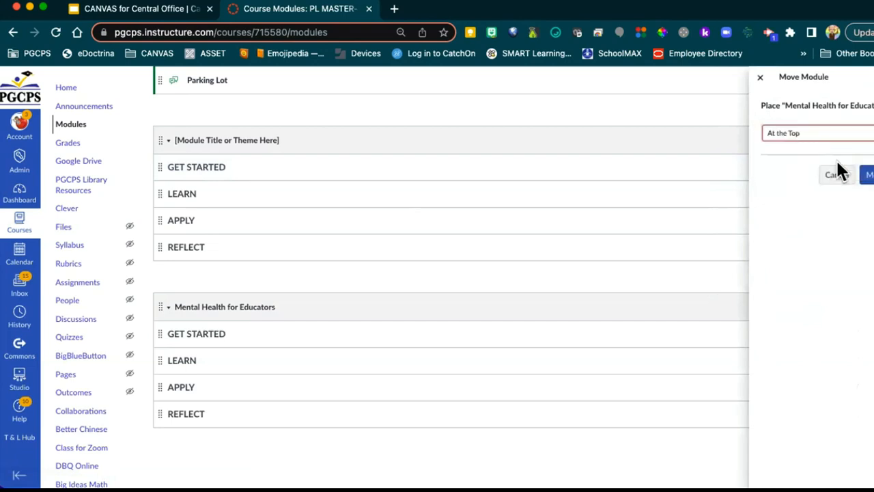
left_click(869, 176)
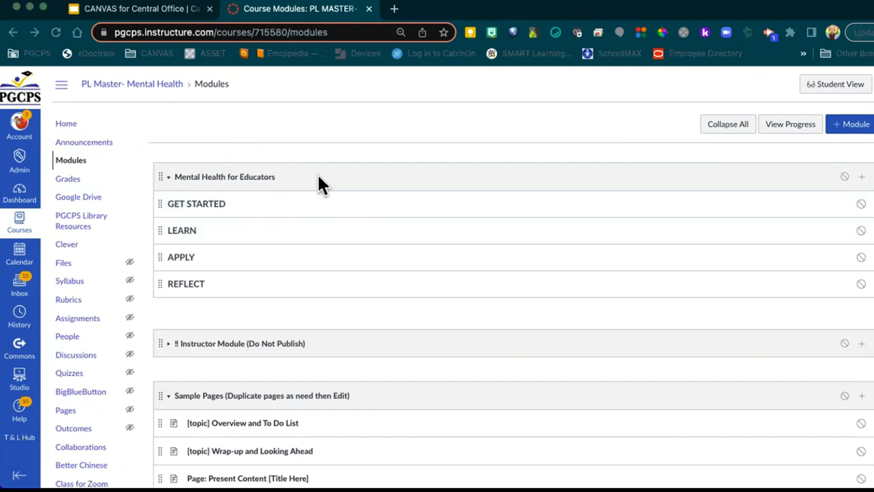
scroll(372, 266, "down", 10)
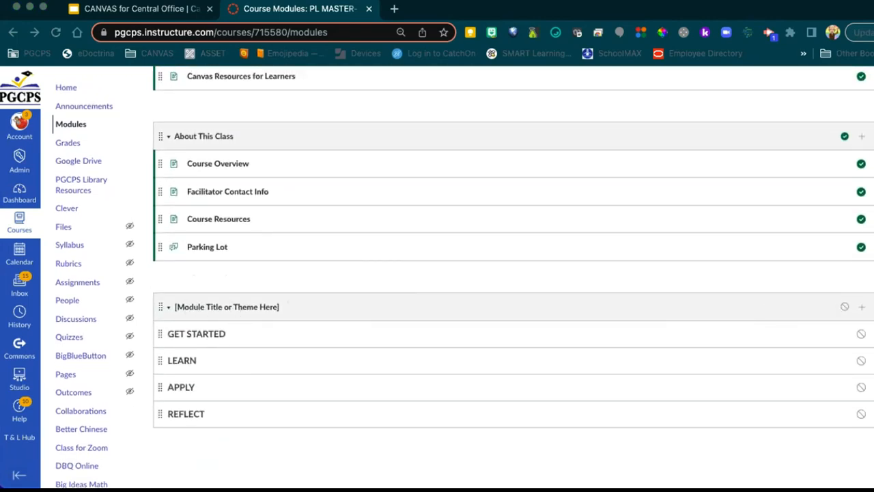
left_click(869, 307)
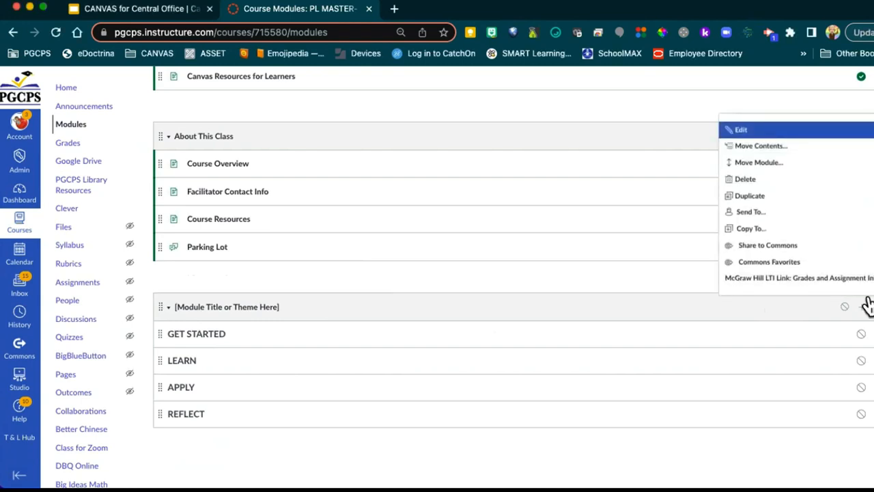
left_click(595, 279)
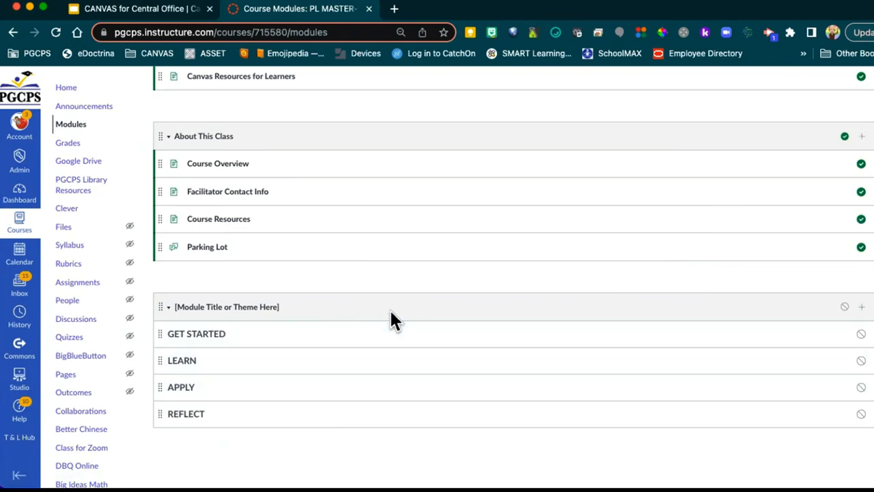
scroll(395, 320, "up", 5)
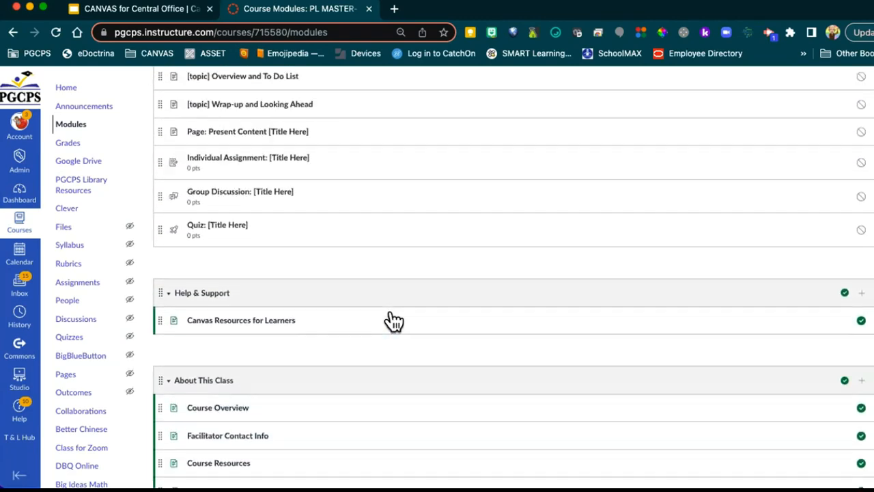
scroll(393, 314, "up", 2)
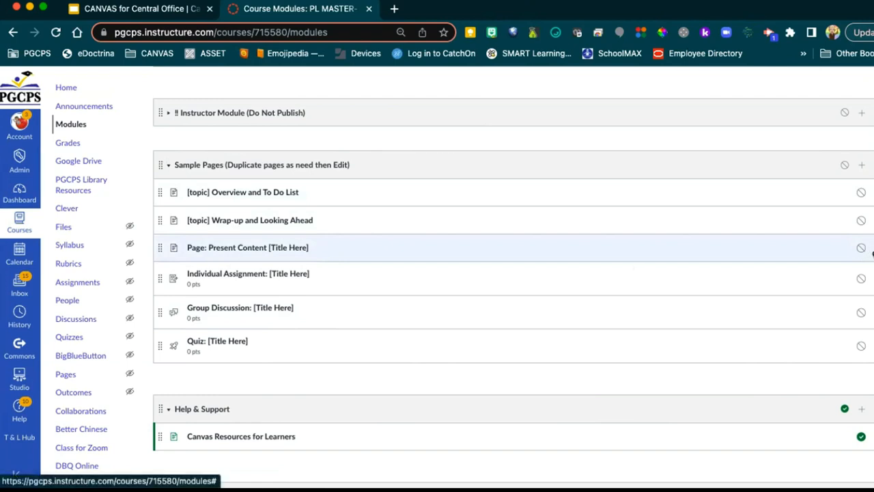
Step: Duplicate the 'Page: Present Content [Title Here]' sample page
left_click(872, 253)
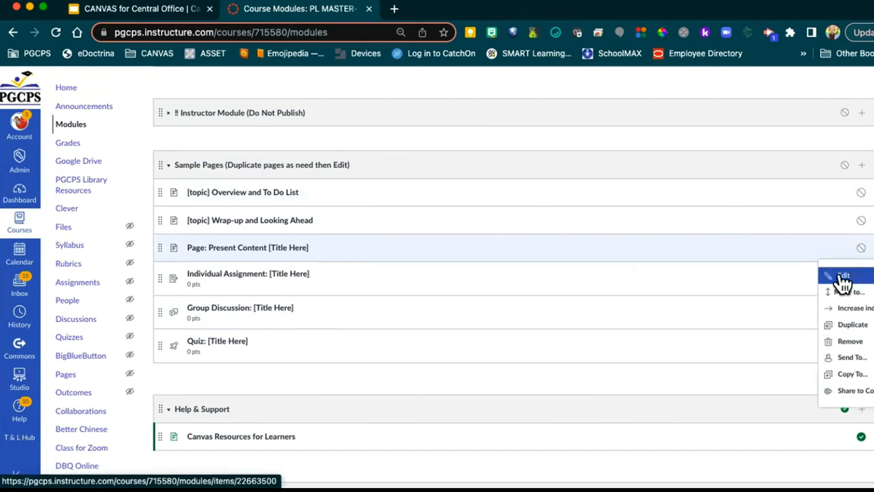
left_click(850, 327)
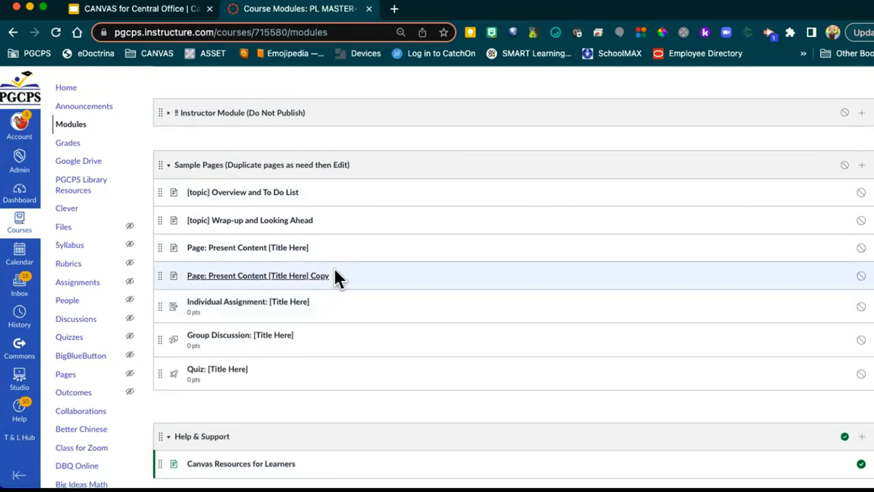
Step: Replace '[Title Here] Copy' in the copied page's title with 'Mental Health Resources' and save
left_click(229, 277)
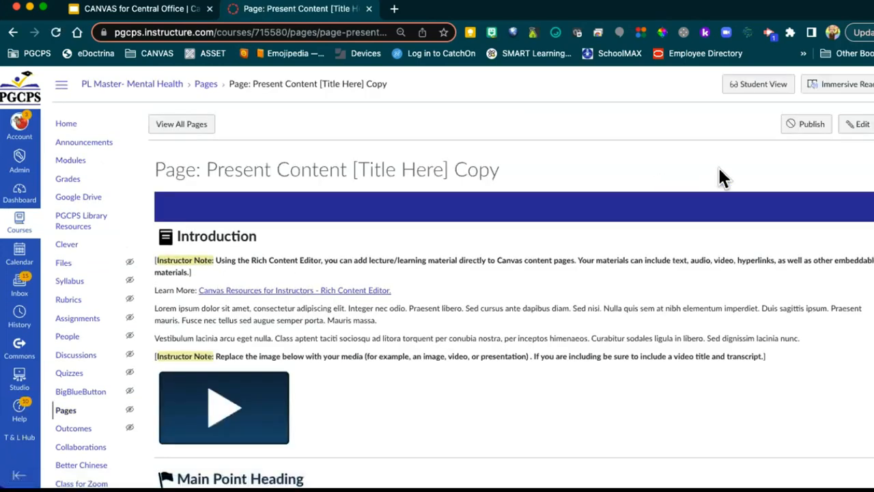
left_click(856, 127)
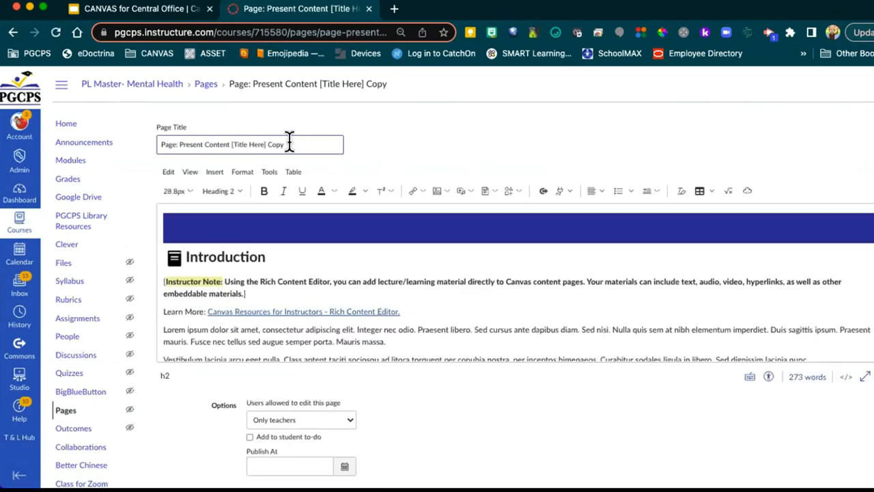
left_click_drag(289, 144, 154, 141)
left_click(196, 144)
left_click(293, 141)
left_click_drag(231, 143, 296, 144)
scroll(660, 264, "down", 6)
scroll(699, 386, "down", 2)
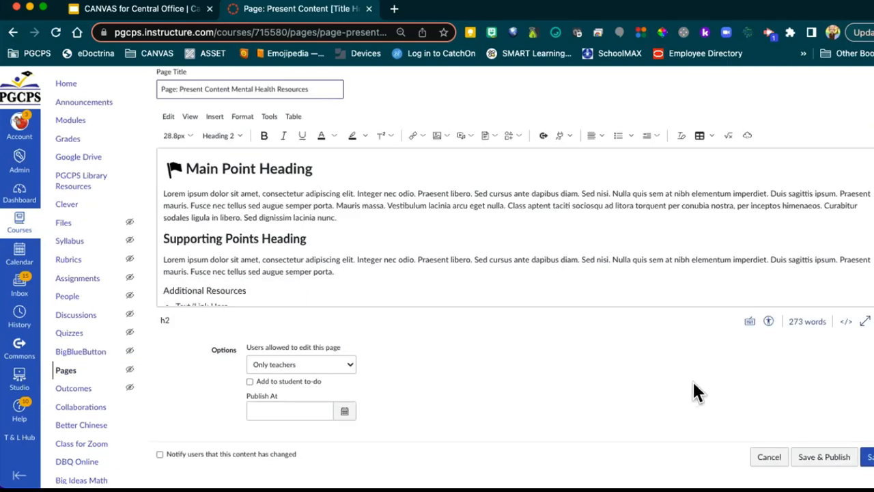
left_click(867, 456)
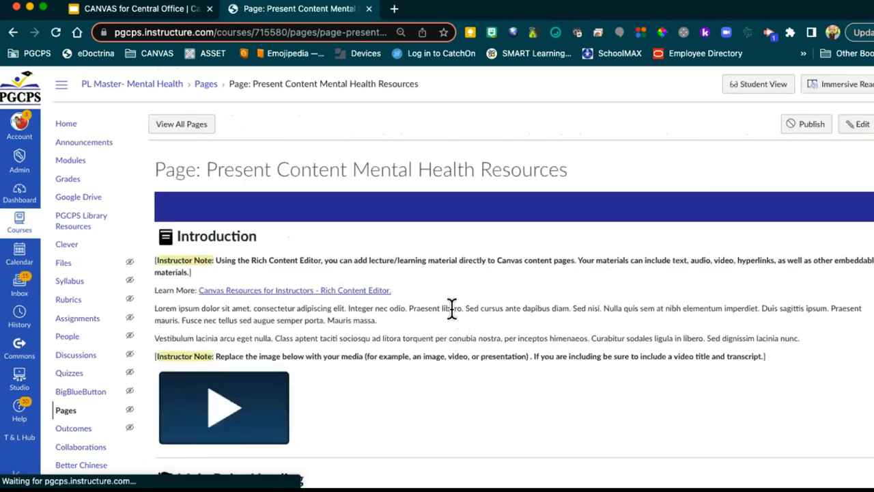
Step: Return to Modules and scroll to Sample Pages, where the renamed page now appears
left_click(77, 161)
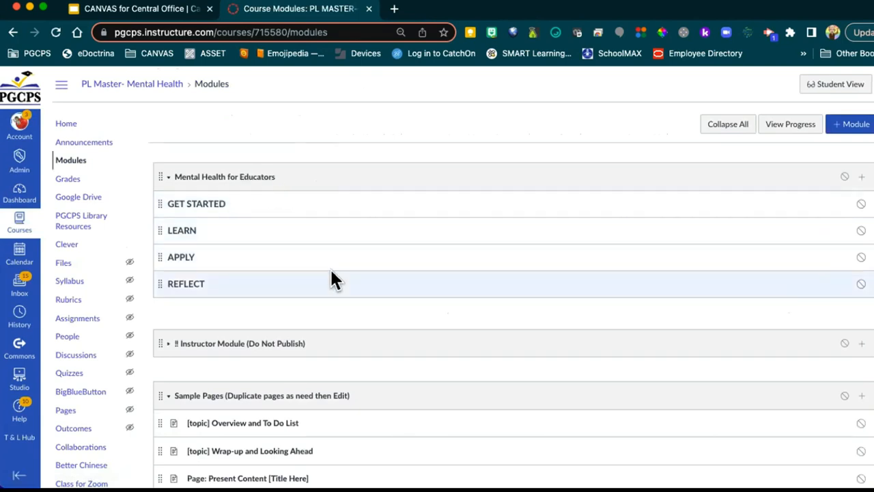
scroll(421, 279, "down", 5)
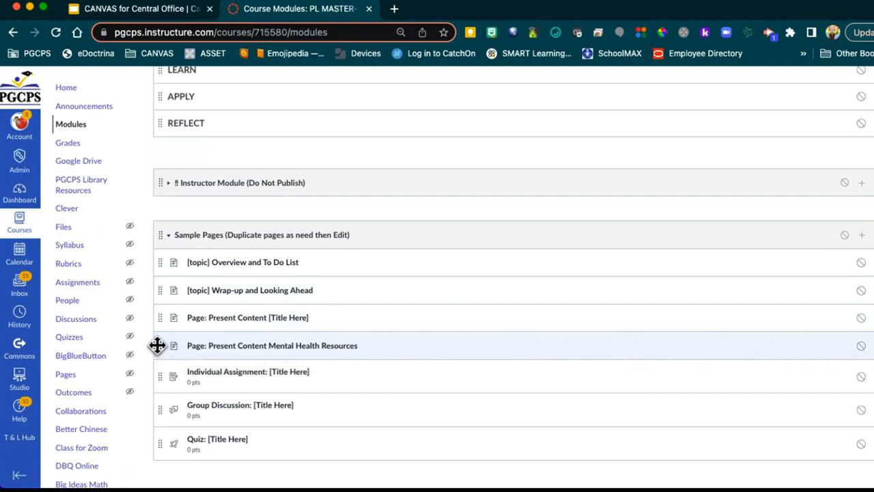
mouse_move(157, 345)
left_mouse_down()
mouse_move(166, 66)
mouse_move(178, 216)
mouse_move(177, 196)
left_mouse_up()
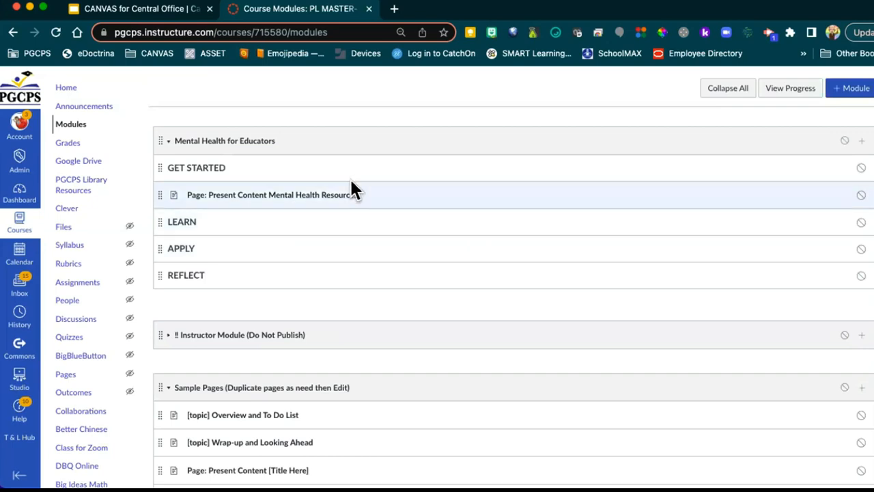
mouse_move(156, 192)
left_mouse_down()
mouse_move(209, 426)
mouse_move(230, 467)
left_mouse_up()
scroll(311, 383, "down", 3)
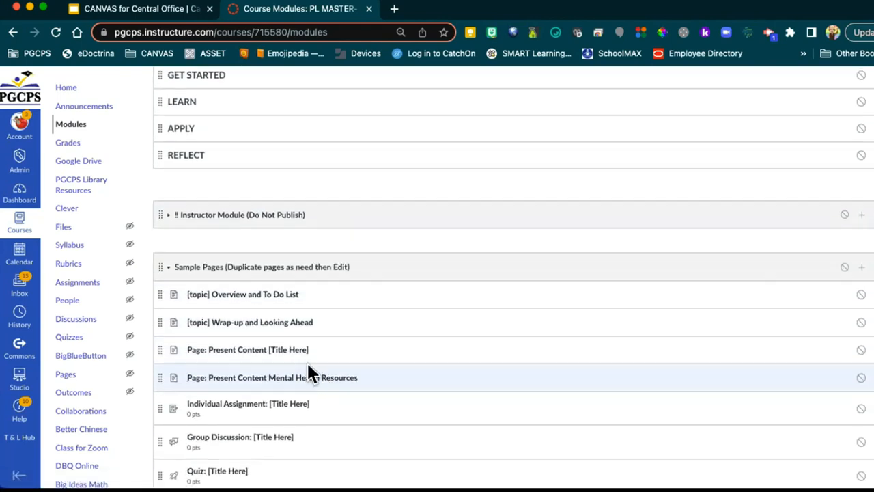
Step: Move the Mental Health Resources page to the top of the Mental Health for Educators module
left_click(872, 372)
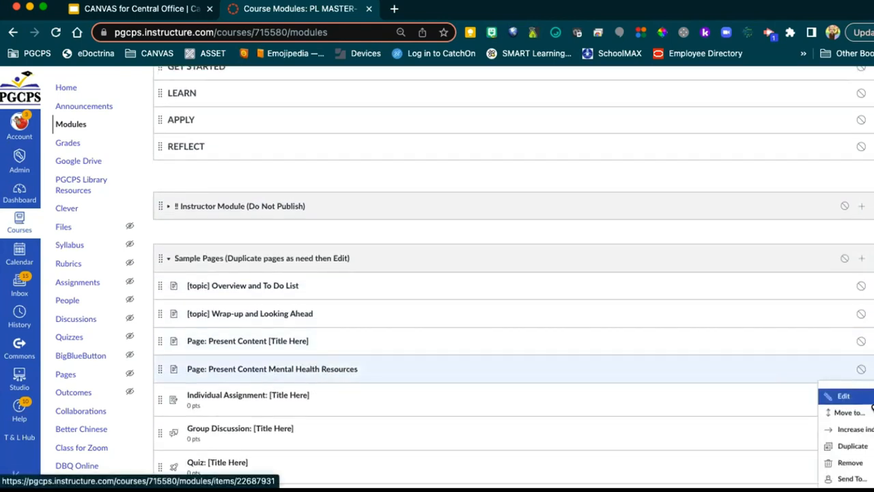
left_click(846, 412)
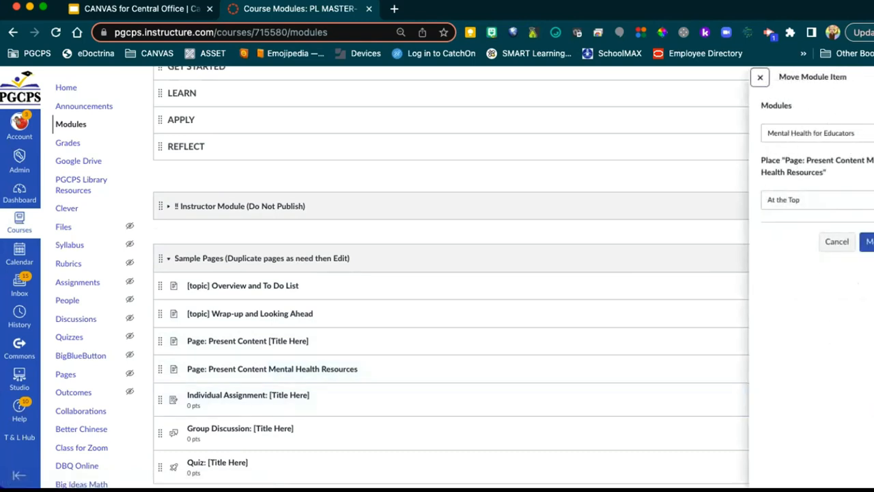
left_click(850, 133)
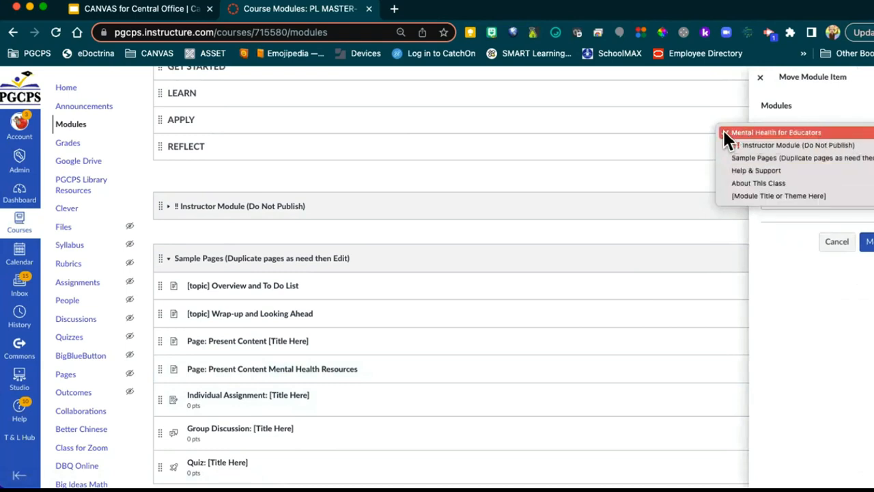
left_click(797, 130)
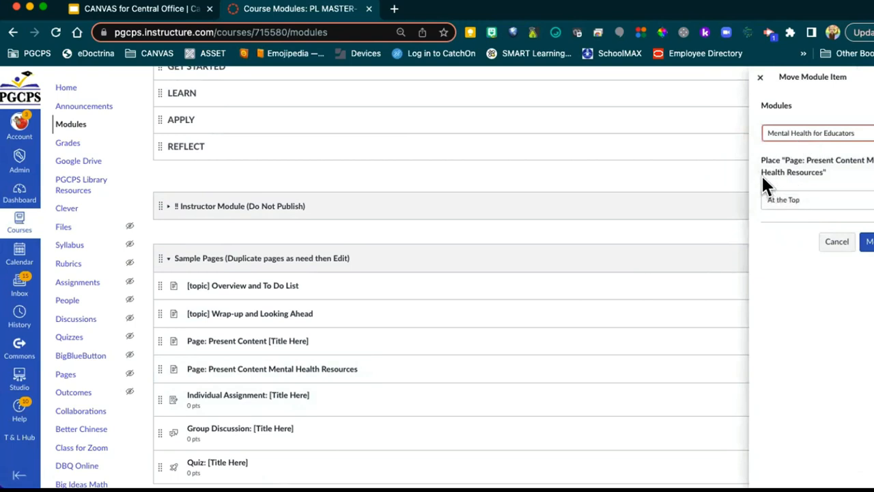
left_click(826, 204)
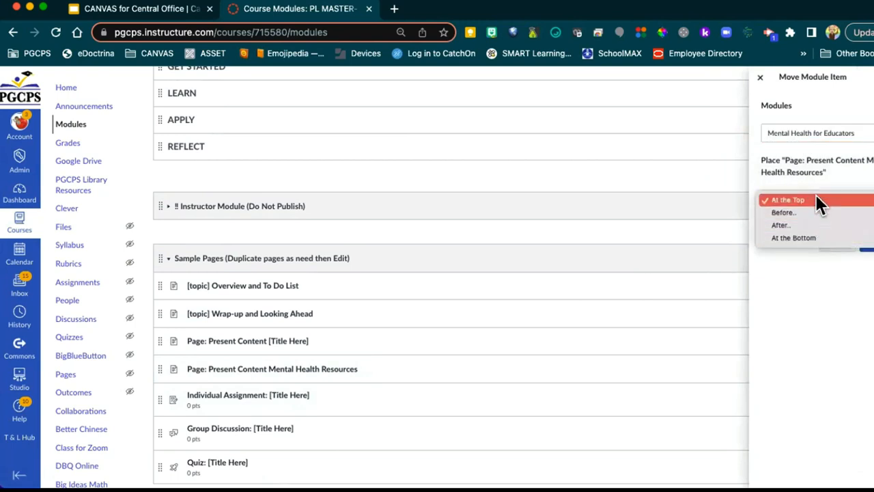
left_click(815, 178)
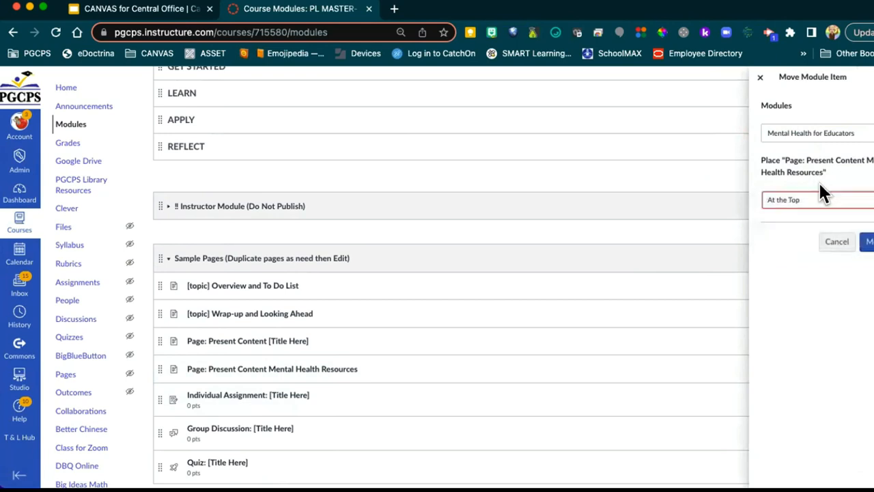
left_click(867, 242)
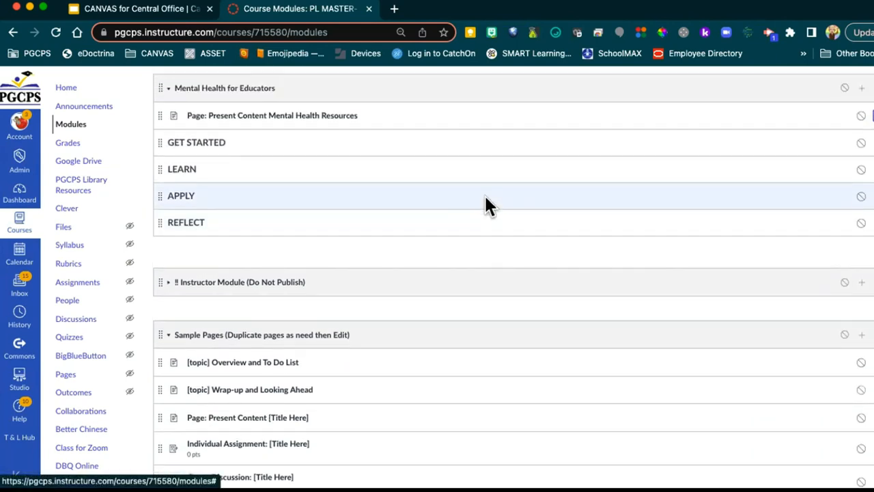
scroll(484, 195, "up", 1)
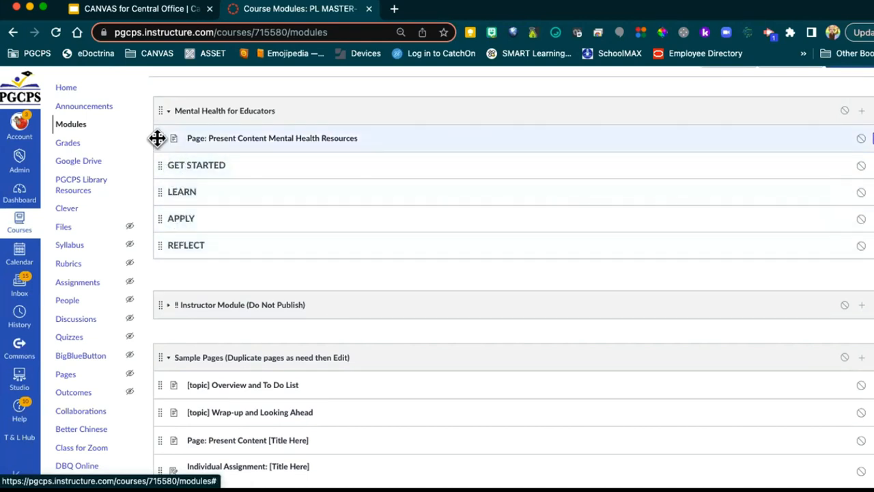
left_click_drag(157, 138, 159, 168)
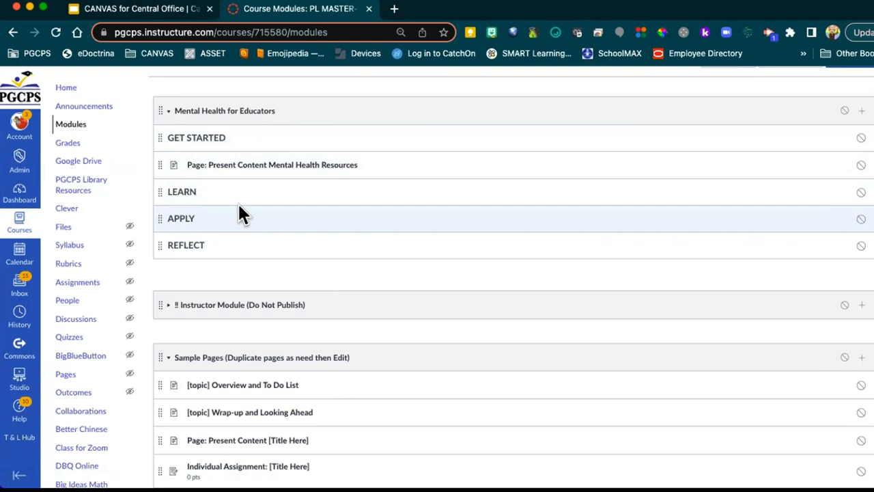
scroll(327, 243, "down", 5)
scroll(324, 243, "down", 3)
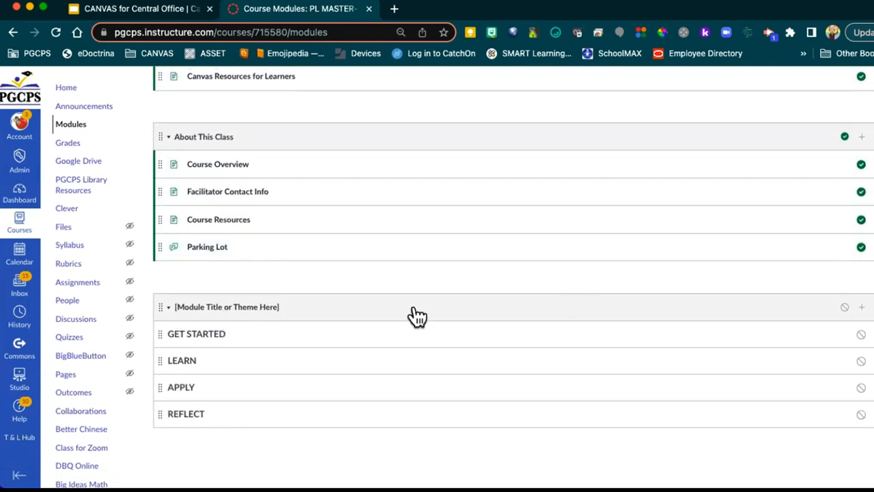
left_click(872, 311)
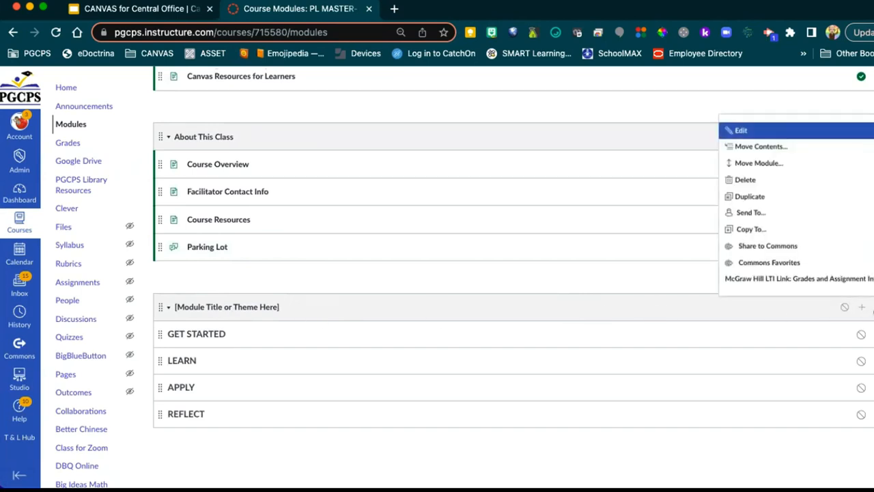
left_click(643, 272)
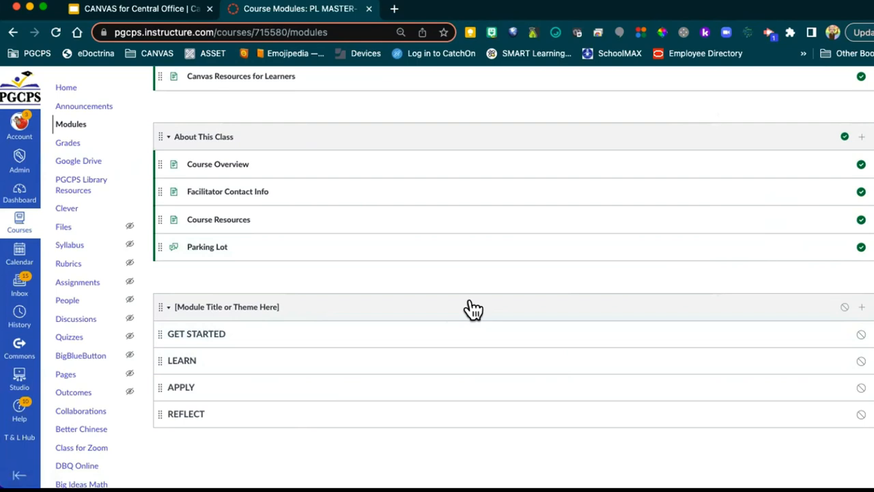
scroll(443, 266, "up", 4)
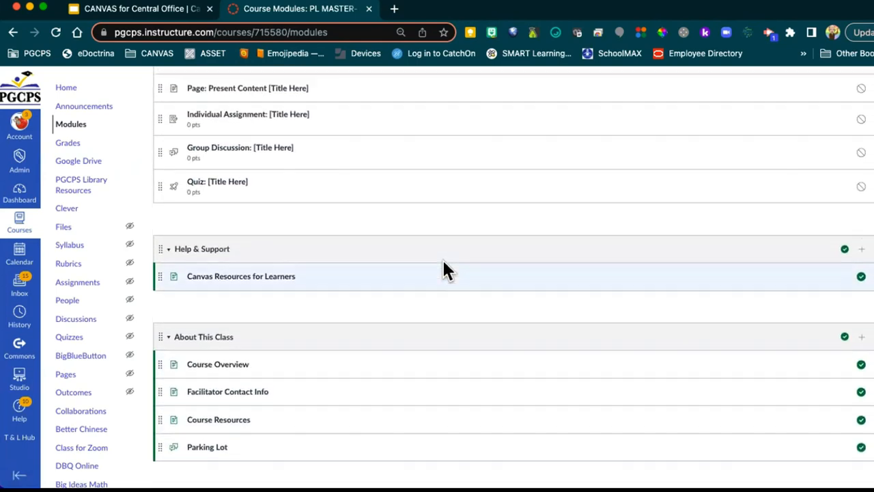
scroll(443, 267, "up", 3)
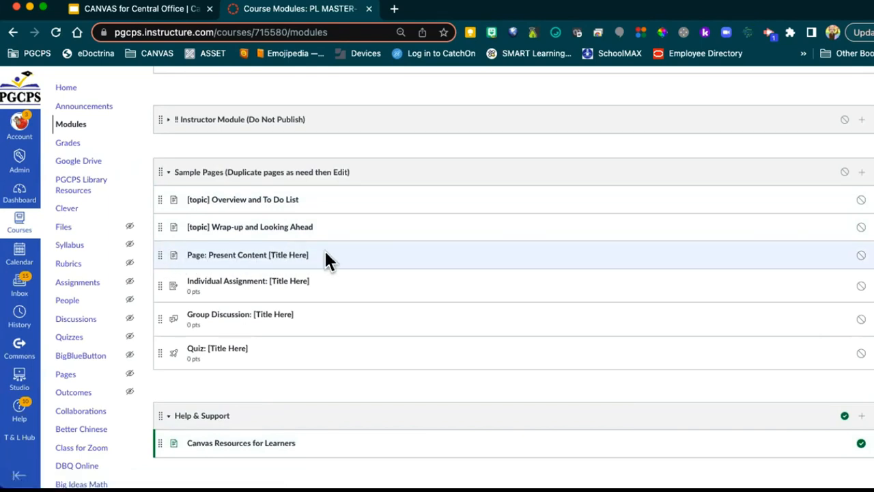
Step: Duplicate the Page: Present Content template, then save its Copy unchanged with Update
left_click(872, 258)
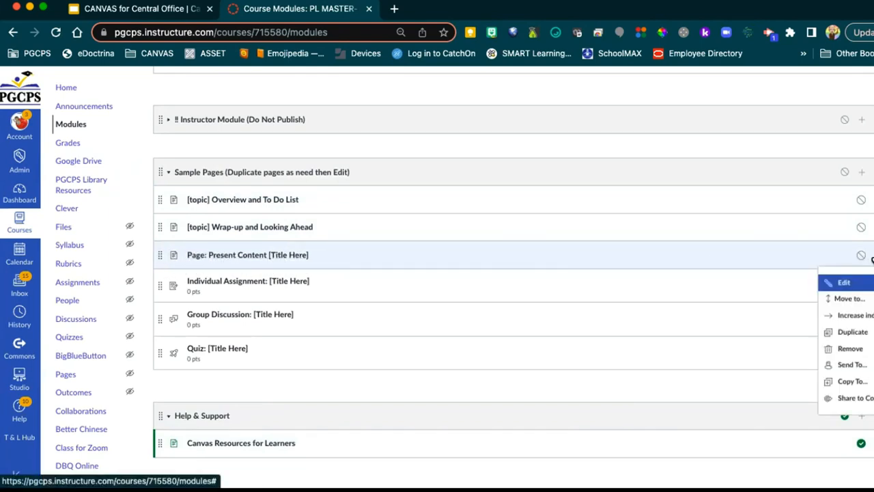
left_click(850, 331)
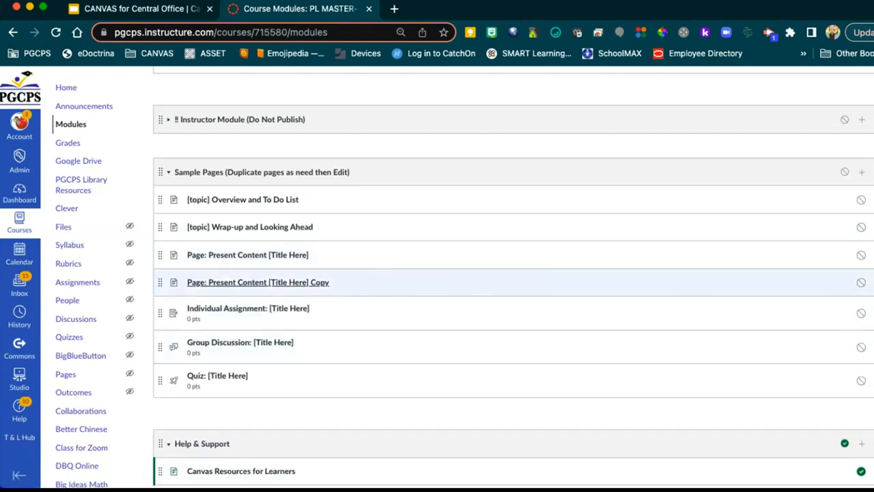
left_click(868, 281)
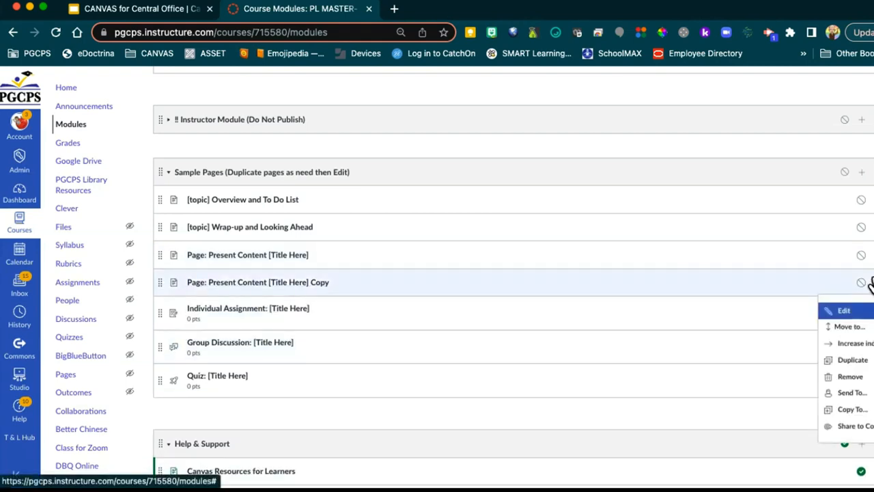
left_click(844, 310)
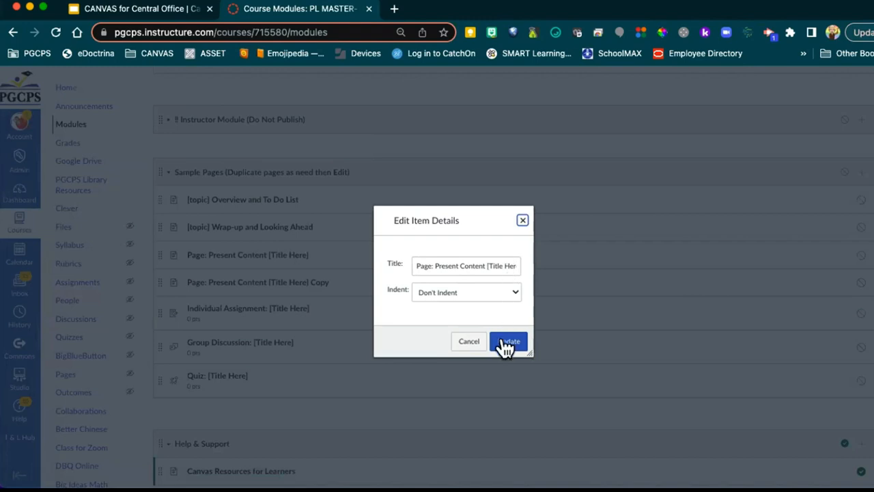
left_click(521, 219)
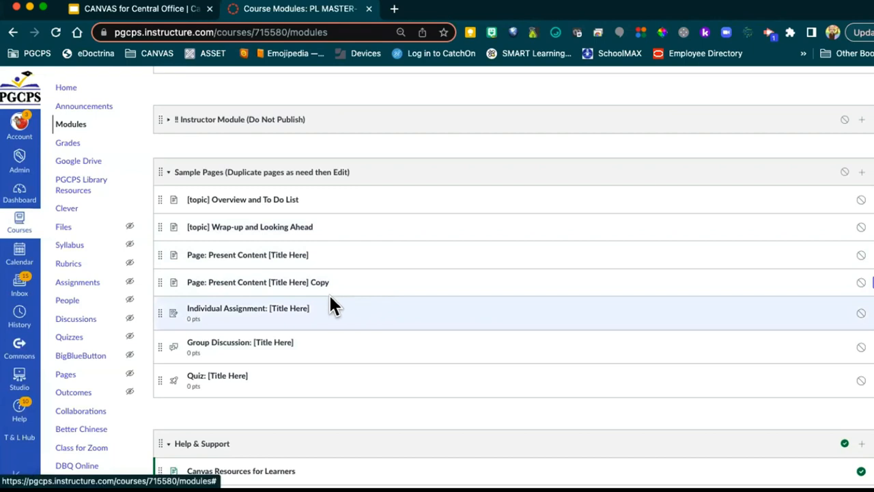
scroll(292, 311, "down", 2)
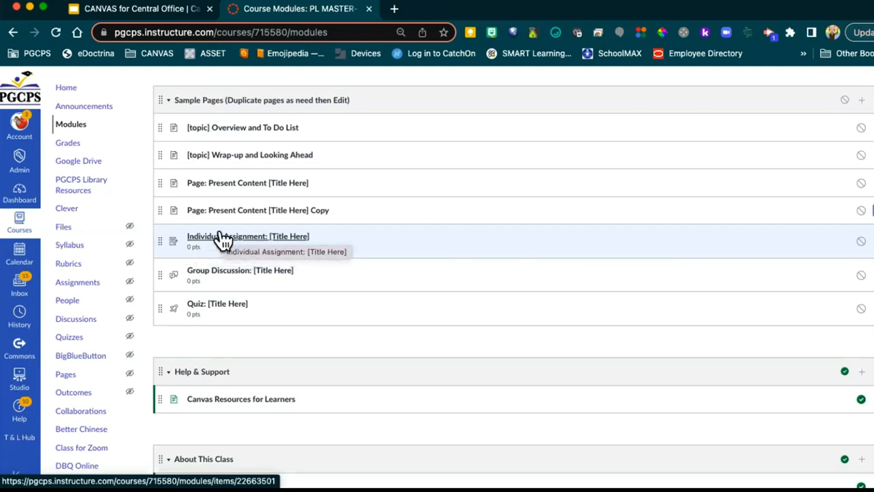
Step: Duplicate Individual Assignment and retitle the copy 'Individual Assignment:Mental Health- Reduce Anxiety', fixing the 'Reducae' typo
left_click(872, 244)
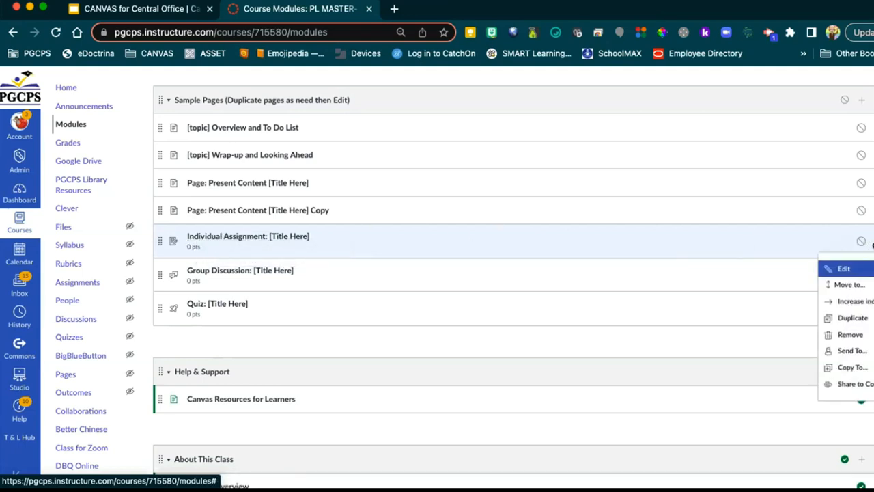
left_click(856, 319)
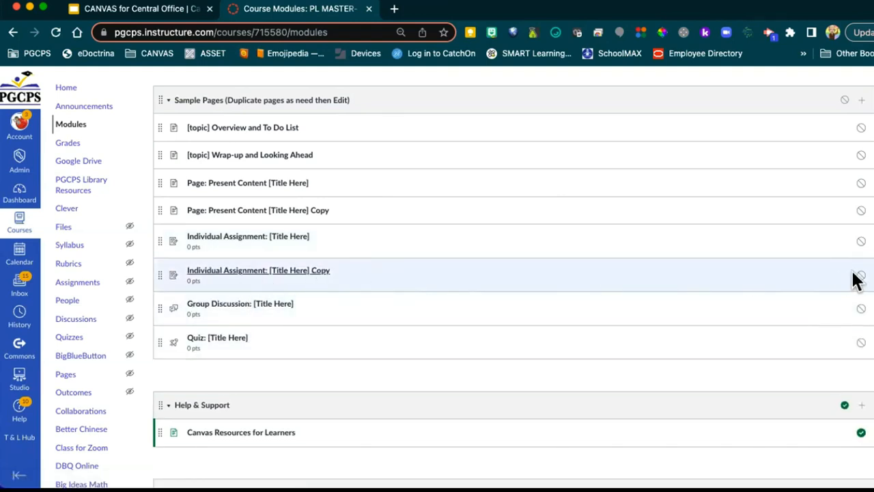
left_click(872, 276)
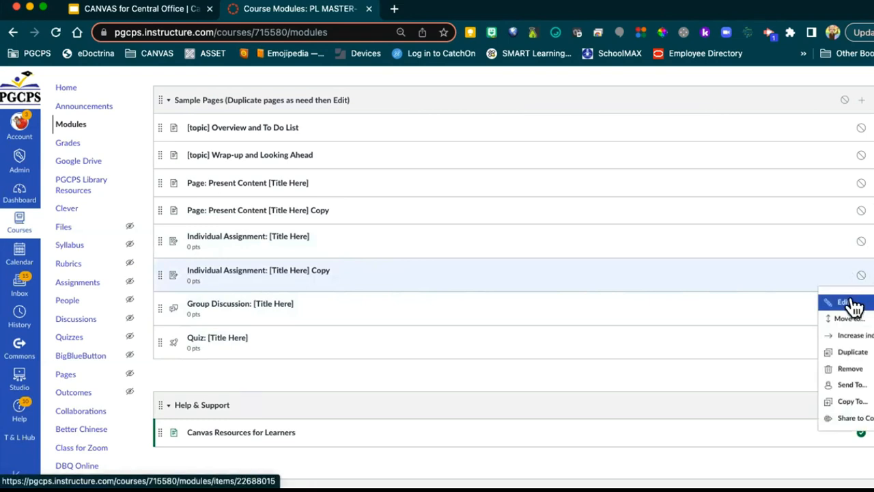
left_click(851, 304)
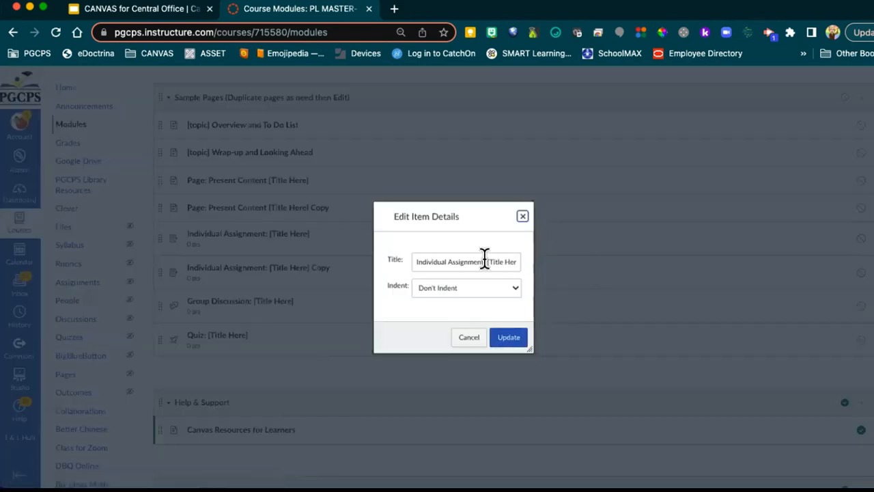
left_click_drag(484, 261, 560, 259)
type("M")
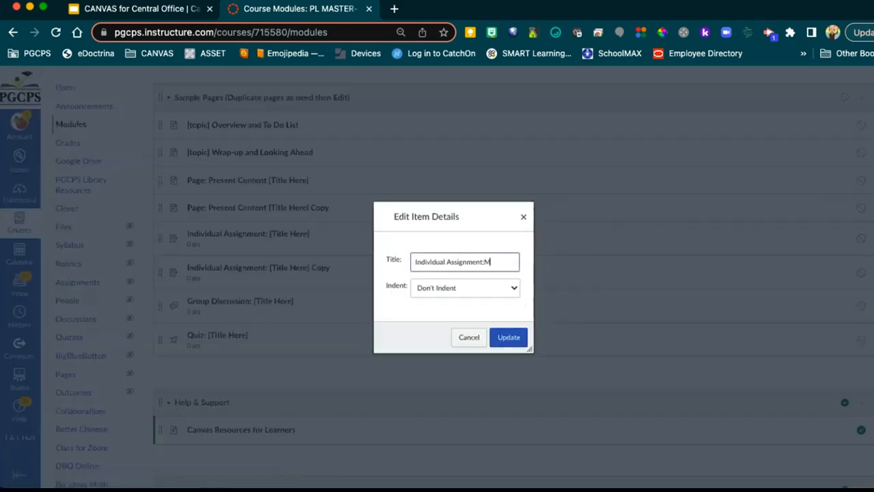
type("ental Hea")
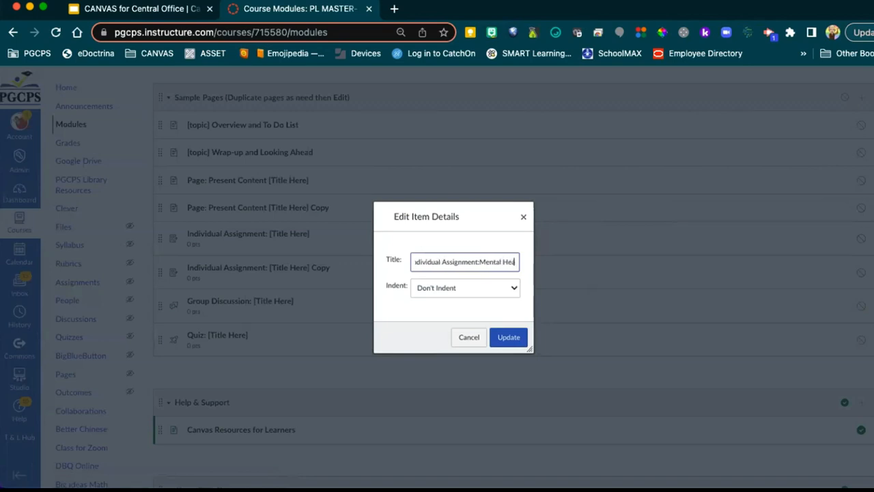
type("lth- Reducae")
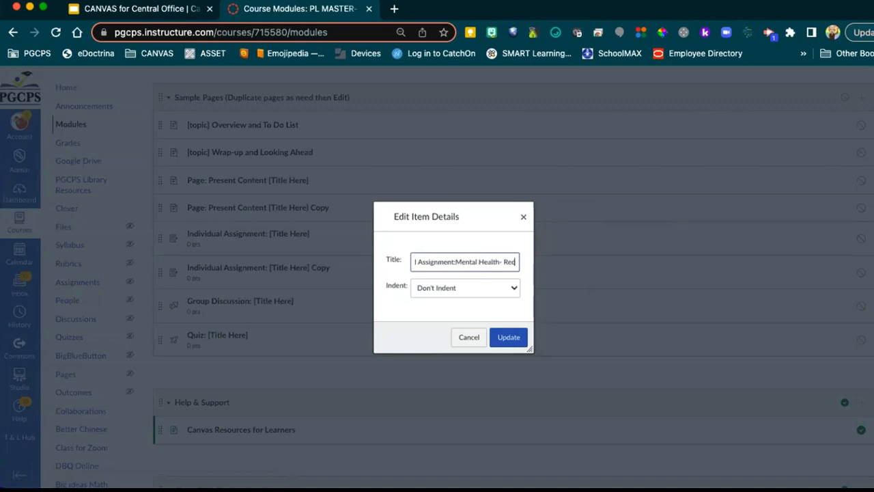
type(" Anxiety")
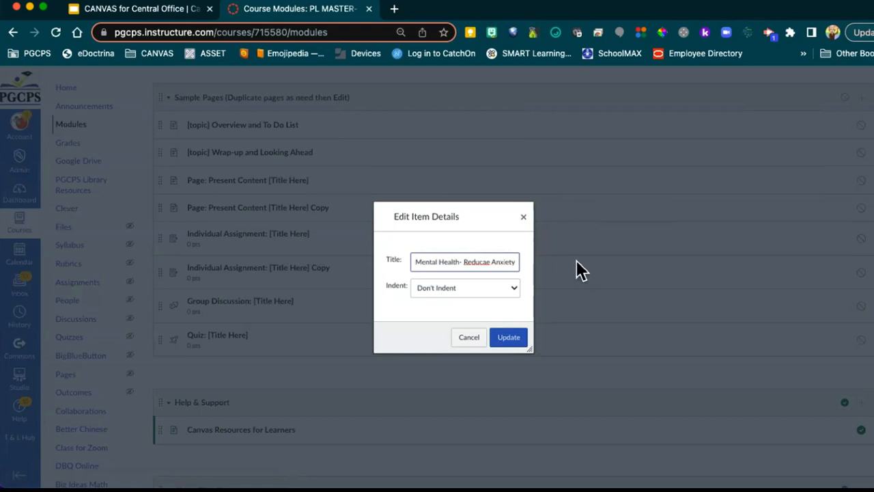
left_click(487, 259)
key("BackSpace")
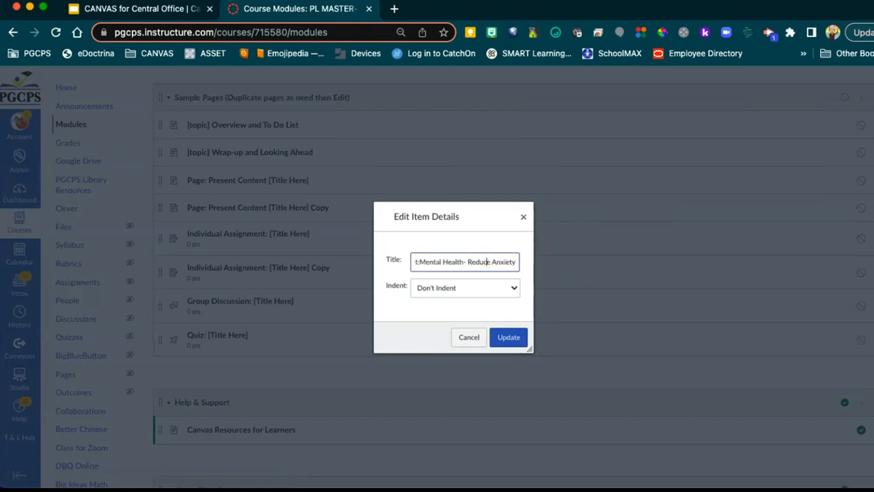
left_click(509, 337)
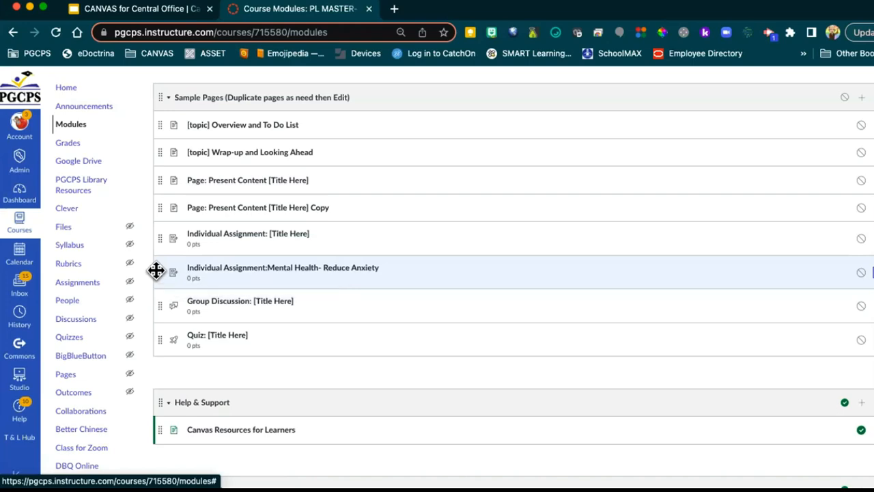
Step: Drag the Reduce Anxiety assignment under LEARN in the Mental Health for Educators module
mouse_move(155, 271)
left_mouse_down()
mouse_move(176, 64)
mouse_move(190, 267)
left_mouse_up()
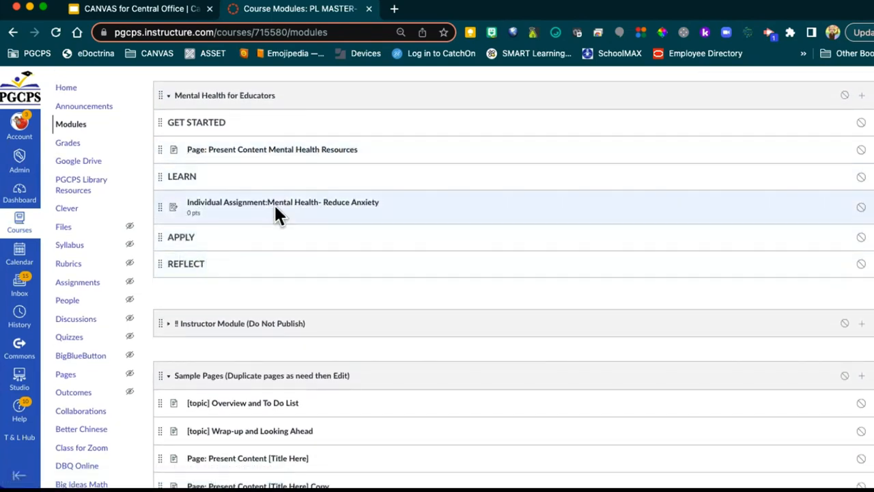
Step: Switch to the CANVAS for Central Office Google Slides presentation
left_click(154, 12)
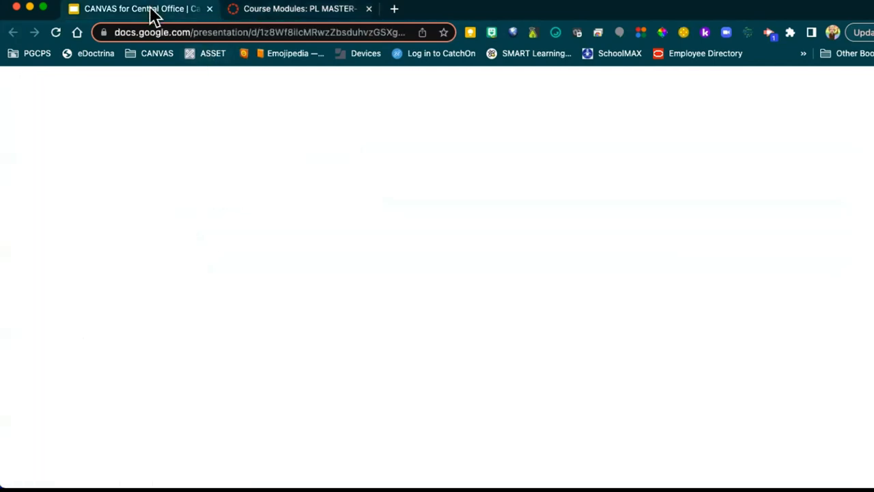
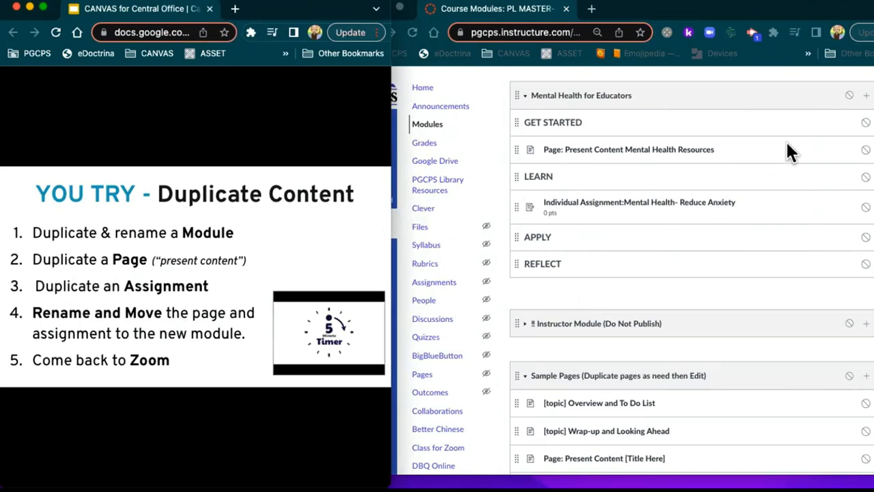
Step: Remove the Present Content Mental Health Resources page and the Reduce Anxiety assignment from the module
left_click(872, 149)
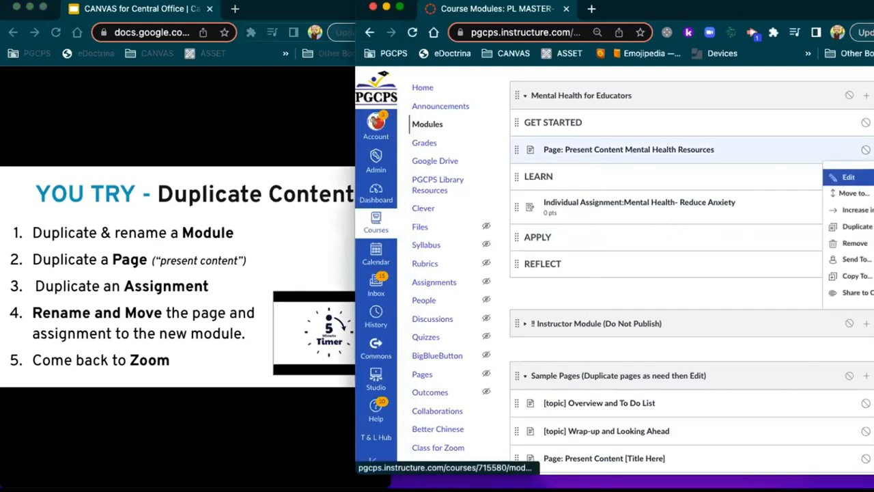
left_click(853, 243)
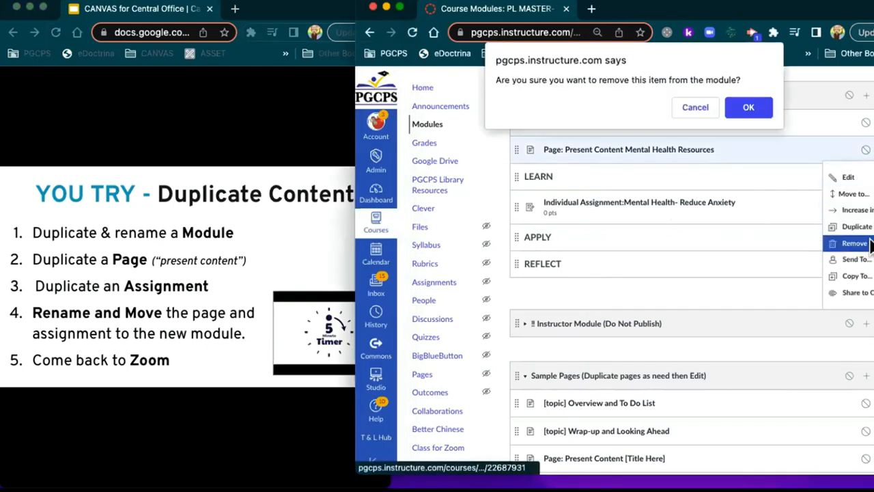
left_click(754, 103)
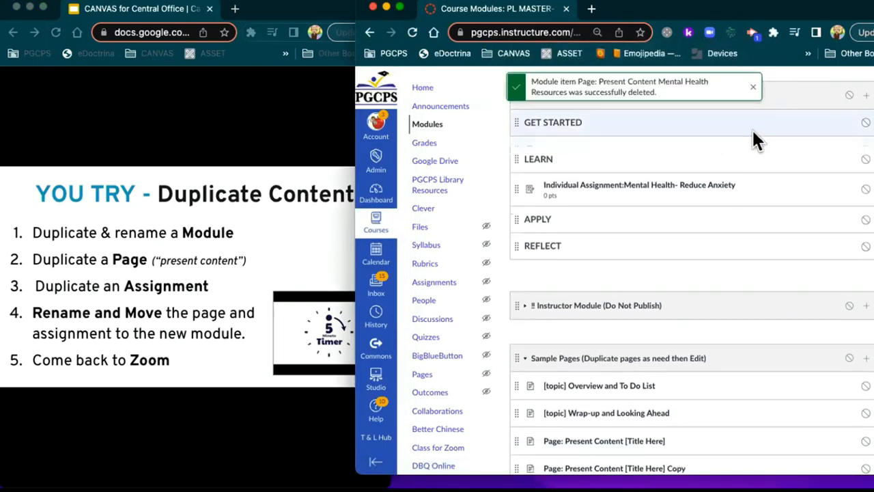
left_click(865, 179)
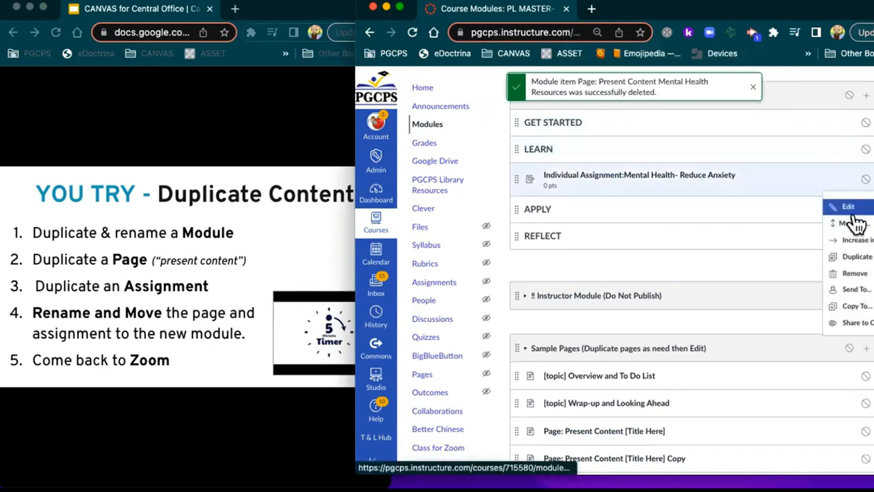
left_click(855, 273)
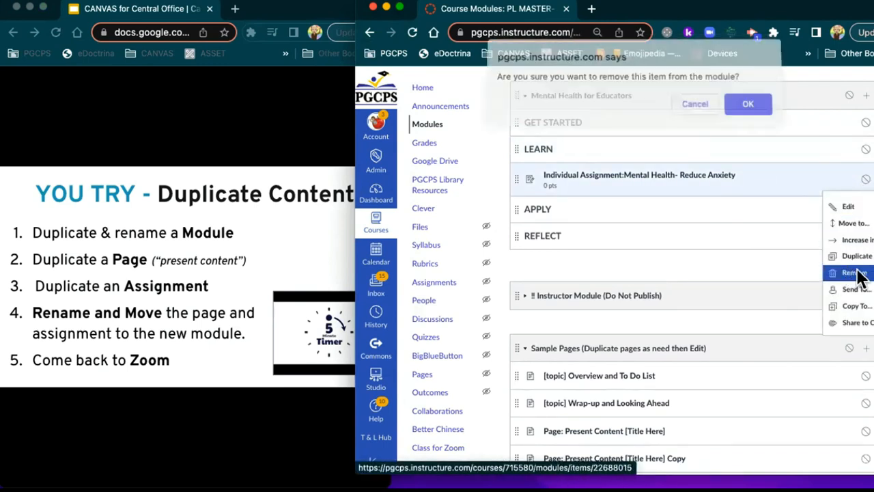
left_click(747, 104)
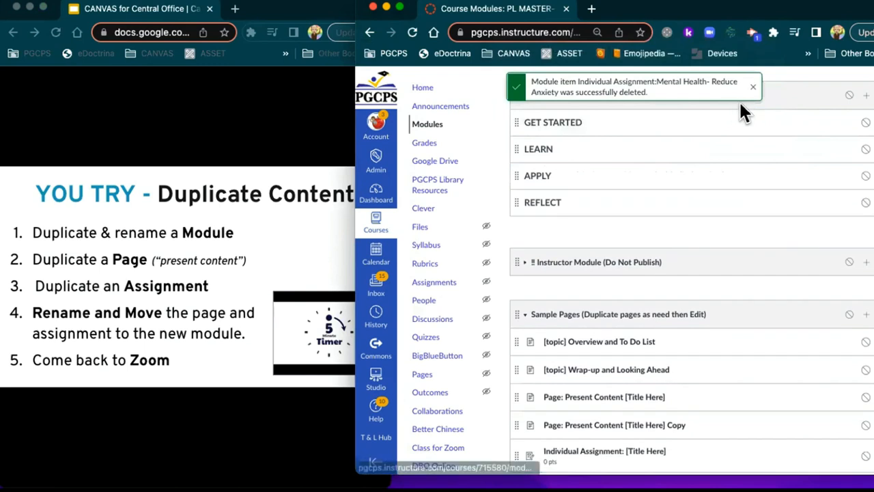
Step: Delete the Mental Health for Educators module
scroll(683, 130, "up", 2)
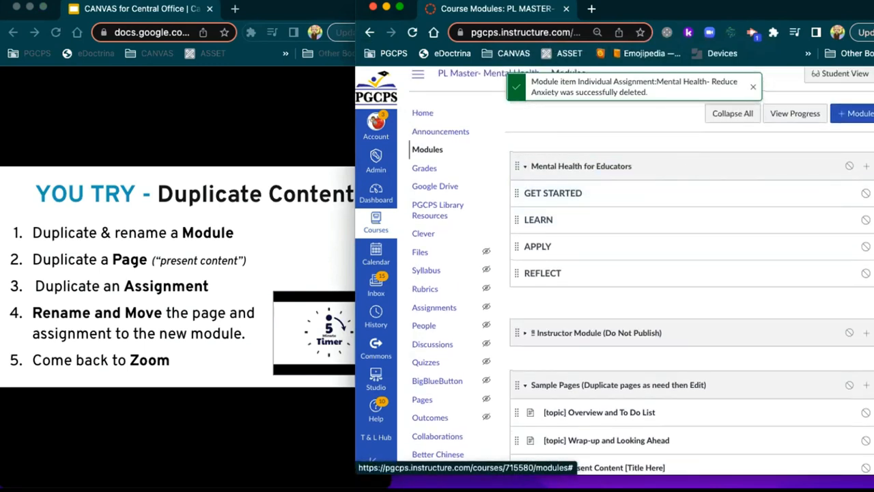
left_click(868, 166)
left_click(768, 250)
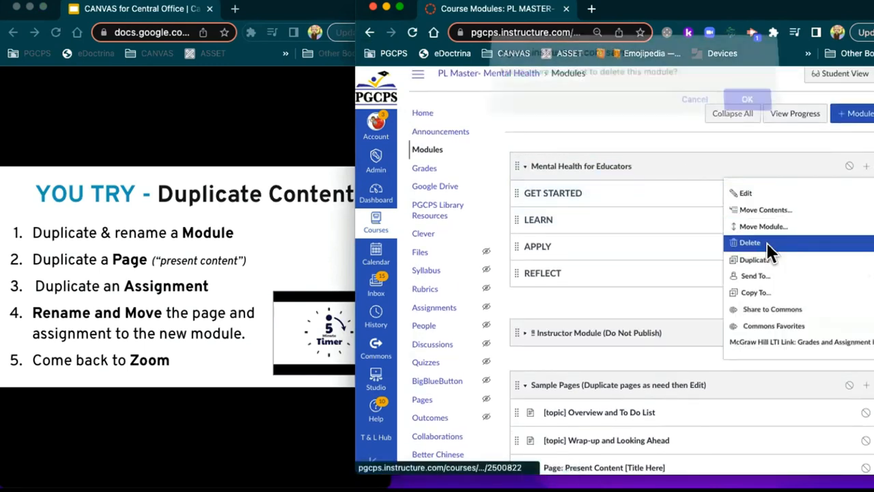
left_click(745, 109)
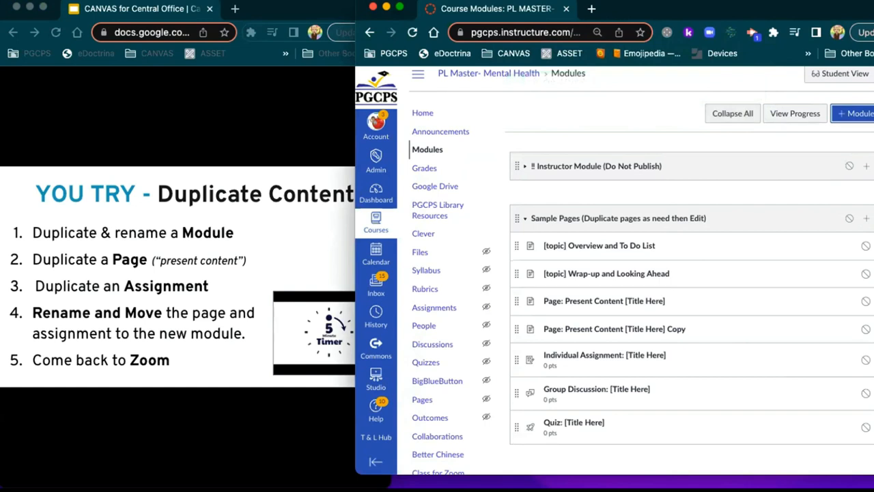
Step: Duplicate the template module
scroll(741, 166, "down", 10)
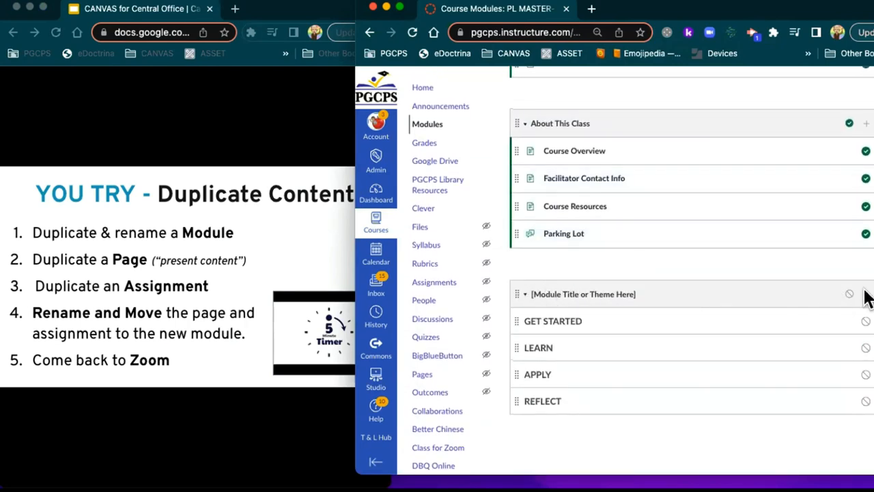
left_click(873, 123)
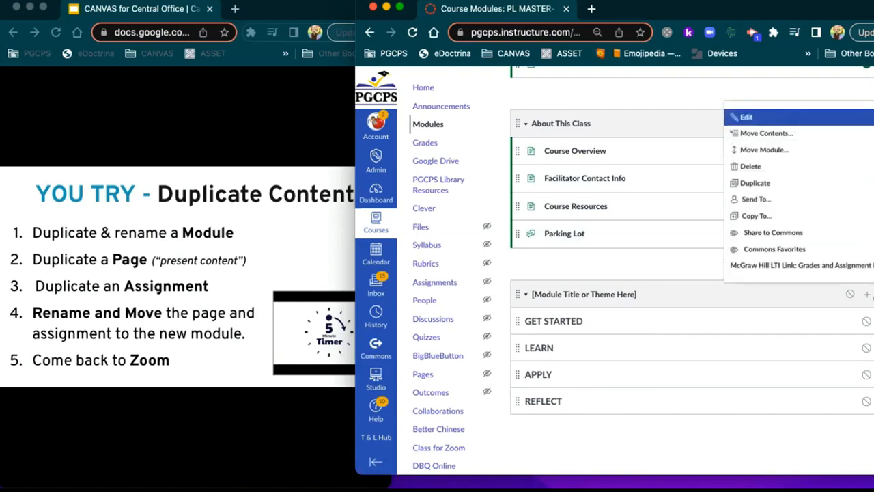
left_click(784, 183)
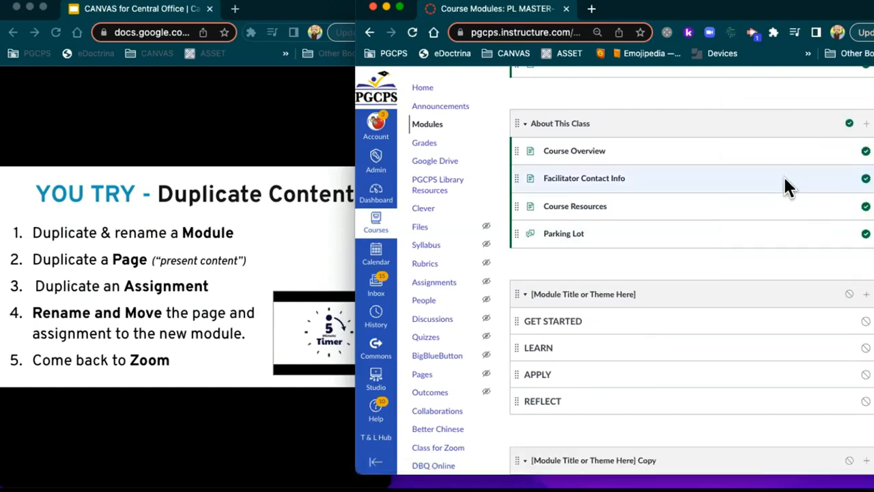
Step: Rename the copied module 'Mental Health Resources' and drag it above the Instructor Module
scroll(713, 230, "down", 5)
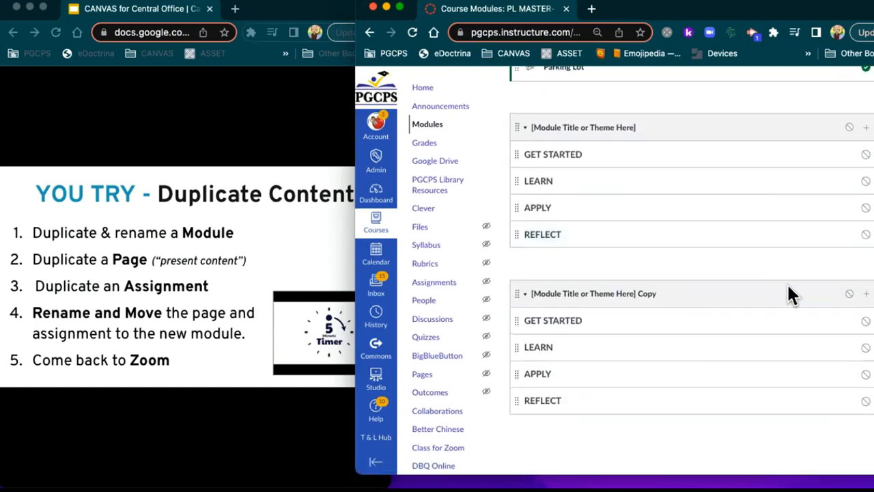
left_click(872, 127)
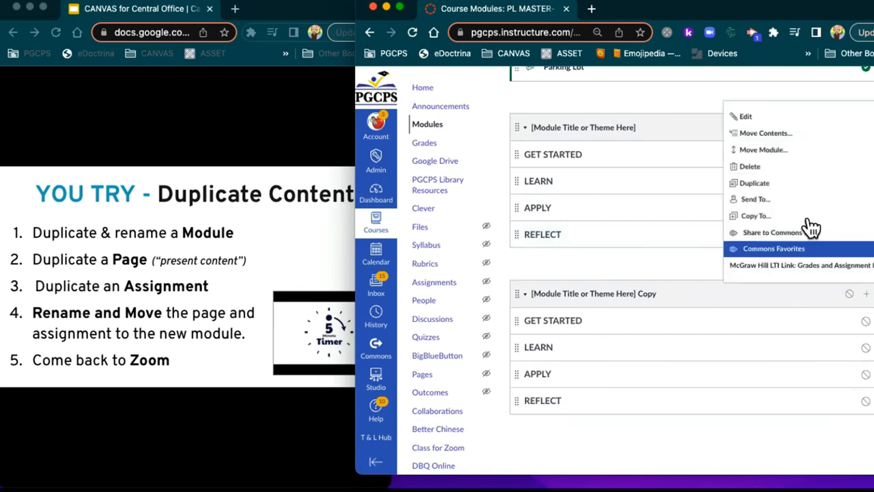
left_click(749, 118)
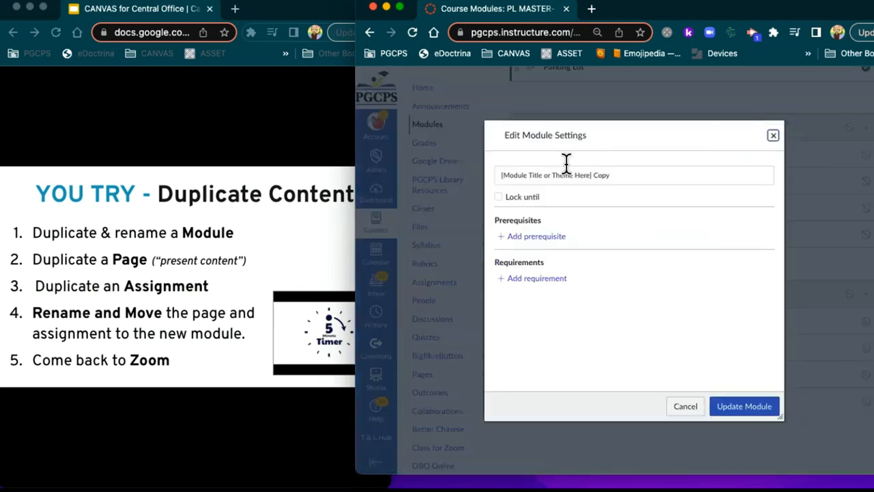
triple_click(544, 175)
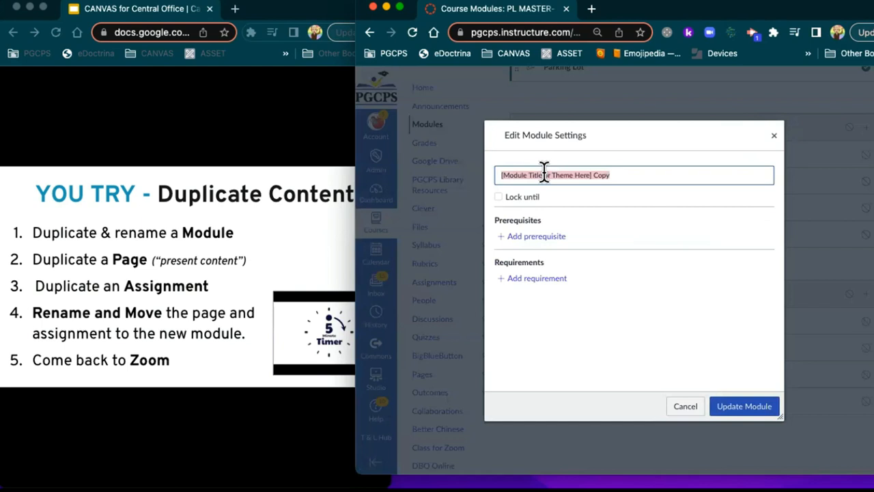
type("Mental Heal")
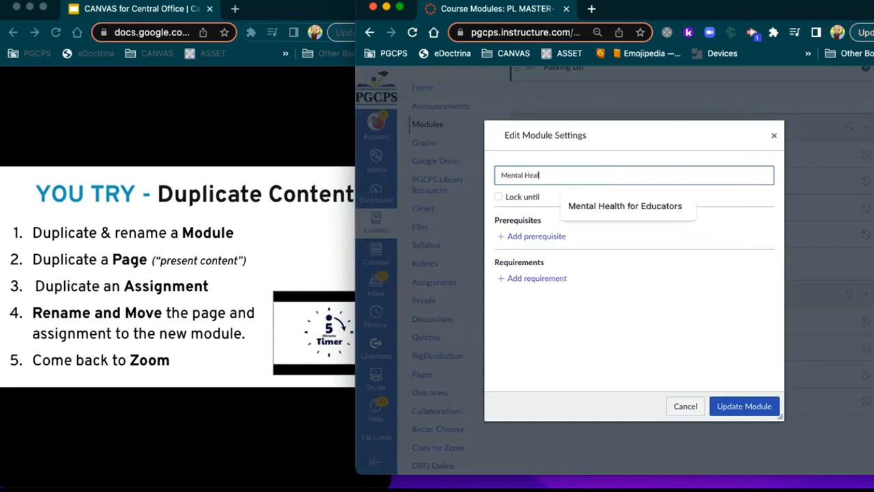
type("th Resourc")
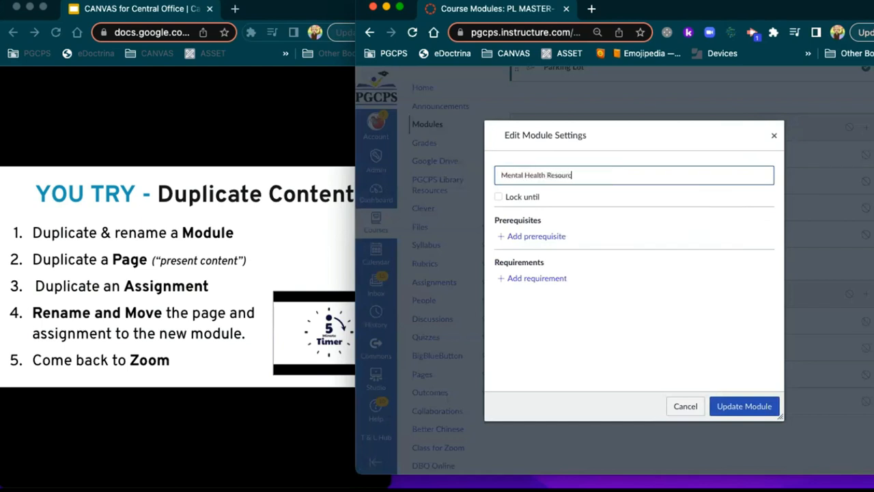
type("es")
left_click(743, 408)
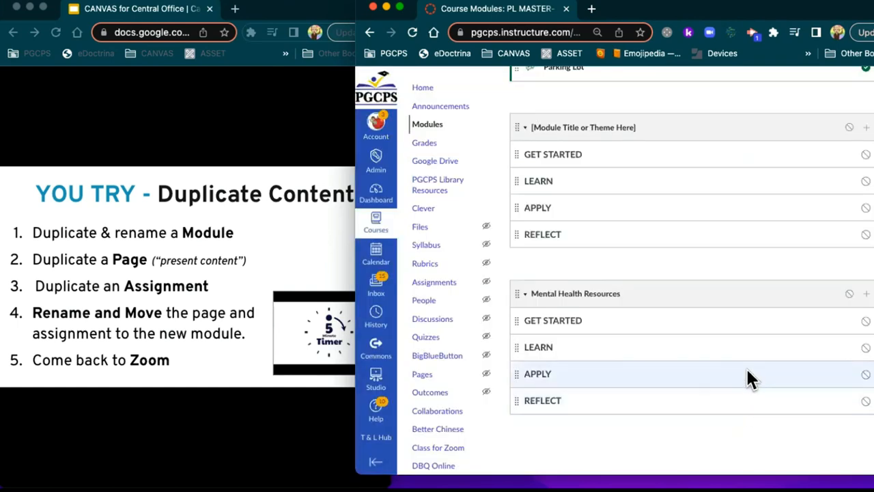
mouse_move(513, 290)
left_mouse_down()
mouse_move(523, 182)
mouse_move(518, 55)
mouse_move(531, 198)
mouse_move(525, 75)
mouse_move(529, 189)
mouse_move(537, 68)
mouse_move(539, 183)
left_mouse_up()
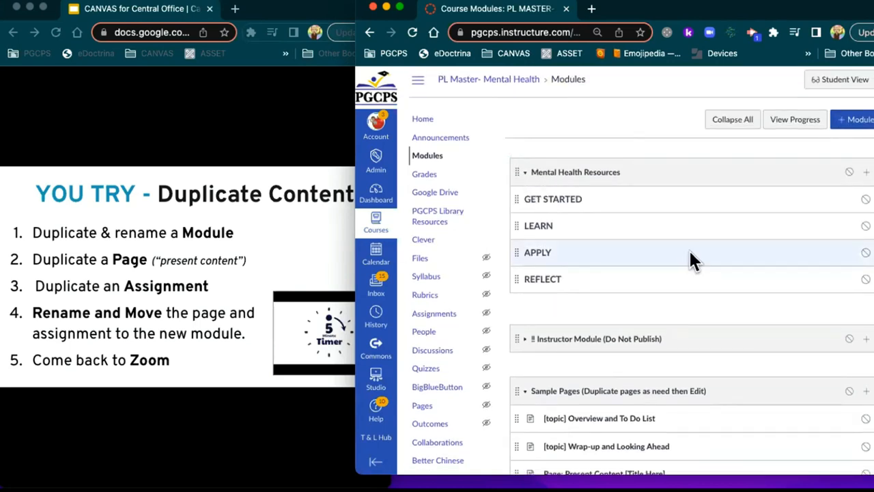
Step: Remove the extra 'Present Content [Title Here] Copy' page from the module
scroll(688, 259, "down", 2)
scroll(690, 258, "down", 1)
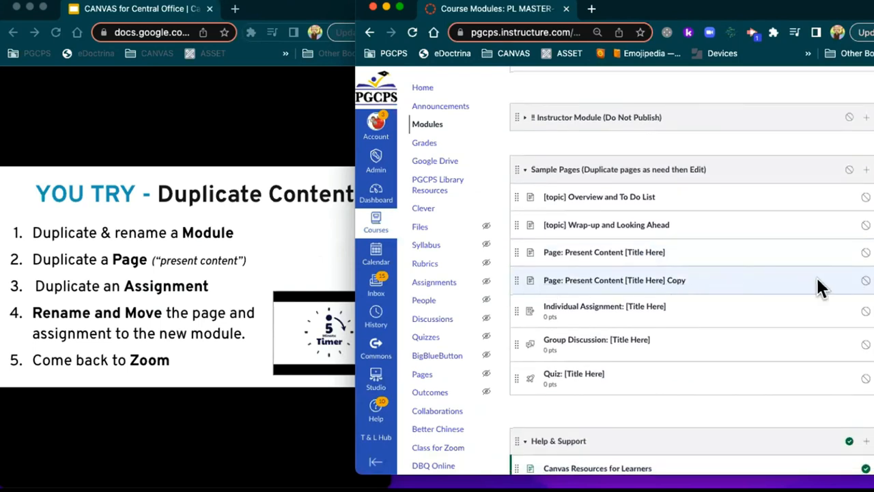
left_click(870, 280)
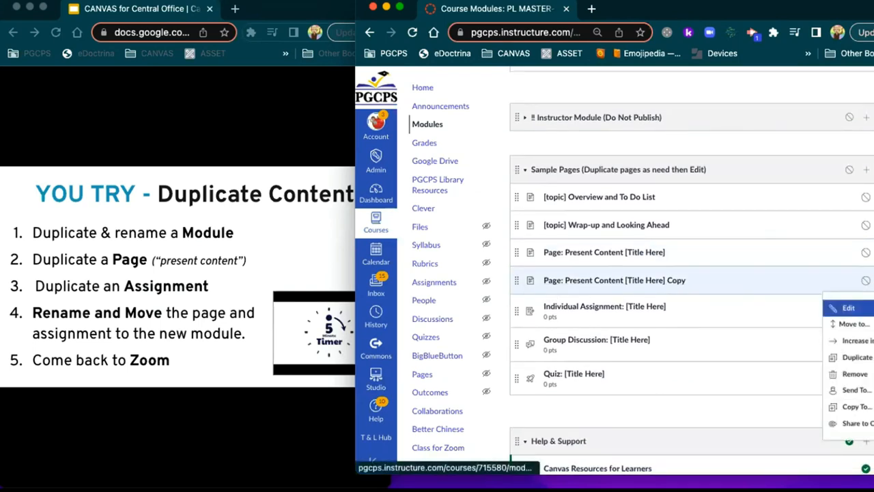
left_click(864, 372)
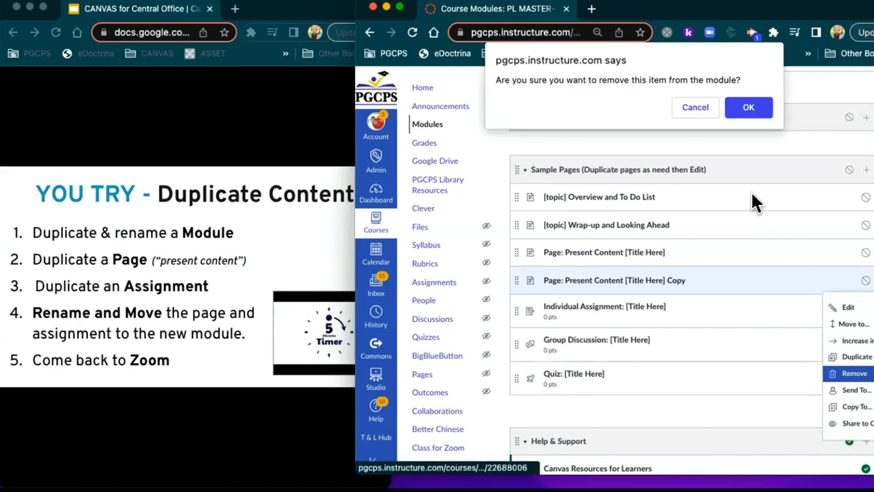
left_click(747, 108)
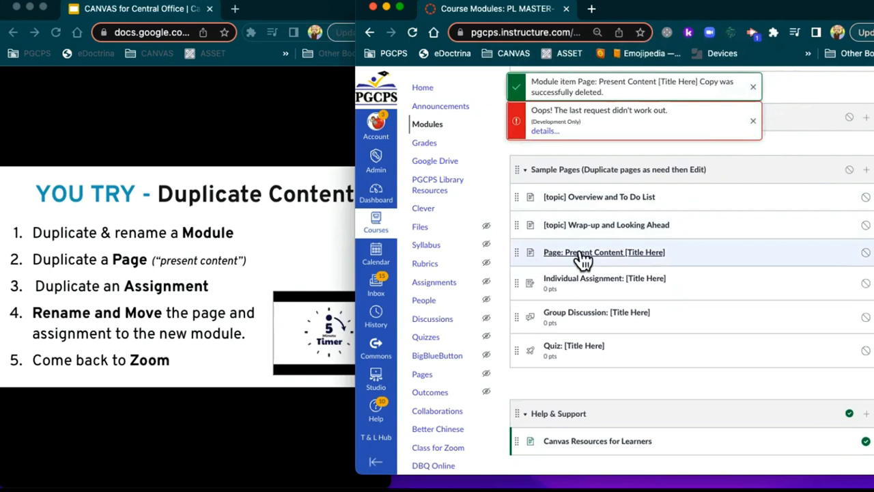
Step: Duplicate the Present Content page, retitle it 'Present Content Mental Health Resources', and drag it up
left_click(868, 252)
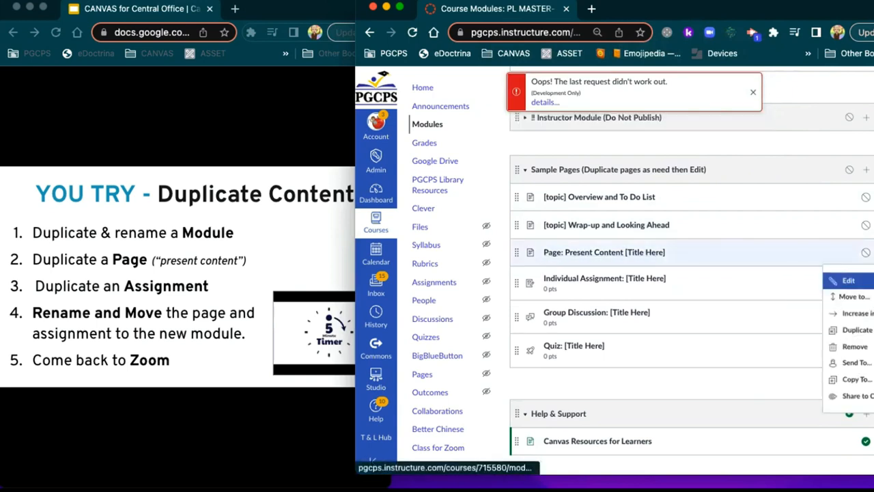
left_click(855, 330)
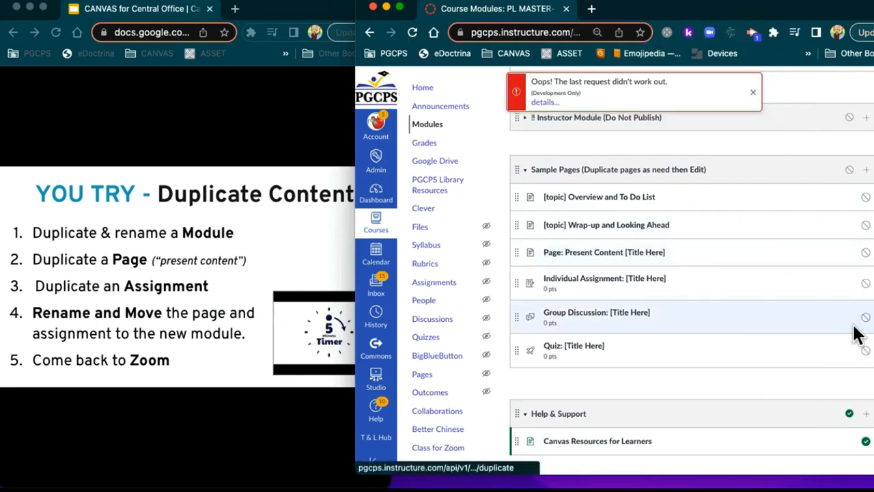
left_click(863, 281)
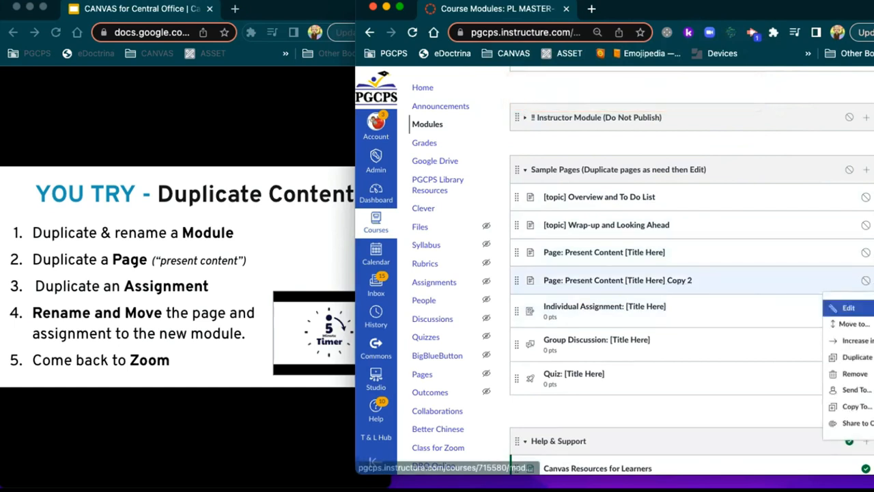
left_click(862, 306)
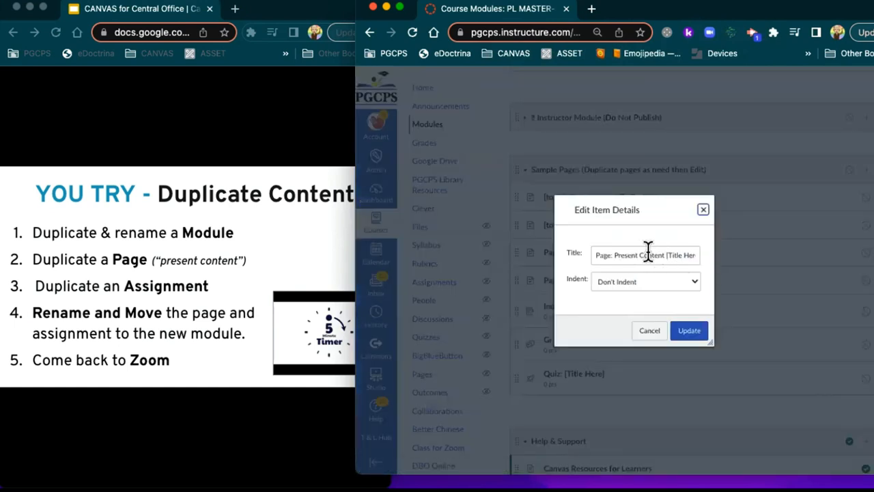
left_click_drag(665, 254, 760, 266)
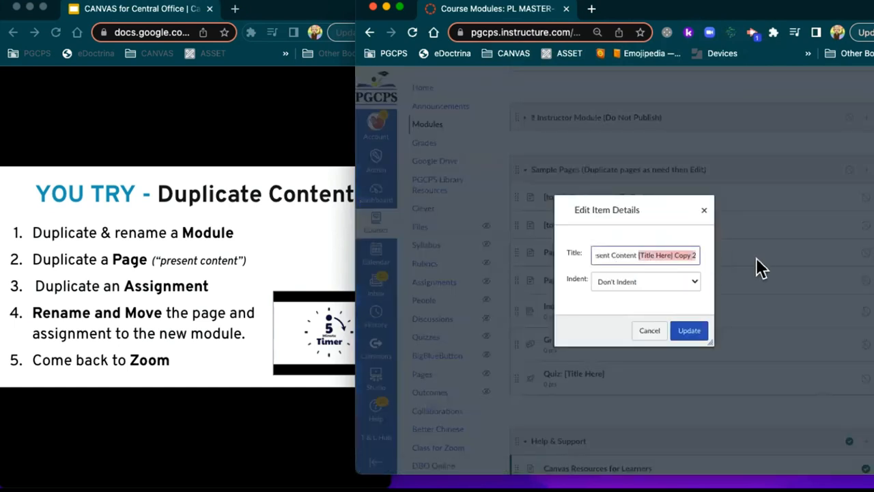
type("M")
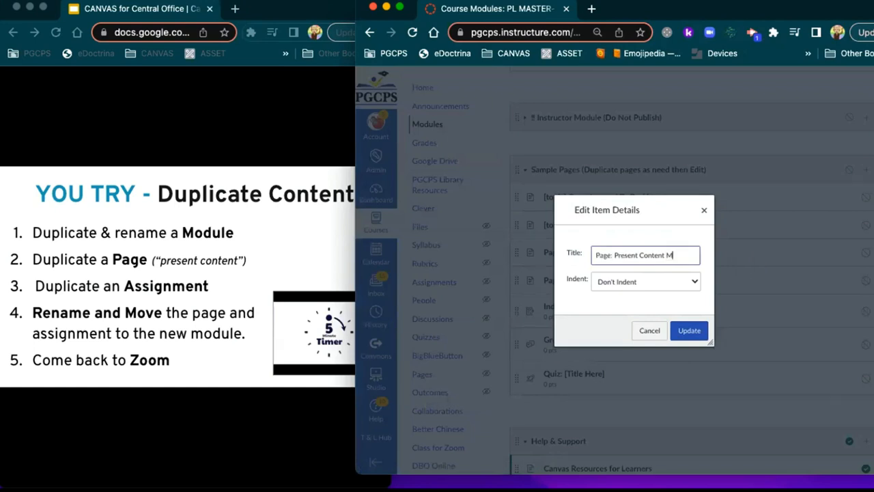
type("ental Heal")
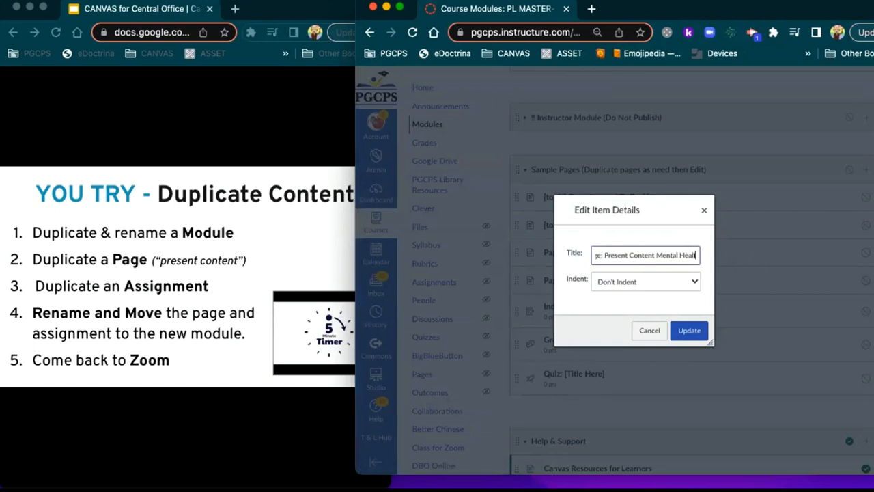
type("th Resources")
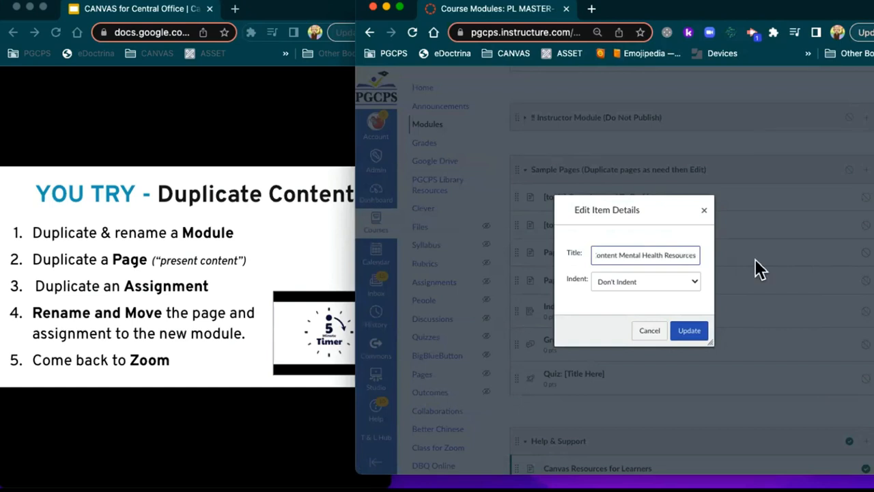
left_click(686, 331)
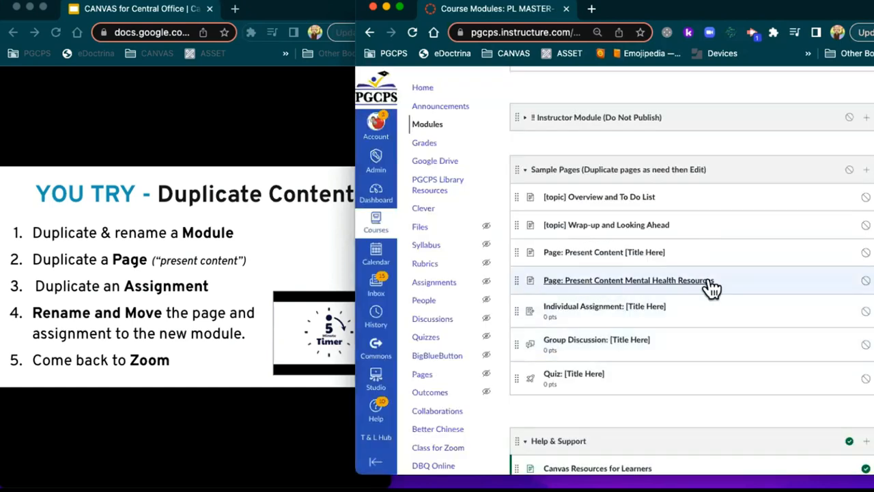
mouse_move(514, 278)
left_mouse_down()
mouse_move(515, 61)
mouse_move(548, 234)
left_mouse_up()
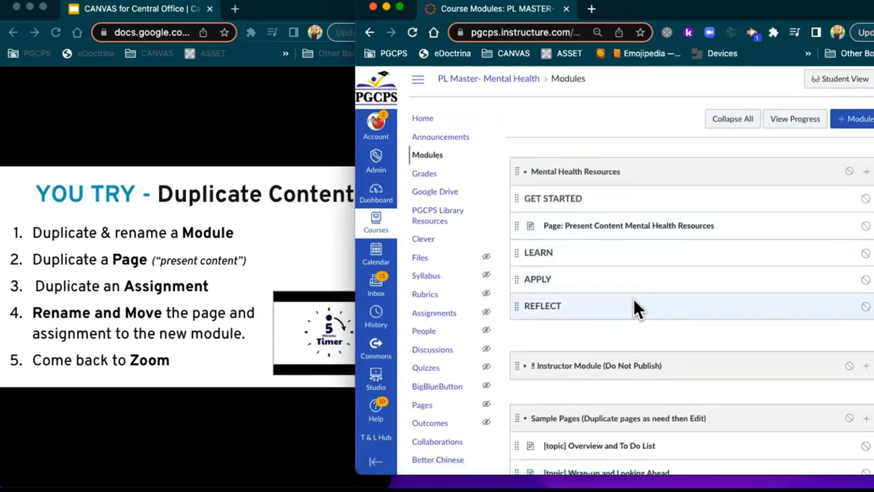
Step: Duplicate Individual Assignment, retitle the copy 'Reducae Anxiety', and drag it under LEARN in Mental Health Resources
scroll(634, 307, "down", 5)
scroll(634, 307, "down", 1)
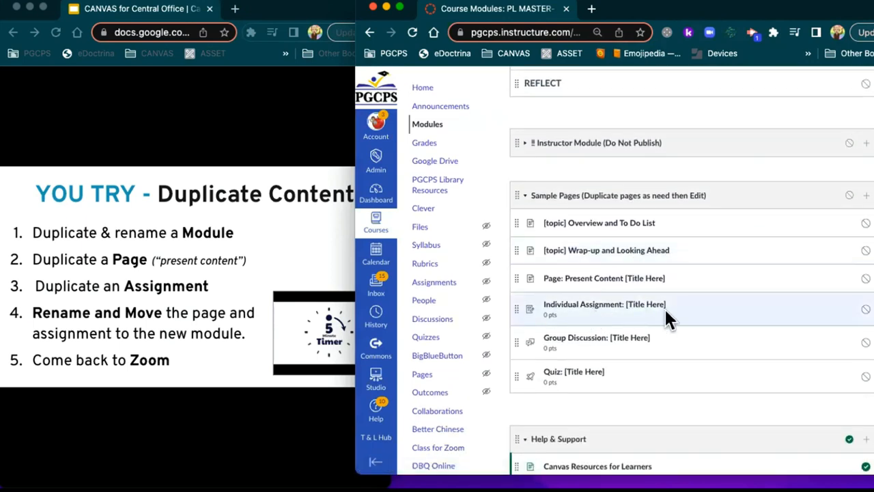
left_click(870, 308)
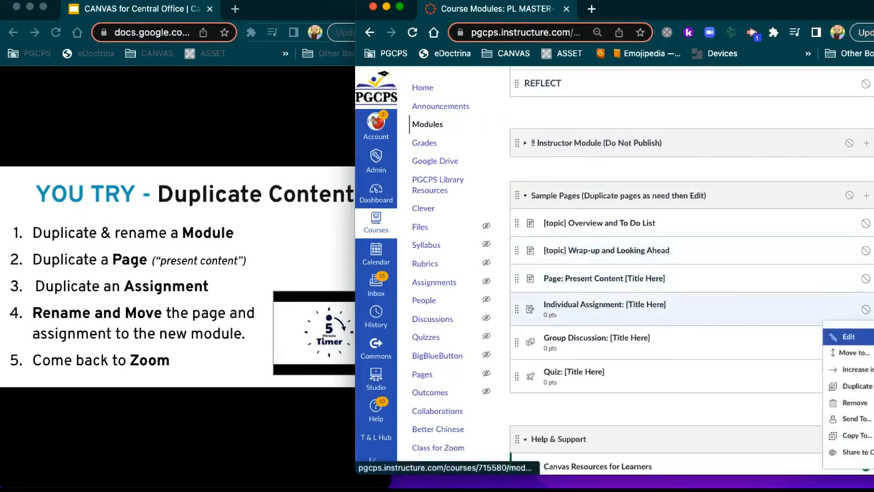
left_click(856, 385)
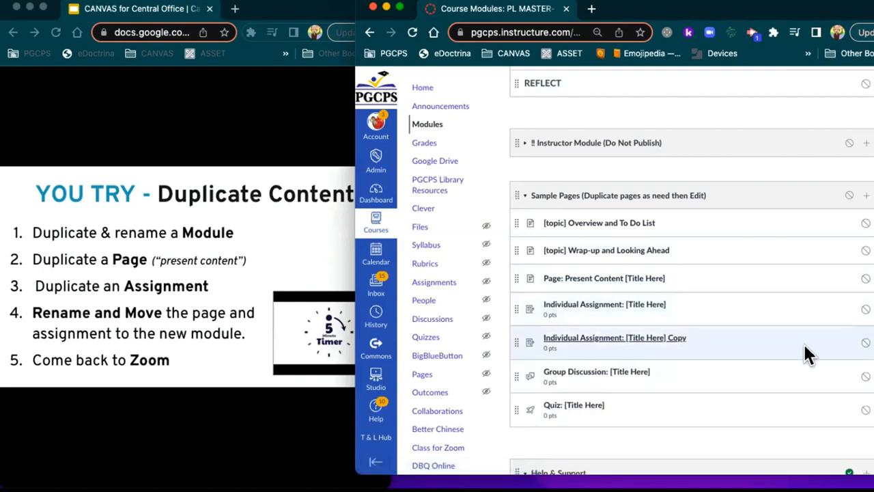
left_click(870, 342)
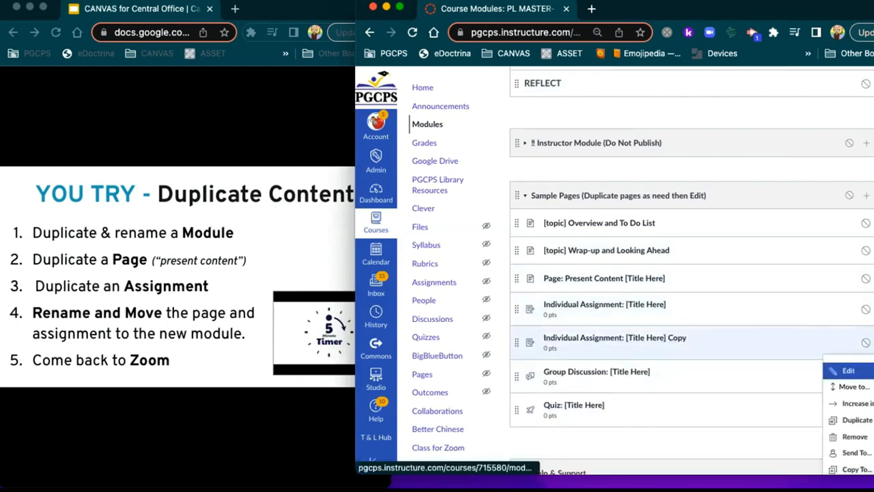
left_click(862, 370)
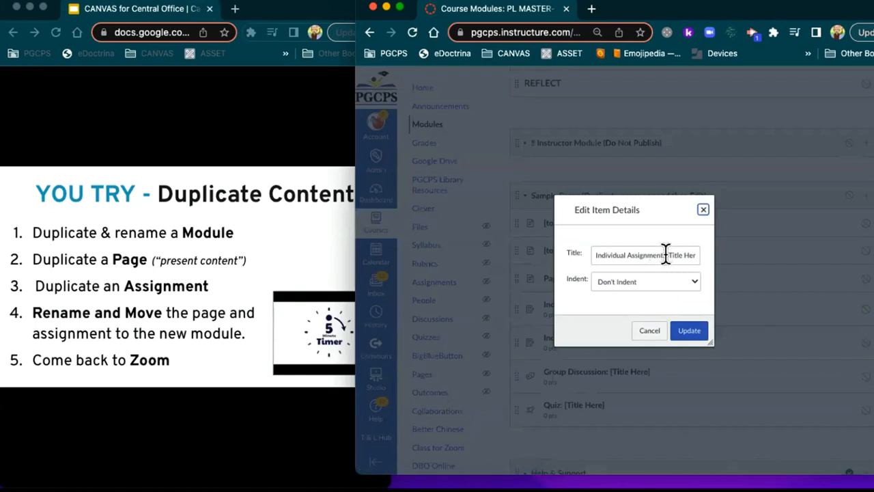
left_click_drag(668, 253, 751, 266)
type("Red")
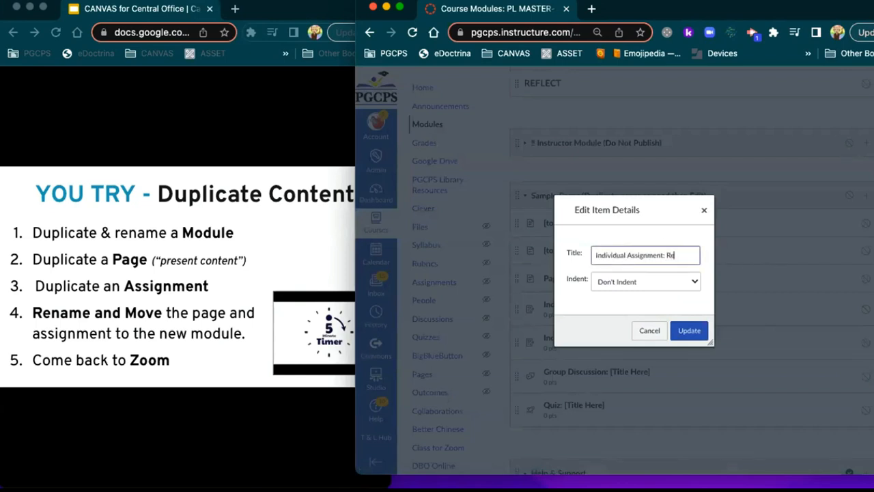
type("uca")
type("e Anxiety")
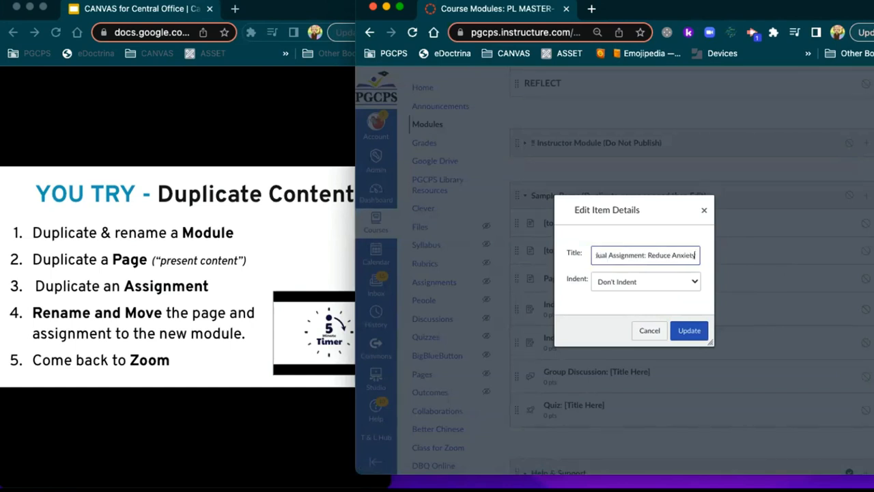
left_click(679, 331)
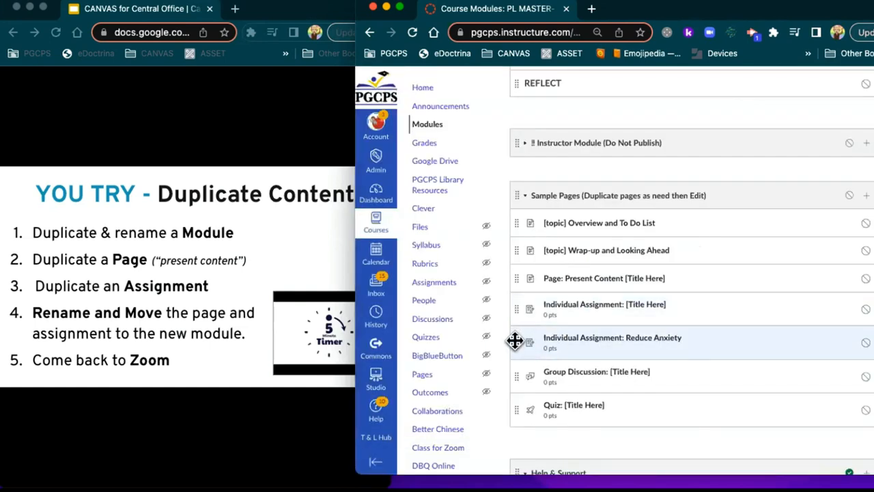
mouse_move(515, 341)
left_mouse_down()
mouse_move(530, 230)
mouse_move(529, 68)
mouse_move(544, 270)
left_mouse_up()
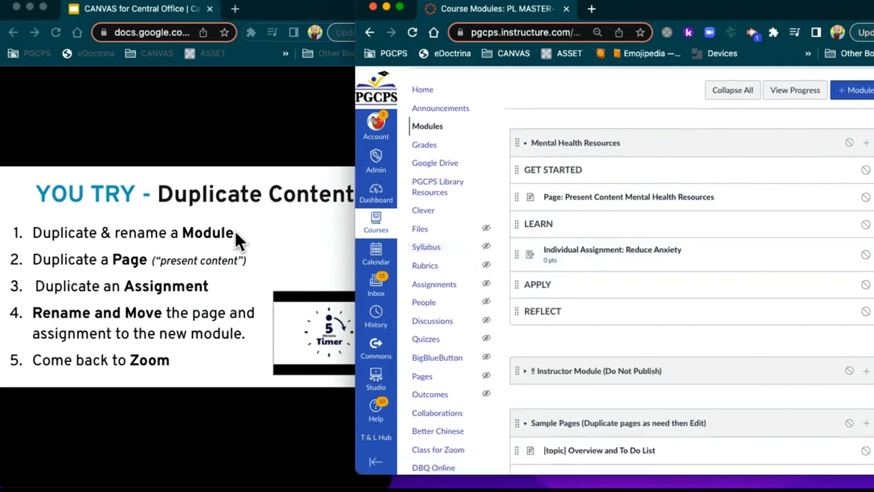
Step: Bring the Google Slides presentation window in front of Canvas
left_click(263, 137)
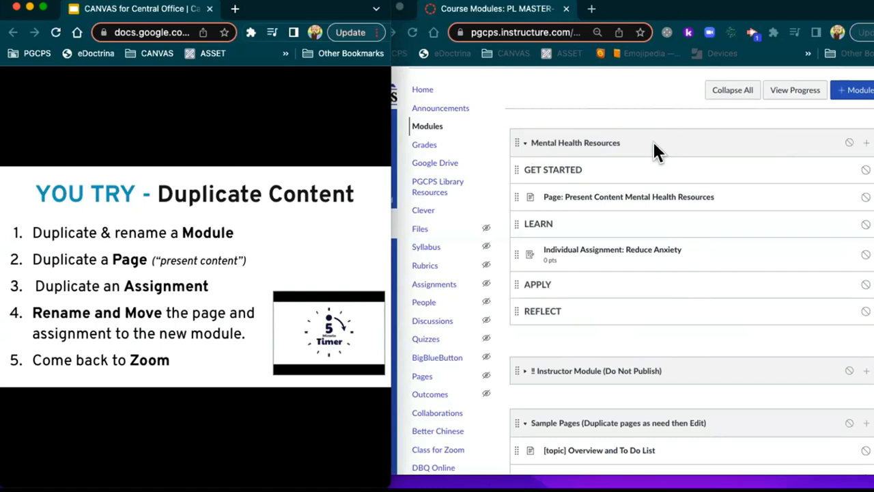
Step: Back in the Canvas modules window, duplicate the Present Content page
scroll(637, 224, "down", 5)
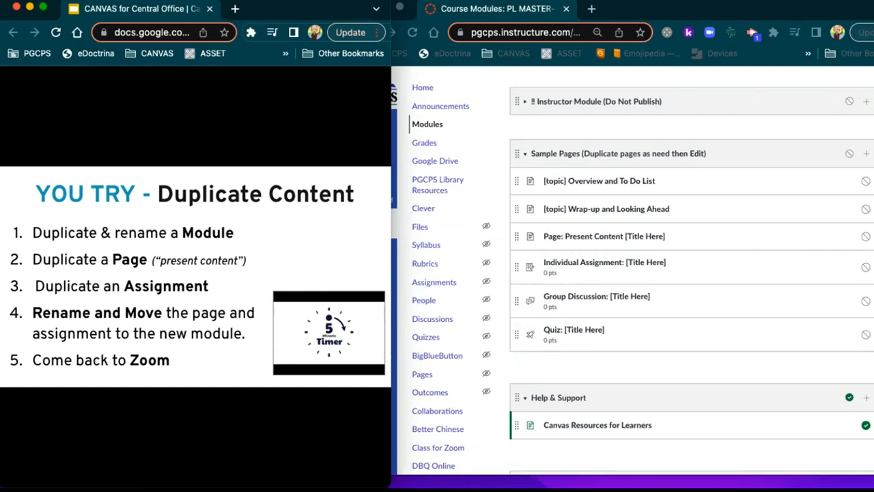
left_click(873, 236)
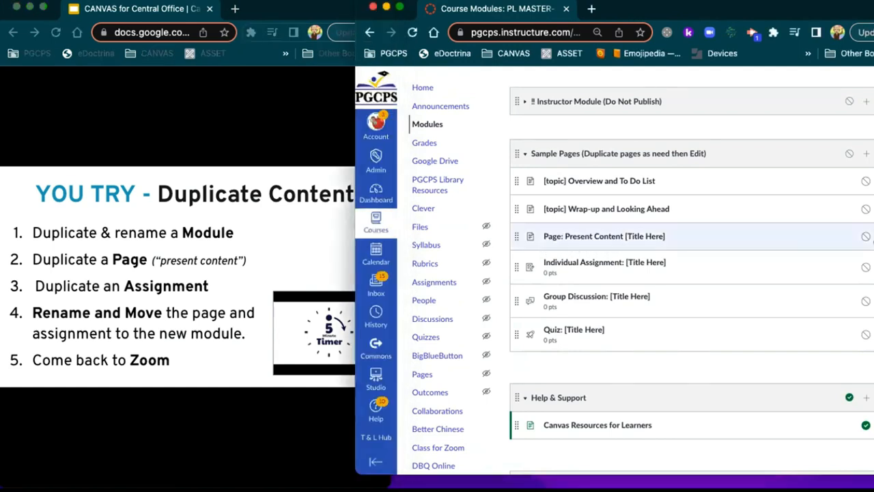
left_click(873, 236)
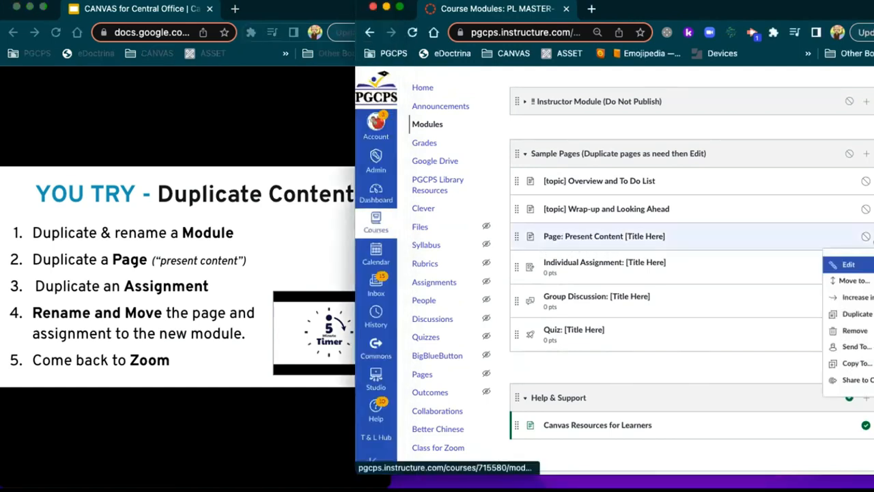
left_click(851, 314)
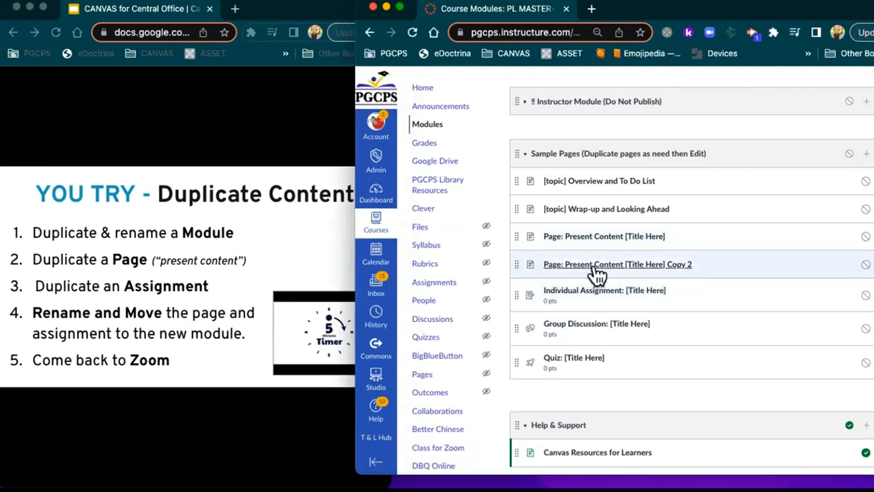
Step: Retitle the page copy 'Present Content More MH resources' and drag it into Mental Health Resources
left_click(871, 265)
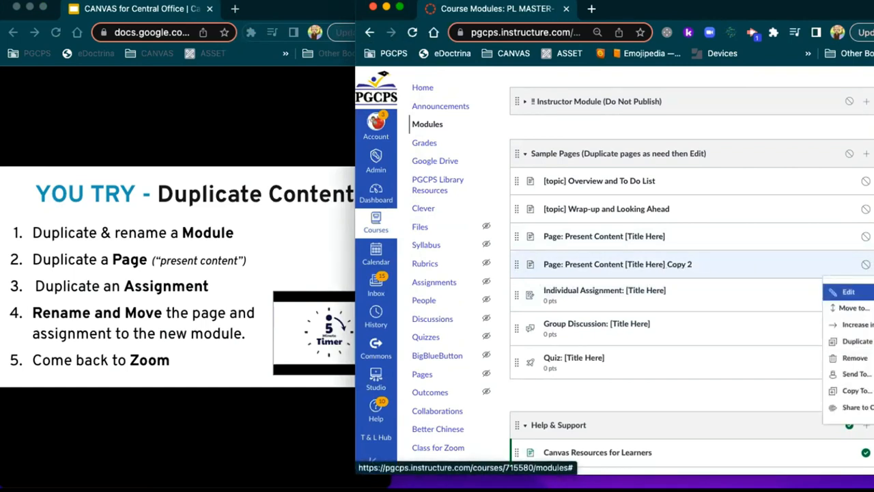
left_click(851, 293)
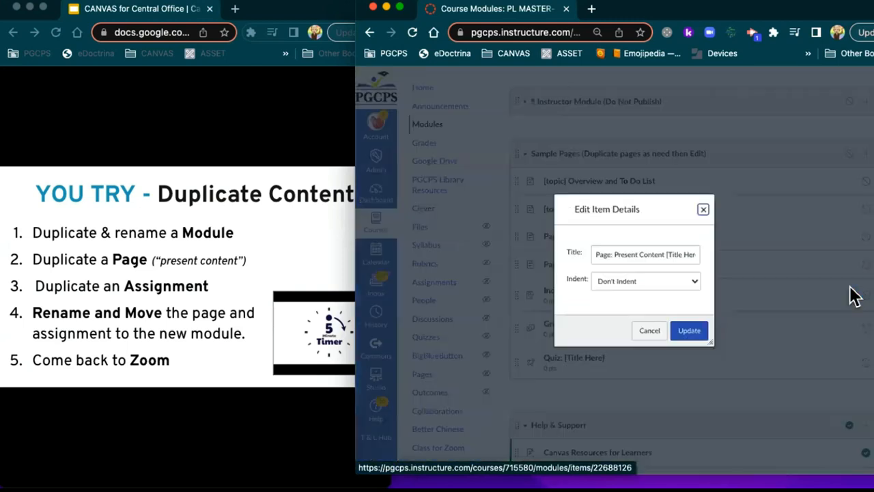
left_click_drag(666, 254, 696, 250)
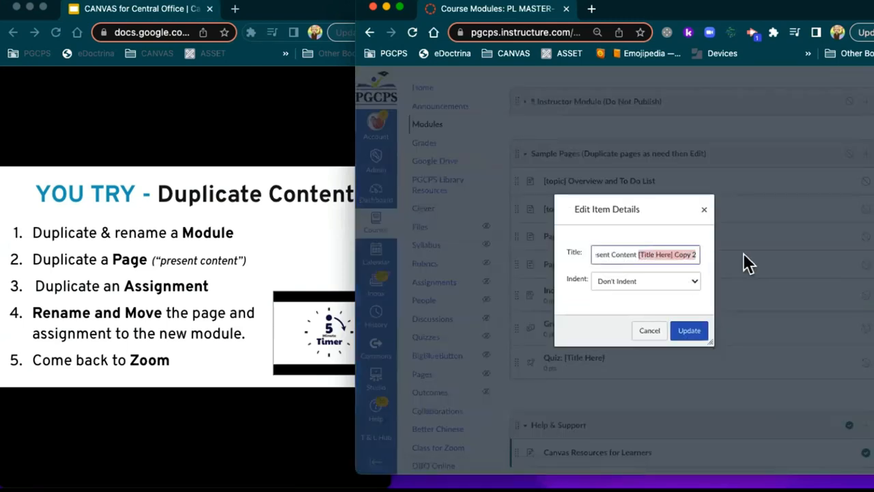
type("More MH resources")
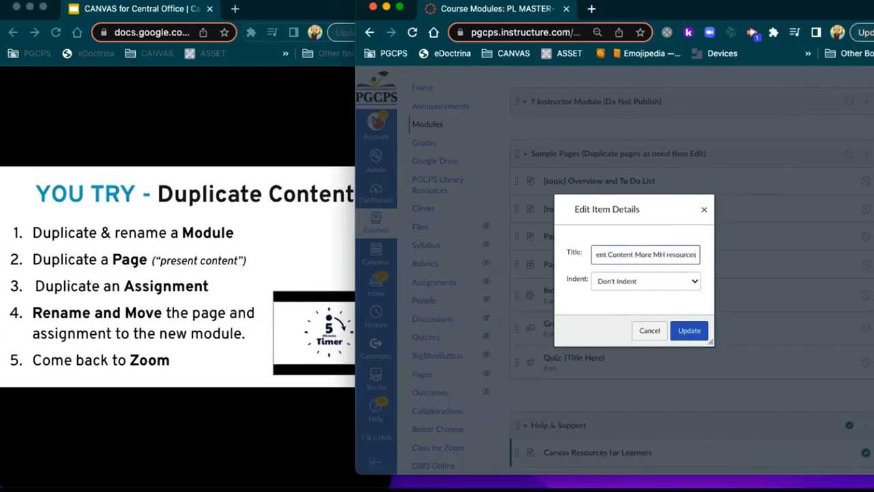
left_click(680, 332)
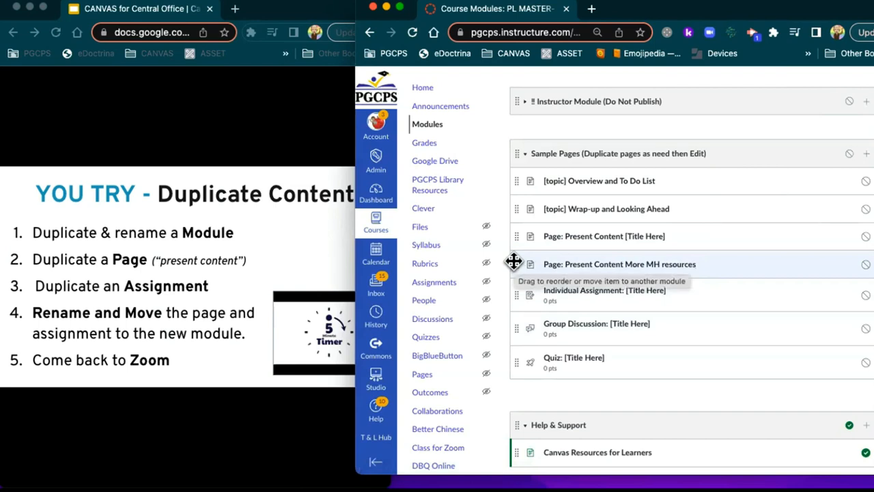
mouse_move(513, 262)
left_mouse_down()
mouse_move(527, 75)
mouse_move(529, 151)
mouse_move(536, 134)
left_mouse_up()
scroll(604, 139, "up", 2)
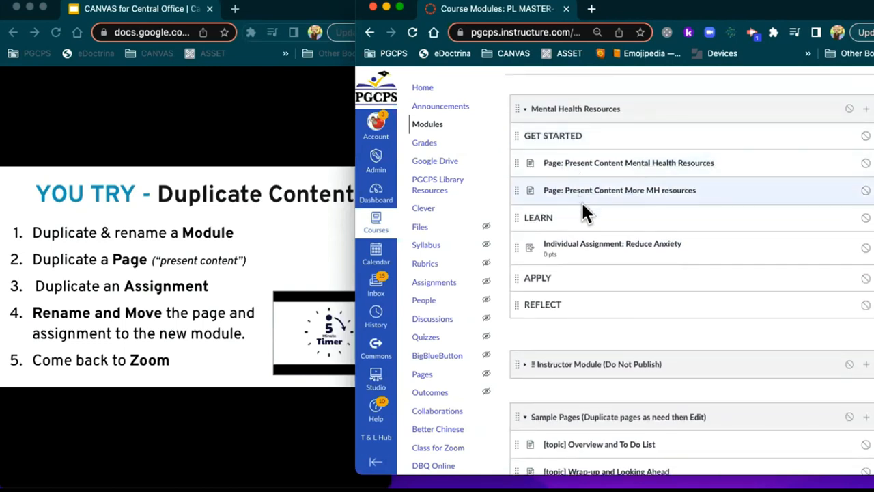
scroll(581, 205, "down", 3)
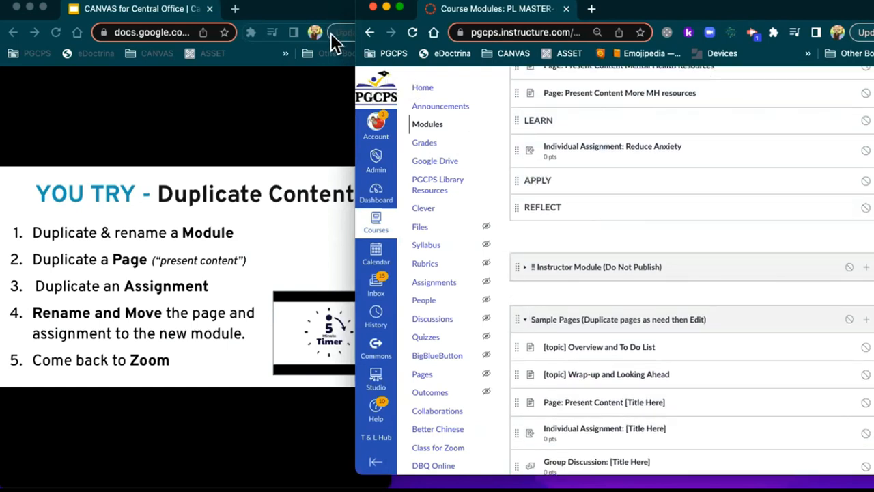
scroll(616, 250, "down", 2)
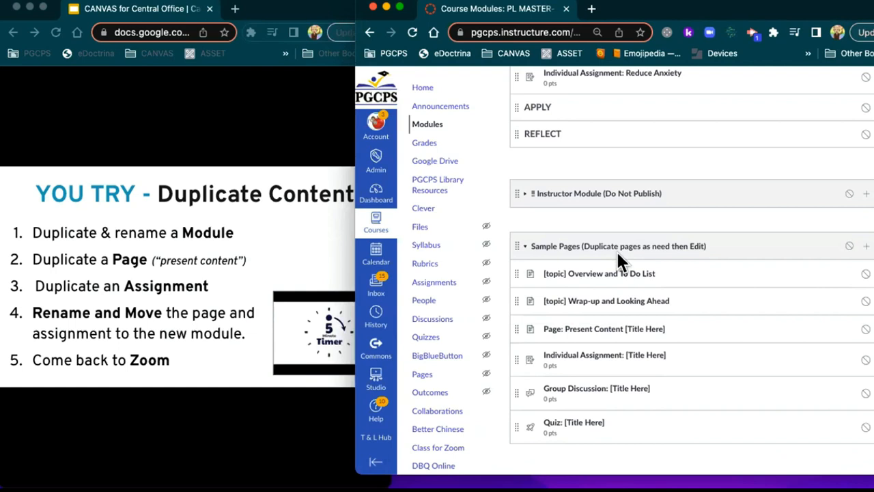
scroll(616, 250, "down", 3)
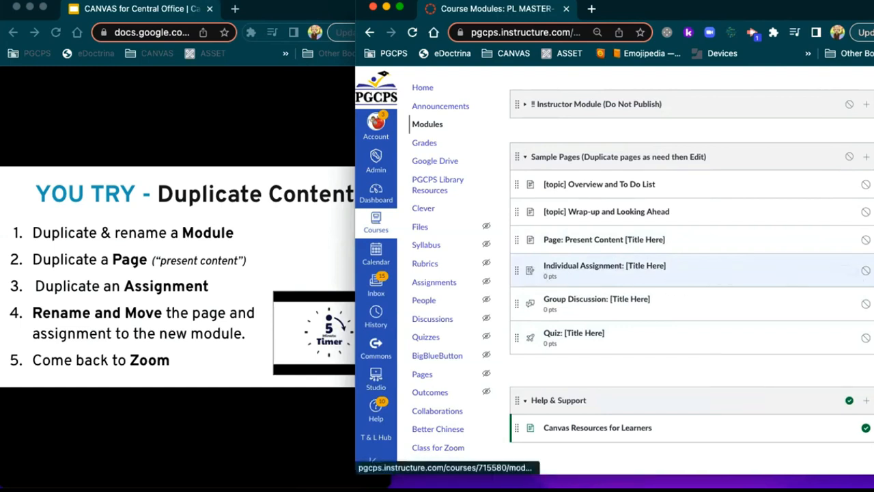
Step: Duplicate Individual Assignment, retitle the copy '12345', and drag it under APPLY in Mental Health Resources
left_click(872, 270)
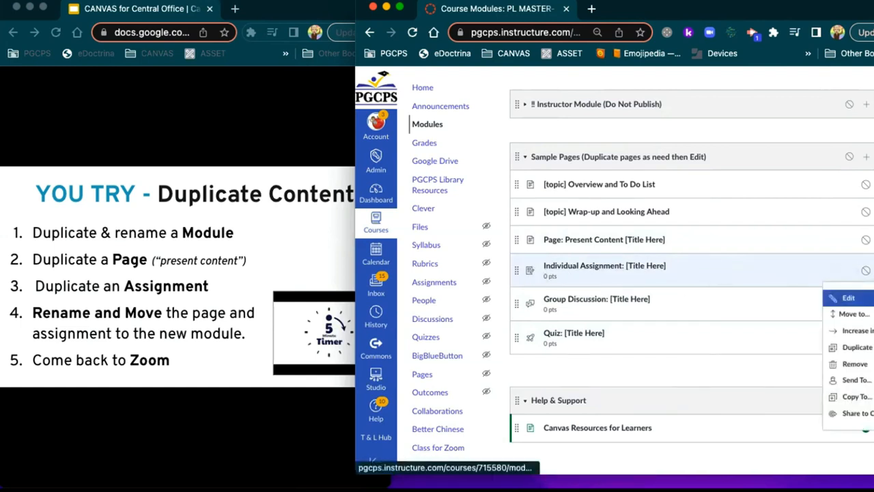
left_click(862, 346)
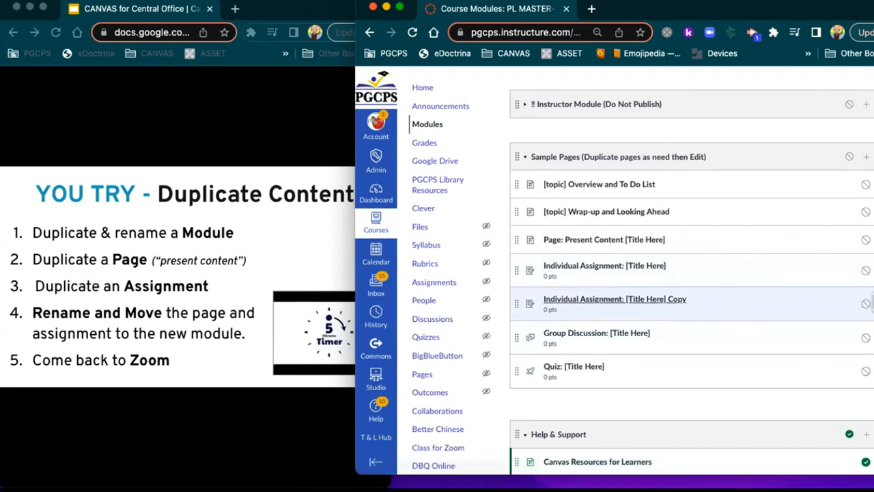
left_click(872, 303)
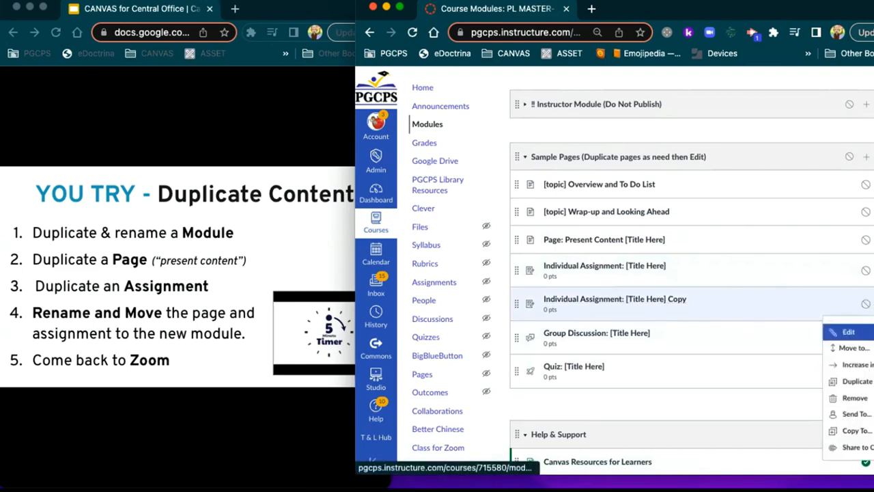
left_click(848, 331)
left_click_drag(666, 254, 705, 260)
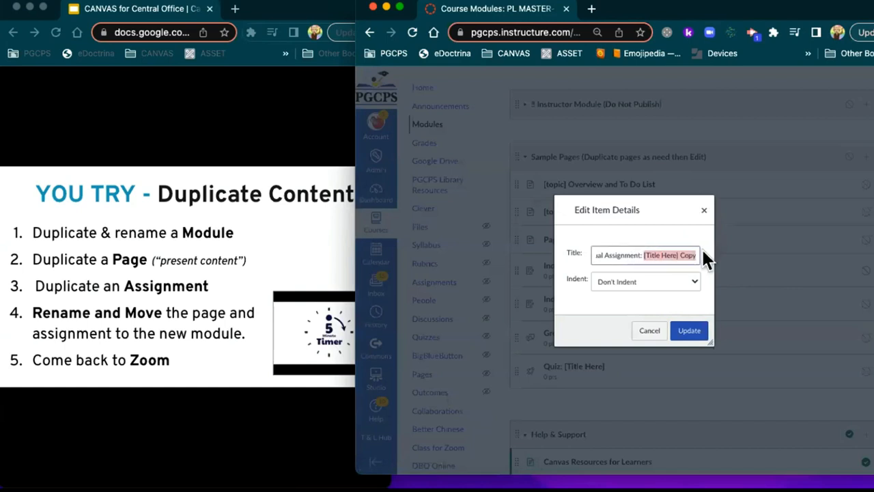
key("BackSpace")
type("1")
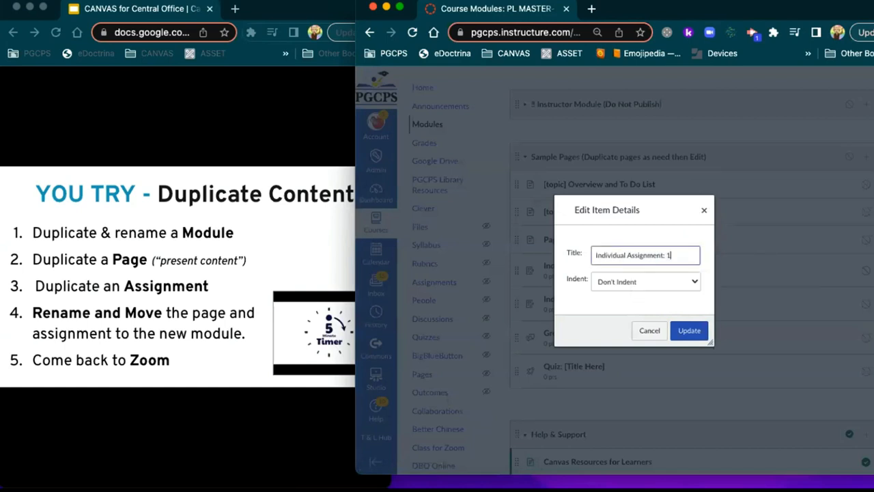
type("2345")
left_click(689, 330)
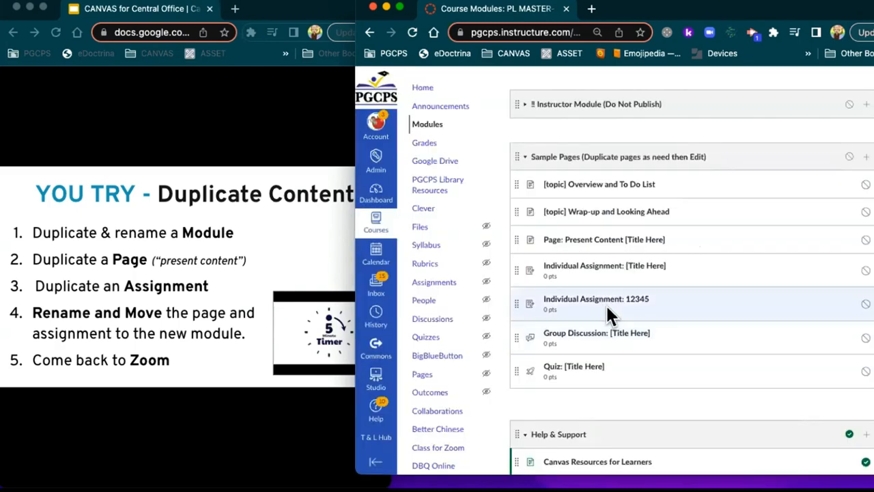
mouse_move(513, 301)
left_mouse_down()
mouse_move(517, 55)
mouse_move(522, 298)
mouse_move(548, 327)
mouse_move(554, 350)
left_mouse_up()
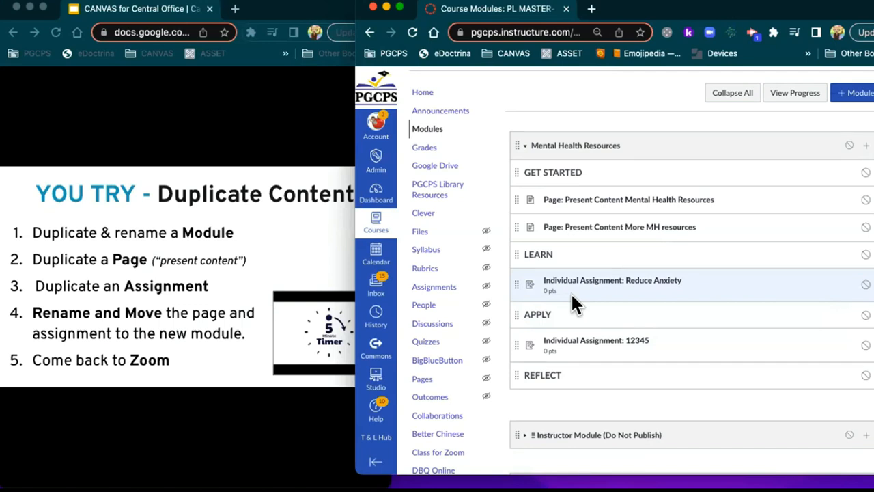
Step: Bring the slideshow forward, widen it to fill the screen, and advance to the RCE Building Tools slide
left_click(309, 238)
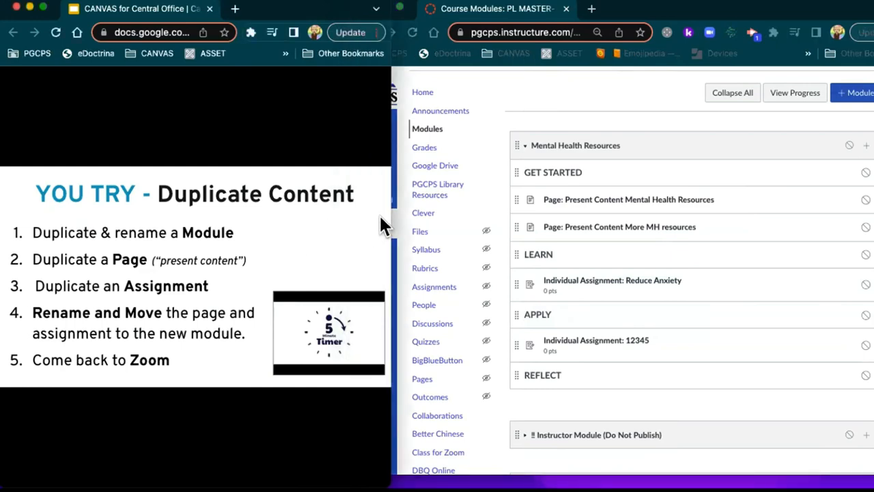
left_click_drag(389, 219, 865, 215)
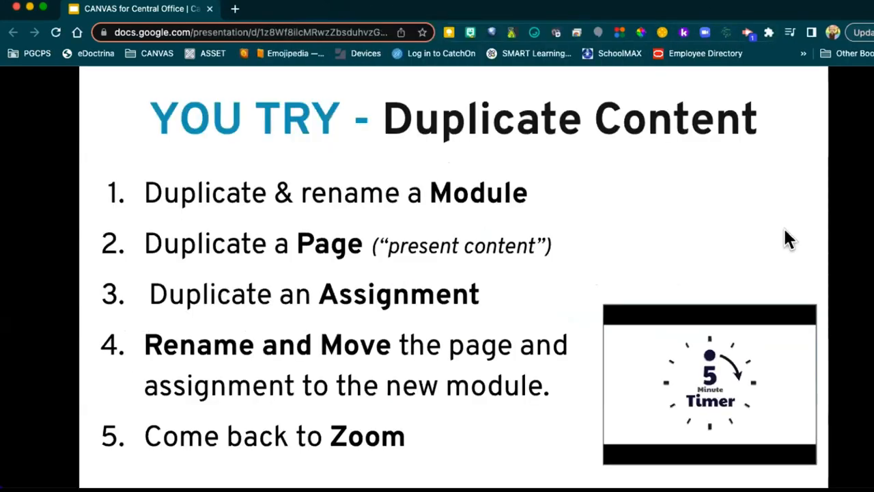
left_click(686, 232)
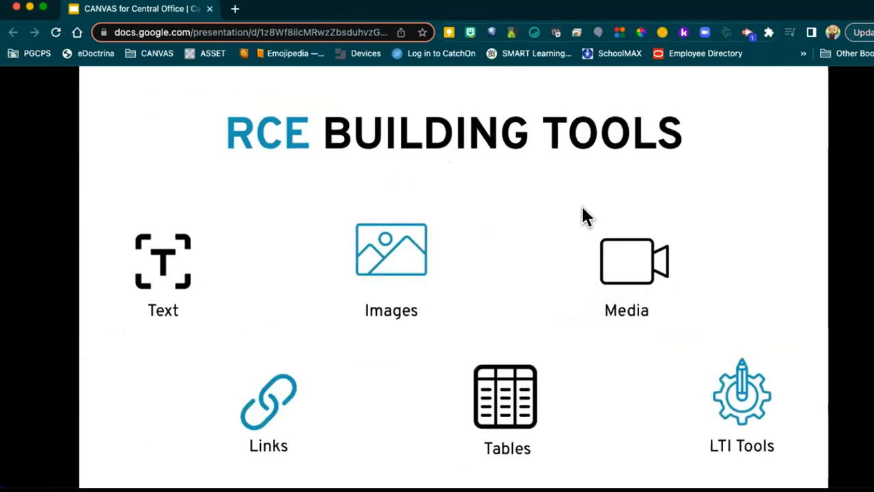
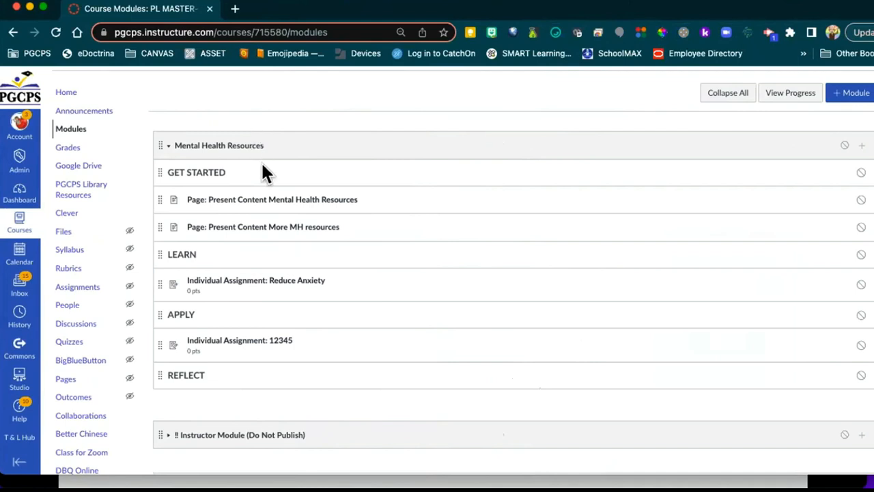
Step: Reload the Modules list to show the page renamed Present Content Mental Health Resources-2
left_click(65, 130)
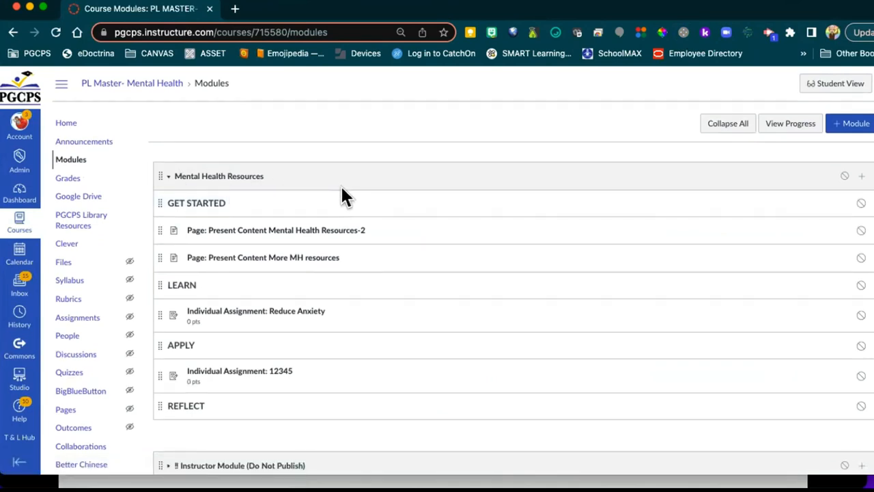
scroll(340, 191, "down", 2)
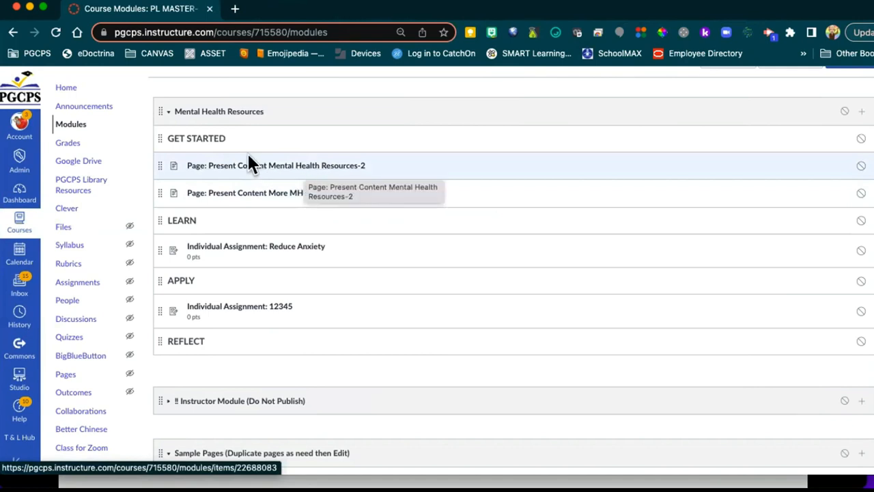
Step: View the Mental Health Resources-2 page and select its instructor note and placeholder paragraphs
left_click(260, 169)
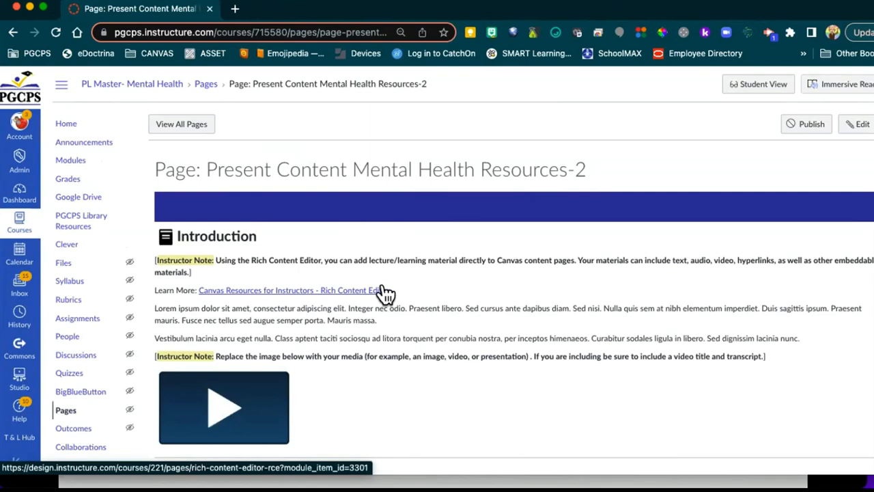
scroll(386, 292, "down", 4)
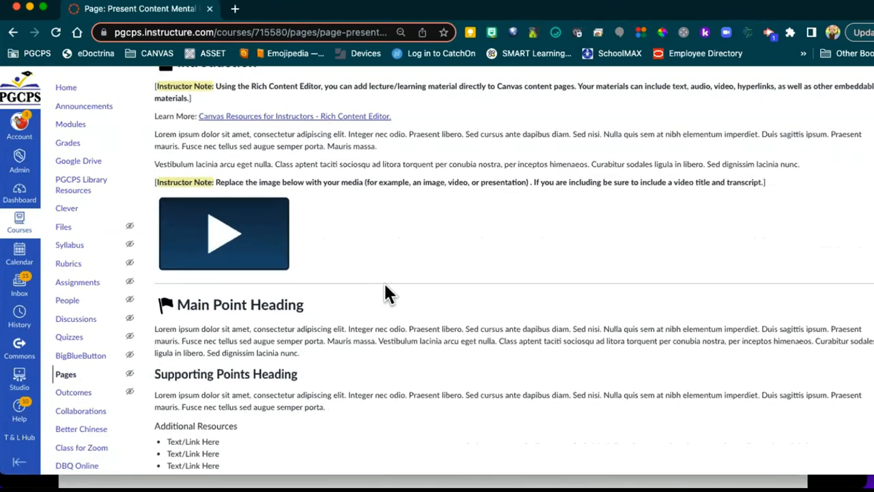
scroll(384, 282, "up", 5)
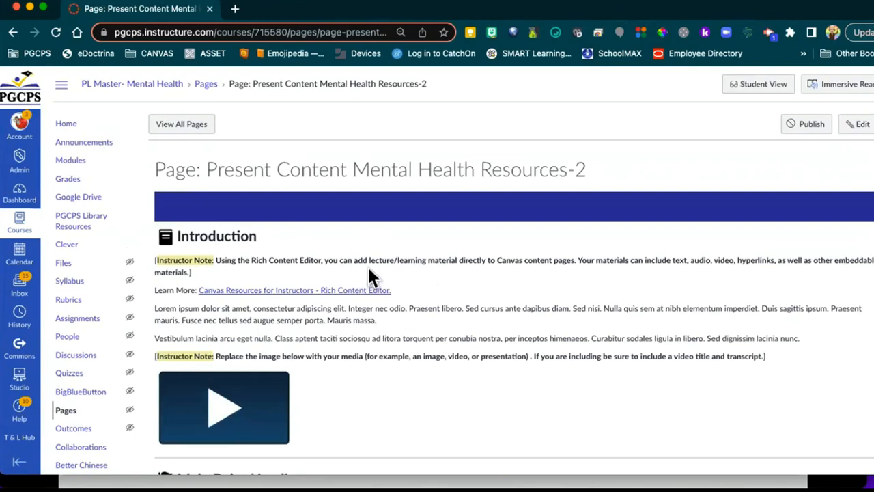
scroll(367, 273, "down", 1)
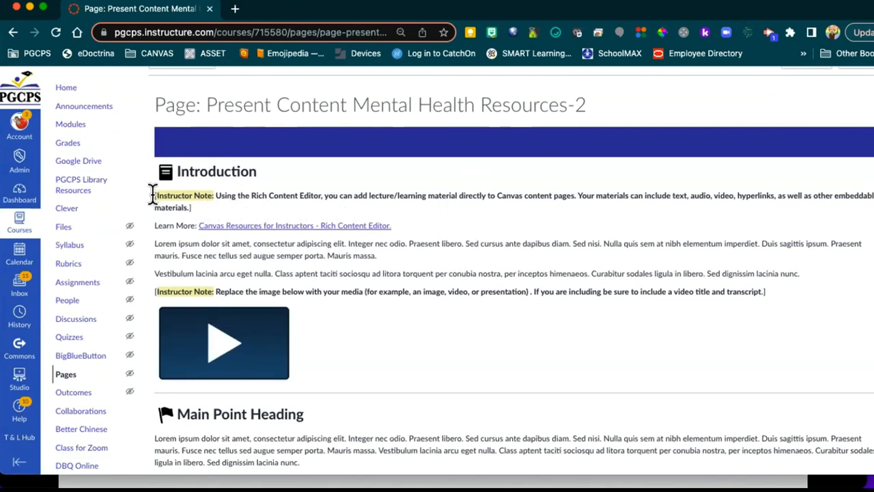
left_click_drag(155, 195, 773, 262)
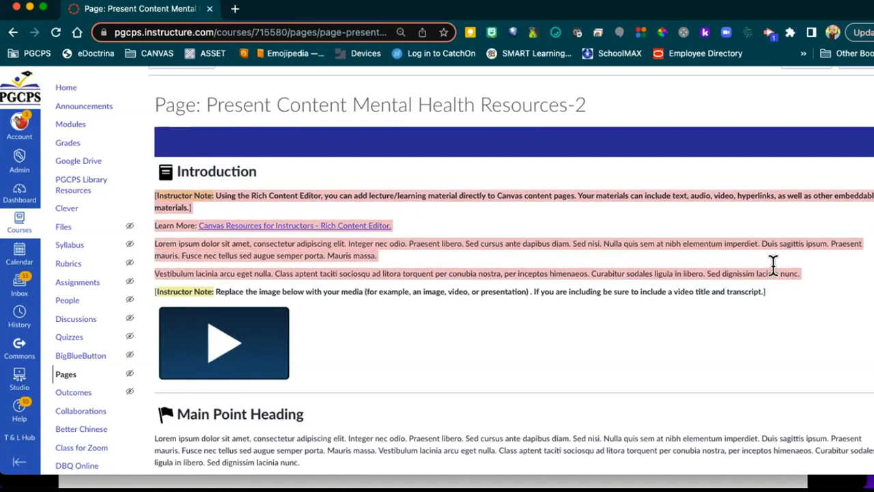
scroll(428, 205, "up", 1)
scroll(428, 203, "up", 2)
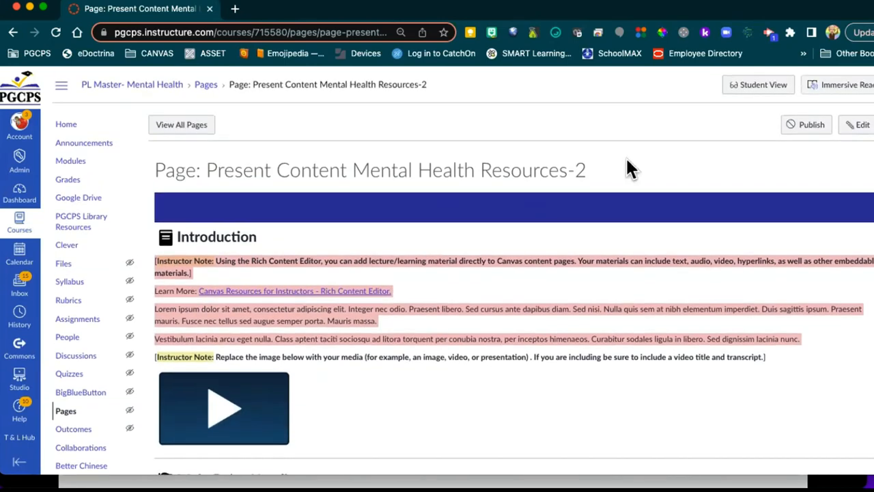
Step: Put the page into edit mode and try selecting part of the instructor note line
left_click(859, 127)
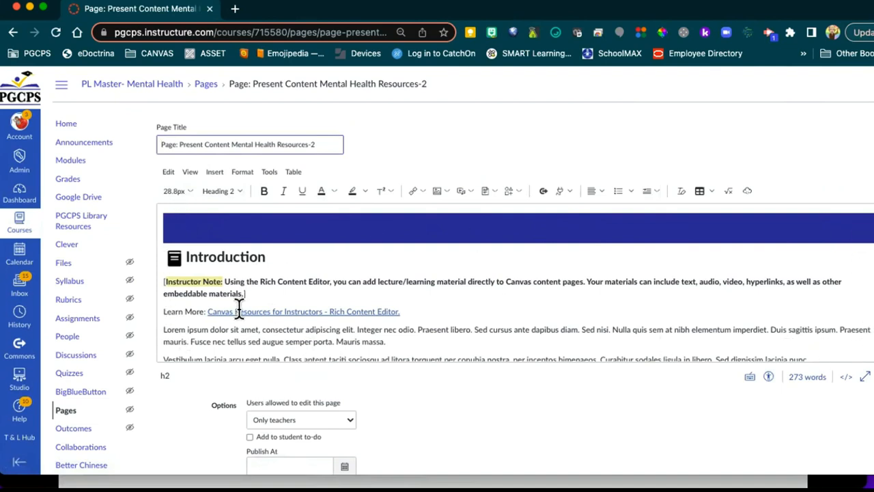
left_click(295, 272)
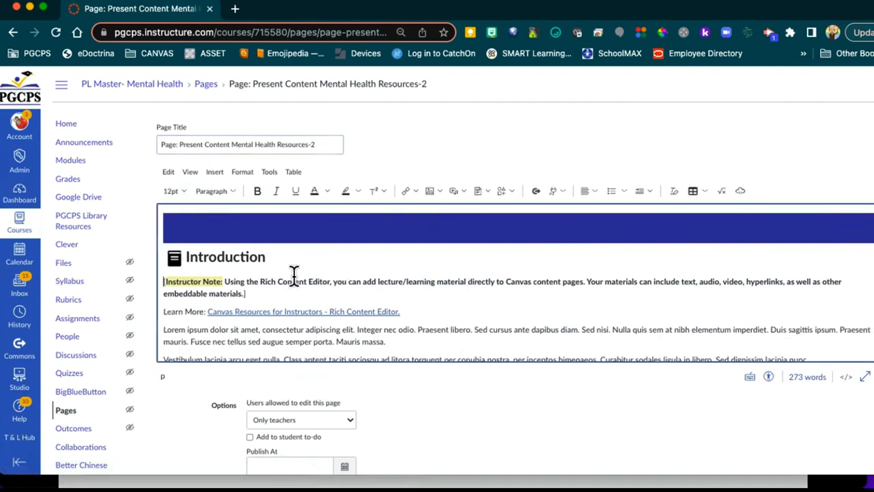
left_click_drag(312, 281, 425, 282)
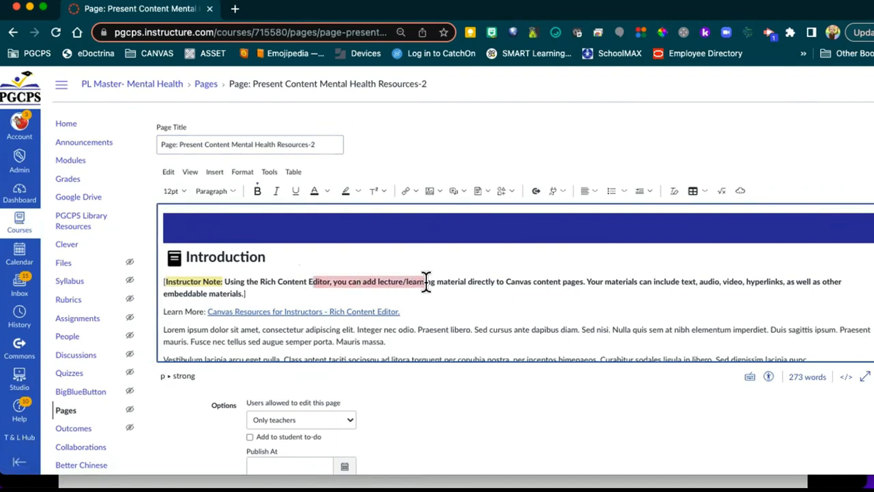
left_click(321, 271)
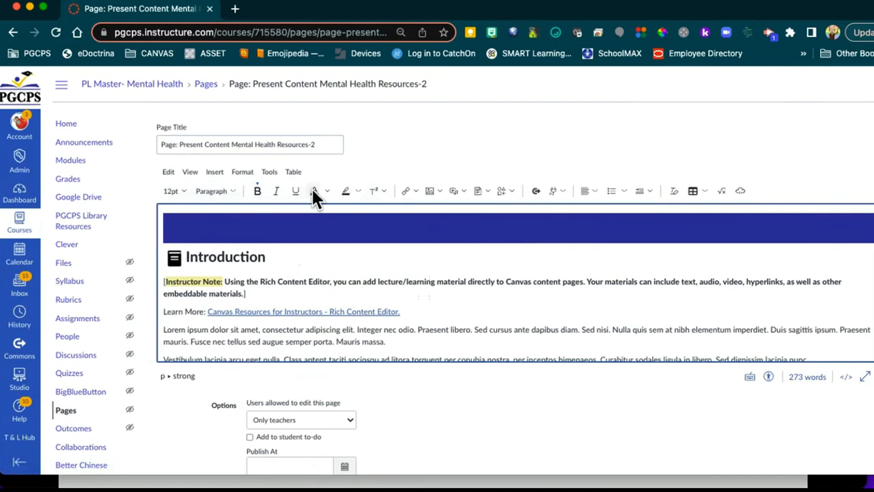
Step: Review the editor's font size, block format, superscript, media, Icon Maker and document menus
left_click(173, 191)
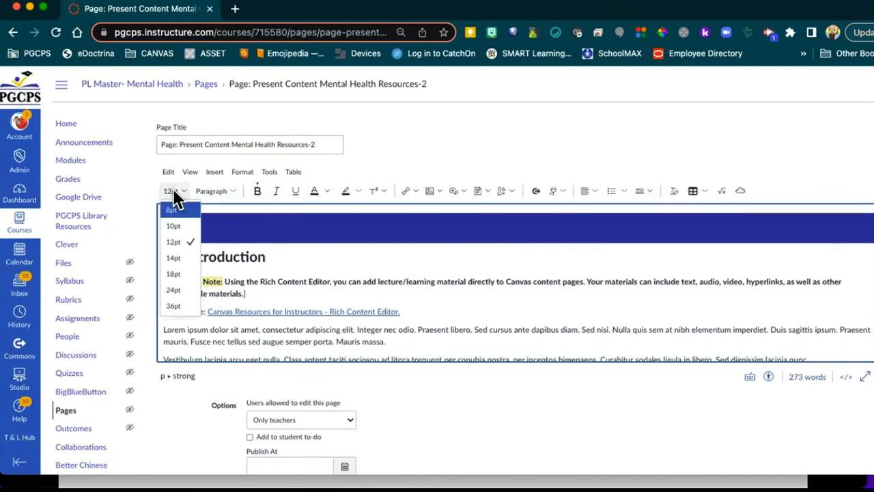
left_click(216, 188)
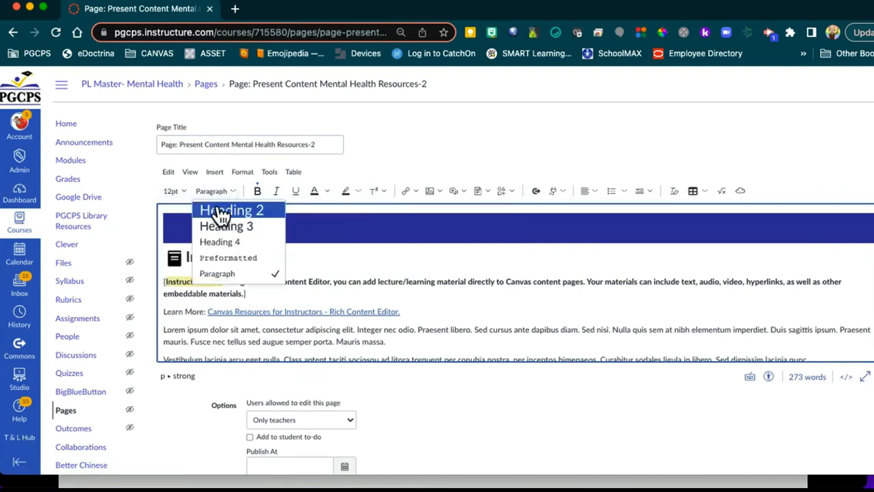
left_click(216, 185)
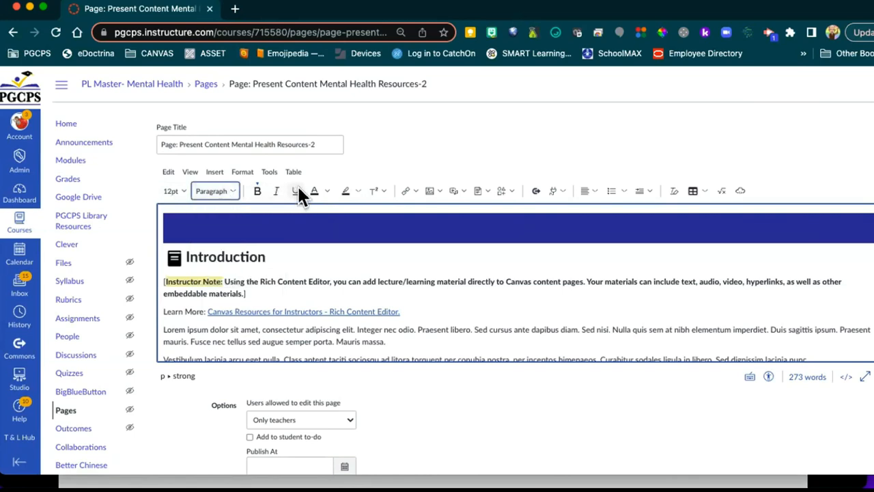
left_click(383, 190)
left_click(377, 165)
left_click(463, 191)
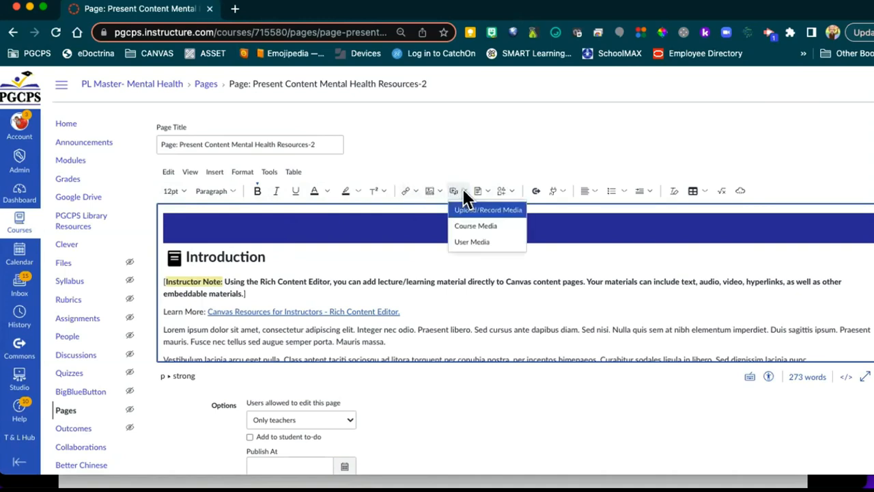
left_click(452, 164)
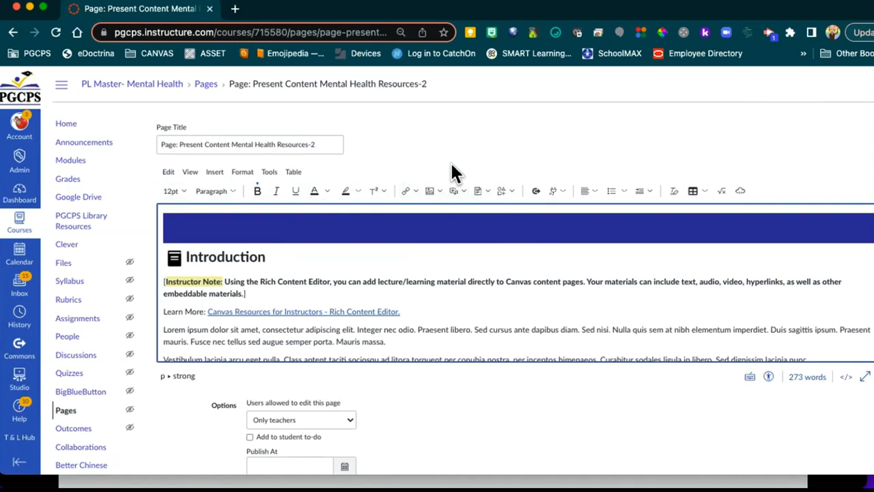
left_click(509, 192)
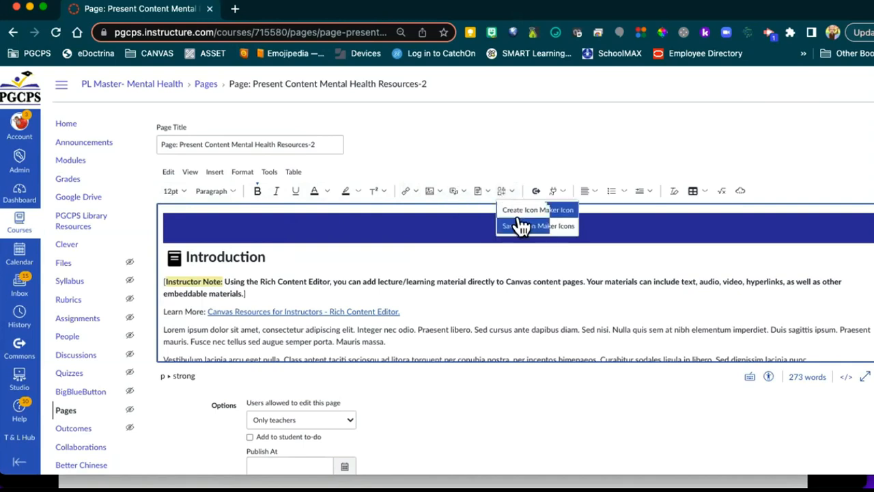
left_click(486, 190)
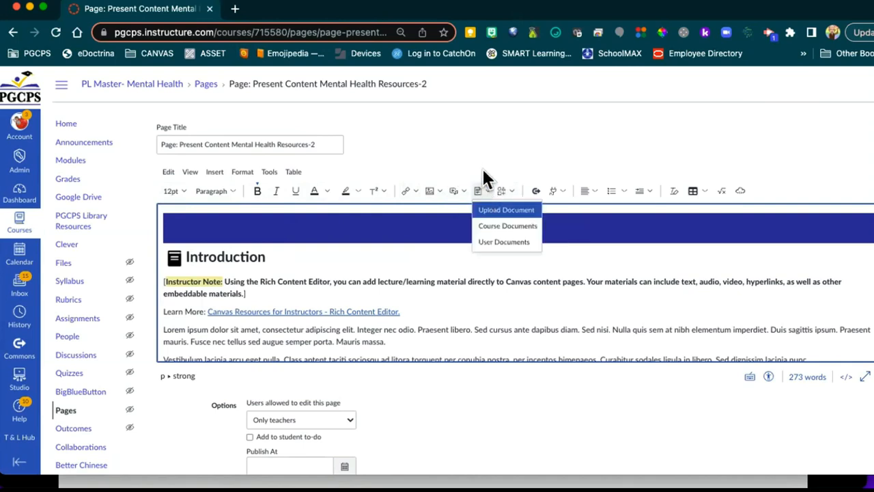
left_click(477, 159)
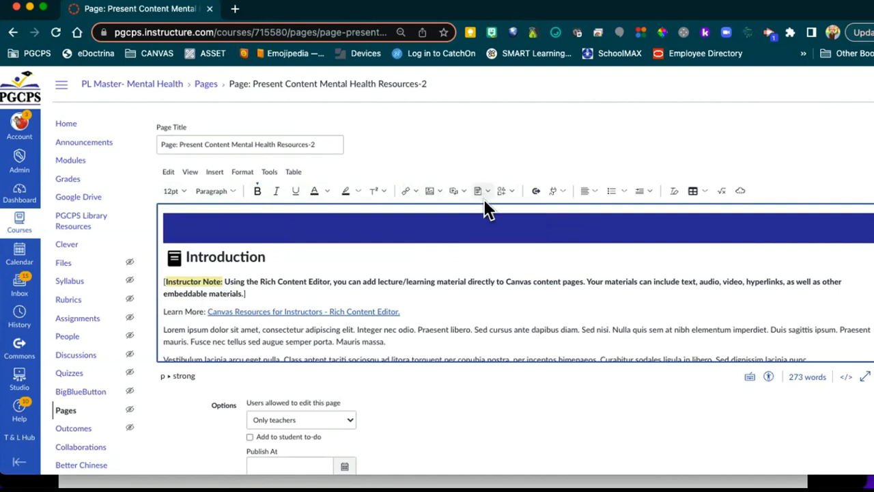
Step: Inspect the embeddable apps list, including Google Drive and YouTube
left_click(560, 190)
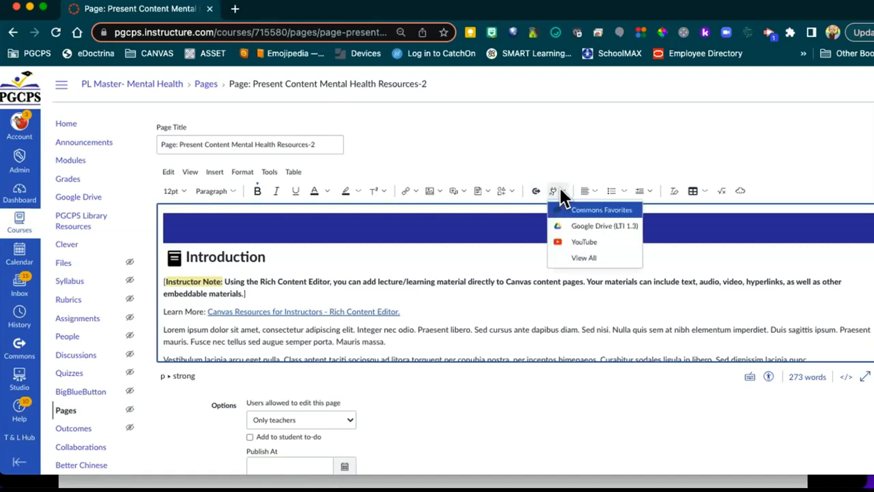
left_click(551, 173)
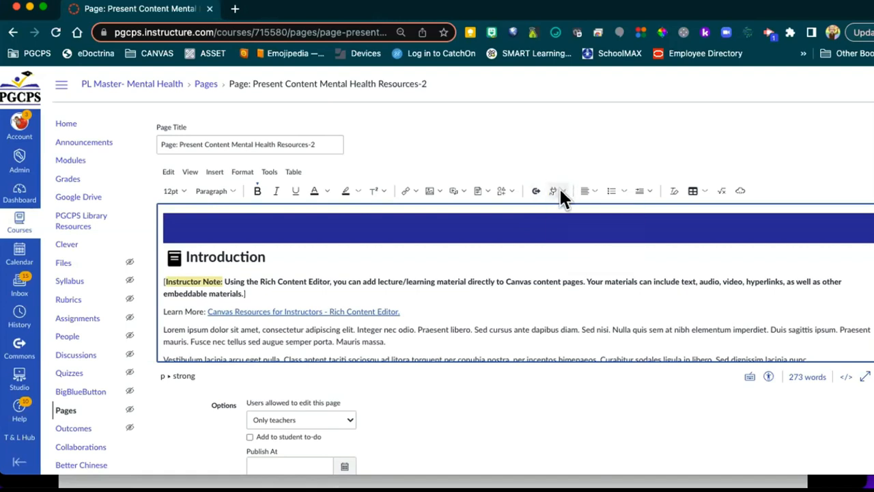
left_click(559, 192)
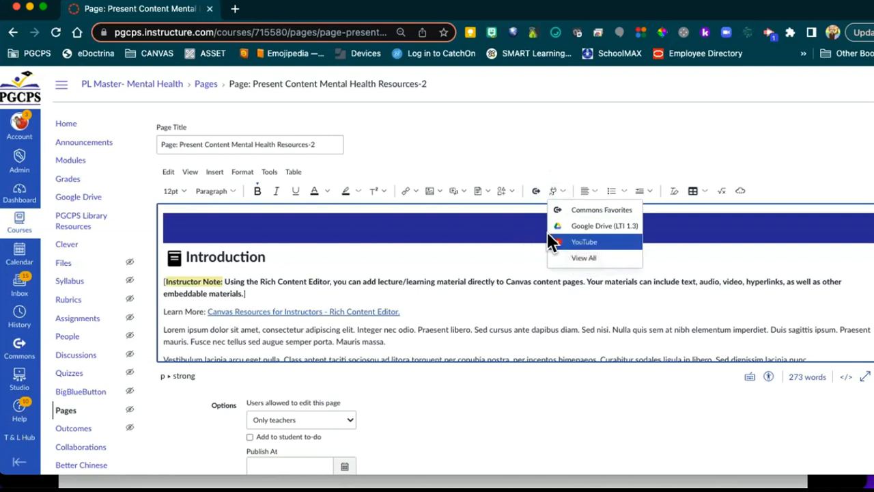
left_click(561, 191)
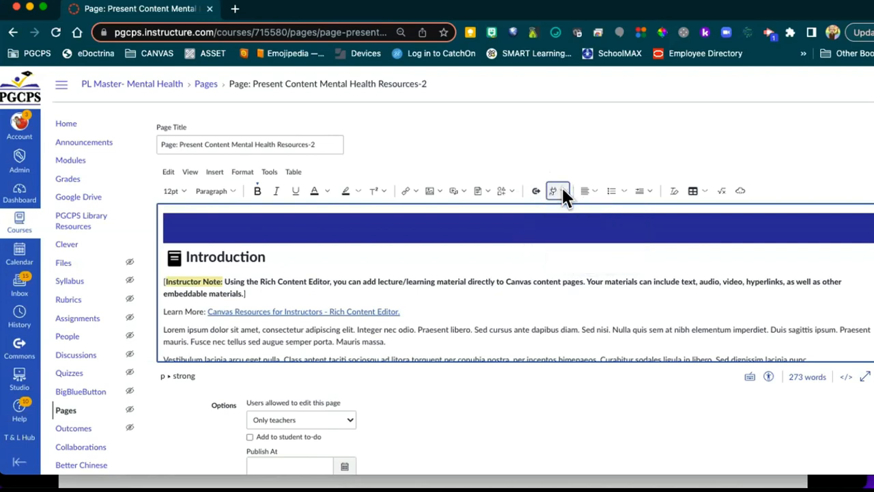
left_click(561, 191)
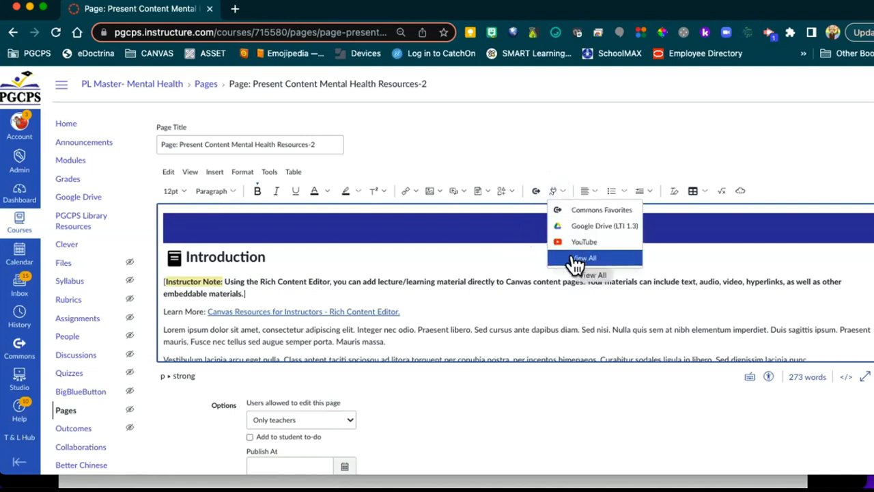
left_click(530, 141)
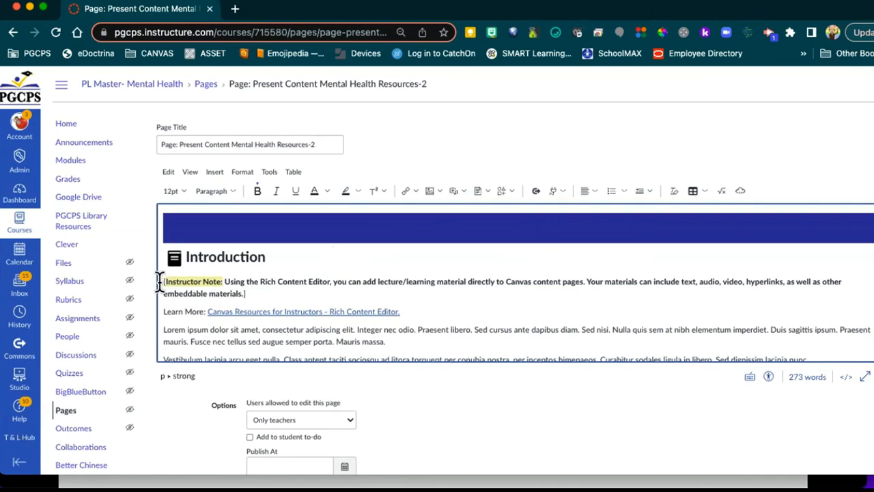
Step: Delete the instructor note and Lorem paragraph, then type 'Here you will explore some MentaL Health resources'
left_click_drag(160, 281, 443, 340)
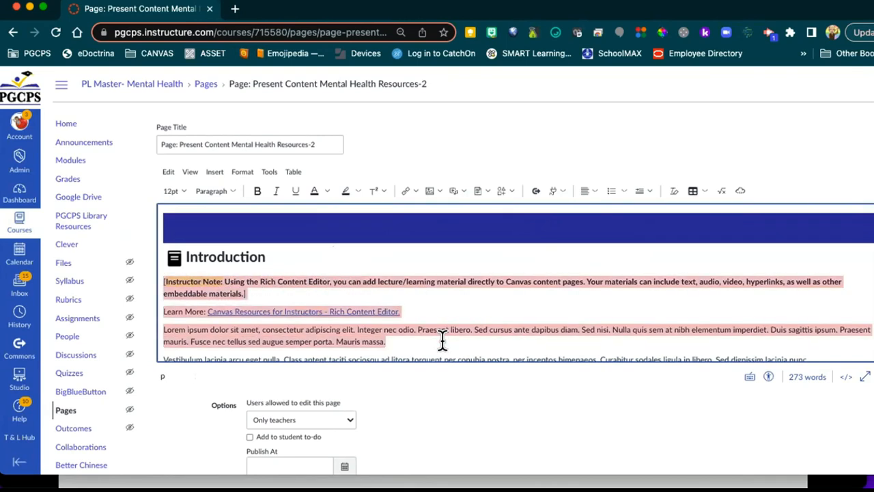
key("BackSpace")
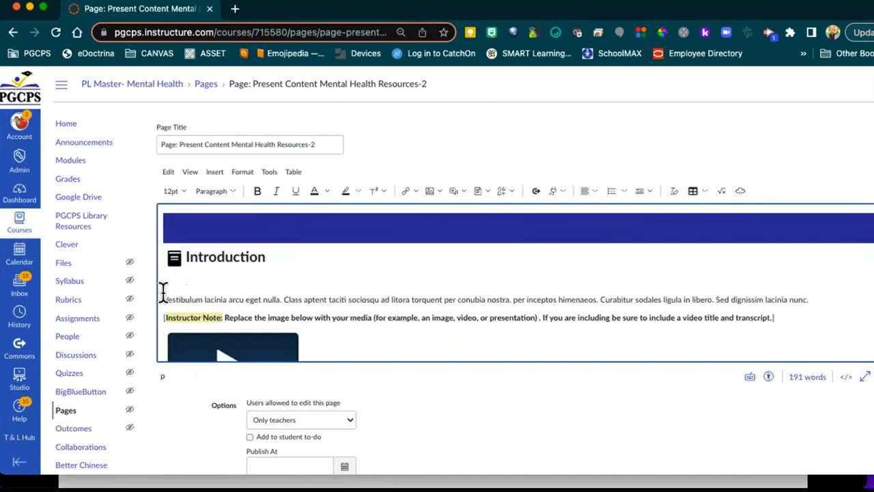
triple_click(834, 298)
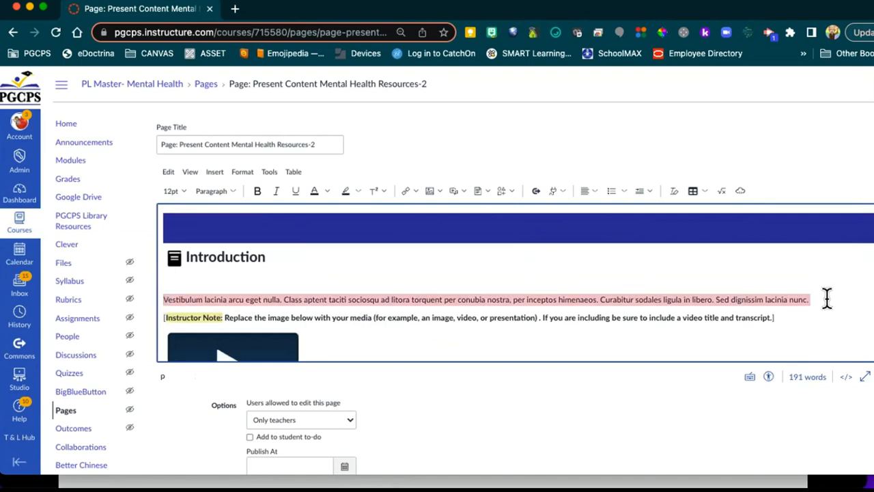
key("BackSpace")
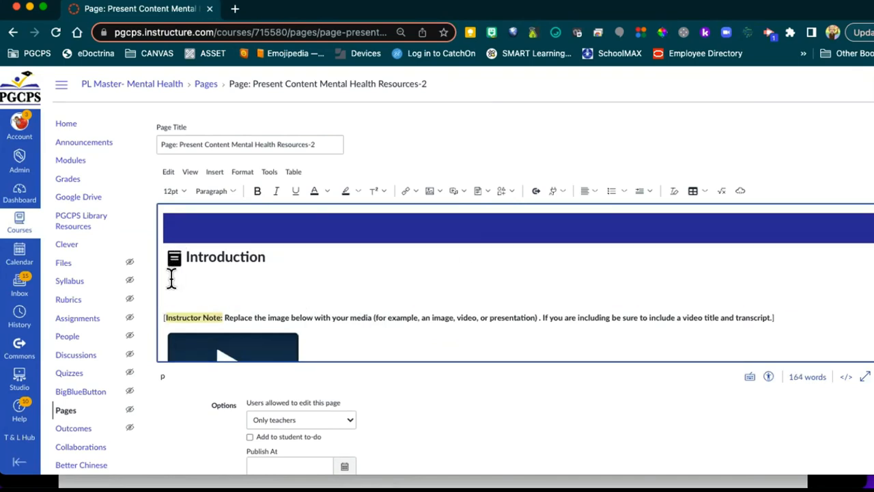
left_click(167, 278)
type("Here you will explore some MentaL")
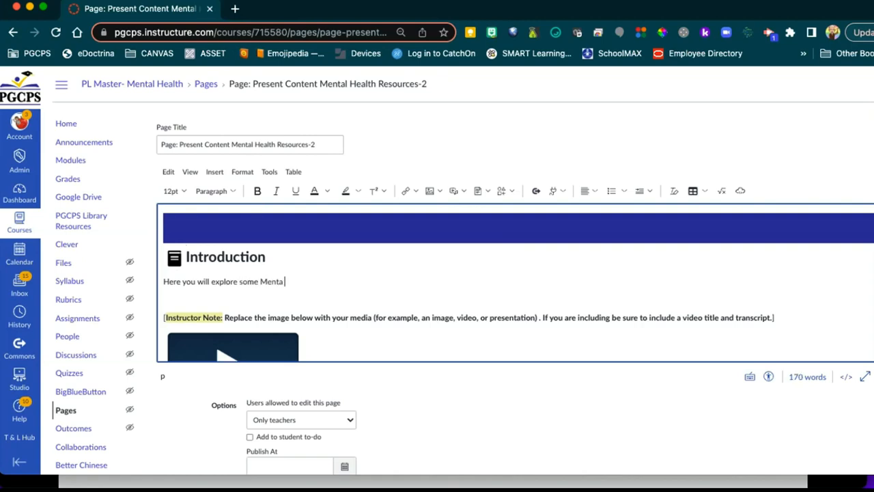
type(" Health resources.")
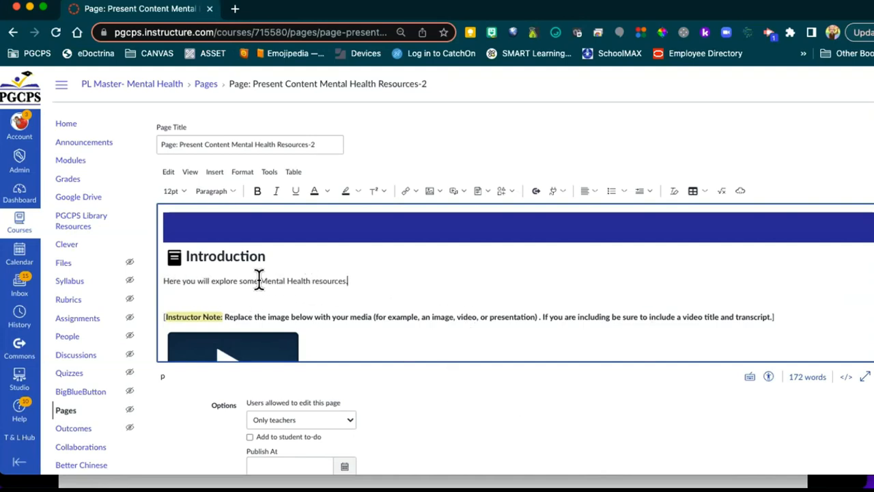
Step: Make 'Mental Health' 18pt and green, and highlight 'resources' in pink
left_click_drag(258, 280, 310, 279)
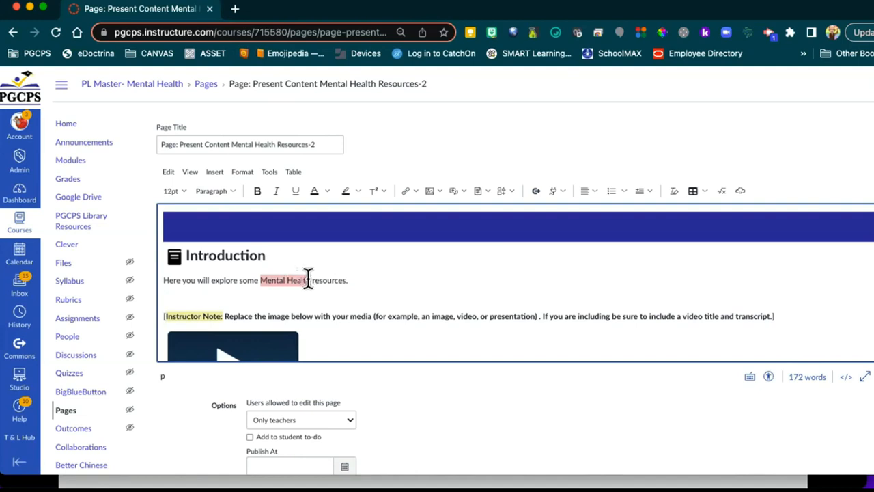
left_click(174, 190)
left_click(172, 274)
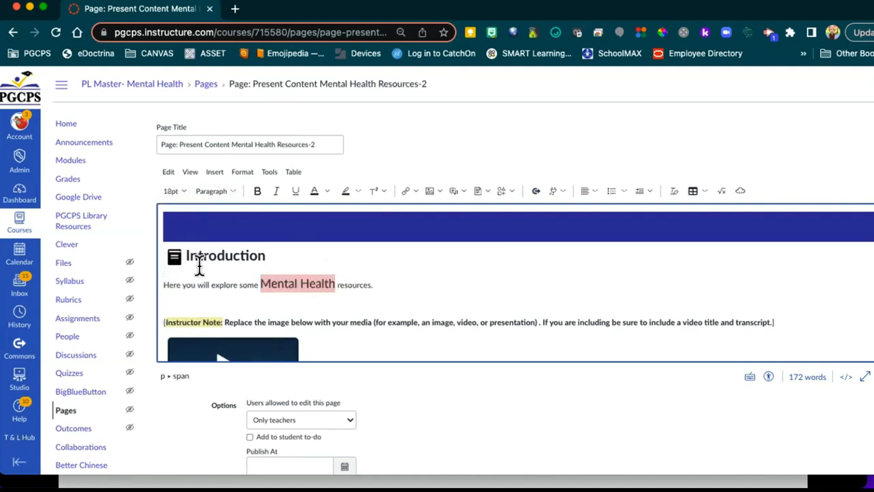
left_click(326, 191)
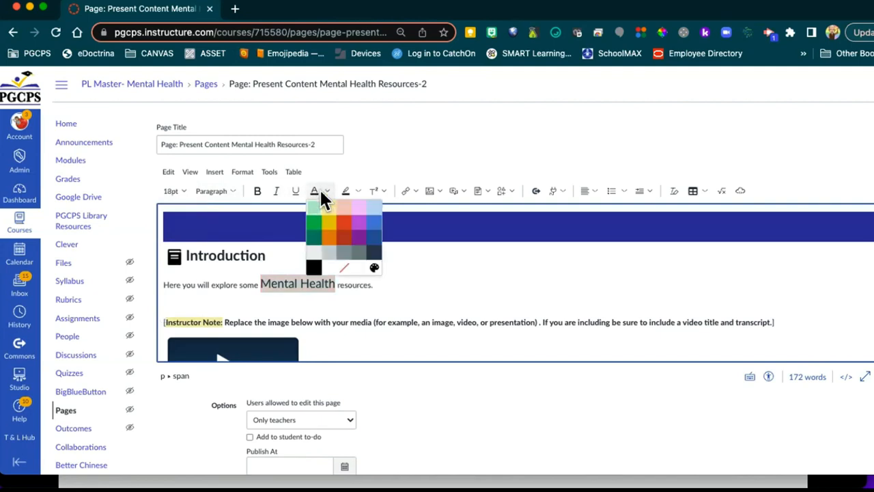
left_click(312, 231)
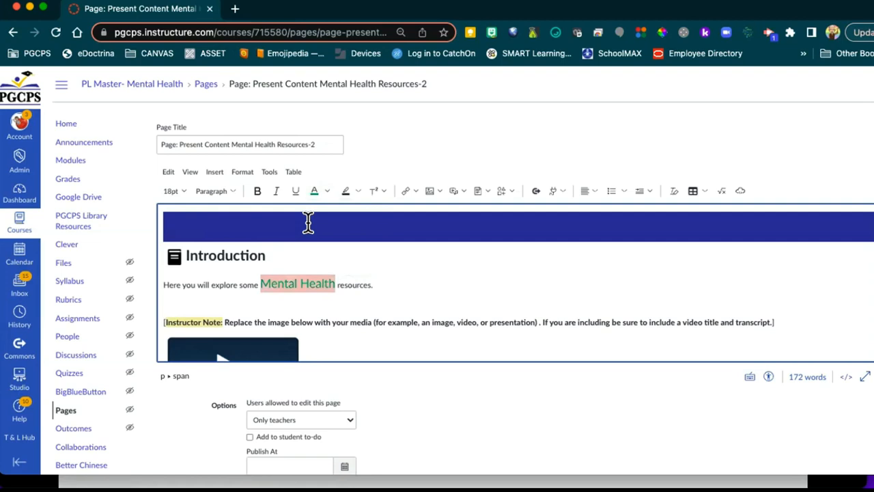
left_click(372, 256)
double_click(353, 282)
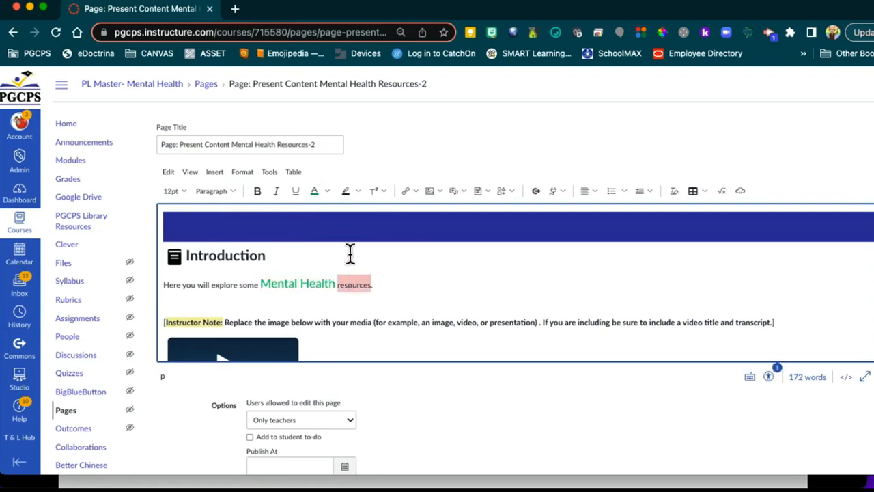
left_click(355, 191)
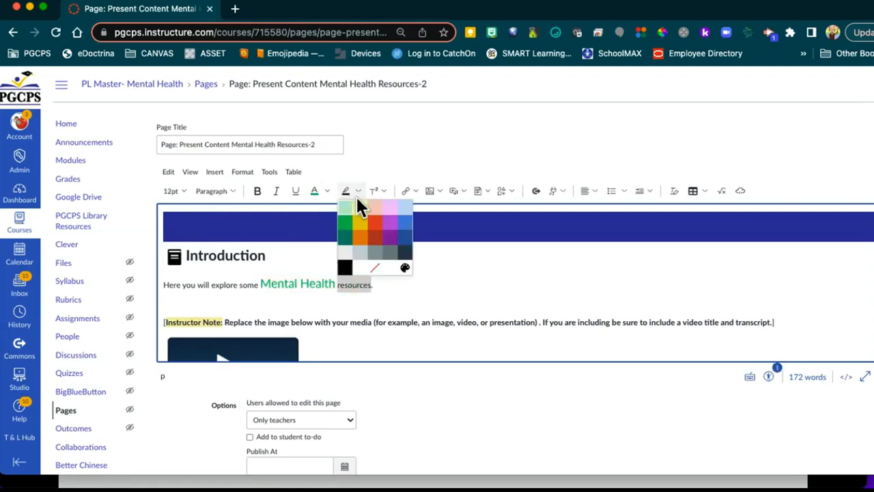
left_click(388, 218)
left_click(397, 281)
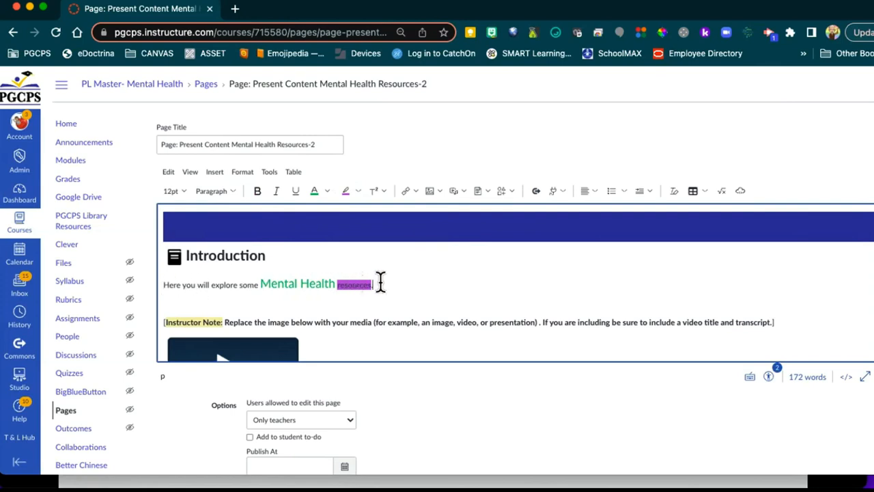
Step: Set the whole Introduction sentence to 18pt
left_click_drag(381, 283, 162, 282)
left_click(185, 190)
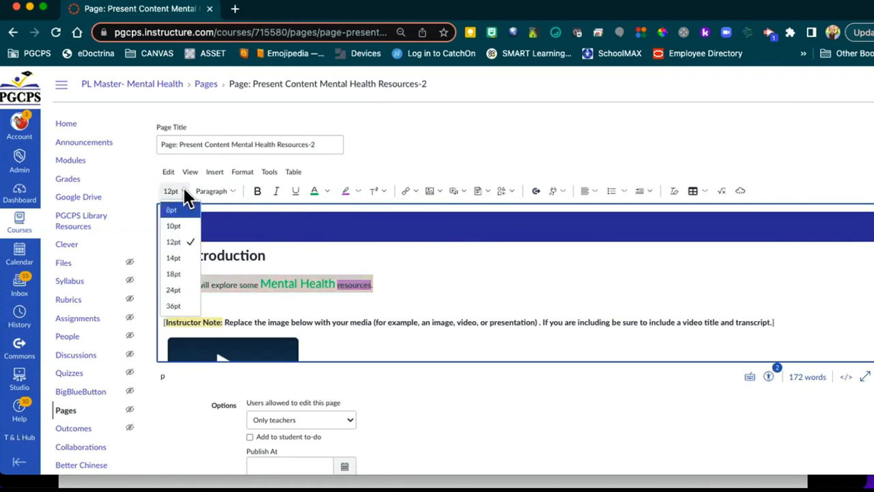
left_click(180, 254)
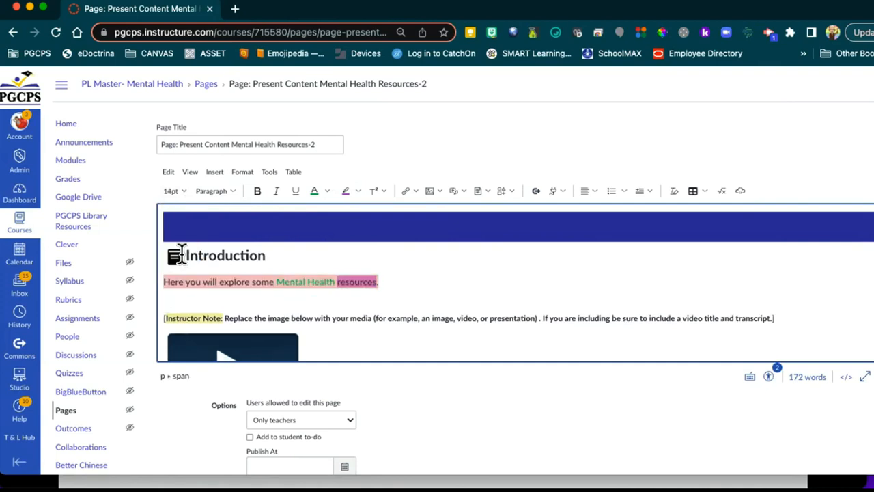
left_click(180, 191)
left_click(180, 272)
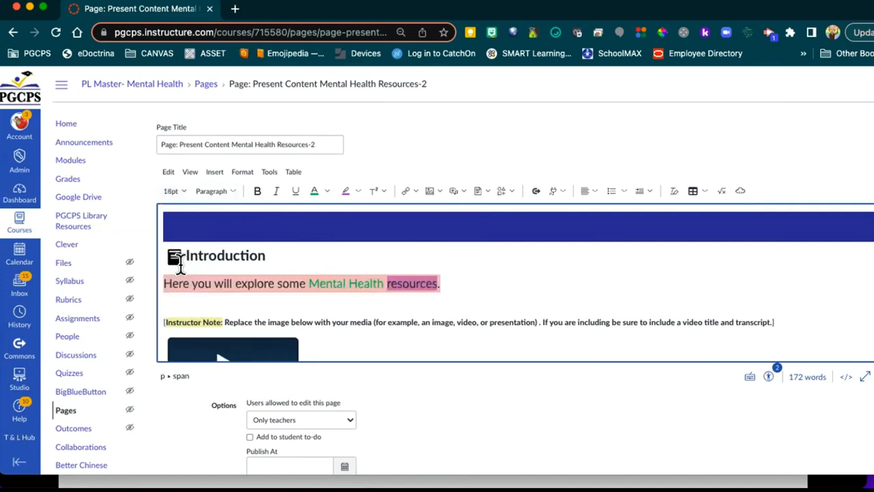
left_click(403, 275)
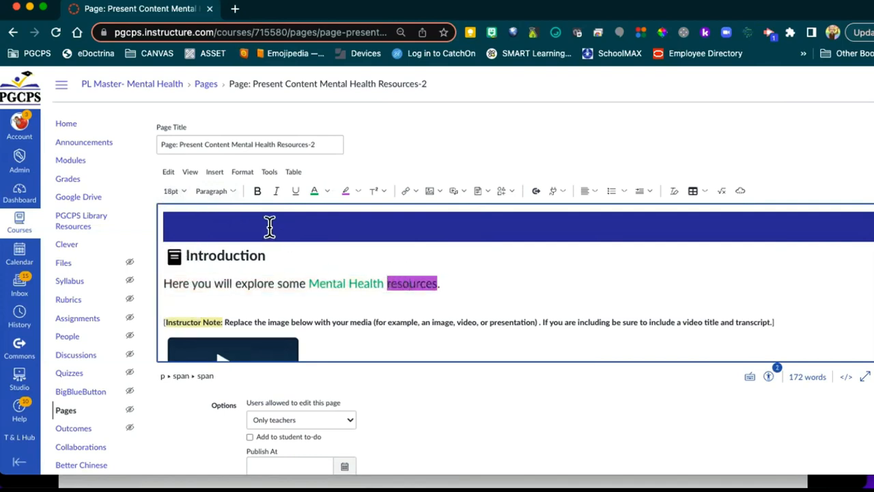
Step: Bold and underline 'Mental Health', then start a new line after 'resources.'
left_click_drag(308, 283, 384, 283)
left_click(257, 193)
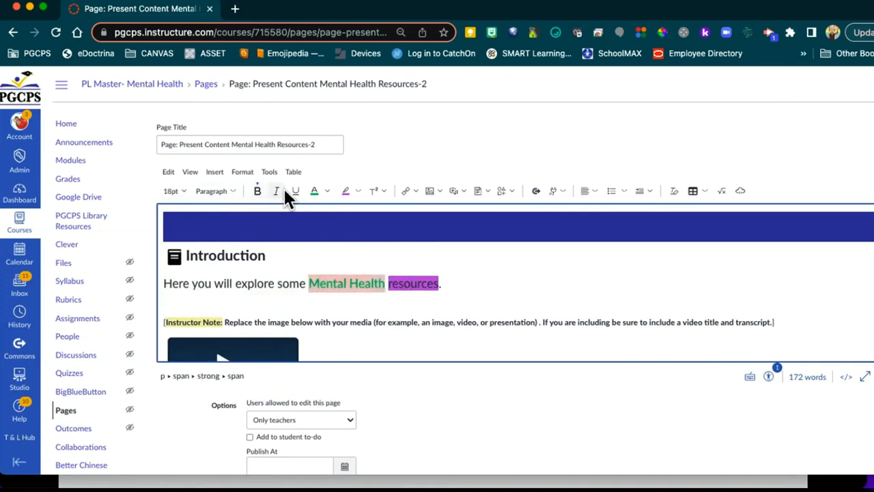
left_click(293, 192)
left_click(485, 265)
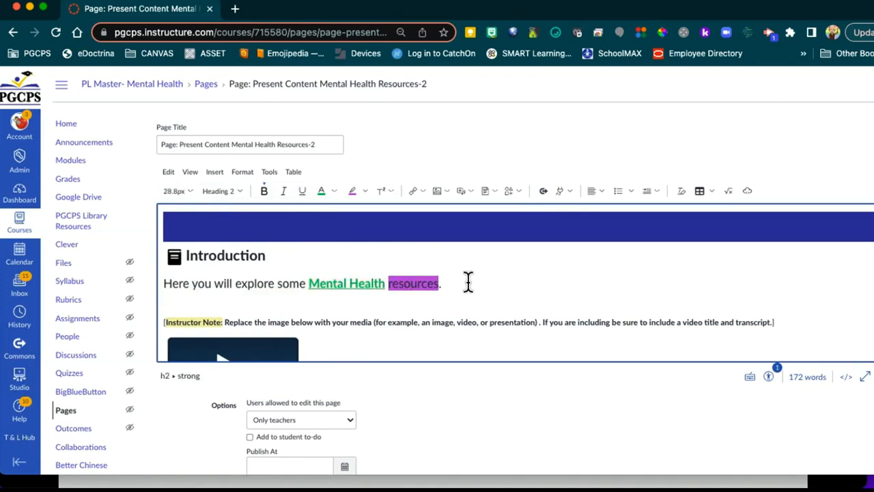
left_click(457, 283)
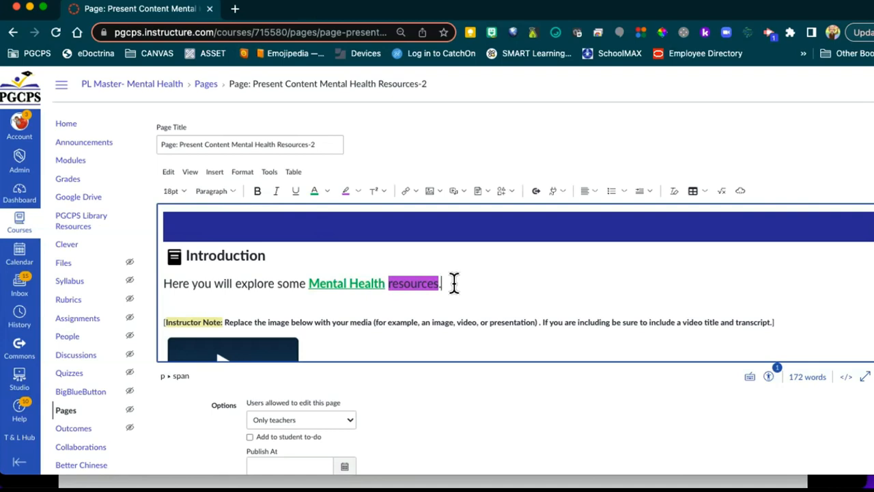
key("Return")
key("Return")
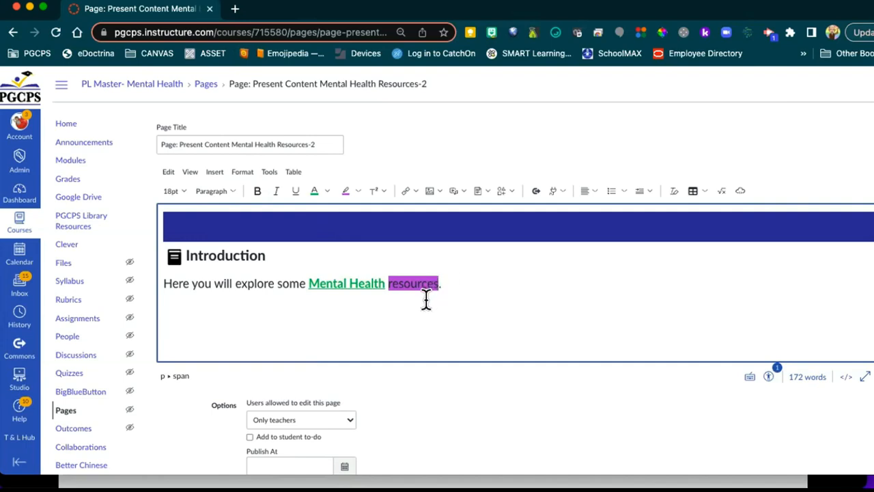
Step: Add an empty line below the Introduction sentence, ready for a link
left_click(451, 282)
key("Return")
key("Return")
scroll(466, 292, "down", 5)
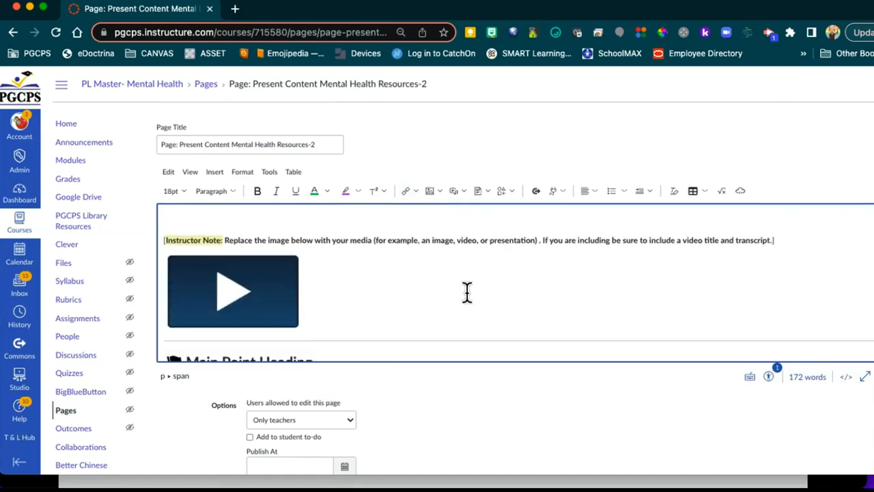
scroll(466, 292, "down", 6)
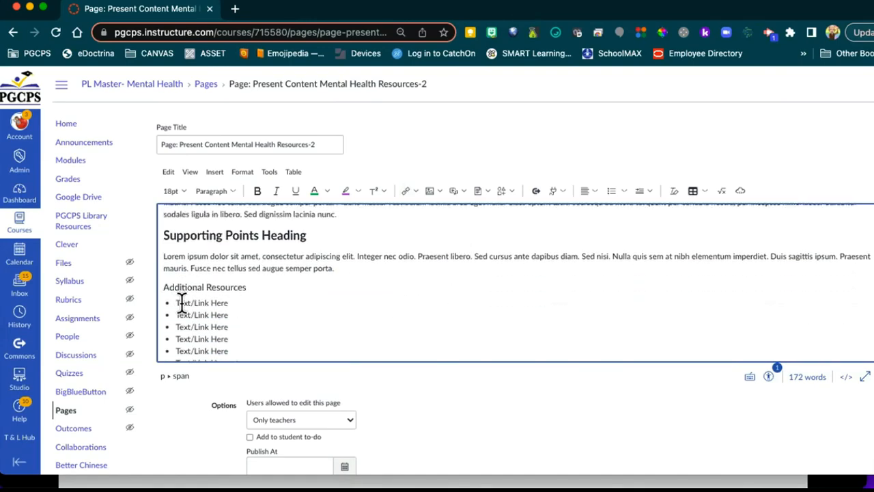
scroll(292, 261, "up", 5)
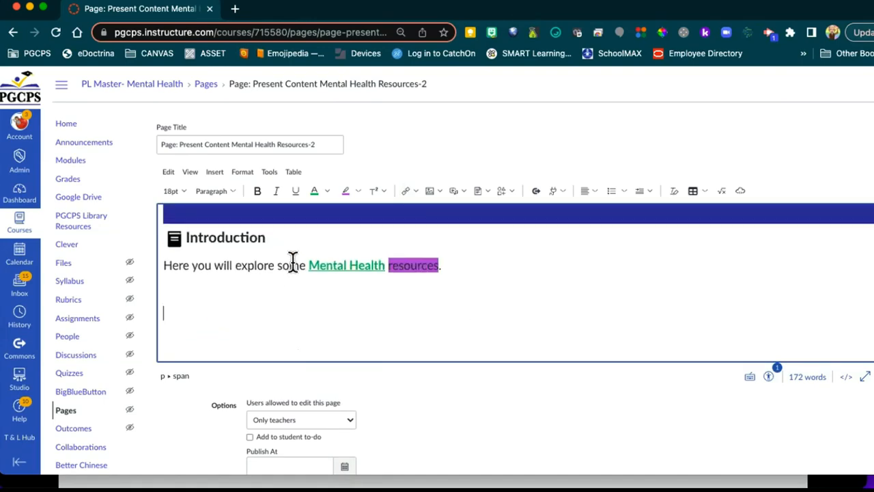
scroll(292, 261, "up", 1)
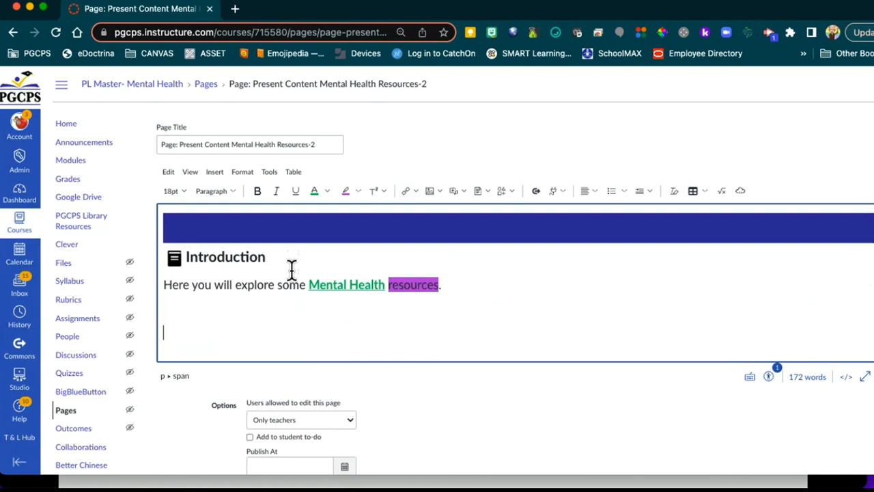
left_click(414, 192)
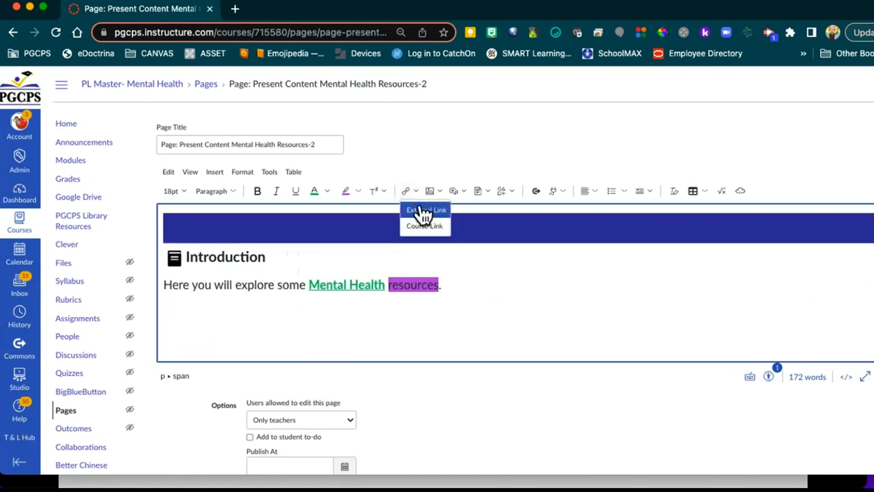
Step: Start an external link with display text 'Prince George's County Mental Health'
left_click(423, 210)
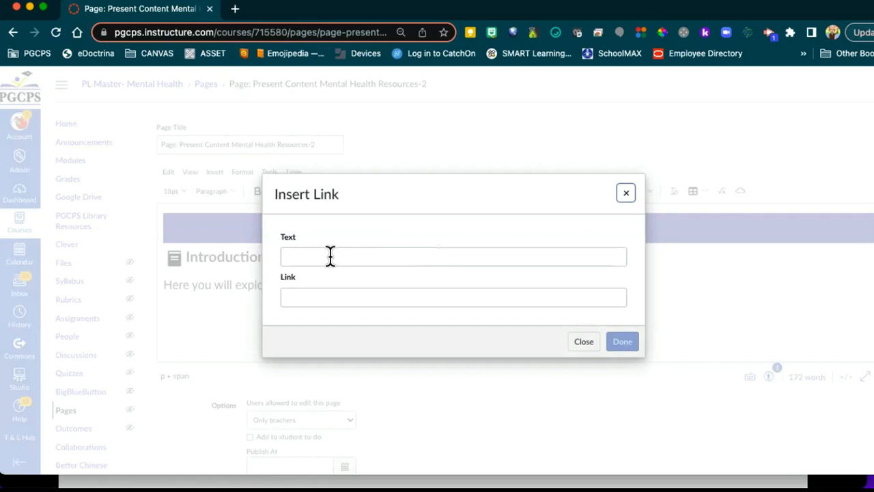
left_click(307, 256)
type("Mental Health")
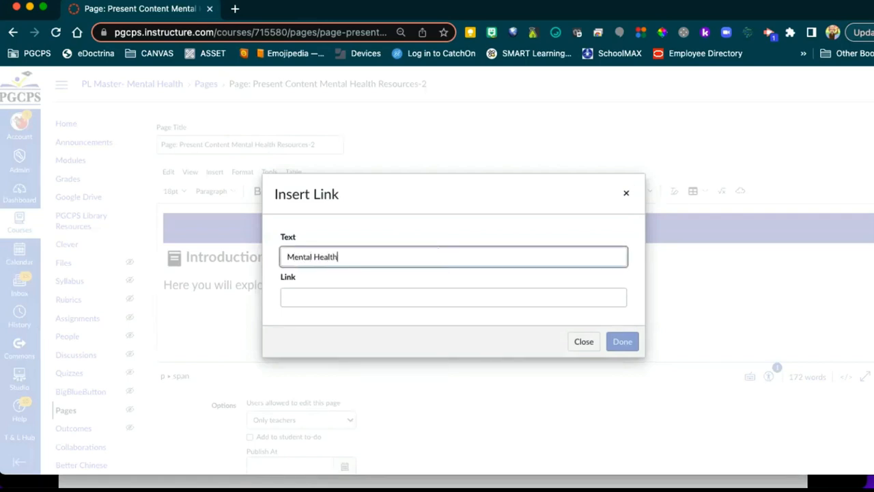
key("BackSpace")
key("BackSpace")
key("BackSpace")
key("BackSpace")
key("BackSpace")
key("BackSpace")
key("BackSpace")
key("BackSpace")
key("BackSpace")
key("BackSpace")
key("BackSpace")
key("BackSpace")
type("Prince Georges County Mental ")
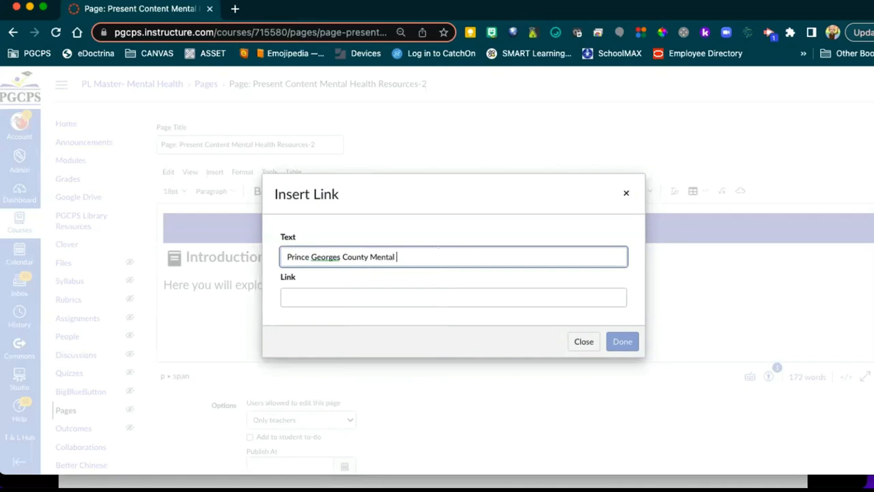
type("Health")
left_click(336, 256)
type("'")
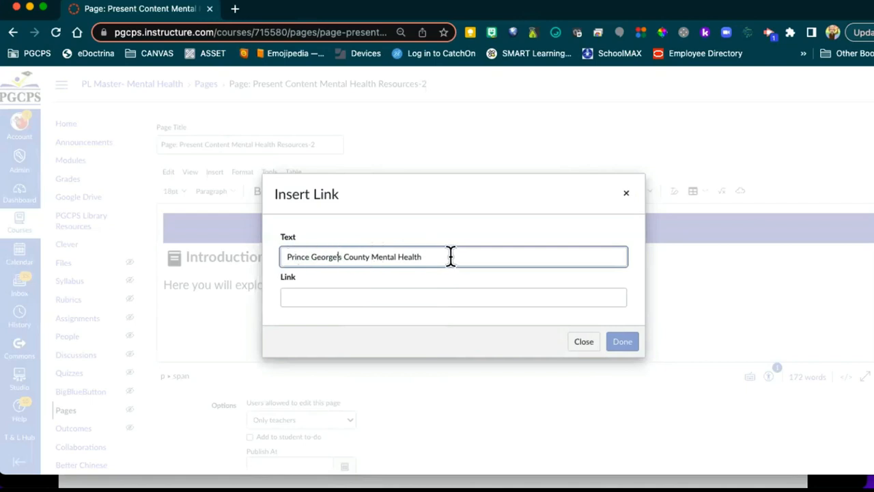
left_click(234, 12)
Step: Load the pgcps website in the new browser tab
left_click(244, 39)
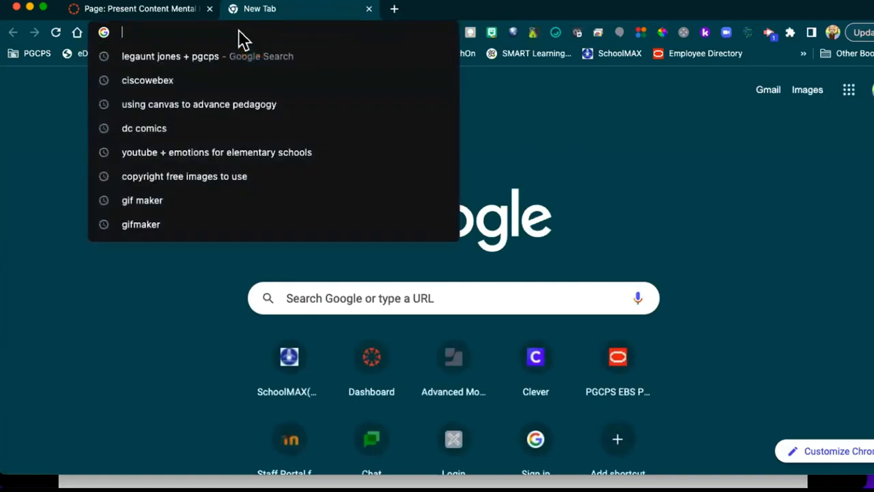
type("pgcps")
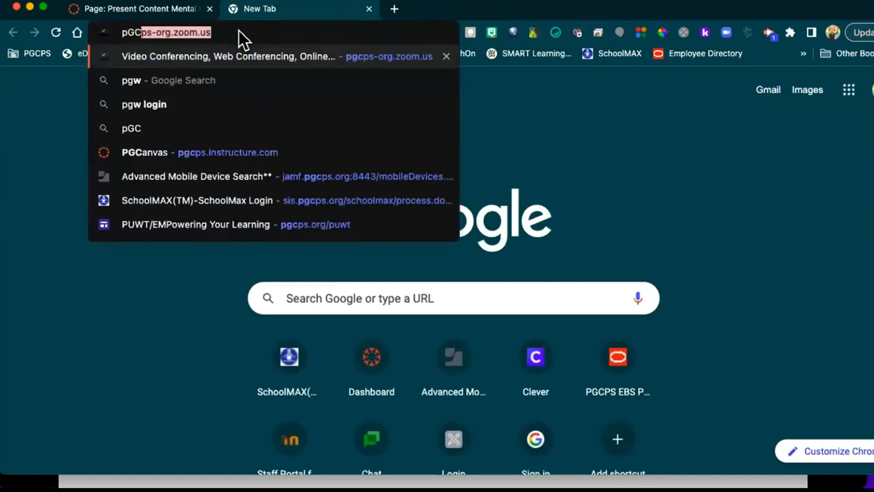
key("Return")
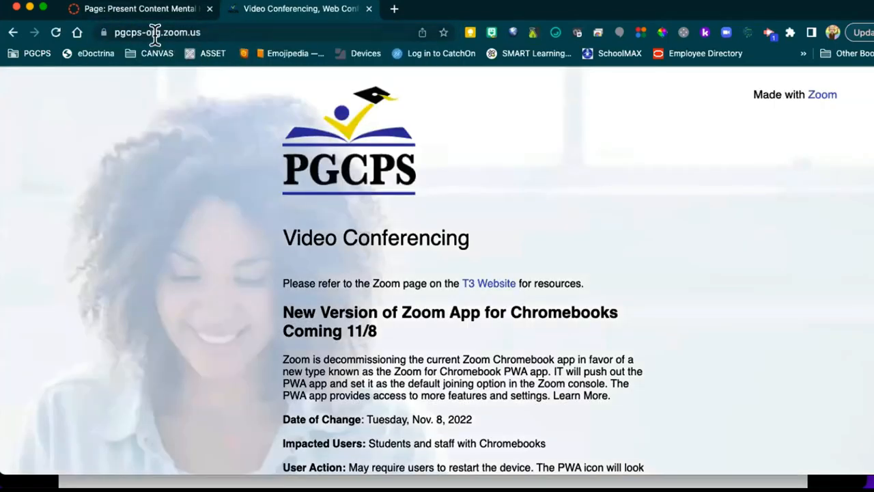
left_click_drag(140, 32, 252, 32)
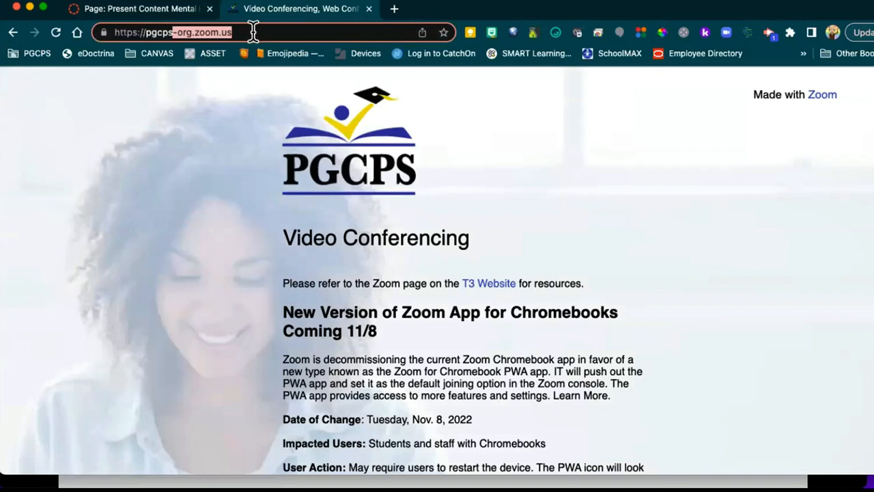
key("BackSpace")
key("Return")
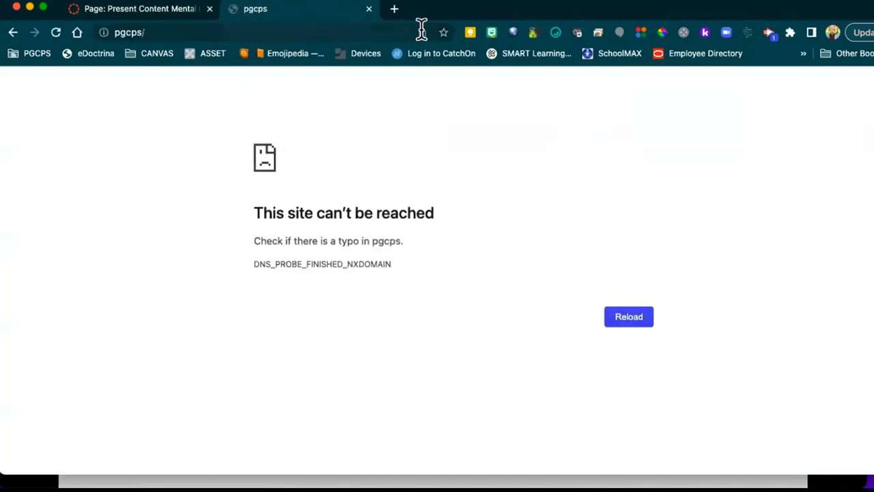
Step: Search 'PG County Mental Health', open Behavioral Health Services, and copy its address
left_click(306, 32)
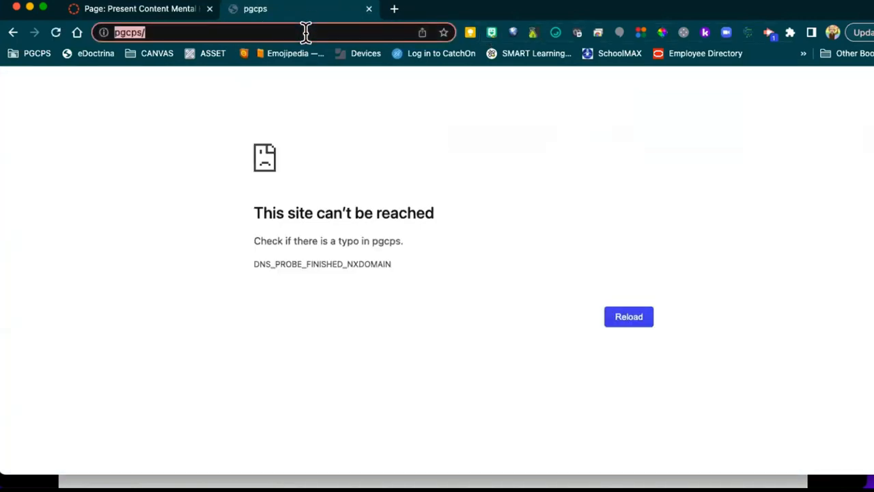
type("PG Coun")
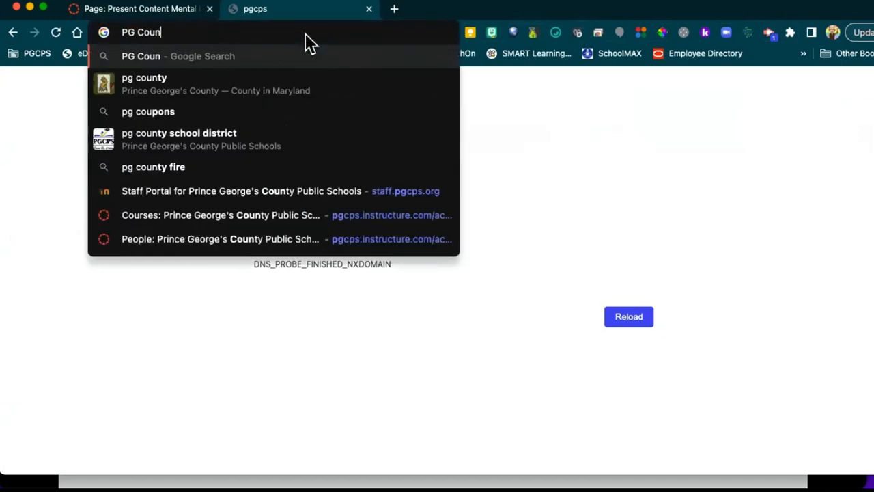
type("ty Mental Heal")
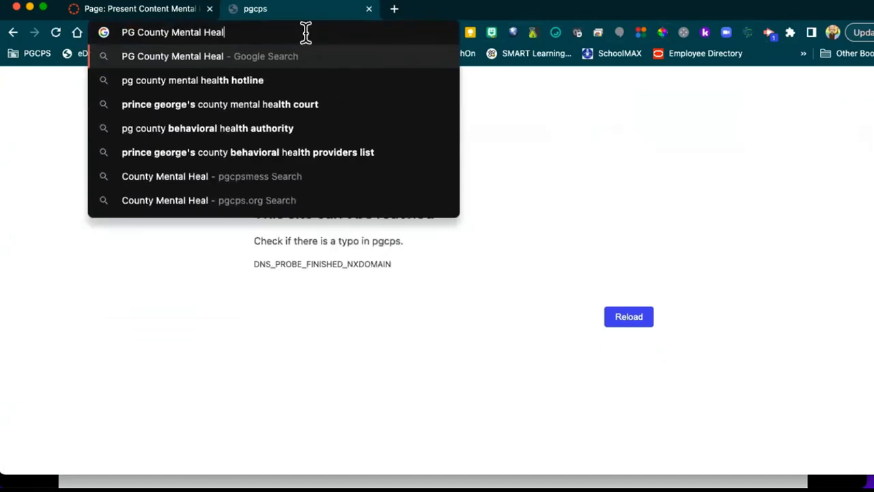
type("th")
key("Return")
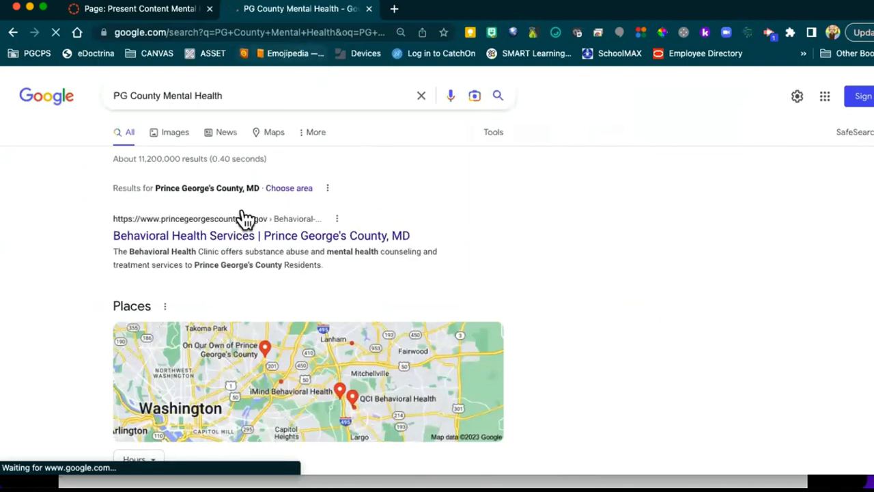
left_click(212, 236)
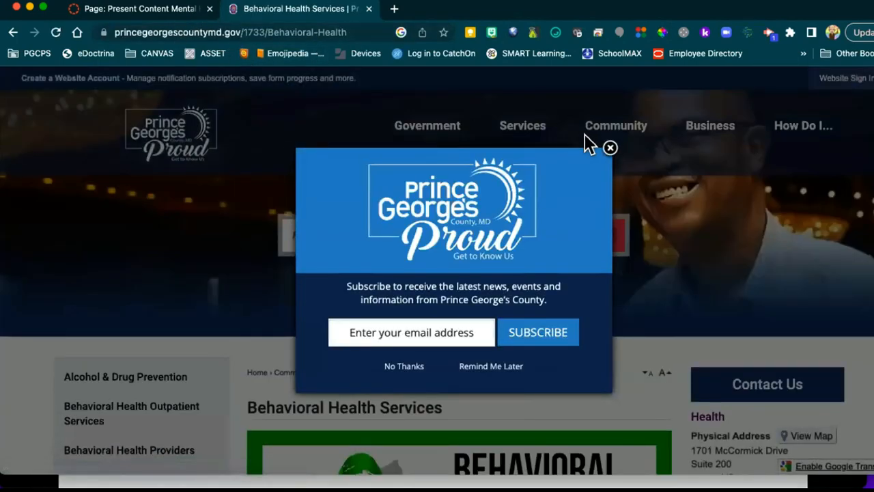
left_click(610, 147)
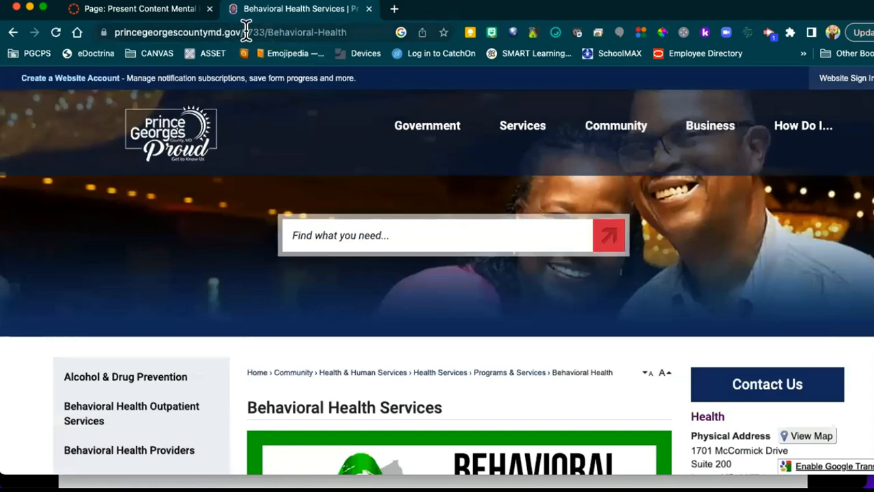
left_click(245, 32)
key("super+c")
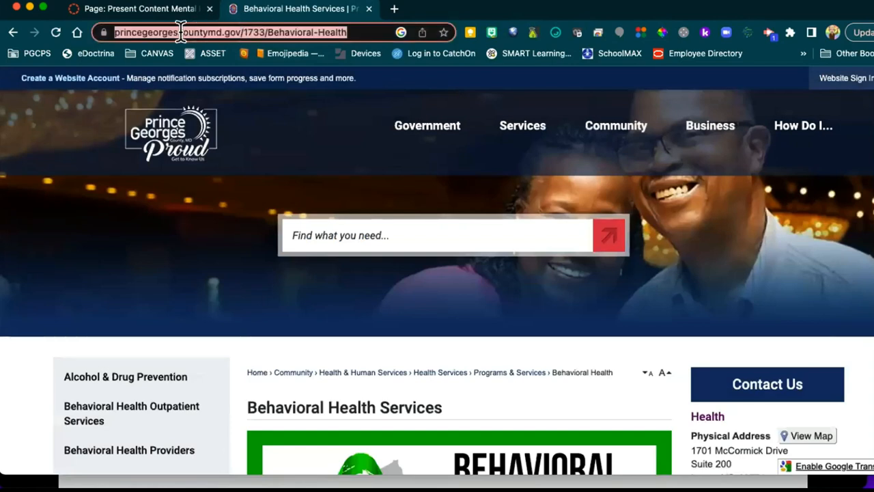
left_click(156, 9)
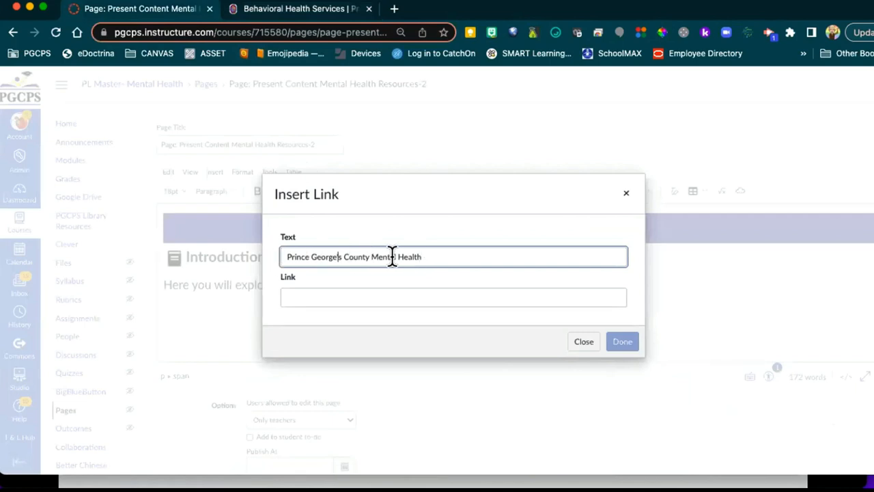
Step: Paste the Behavioral Health address as the link URL and insert the link
left_click(305, 294)
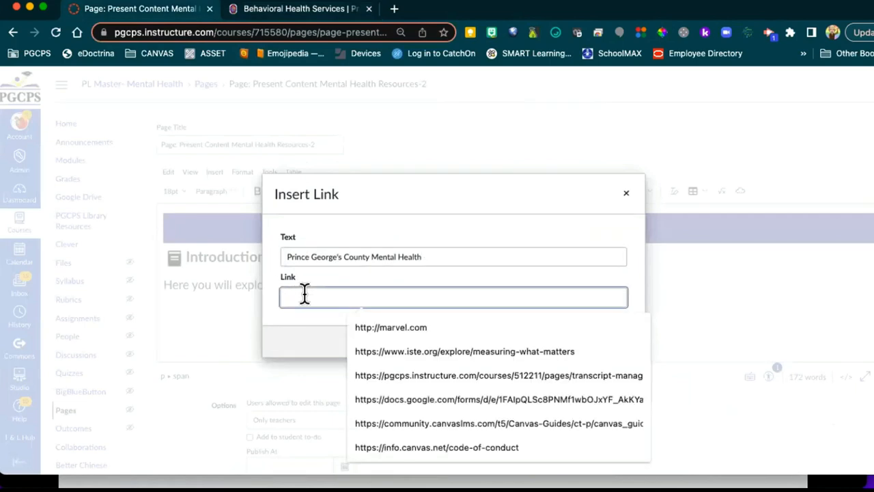
key("super+v")
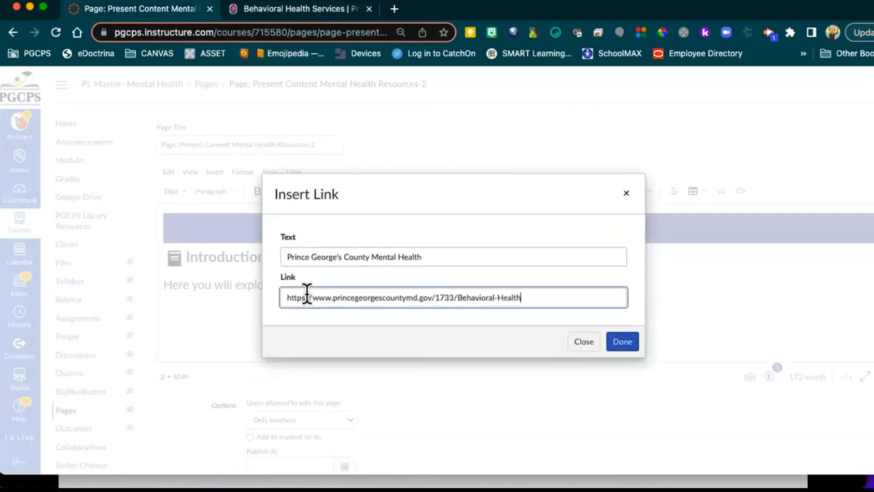
left_click(623, 344)
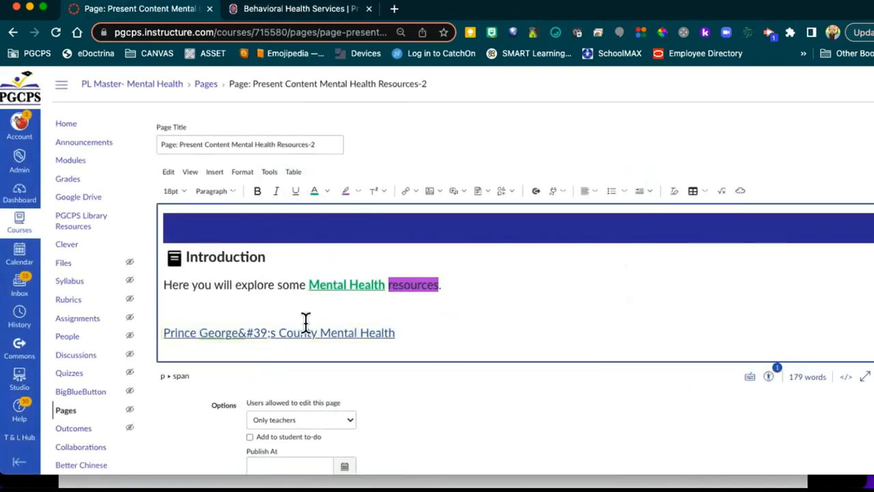
left_click(374, 333)
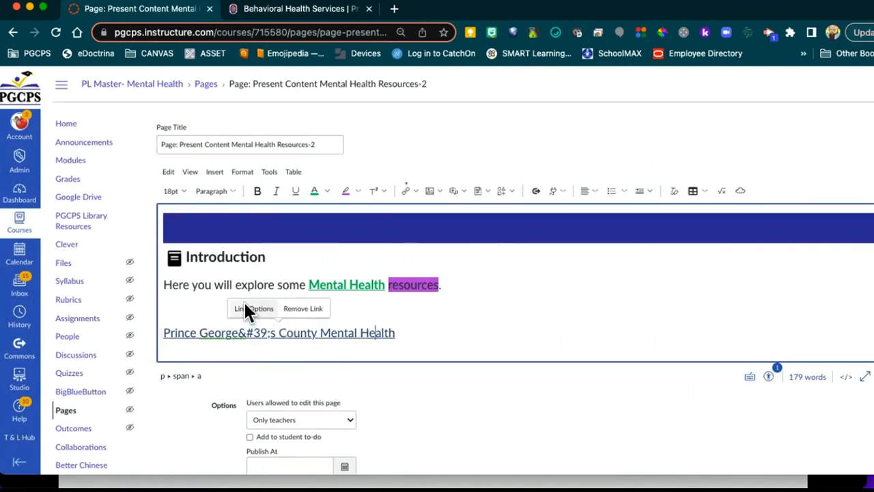
left_click(430, 332)
left_click(419, 288)
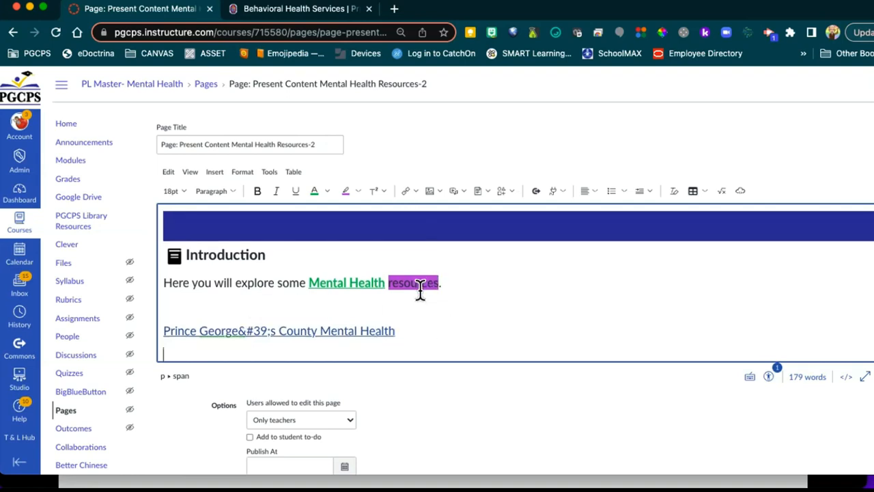
left_click(409, 191)
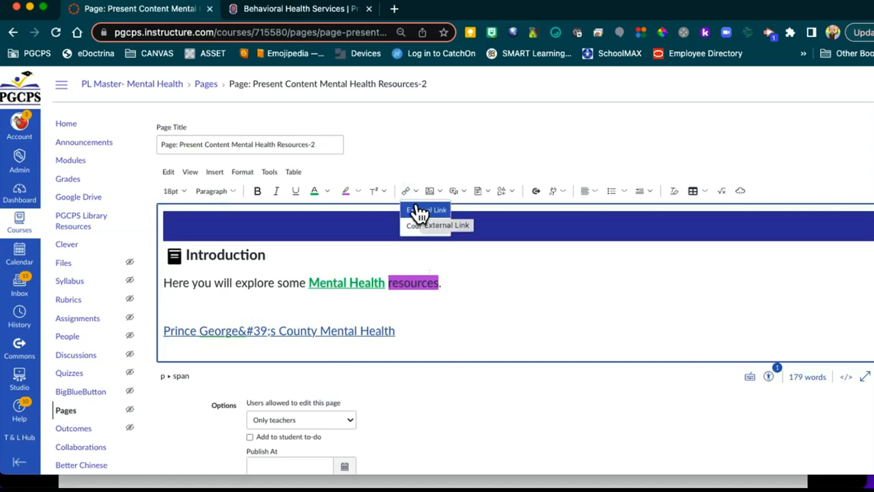
left_click(418, 210)
left_click(321, 250)
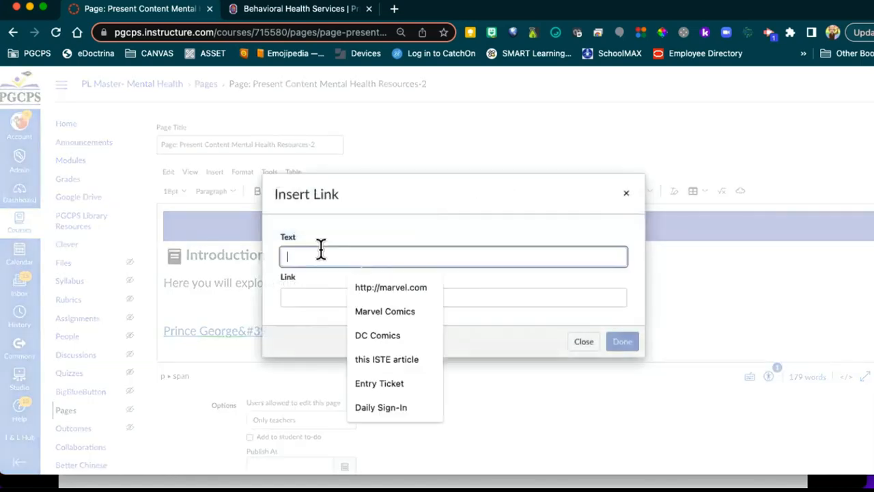
type("Comic ")
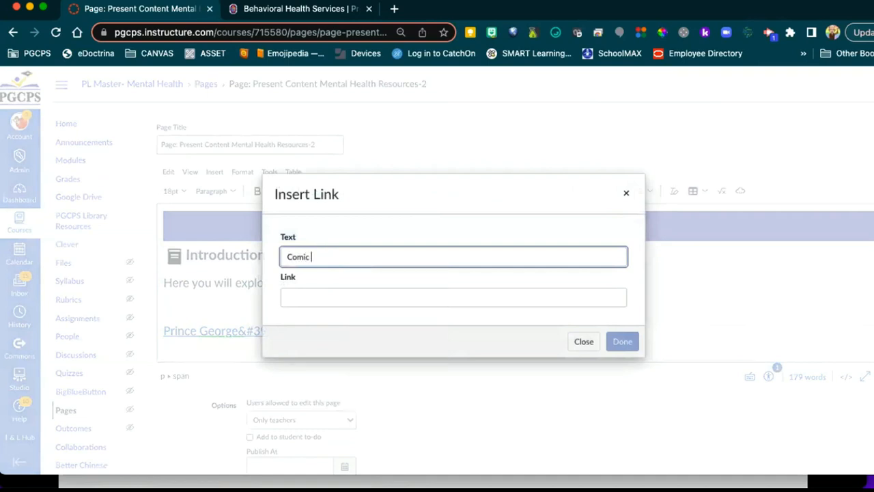
type("Books")
left_click(306, 296)
type("http")
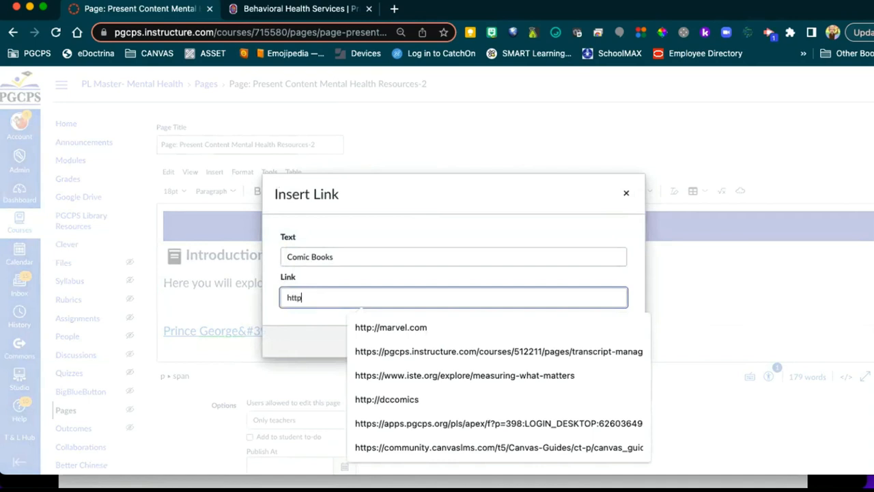
type("://marvel.com")
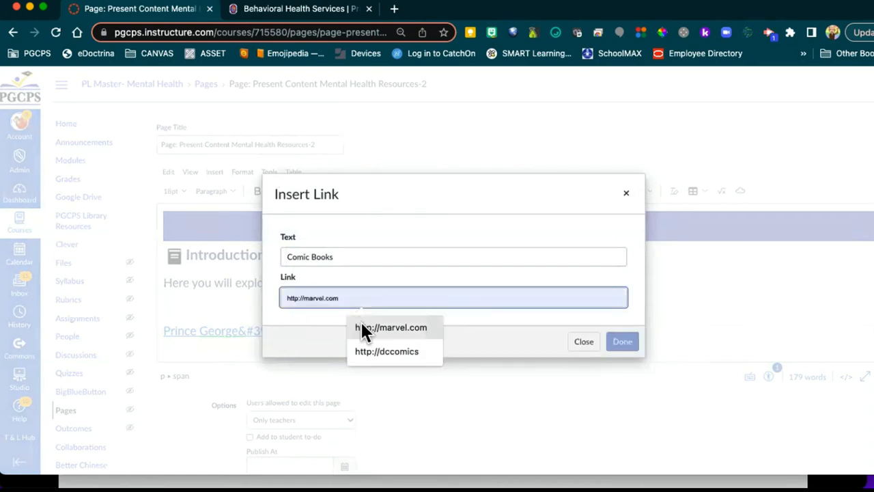
left_click(360, 327)
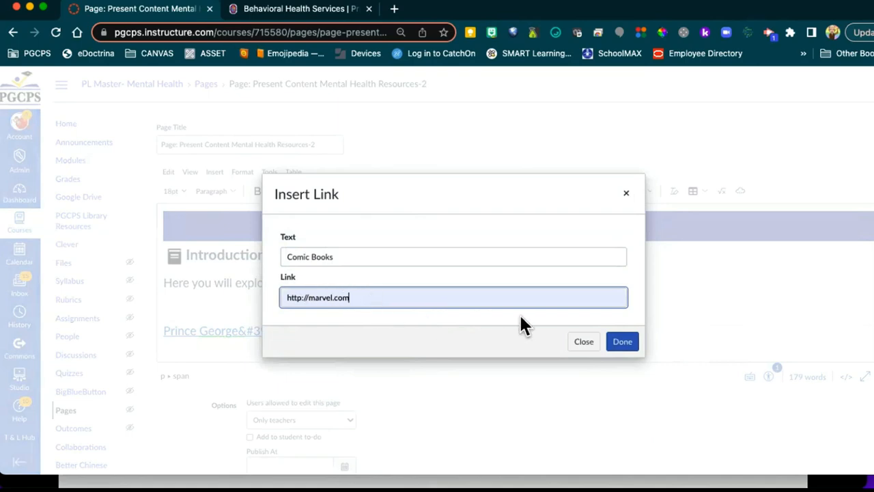
left_click(619, 344)
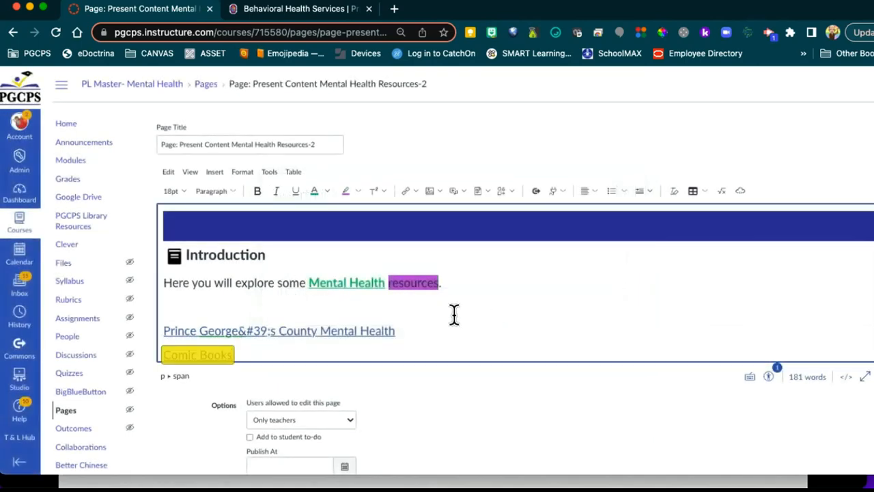
scroll(454, 315, "down", 2)
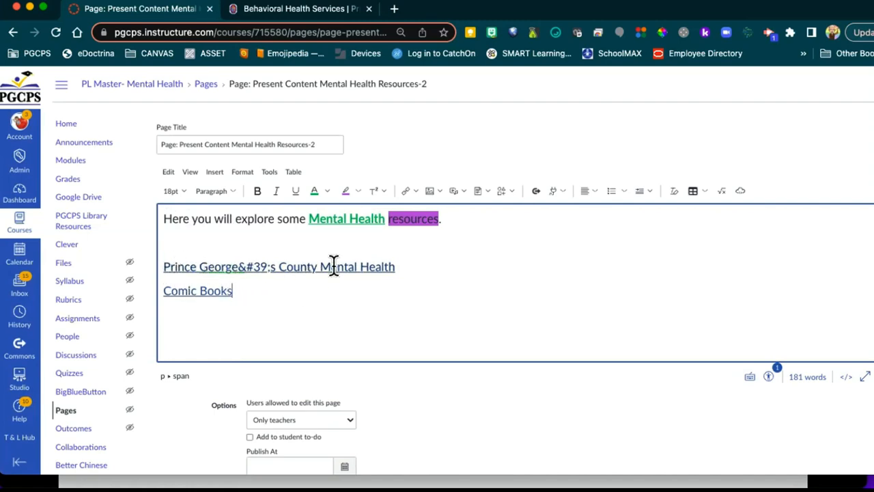
left_click(412, 190)
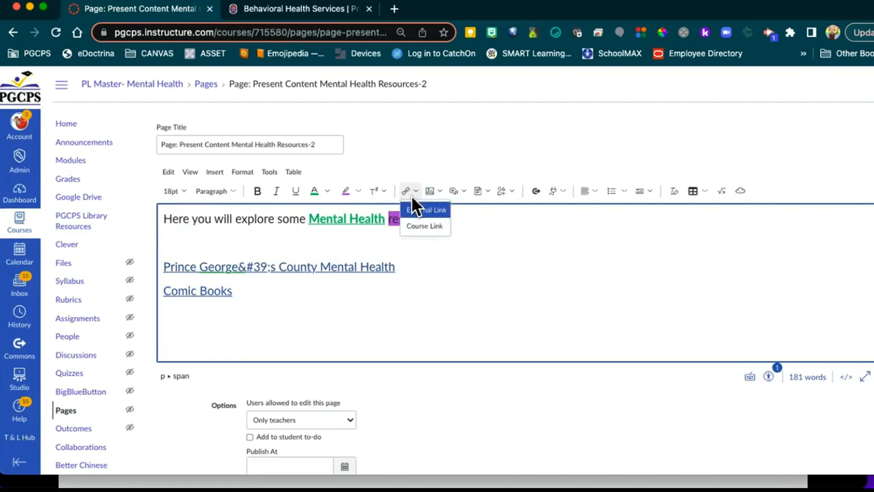
Step: Dismiss the link dropdown and choose Upload Image from the Images toolbar menu
left_click(334, 296)
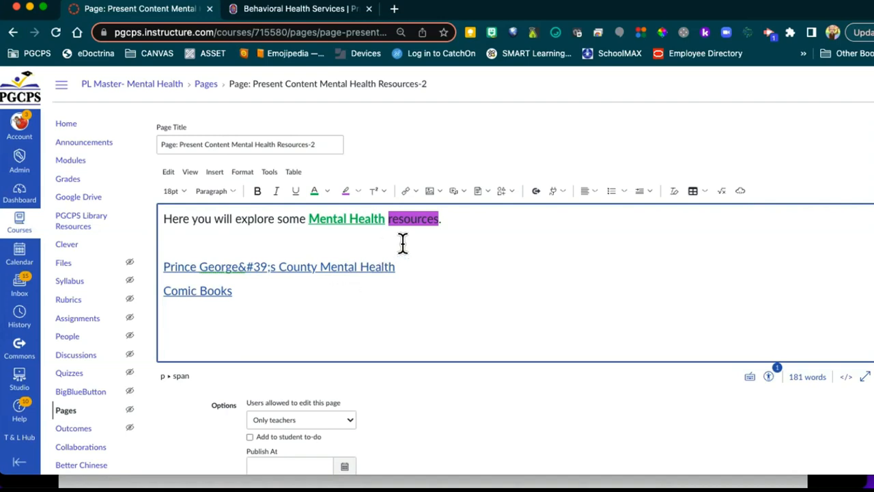
left_click(437, 191)
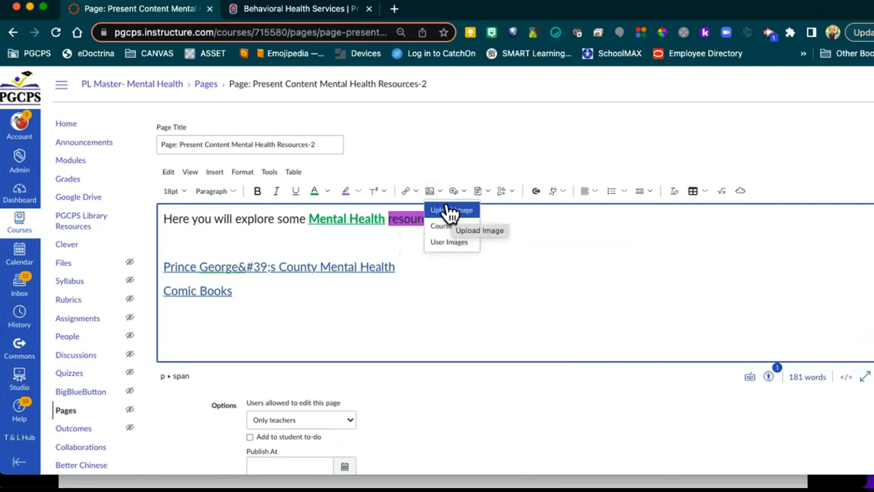
left_click(450, 212)
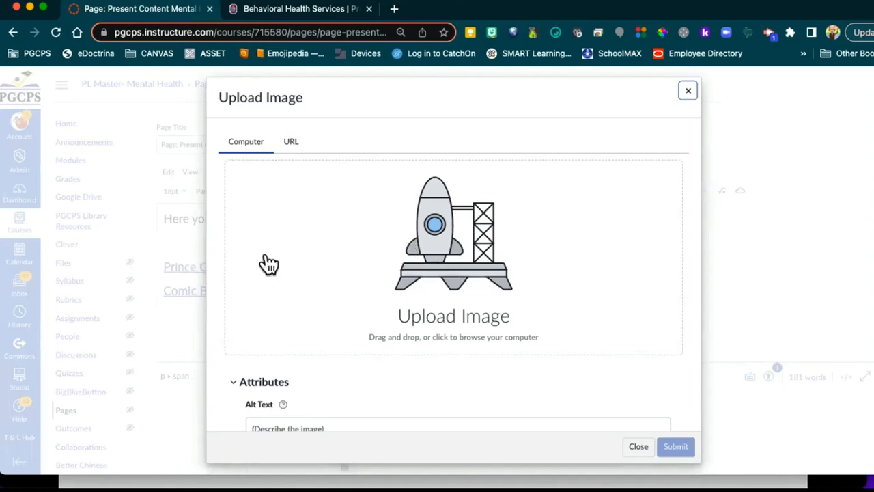
Step: Pick smilie png from Desktop > Canvas QuickStart Images as the image to upload
left_click(453, 265)
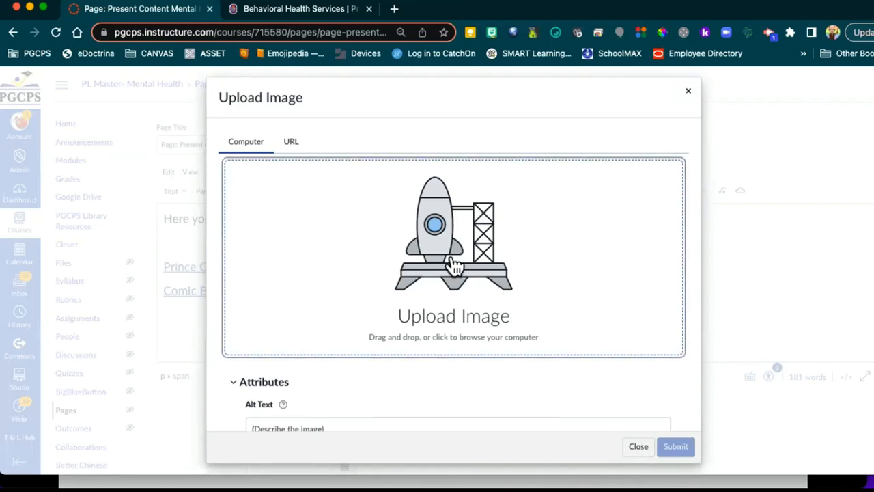
left_click(454, 256)
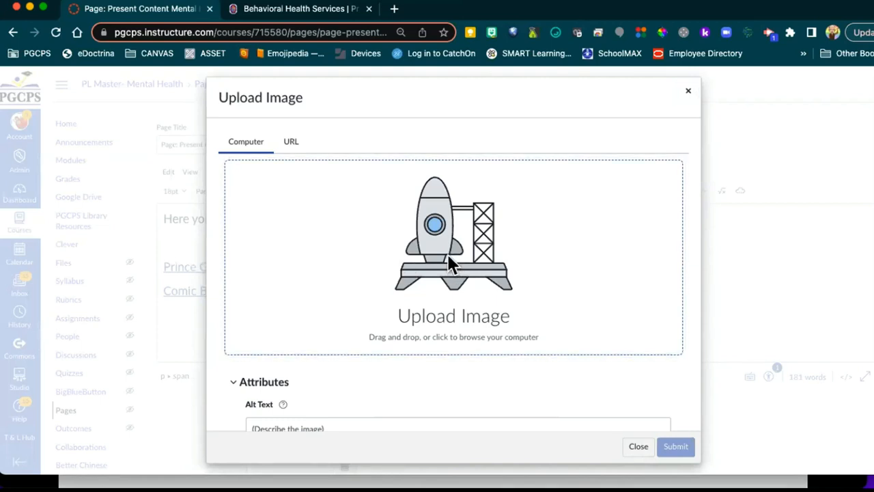
left_click(108, 153)
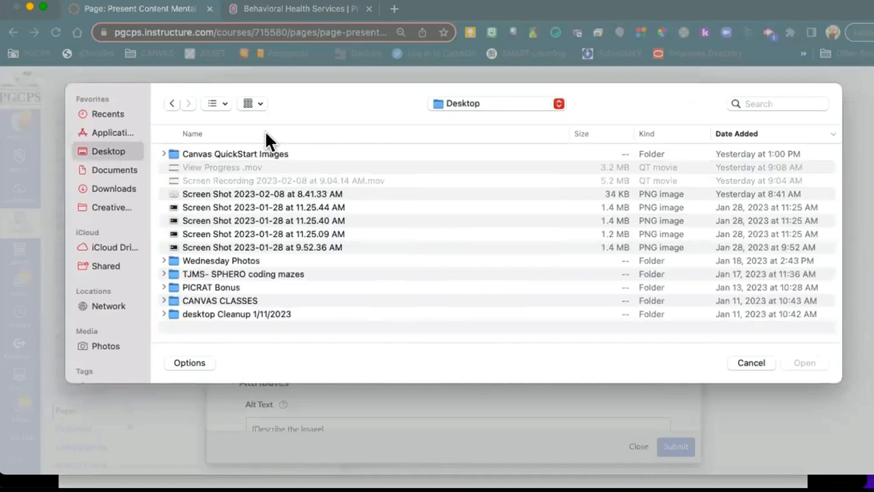
double_click(191, 154)
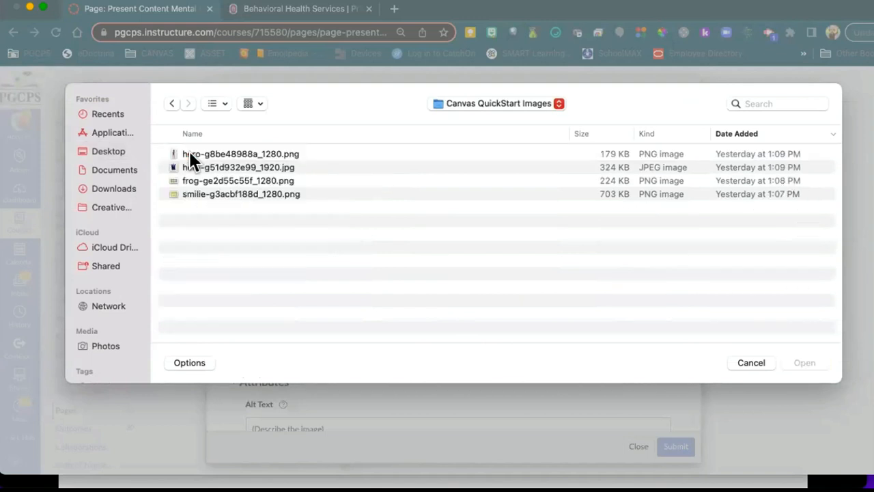
left_click(180, 194)
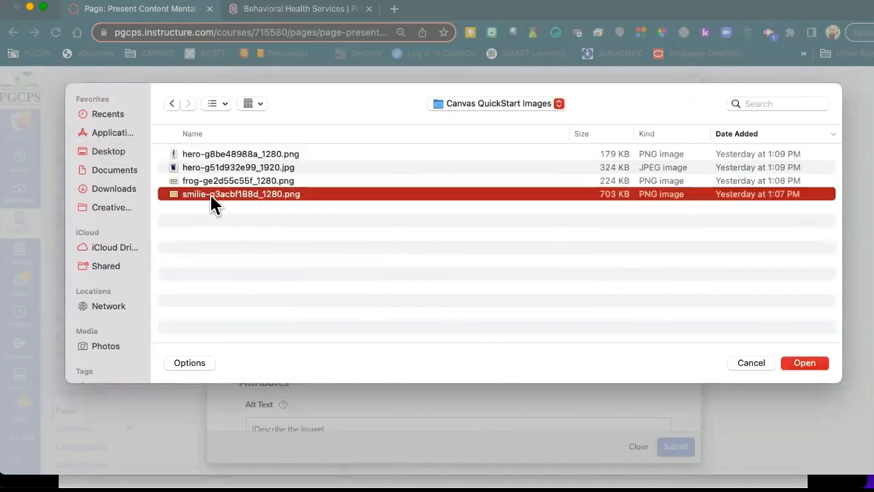
left_click(805, 362)
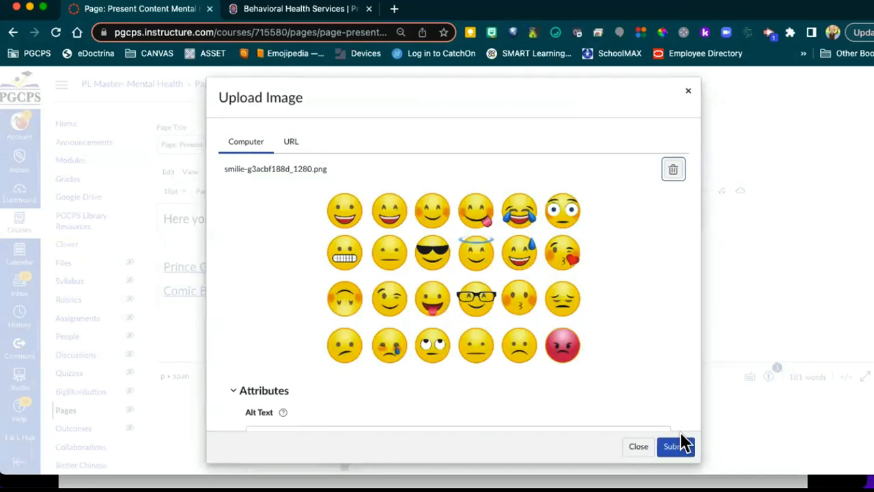
Step: Enter the alt text 'A variety of emotions shown through cartoon face'
scroll(649, 395, "down", 4)
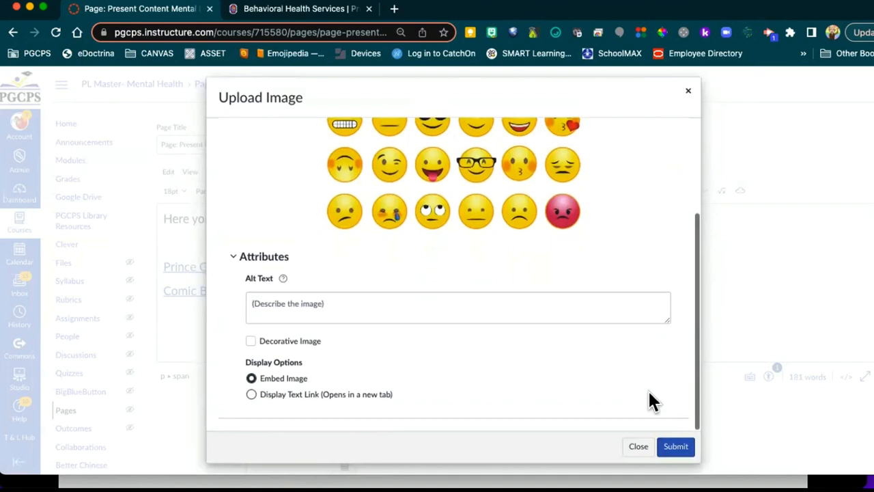
scroll(647, 388, "up", 1)
scroll(647, 389, "down", 1)
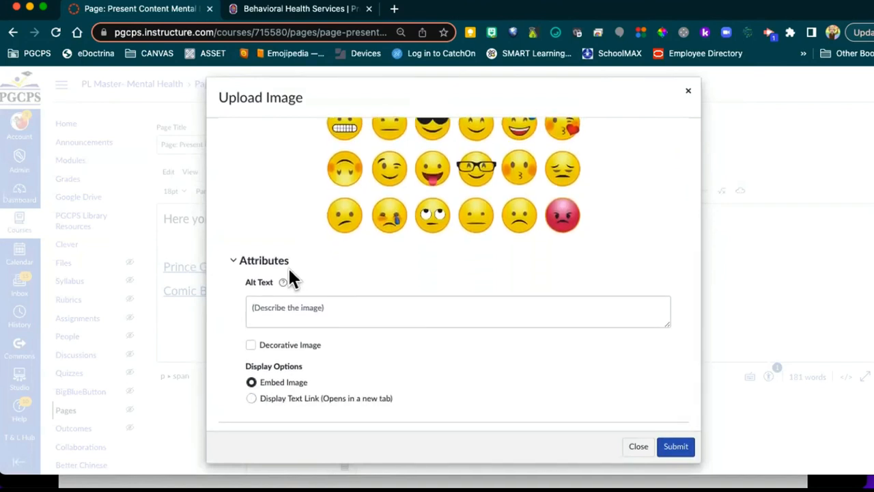
left_click(254, 306)
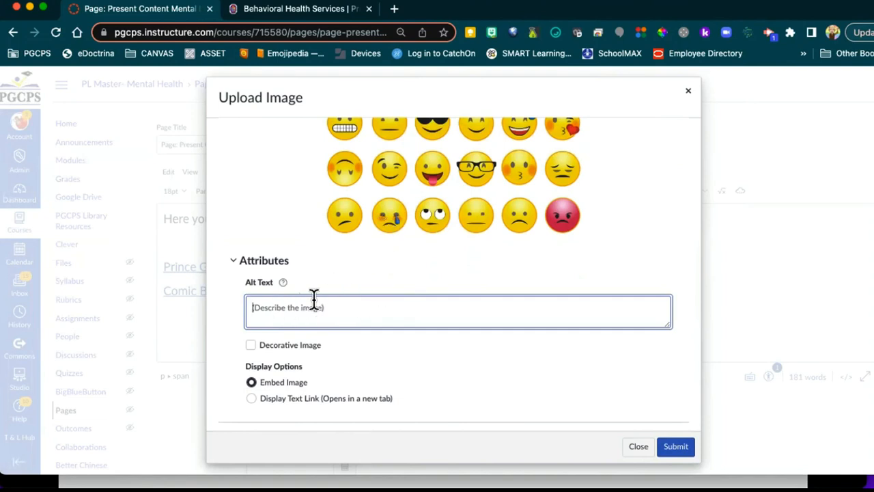
type("A varie")
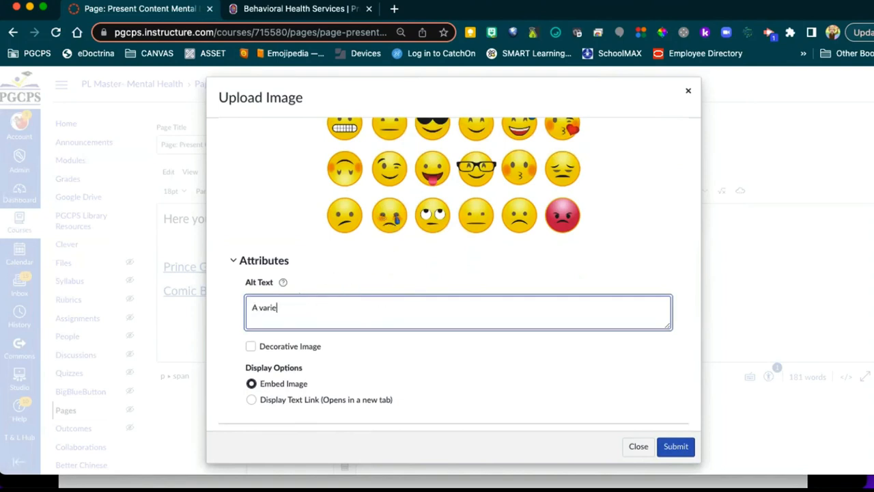
type("ty of emotions shown through ca")
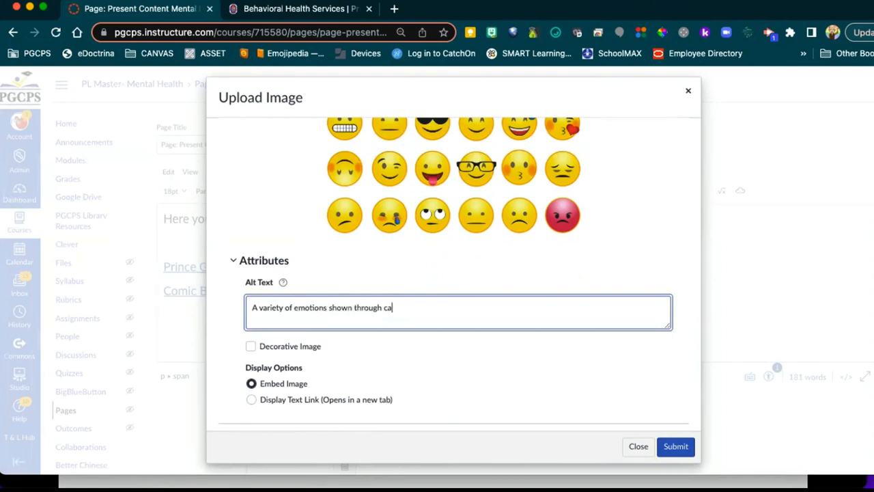
type("rtoon faces")
Step: Submit the emoji faces image so it lands under the Comic Books link, then select it
left_click(672, 447)
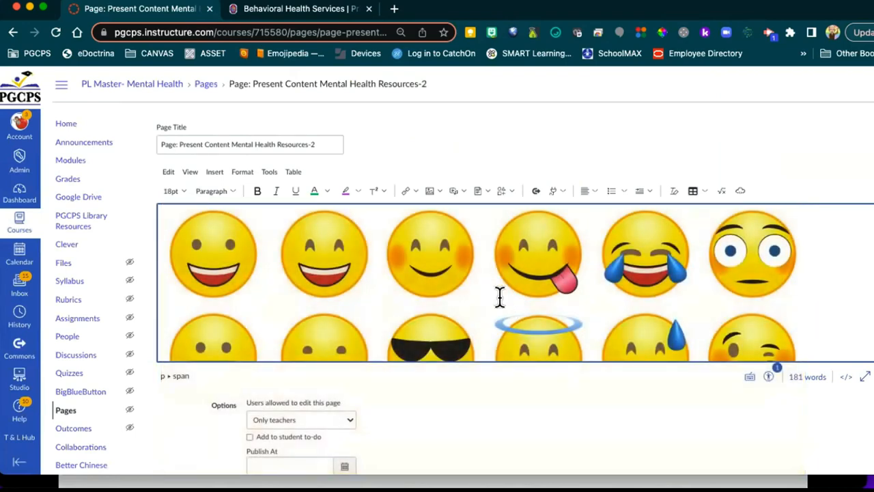
scroll(500, 295, "up", 4)
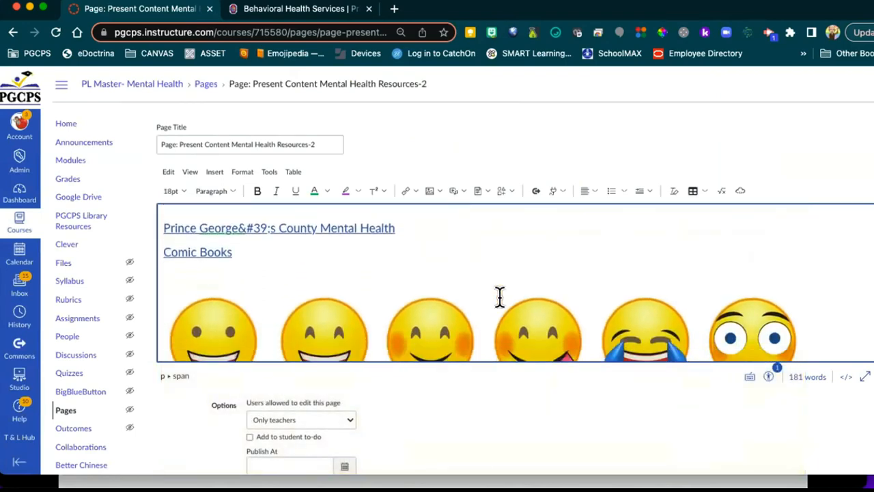
scroll(500, 296, "down", 3)
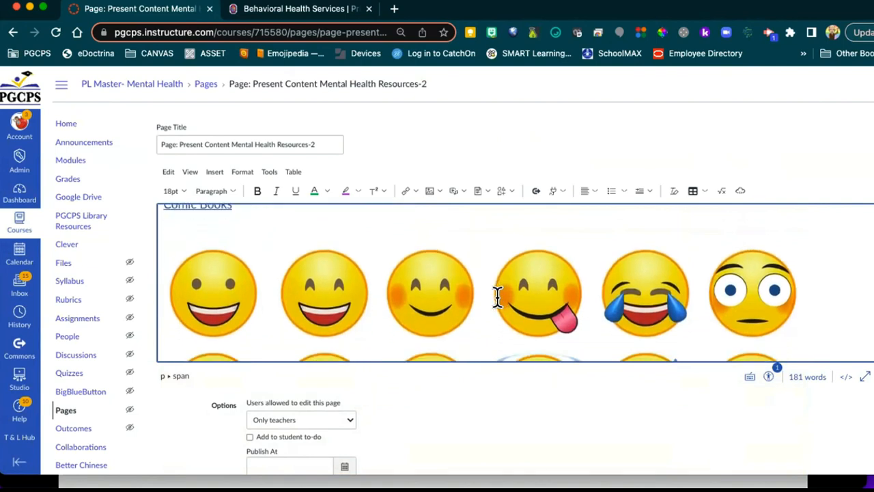
scroll(456, 273, "up", 2)
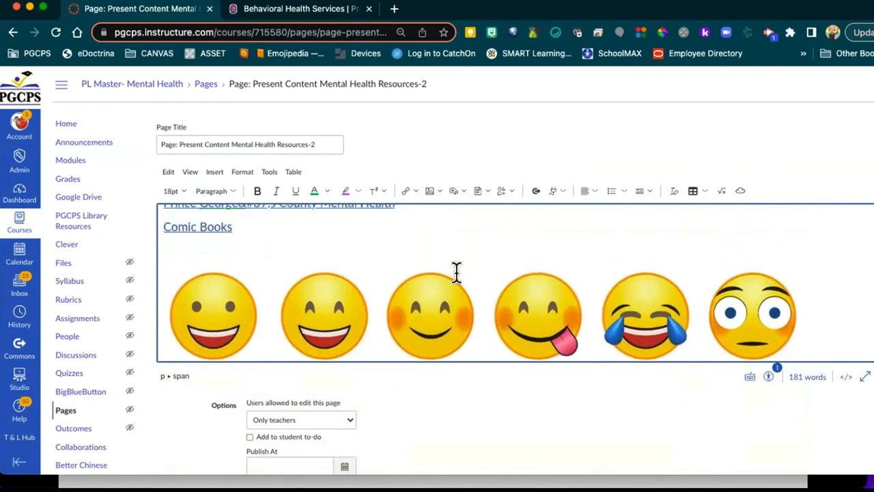
left_click(421, 305)
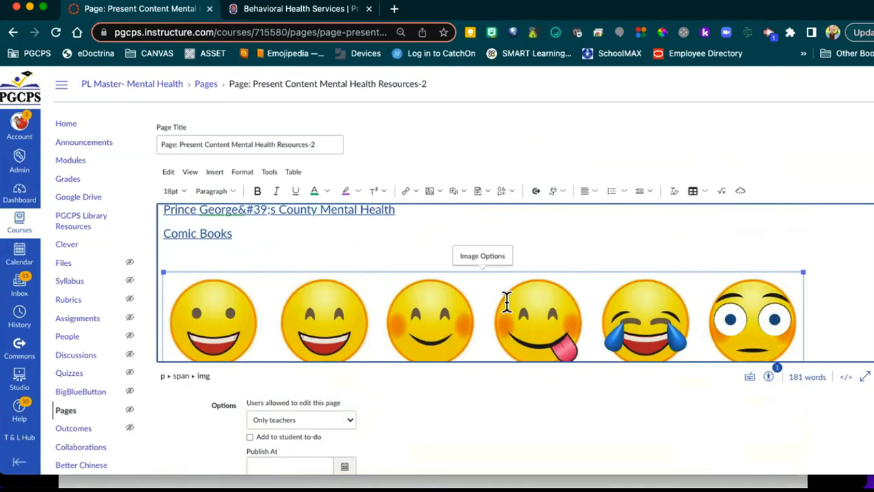
Step: Resize the emoji image to the Small preset size in Image Options
left_click(415, 243)
left_click(441, 299)
left_click(481, 257)
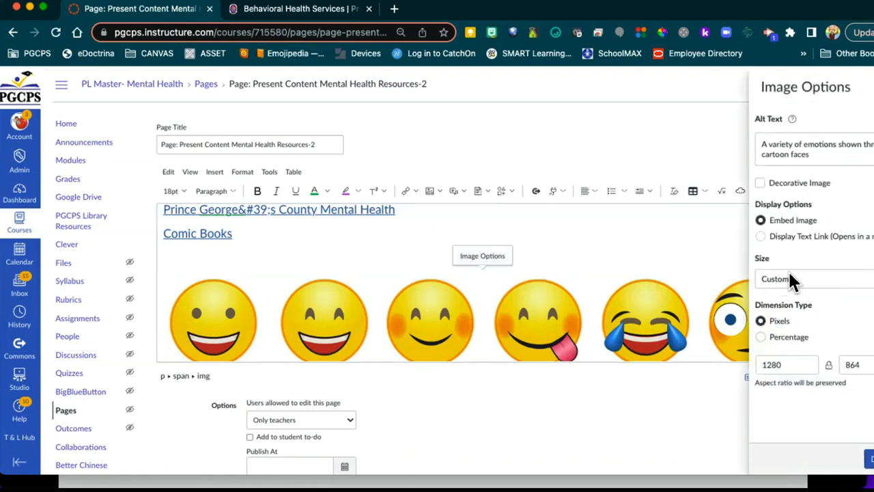
left_click(826, 276)
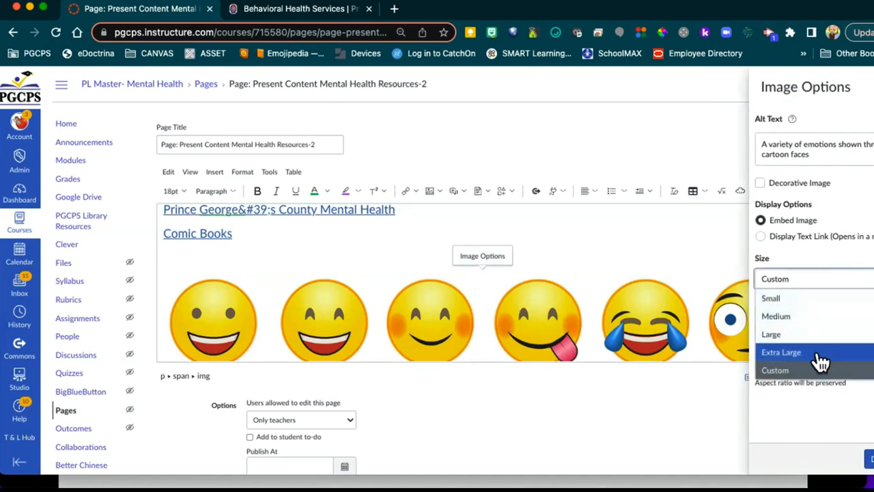
left_click(789, 305)
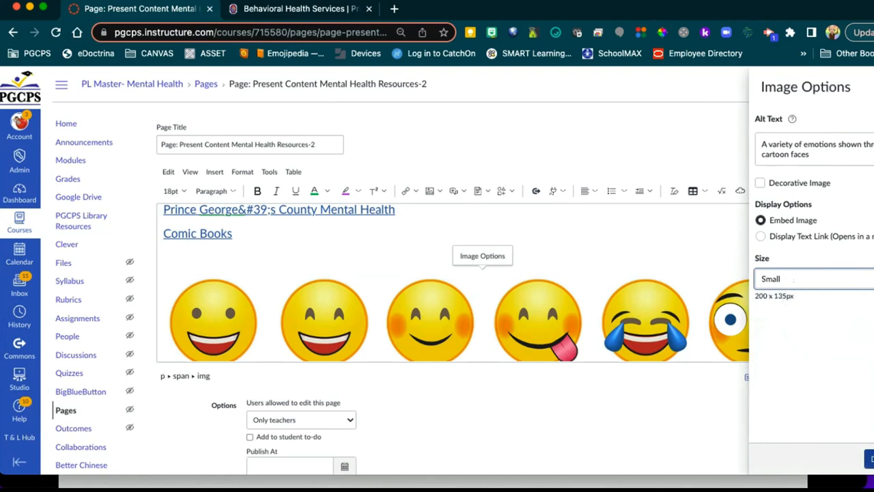
left_click(868, 459)
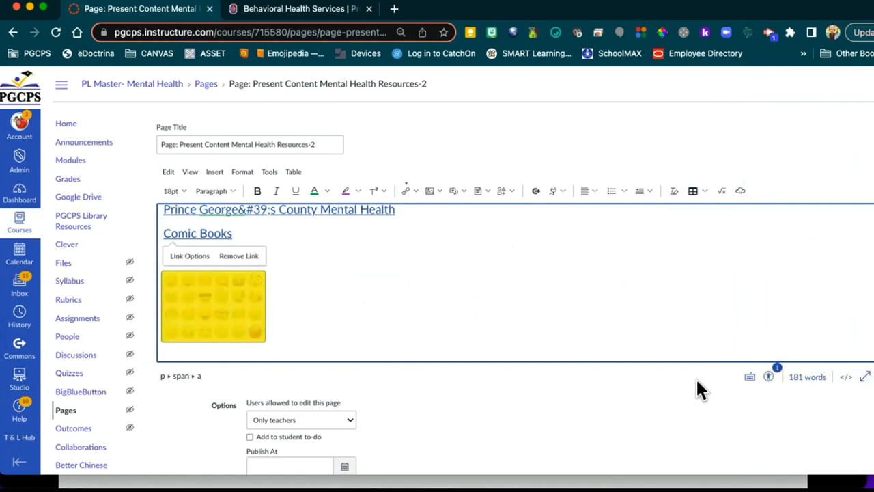
left_click(412, 316)
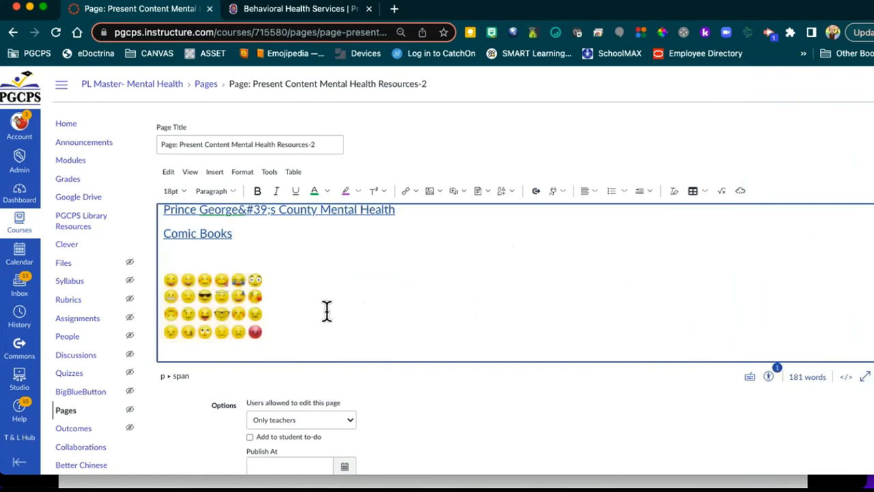
Step: Change the emoji image to the Medium size, 320 x 216 pixels
left_click(228, 309)
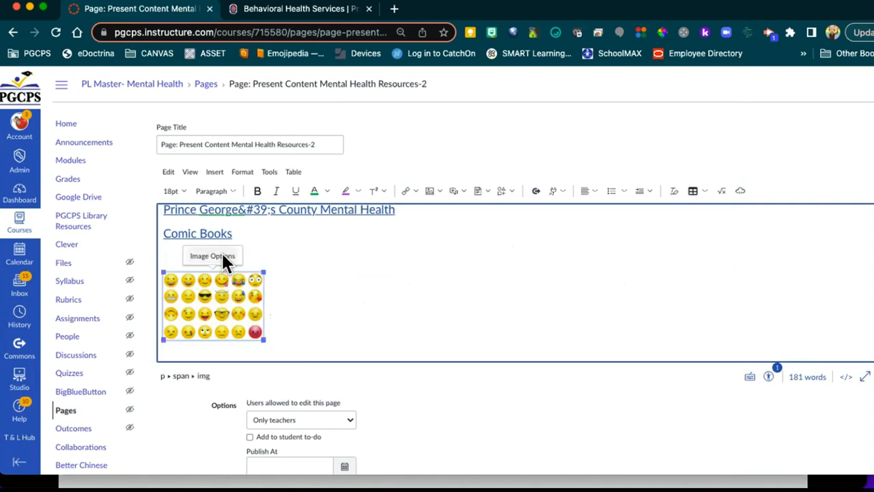
left_click(222, 257)
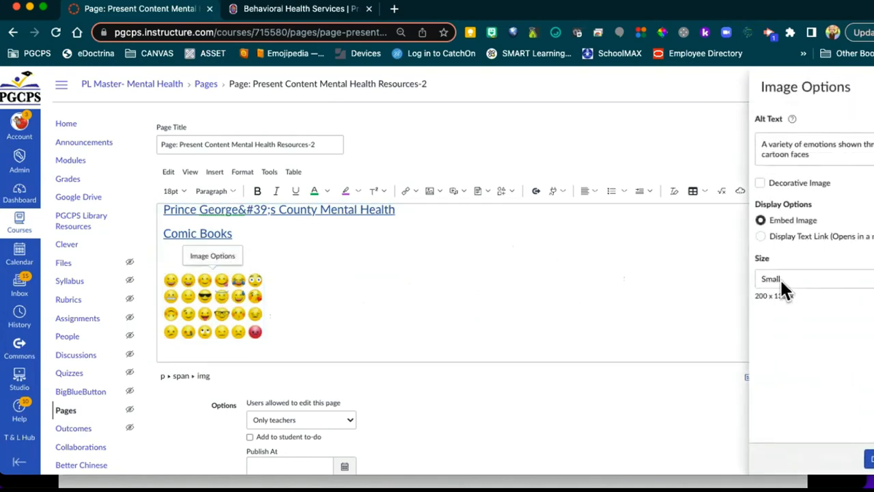
left_click(783, 281)
left_click(786, 315)
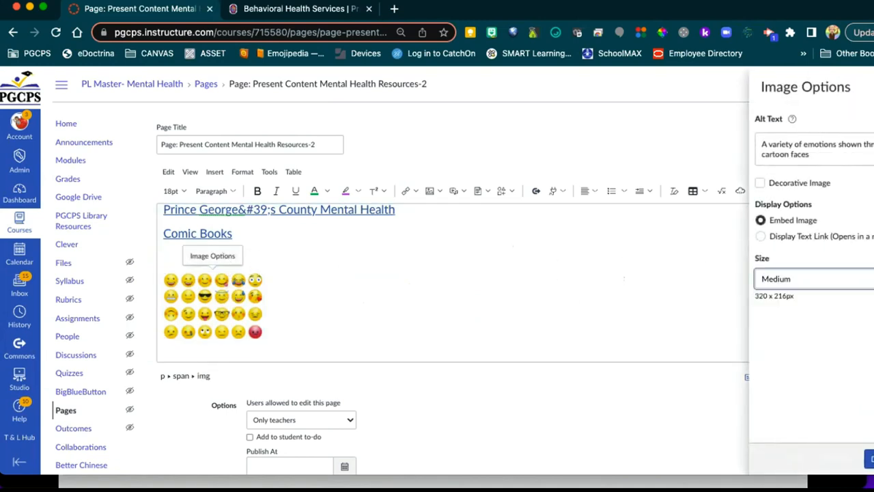
left_click(868, 459)
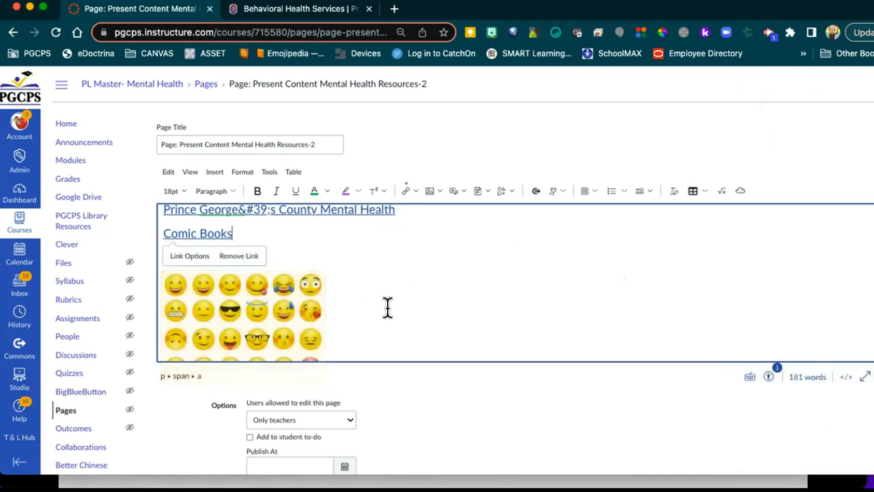
scroll(388, 307, "down", 2)
Step: Confirm the emoji image sits below the Comic Books link and scroll down to the Save buttons
scroll(387, 307, "up", 4)
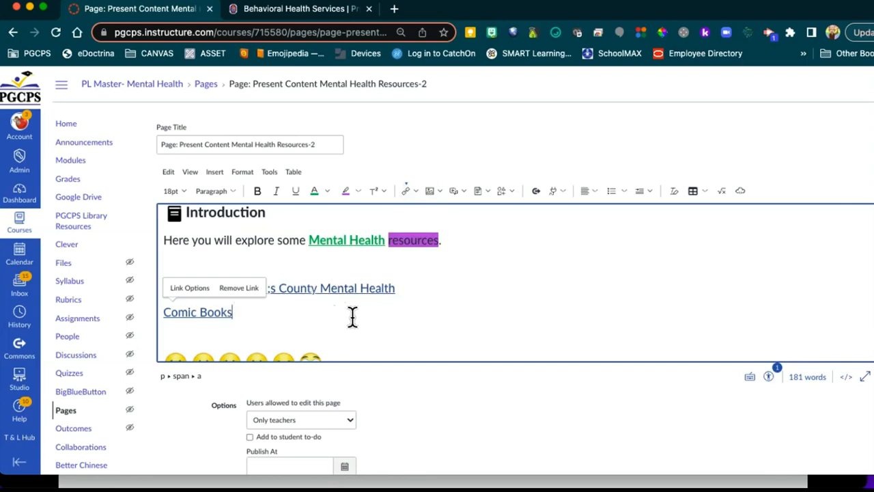
scroll(392, 317, "down", 3)
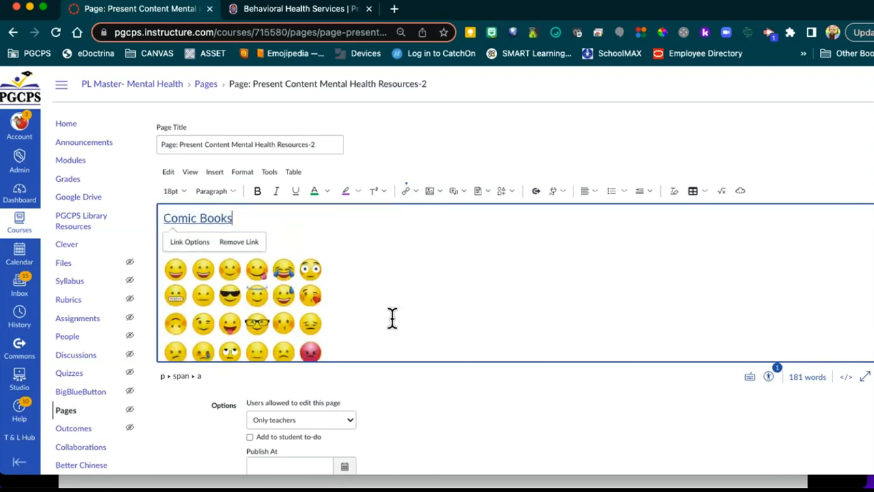
left_click(437, 195)
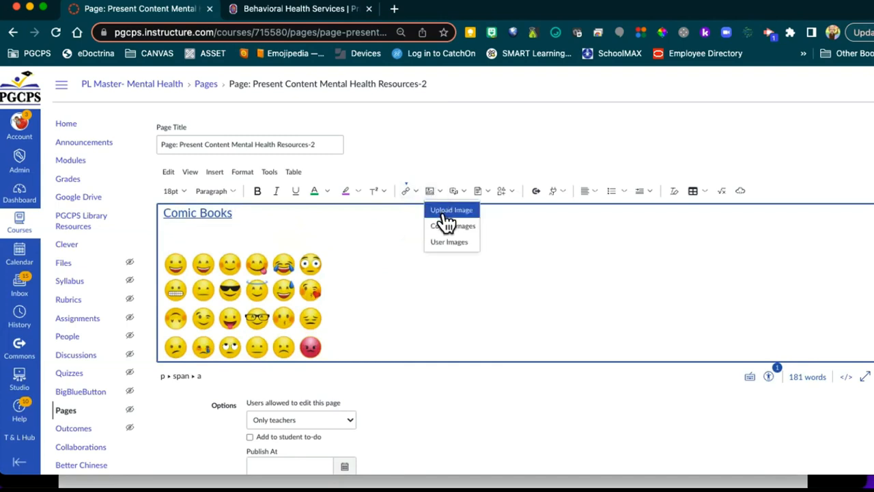
left_click(371, 301)
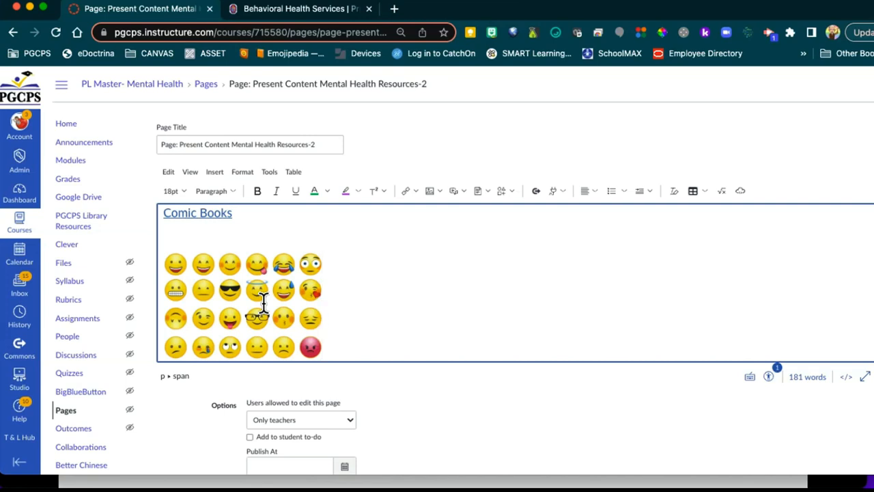
scroll(611, 392, "down", 2)
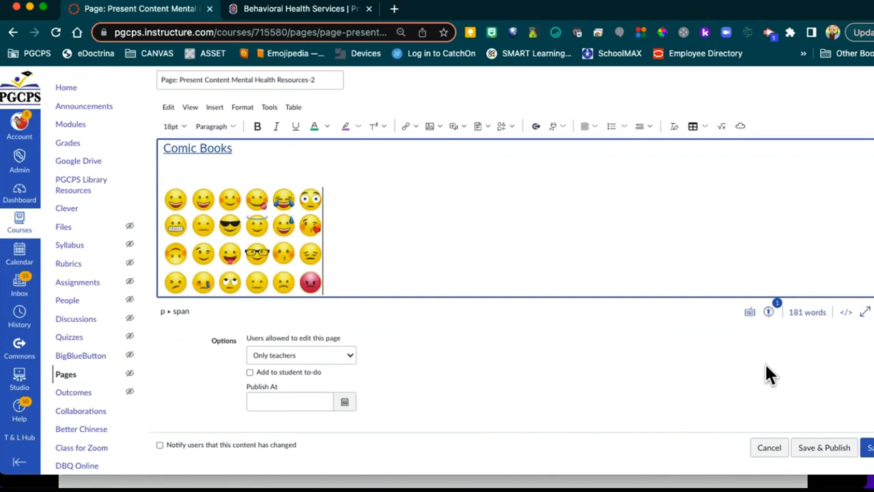
Step: Save the Mental Health Resources-2 page edits
left_click(869, 447)
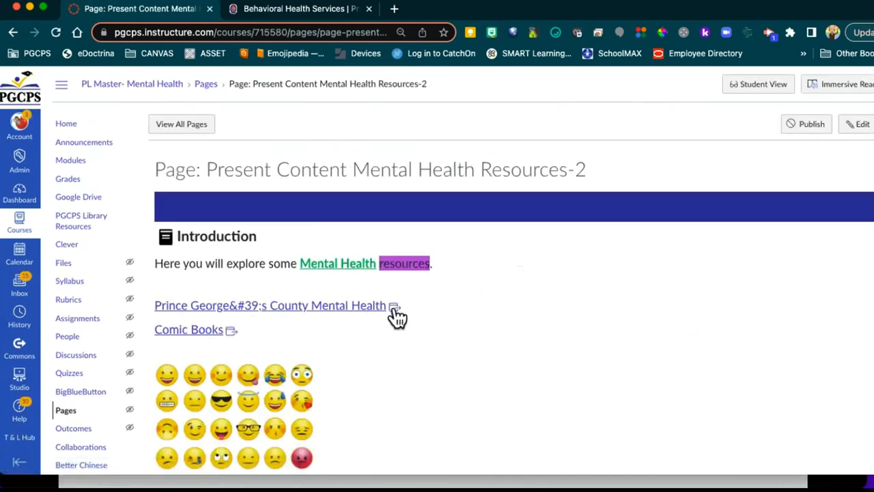
scroll(492, 254, "down", 1)
scroll(494, 248, "down", 2)
scroll(494, 247, "up", 3)
Step: Preview the page in Student View, then reopen Mental Health Resources-2 from Modules
left_click(760, 88)
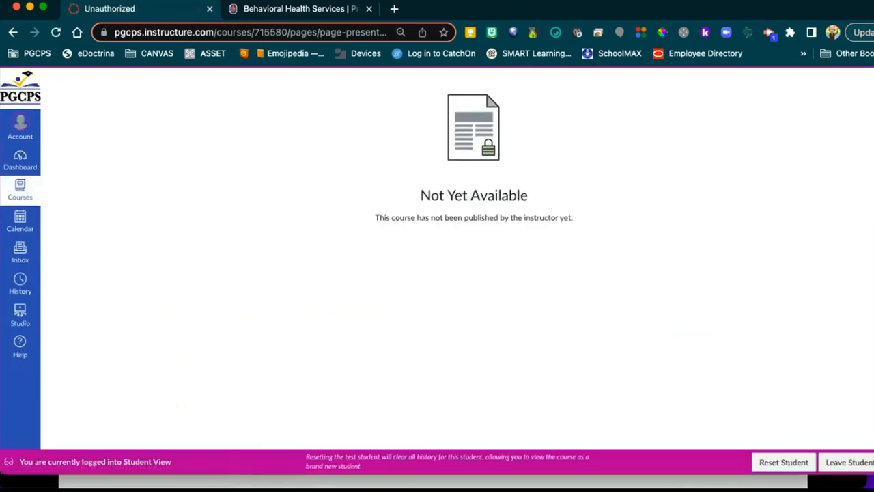
left_click(847, 463)
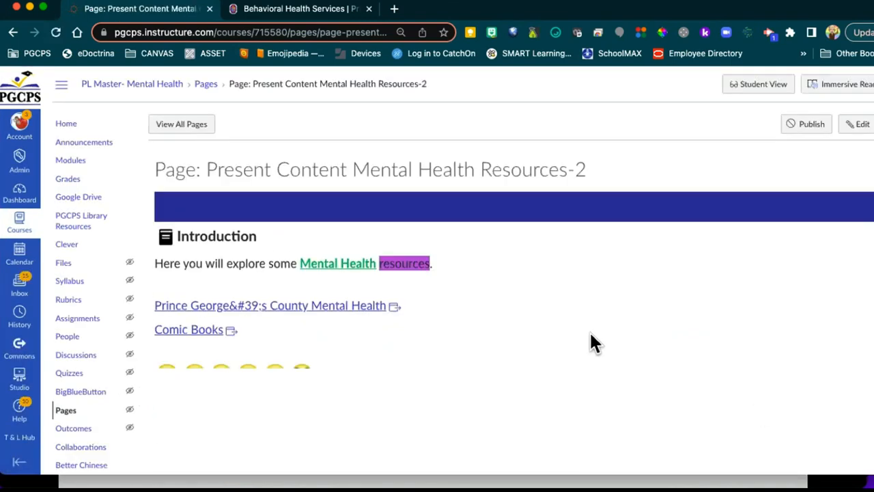
left_click(73, 159)
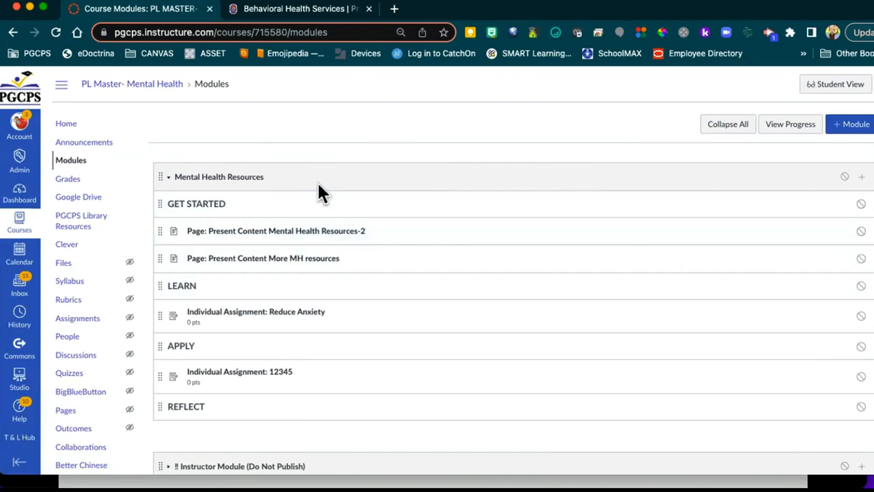
left_click(279, 231)
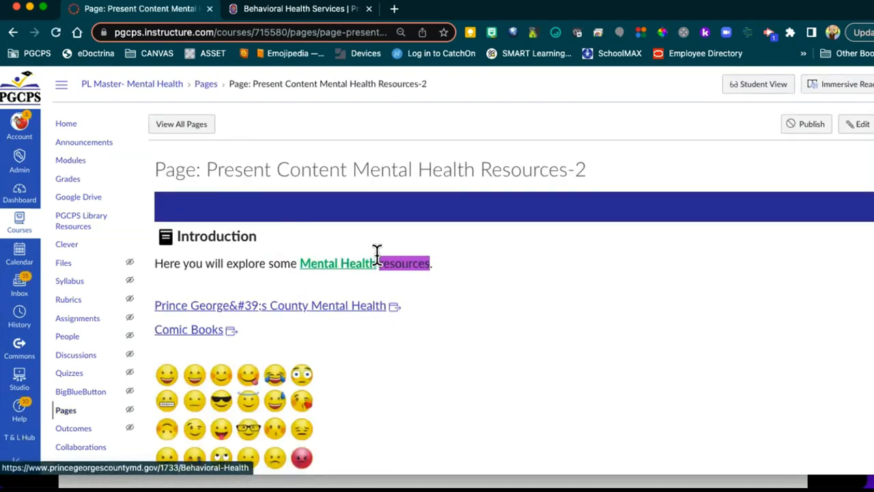
Step: Reopen Resources-2 in the rich content editor and narrow the Canvas window to reveal the slides
left_click(857, 125)
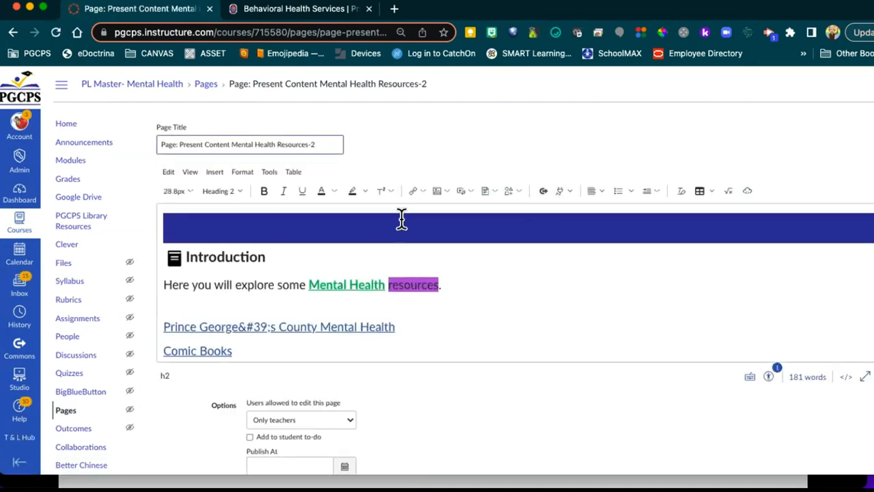
scroll(511, 281, "down", 6)
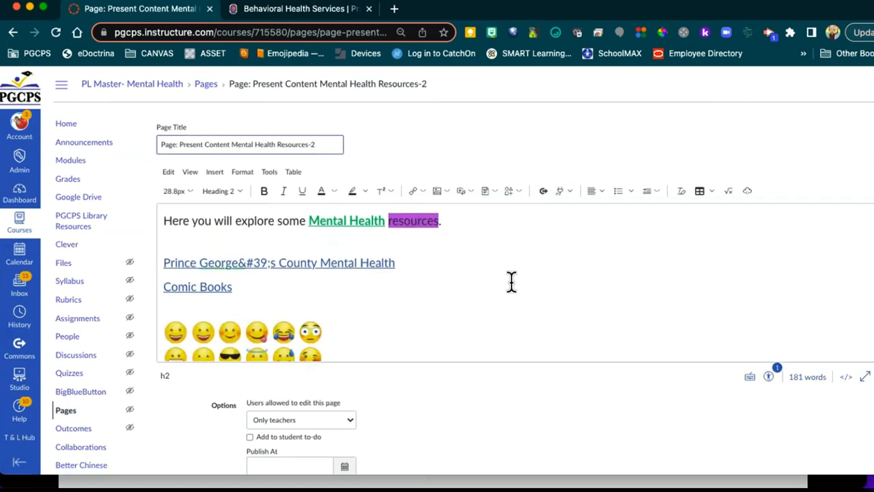
scroll(513, 282, "down", 1)
scroll(514, 282, "up", 6)
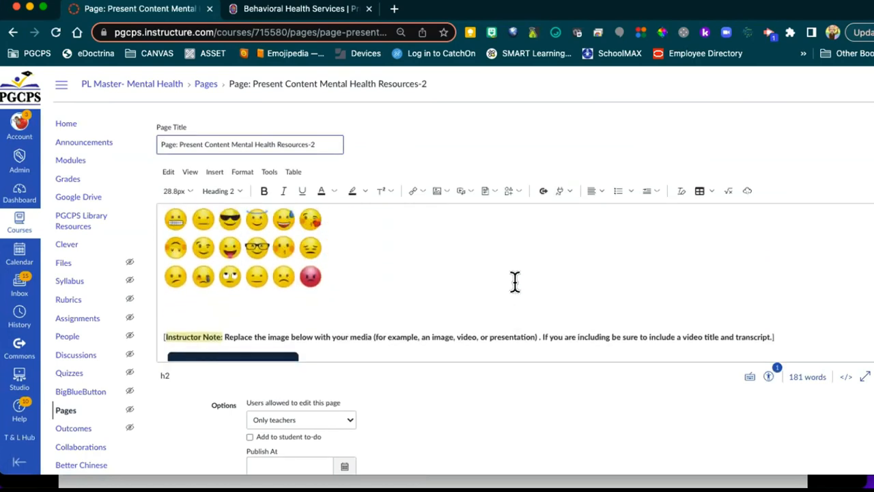
scroll(410, 294, "down", 2)
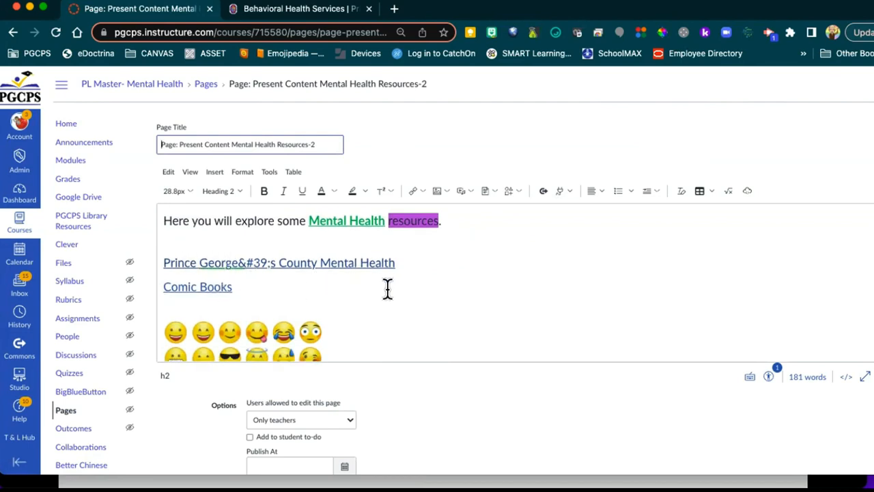
scroll(388, 290, "down", 2)
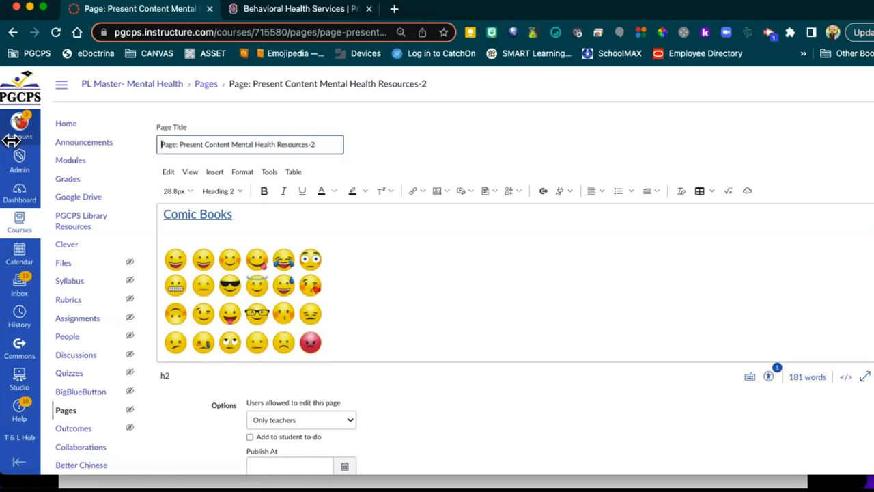
left_click_drag(11, 140, 406, 144)
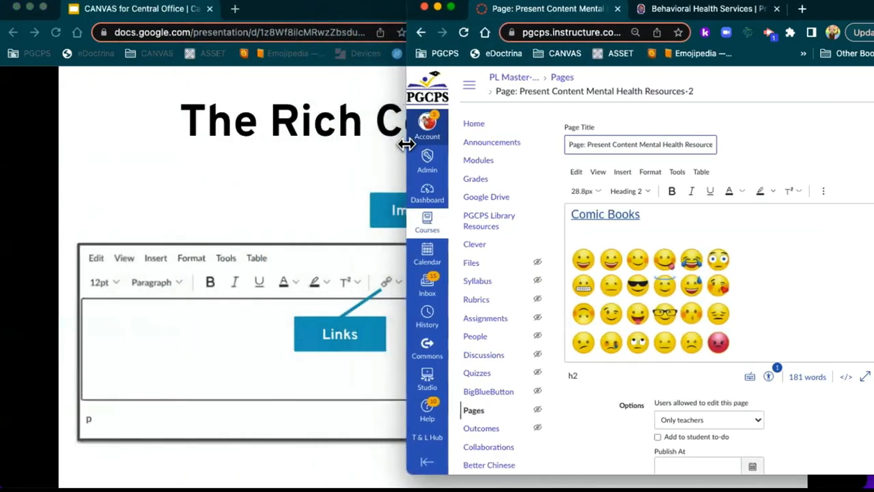
Step: Set the slides beside Canvas, advance to YOU TRY | EDIT YOUR PAGE and play its 5-minute countdown
left_click(283, 172)
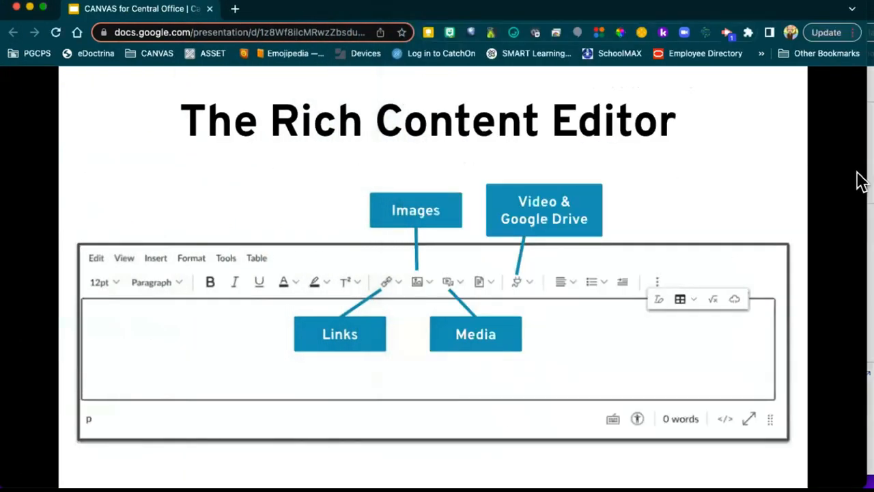
left_click_drag(861, 172, 412, 170)
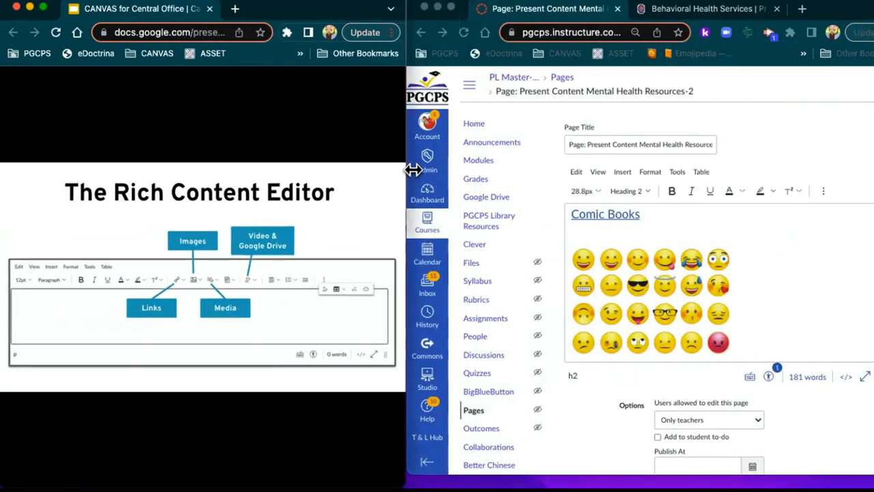
left_click(351, 171)
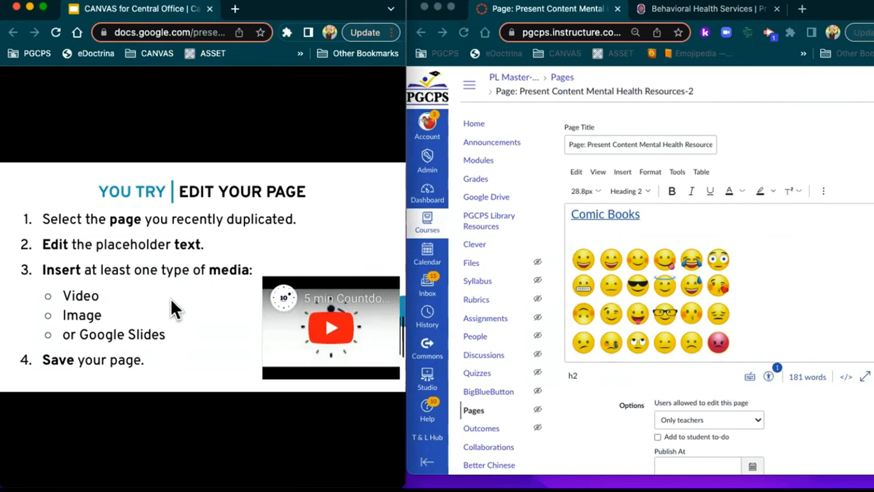
left_click(330, 328)
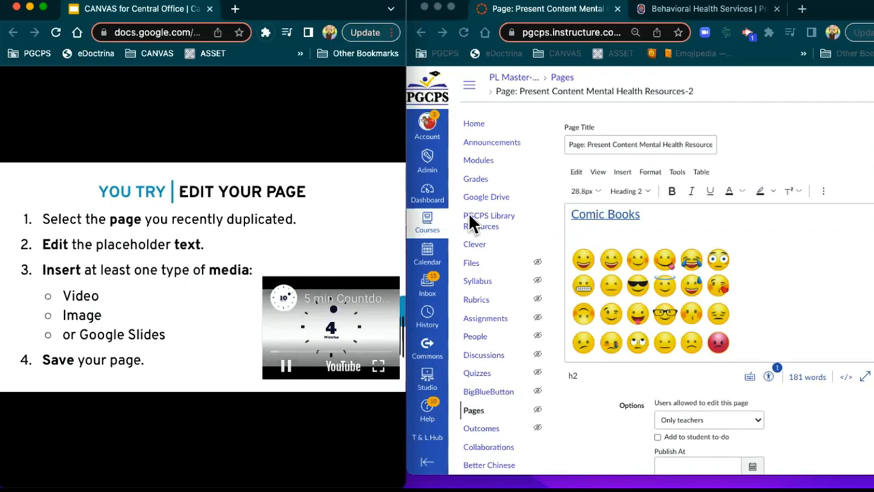
Step: Bring Canvas back to the front, widen its window, and select the emoji image
left_click_drag(405, 206, 330, 208)
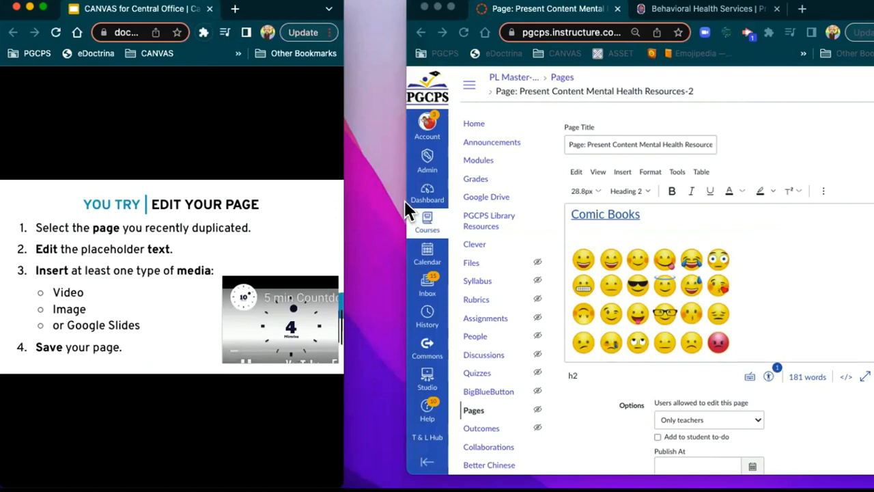
left_click(409, 72)
left_click_drag(407, 71, 341, 64)
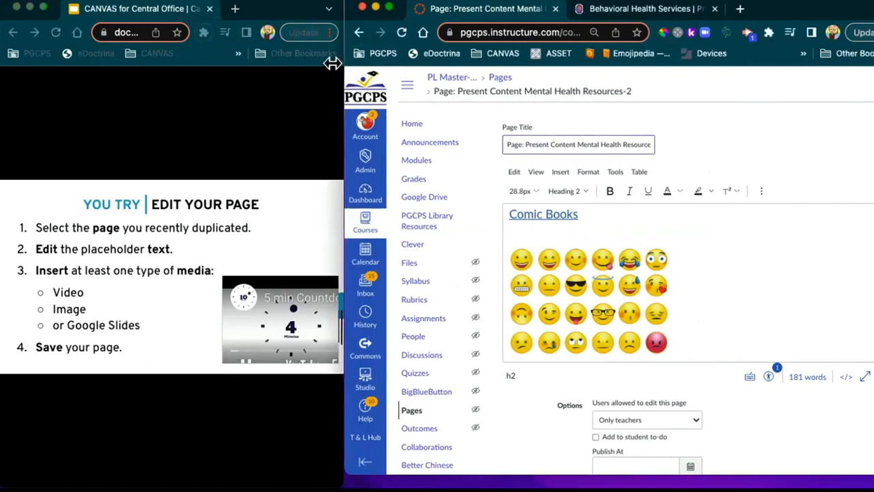
left_click(571, 287)
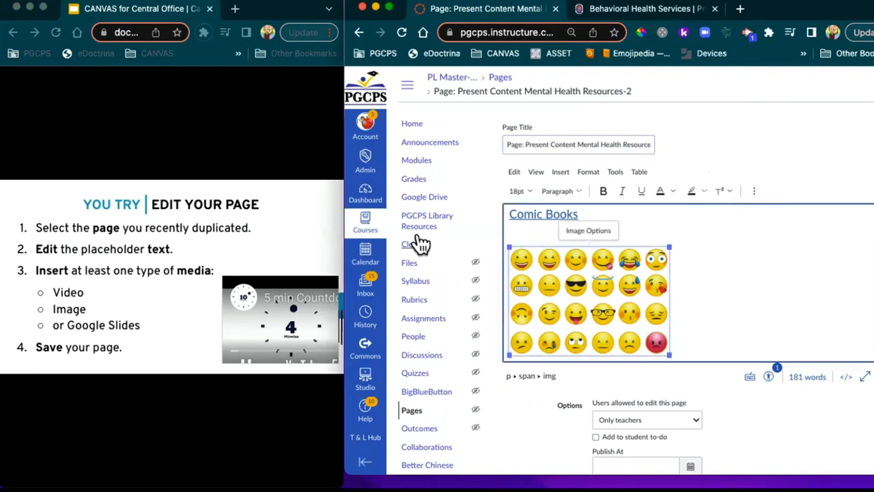
left_click_drag(343, 215, 106, 217)
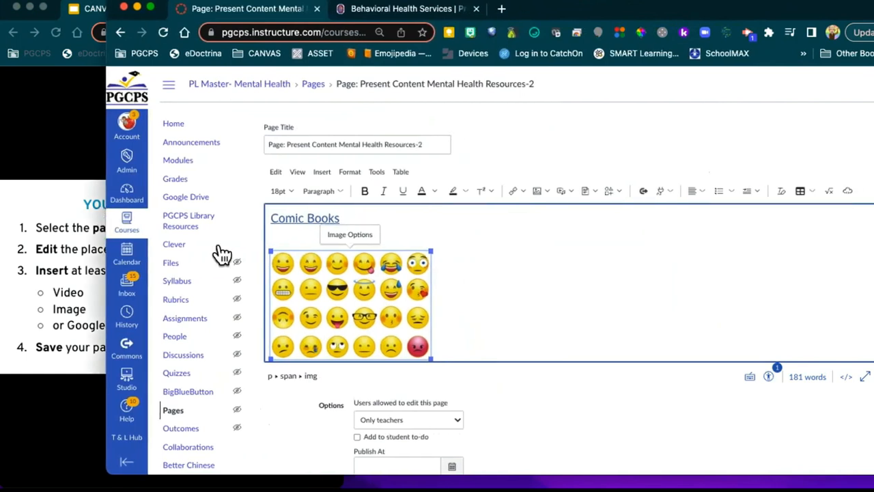
Step: Try right alignment on the emoji image, then set it to left alignment
left_click(702, 191)
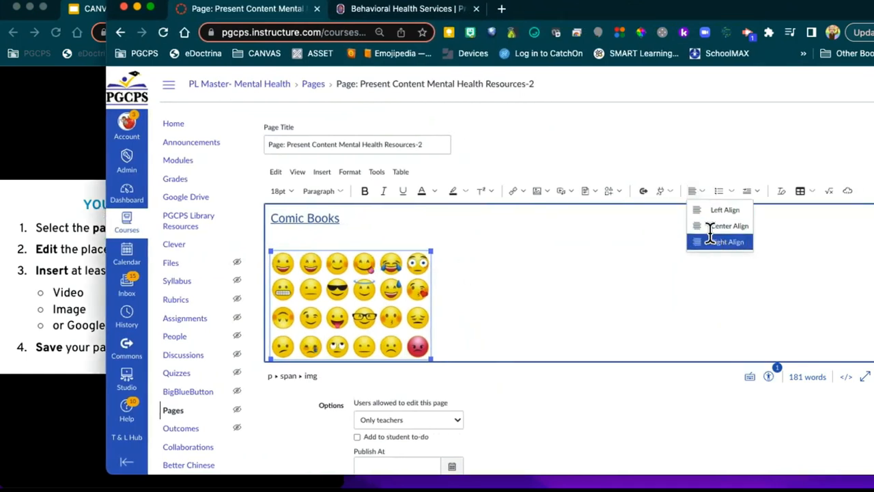
left_click(713, 241)
left_click(700, 195)
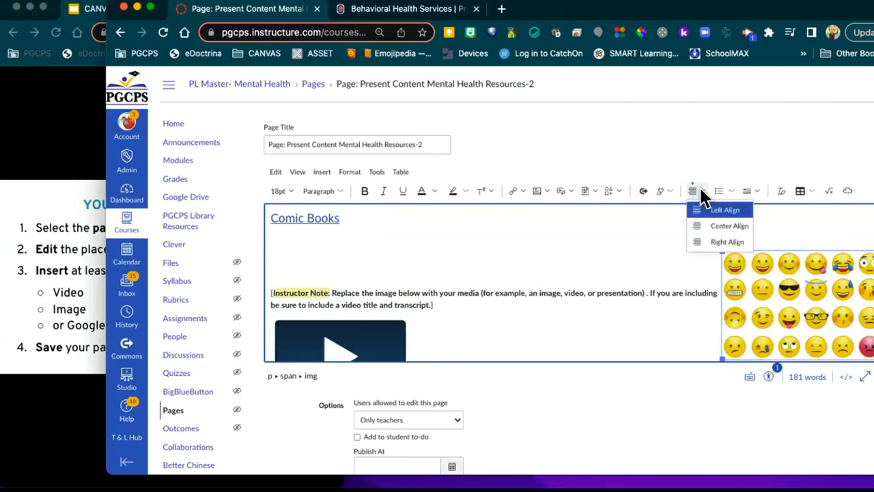
left_click(703, 209)
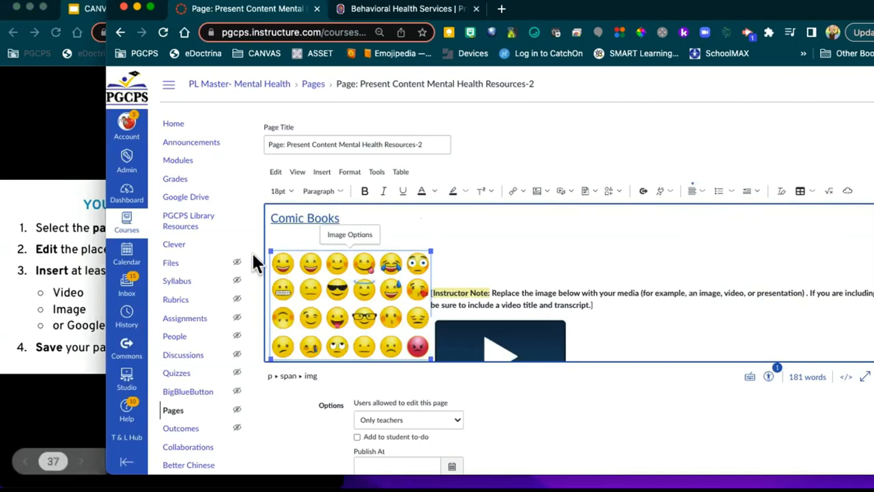
left_click(482, 245)
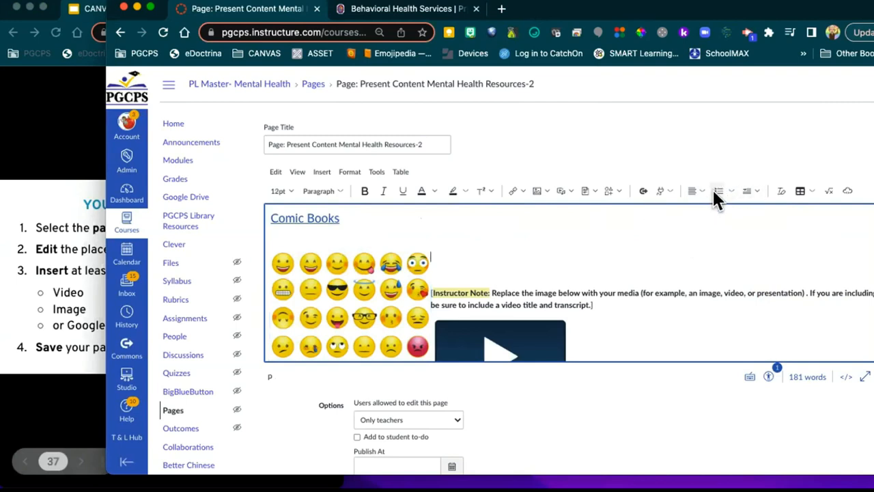
Step: Cycle the emoji image through center and right alignment, ending left-aligned
left_click(335, 273)
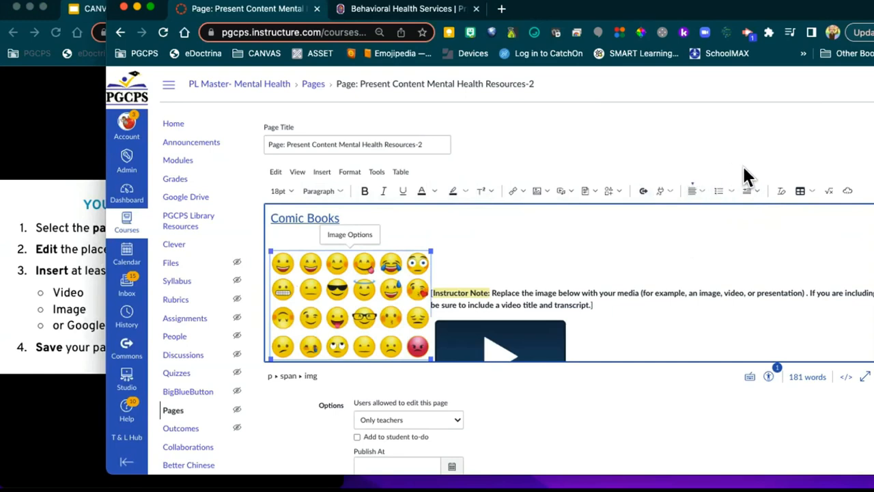
left_click(695, 190)
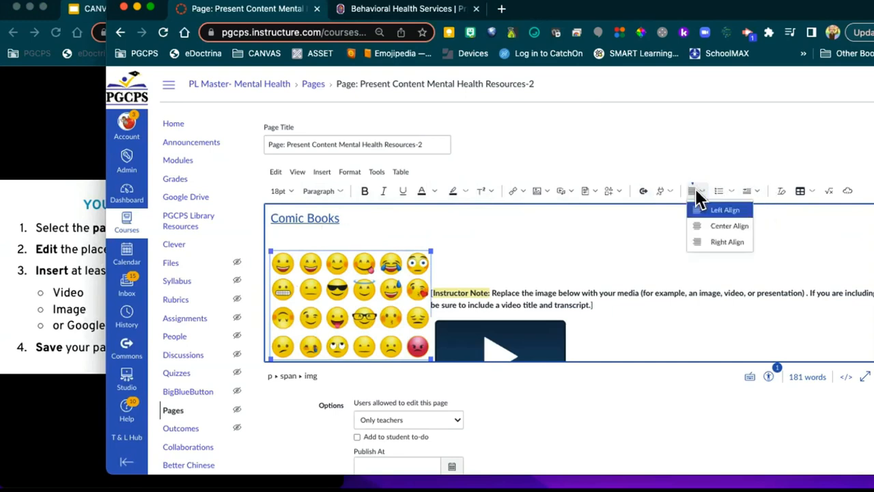
left_click(722, 226)
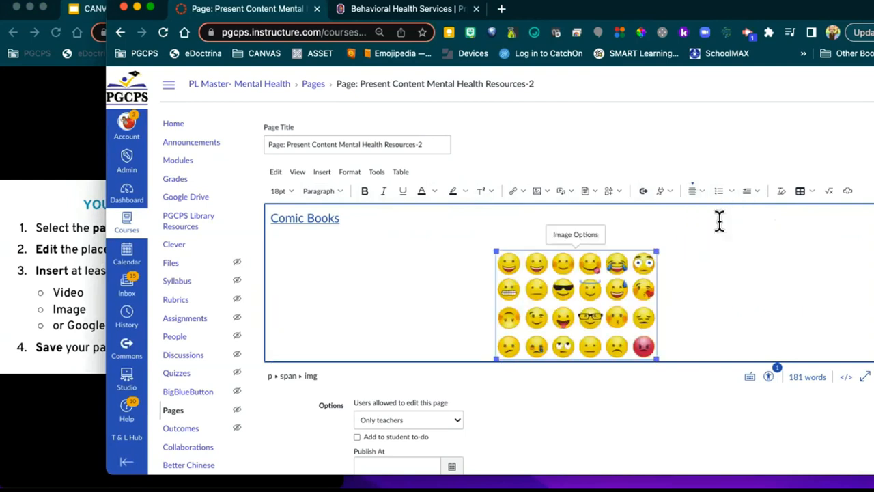
left_click(694, 189)
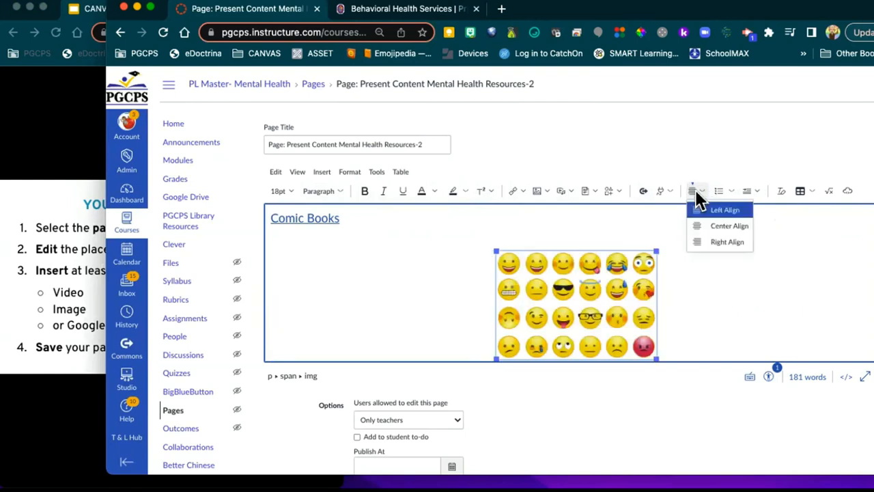
left_click(703, 240)
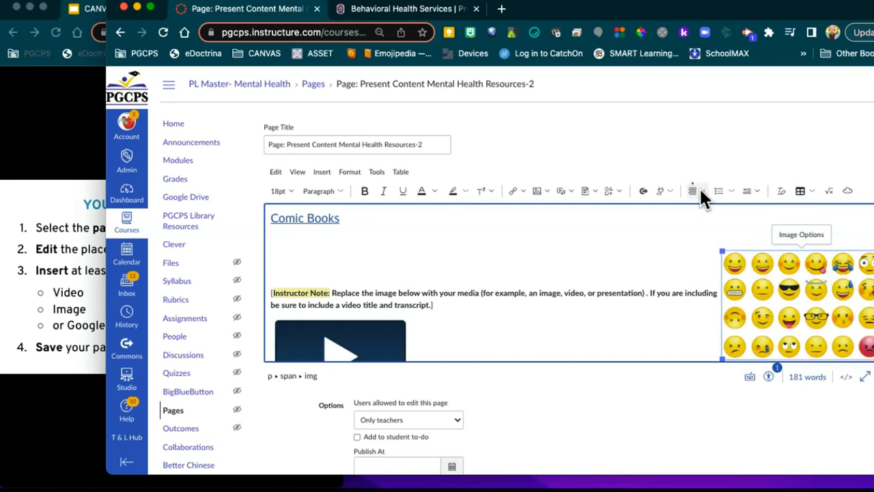
left_click(698, 187)
left_click(700, 225)
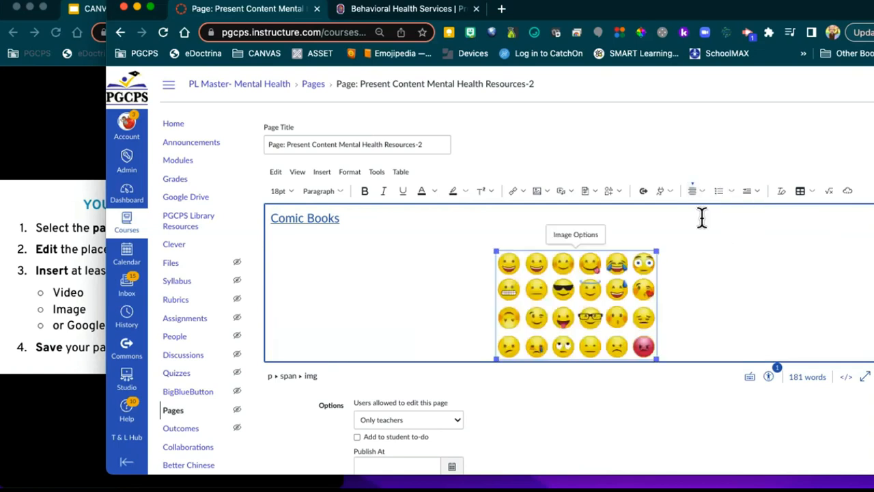
left_click(695, 190)
left_click(696, 210)
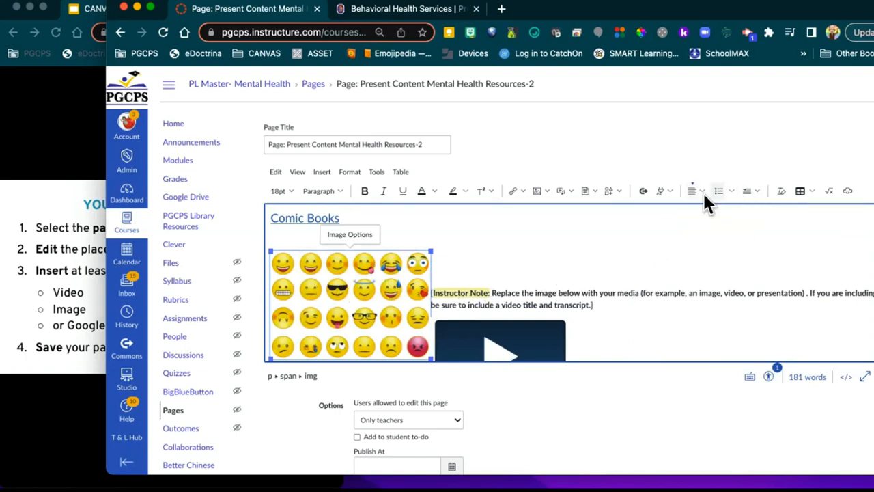
Step: Look over the list style and indent options without changing them, then reselect the image
left_click(729, 193)
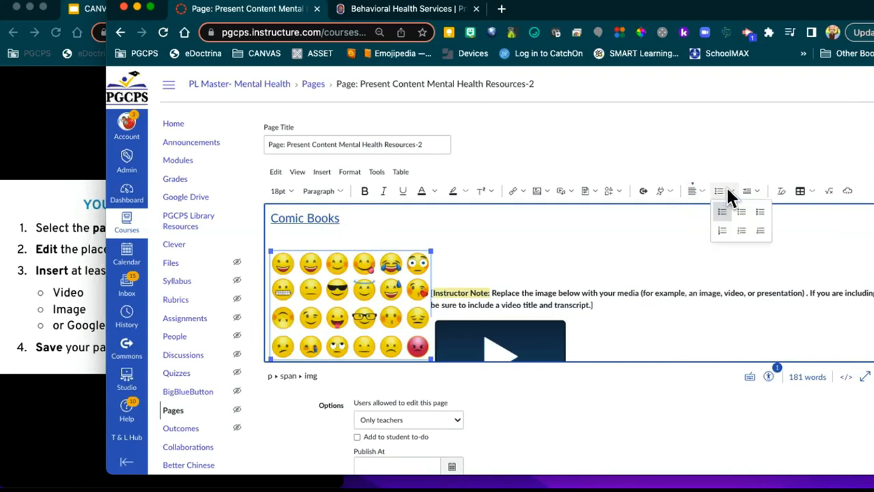
left_click(681, 250)
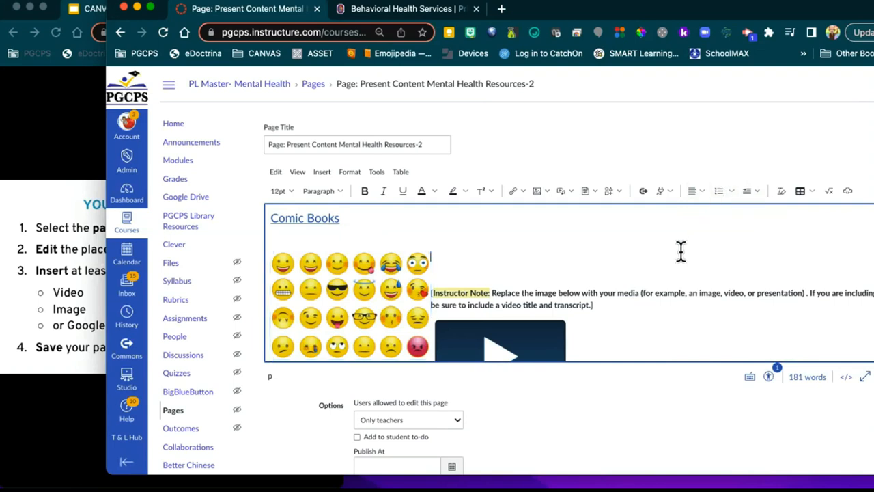
left_click(751, 192)
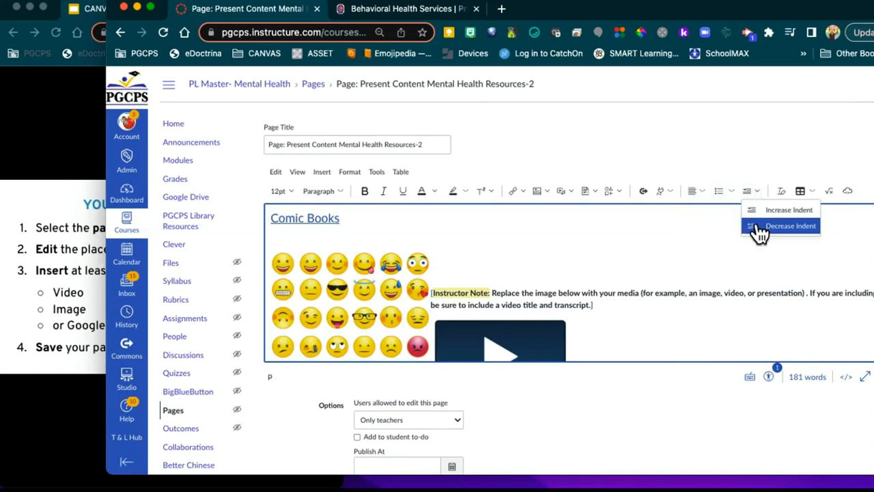
left_click(705, 234)
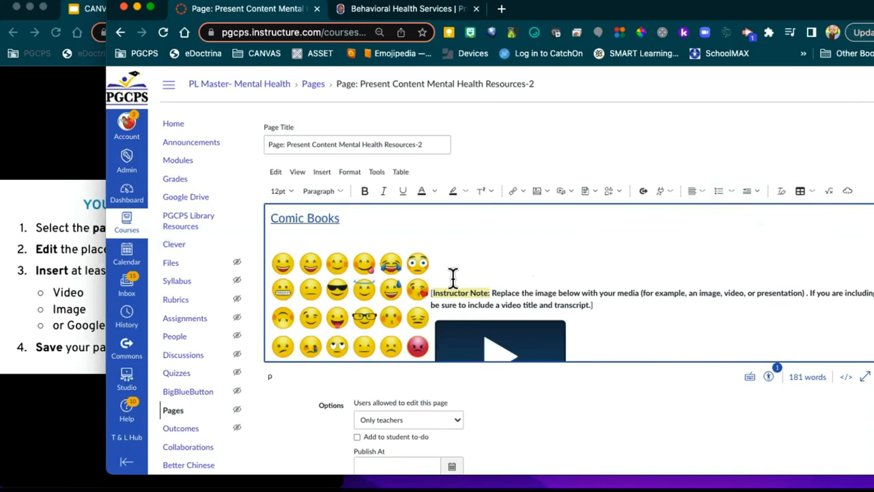
left_click(359, 281)
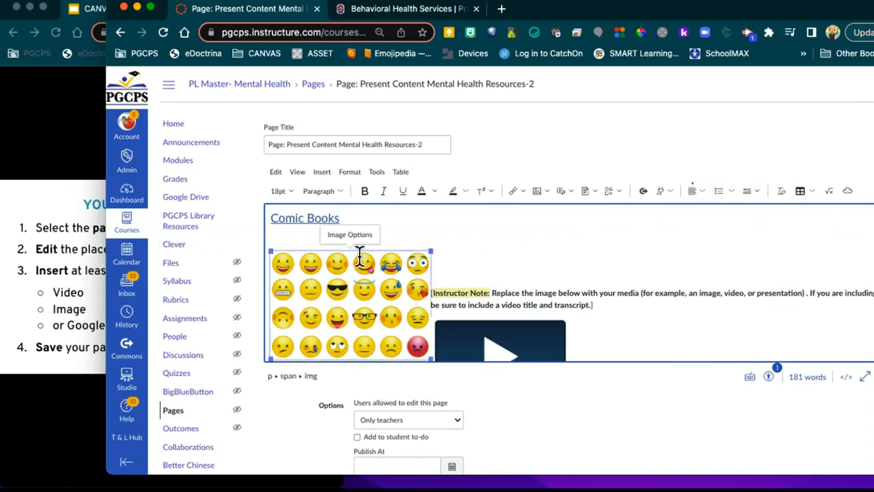
scroll(464, 230, "up", 3)
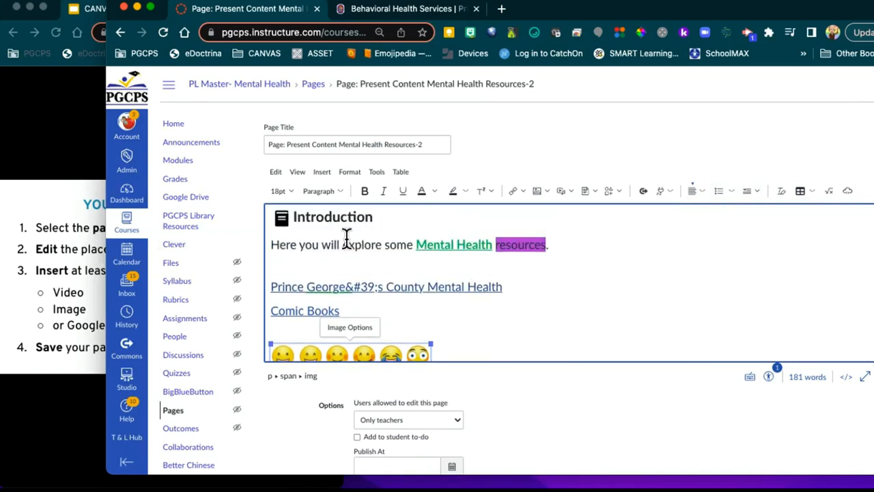
Step: Center-align the sentence 'Here you will explore some Mental Health resources.'
triple_click(347, 237)
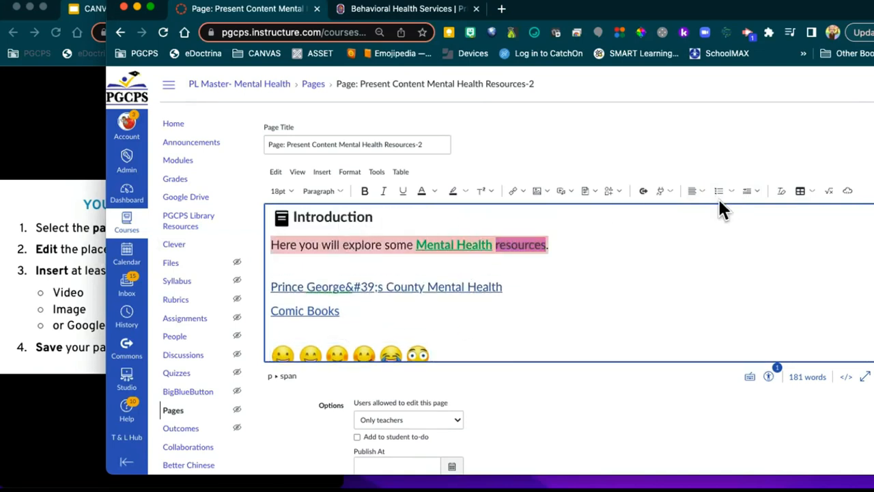
left_click(698, 191)
left_click(712, 227)
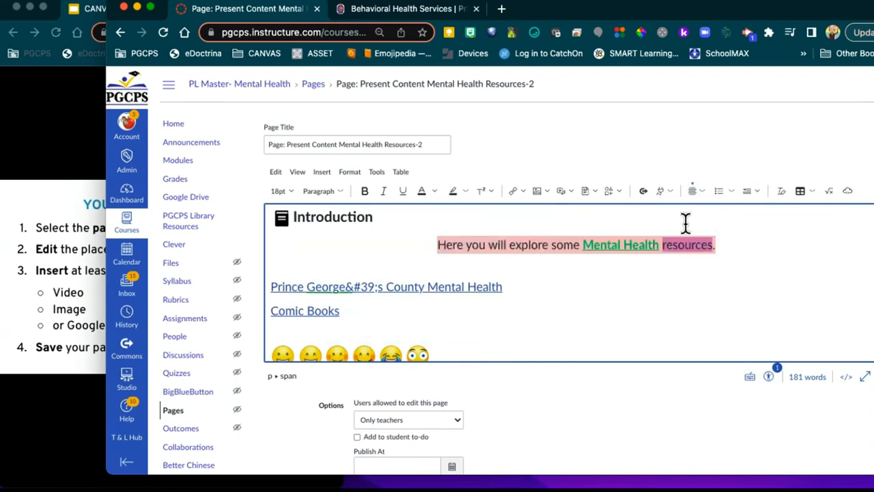
left_click(618, 283)
Step: Center-align the emoji faces image on the page
scroll(618, 283, "down", 1)
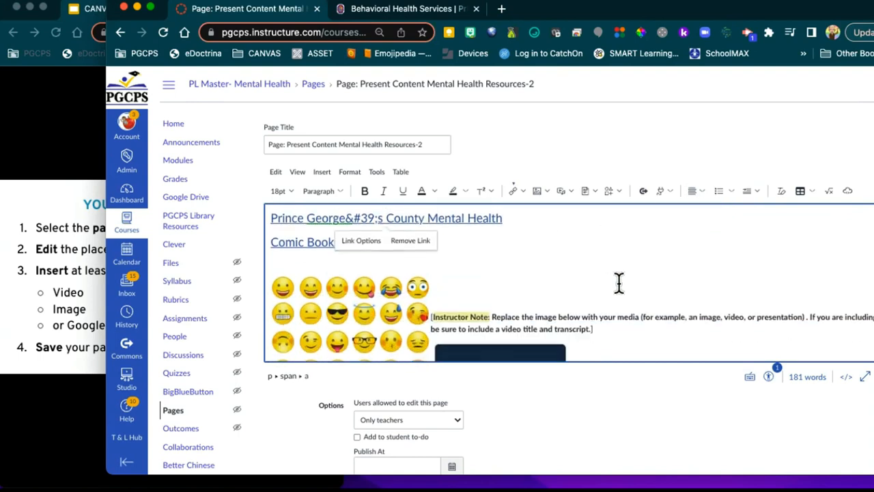
left_click(366, 302)
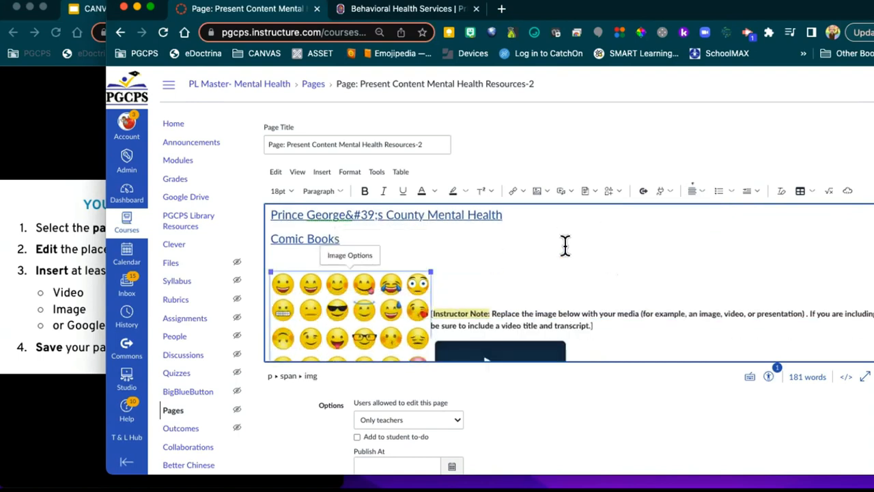
left_click(696, 189)
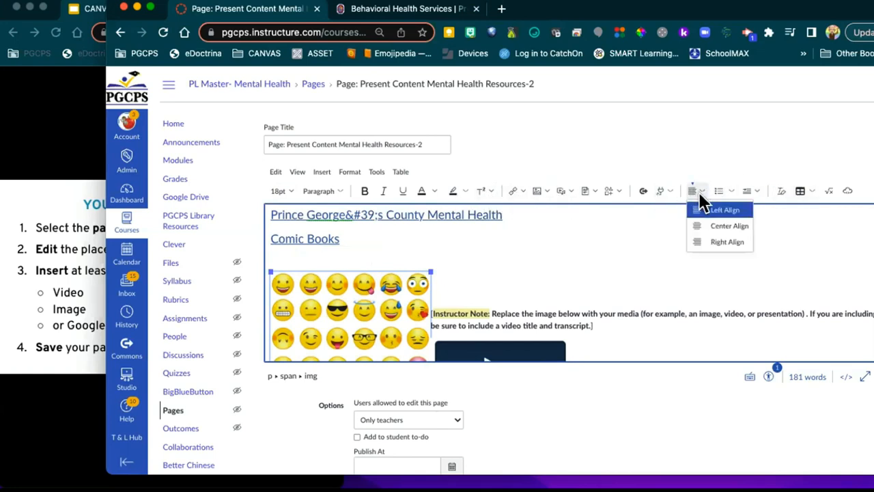
left_click(711, 226)
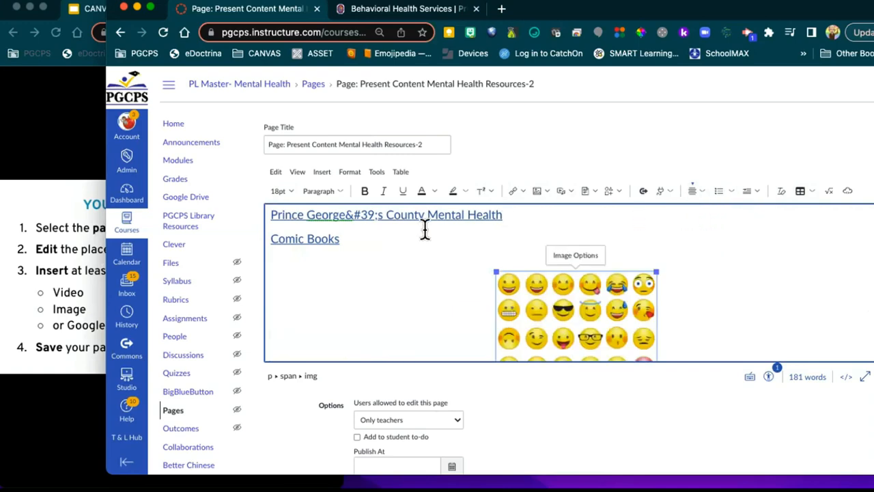
scroll(680, 273, "down", 5)
scroll(784, 355, "down", 5)
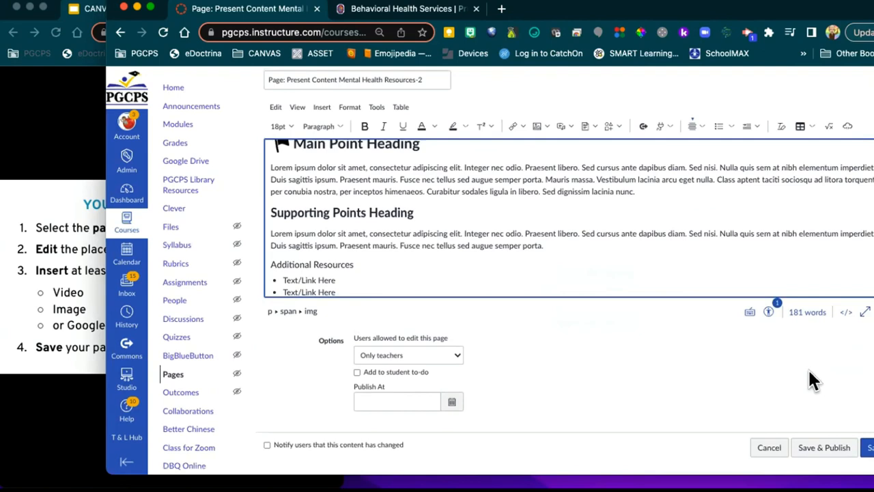
Step: Save the Mental Health Resources-2 page and narrow the course window to show the slides beside it
left_click(869, 448)
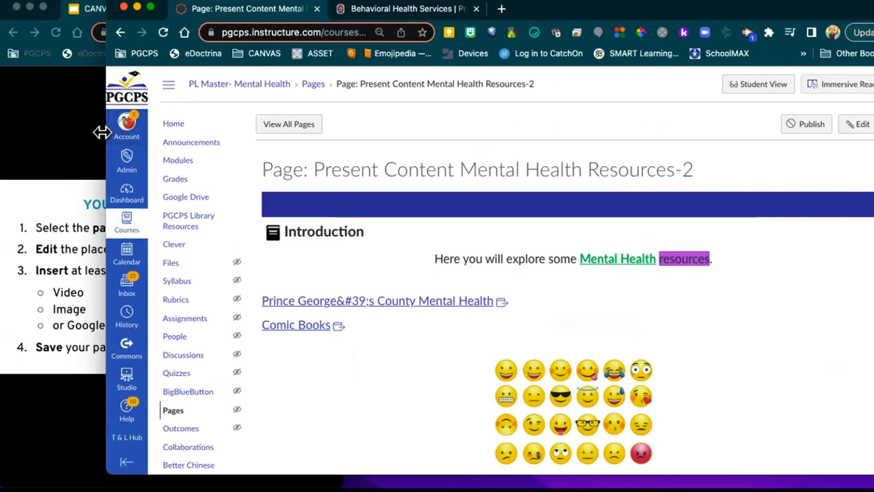
left_click_drag(102, 130, 343, 133)
left_click(232, 143)
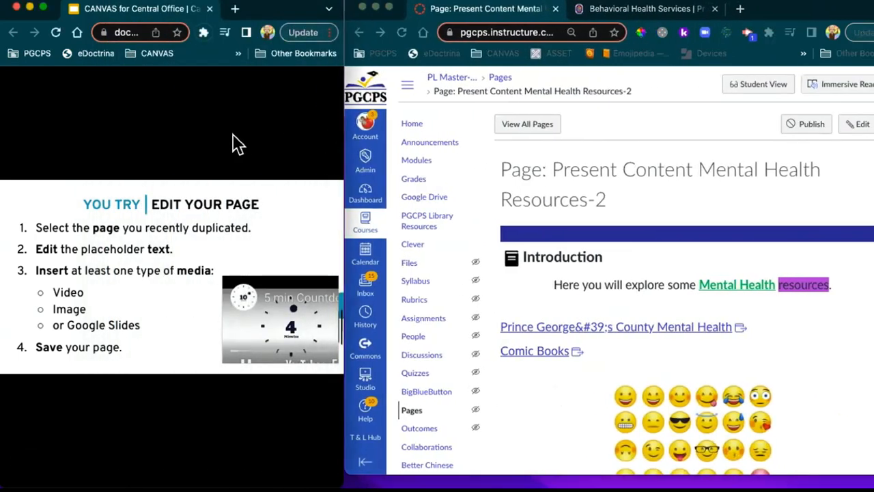
left_click(267, 419)
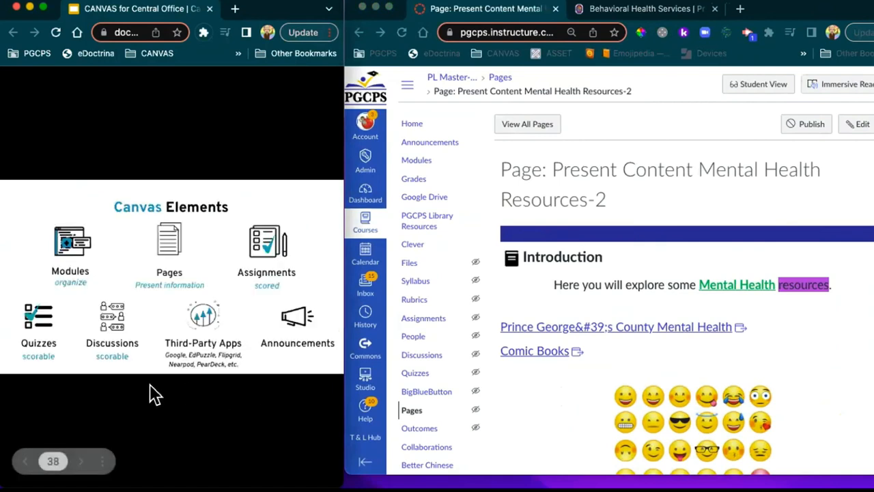
key("Left")
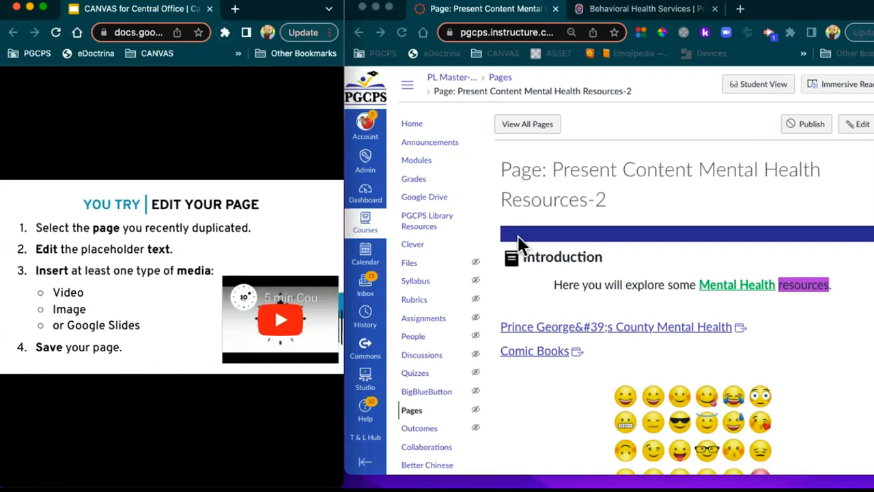
Step: Go to the PL Master- Mental Health Modules list and widen the course window to full screen
left_click(417, 163)
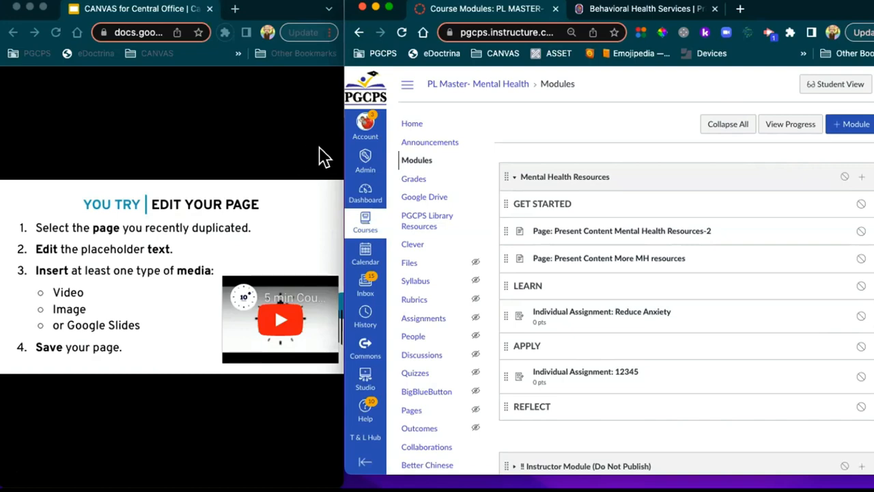
left_click_drag(342, 149, 2, 149)
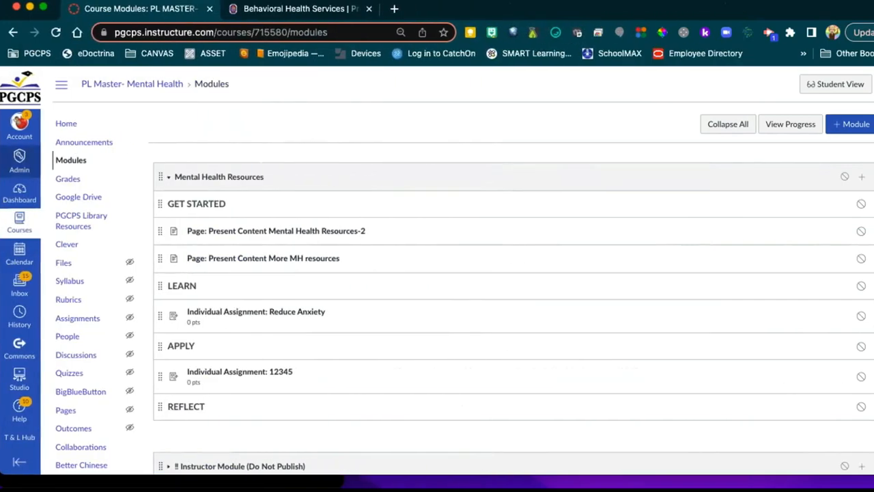
Step: Open the 'Page: Present Content More MH resources' item from the Modules list
scroll(271, 123, "down", 2)
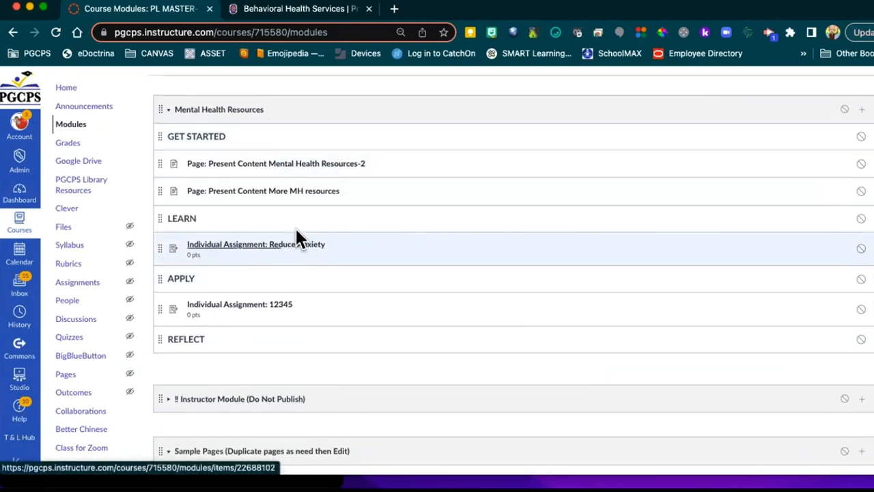
left_click(279, 193)
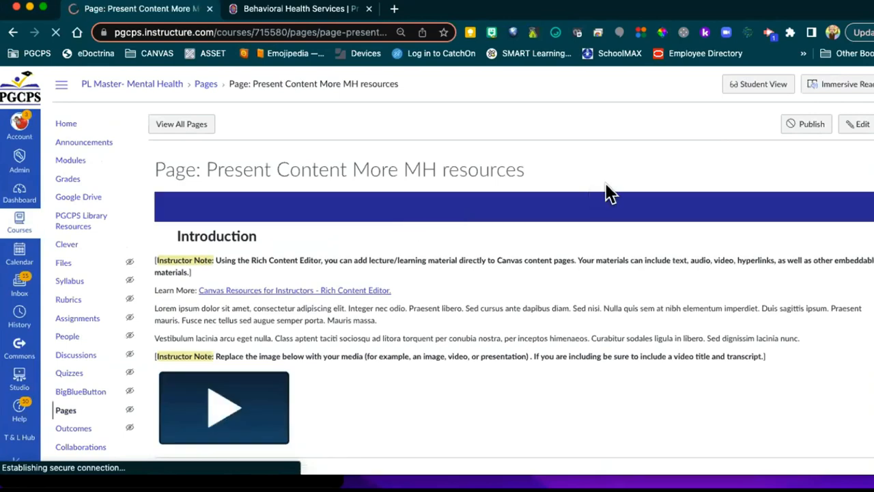
Step: Edit the More MH resources page, swapping the Introduction placeholder for 'Review the tips on Anxiety reduction'
left_click(857, 125)
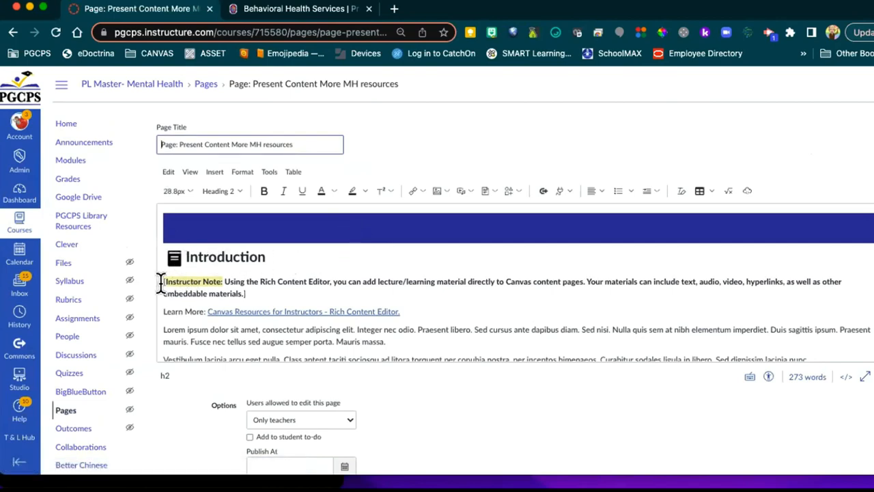
left_click_drag(161, 282, 456, 374)
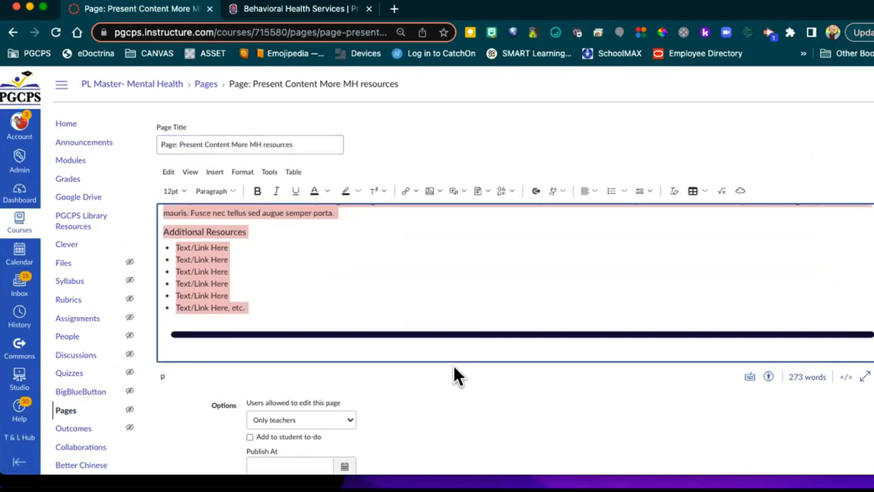
key("BackSpace")
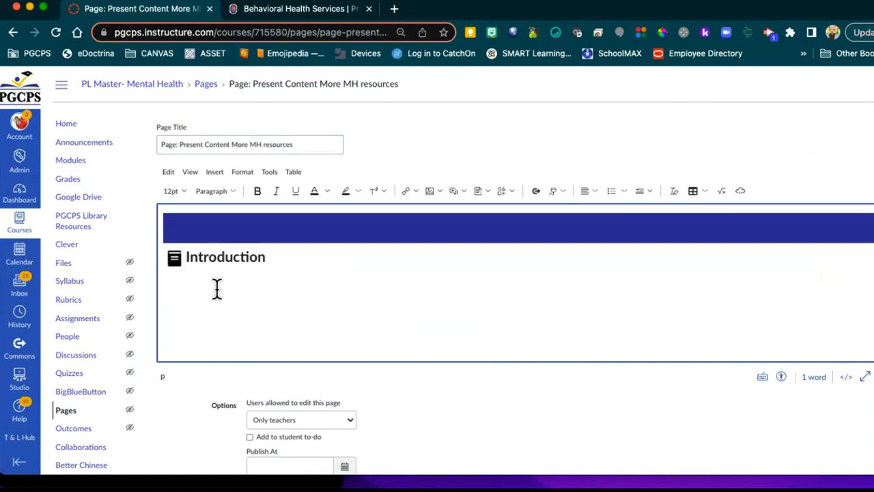
type("Review the")
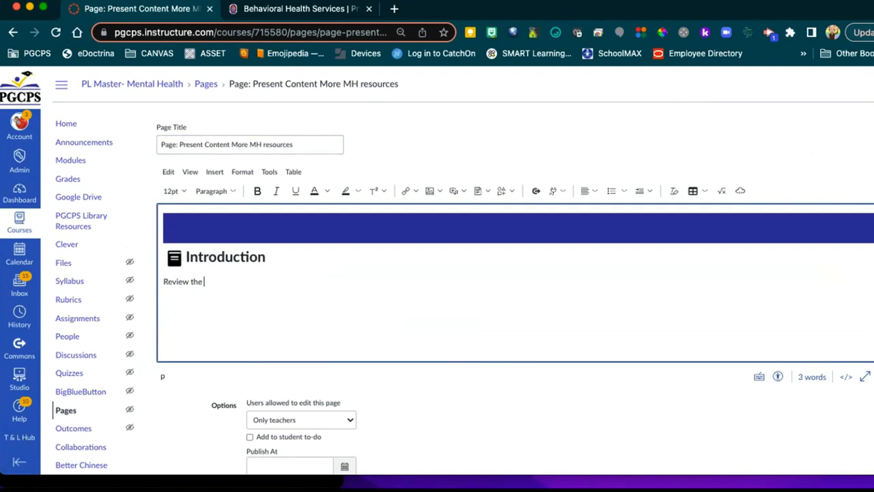
type(" tips on Anxiety reduction.")
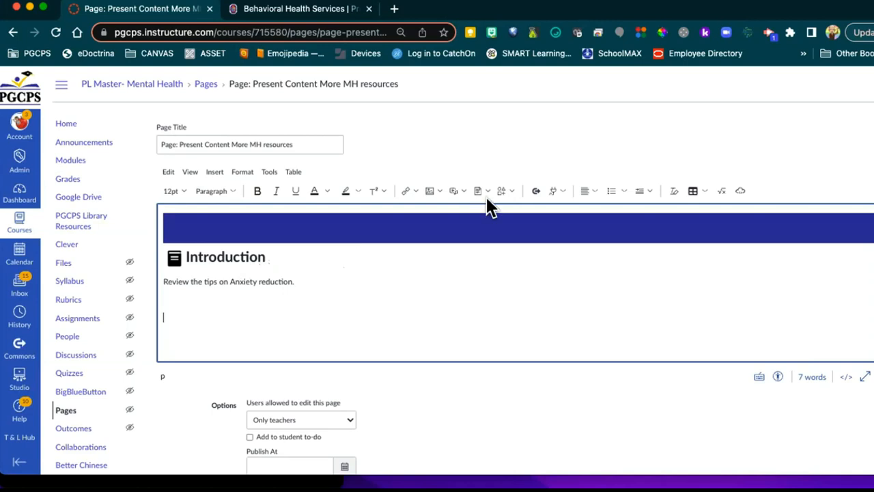
Step: Add an empty line below the anxiety sentence and open the editor's Apps dropdown
left_click(458, 192)
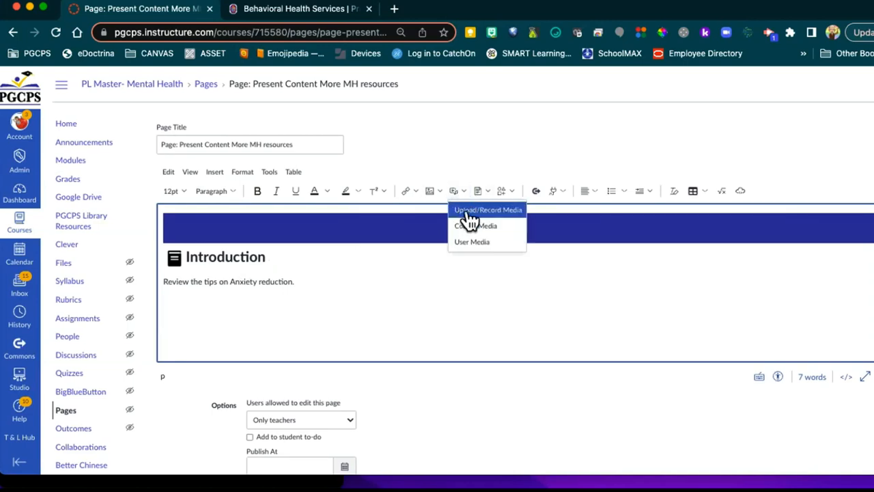
left_click(389, 280)
key("Return")
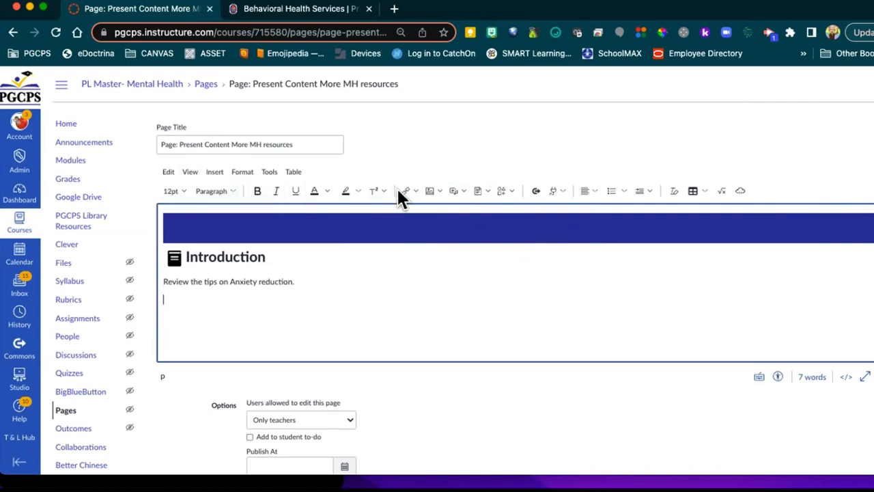
left_click(562, 191)
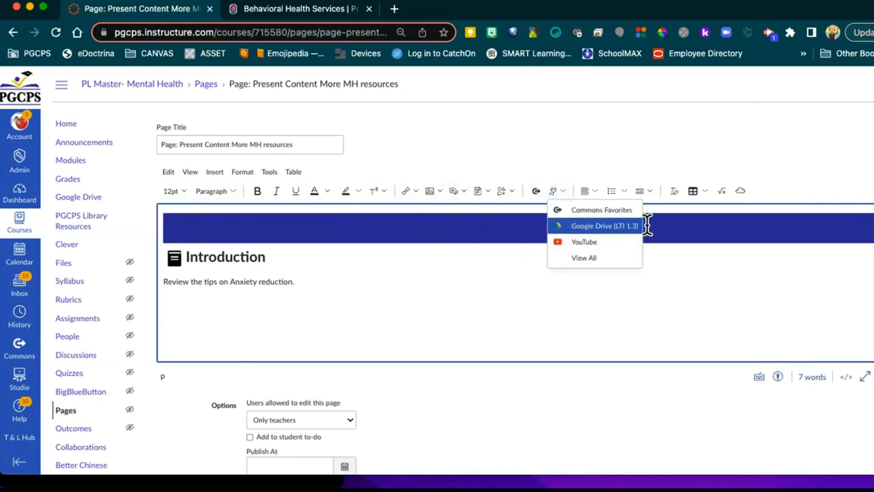
Step: Open the YouTube app from the full All Apps list
left_click(584, 260)
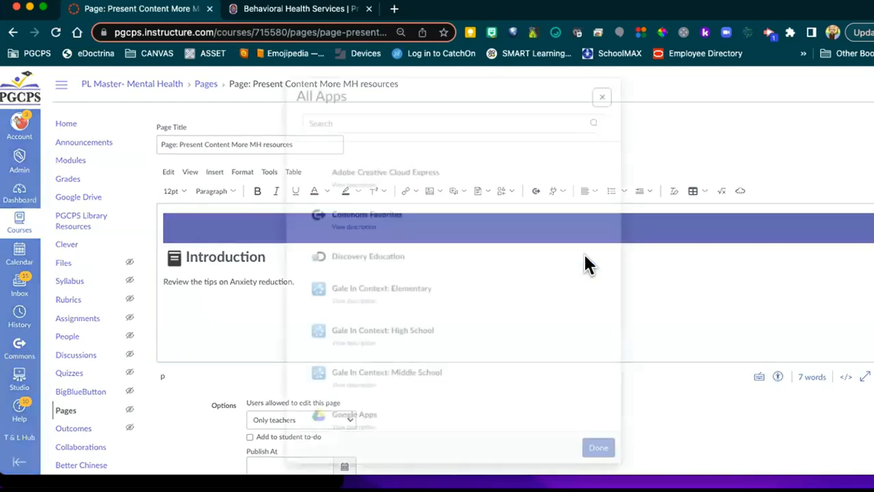
left_click(363, 121)
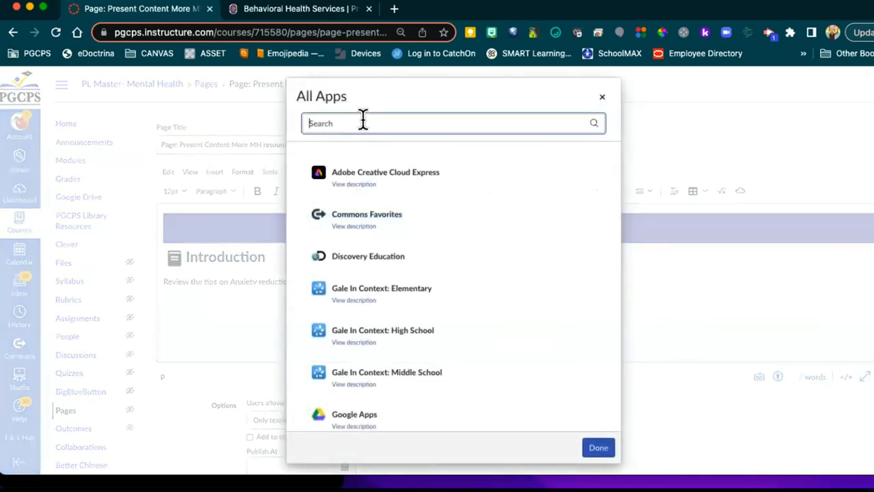
type("you")
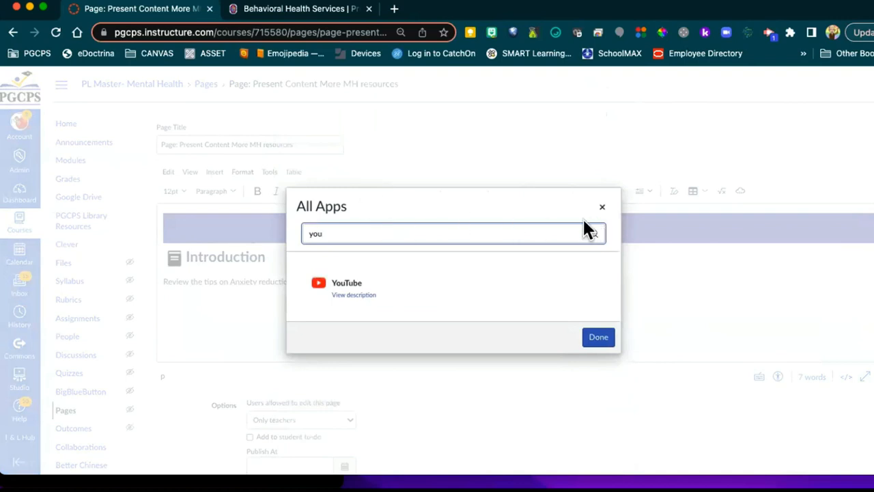
key("BackSpace")
key("BackSpace")
key("BackSpace")
scroll(537, 253, "down", 3)
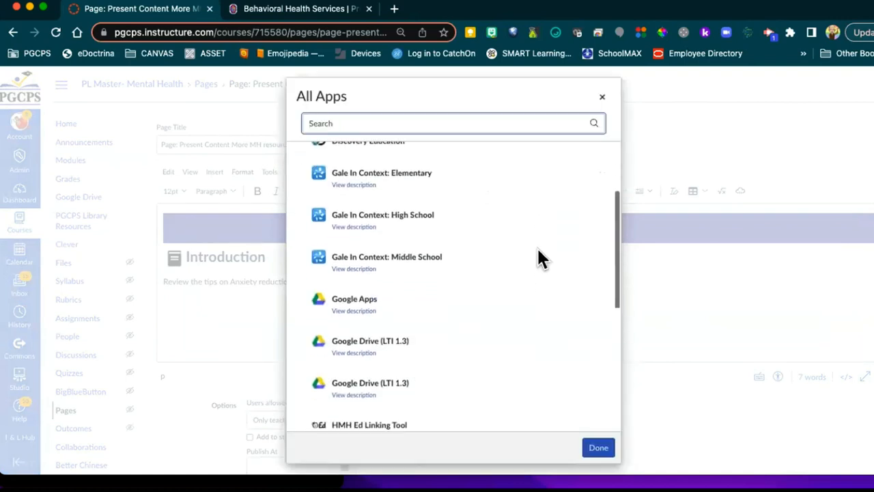
scroll(536, 249, "down", 5)
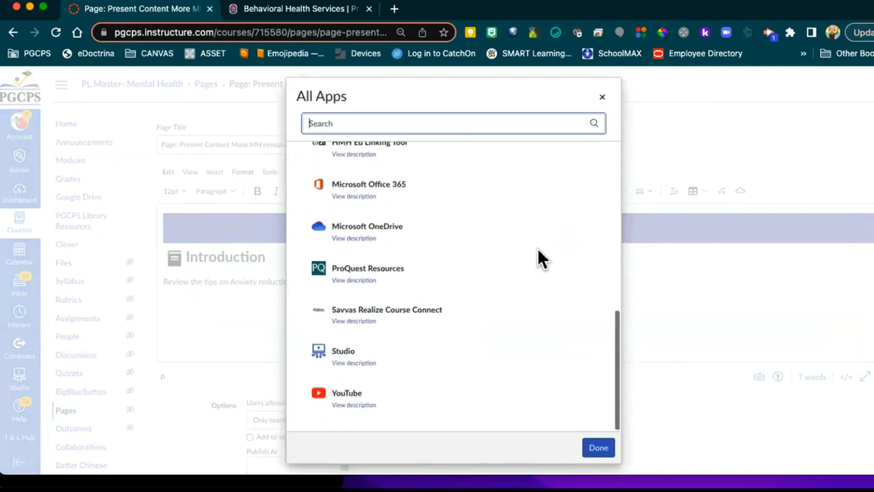
left_click(341, 395)
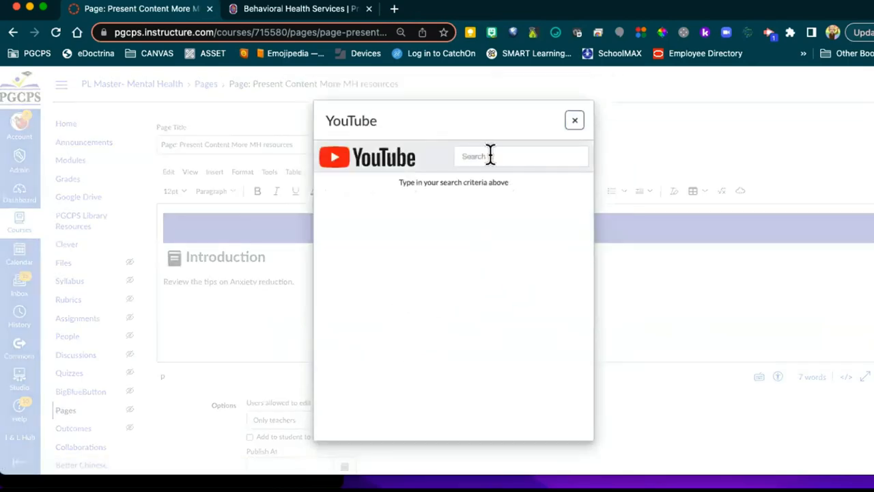
Step: Search YouTube for 'Self-care Tips to Reduce Anxiety'
left_click(483, 151)
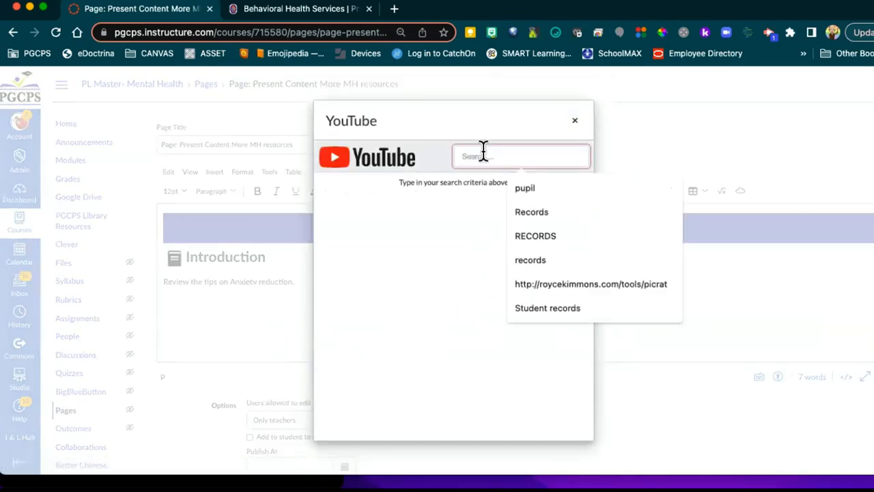
left_click(464, 139)
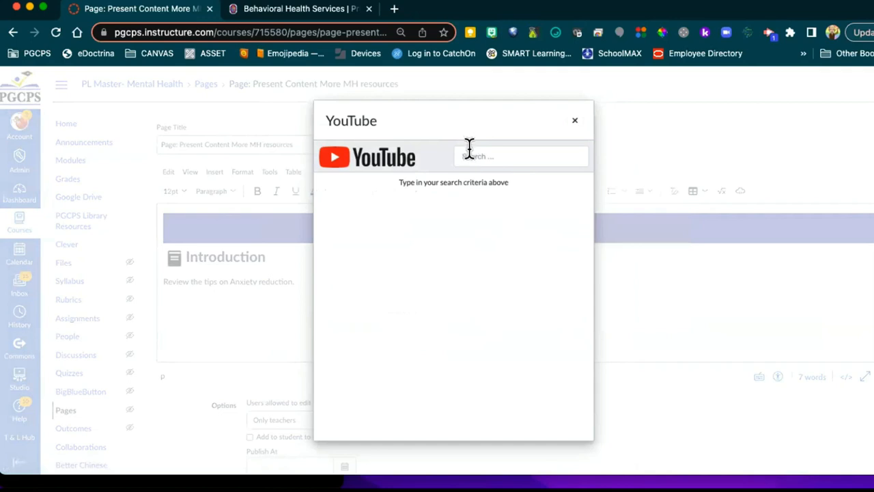
left_click(469, 148)
type("self")
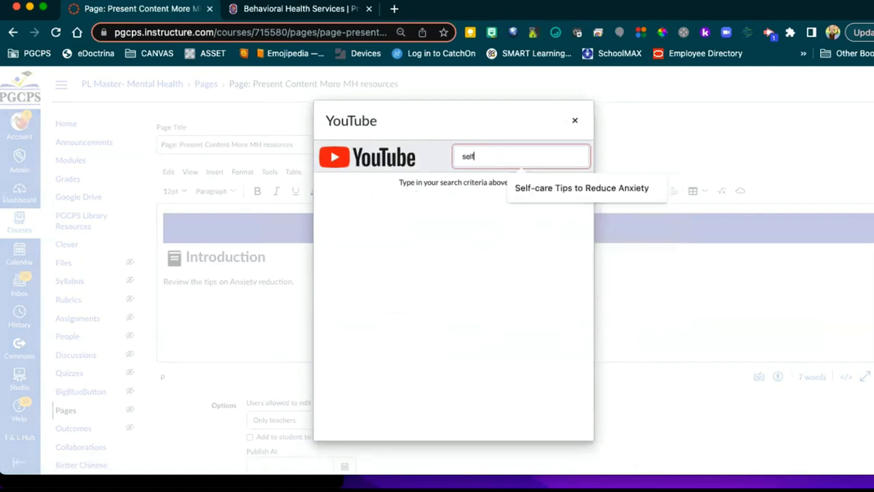
type("-care Tips to Reduce Anxiety")
left_click(552, 189)
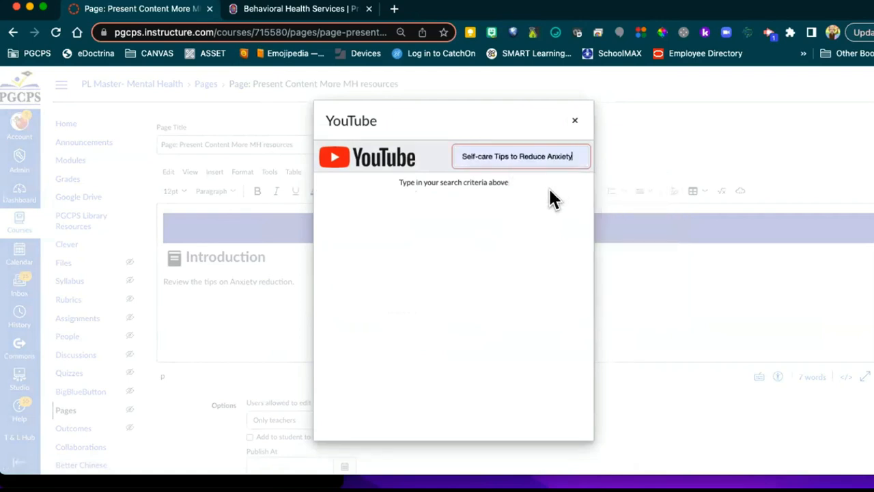
key("Return")
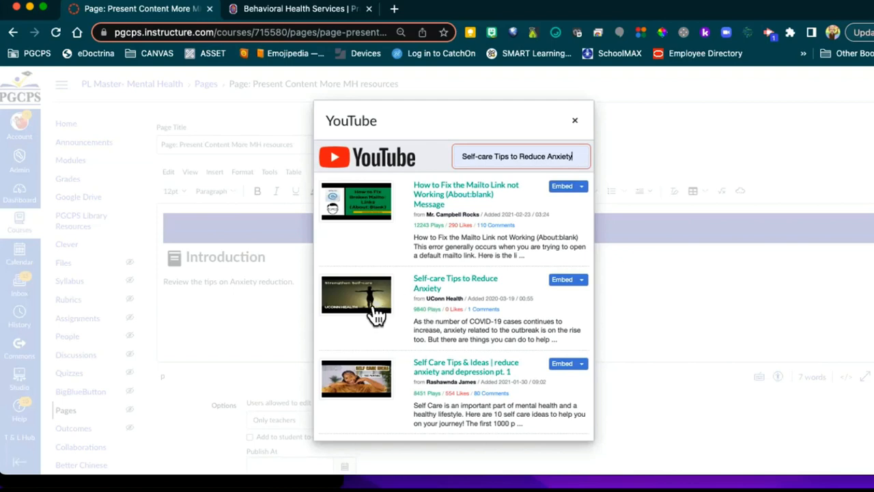
Step: Preview the UConn Health self-care video, then embed it below the anxiety sentence
scroll(469, 308, "down", 3)
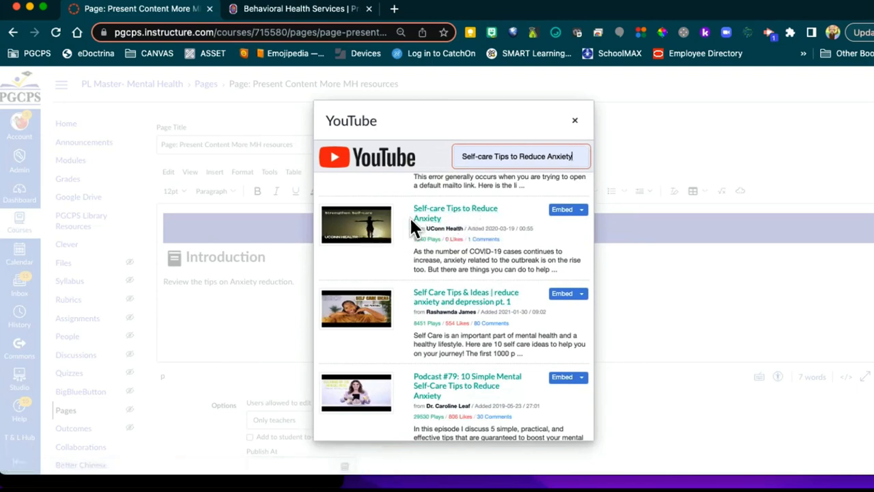
left_click(427, 212)
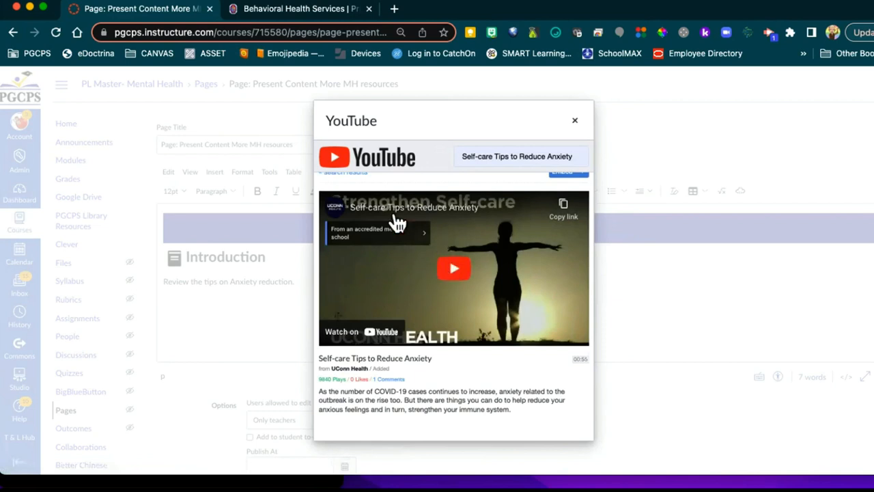
scroll(501, 201, "up", 1)
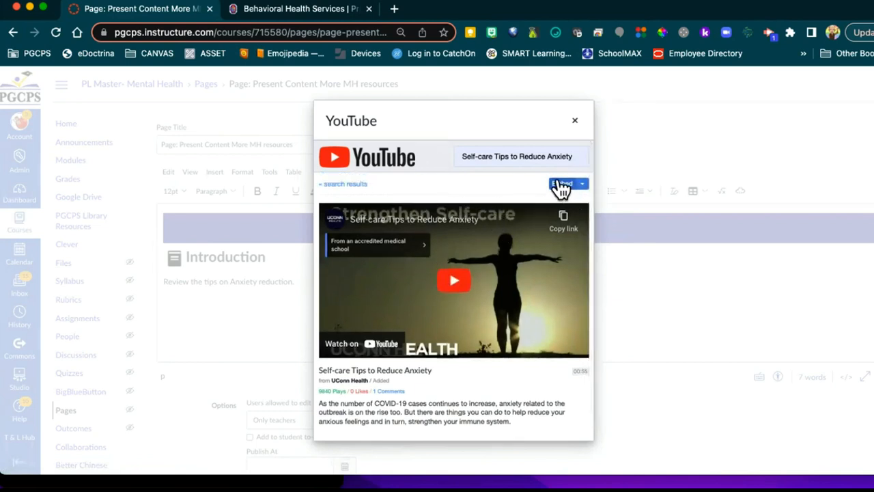
left_click(331, 185)
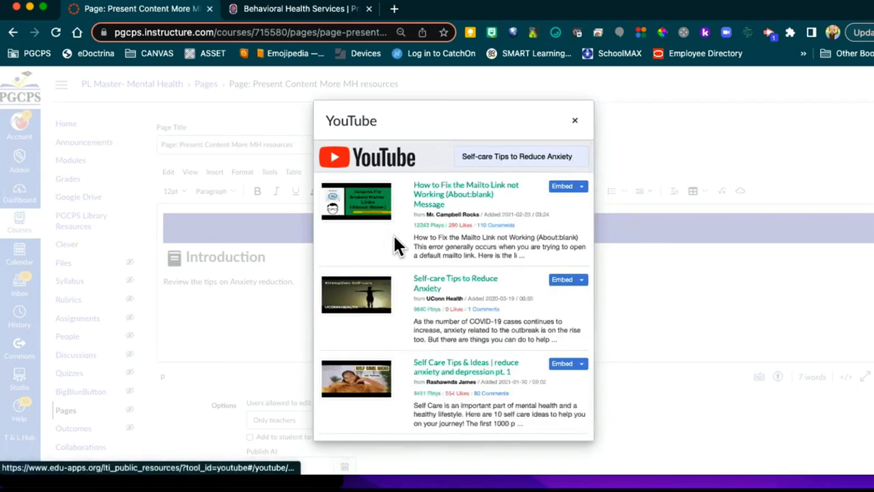
left_click(558, 282)
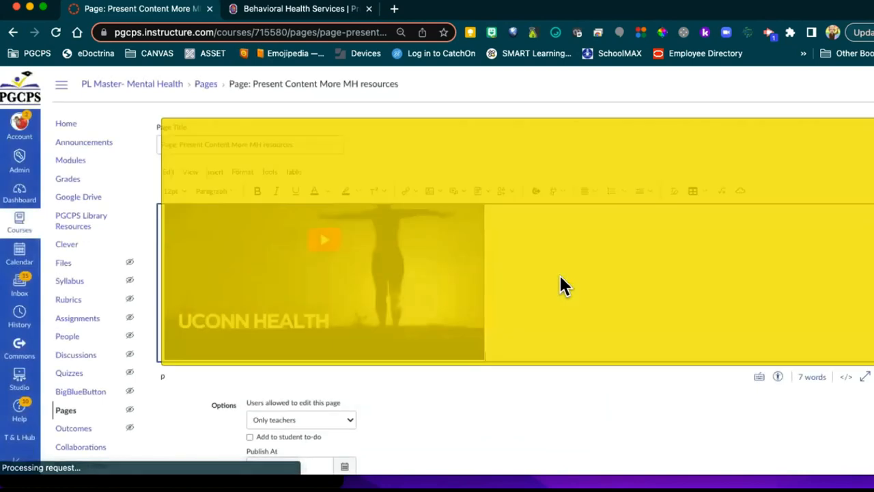
scroll(434, 298, "up", 3)
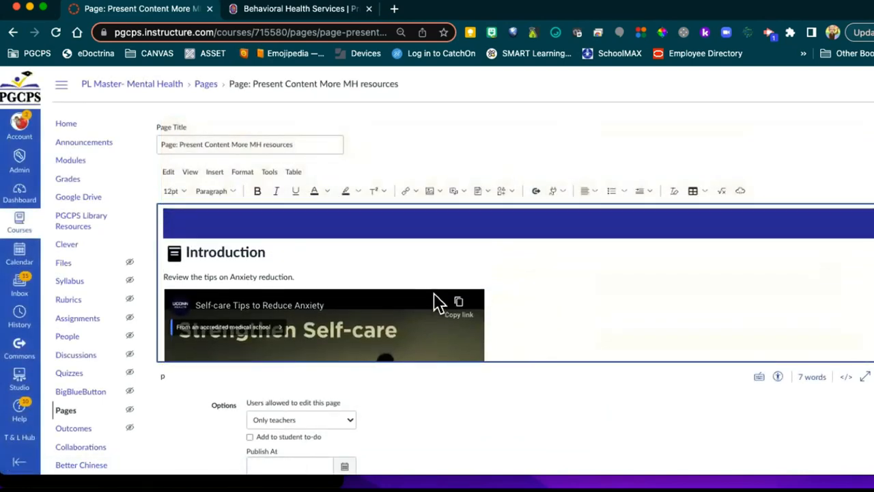
scroll(434, 295, "down", 1)
scroll(433, 295, "down", 2)
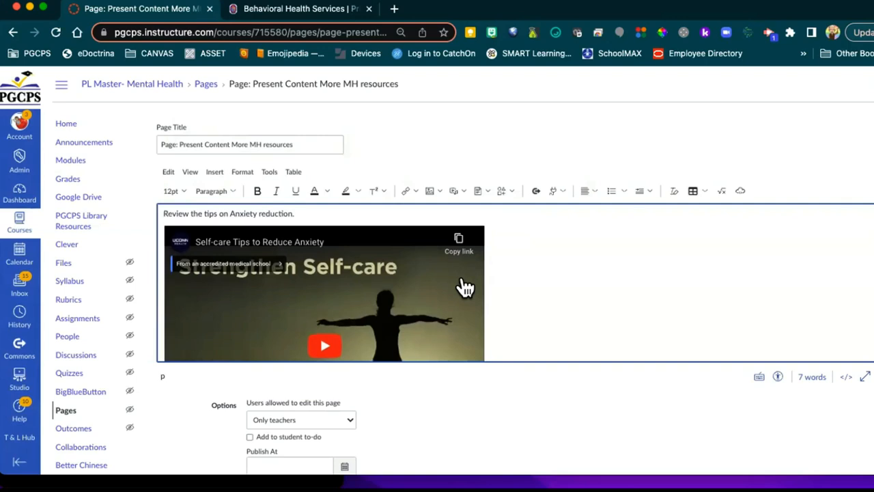
scroll(465, 287, "down", 4)
scroll(467, 287, "up", 2)
scroll(465, 287, "up", 2)
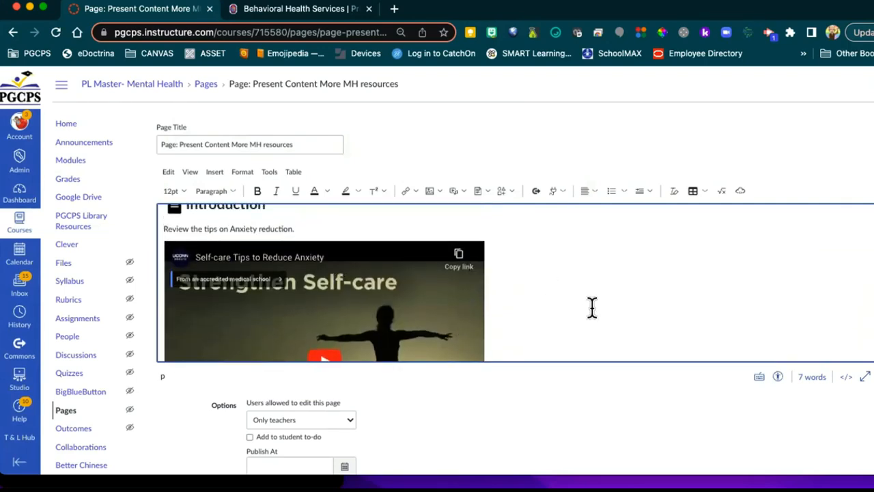
scroll(591, 307, "down", 5)
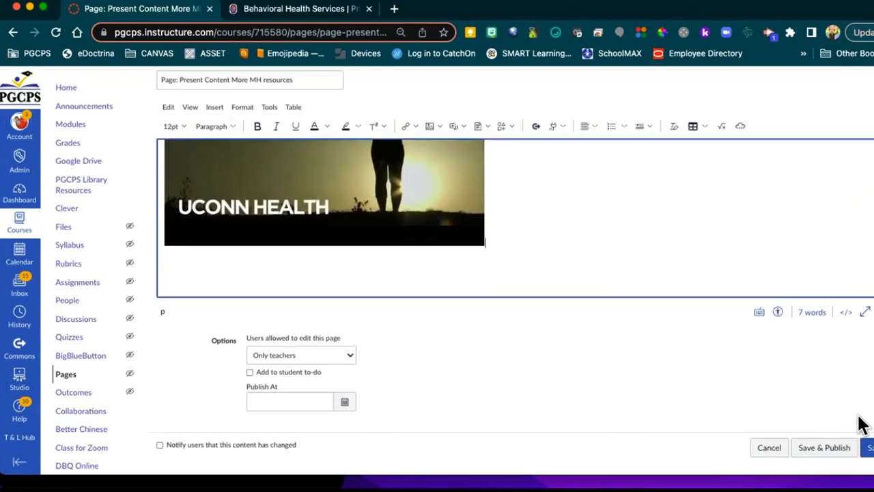
Step: Save the page, test-play the embedded video, then return to the course Modules list
left_click(867, 448)
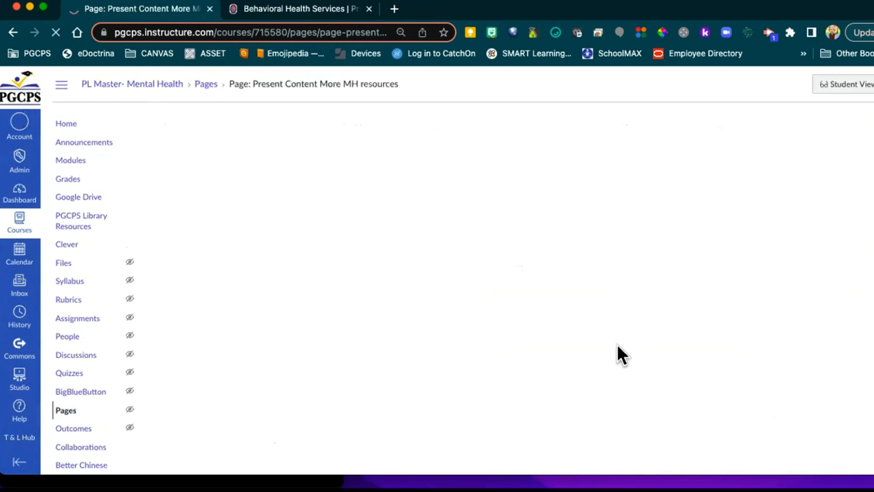
scroll(484, 297, "down", 2)
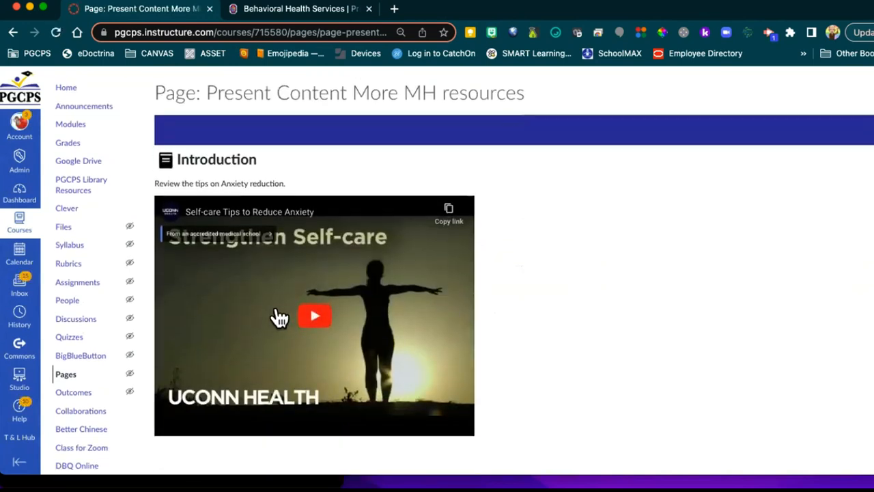
left_click(308, 315)
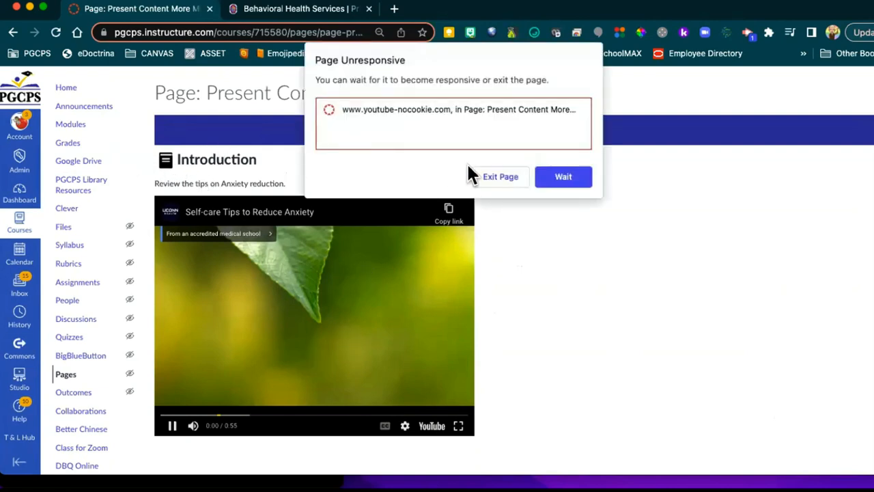
left_click(506, 173)
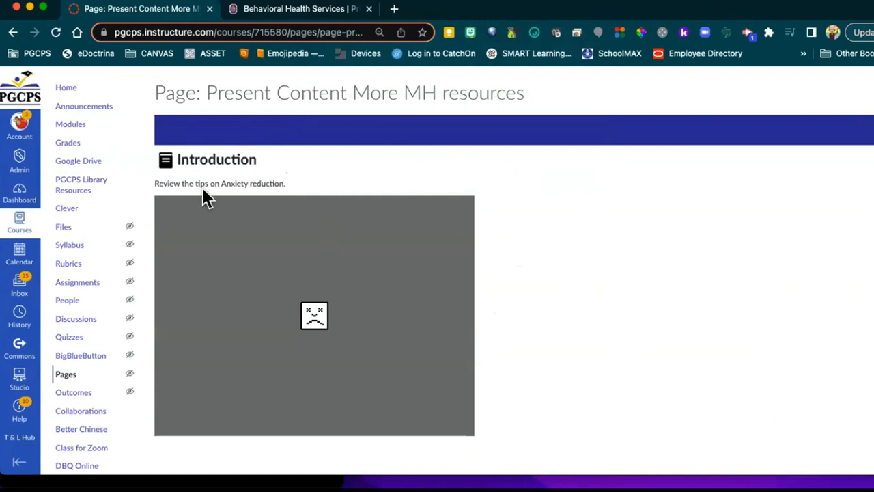
left_click(74, 129)
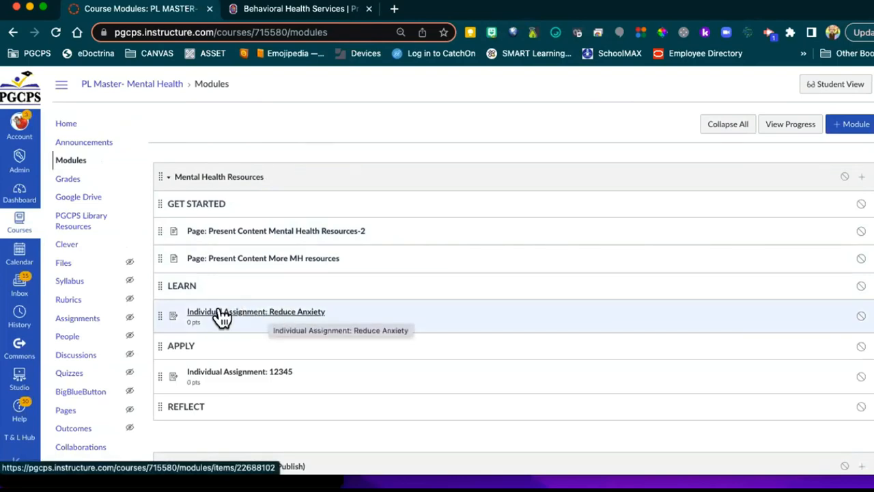
Step: Edit Individual Assignment: Reduce Anxiety, deleting the magnifier icon, instructor note and Lorem text
left_click(254, 315)
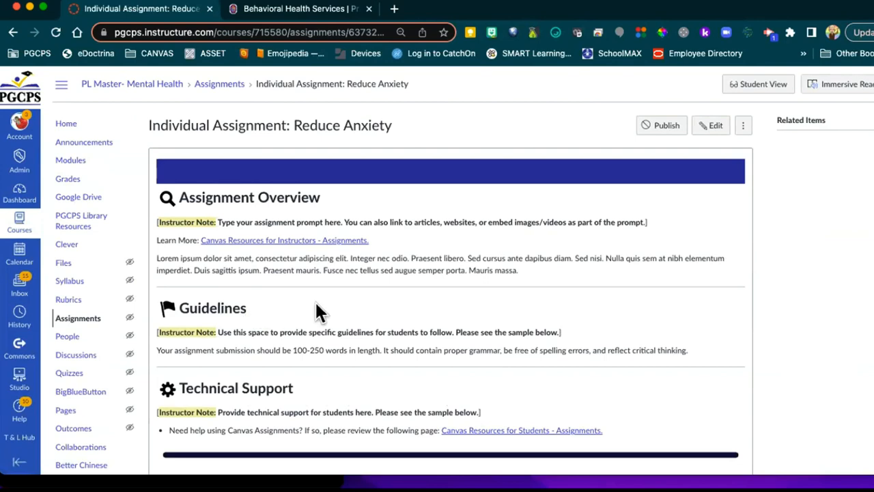
left_click(712, 127)
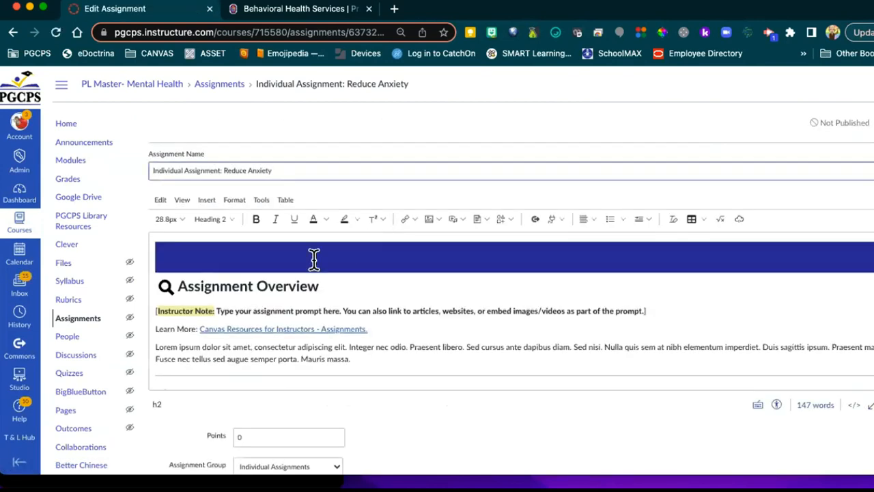
left_click(166, 286)
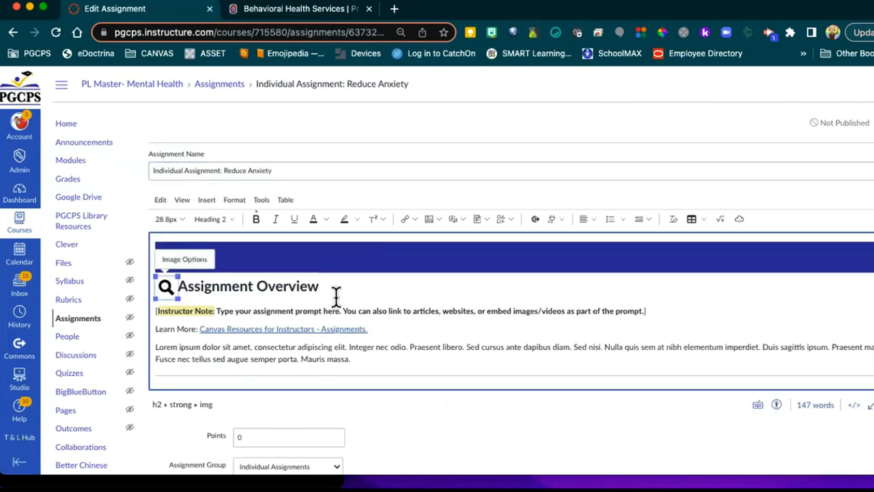
left_click_drag(441, 352, 350, 428)
key("BackSpace")
key("BackSpace")
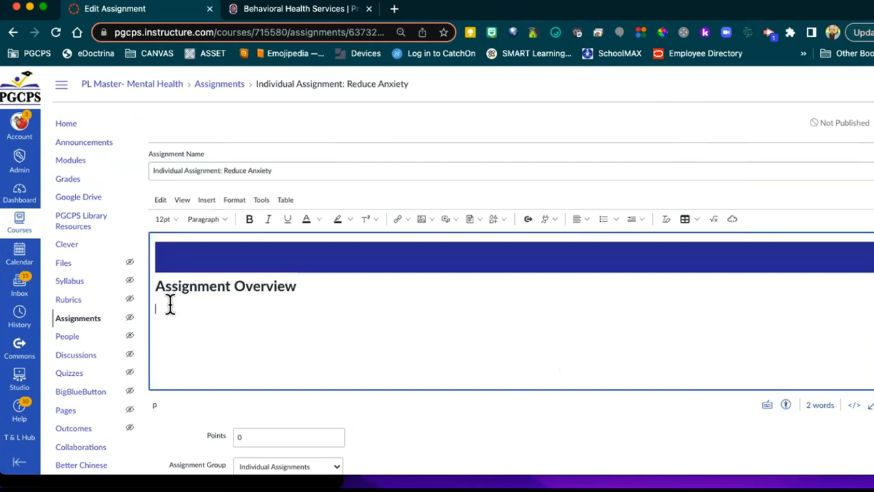
Step: Launch Google Drive (LTI 1.3) from the View All apps list in the assignment editor
left_click(551, 219)
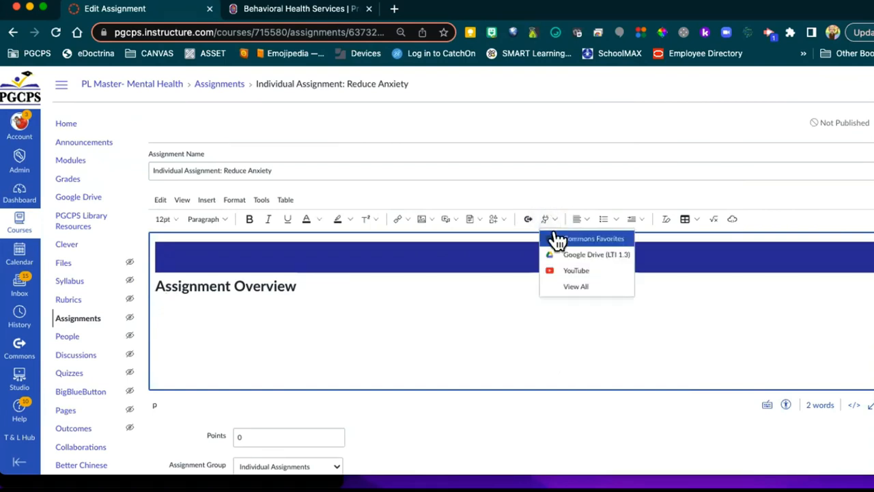
left_click(569, 288)
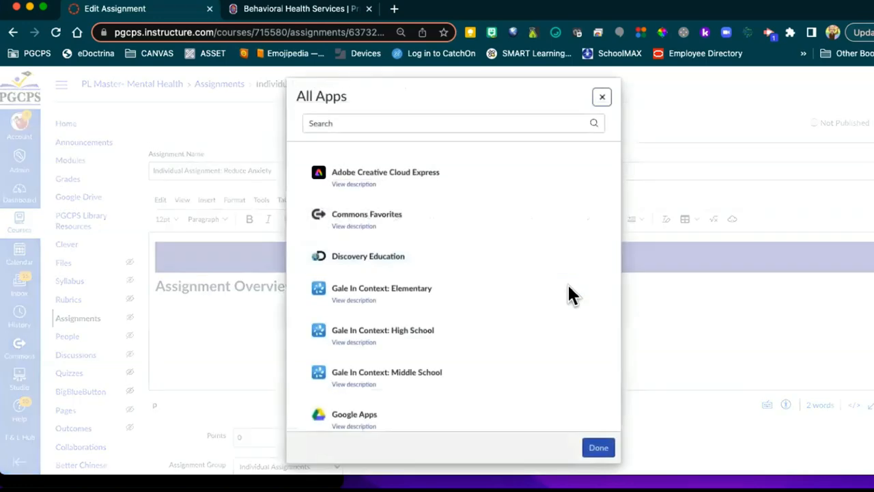
scroll(481, 271, "down", 5)
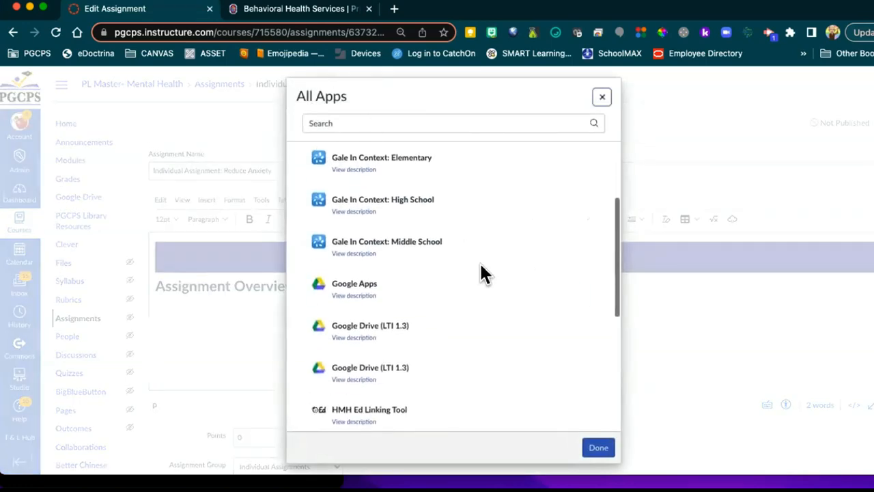
scroll(482, 270, "down", 1)
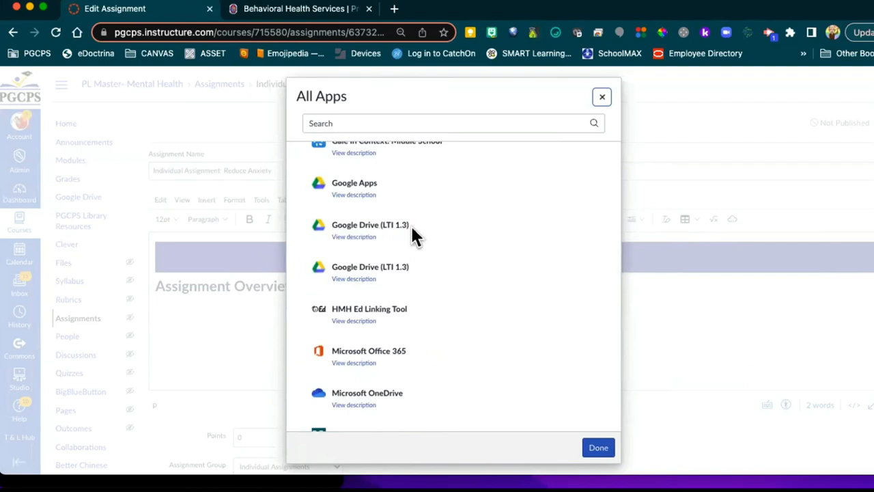
scroll(394, 239, "down", 1)
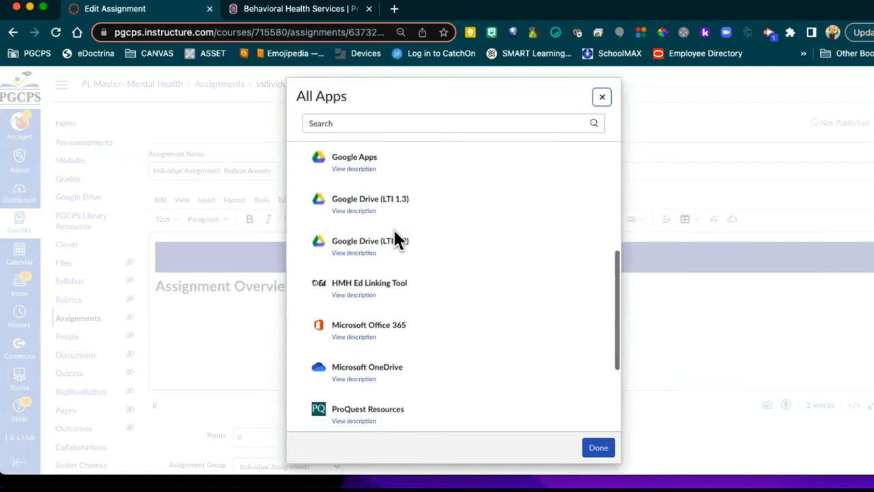
scroll(396, 241, "down", 1)
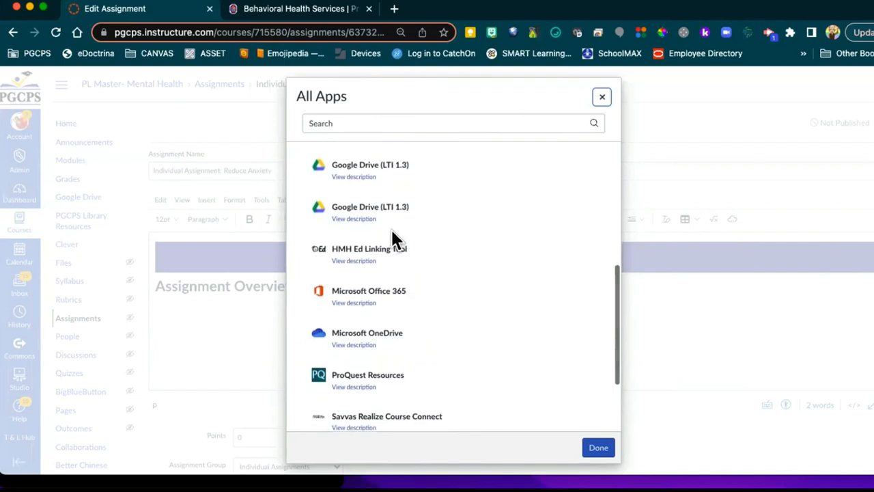
left_click(354, 176)
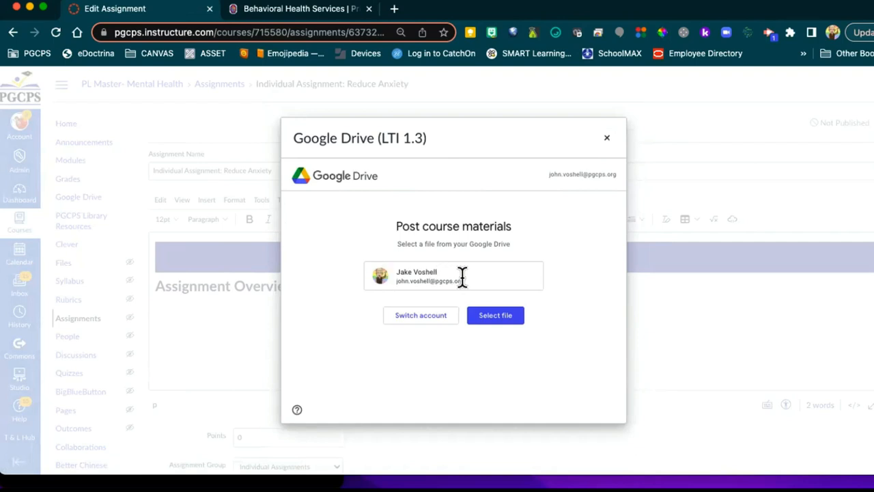
Step: Attach the Mental Health slide deck from Google Drive's Recent files, confirming link sharing
left_click(500, 316)
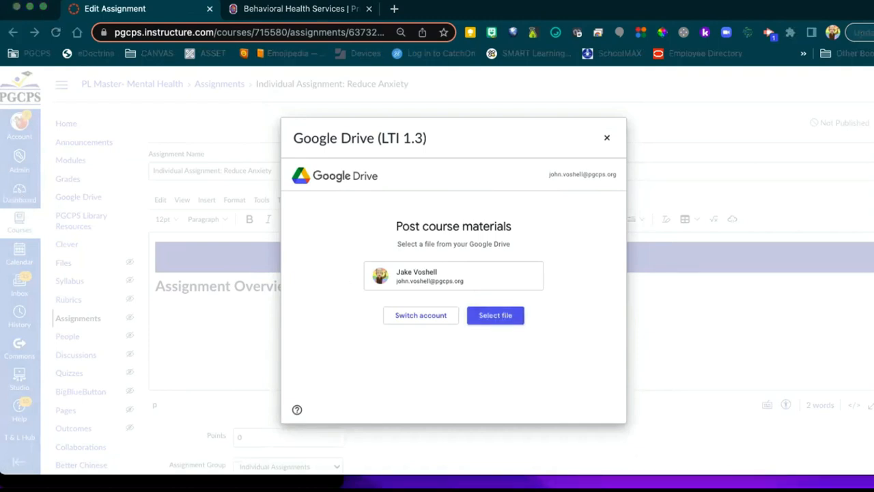
left_click_drag(0, 35, 164, 35)
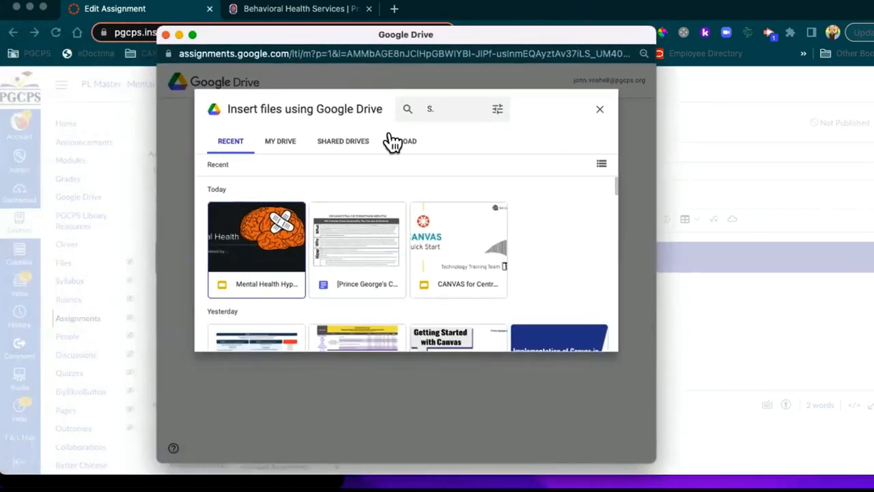
left_click(276, 142)
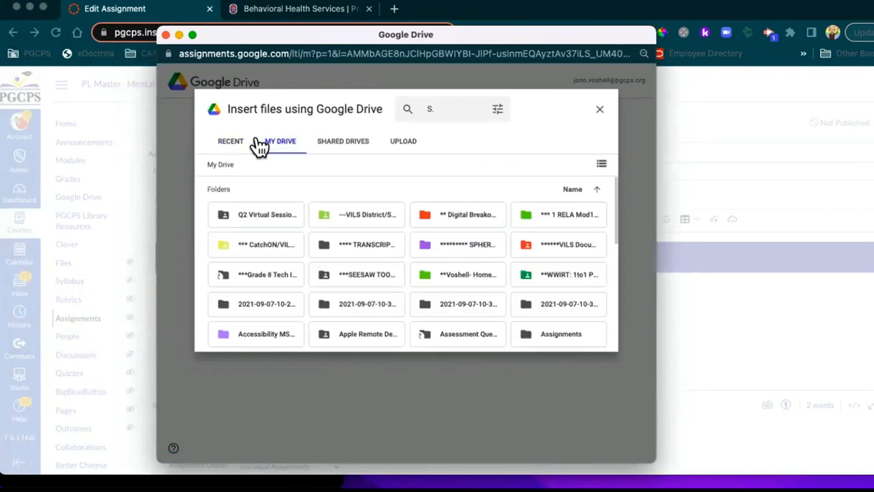
left_click(231, 144)
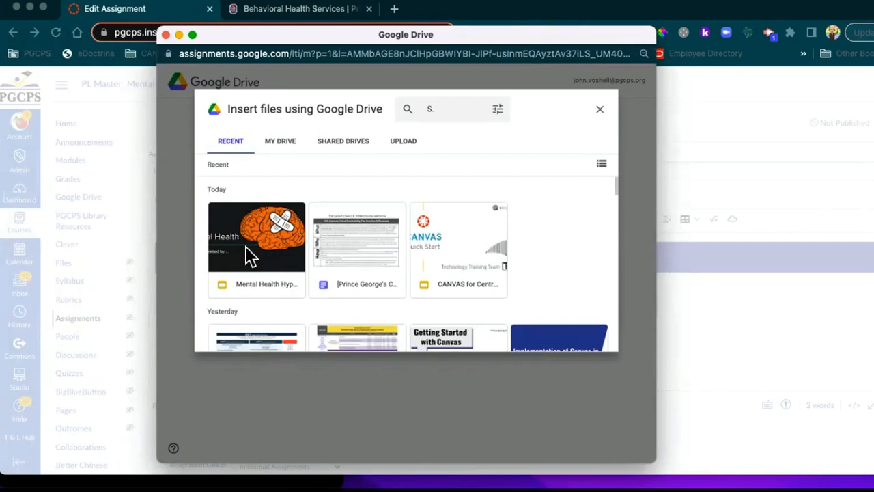
left_click(251, 256)
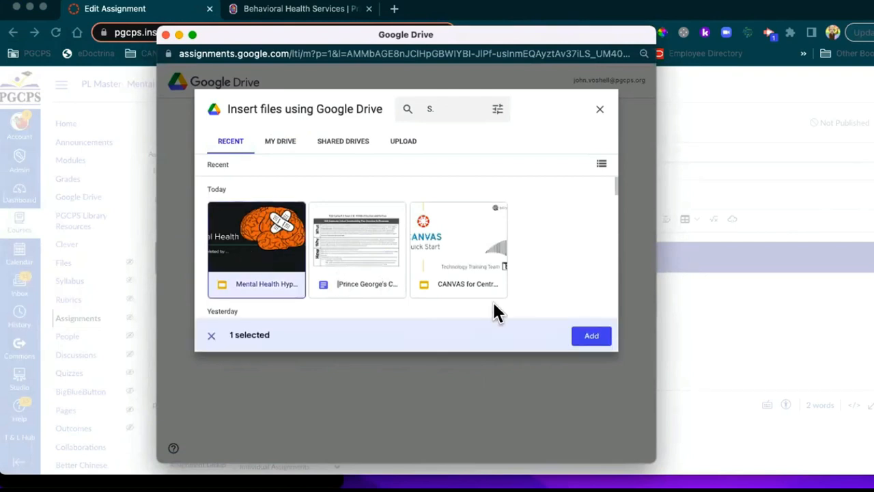
left_click(587, 335)
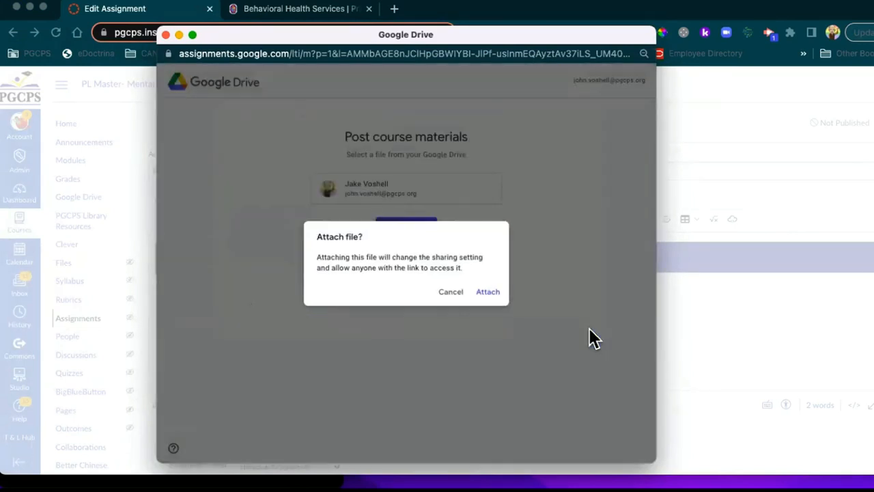
left_click(489, 290)
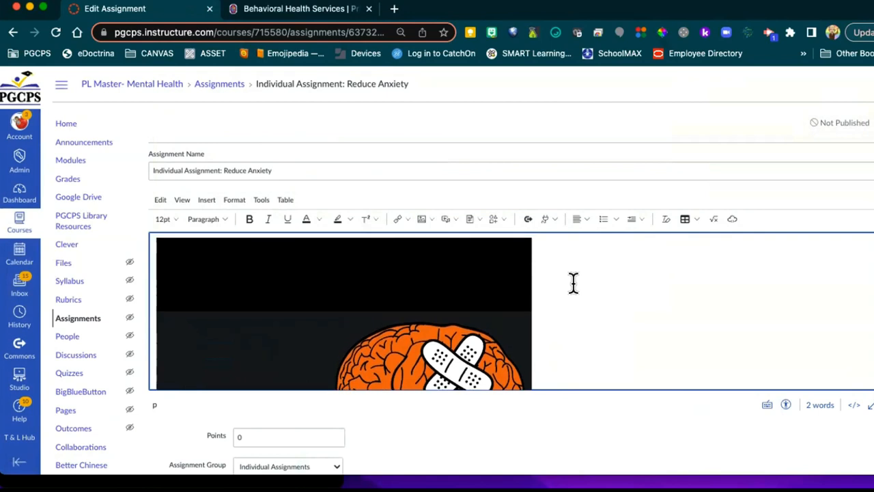
Step: Scroll down to the embedded Google Slides deck and advance it to the next slide
scroll(574, 283, "up", 1)
scroll(573, 283, "down", 5)
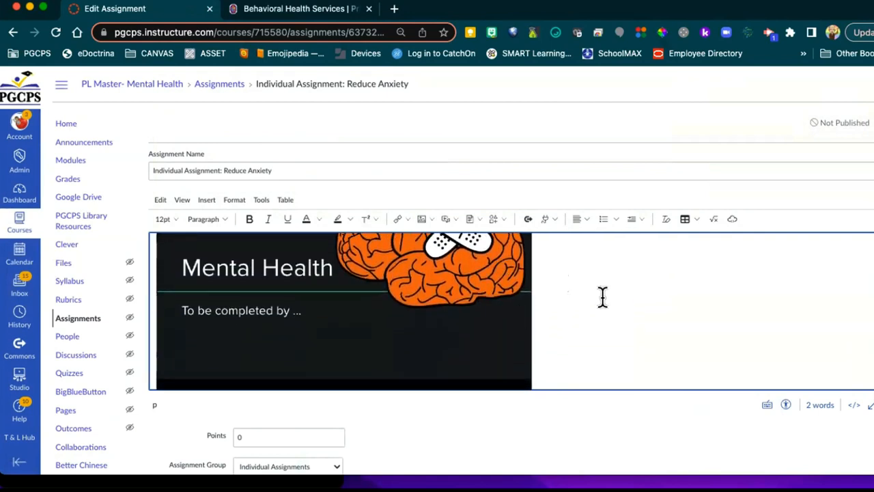
scroll(539, 302, "down", 5)
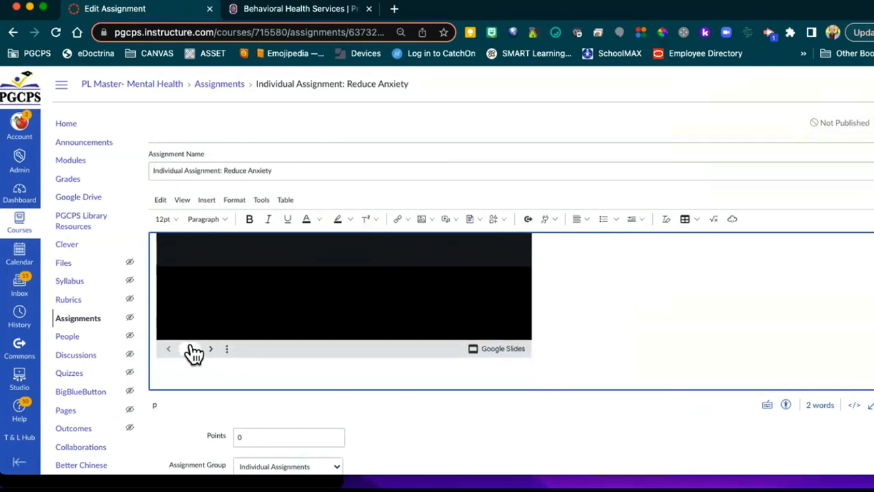
scroll(209, 353, "up", 5)
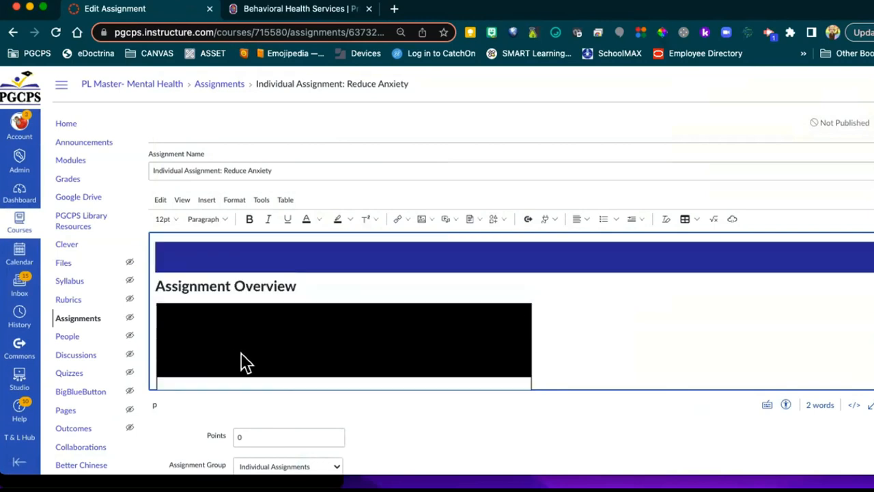
scroll(669, 335, "down", 5)
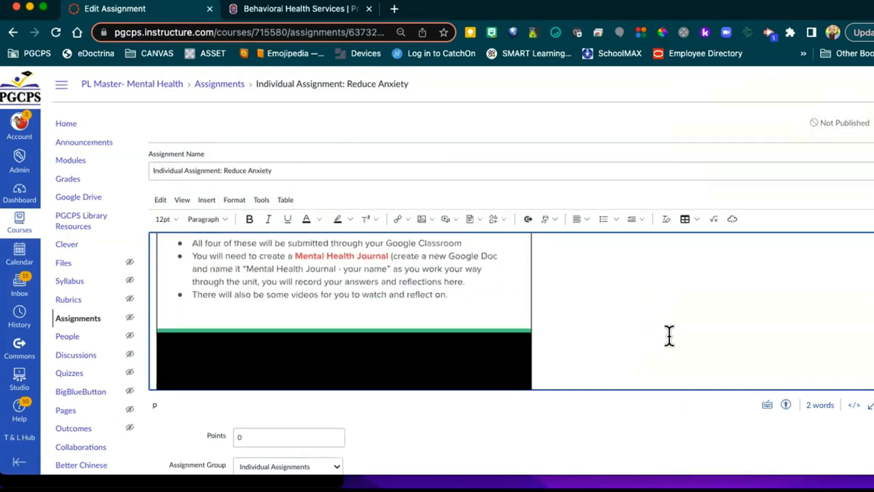
scroll(606, 359, "down", 2)
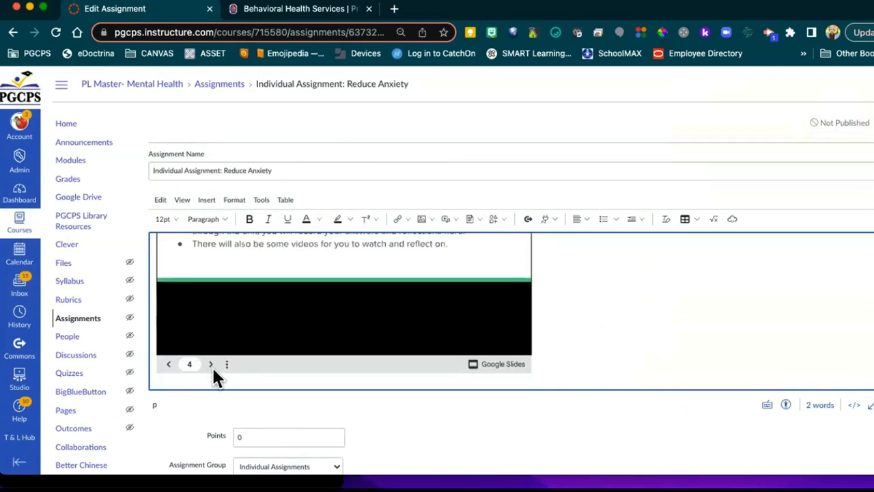
left_click(210, 366)
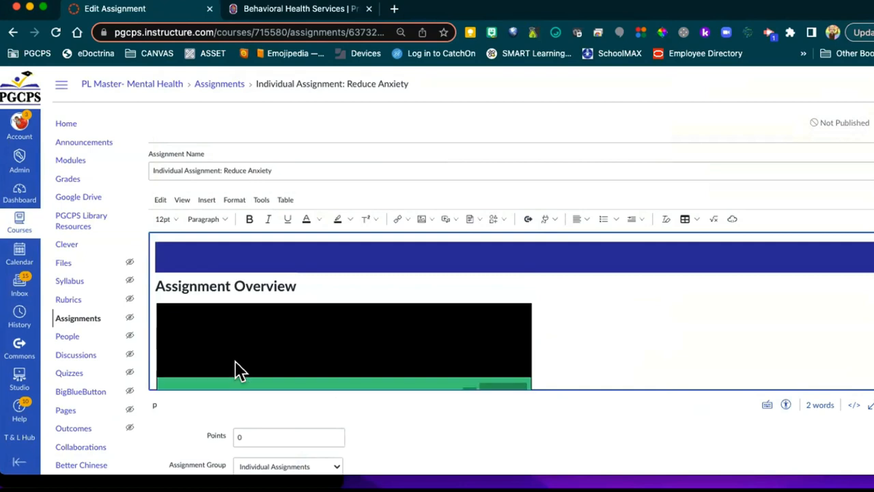
Step: Open the embed's slide-number list and browse the slides toward slide 6
scroll(701, 344, "down", 4)
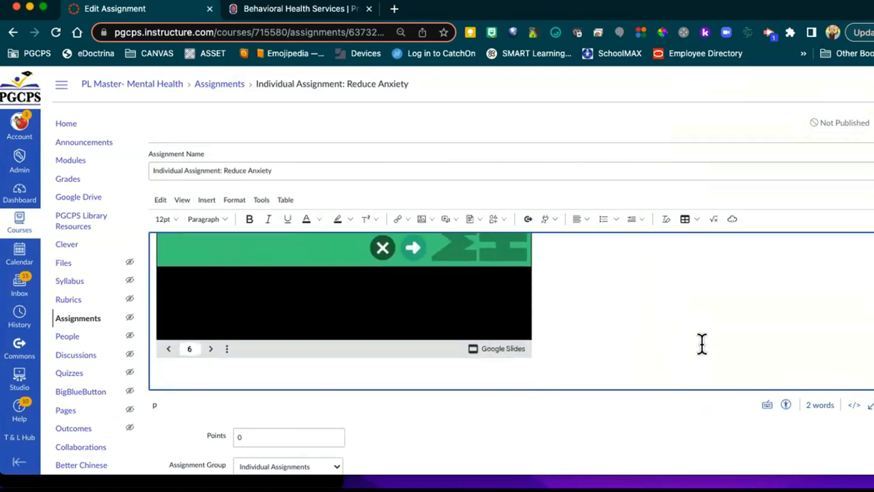
left_click(189, 351)
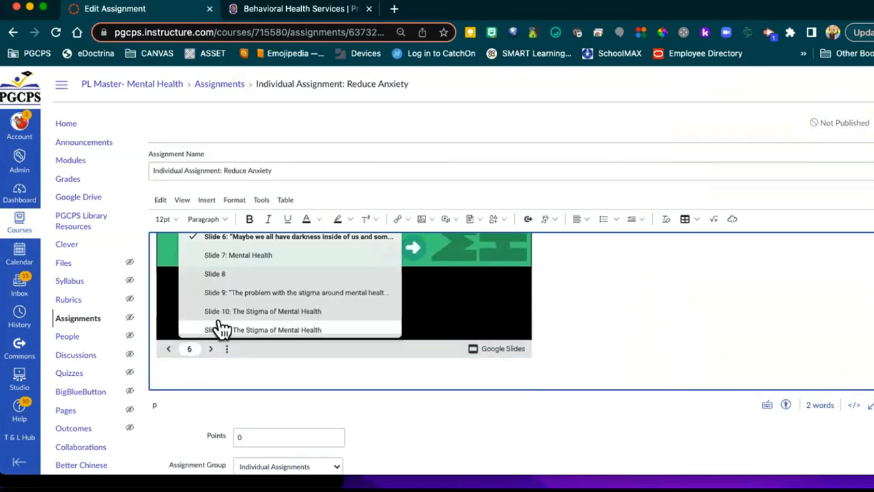
scroll(220, 328, "down", 3)
scroll(224, 327, "up", 6)
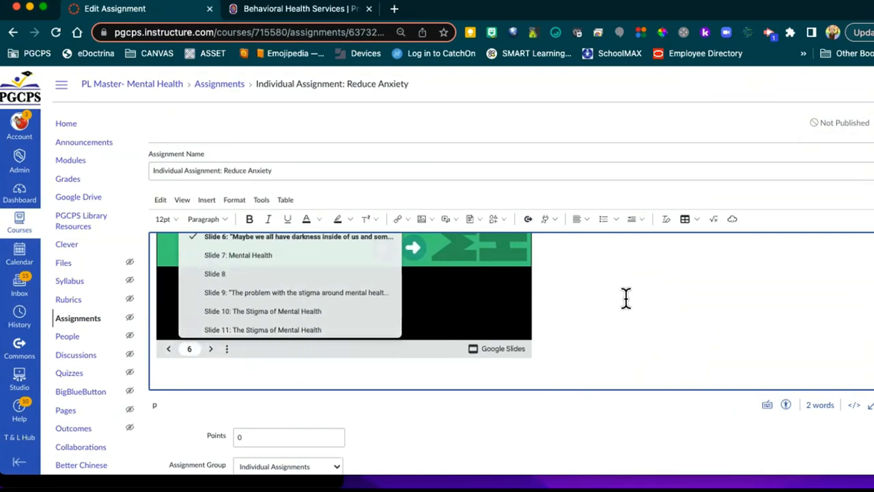
scroll(626, 297, "down", 3)
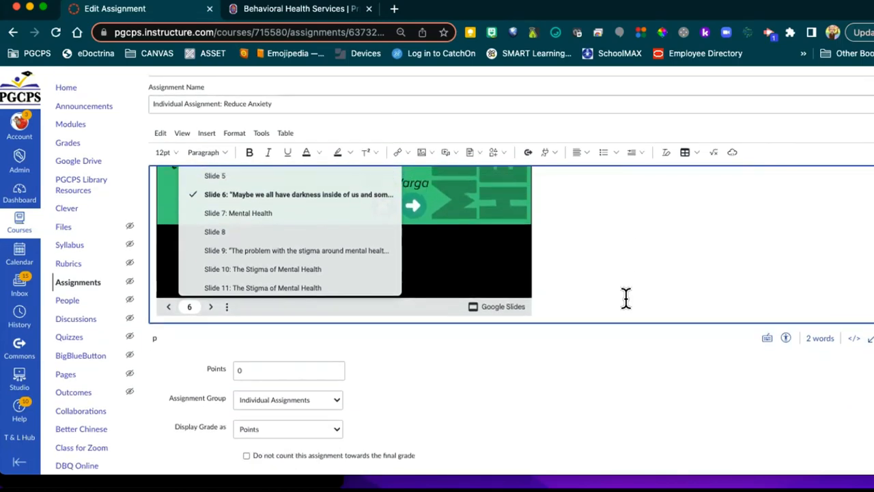
scroll(625, 297, "up", 6)
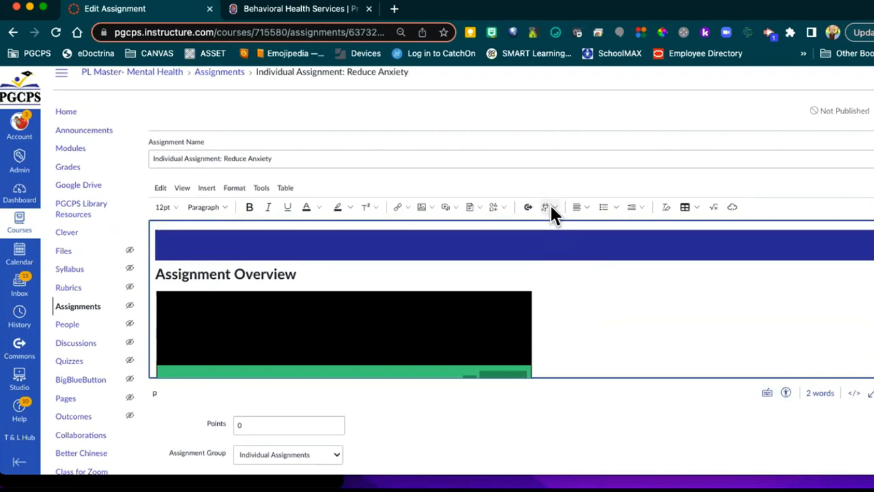
left_click(551, 209)
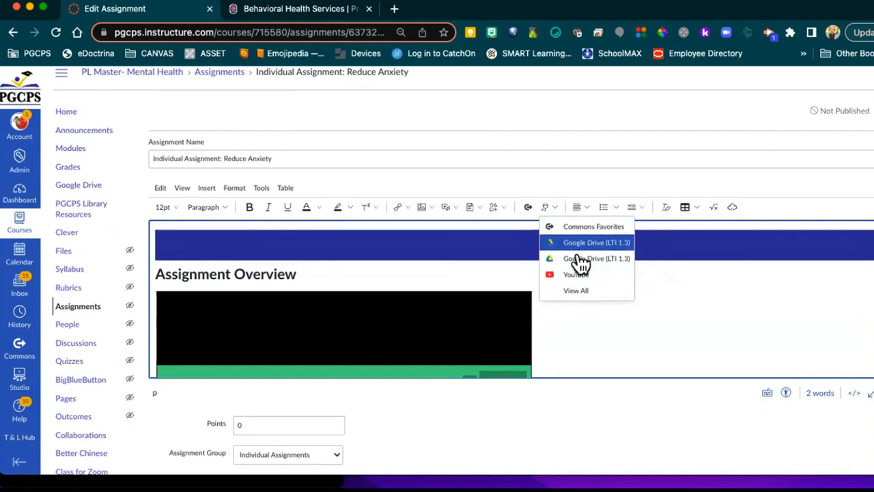
left_click(584, 330)
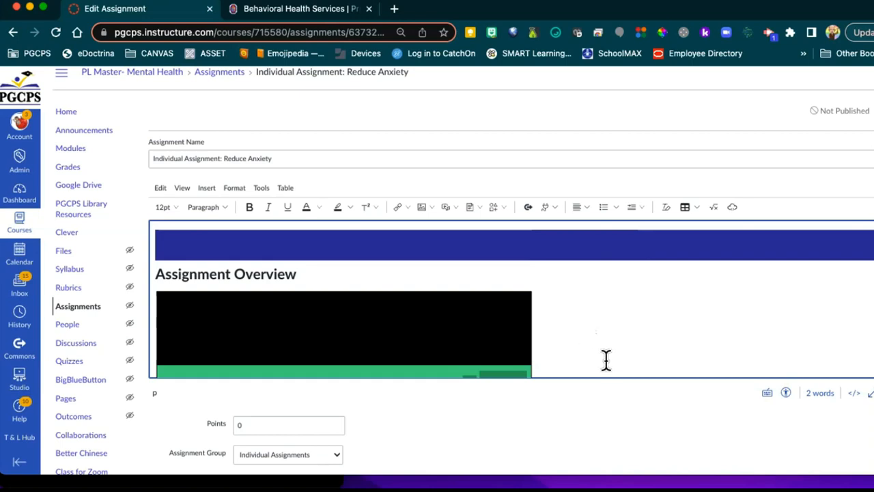
Step: Scroll to the bottom of the Reduce Anxiety edit form and save the assignment
scroll(607, 360, "down", 8)
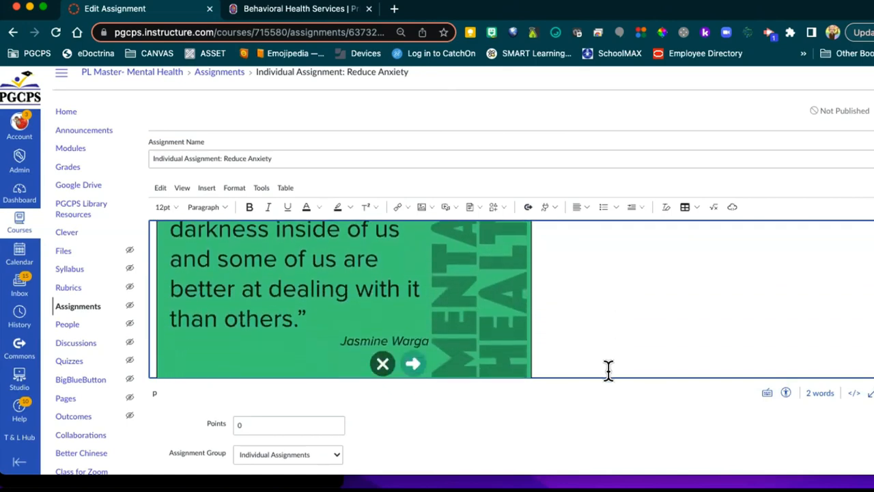
scroll(606, 382, "down", 6)
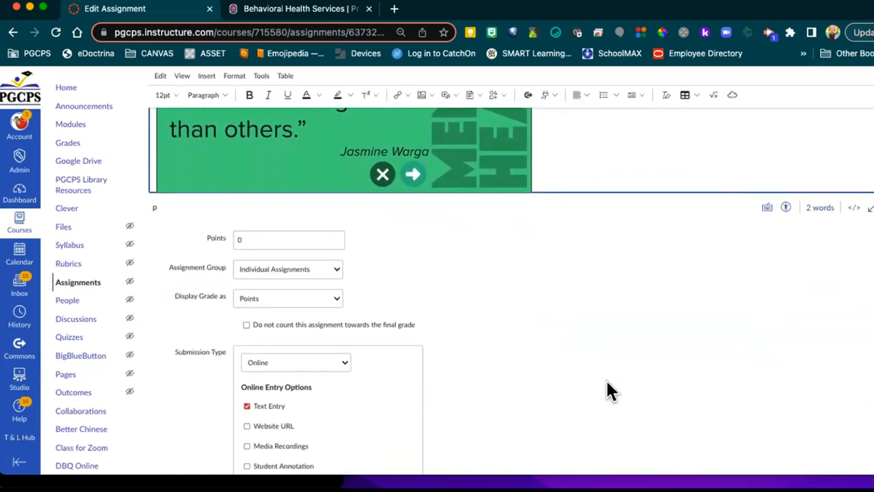
scroll(607, 378, "down", 10)
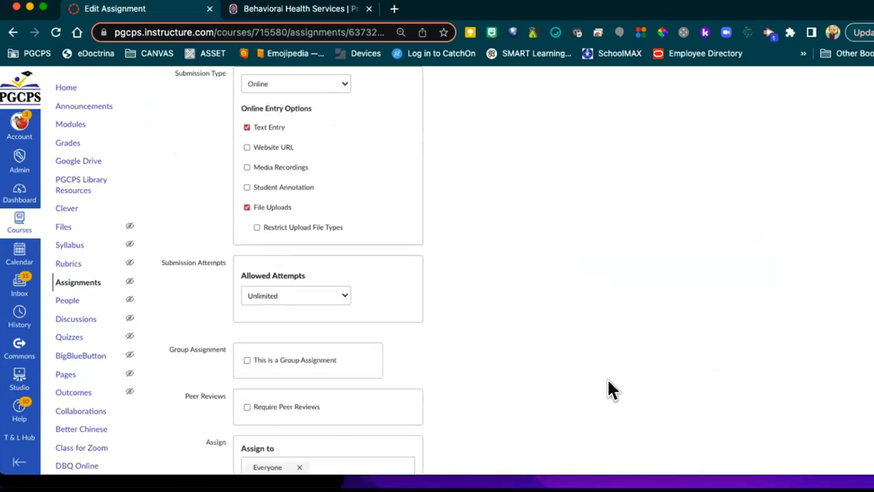
left_click(866, 429)
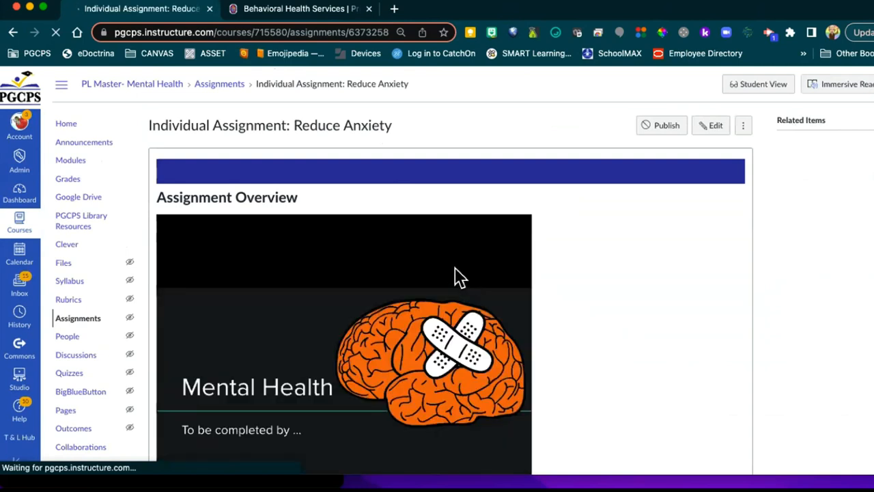
Step: From Modules, open Individual Assignment: Reduce Anxiety, review its content, and switch to editing it
left_click(77, 162)
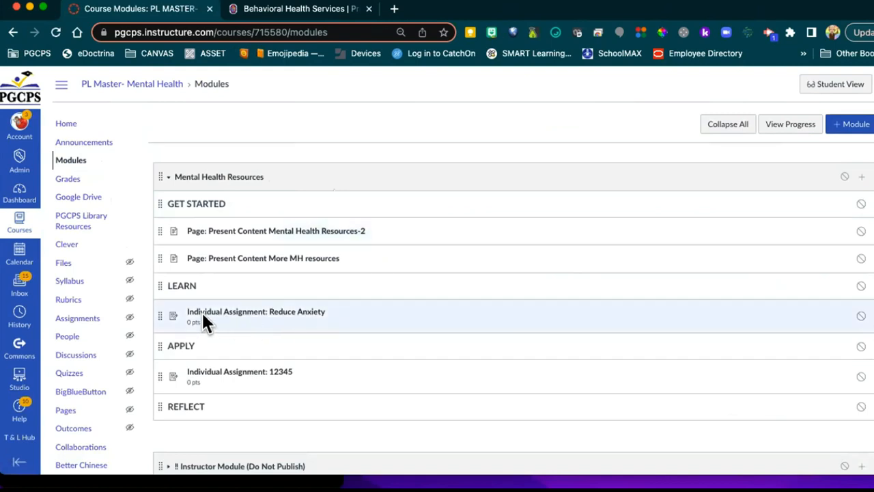
left_click(264, 313)
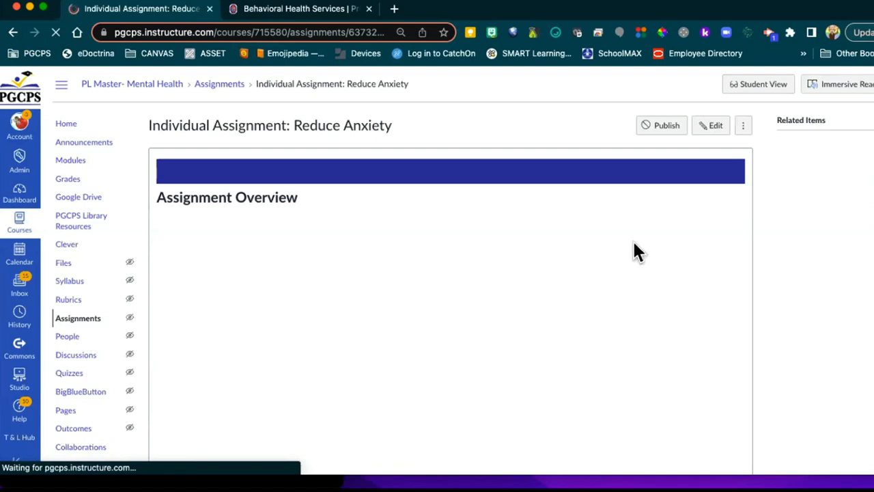
scroll(593, 283, "down", 2)
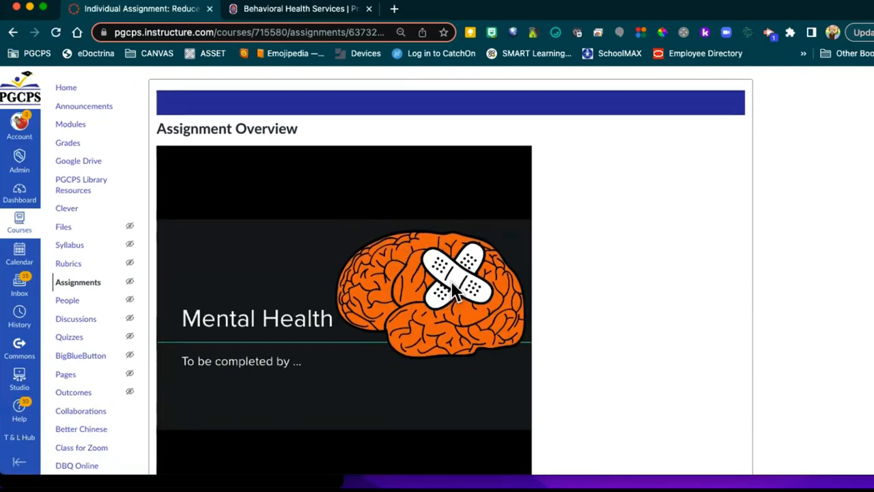
scroll(546, 269, "up", 2)
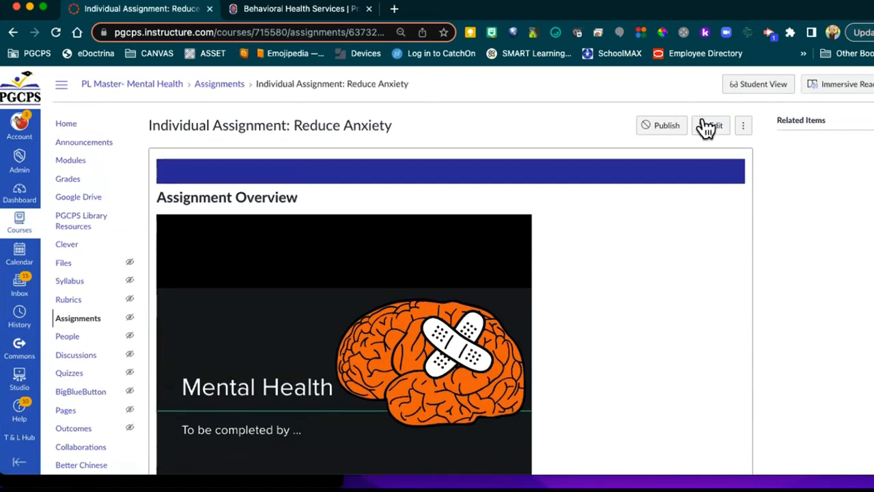
scroll(685, 217, "down", 8)
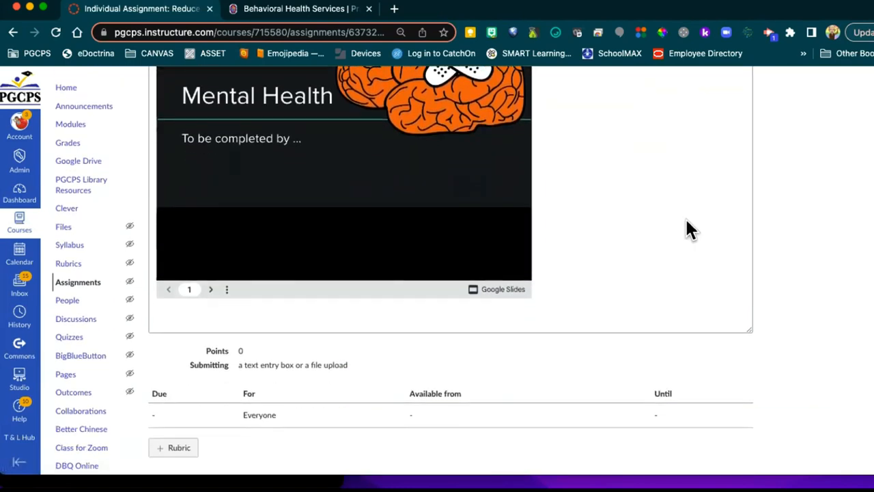
scroll(685, 216, "down", 2)
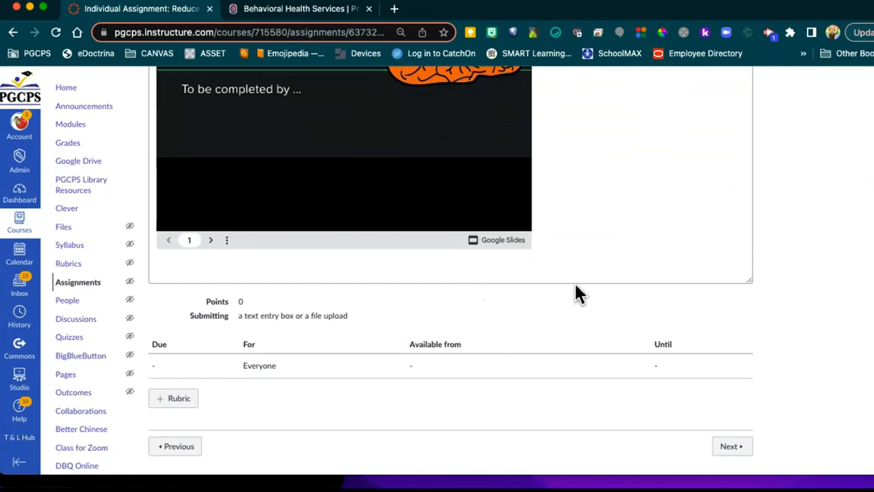
scroll(593, 291, "up", 8)
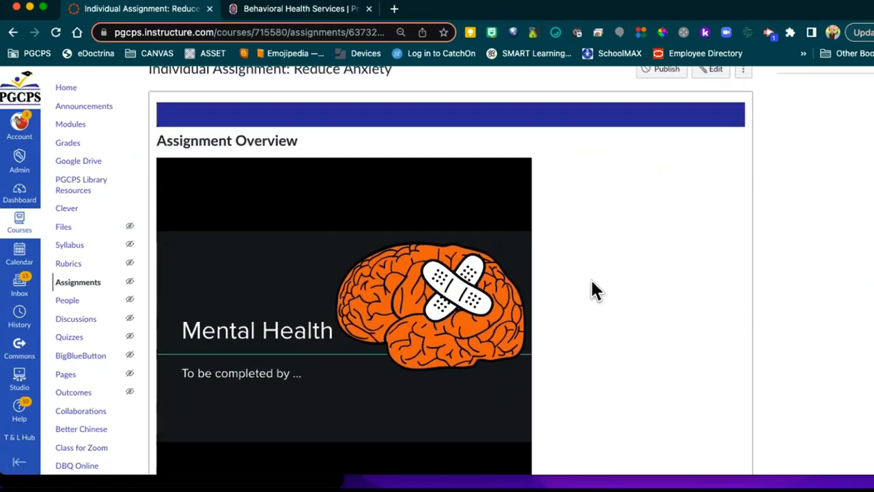
scroll(590, 277, "up", 2)
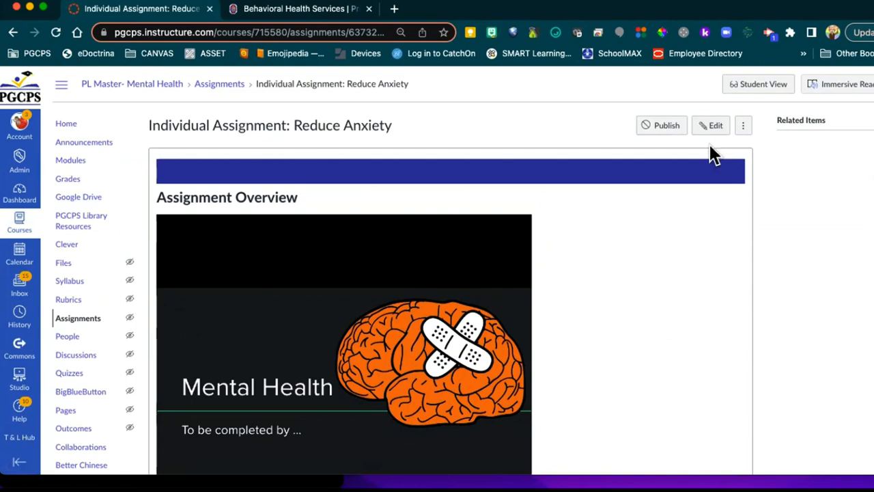
left_click(710, 127)
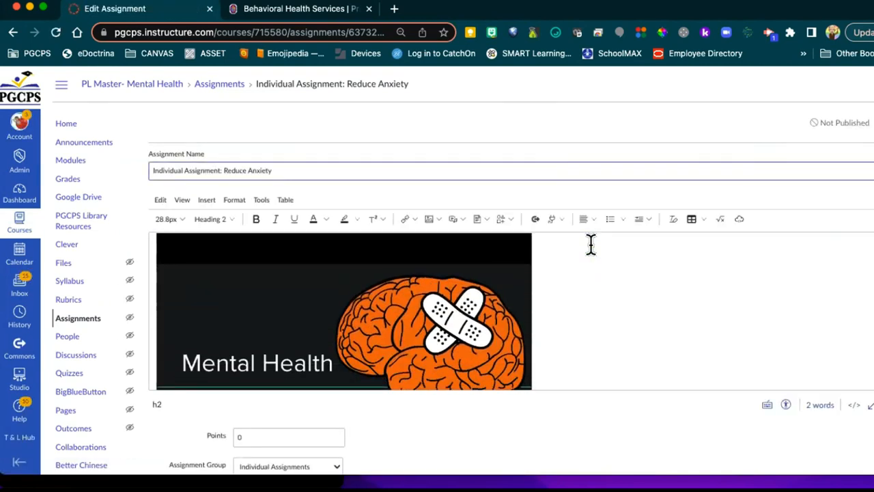
Step: Make the assignment worth 100 points in the Individual Assignments group
scroll(592, 245, "down", 5)
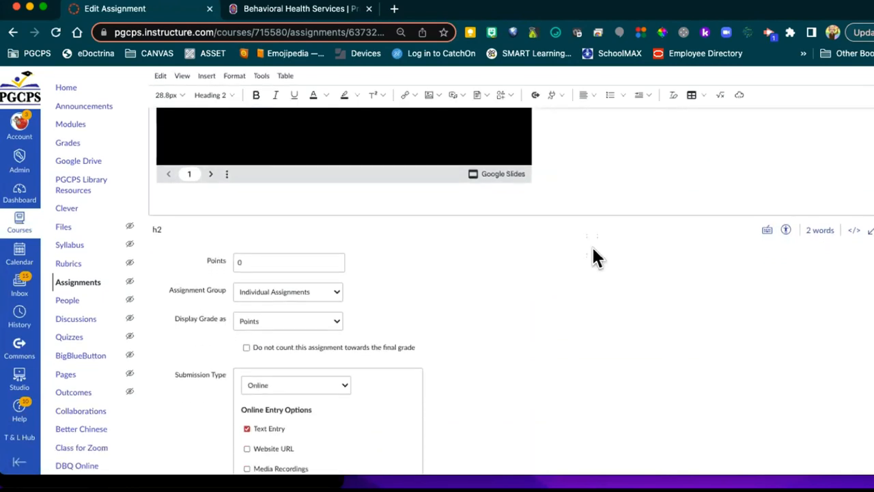
left_click(249, 262)
type("100")
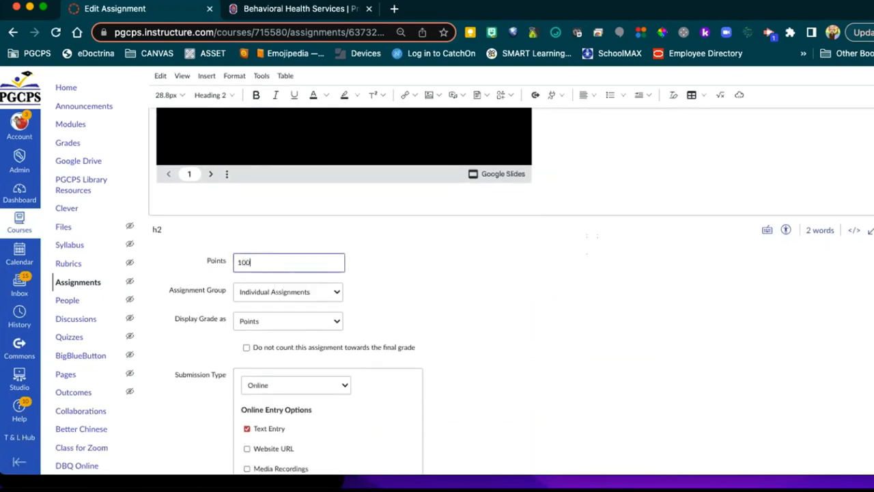
left_click(358, 286)
left_click(331, 290)
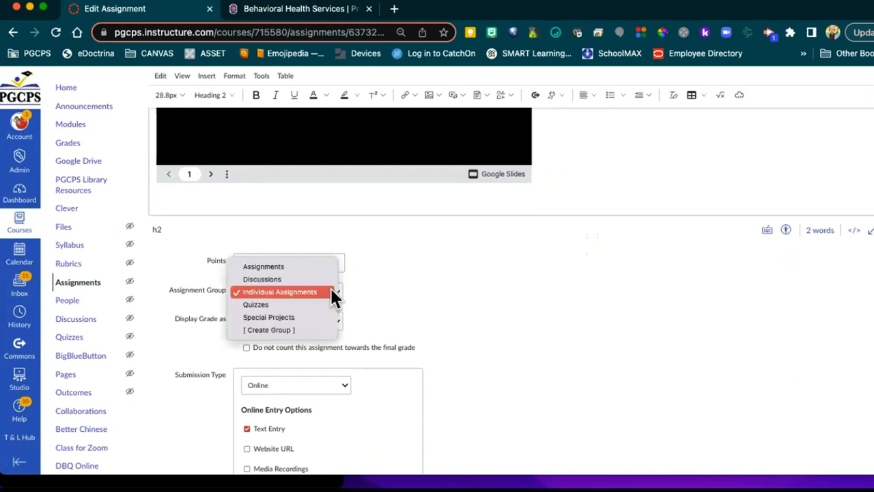
left_click(294, 291)
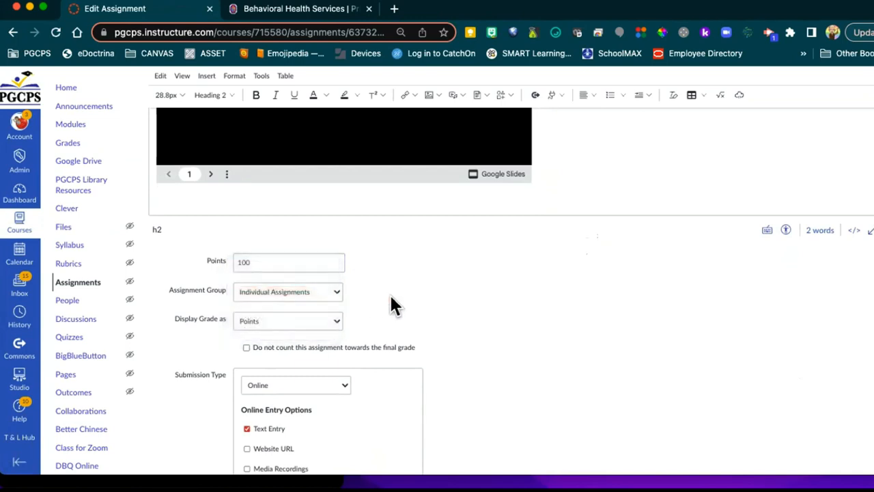
Step: Place the cursor in the description just below the Google Slides embed
scroll(395, 294, "down", 3)
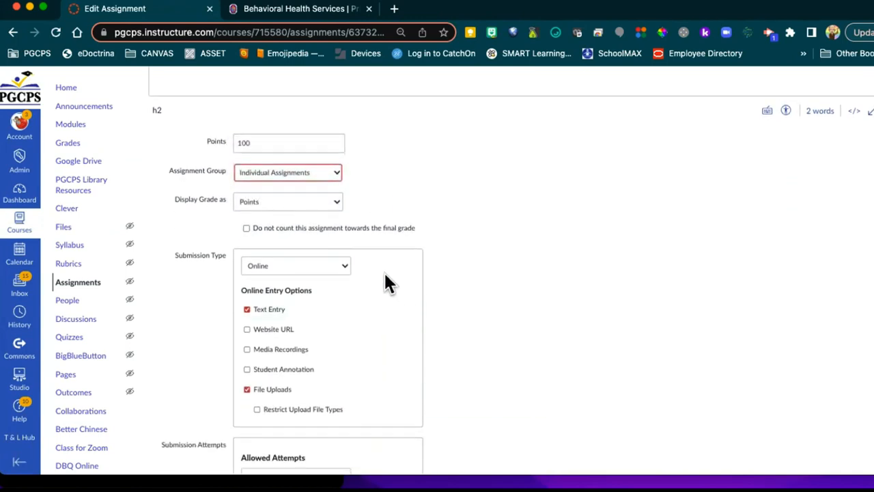
scroll(385, 276, "down", 1)
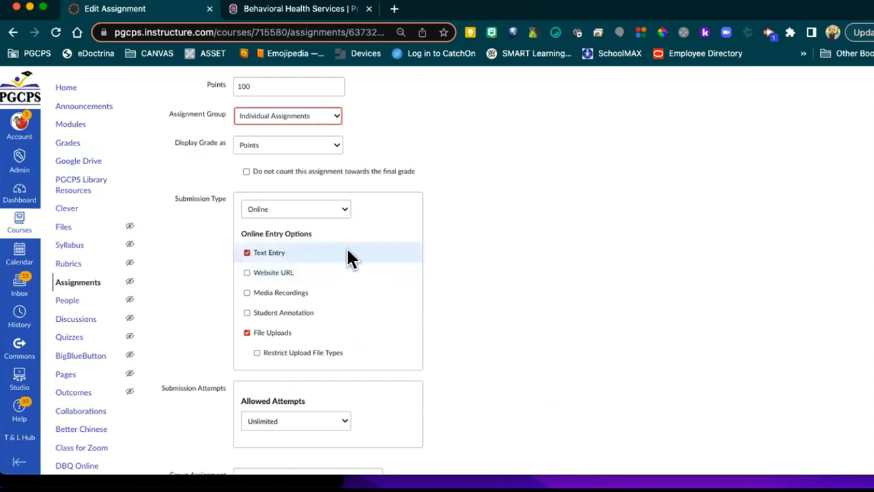
scroll(333, 257, "up", 1)
scroll(403, 253, "up", 2)
scroll(428, 241, "up", 5)
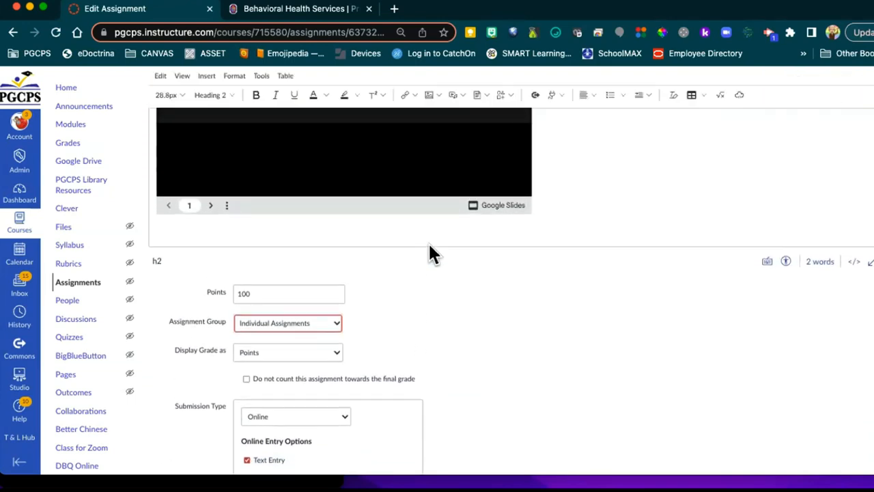
left_click(202, 229)
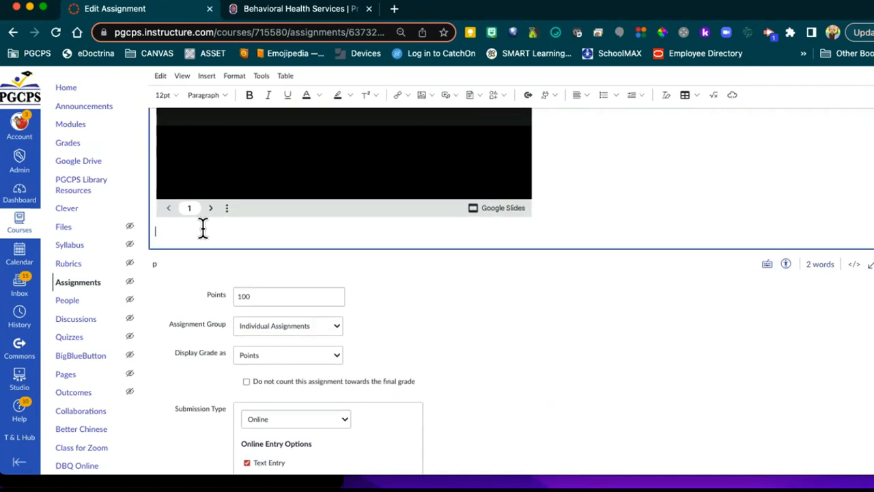
Step: Add 'List ways you can reduce stress after work' below the slides and bold it
key("BackSpace")
type("List ways you can reduce stress after work.")
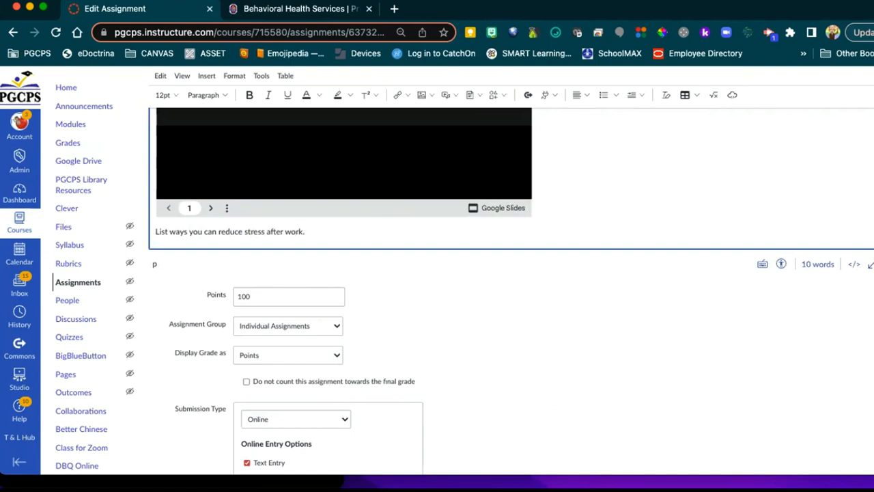
key("Return")
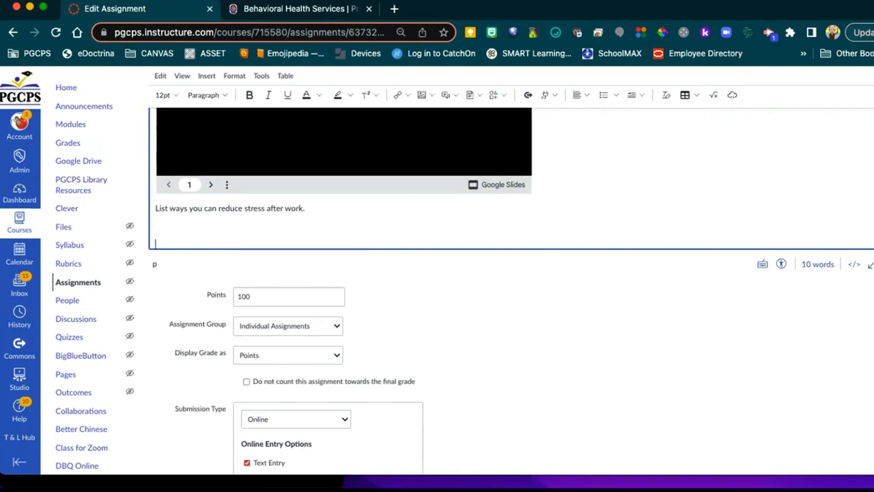
triple_click(174, 209)
left_click(250, 96)
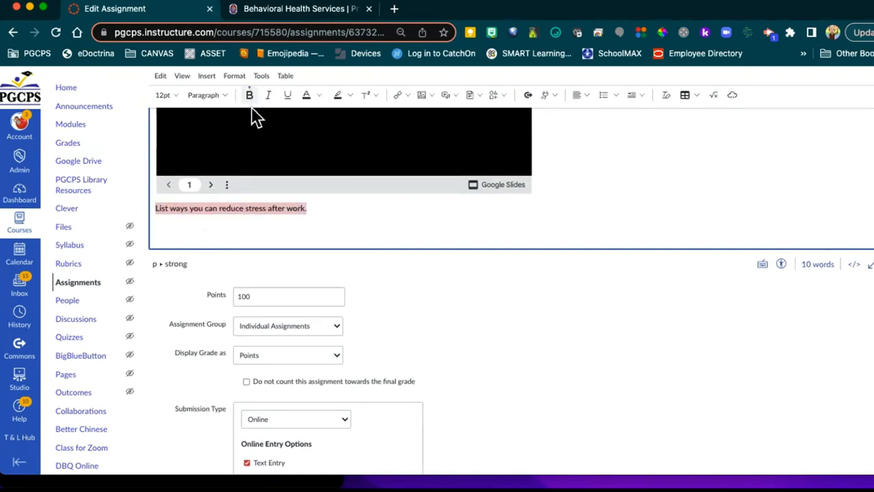
left_click(360, 216)
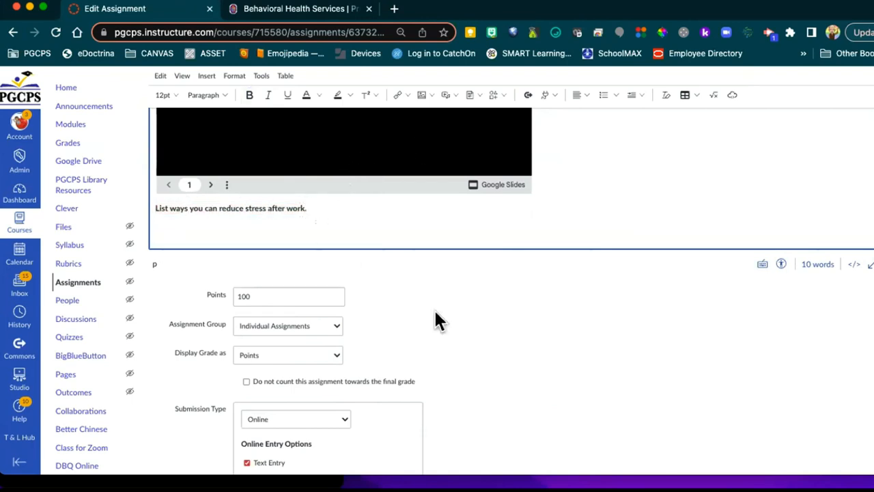
scroll(441, 315, "down", 1)
scroll(444, 319, "down", 5)
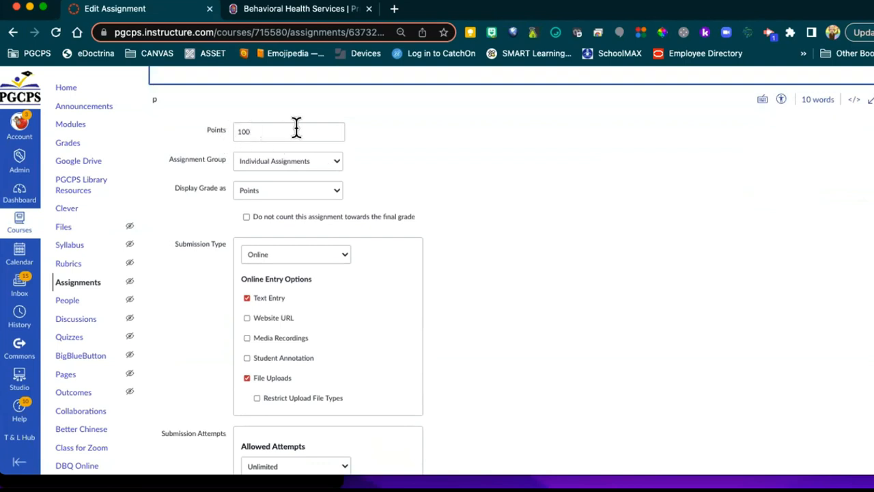
Step: Keep Online submission with only Text Entry and File Uploads, unchecking Media Recordings
scroll(386, 257, "down", 3)
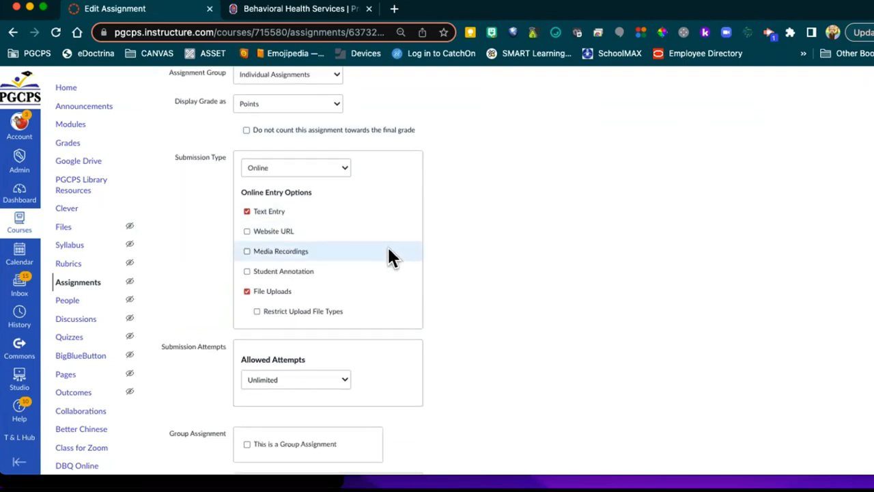
left_click(333, 133)
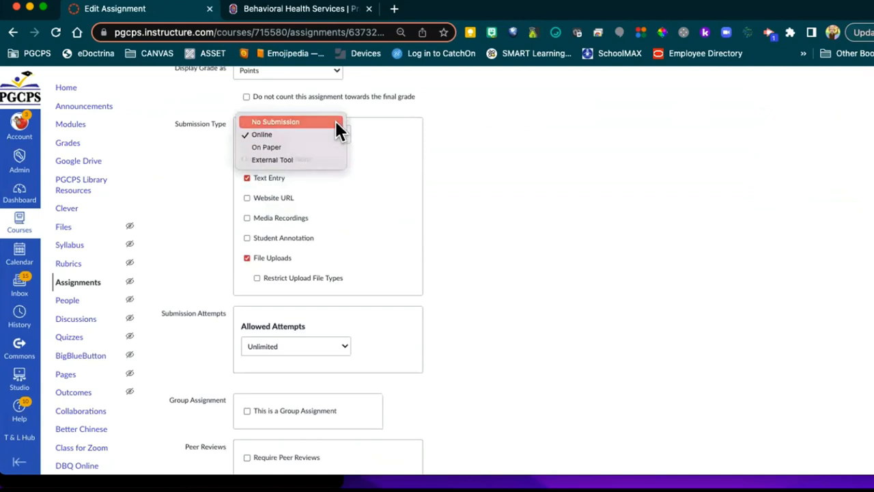
left_click(336, 121)
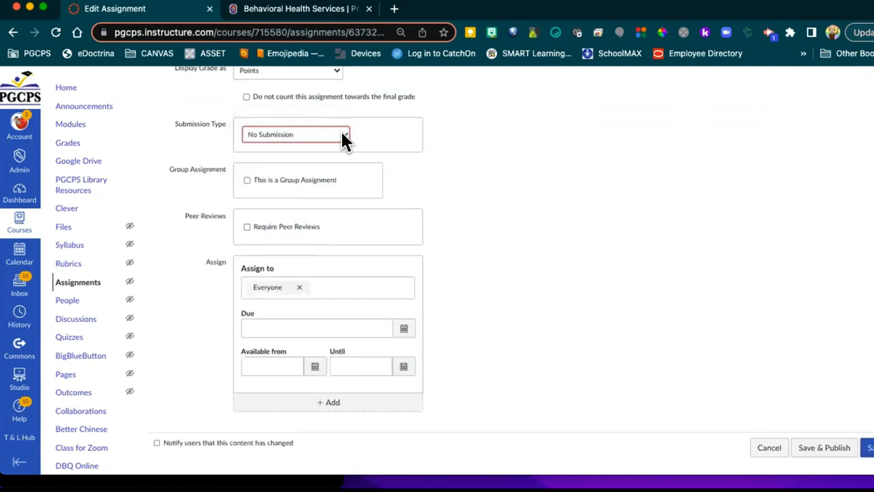
left_click(340, 129)
left_click(334, 137)
left_click(336, 131)
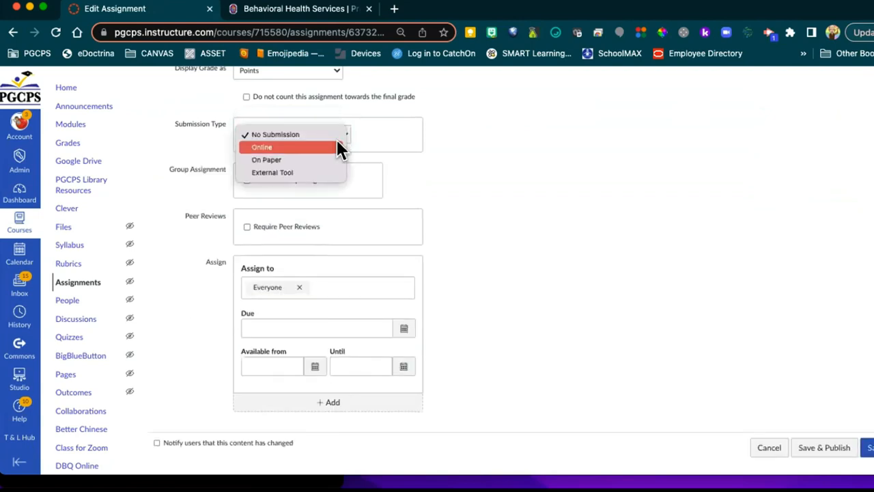
left_click(336, 146)
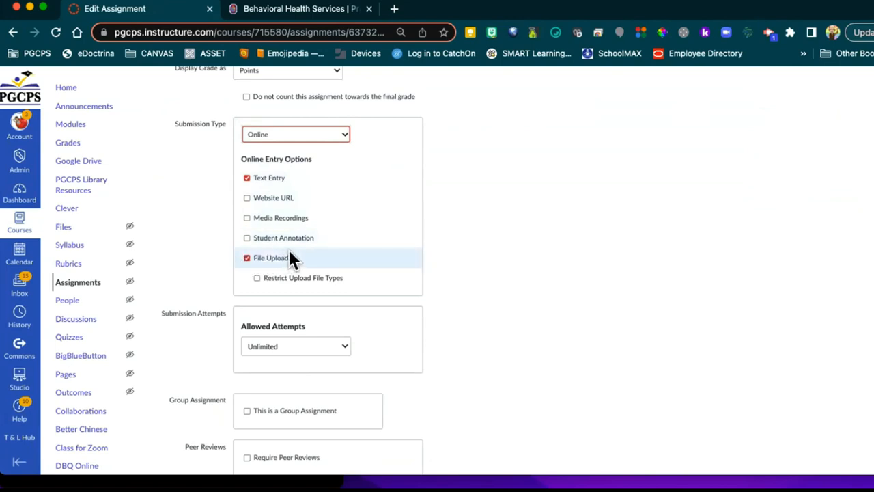
left_click(245, 218)
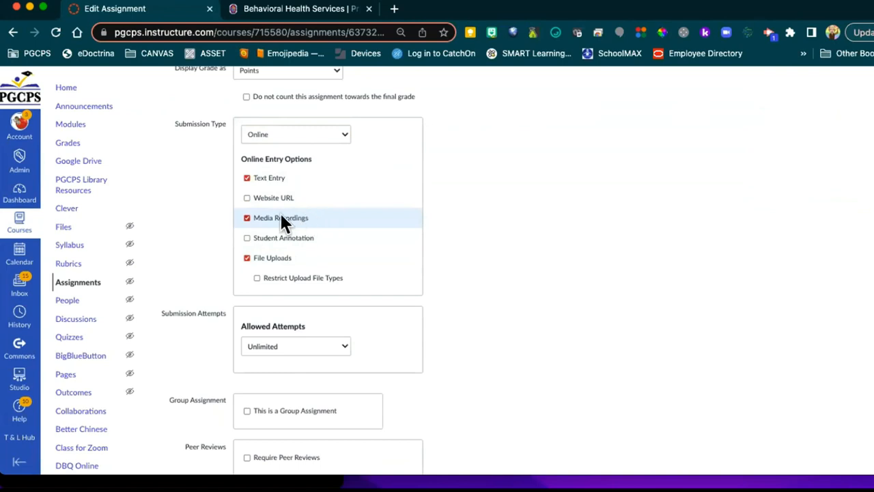
left_click(247, 217)
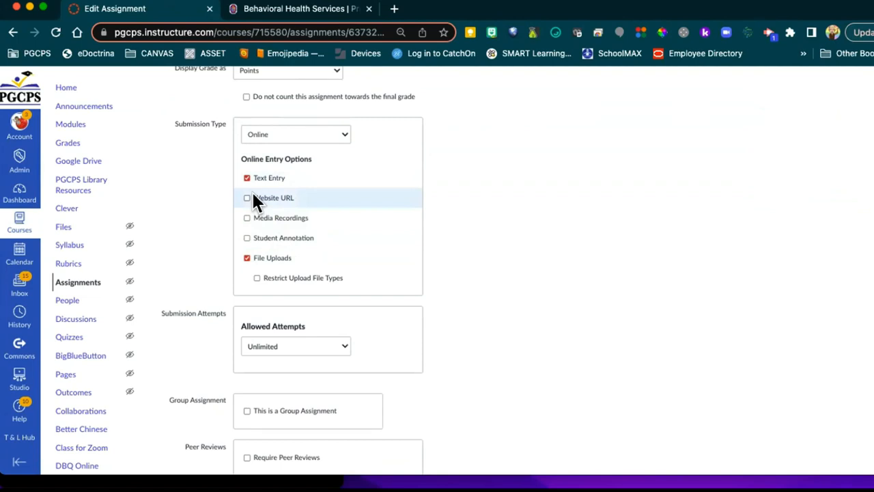
Step: Leave Allowed Attempts set to Unlimited
scroll(437, 261, "down", 5)
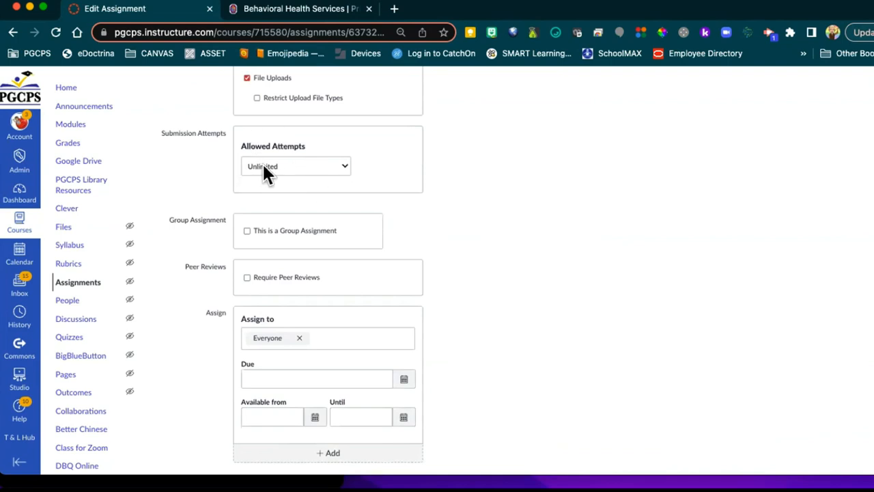
left_click(332, 171)
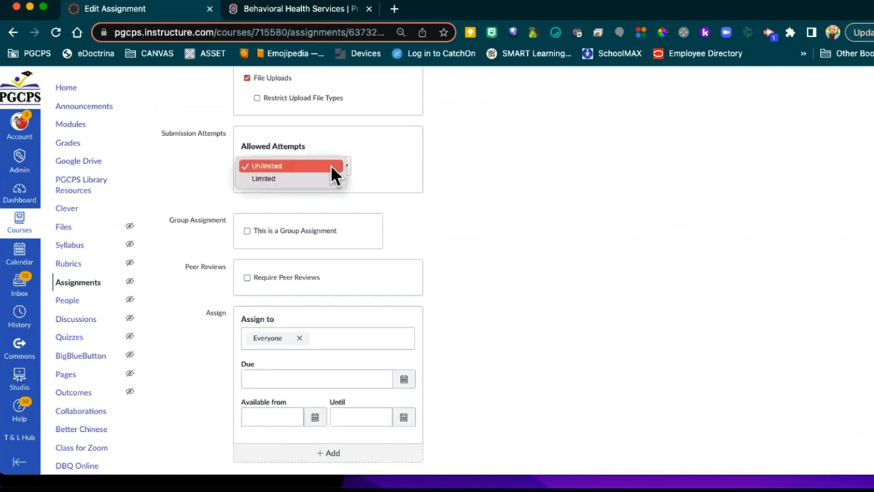
left_click(373, 192)
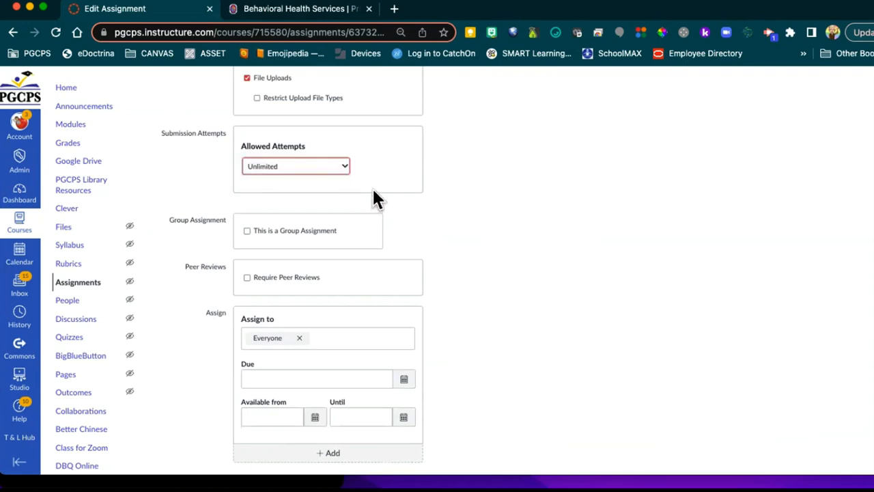
scroll(454, 225, "down", 1)
scroll(454, 225, "down", 2)
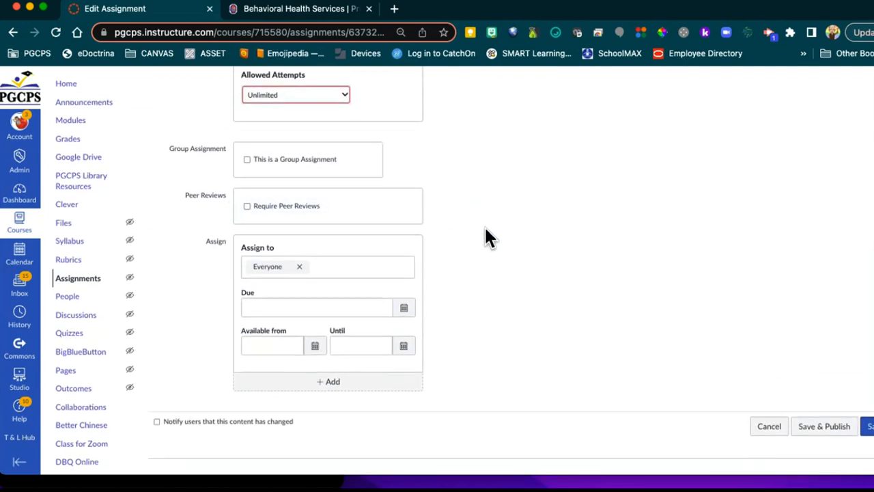
Step: Set the due date to June 1, 2023
left_click(404, 315)
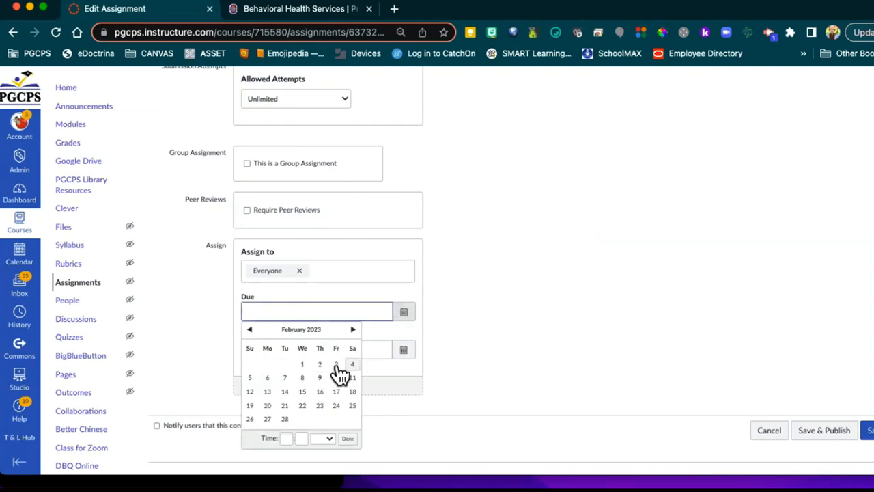
left_click(350, 330)
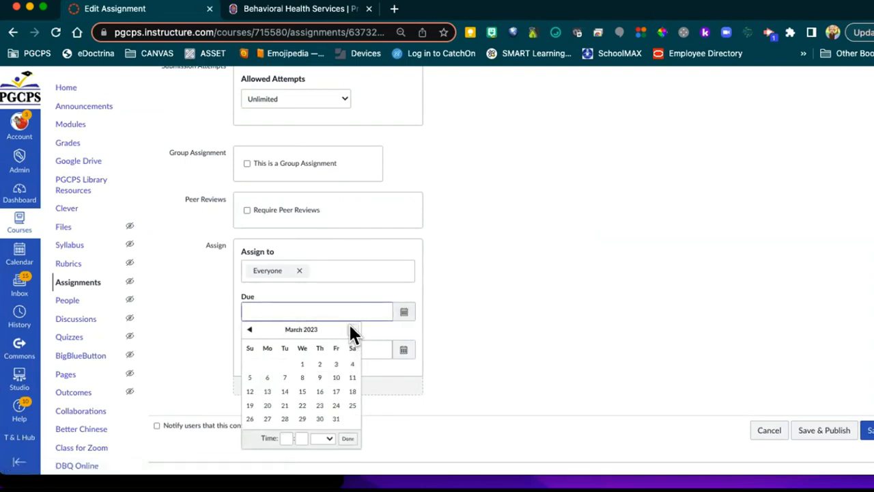
left_click(351, 330)
left_click(351, 330)
left_click(351, 330)
left_click(319, 364)
left_click(455, 338)
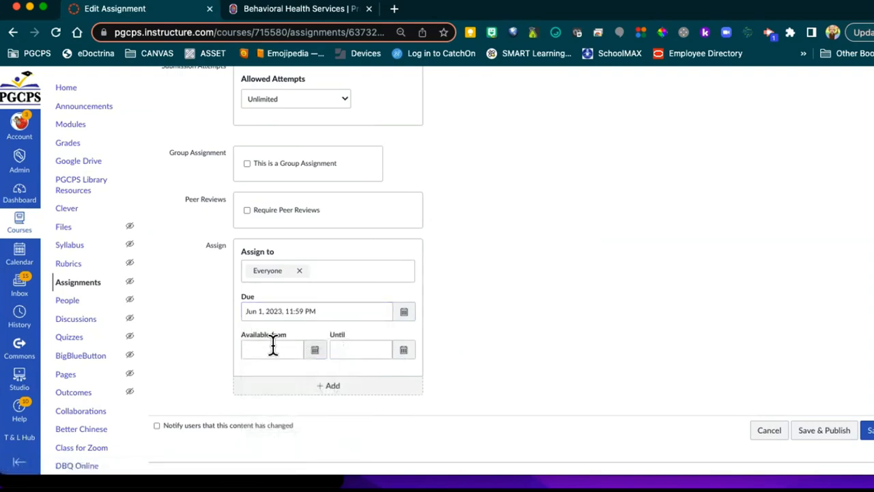
Step: Make the assignment available from Feb 9 until June 1, 2023
left_click(316, 352)
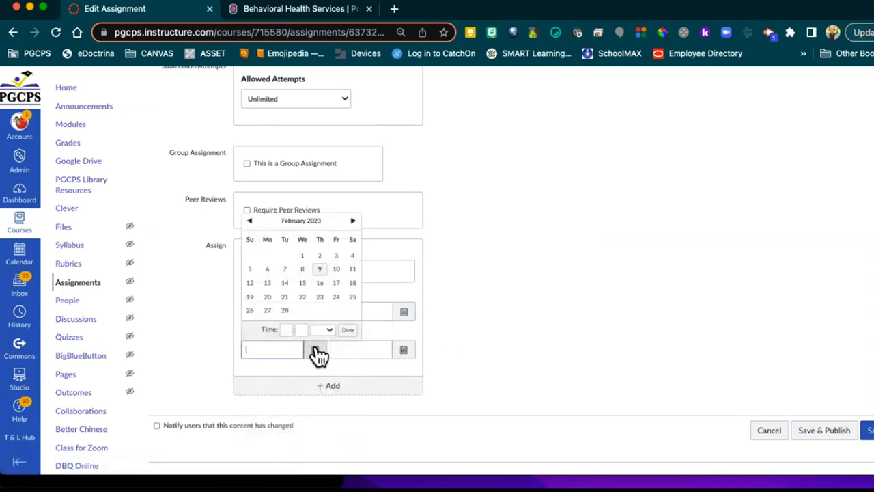
left_click(319, 269)
left_click(469, 332)
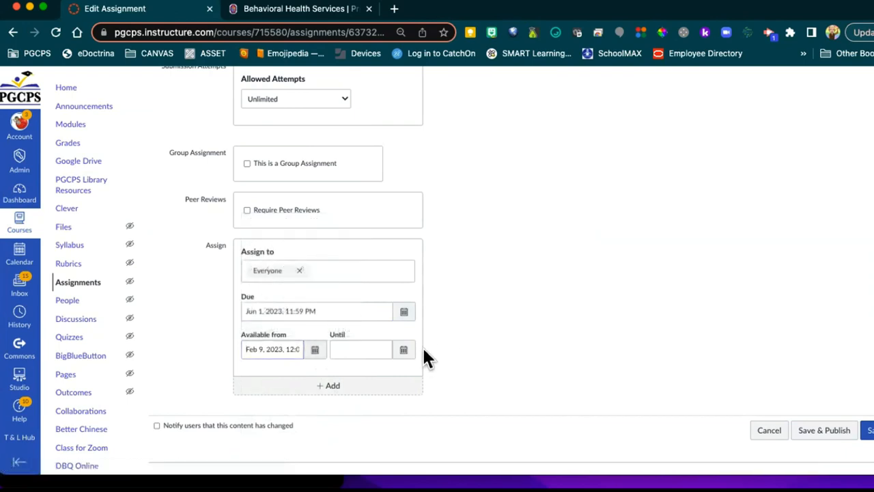
left_click(401, 352)
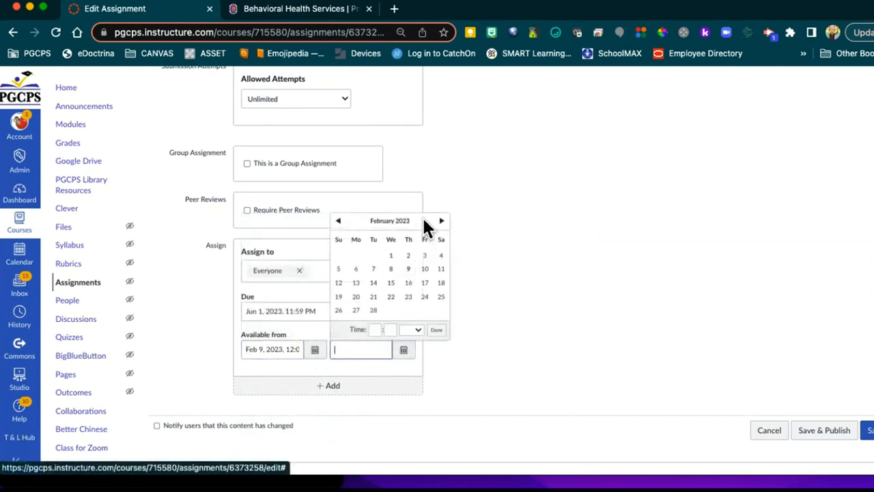
left_click(442, 221)
left_click(442, 220)
left_click(442, 221)
left_click(442, 221)
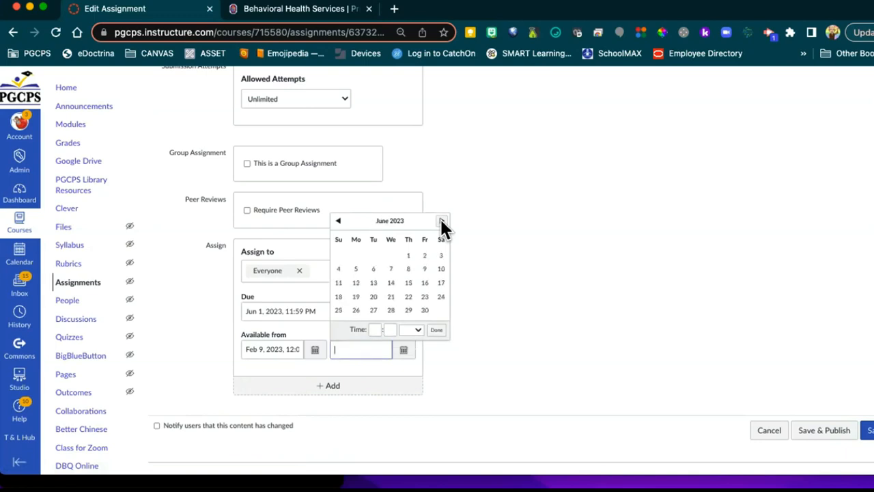
left_click(408, 256)
left_click(504, 293)
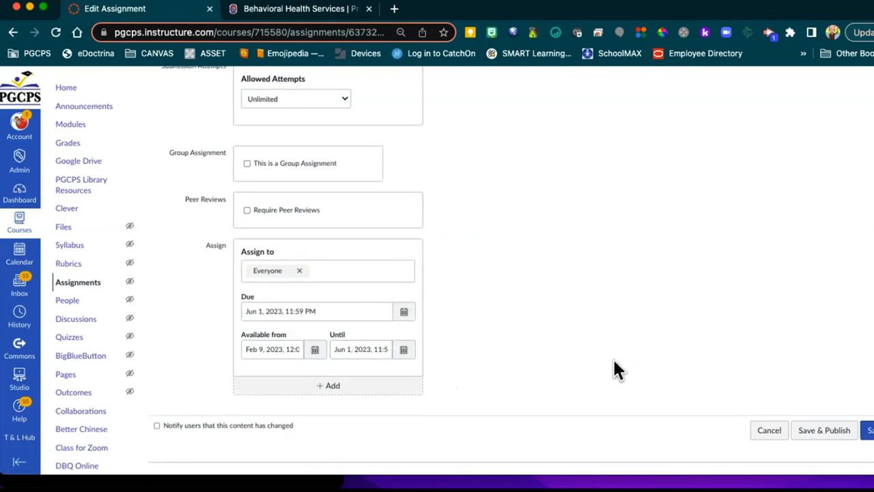
Step: Save the assignment and review the page showing the slides and stress-reduction prompt
left_click(869, 430)
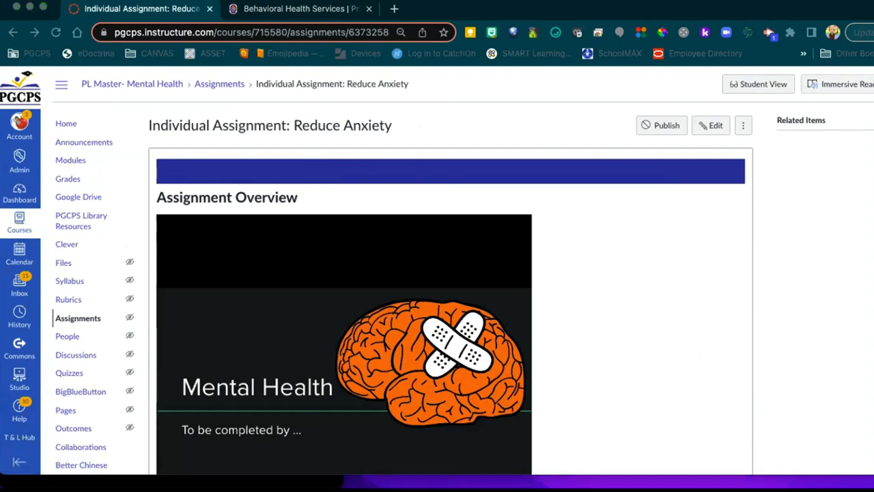
scroll(699, 376, "down", 5)
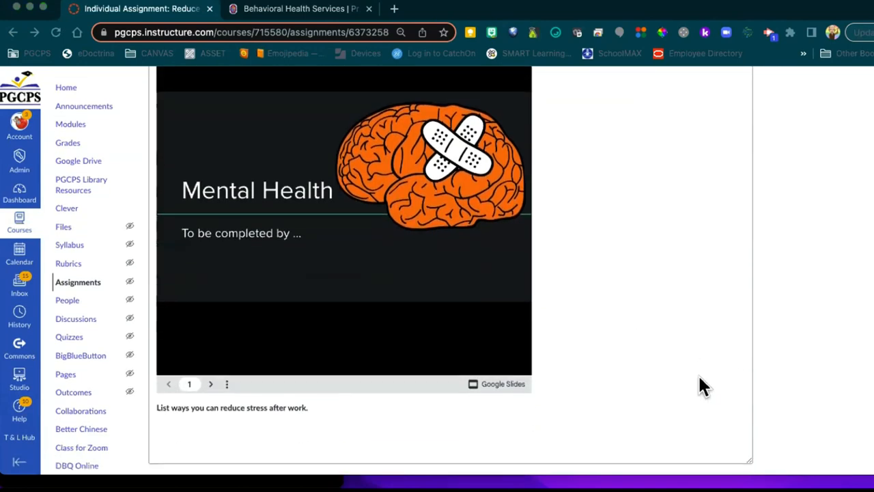
scroll(699, 377, "up", 6)
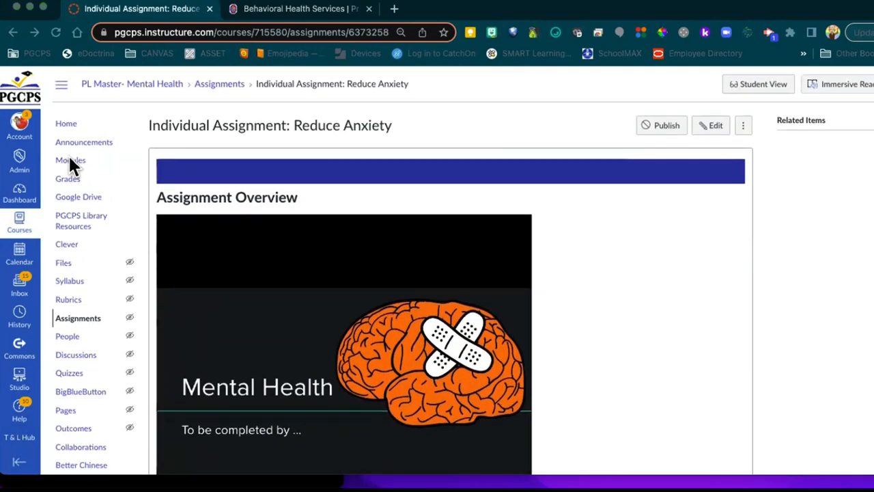
Step: Publish the Mental Health Resources module and its items, then enter Student View
left_click(71, 164)
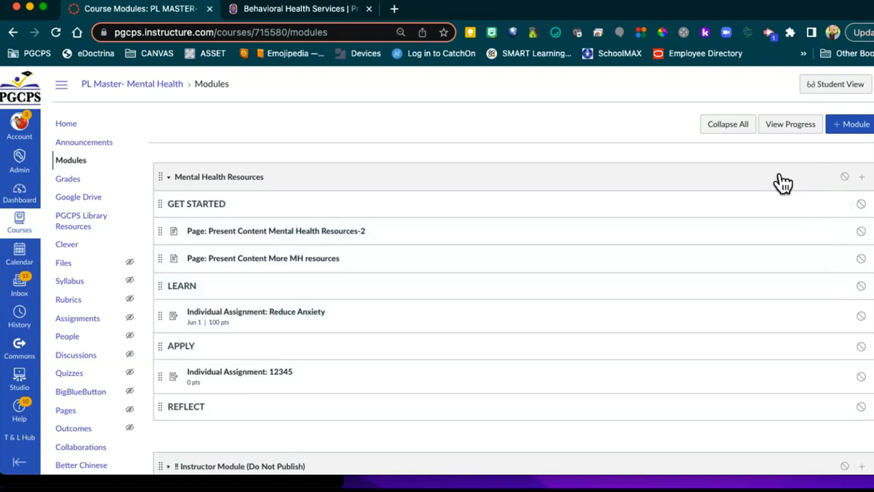
left_click(845, 178)
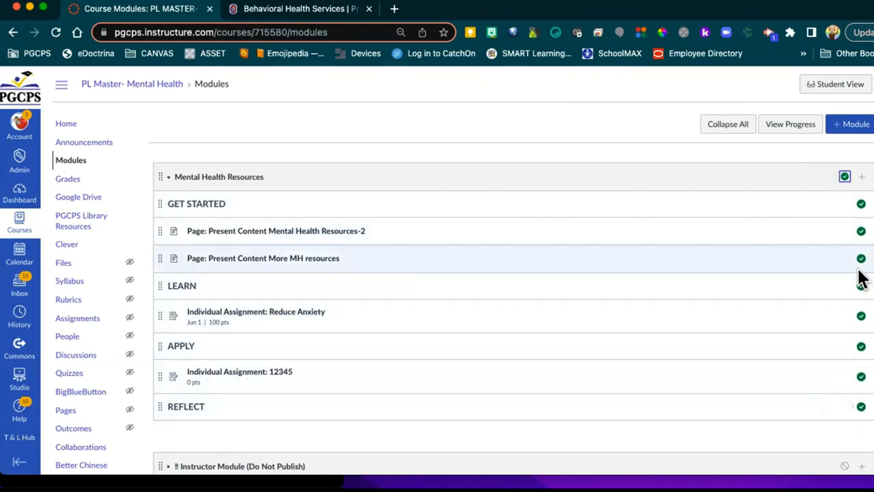
left_click(858, 204)
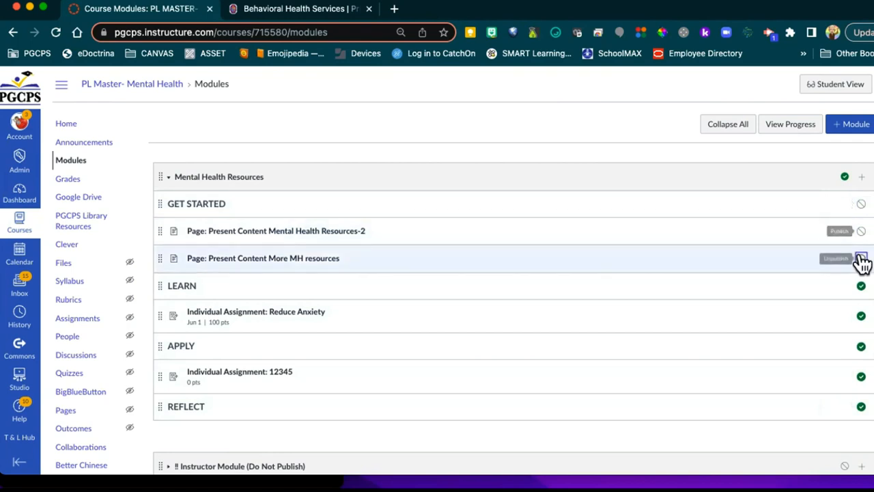
left_click(861, 204)
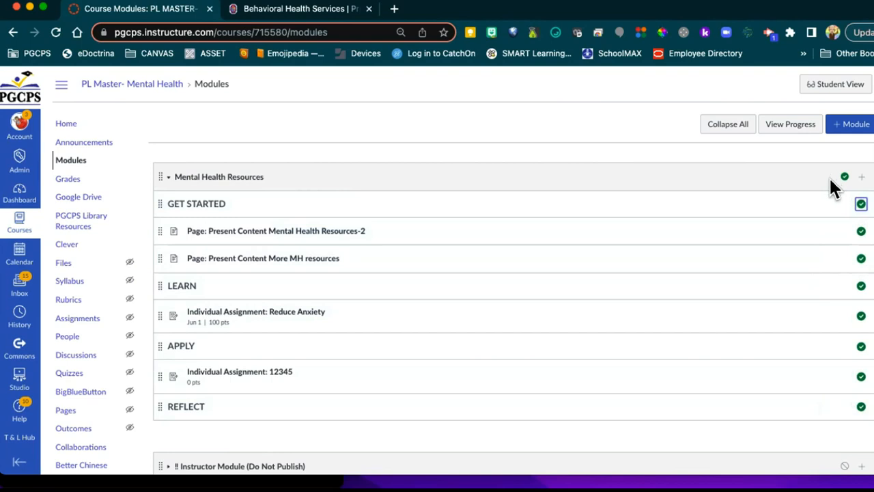
left_click(843, 180)
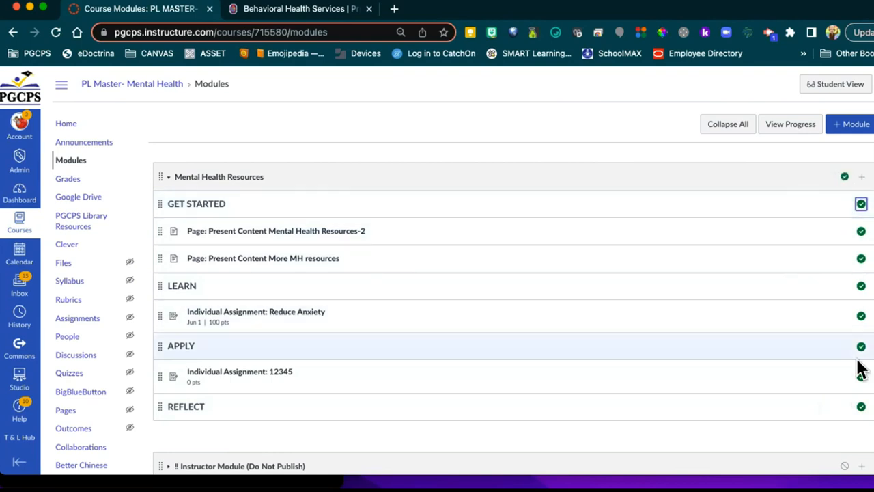
left_click(838, 86)
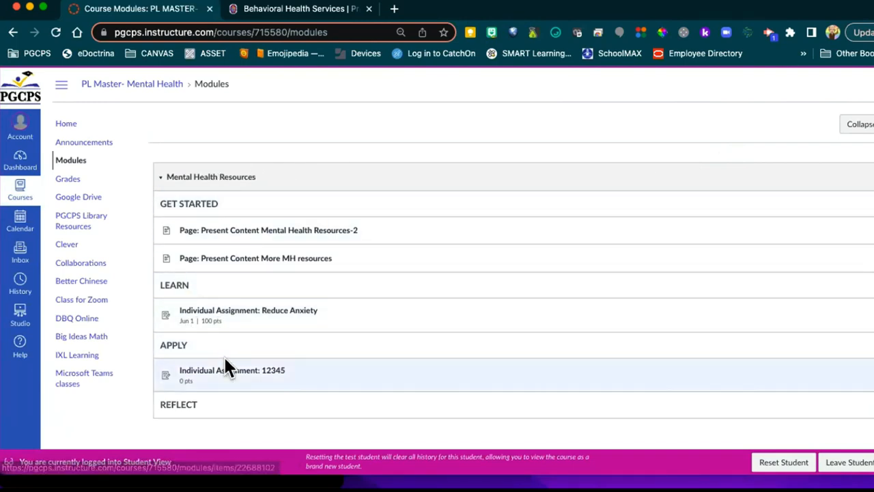
Step: Browse the modules as a student, leave Student View, and narrow the browser to reveal the slides
scroll(308, 384, "down", 5)
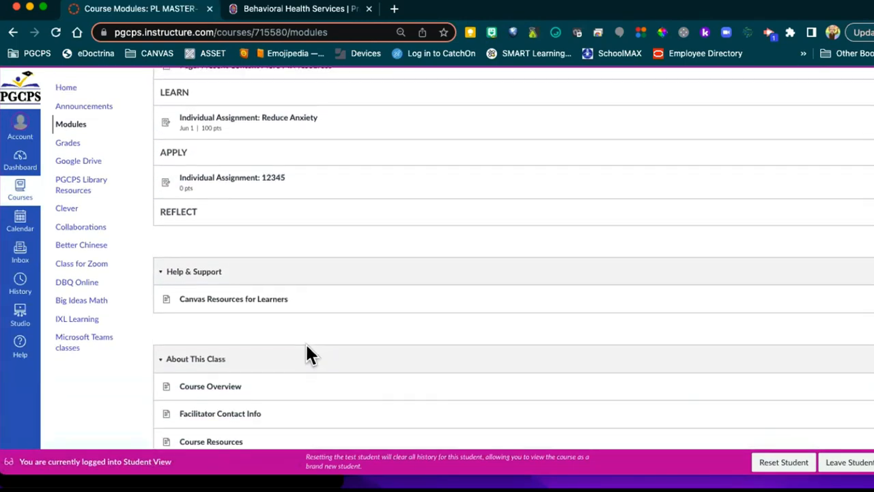
scroll(306, 343, "down", 2)
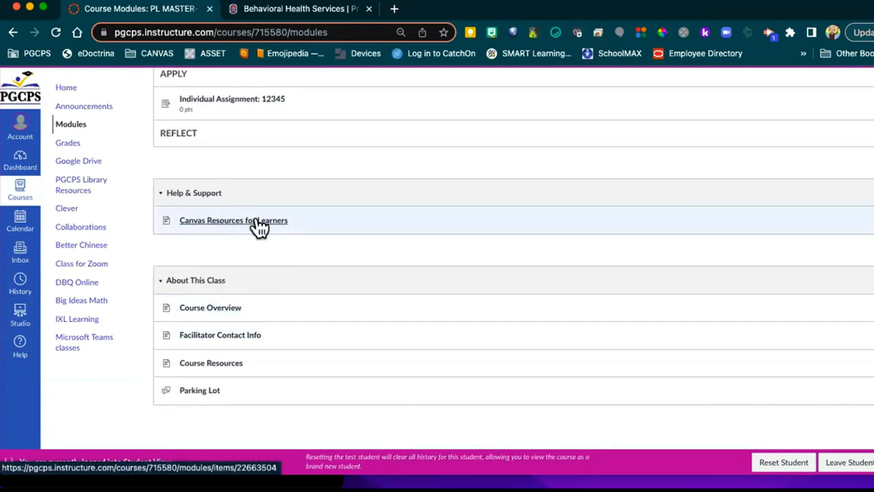
scroll(300, 228, "up", 1)
scroll(302, 232, "up", 4)
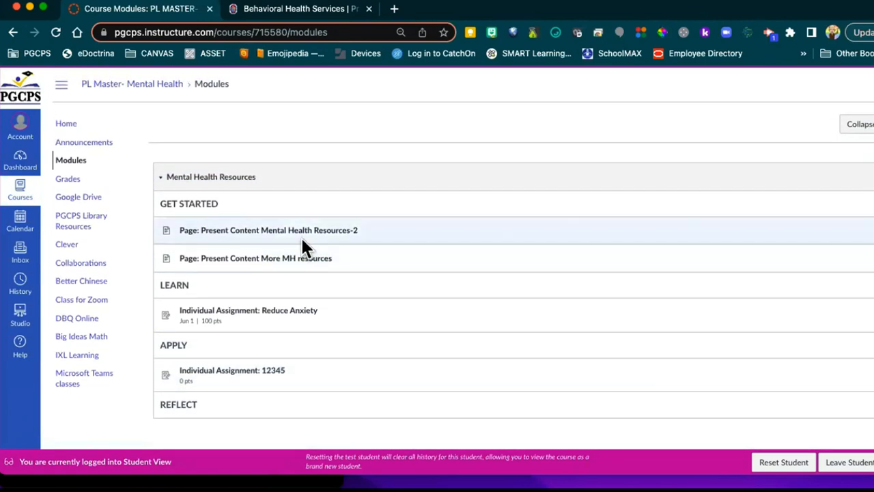
scroll(345, 235, "down", 2)
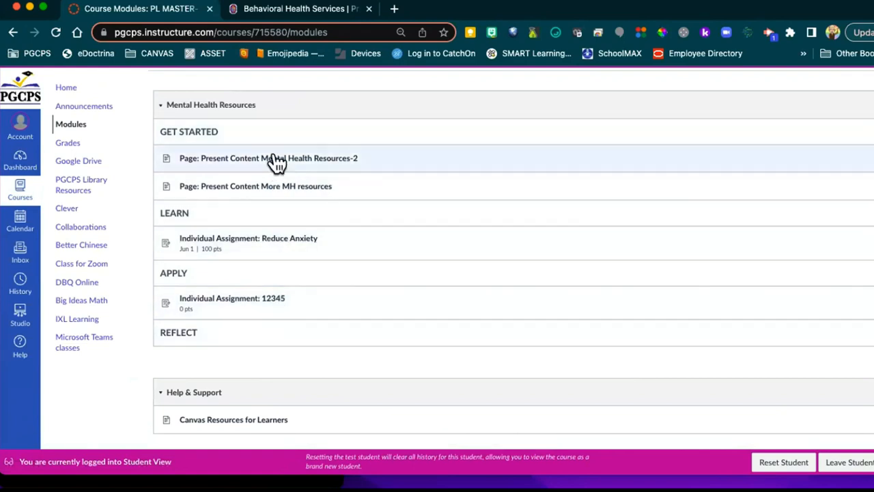
scroll(378, 297, "up", 1)
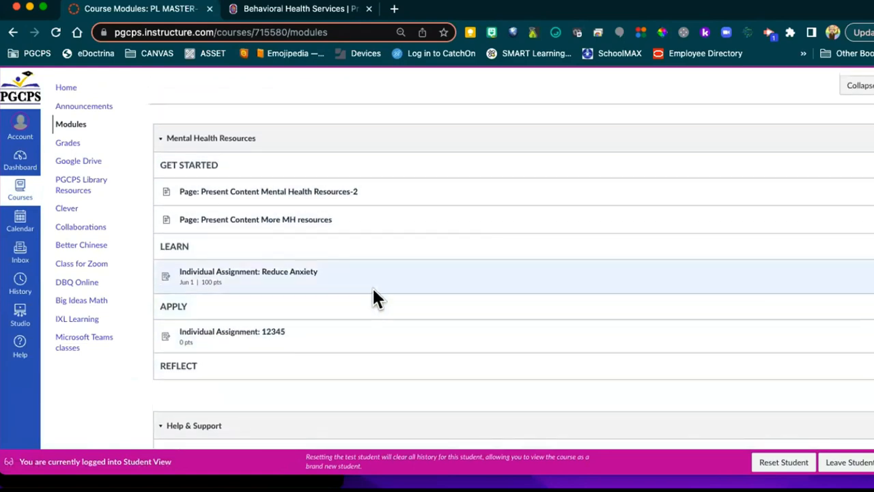
scroll(381, 291, "up", 1)
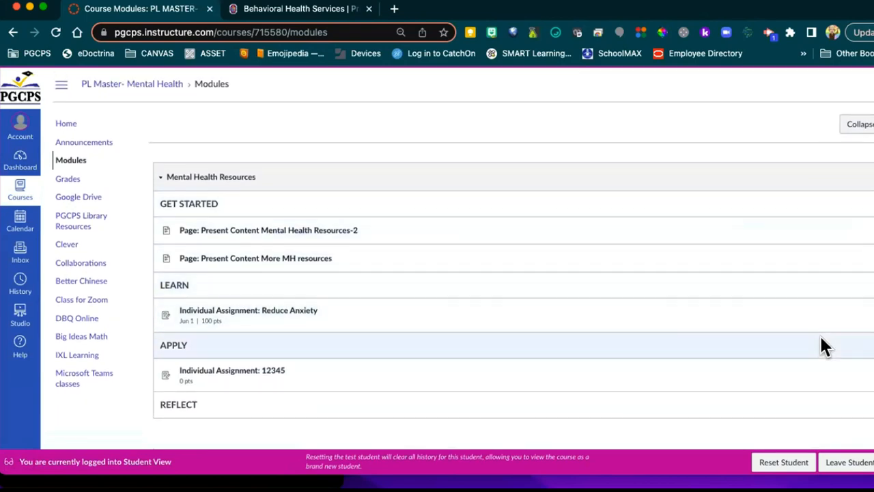
left_click(848, 462)
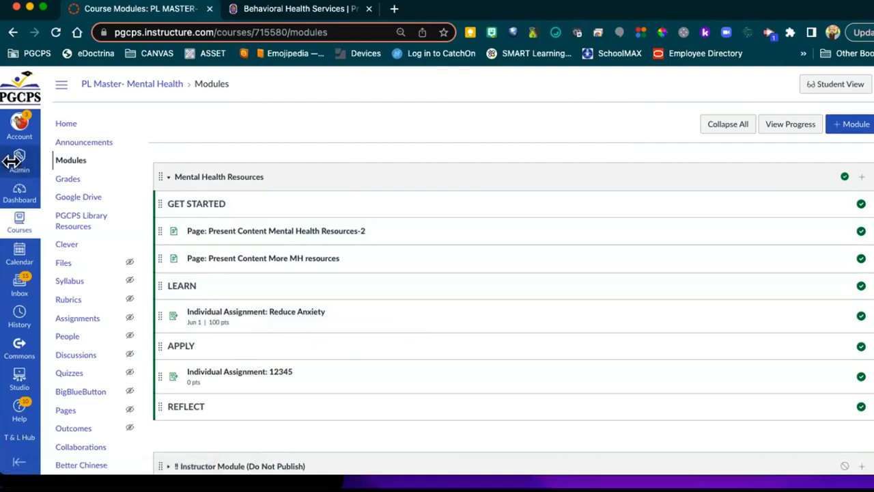
left_click_drag(60, 166, 858, 188)
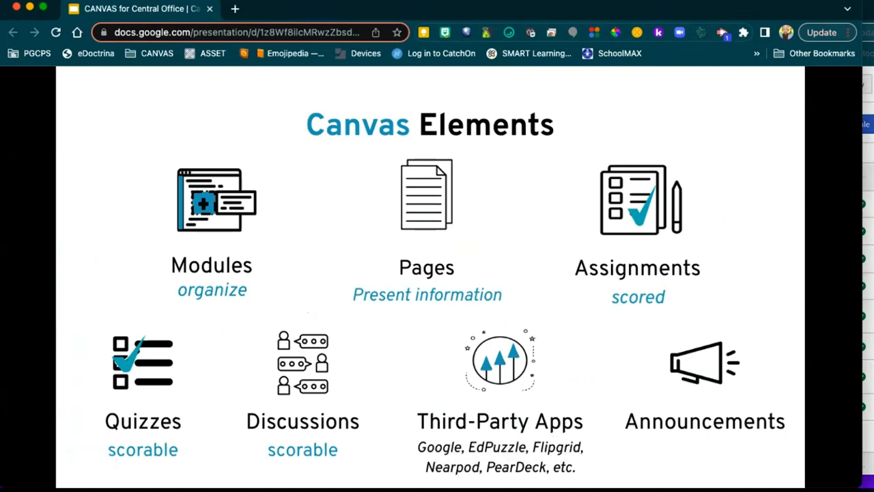
Step: Return to the 'YOU TRY | EDIT YOUR PAGE' slide and narrow Slides beside the Canvas modules
left_click(700, 342)
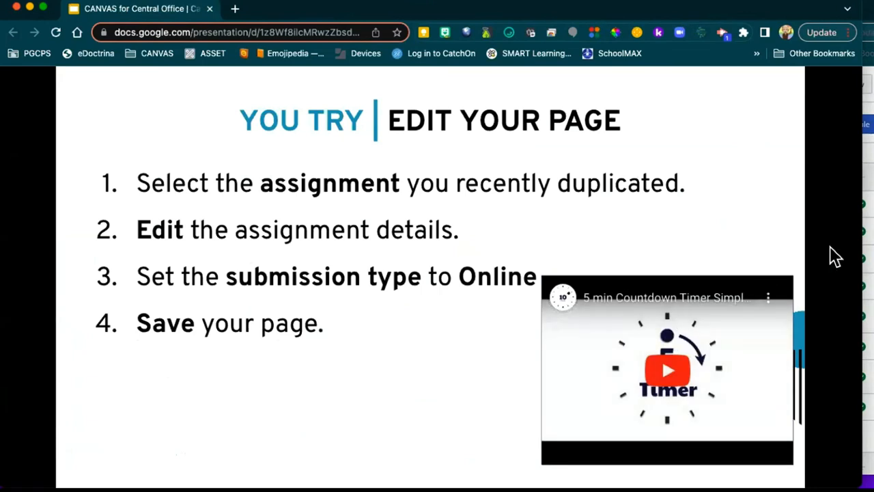
left_click_drag(862, 239, 873, 239)
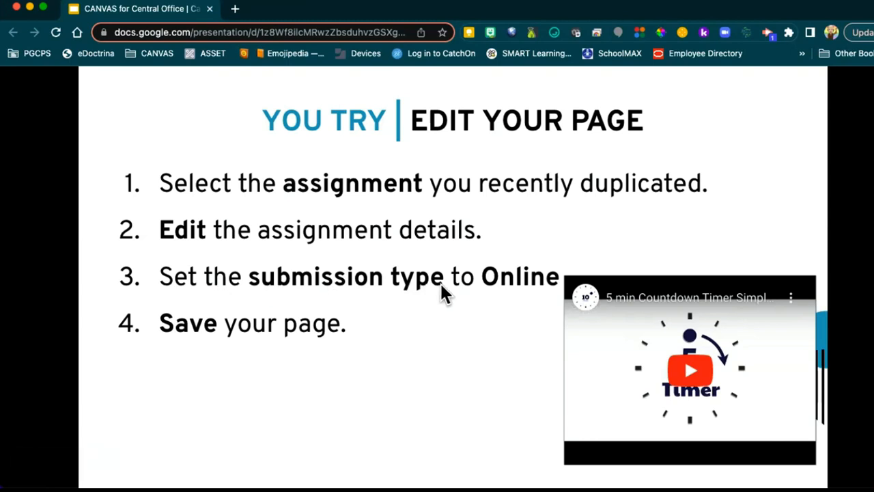
left_click(515, 284)
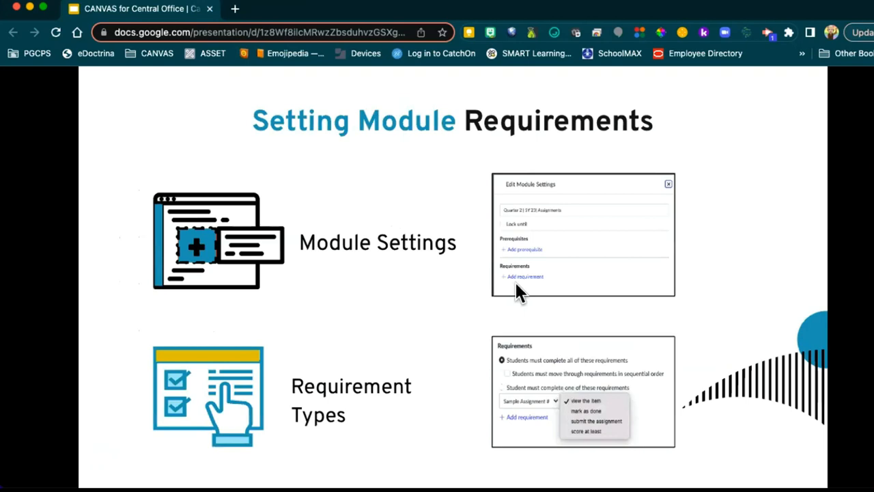
key("Left")
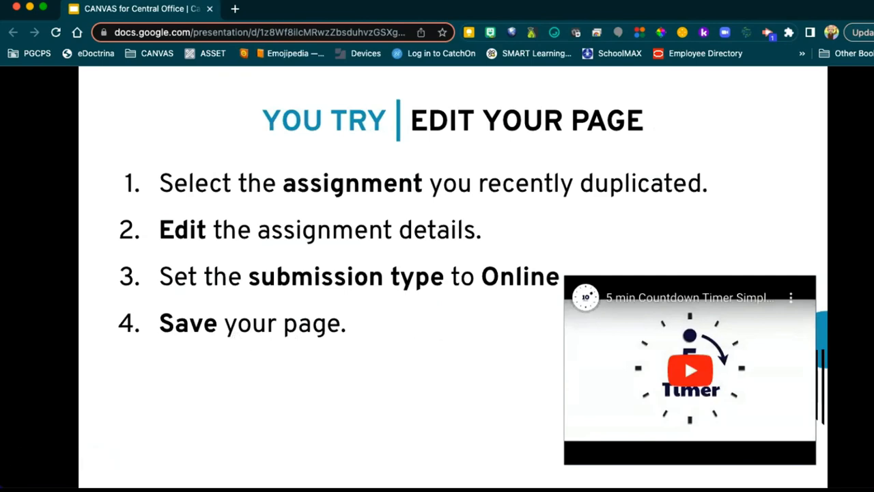
left_click_drag(871, 226, 318, 216)
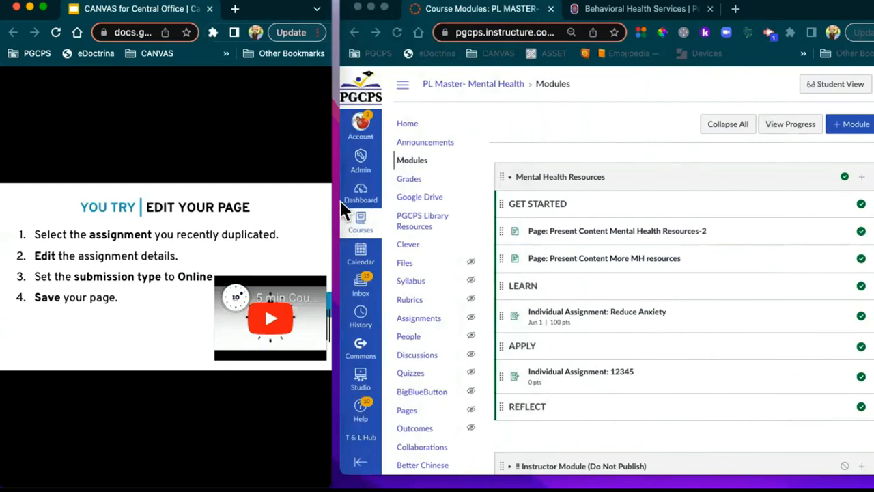
Step: Bring the Canvas course window forward, widen it, and open Individual Assignment: 12345 from the module list
left_click(486, 134)
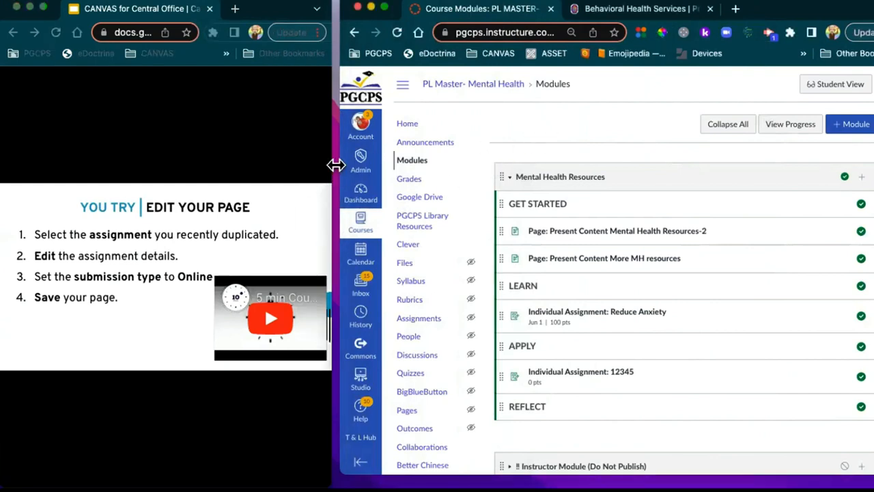
left_click_drag(330, 165, 324, 168)
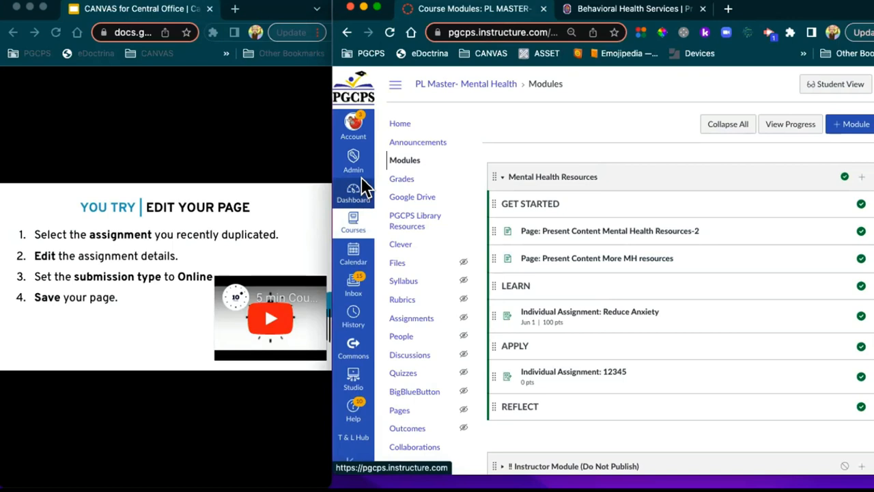
scroll(611, 194, "down", 1)
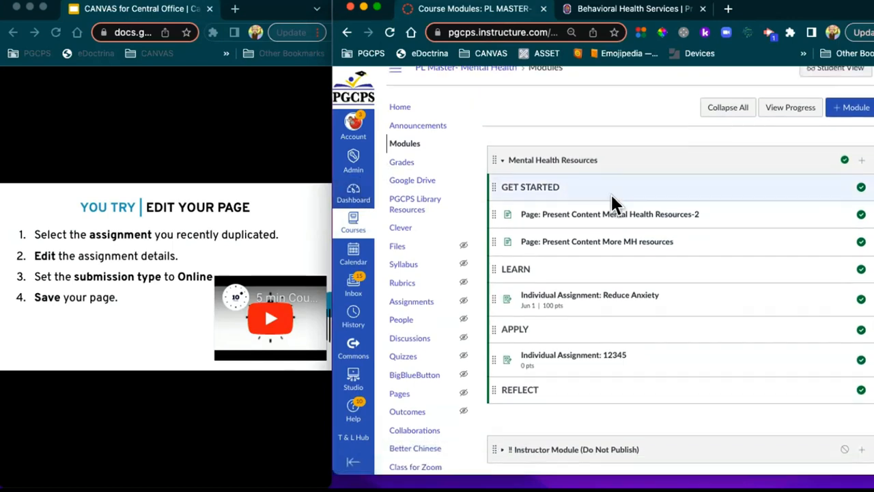
left_click(244, 166)
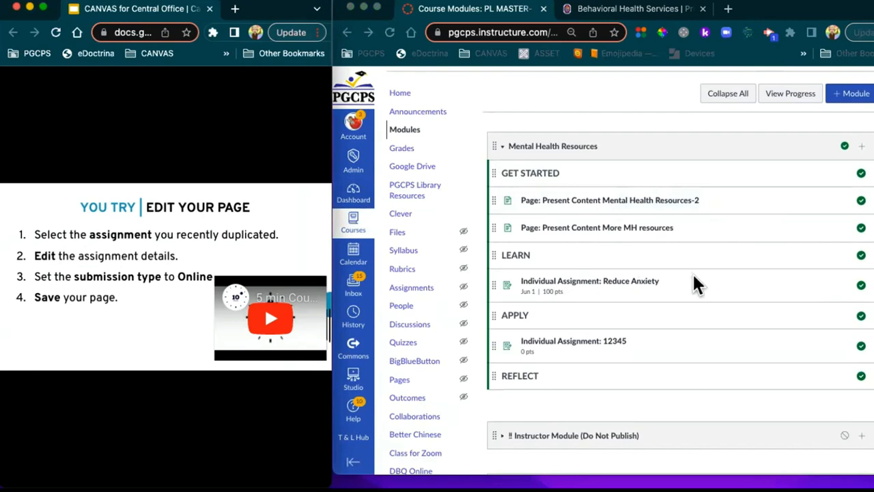
scroll(672, 287, "down", 3)
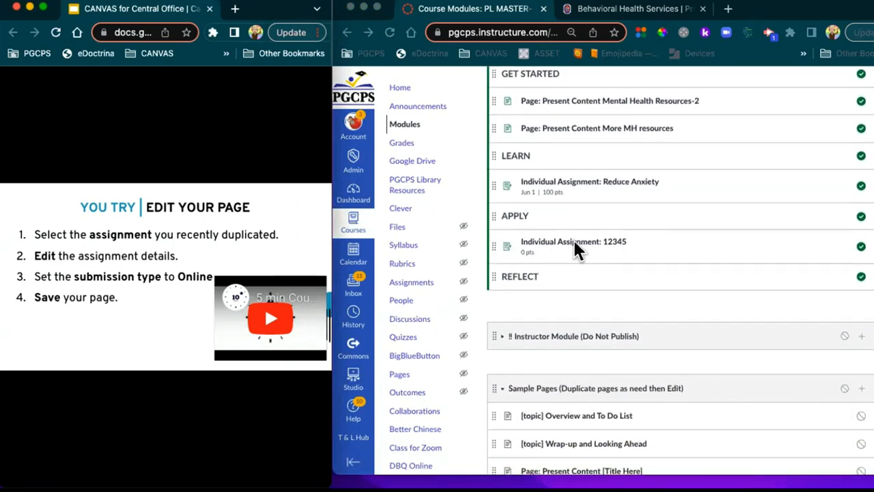
left_click(570, 243)
left_click(572, 244)
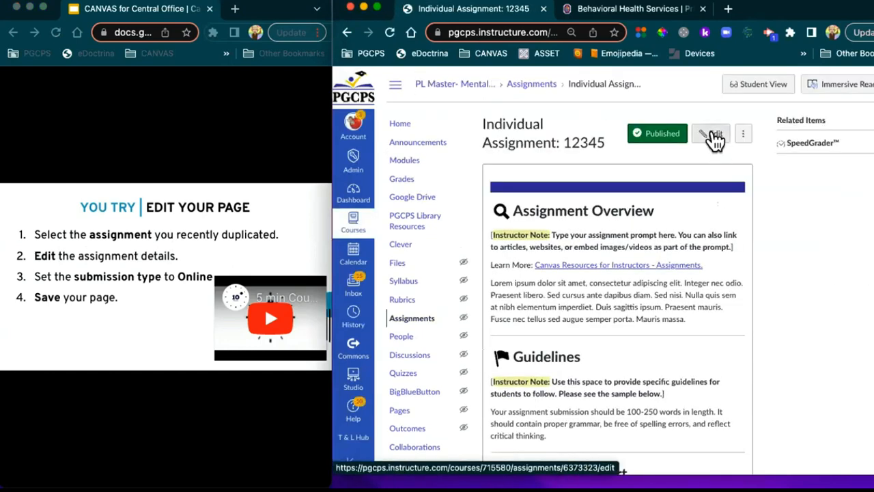
Step: Edit the 12345 assignment and delete the Instructor Note through the Lorem placeholder paragraph
left_click(713, 134)
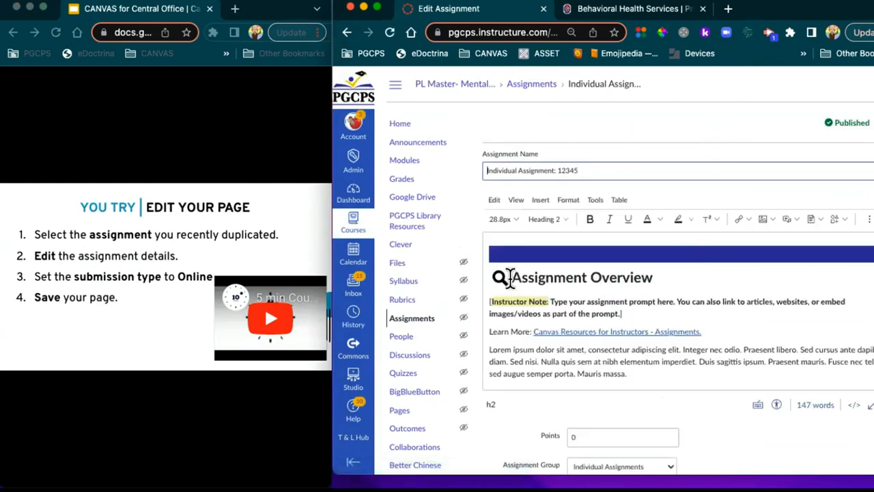
left_click_drag(487, 299, 697, 367)
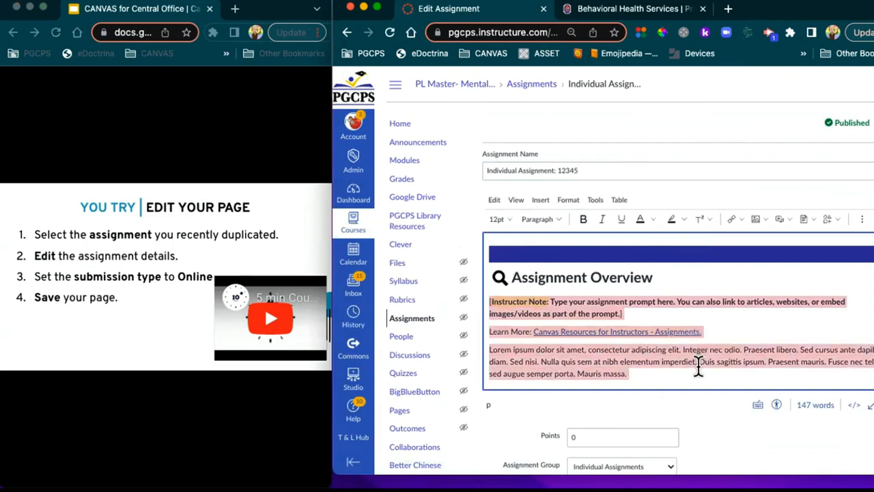
key("BackSpace")
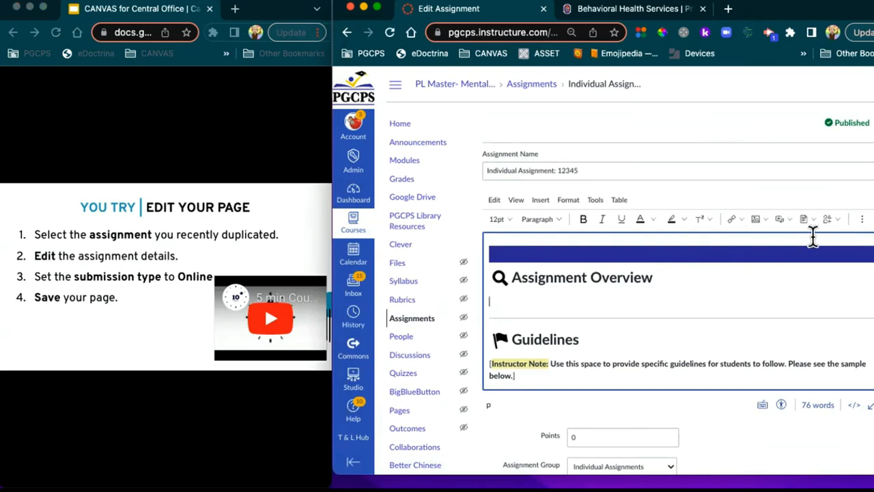
left_click_drag(334, 193, 234, 194)
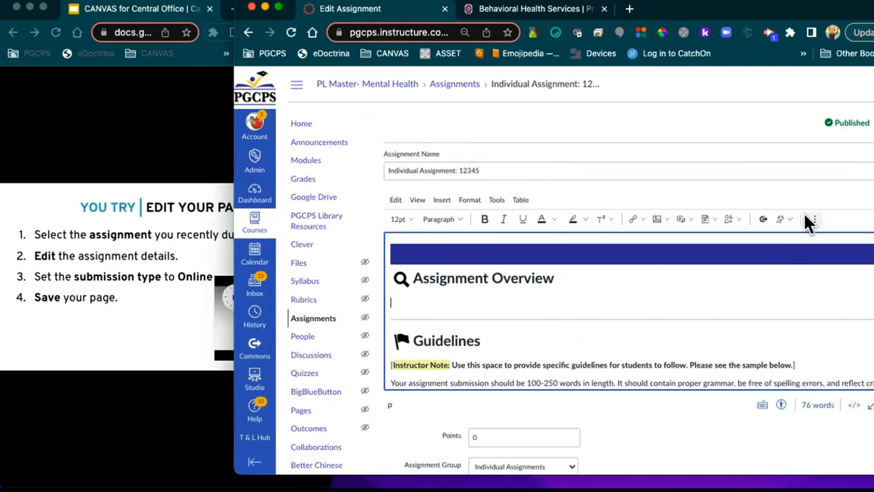
Step: Embed the Creating a Super Password slide deck through the Google Drive (LTI 1.3) app
left_click(786, 217)
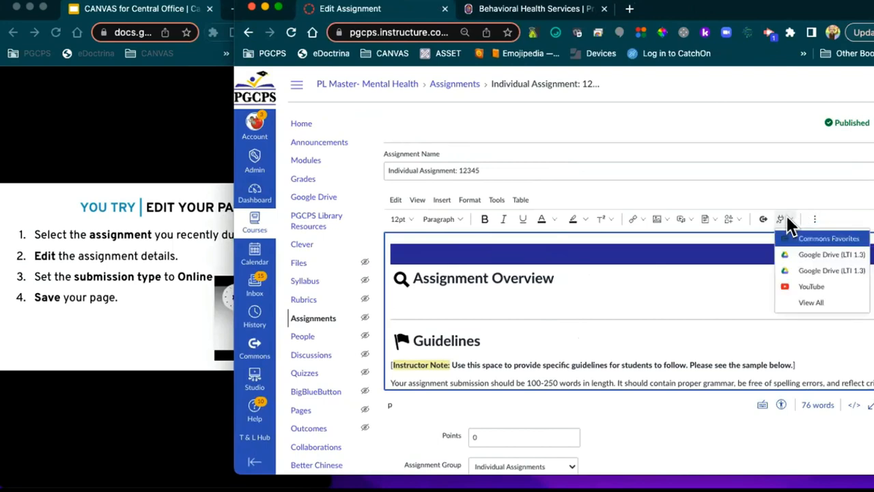
left_click(796, 269)
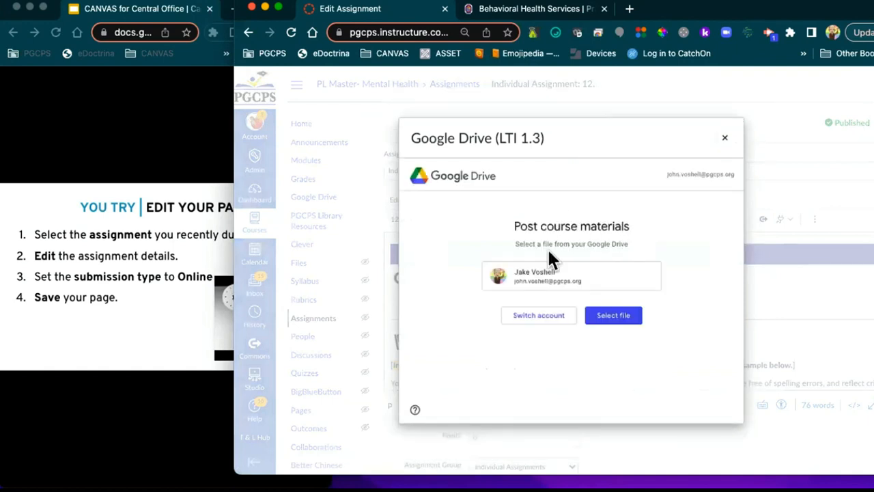
left_click(608, 313)
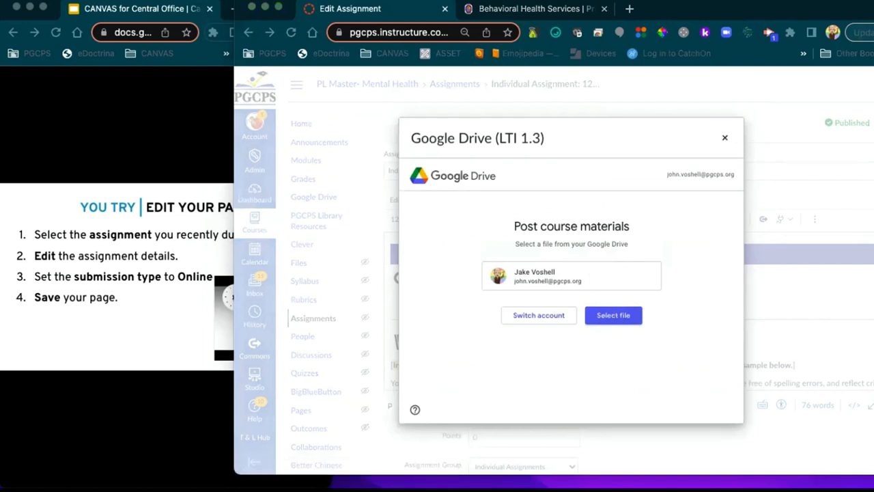
left_click_drag(48, 76, 288, 64)
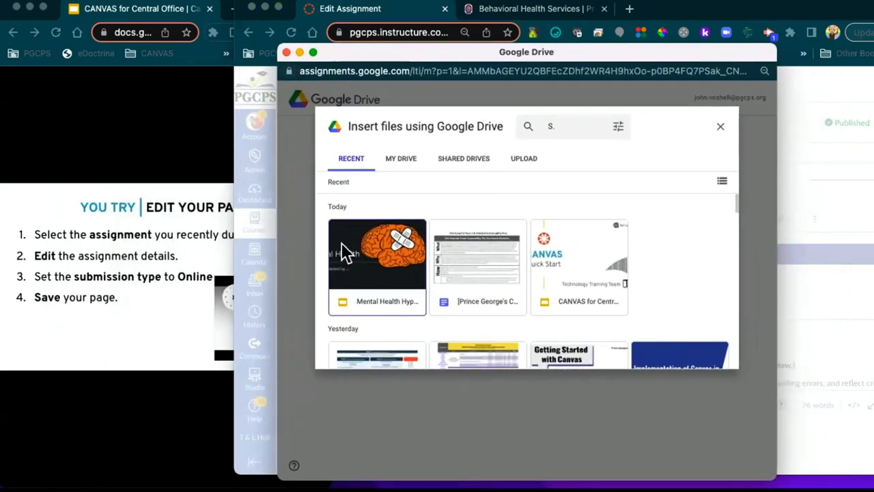
scroll(381, 263, "down", 5)
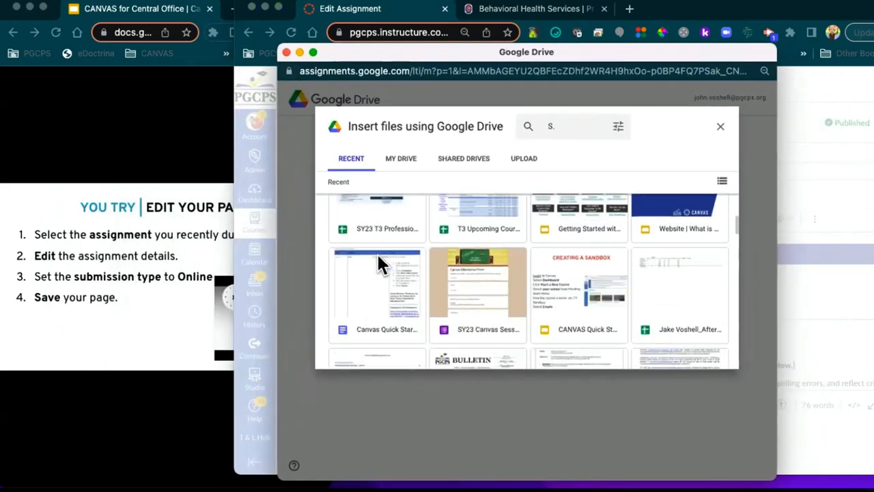
scroll(380, 261, "down", 6)
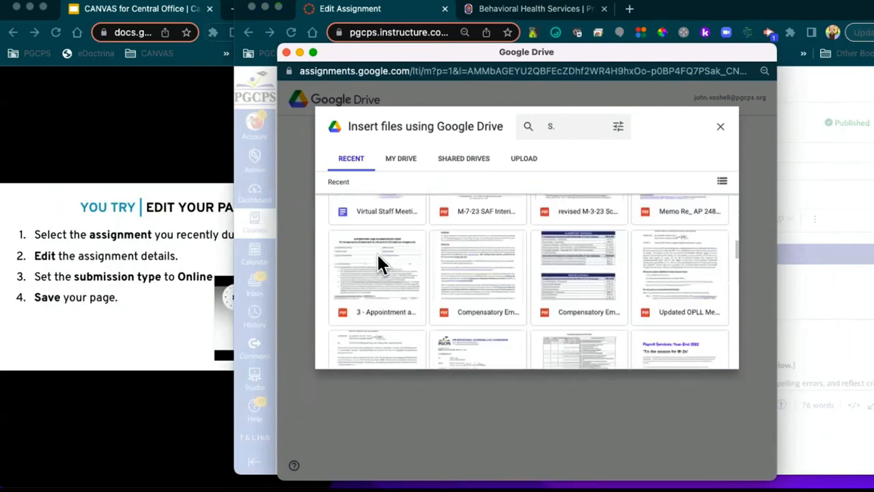
scroll(380, 263, "down", 5)
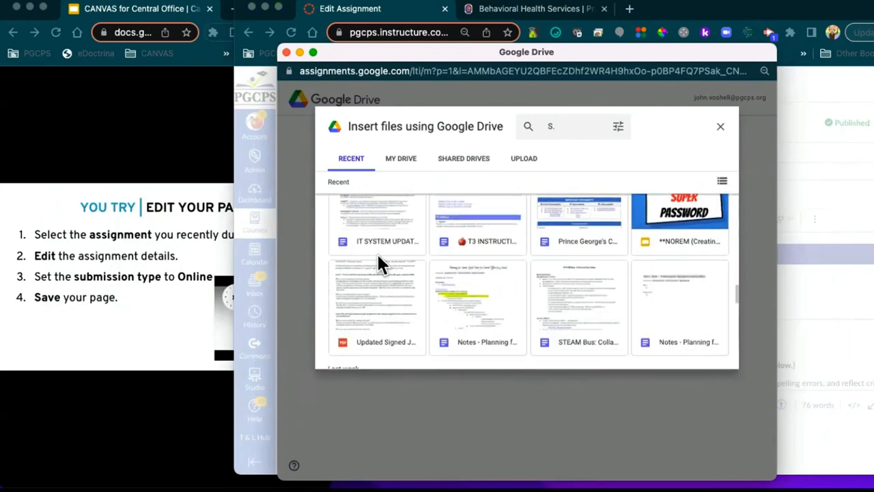
scroll(380, 263, "up", 2)
scroll(379, 263, "down", 3)
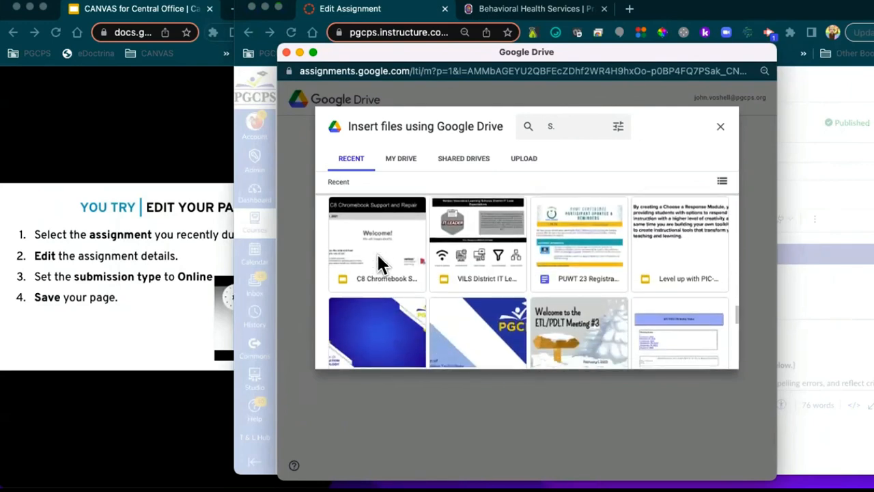
scroll(379, 263, "up", 1)
scroll(375, 263, "up", 3)
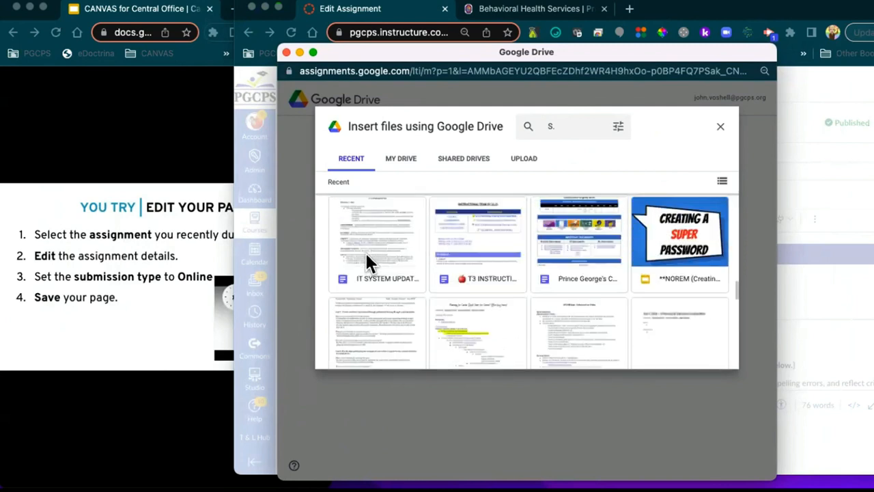
left_click(683, 249)
left_click(707, 355)
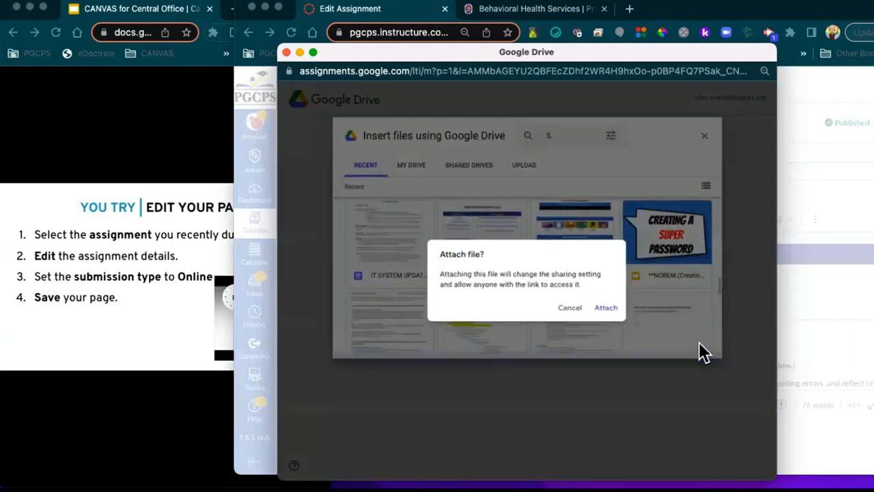
left_click(605, 309)
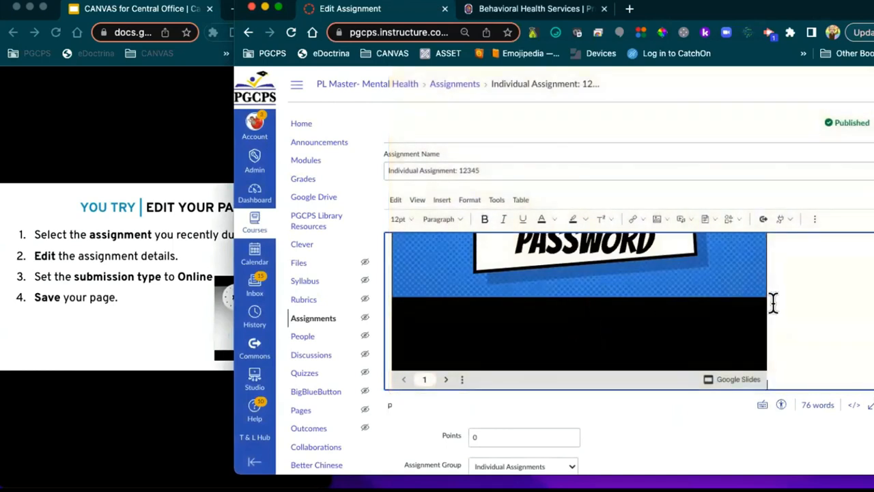
Step: Add the question 'Who are your favorite superheroes?' below the embedded slides
scroll(782, 308, "down", 1)
key("Return")
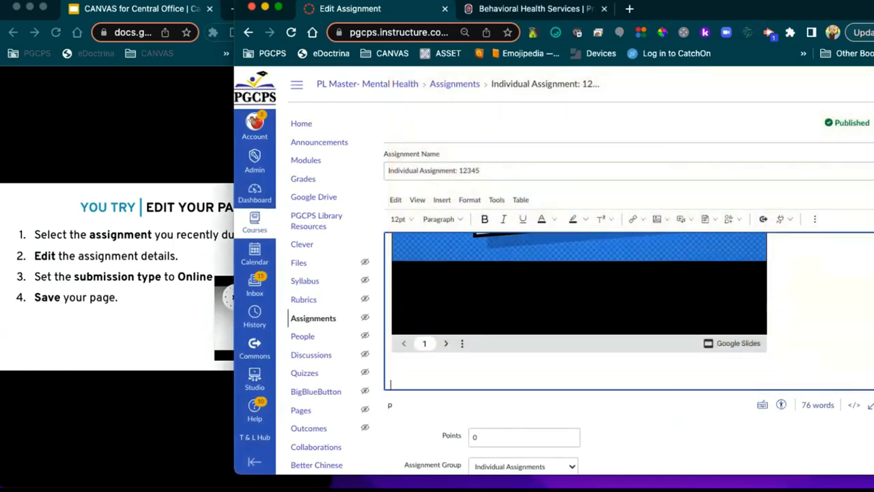
type("What")
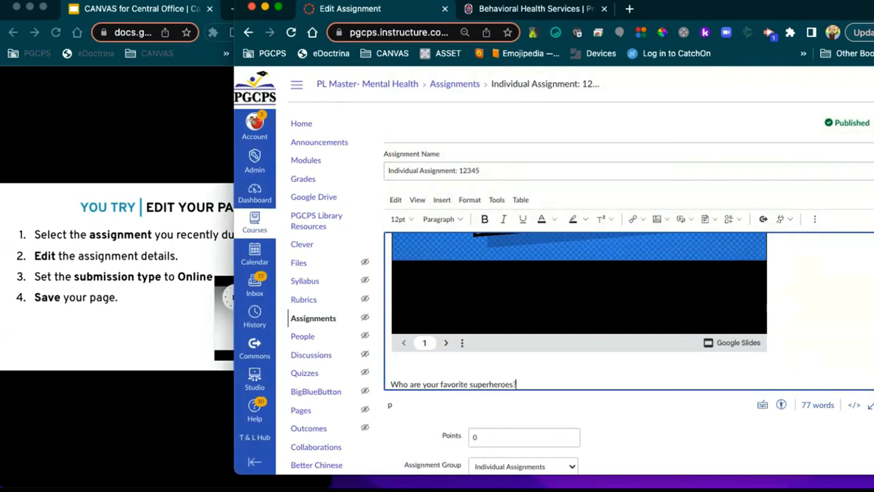
key("Return")
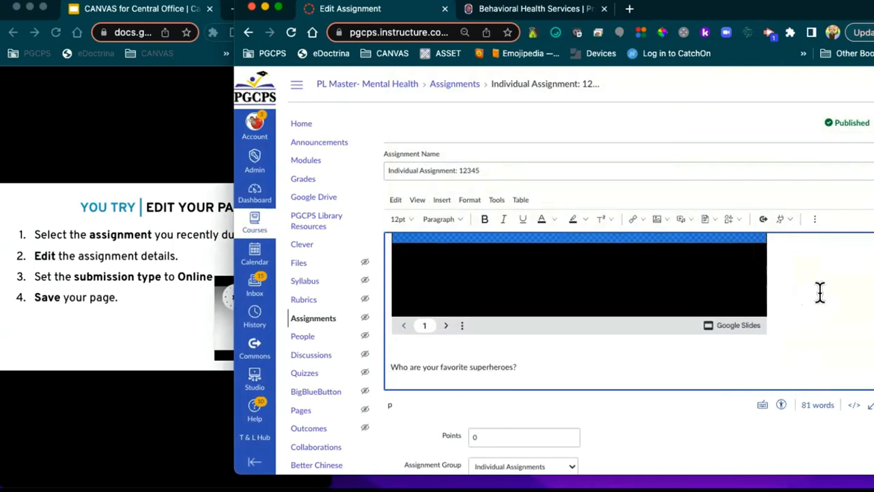
scroll(639, 347, "down", 5)
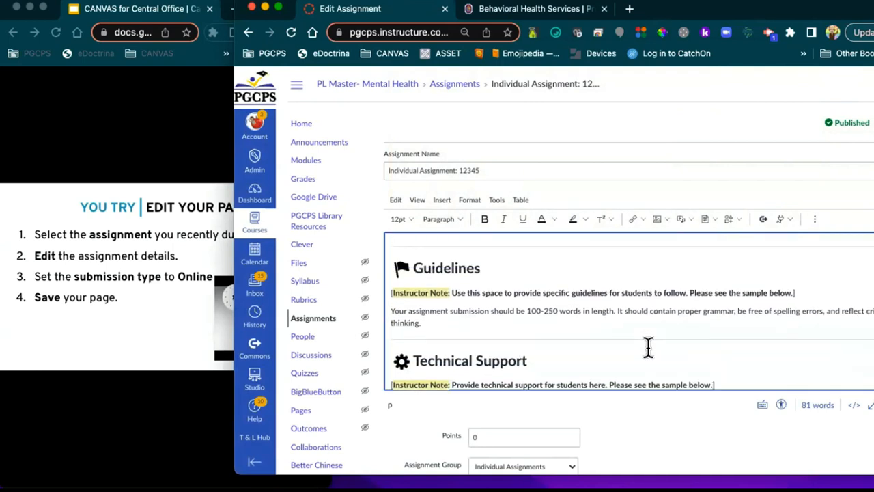
scroll(648, 347, "up", 5)
scroll(644, 406, "down", 2)
scroll(644, 406, "down", 5)
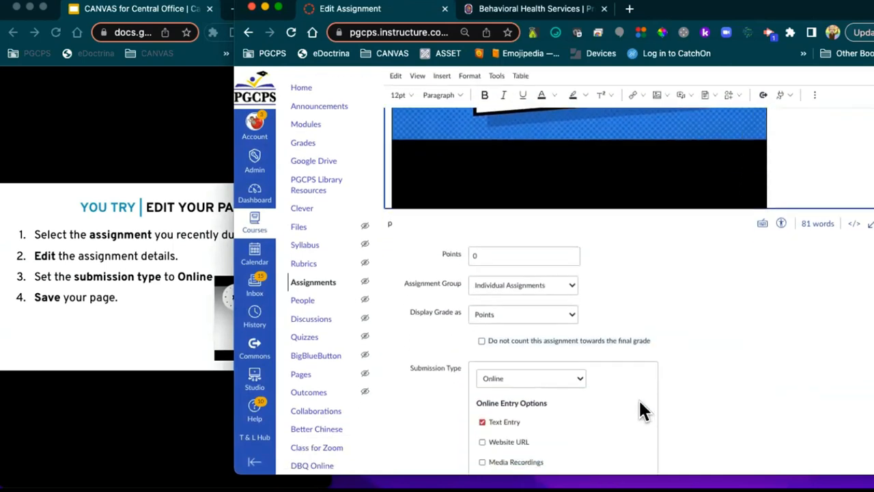
Step: Set points to 100 and accept Text Entry and Media Recordings, dropping File Uploads
left_click(478, 198)
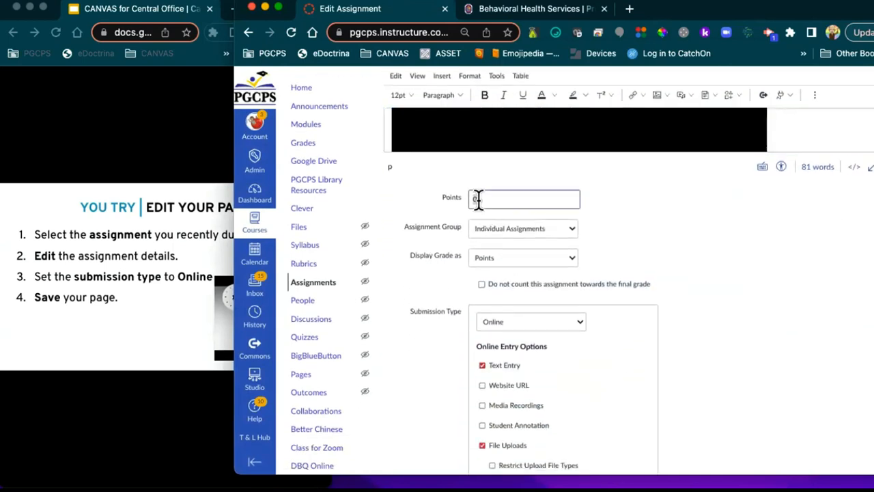
type("100")
scroll(702, 326, "down", 4)
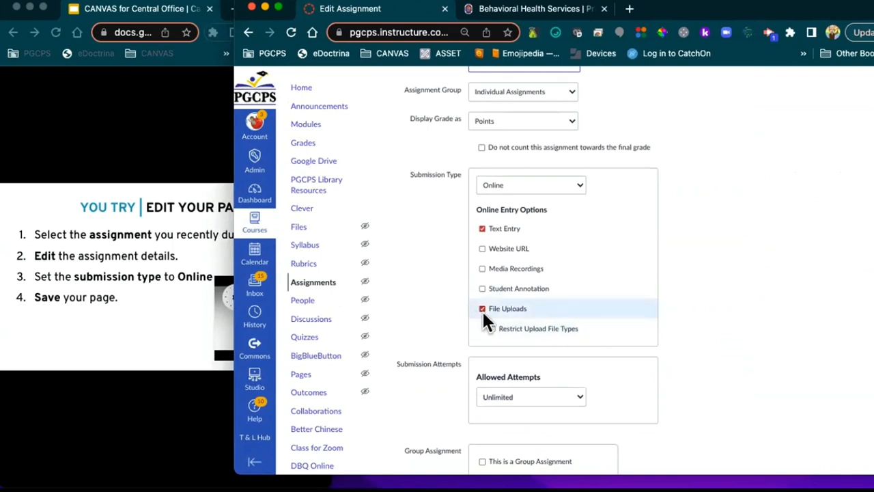
left_click(482, 308)
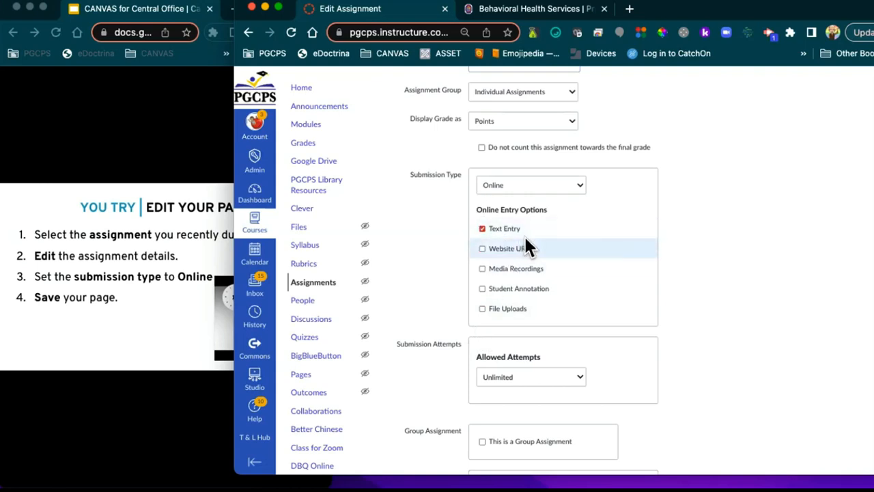
left_click(481, 270)
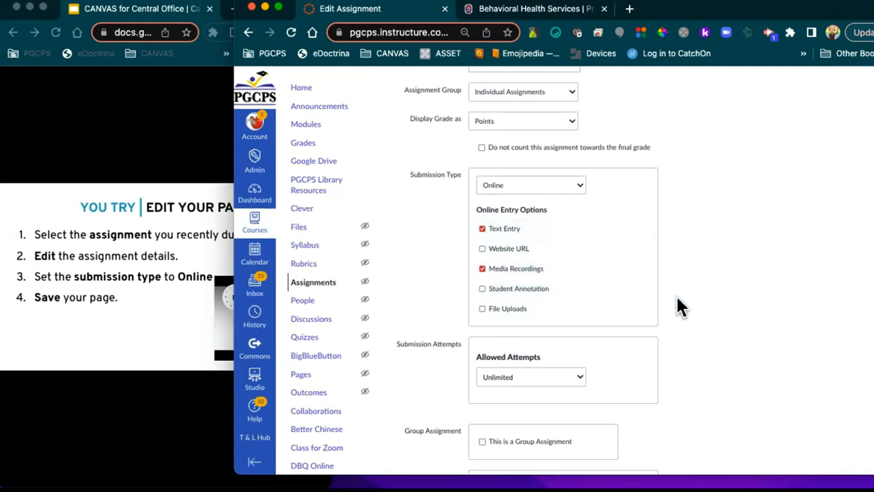
scroll(676, 296, "down", 3)
scroll(677, 296, "down", 3)
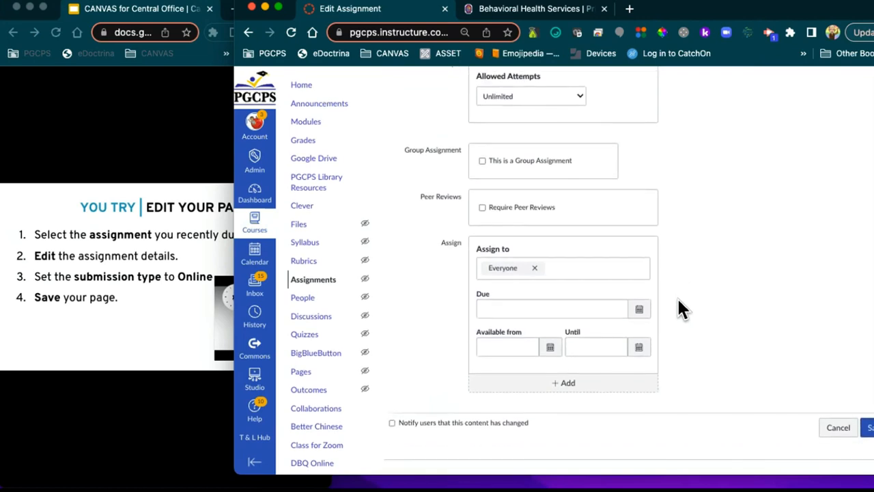
Step: Set the assignment's due date to Jun 1, 2023 at 11:59 PM
left_click(638, 312)
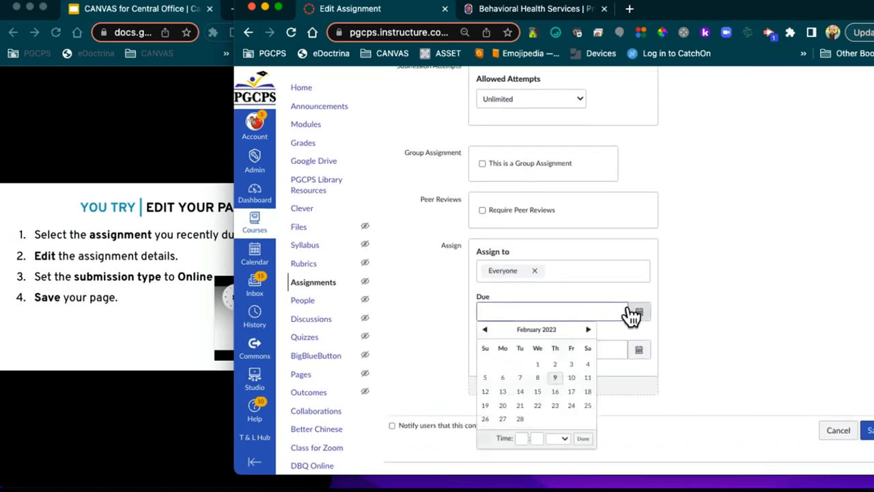
left_click(555, 377)
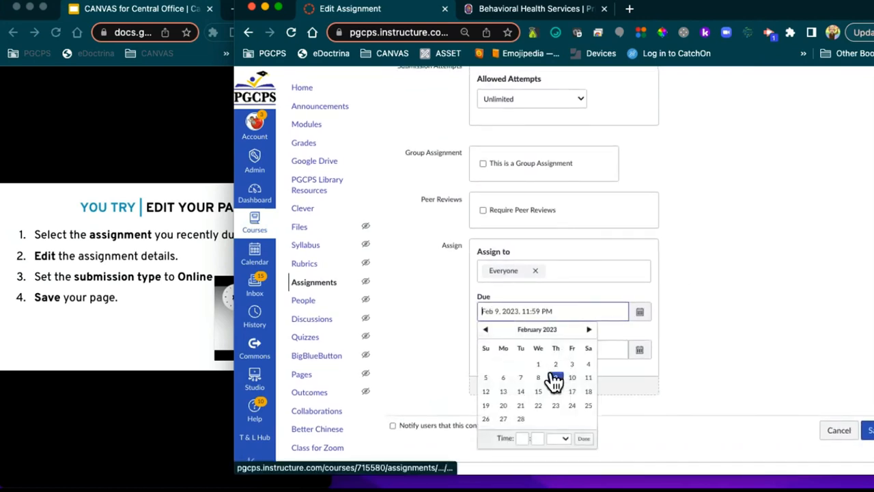
left_click(688, 320)
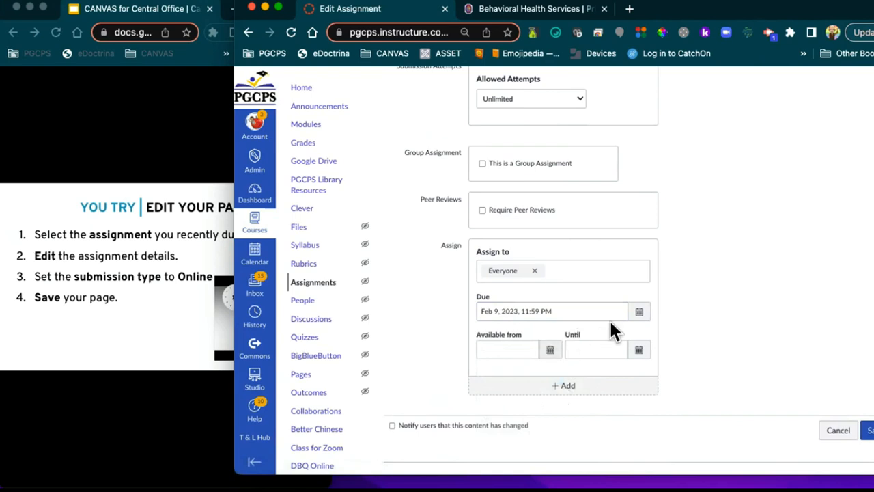
left_click(638, 312)
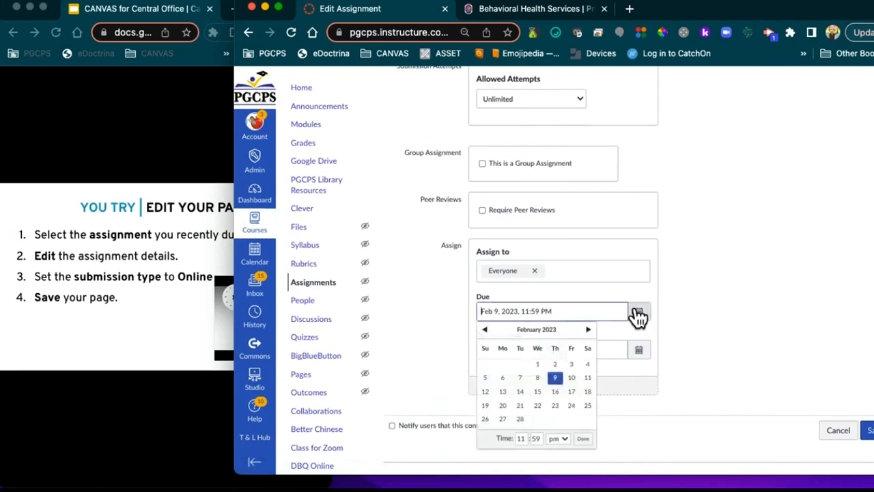
left_click(586, 330)
left_click(587, 330)
left_click(586, 331)
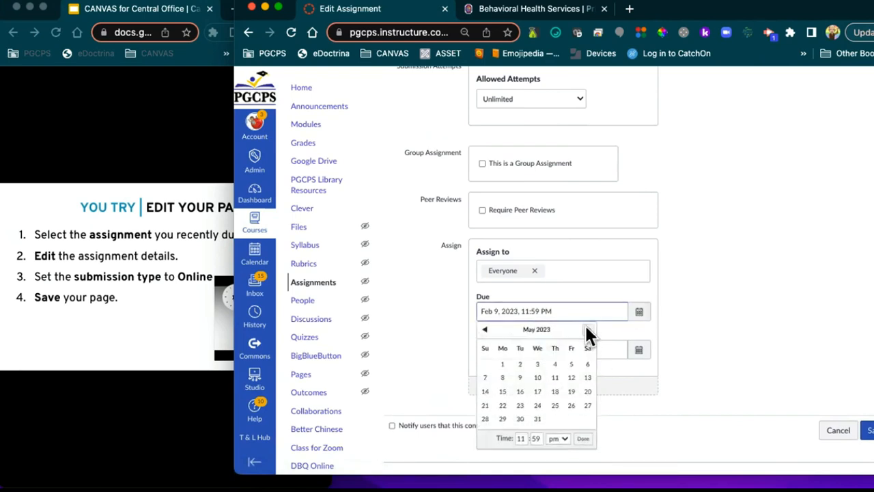
left_click(586, 331)
left_click(554, 364)
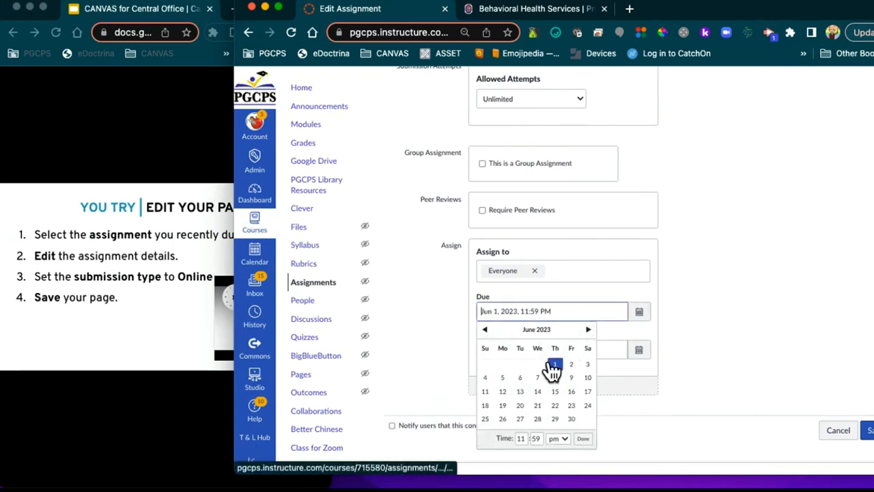
left_click(659, 360)
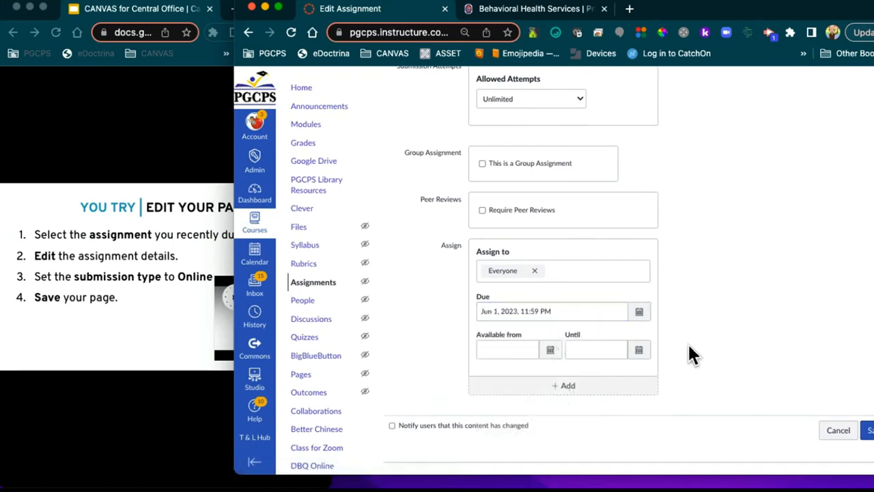
Step: Make it available from Feb 9 until Jun 1, 2023 and save the assignment
left_click(550, 352)
left_click(554, 270)
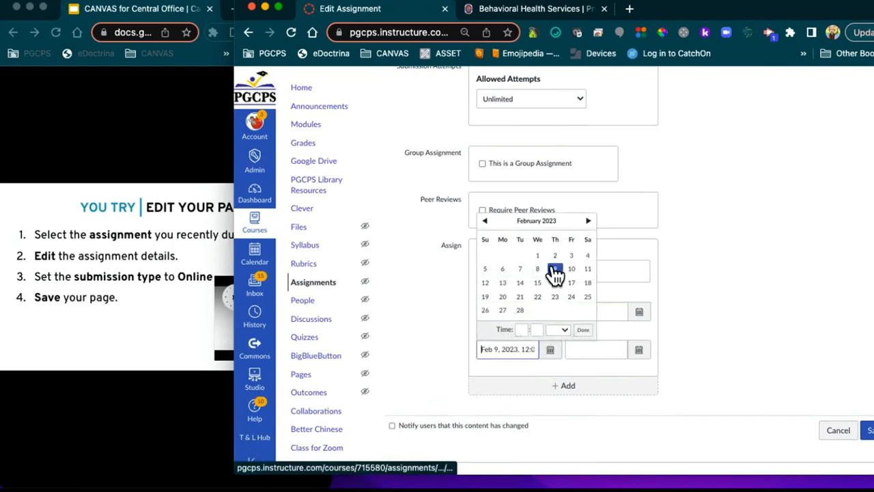
left_click(639, 349)
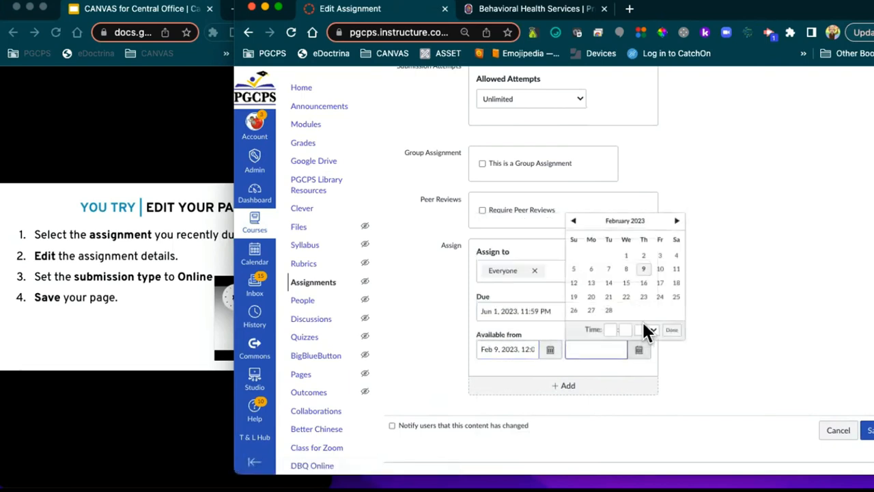
left_click(676, 220)
left_click(676, 221)
left_click(676, 221)
left_click(676, 221)
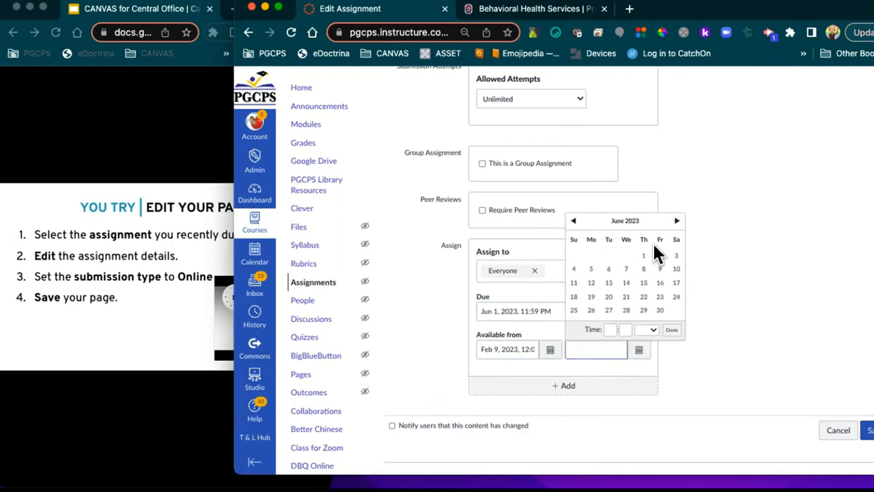
left_click(671, 331)
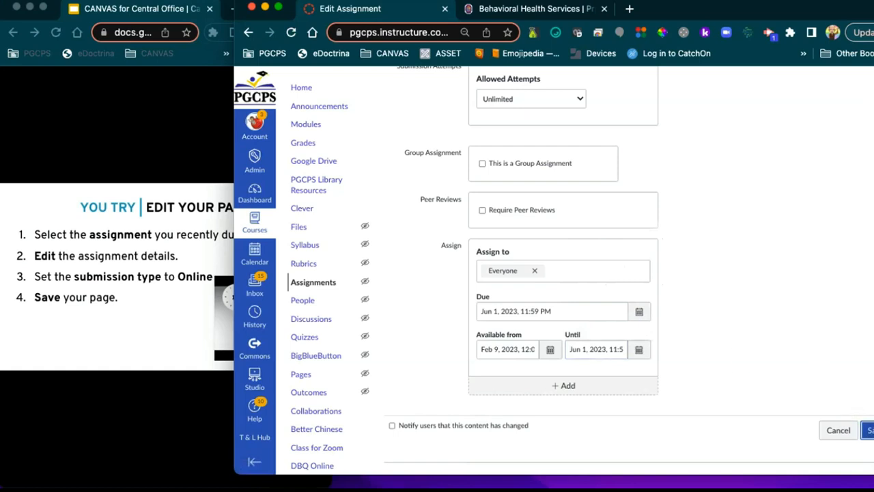
left_click(868, 431)
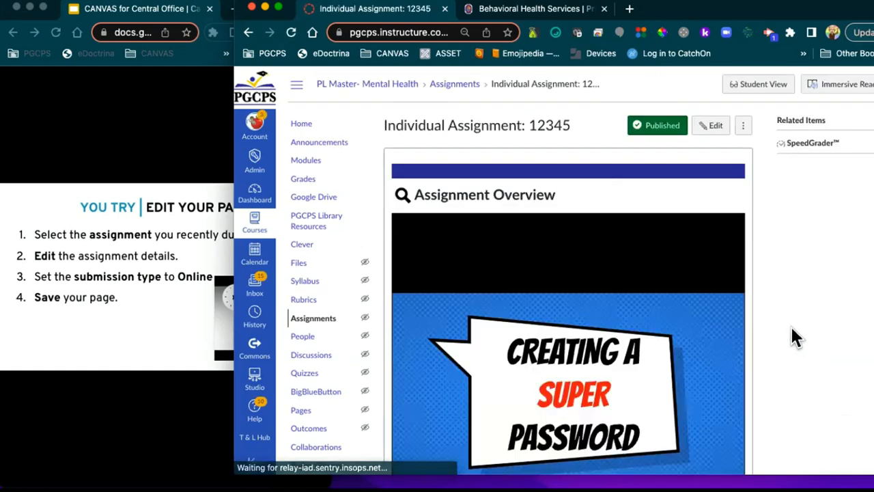
Step: Preview the 12345 assignment in Student View and check its Text and Media submission types
left_click(758, 90)
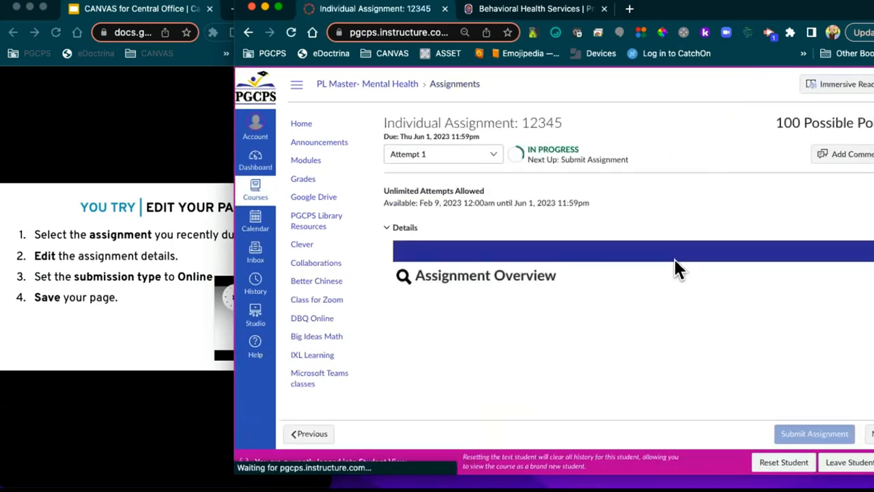
scroll(656, 266, "down", 3)
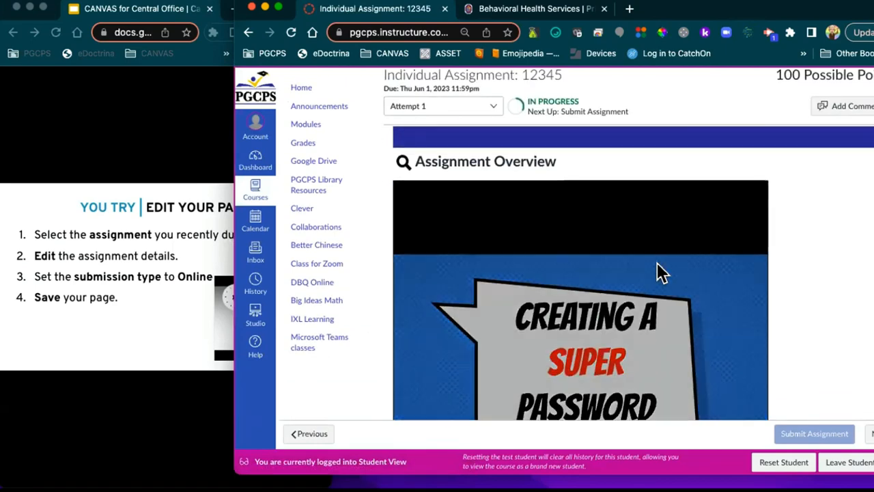
scroll(826, 272, "down", 8)
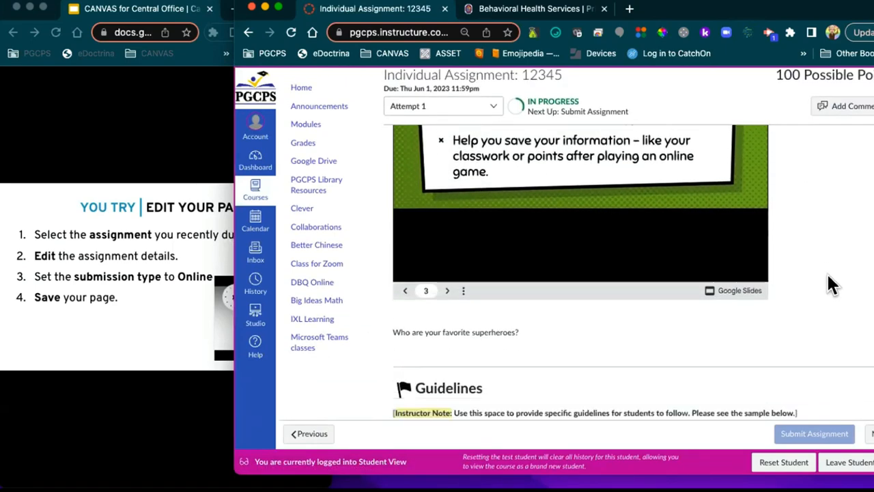
scroll(827, 271, "down", 5)
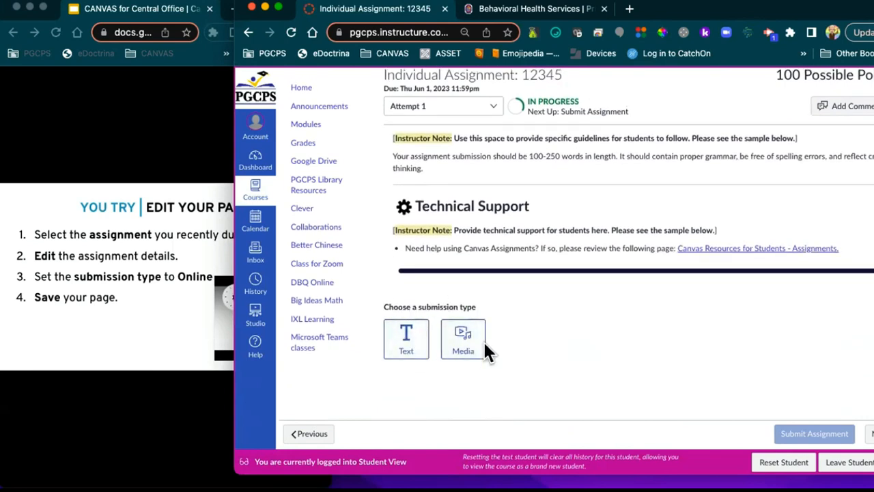
scroll(722, 357, "up", 8)
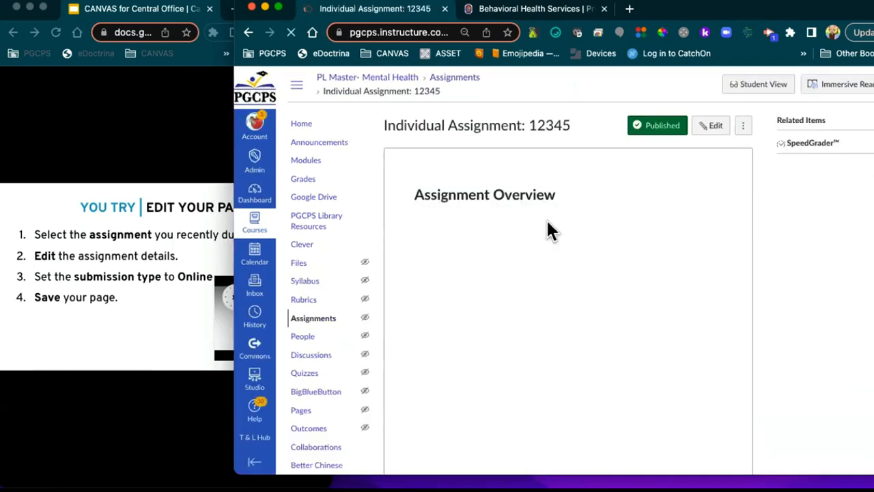
Step: Go to Modules and resize the slides and Canvas windows
left_click(307, 164)
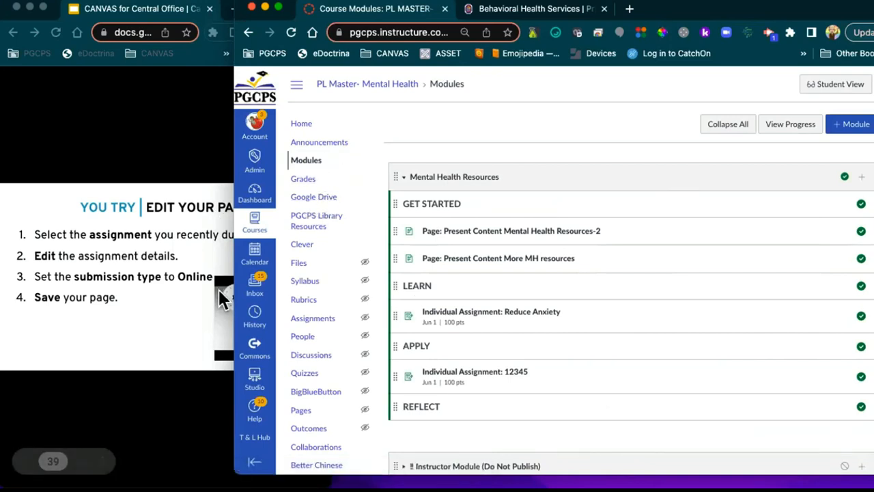
left_click(202, 170)
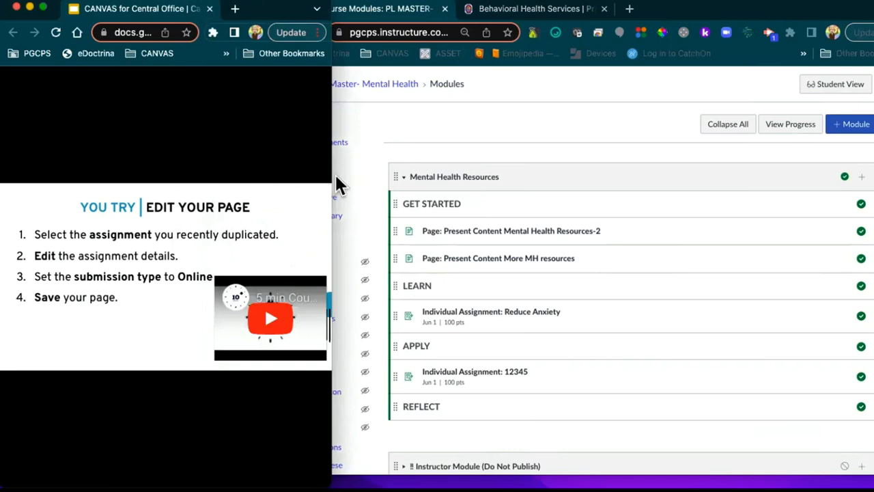
left_click_drag(330, 175, 454, 178)
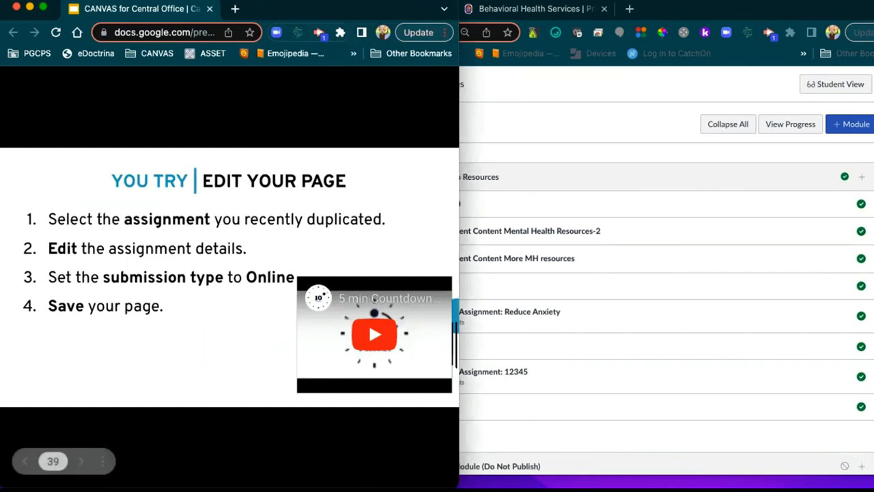
left_click(544, 131)
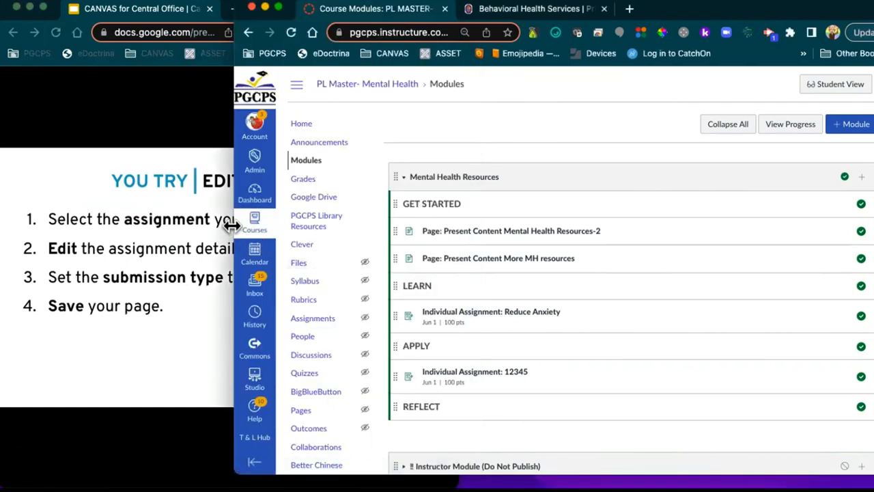
left_click_drag(230, 229, 111, 229)
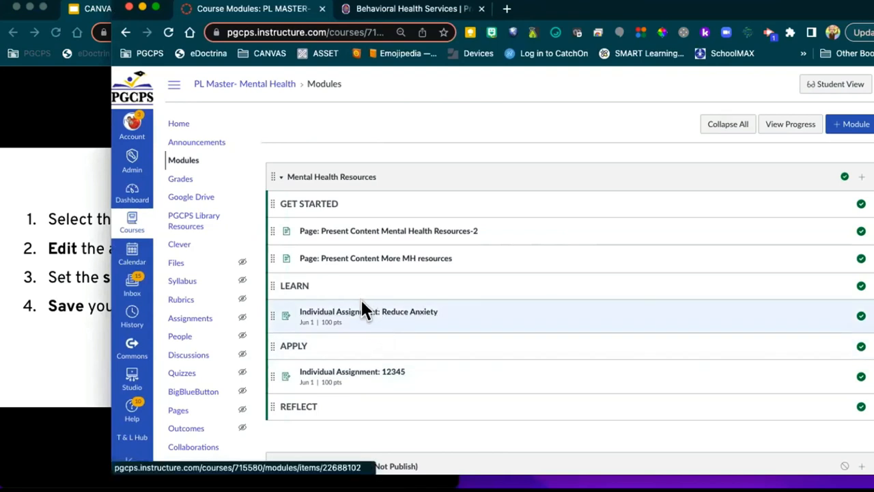
Step: Open the Present Content More MH resources page from the Mental Health Resources module
left_click(373, 314)
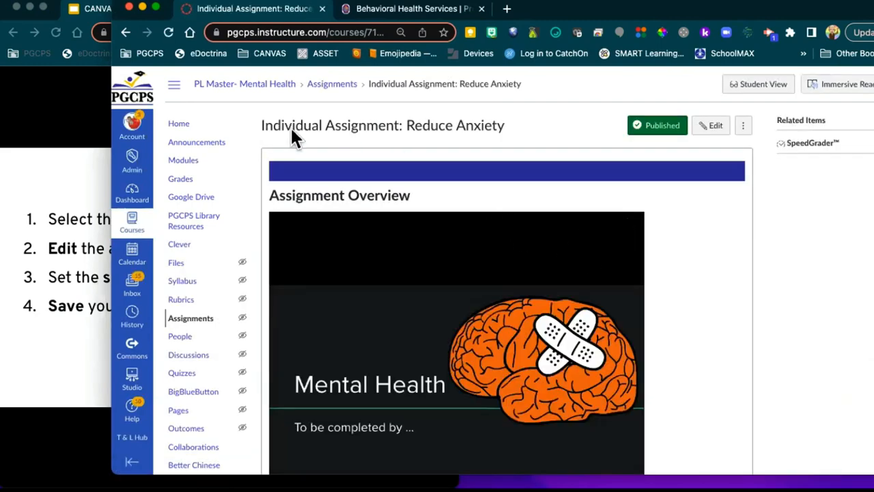
left_click(187, 162)
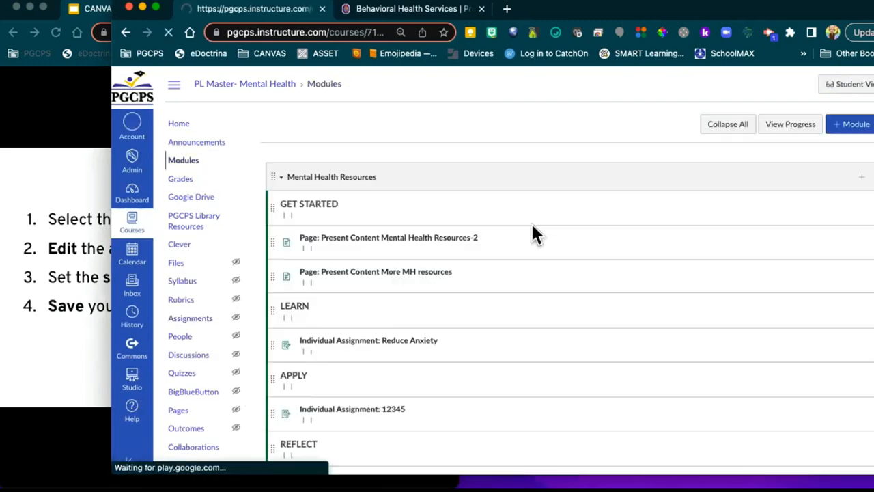
left_click(408, 261)
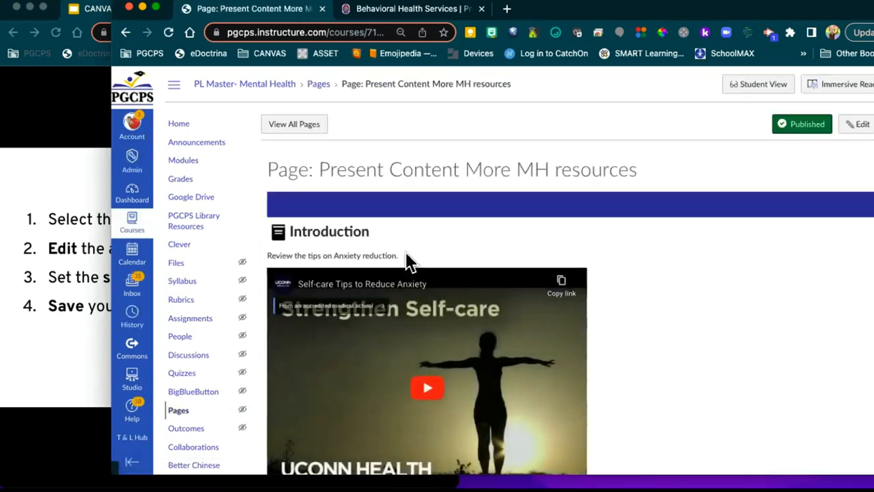
Step: Delete the embedded self-care YouTube video, keeping the Introduction and anxiety-tips line, and save the page
left_click(857, 124)
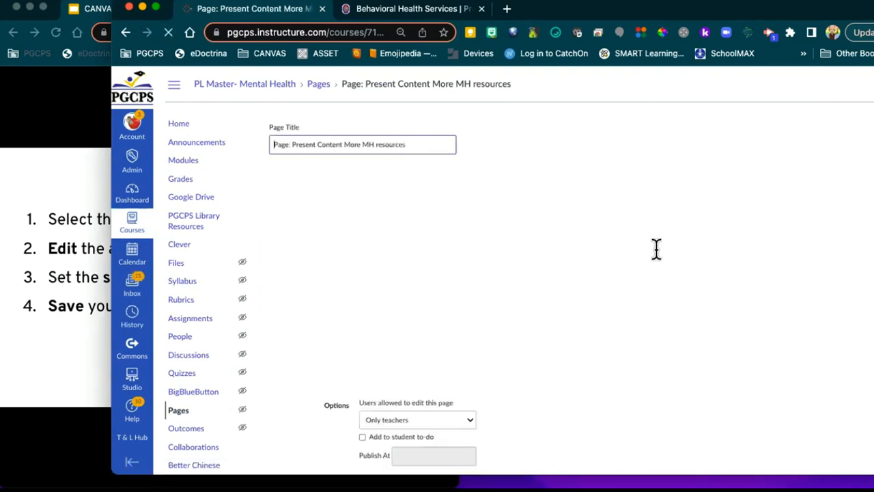
scroll(468, 273, "down", 1)
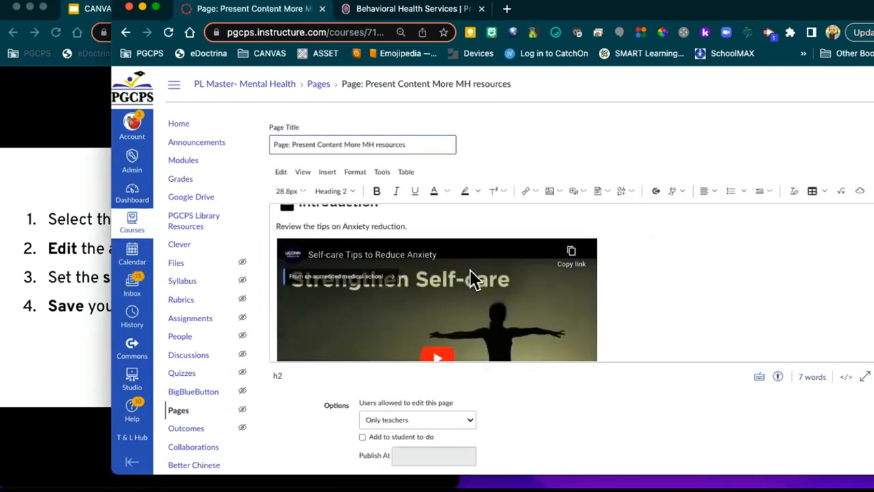
left_click(469, 269)
left_click(608, 273)
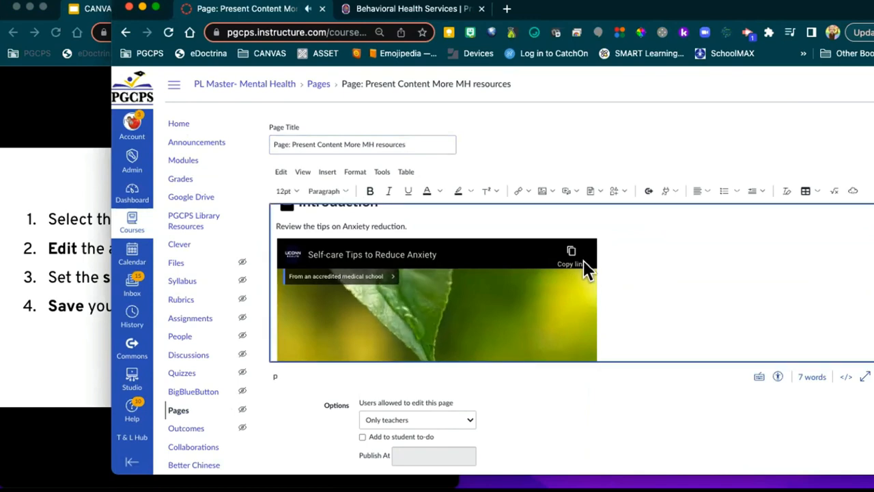
key("BackSpace")
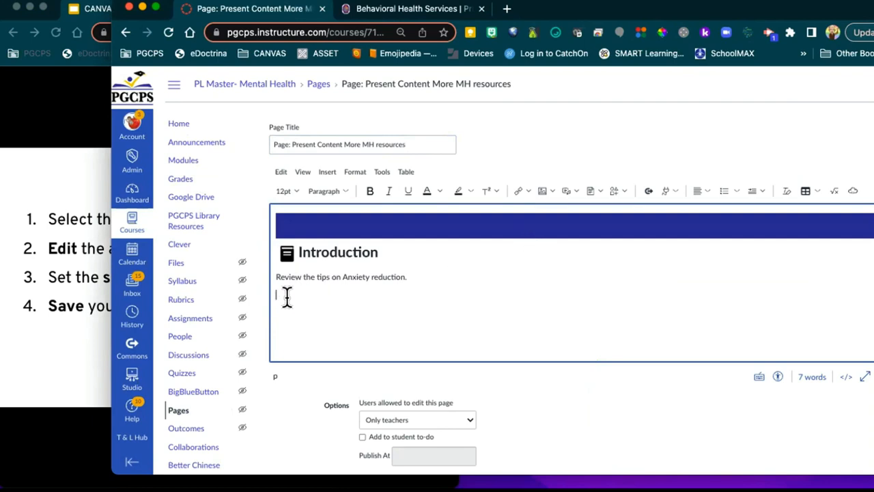
key("super+v")
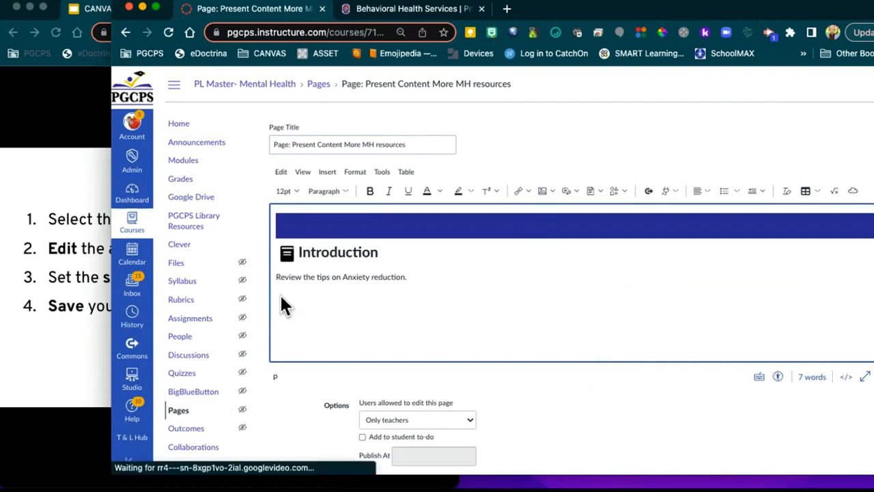
left_click(437, 275)
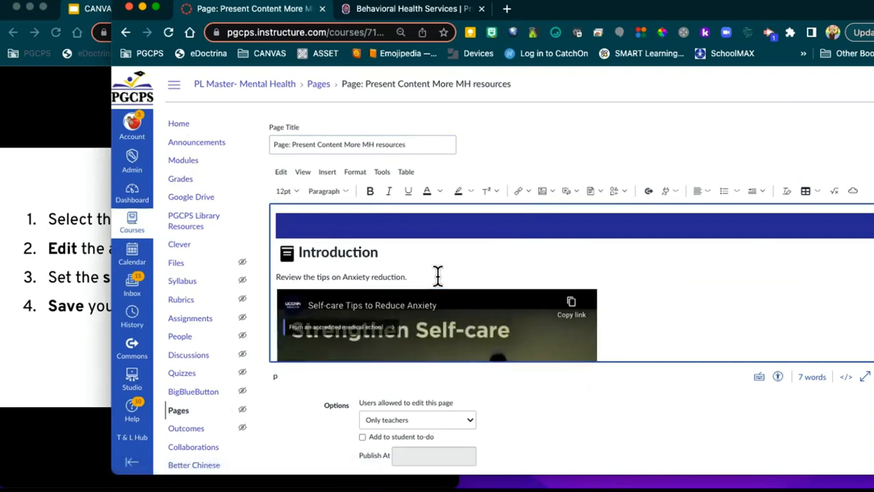
key("Down")
key("Right")
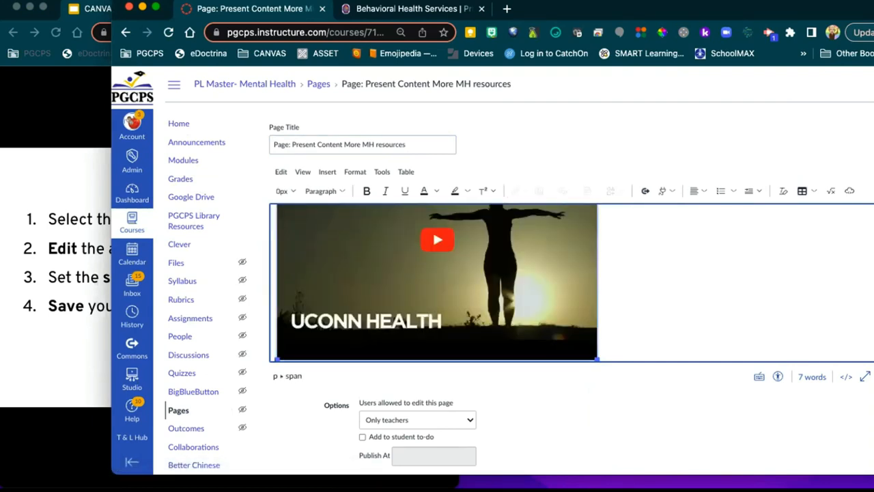
key("BackSpace")
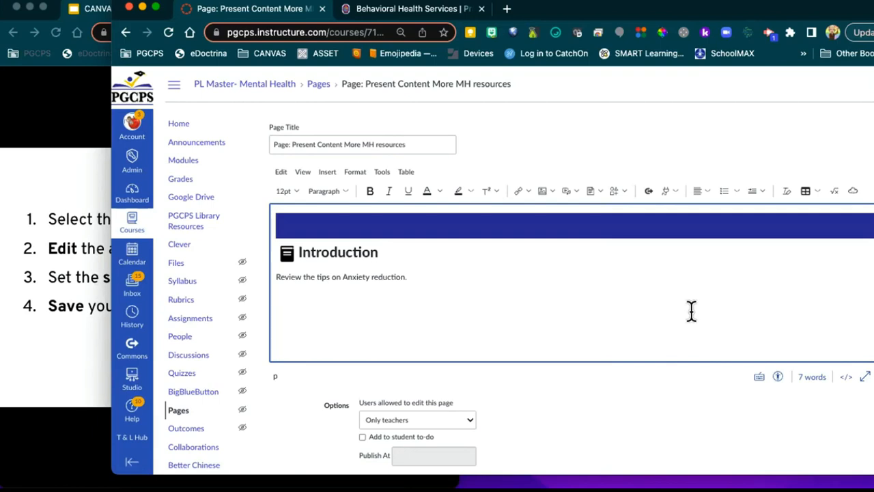
scroll(704, 376, "down", 2)
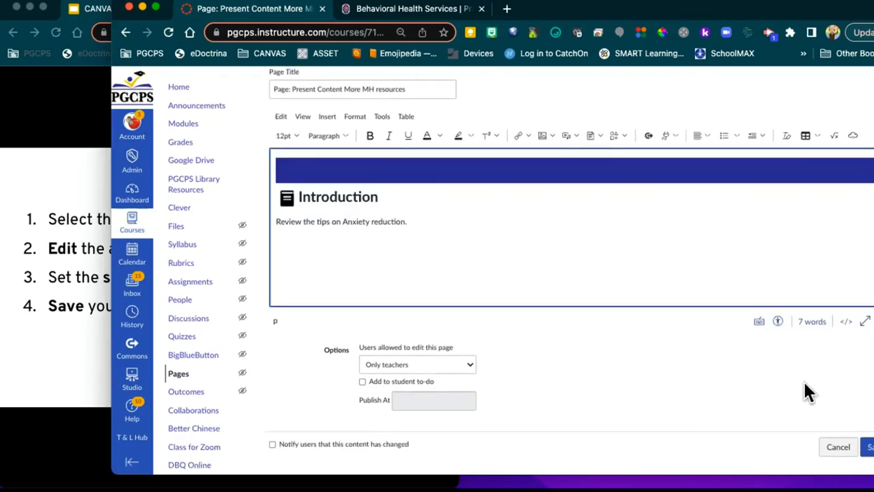
left_click(868, 445)
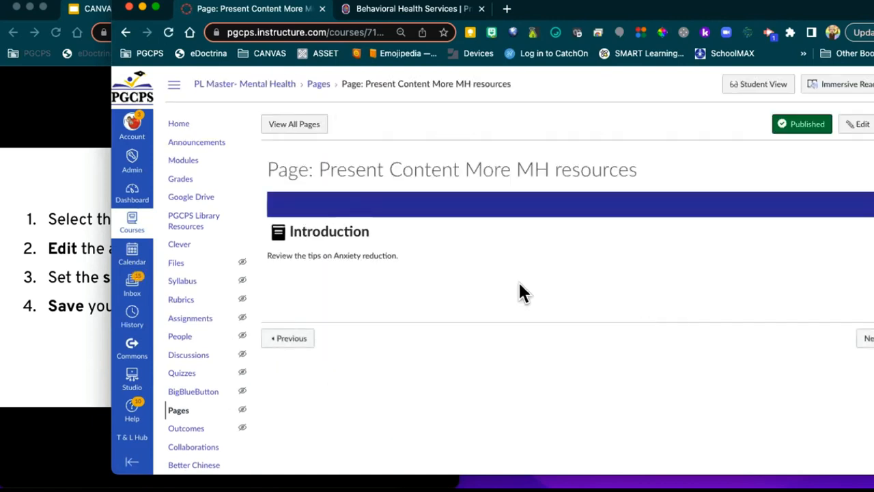
Step: Open the course Modules page
left_click(183, 161)
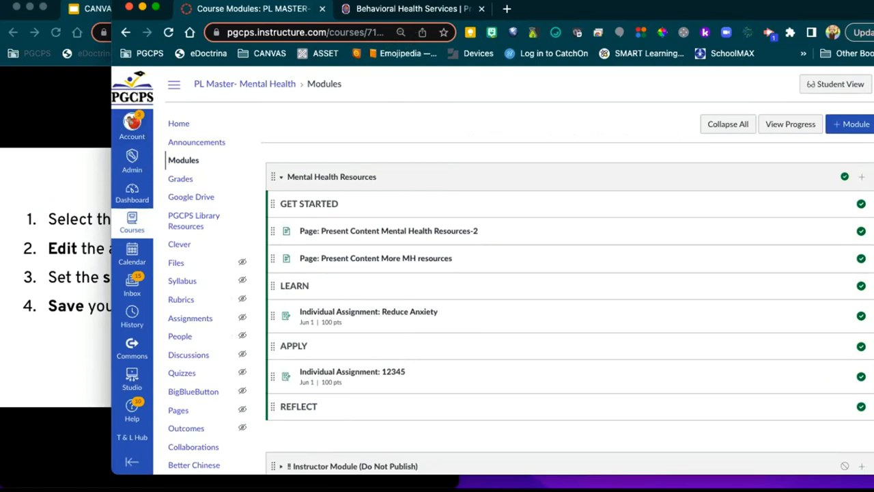
left_click(63, 142)
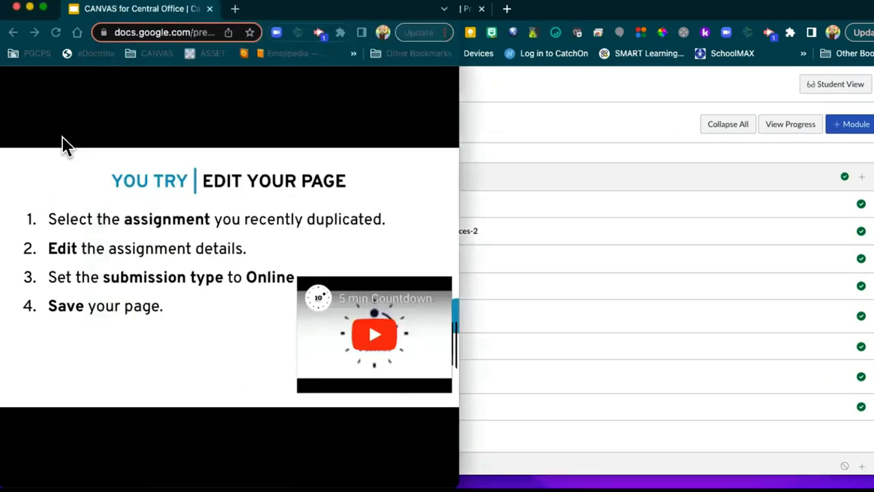
left_click_drag(458, 177, 872, 183)
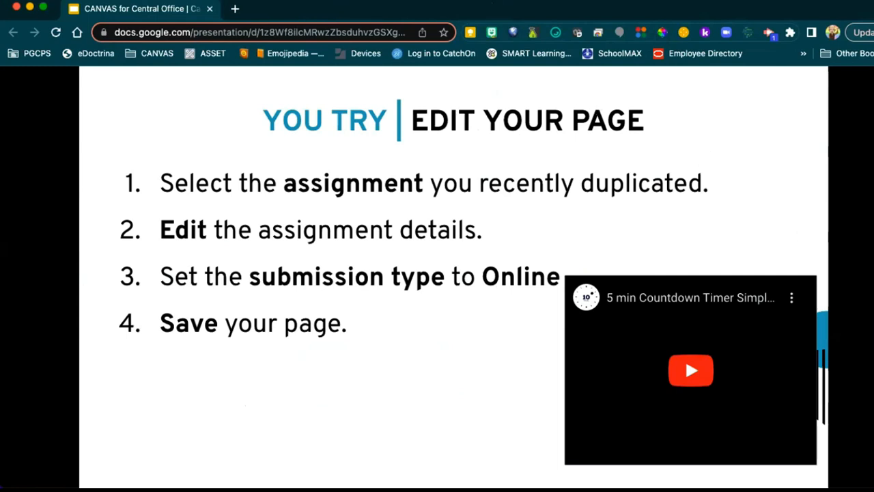
left_click_drag(873, 119, 855, 119)
left_click(866, 120)
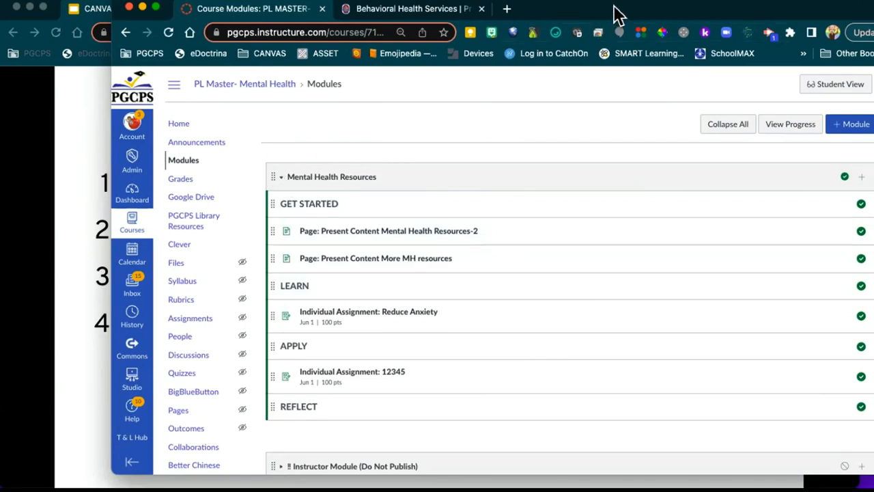
Step: Create a new page 'Even More MH resources' in the module and move it to the top of GET STARTED
left_click_drag(618, 14, 511, 9)
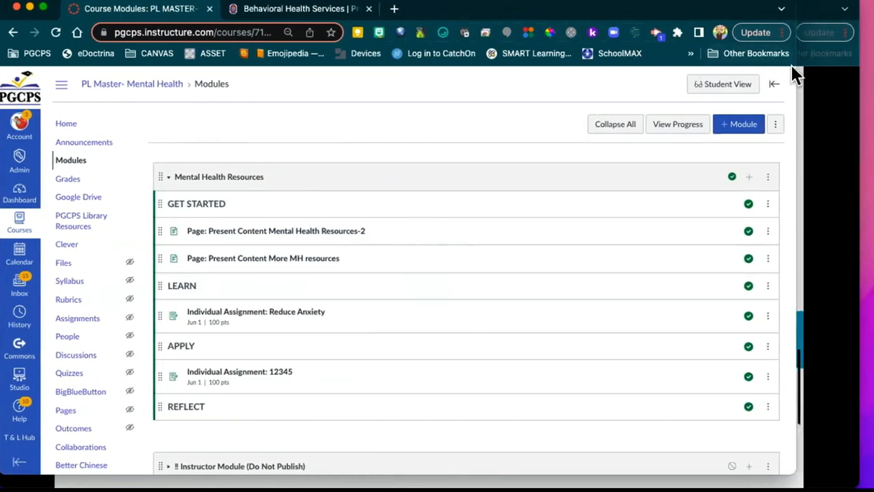
left_click_drag(792, 65, 843, 67)
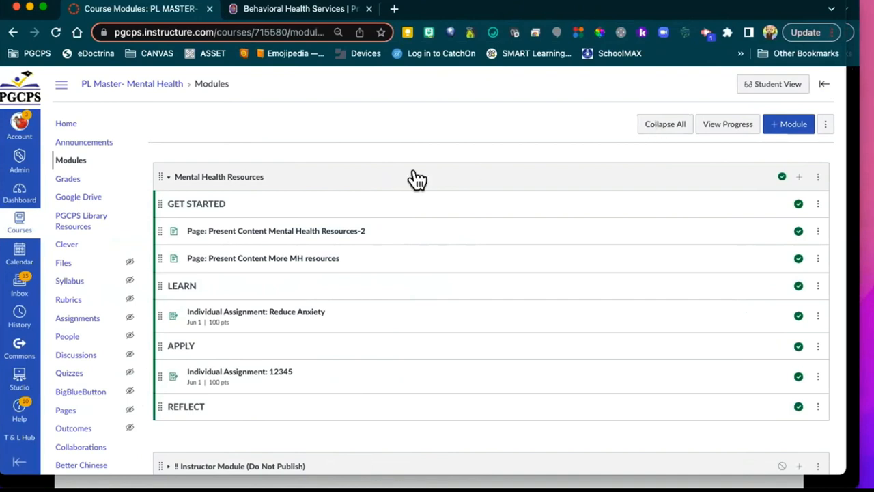
left_click(798, 176)
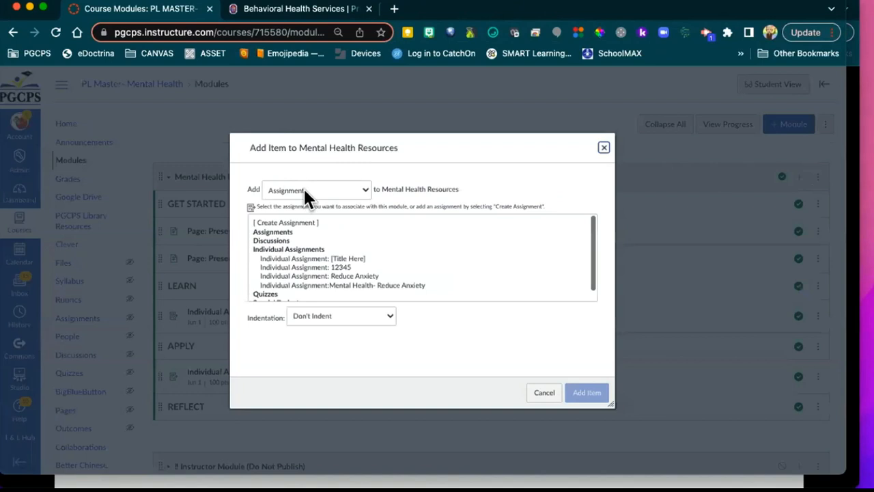
left_click(303, 191)
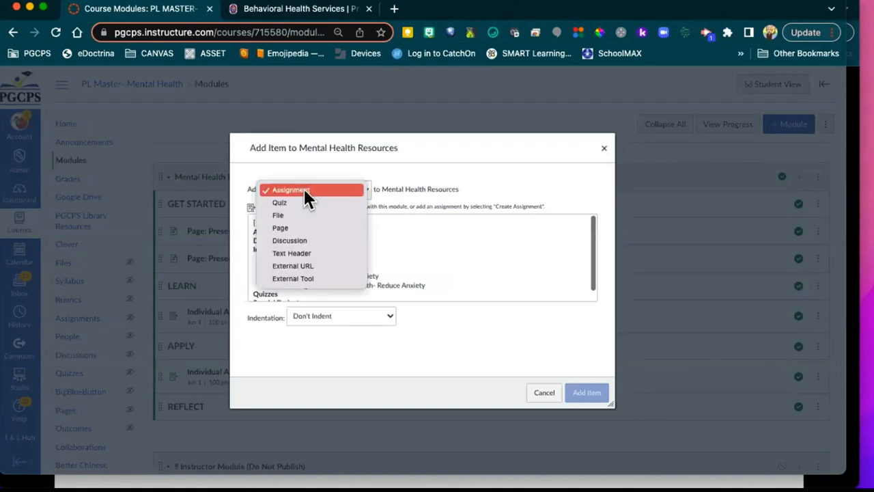
left_click(303, 229)
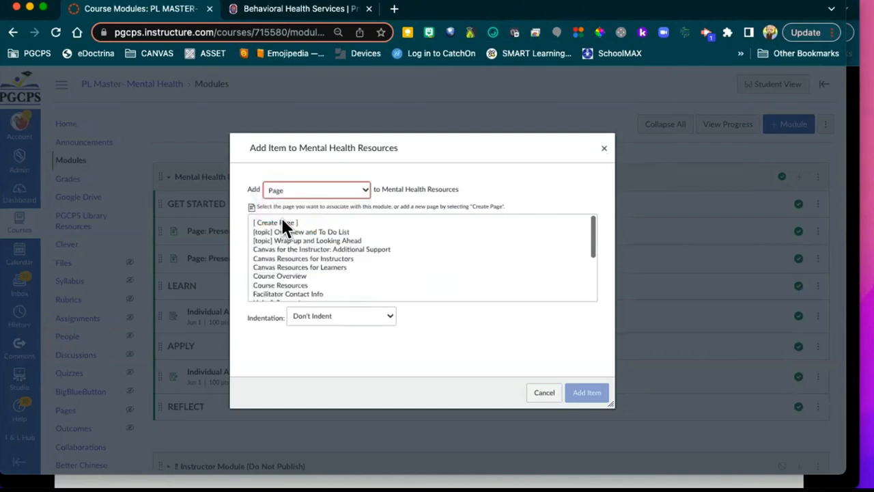
left_click(280, 224)
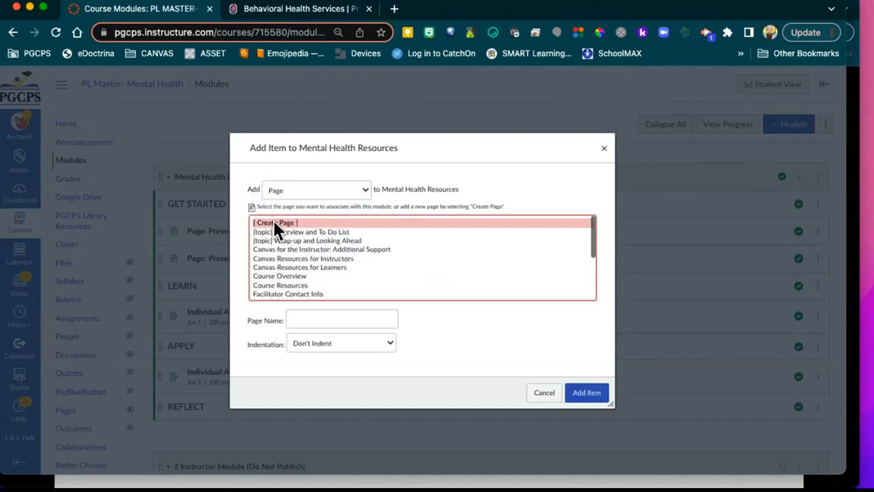
left_click(299, 317)
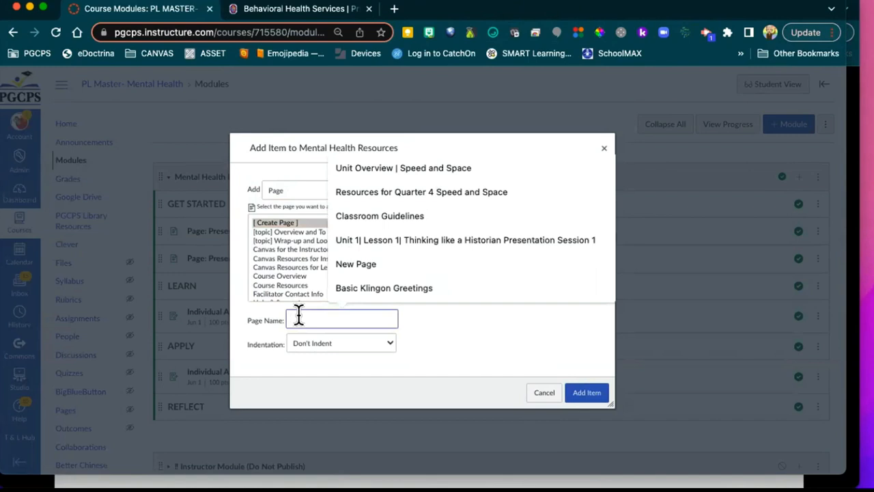
type("Even")
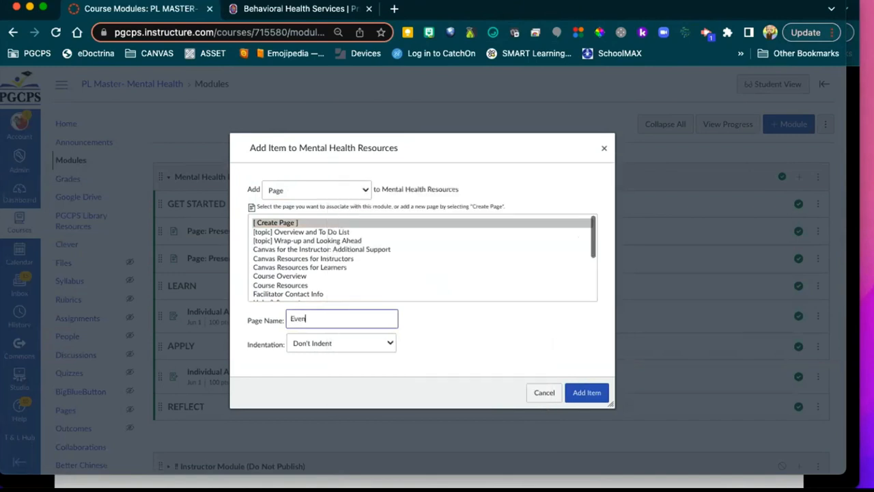
type(" More MH resources")
left_click(591, 394)
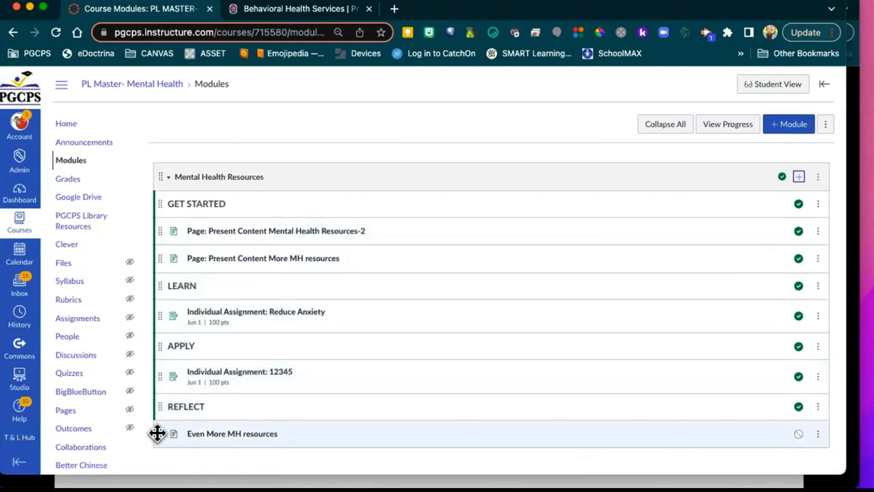
left_click_drag(158, 433, 164, 226)
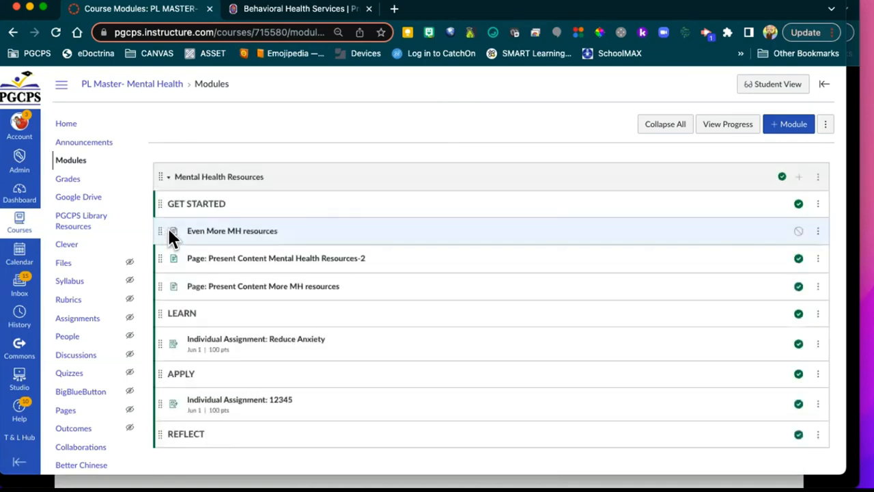
Step: Open the blank Even More MH resources page, leave its editor without saving, and return to Modules
left_click(237, 233)
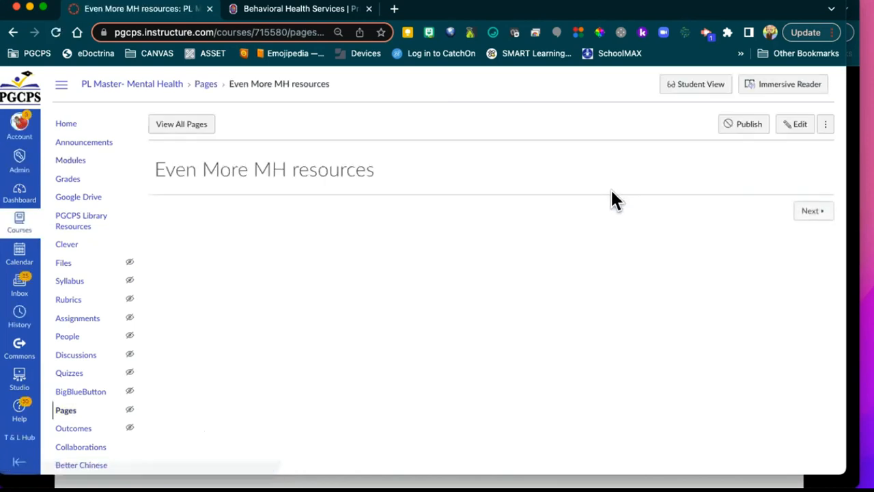
left_click(797, 127)
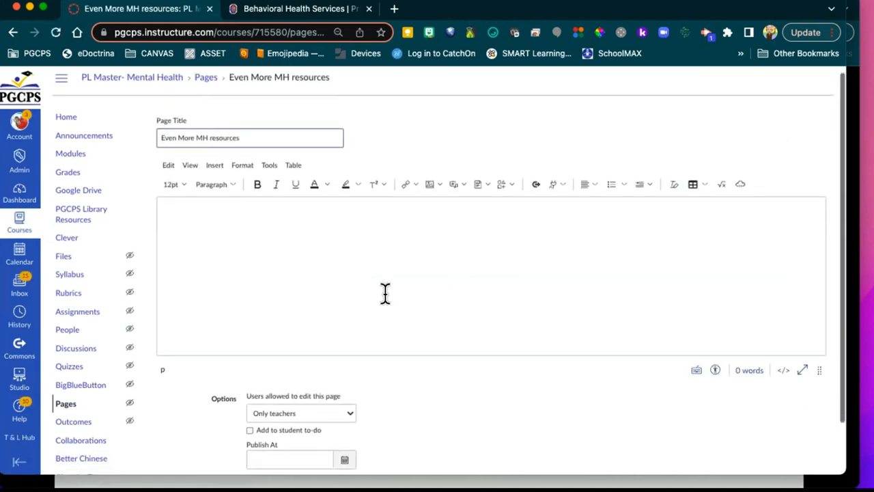
scroll(385, 293, "down", 2)
scroll(385, 294, "up", 2)
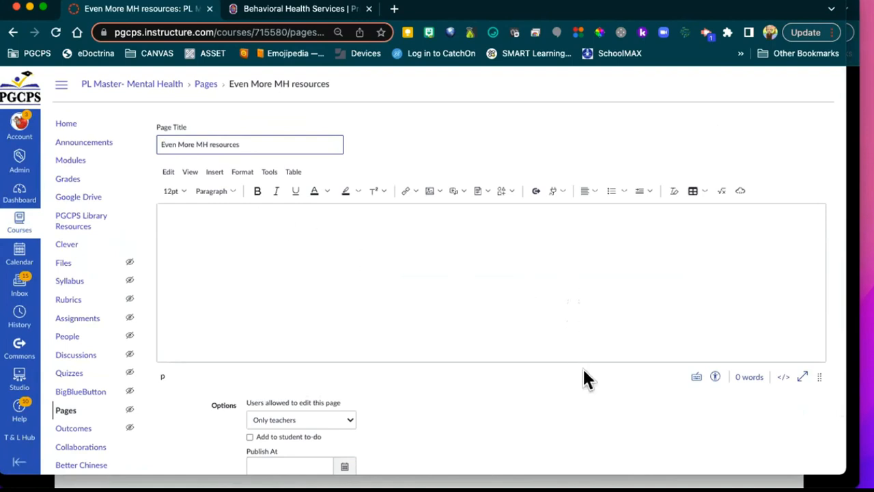
scroll(582, 367, "down", 2)
left_click(706, 450)
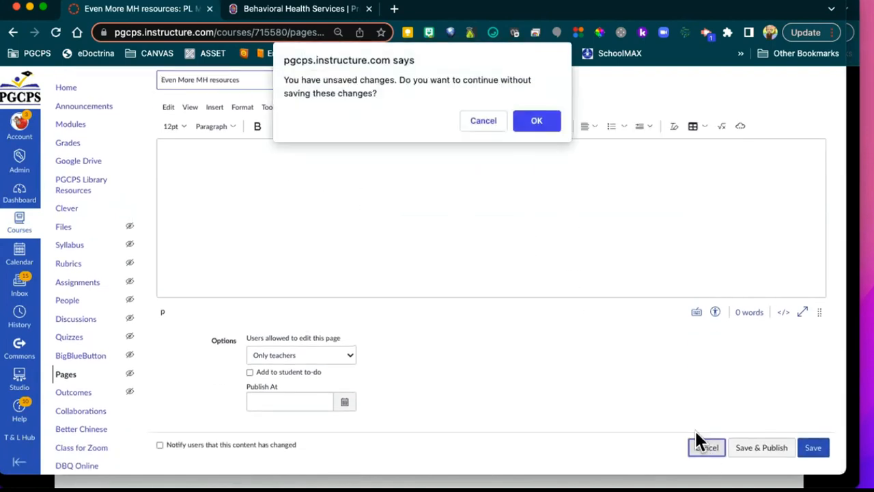
left_click(531, 122)
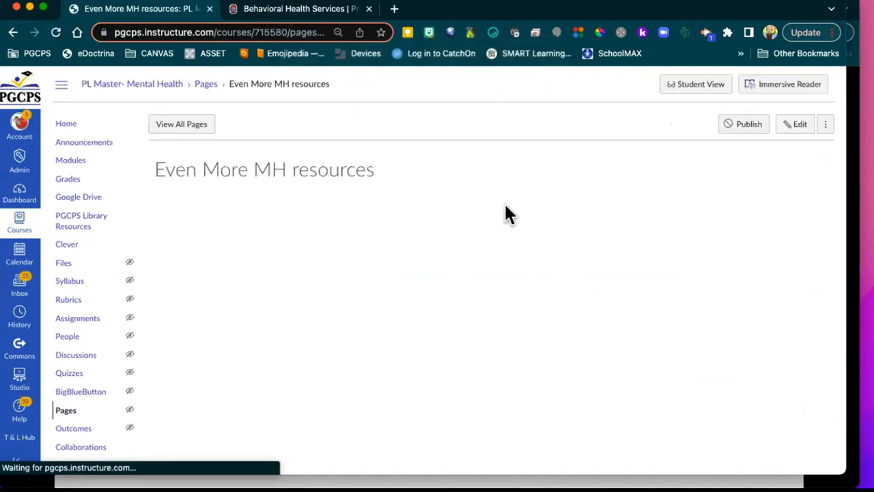
left_click(74, 158)
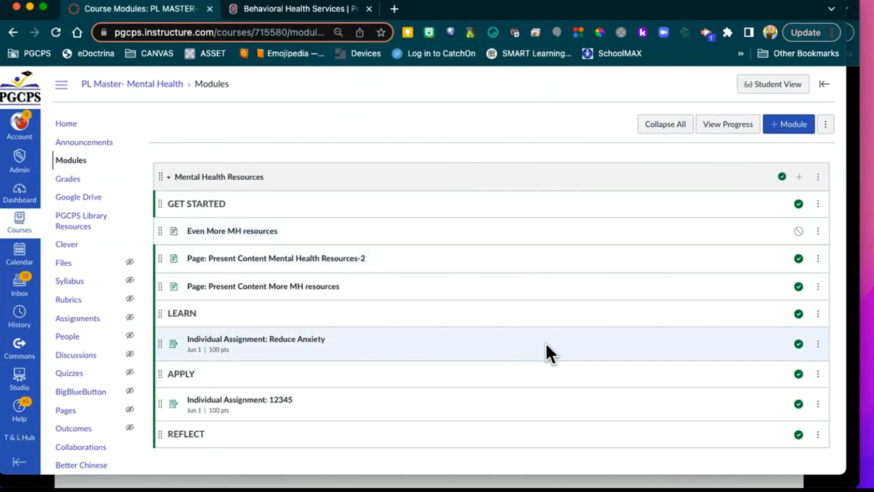
Step: Cancel adding another module item and bring the YOU TRY | EDIT YOUR PAGE slide forward
left_click(800, 178)
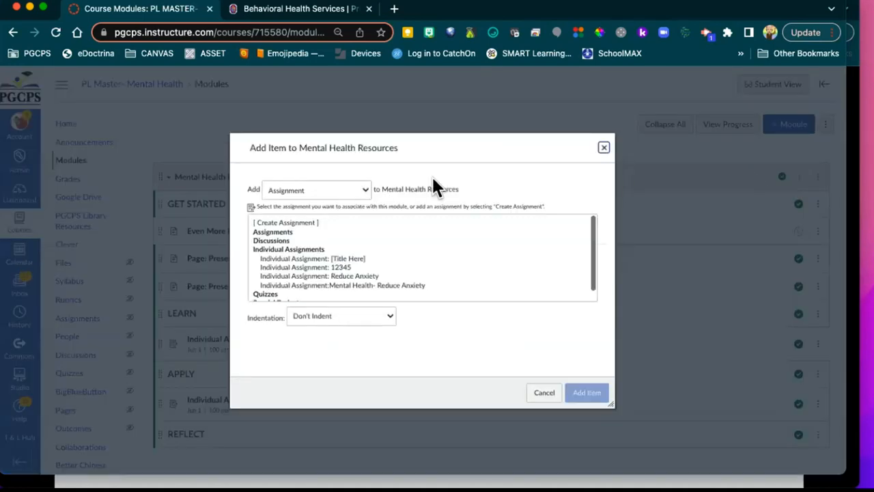
left_click(361, 192)
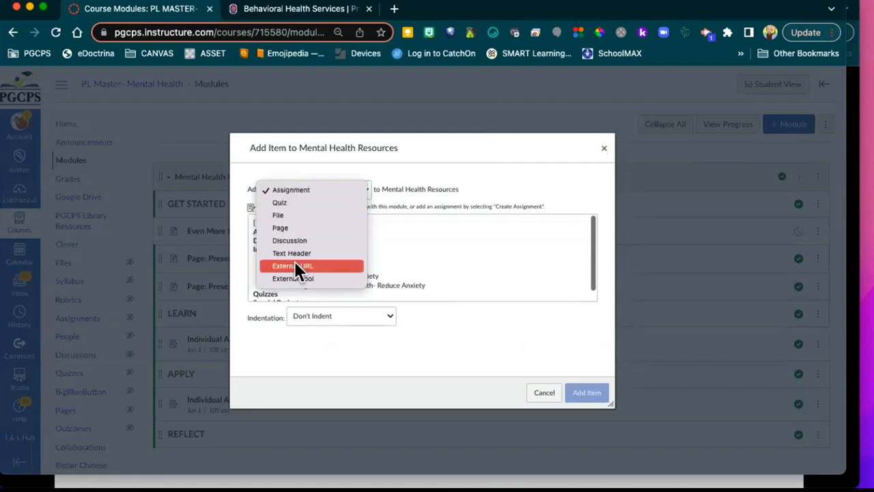
left_click(543, 393)
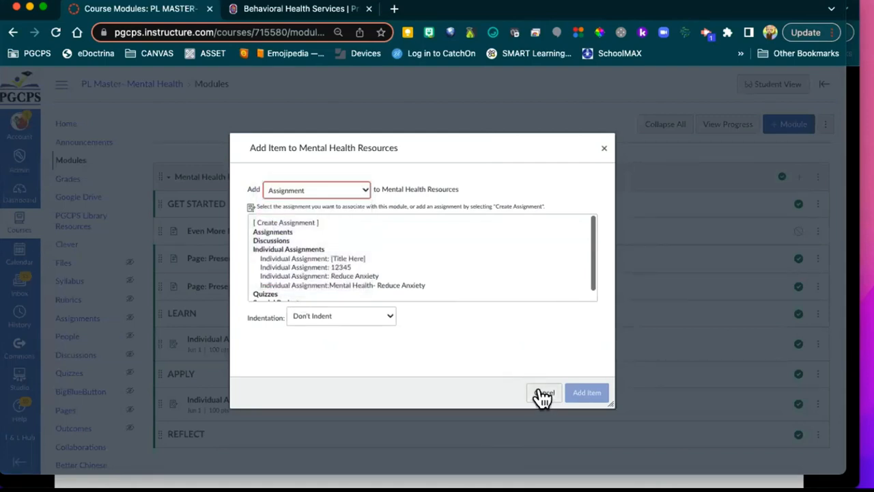
left_click(541, 391)
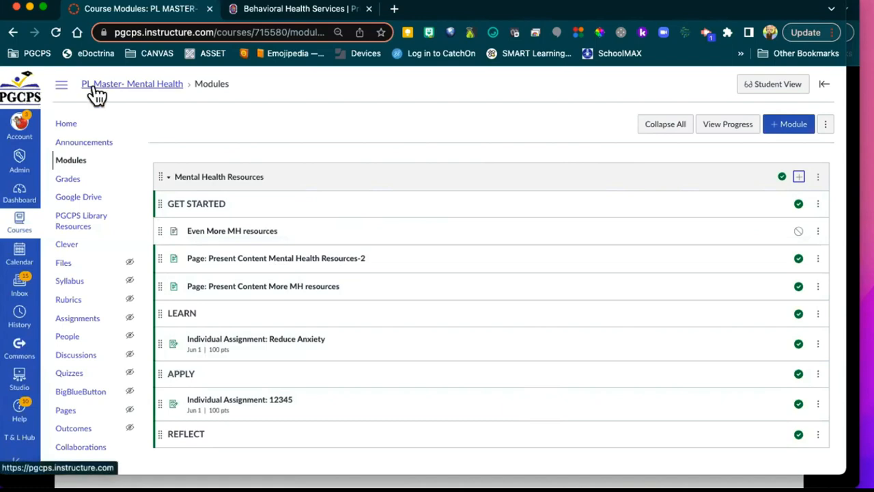
left_click(853, 103)
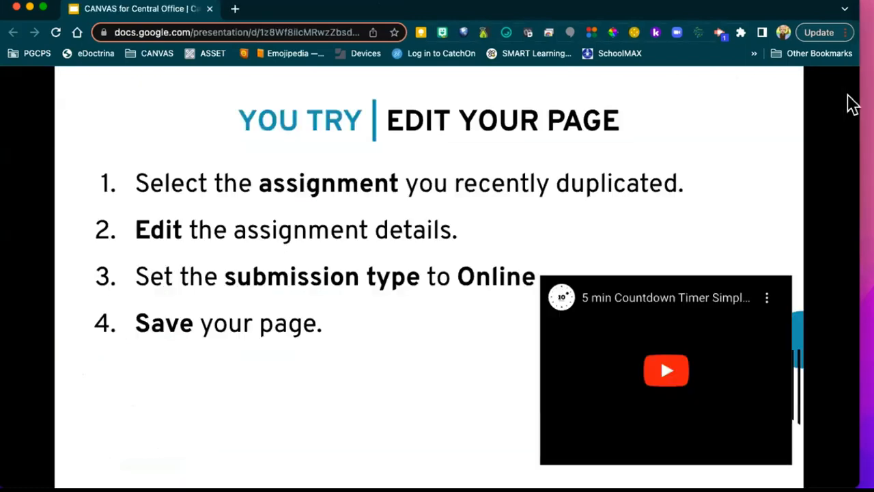
Step: Advance past Setting Module Requirements to the Viewing Module Progress slide and narrow the Slides window
left_click(558, 168)
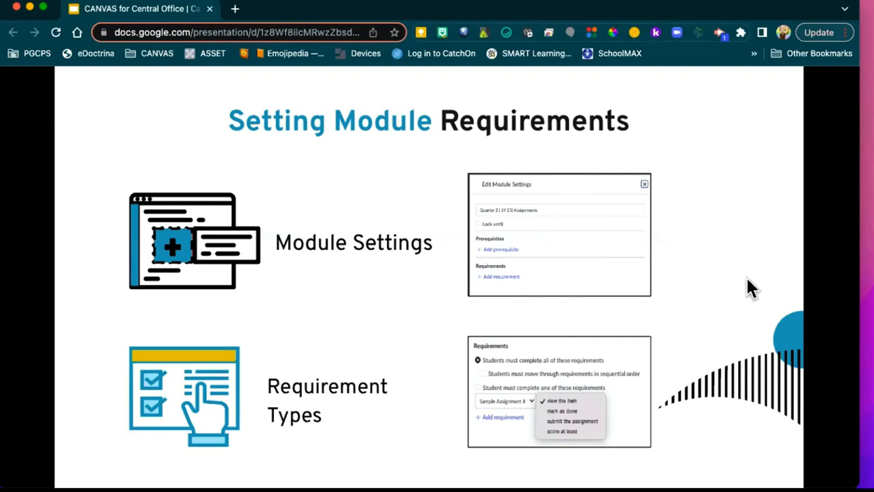
left_click(846, 273)
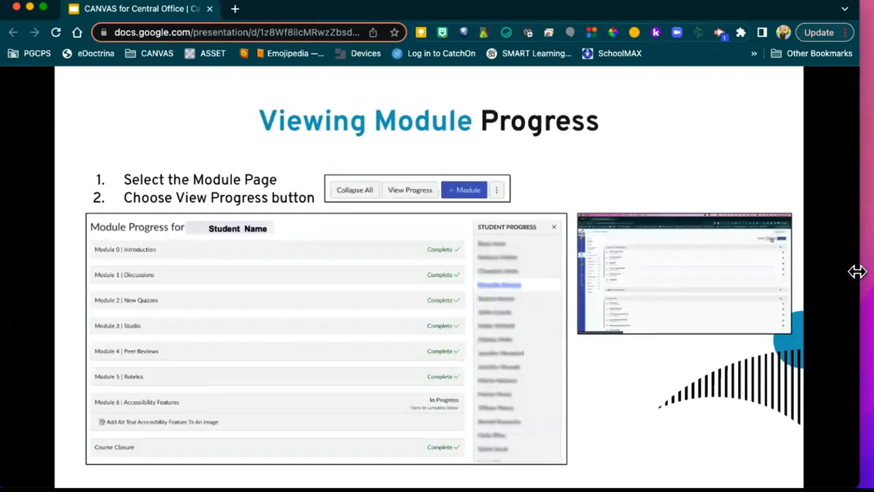
left_click_drag(858, 271, 808, 274)
Step: Open Edit Module Settings for Mental Health Resources and add a requirement for Even More MH resources
left_click(813, 275)
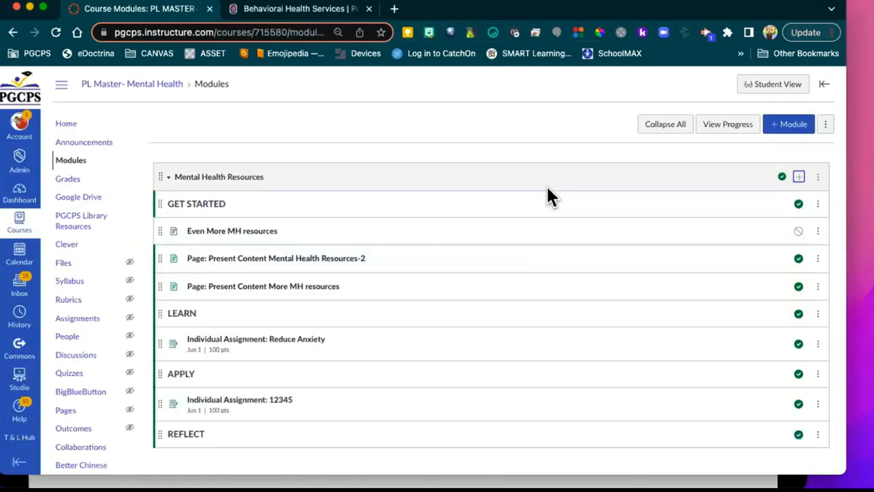
scroll(445, 154, "down", 2)
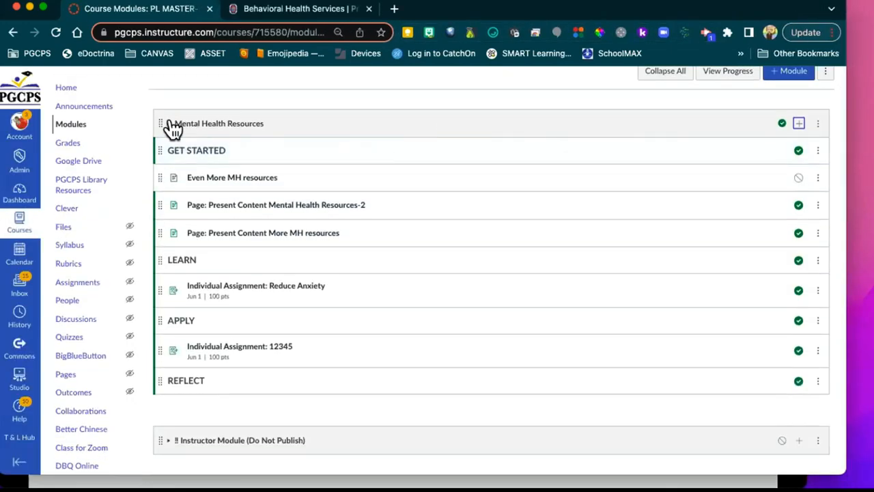
left_click(818, 124)
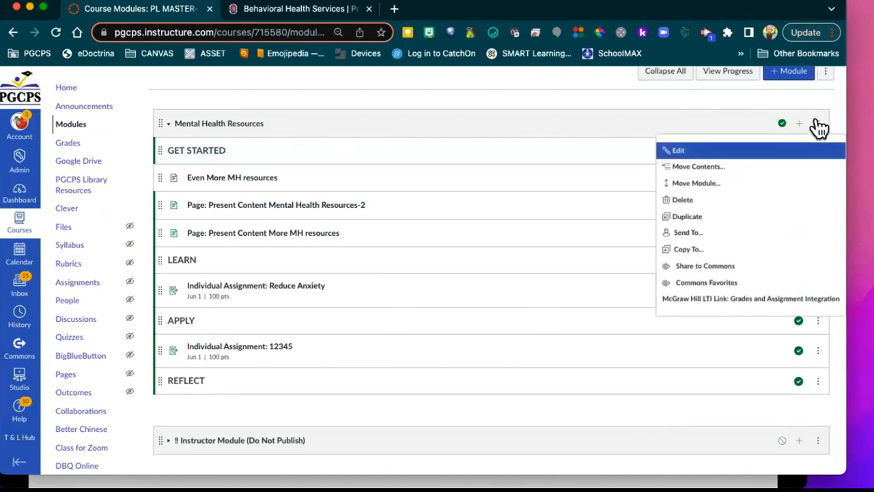
left_click(688, 150)
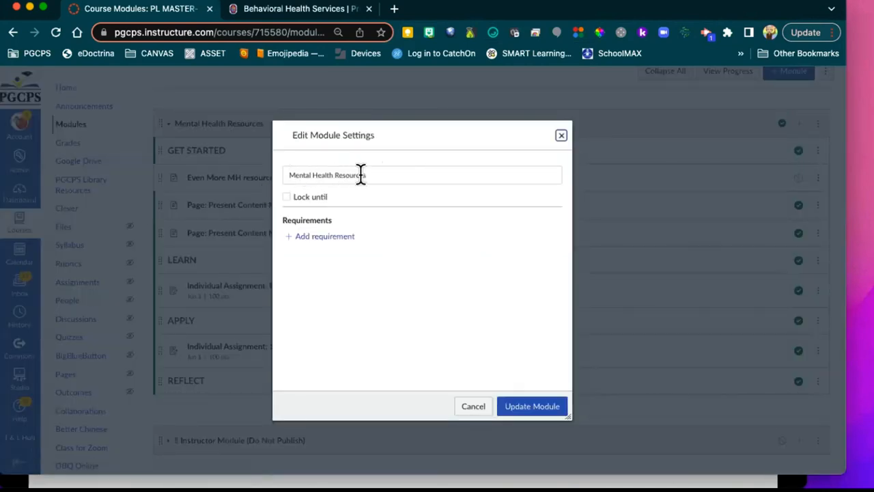
left_click(320, 238)
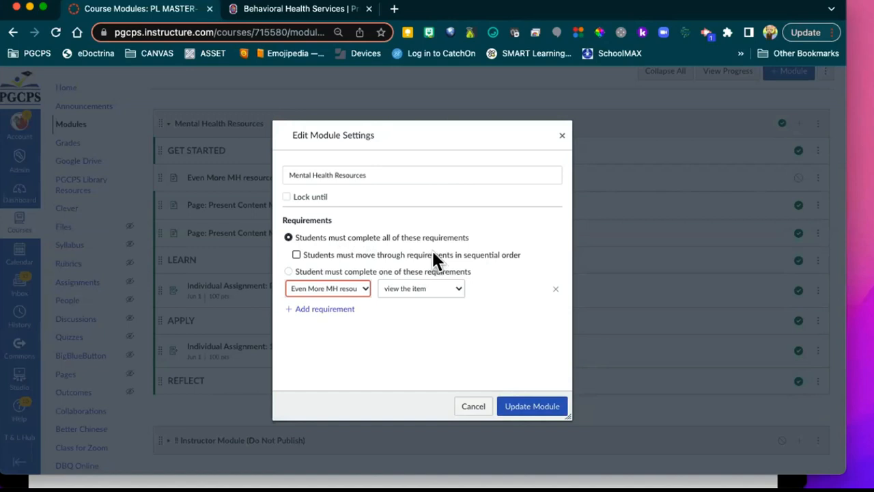
Step: Turn on sequential order and require mark-as-done for Even More MH resources and Mental Health Resources-2
left_click(296, 256)
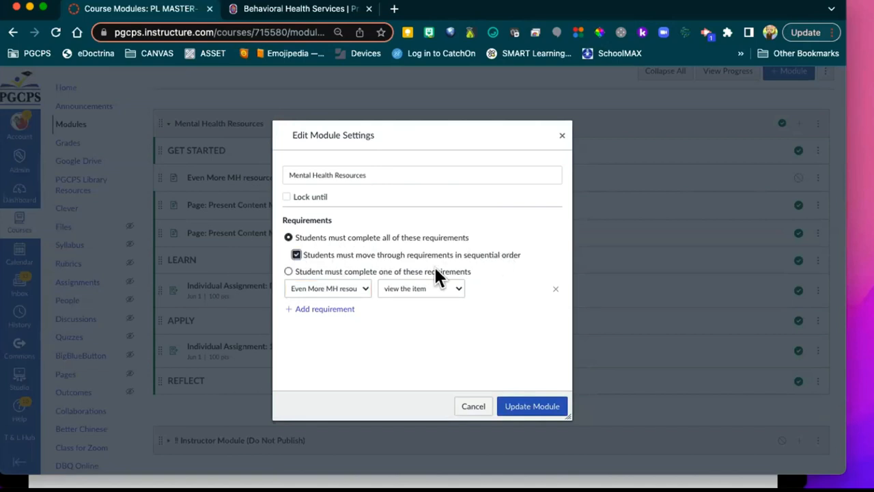
left_click(344, 290)
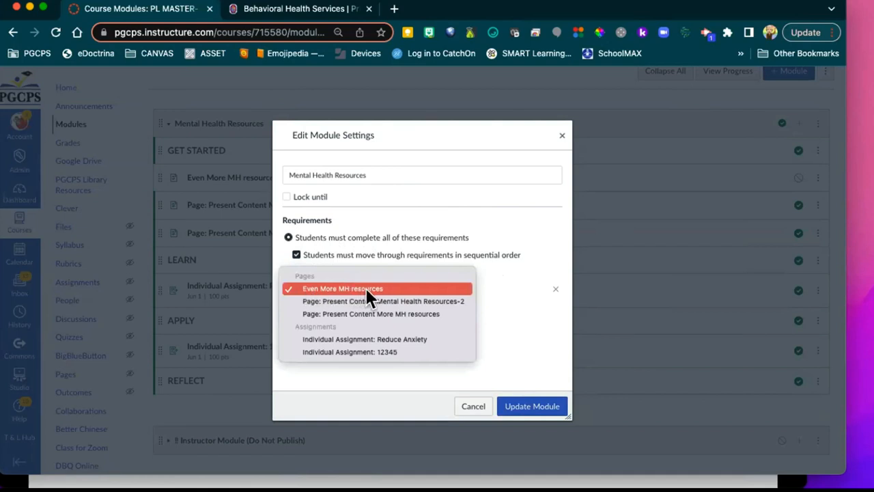
left_click(366, 288)
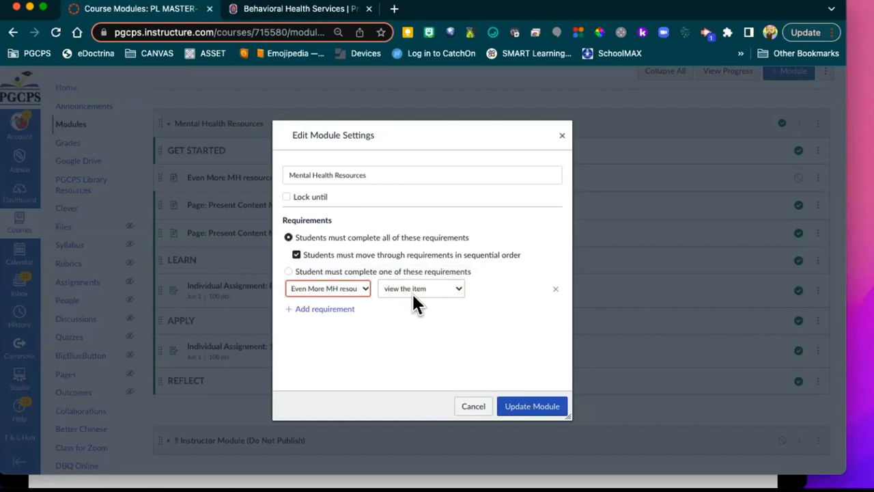
left_click(456, 293)
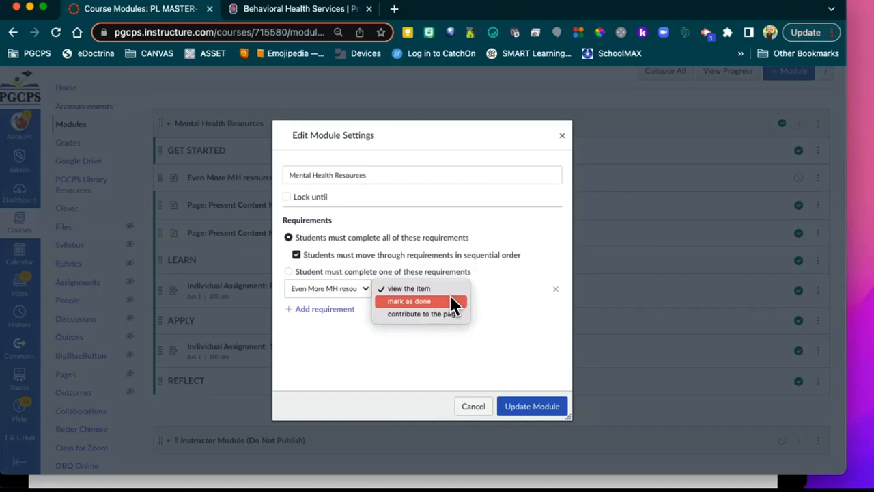
left_click(450, 301)
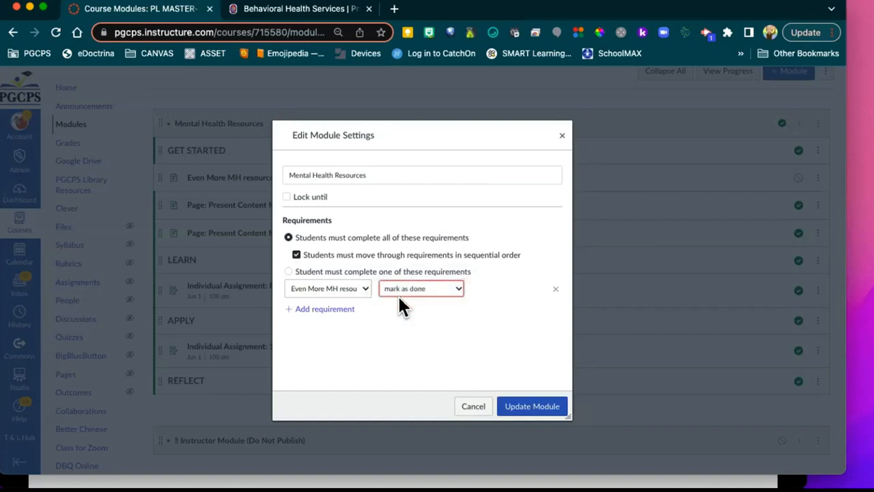
left_click(324, 310)
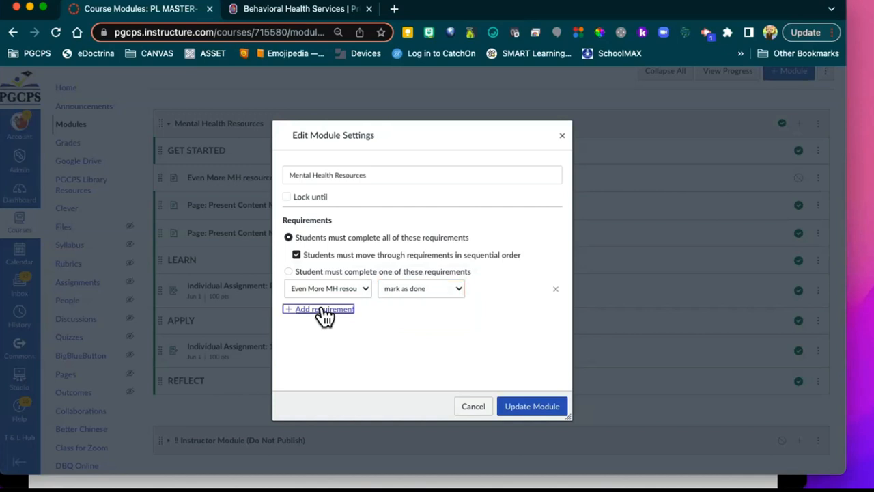
left_click(326, 312)
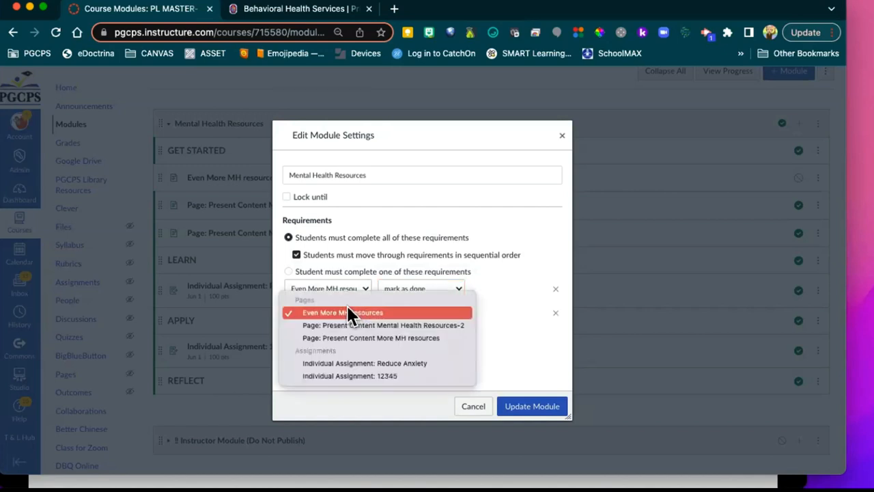
left_click(350, 325)
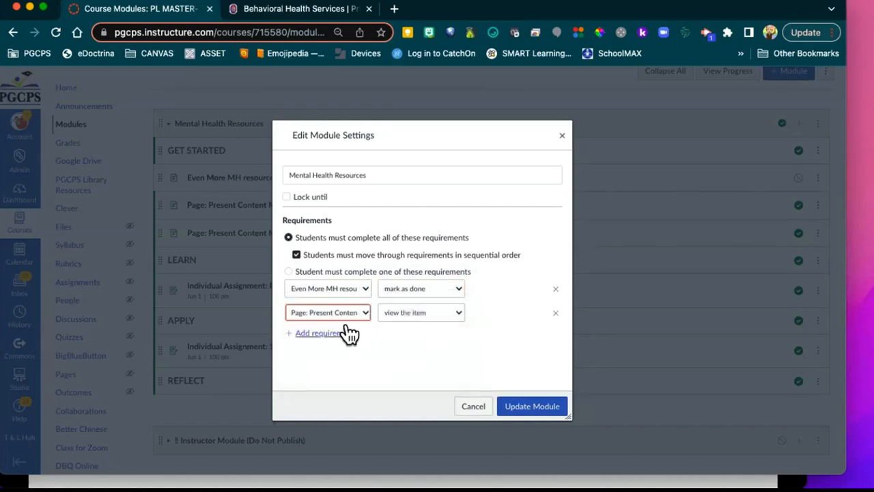
left_click(456, 315)
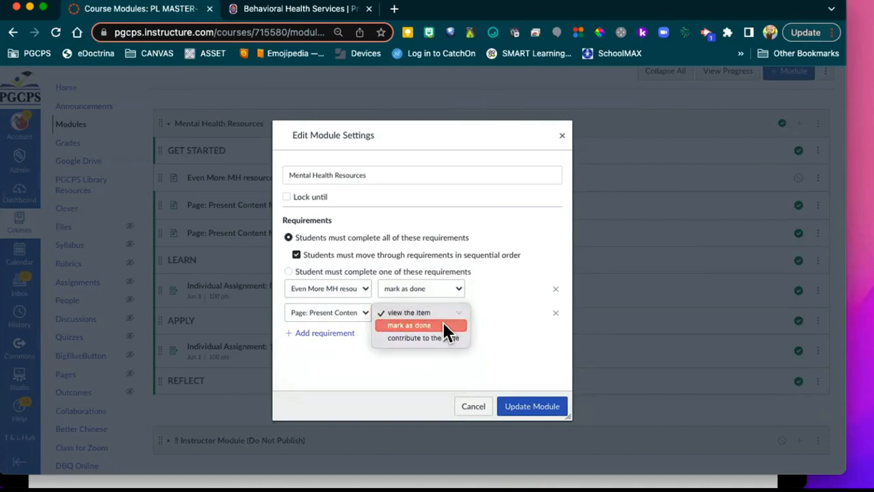
left_click(443, 322)
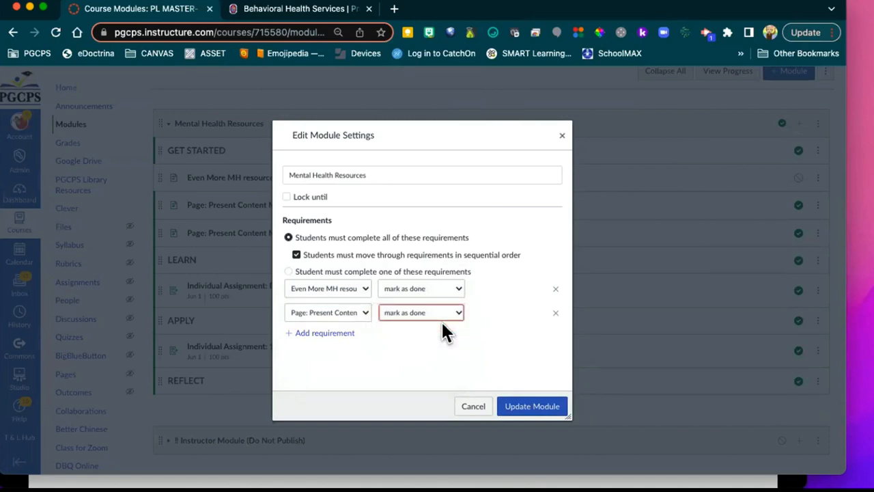
Step: Add a third requirement: score at least 80 on the Reduce Anxiety assignment
left_click(312, 333)
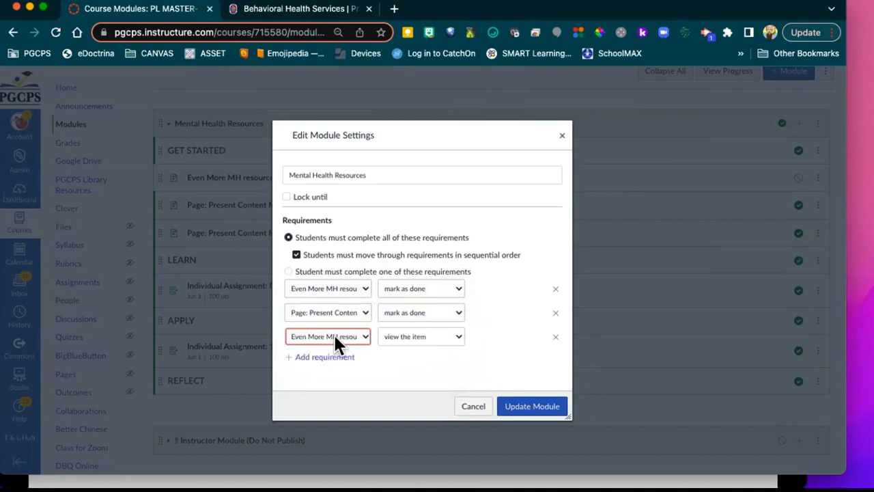
left_click(335, 337)
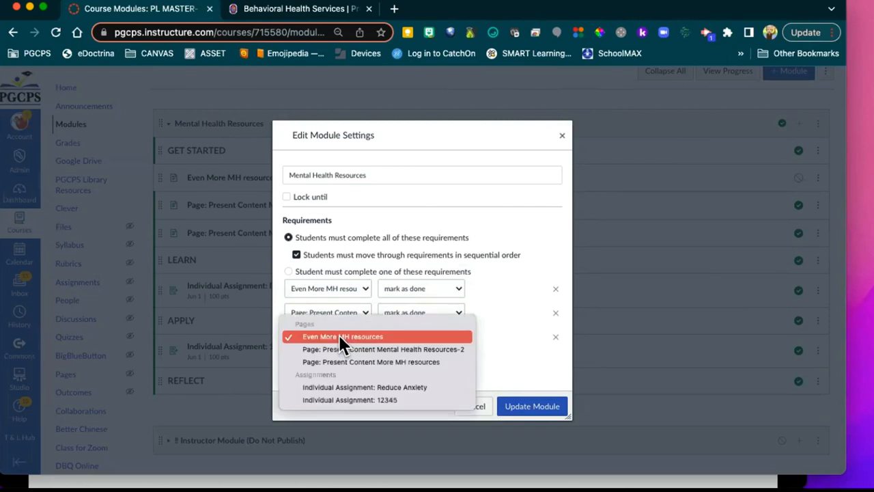
left_click(383, 387)
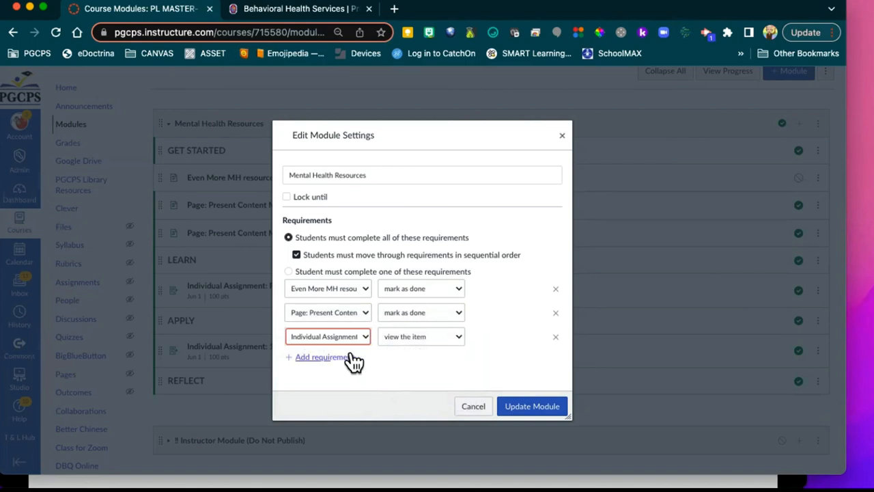
left_click(445, 343)
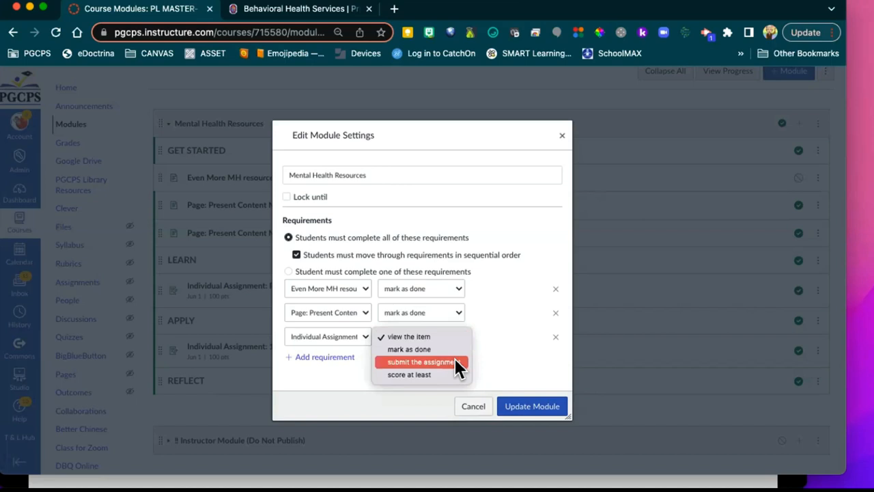
key("Escape")
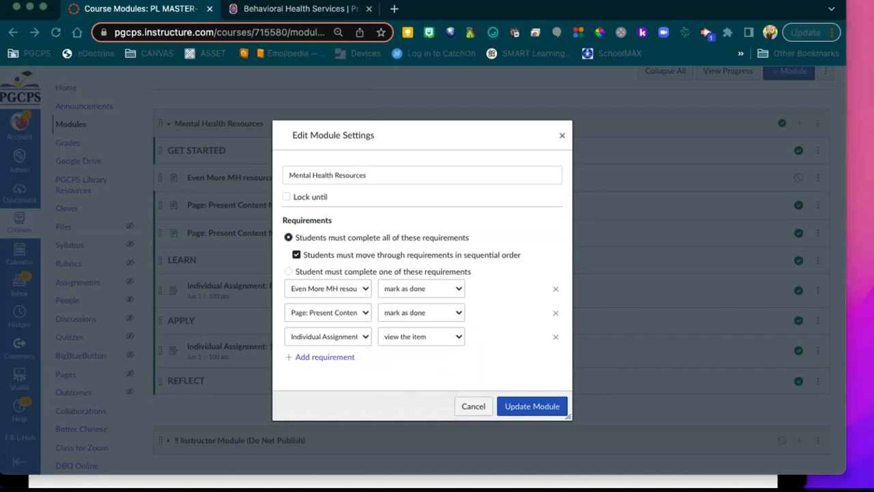
left_click(455, 334)
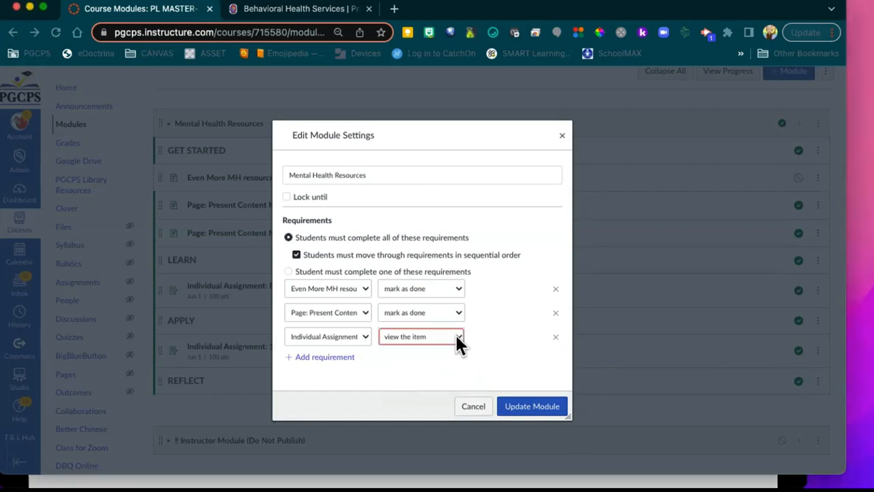
left_click(453, 333)
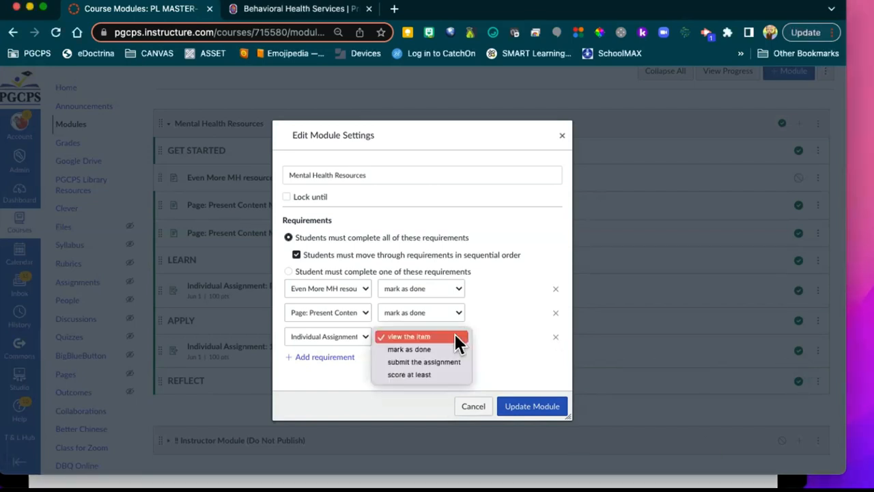
left_click(442, 372)
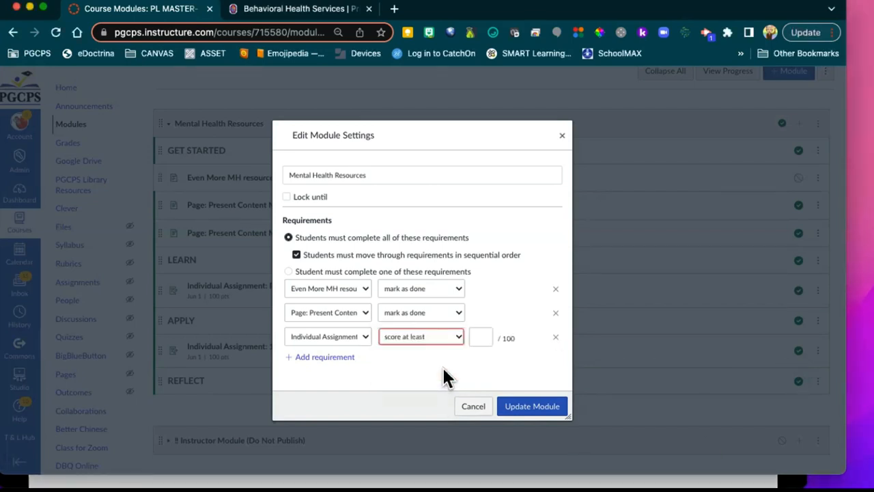
left_click(480, 333)
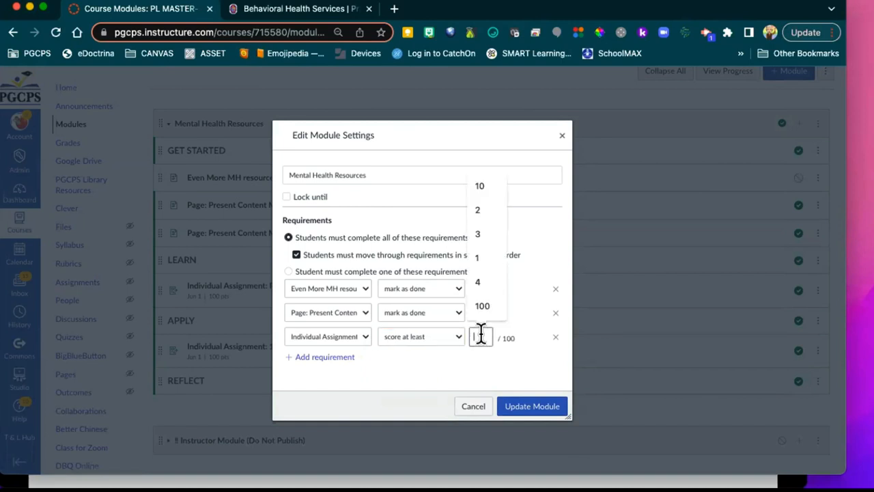
type("80")
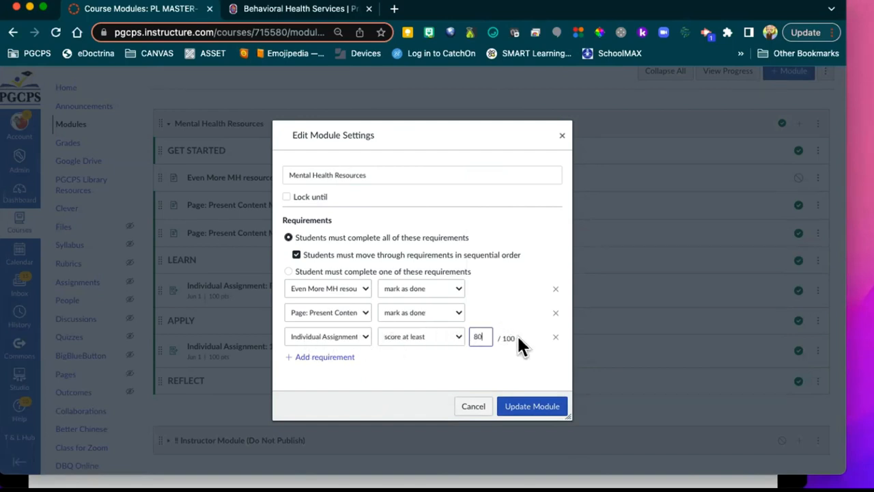
Step: Add a fourth requirement to submit the Reduce Anxiety assignment and update the module
left_click(326, 358)
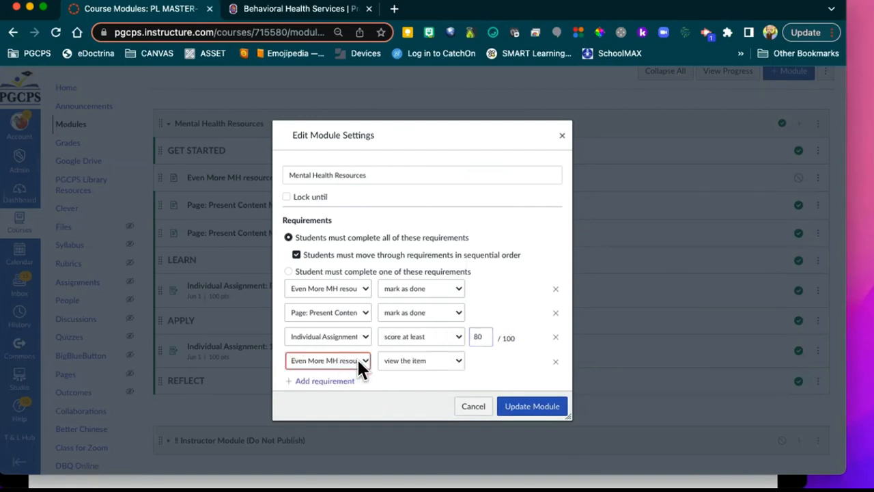
left_click(358, 362)
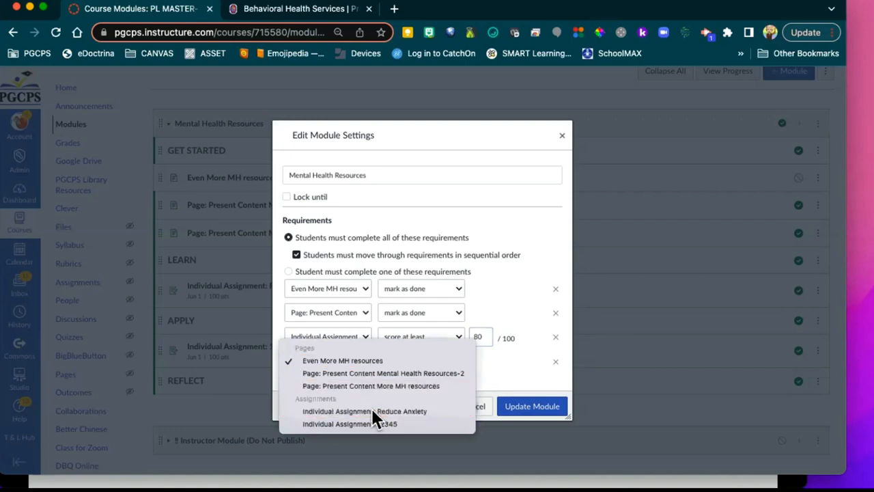
left_click(372, 410)
left_click(357, 329)
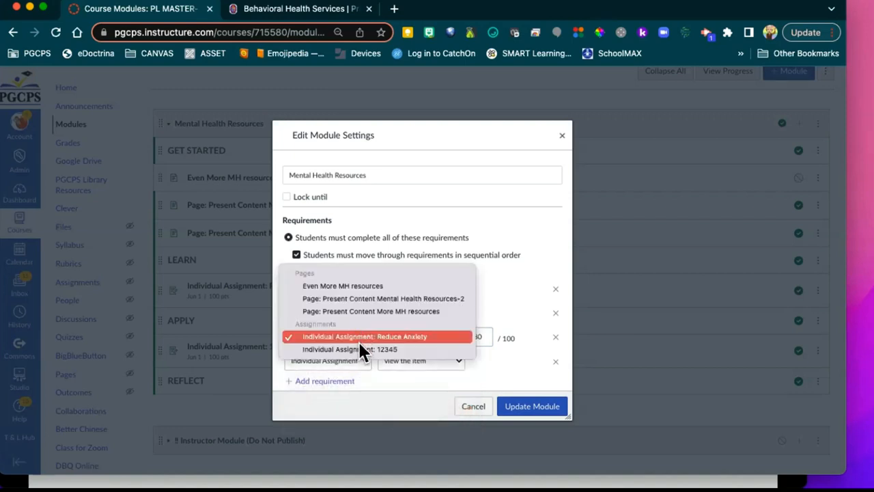
left_click(361, 369)
left_click(361, 360)
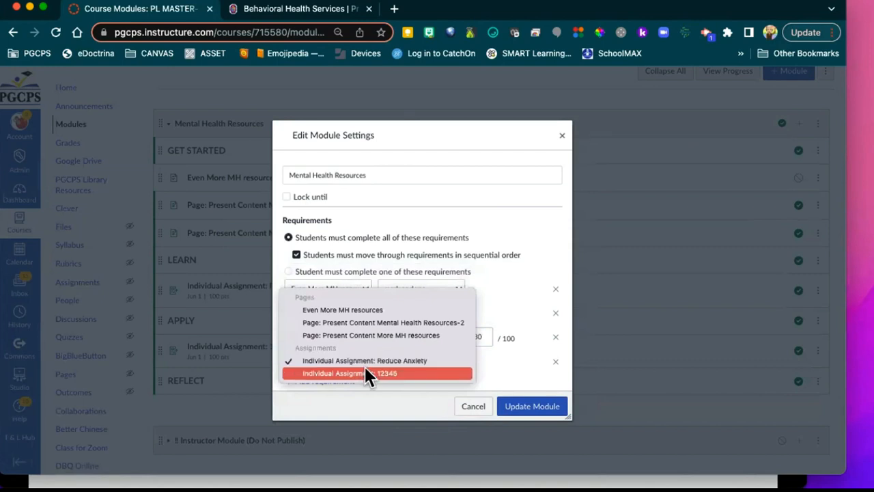
left_click(365, 373)
left_click(454, 362)
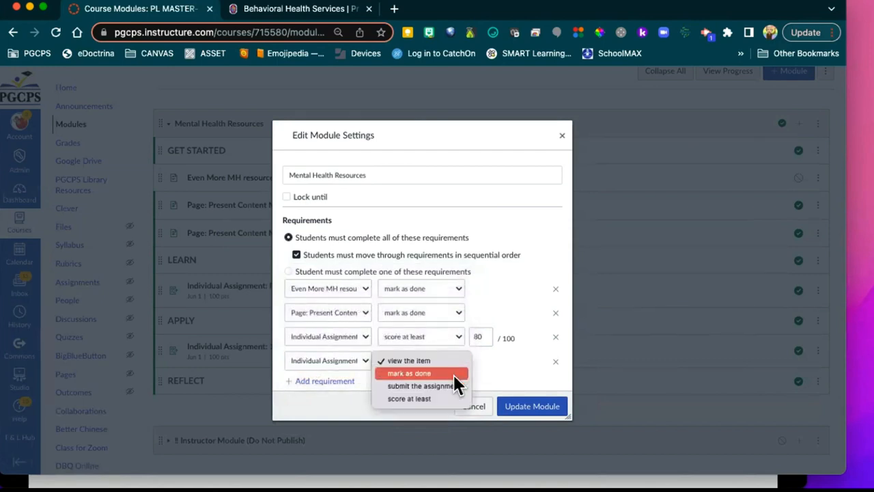
left_click(452, 385)
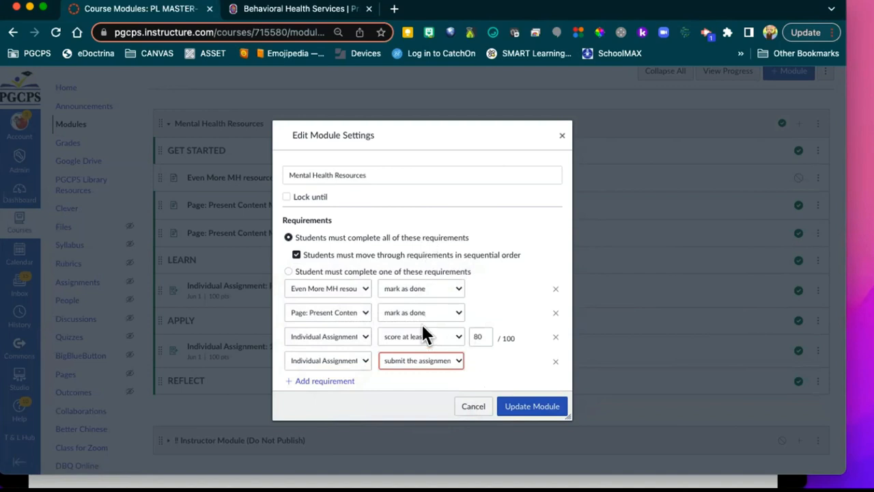
scroll(503, 308, "down", 2)
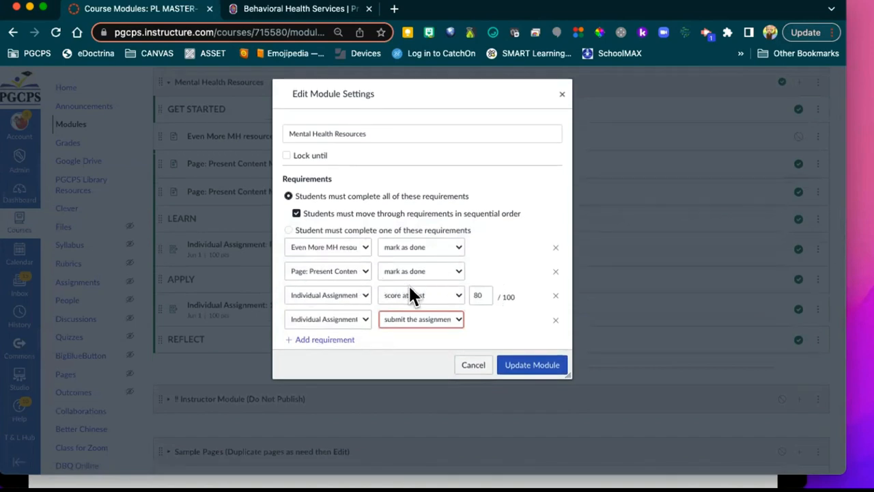
left_click(530, 366)
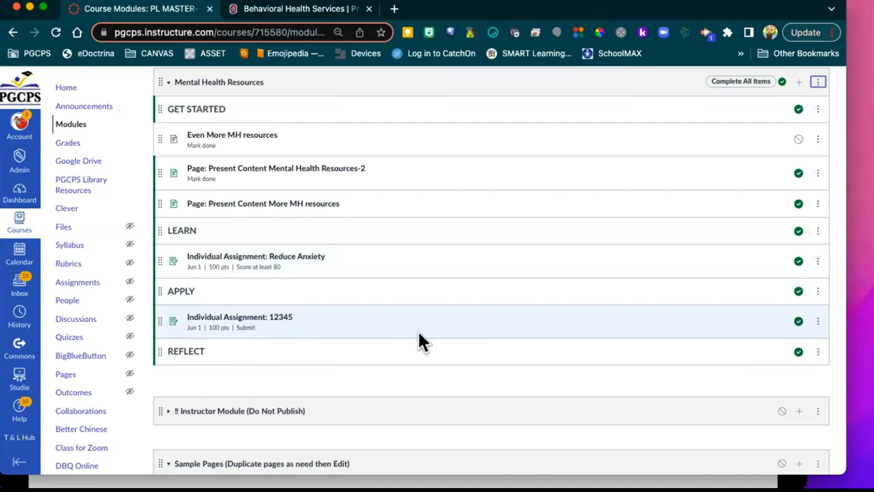
scroll(451, 332, "down", 1)
scroll(452, 341, "down", 2)
scroll(444, 341, "up", 5)
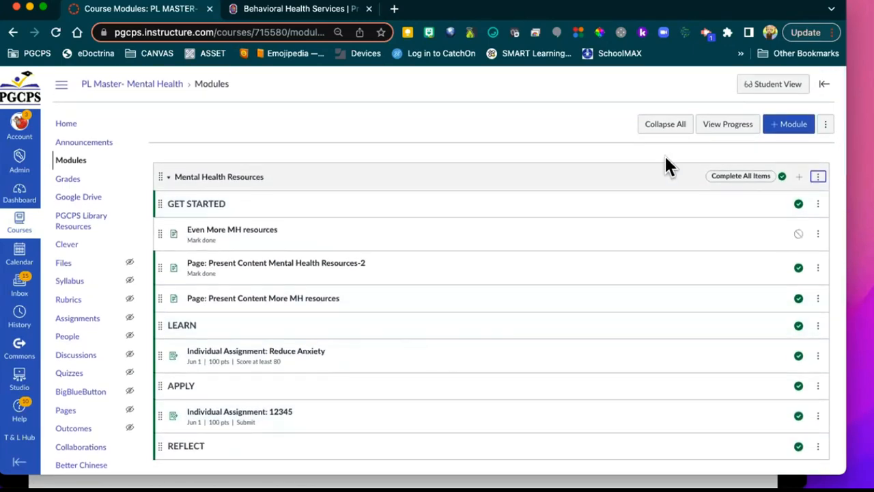
Step: Enter Student View, open the Mental Health Resources-2 page, move to the next item, and return to Modules
left_click(770, 84)
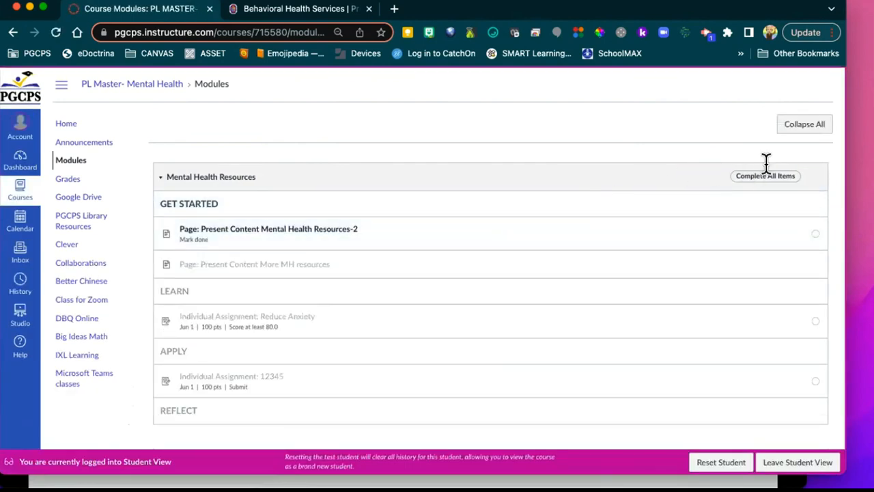
scroll(690, 191, "down", 2)
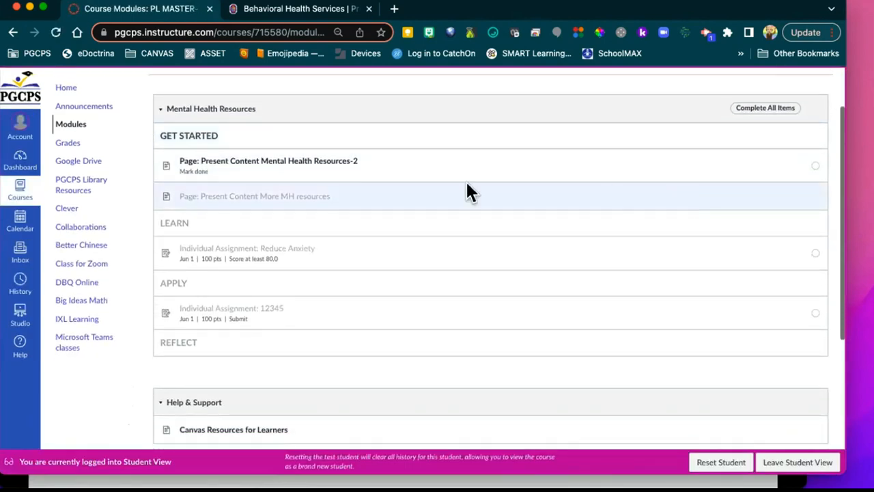
left_click(290, 166)
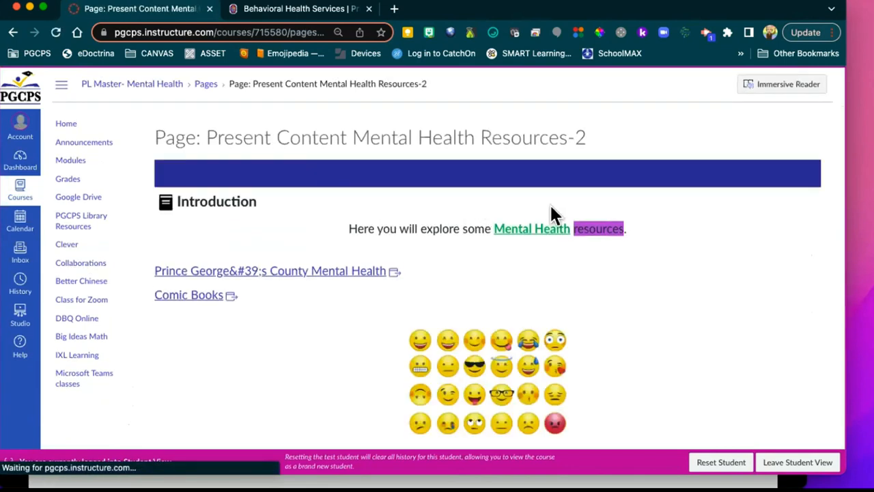
scroll(670, 272, "down", 7)
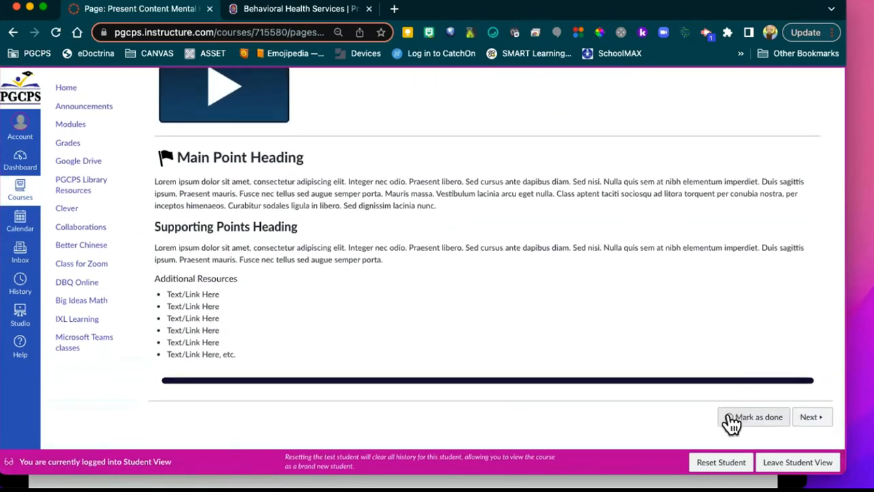
left_click(809, 418)
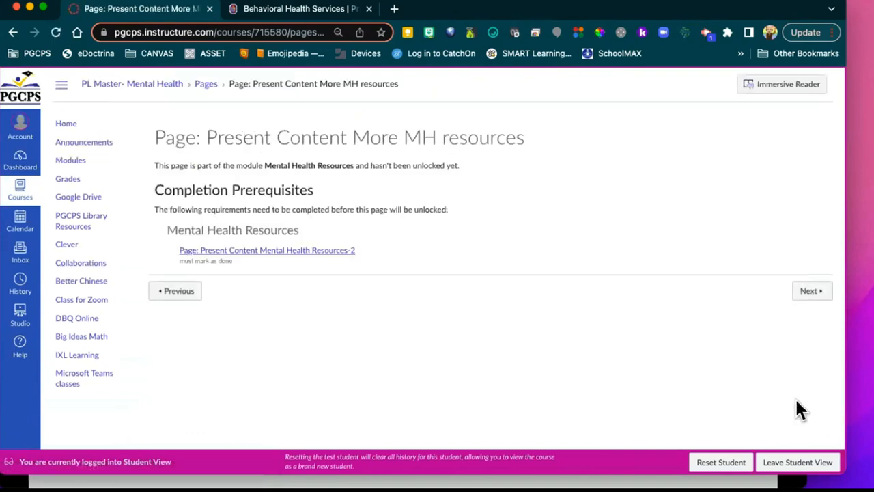
left_click(72, 163)
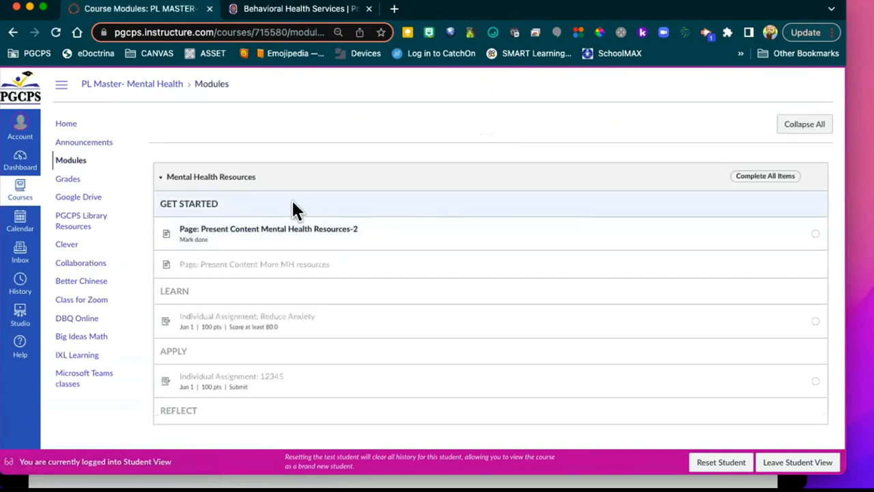
Step: Reopen Mental Health Resources-2, mark it as done, and go back to Modules
left_click(289, 231)
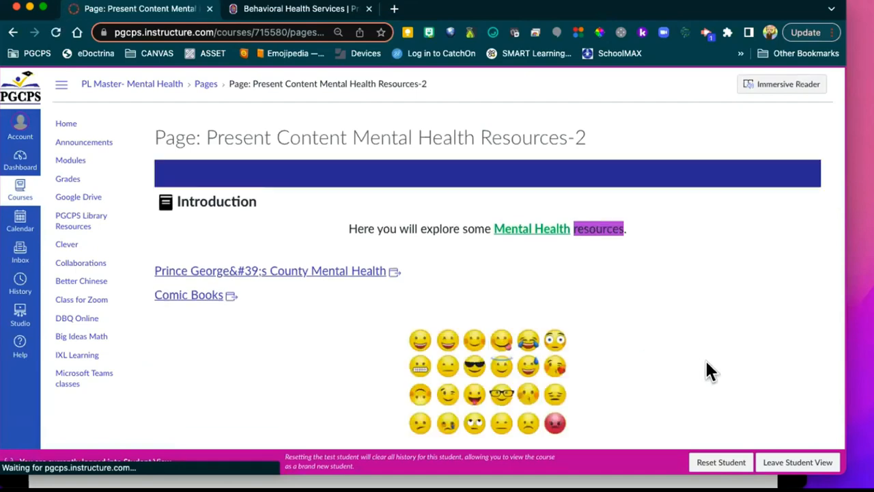
scroll(706, 369, "down", 5)
scroll(733, 388, "down", 2)
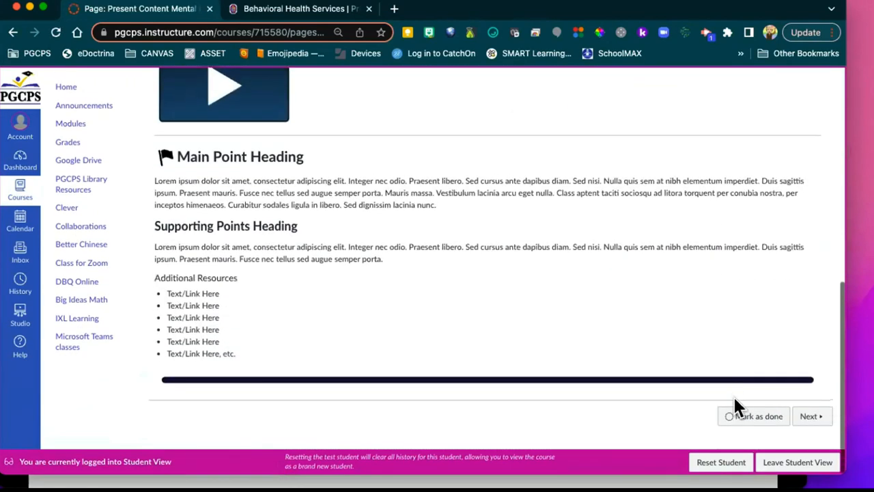
left_click(727, 415)
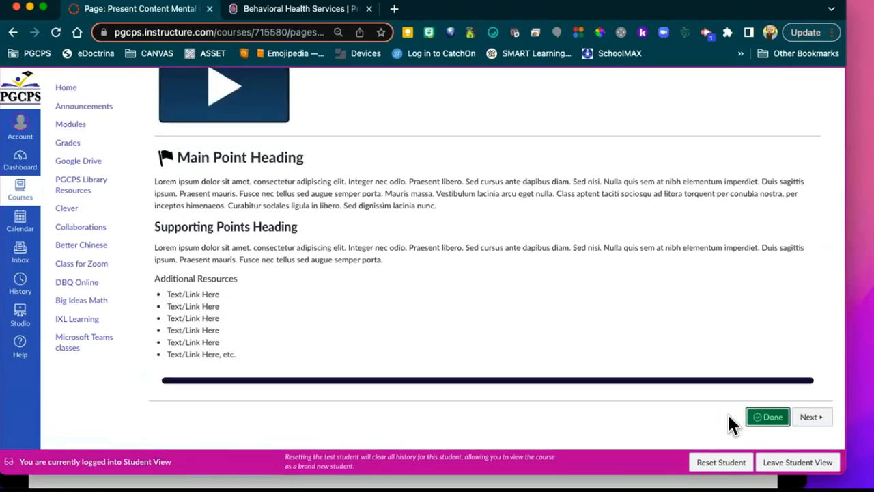
left_click(75, 125)
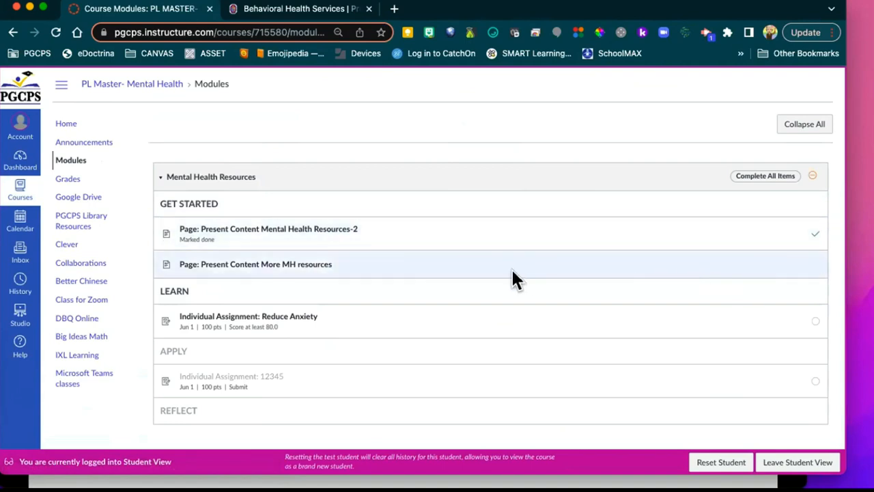
Step: Submit a placeholder text entry for Individual Assignment: Reduce Anxiety, then return to Modules
left_click(250, 316)
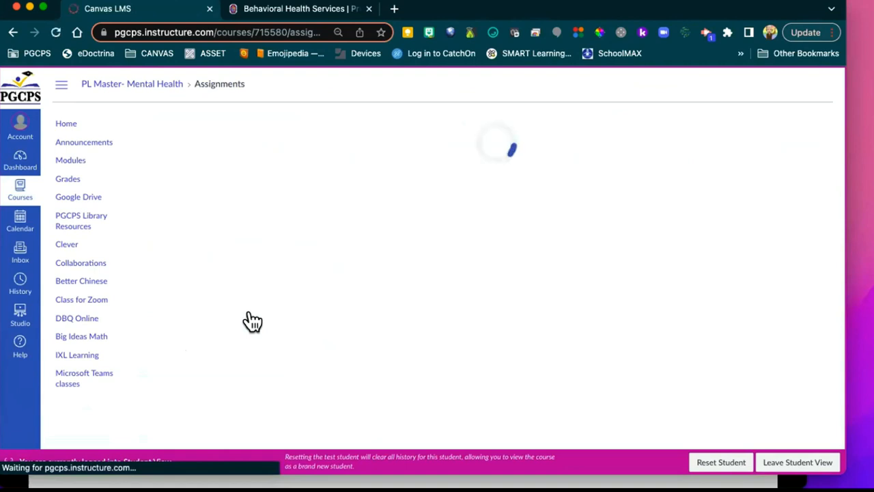
scroll(566, 317, "down", 2)
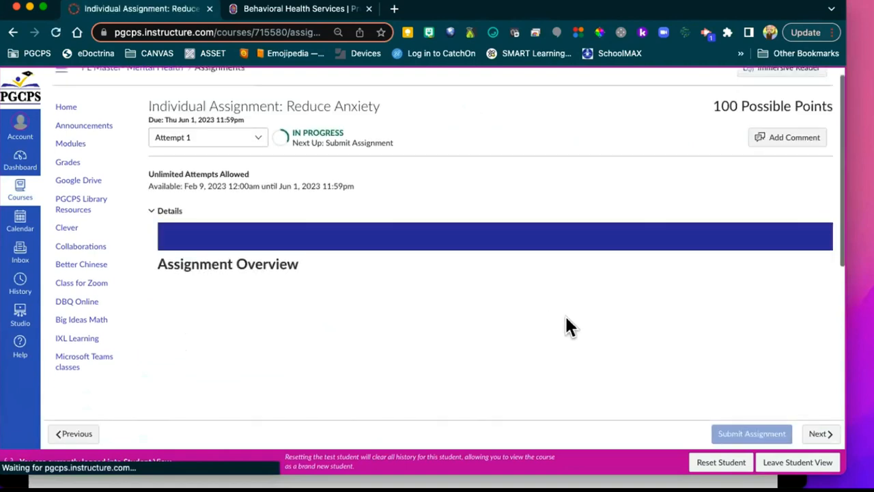
scroll(565, 314, "down", 5)
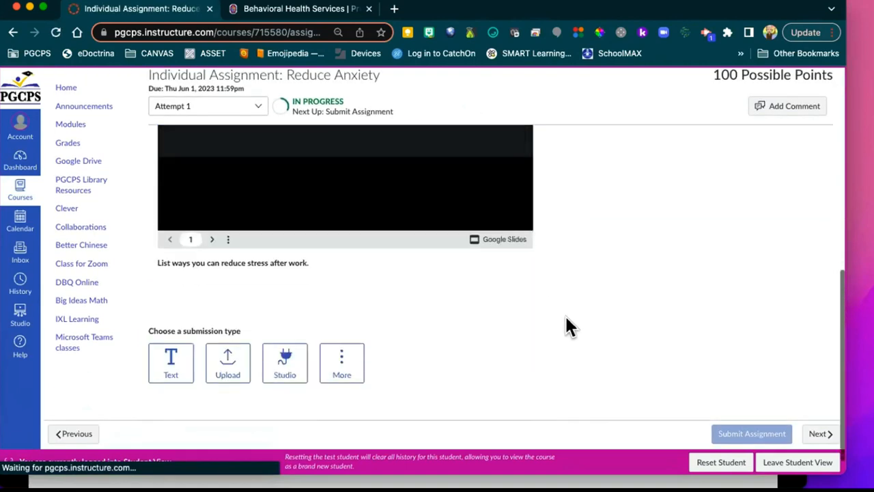
scroll(566, 326, "down", 3)
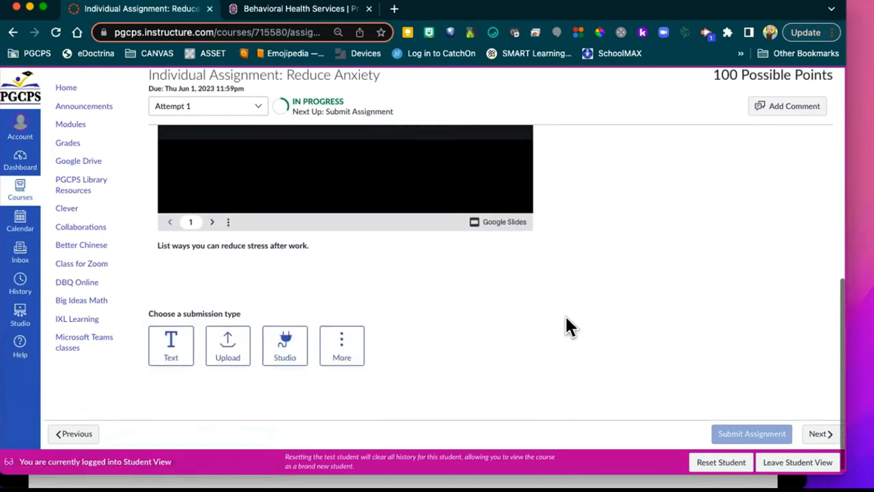
left_click(164, 345)
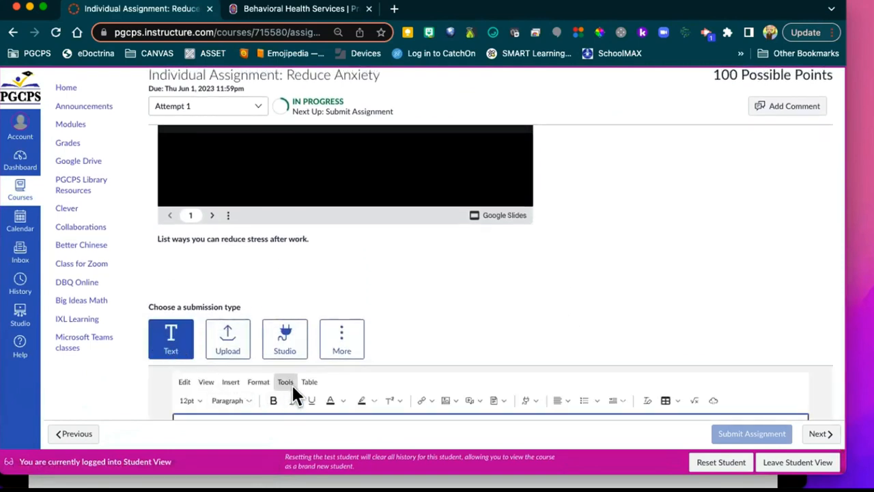
scroll(294, 393, "down", 4)
type("9y493yroqi3u")
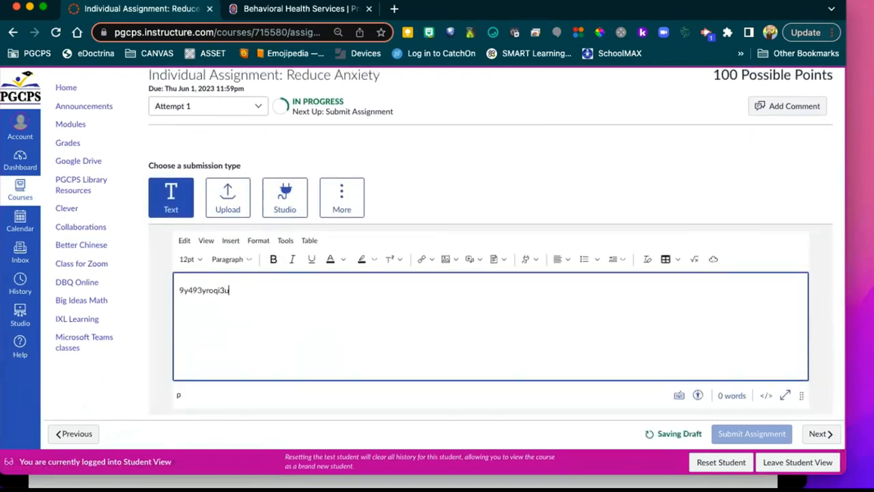
type("rhgfkasdjhfalksduysrt938q4659pqe8oyfhksa;leuhfpqwoieurtypqew4o8tfhwe")
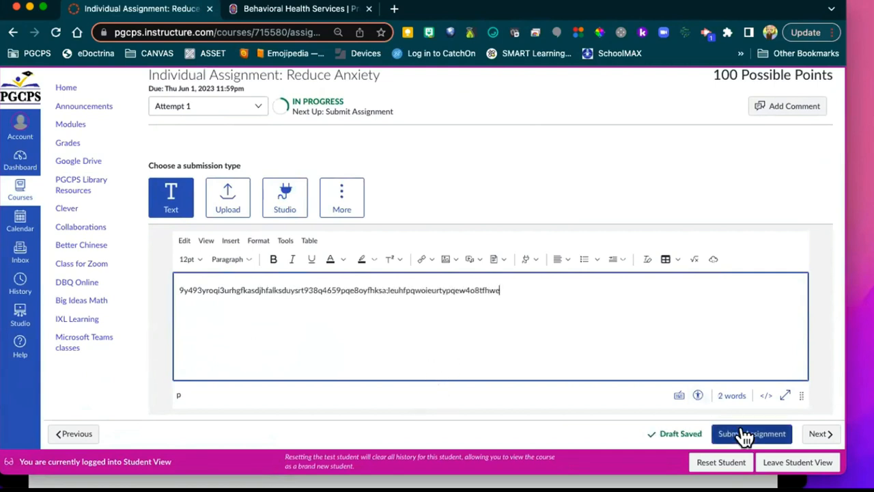
left_click(744, 434)
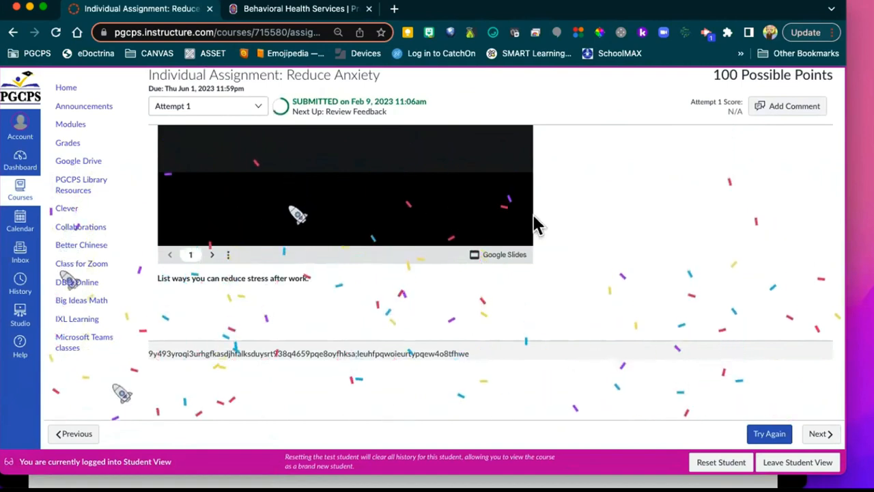
left_click(70, 125)
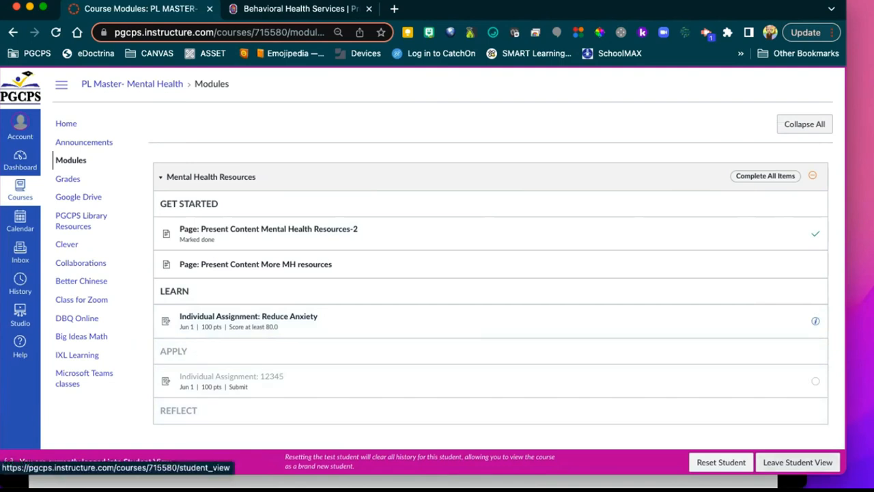
Step: Leave Student View, check View Progress showing no students found, and close it
left_click(798, 462)
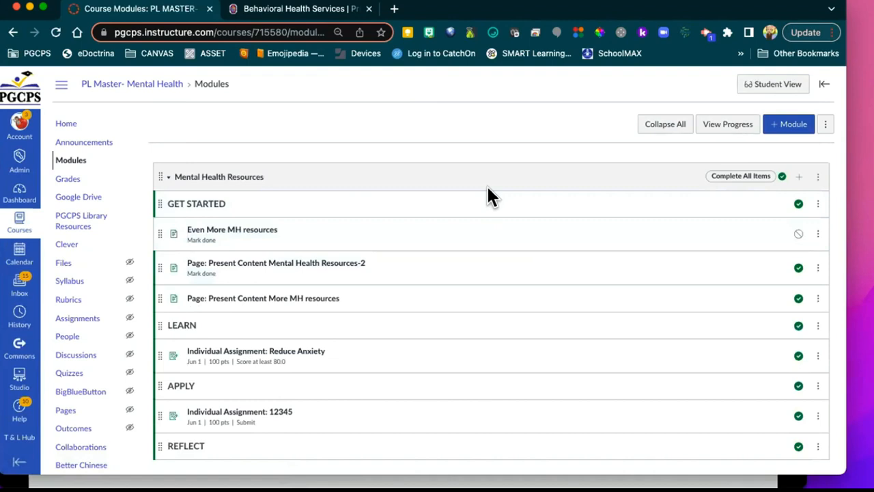
left_click(723, 129)
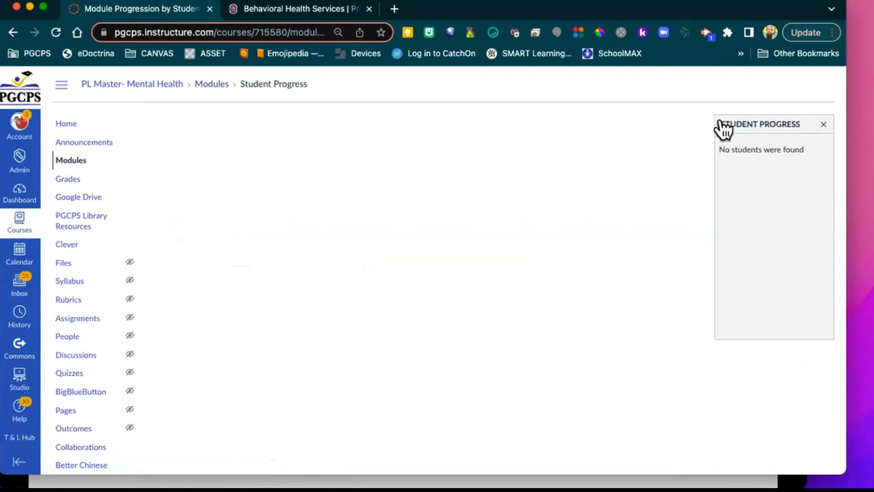
left_click(822, 126)
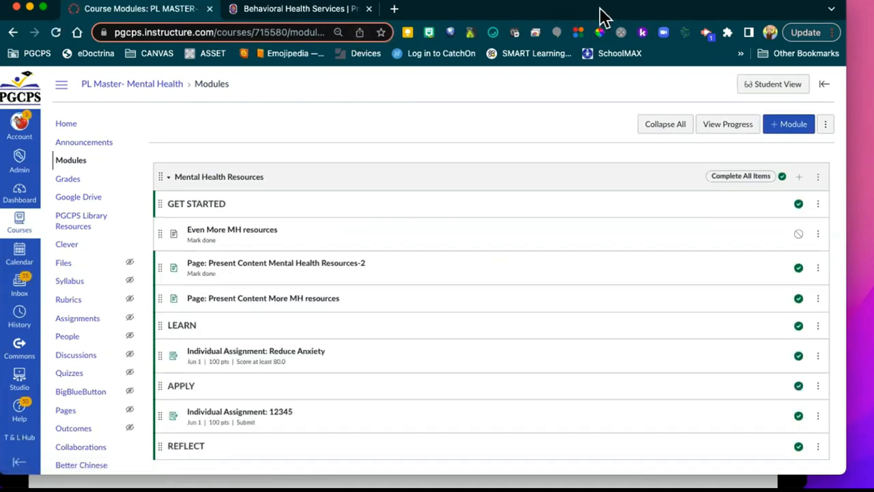
left_click_drag(600, 8, 652, 46)
Step: Advance the slides to Viewing Module Progress, glance at Canvas, then advance to the Questions slide
left_click(499, 4)
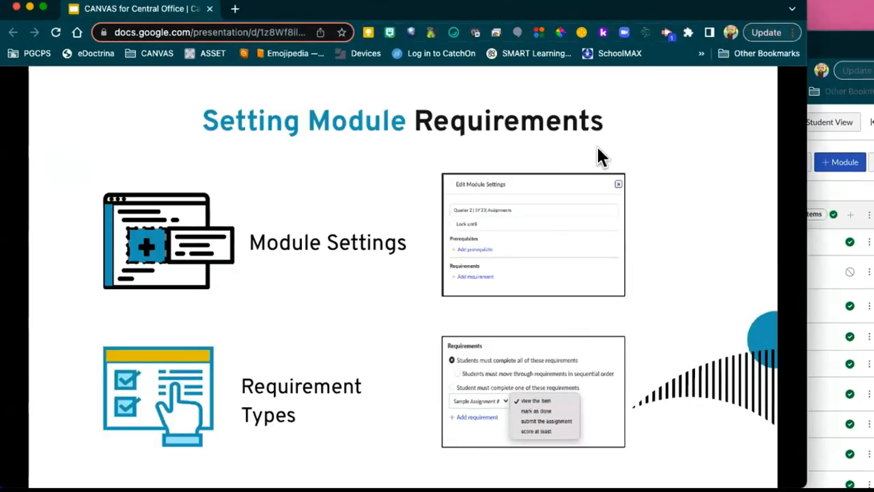
left_click(627, 141)
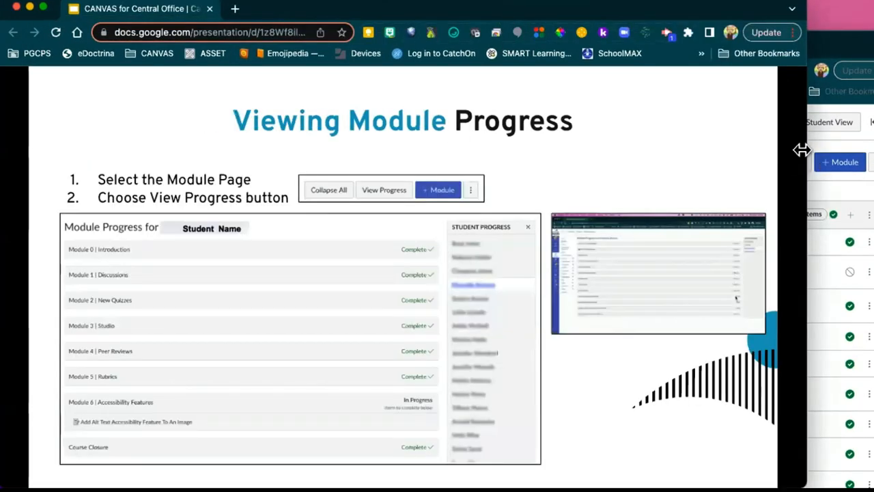
left_click_drag(805, 150, 873, 149)
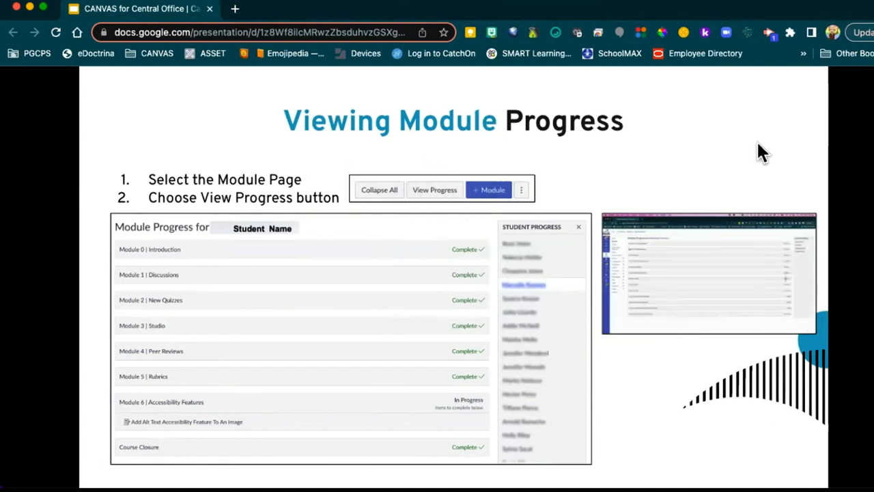
key("ctrl+Up")
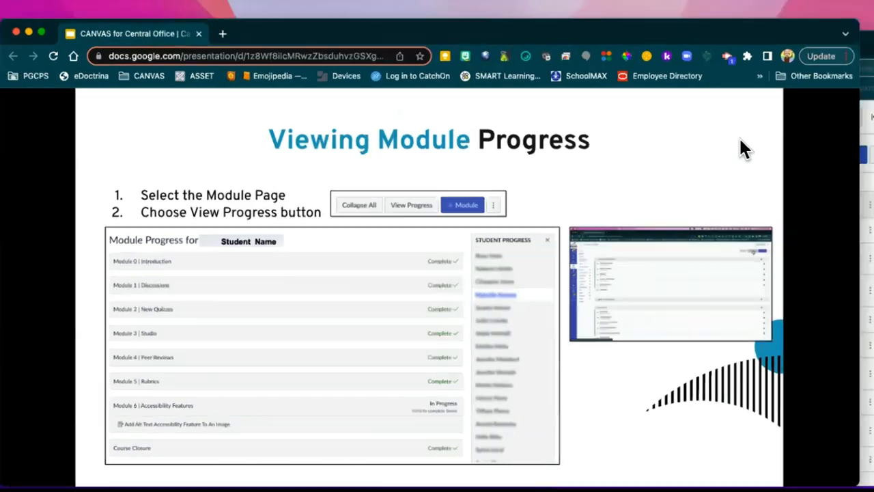
left_click(739, 160)
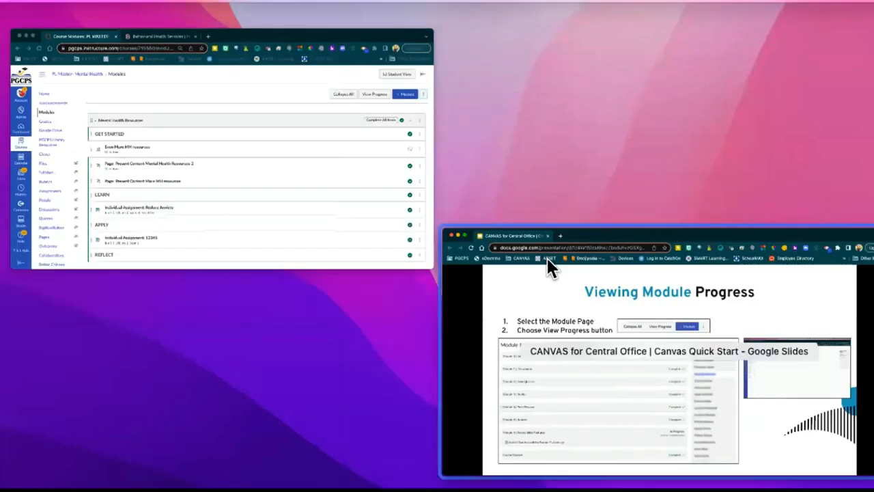
left_click(547, 239)
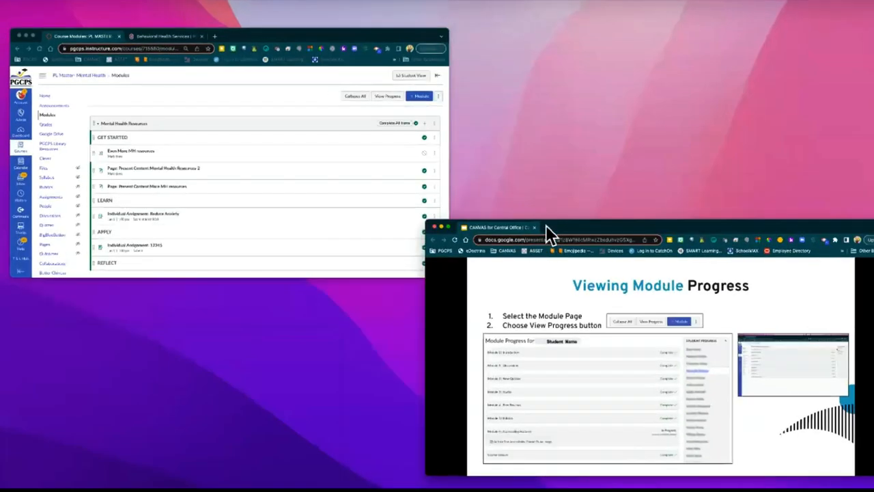
left_click(585, 128)
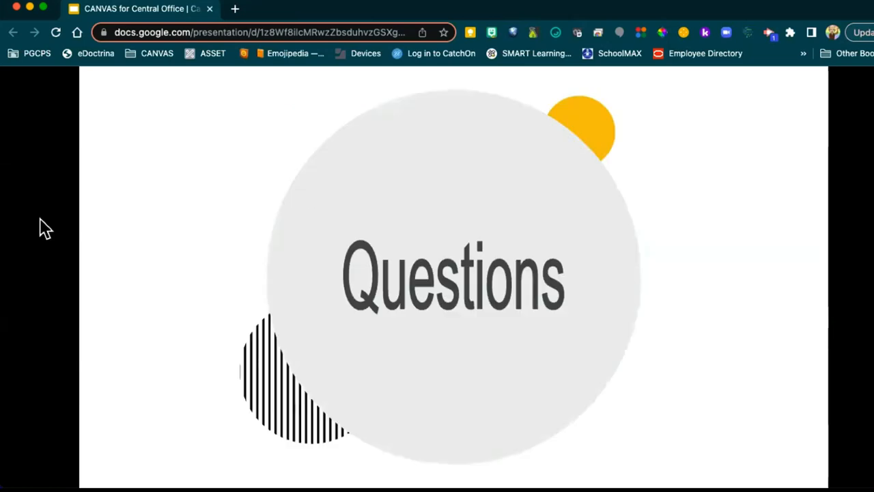
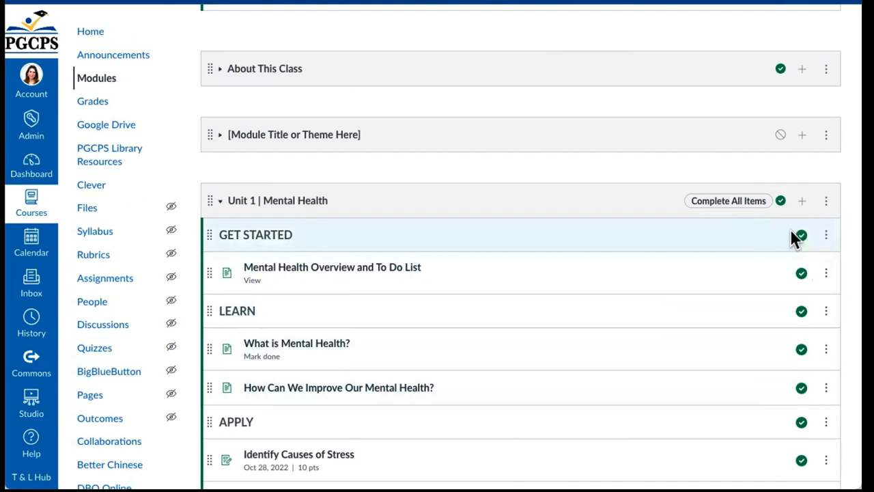
Step: Toggle the GET STARTED header's publish state off and back on, then go to the course Home page
left_click(803, 245)
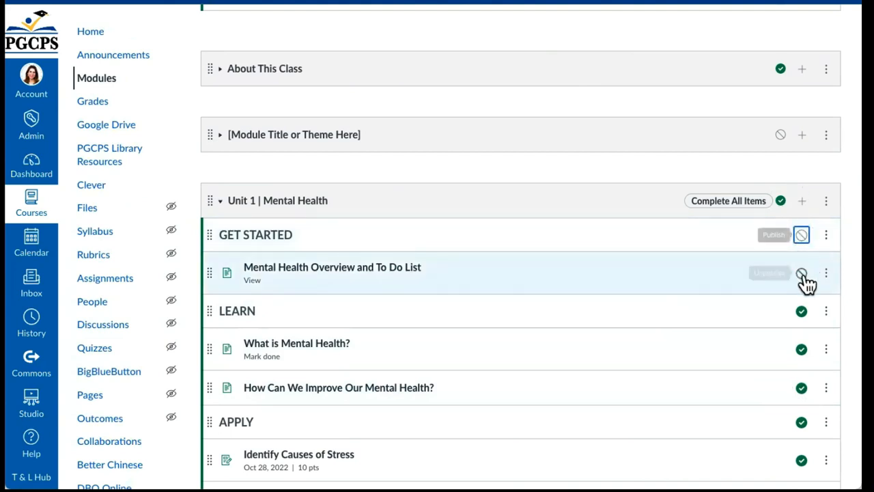
left_click(802, 238)
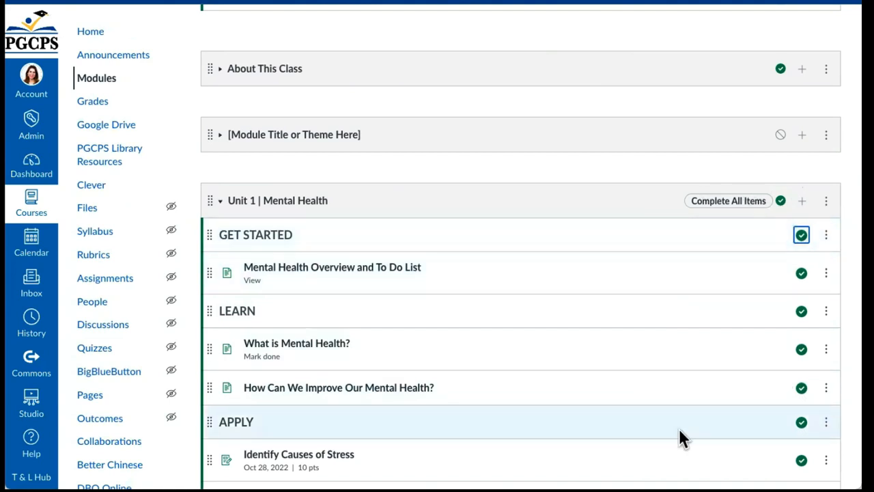
scroll(531, 276, "down", 2)
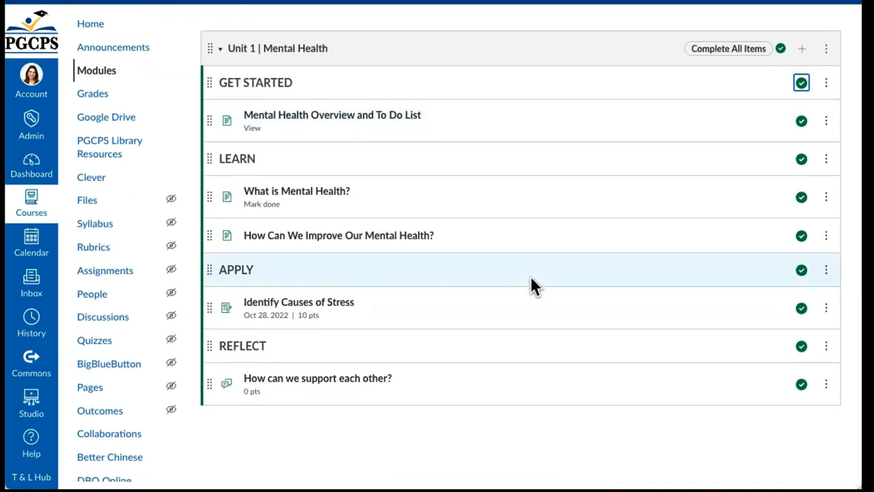
scroll(531, 276, "up", 1)
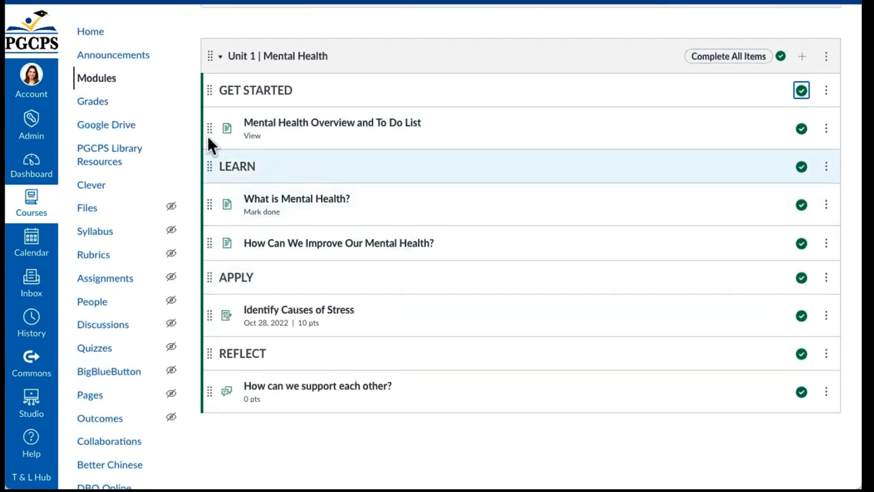
left_click(88, 34)
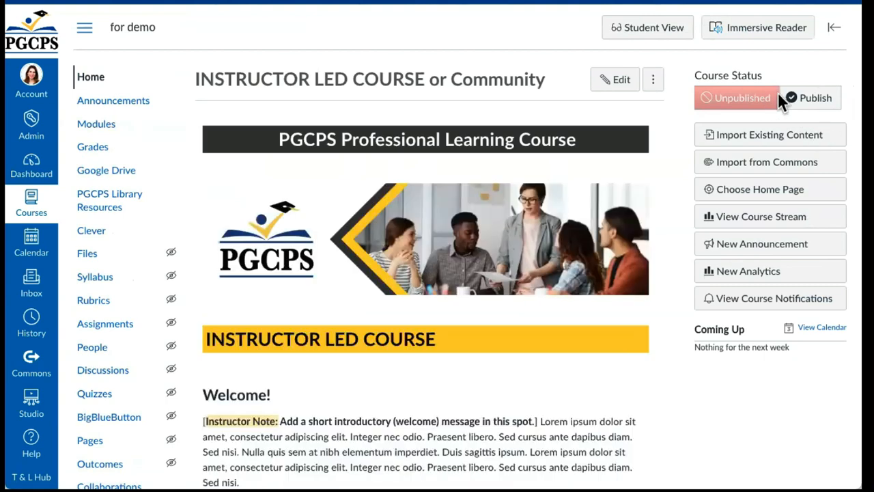
Step: Publish the INSTRUCTOR LED COURSE or Community course and reopen it from its Dashboard card
left_click(816, 99)
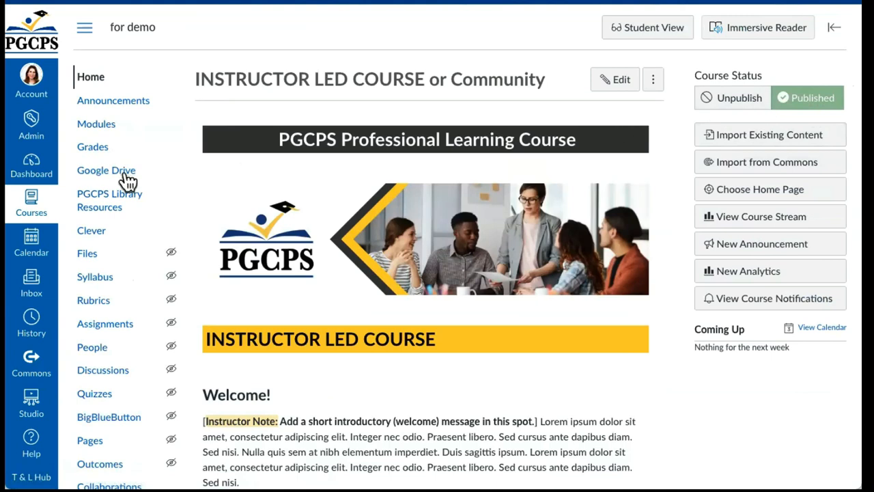
left_click(46, 174)
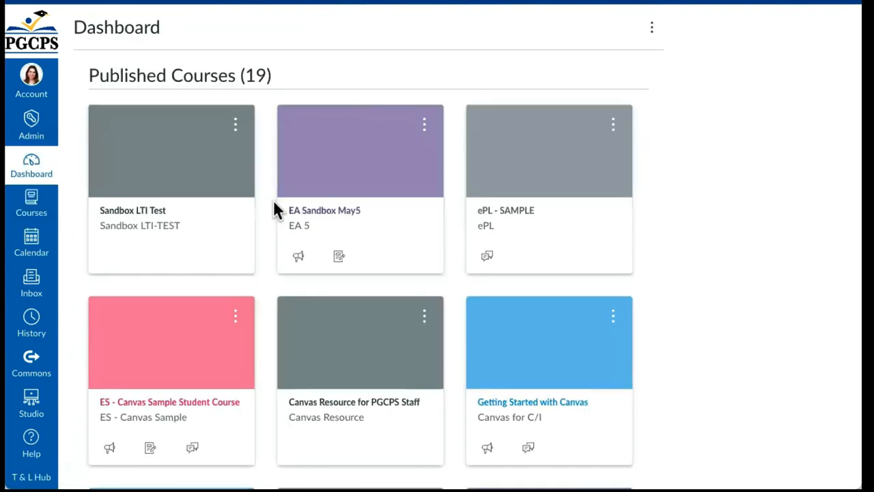
scroll(339, 271, "down", 4)
scroll(341, 280, "down", 15)
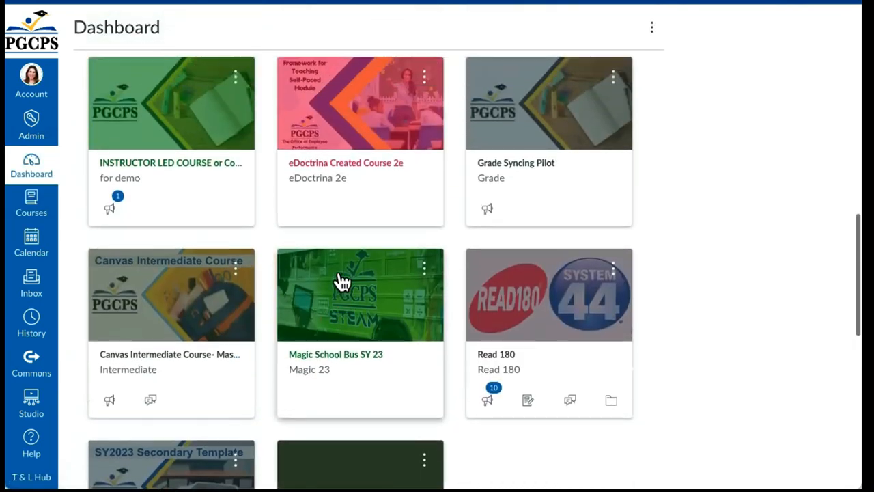
scroll(341, 280, "up", 1)
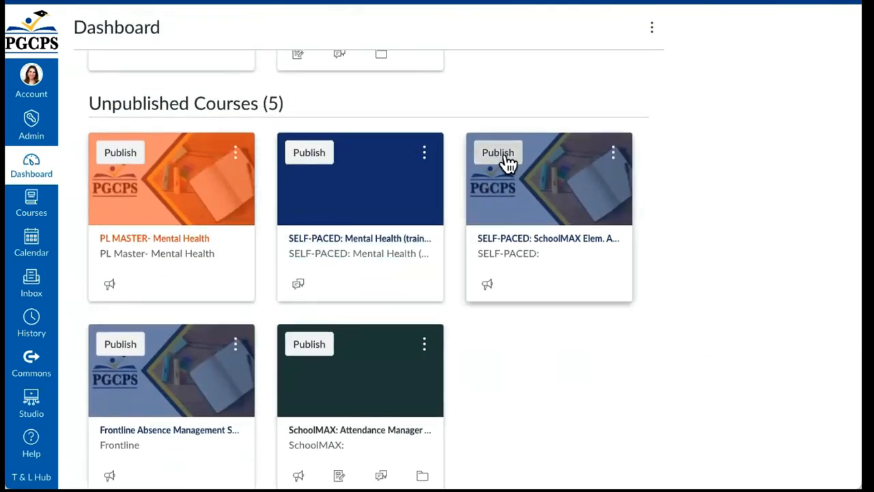
scroll(505, 161, "up", 2)
scroll(505, 162, "up", 7)
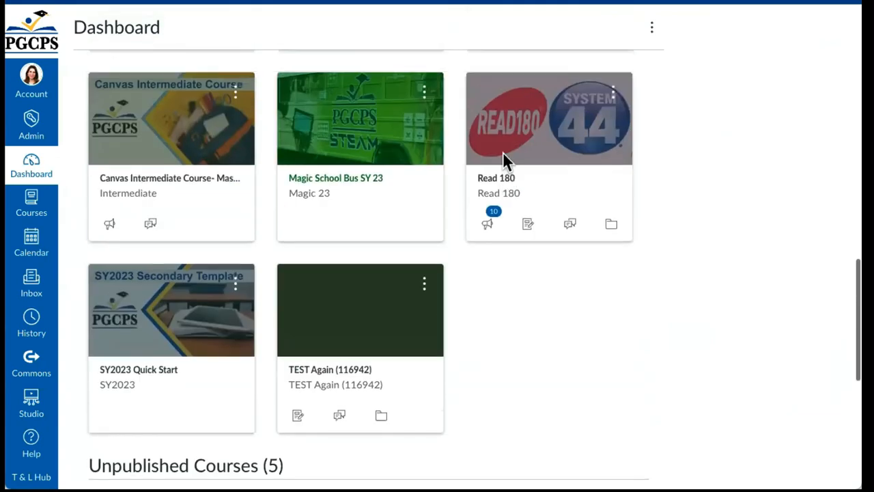
scroll(505, 163, "up", 2)
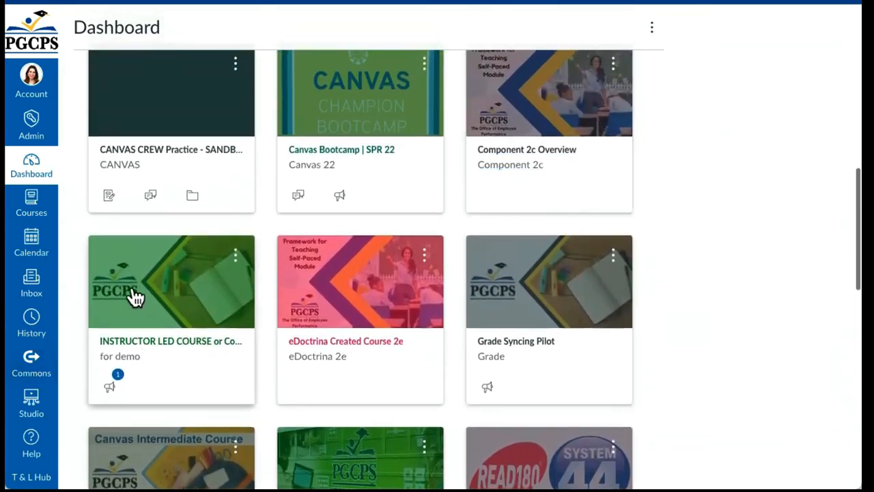
left_click(198, 345)
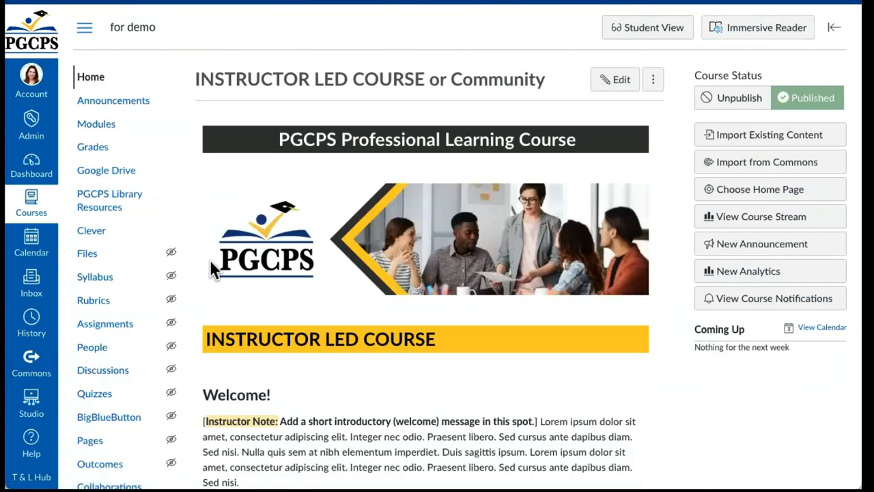
Step: Open the course's People roster from the course navigation
scroll(76, 335, "down", 3)
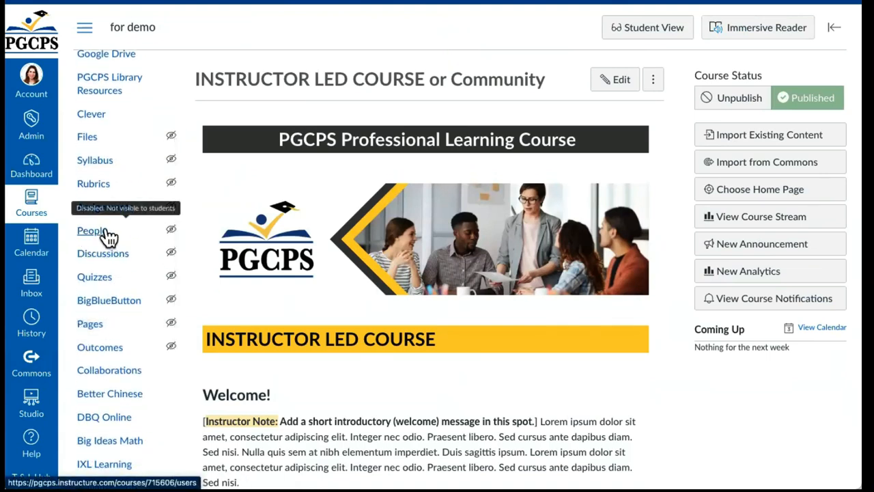
left_click(106, 232)
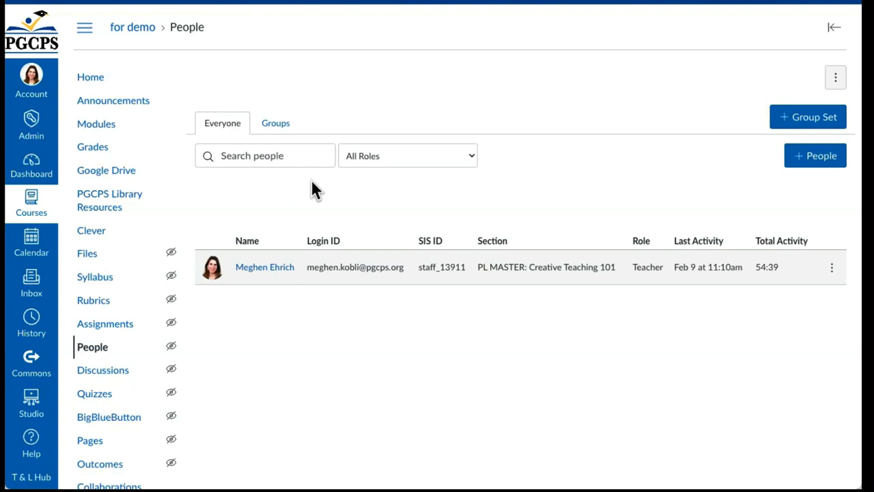
Step: In Add People, enter the new user's e-mail address with role Student and continue to confirmation
left_click(800, 164)
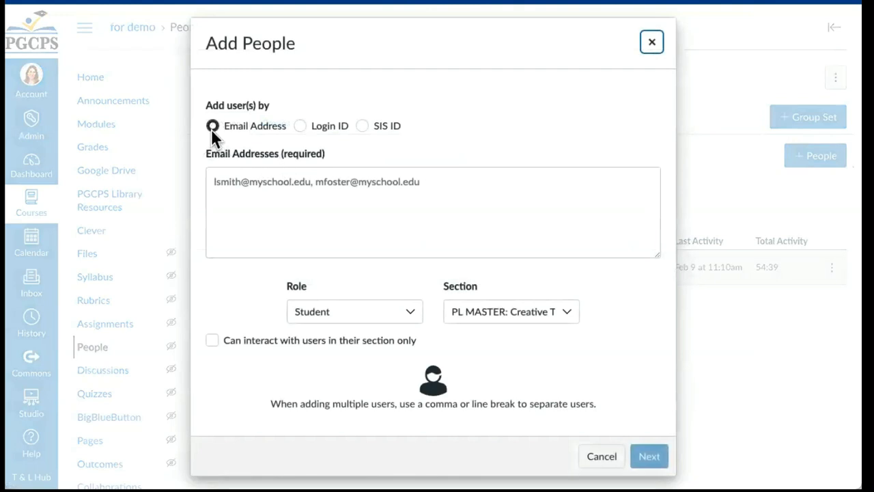
left_click(269, 188)
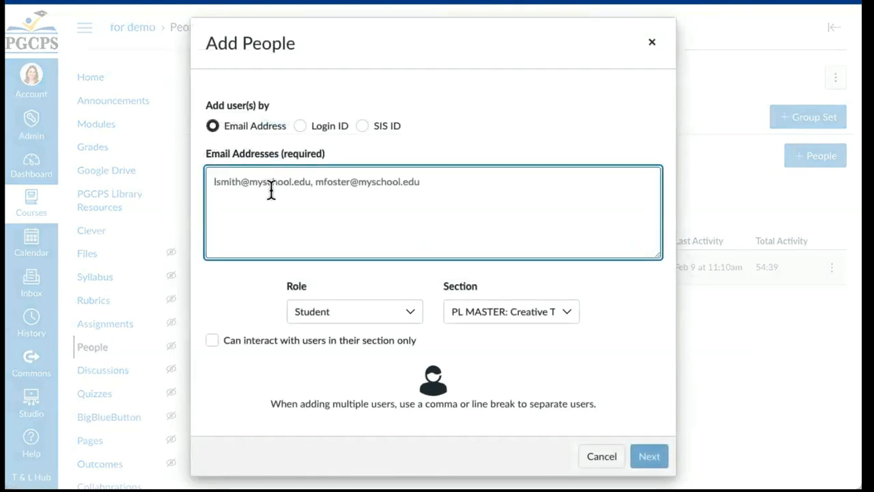
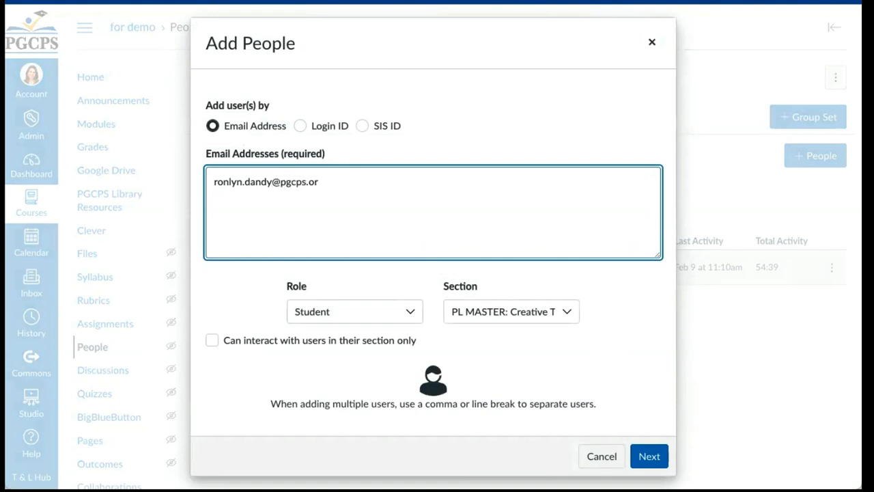
left_click(408, 312)
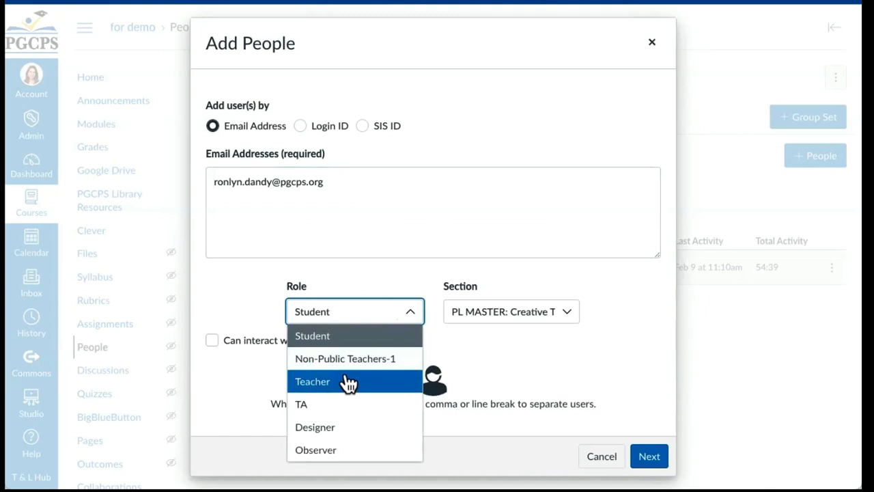
left_click(335, 336)
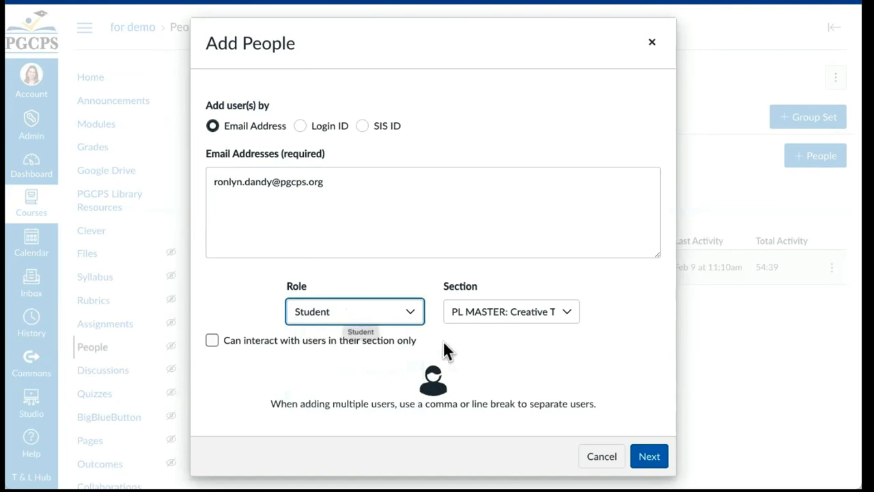
left_click(648, 456)
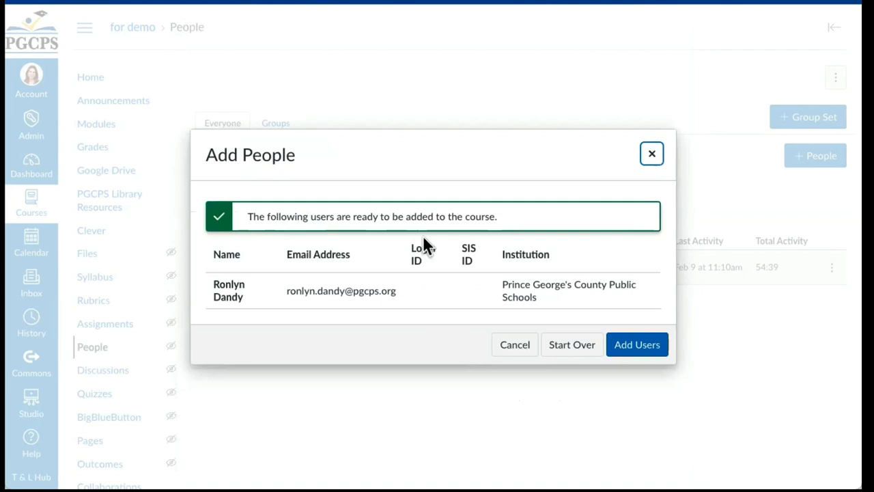
Step: Add the confirmed user so they appear as a pending Student in the People list
left_click(627, 345)
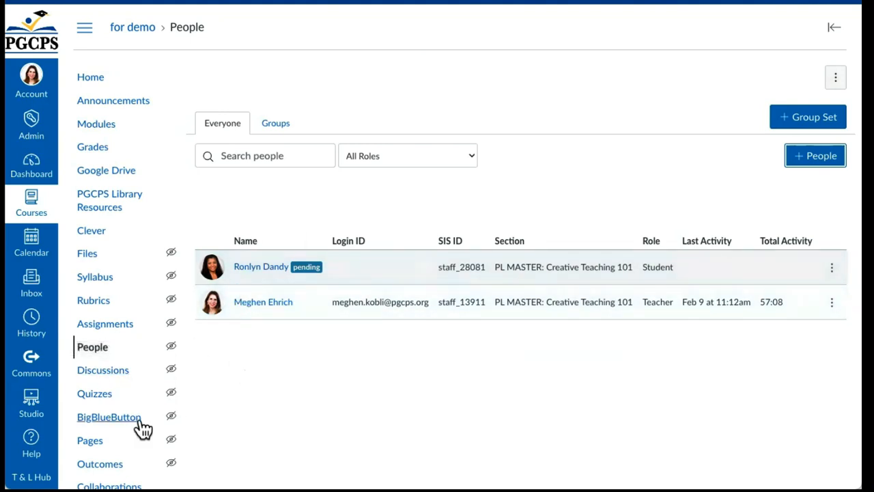
scroll(89, 419, "down", 3)
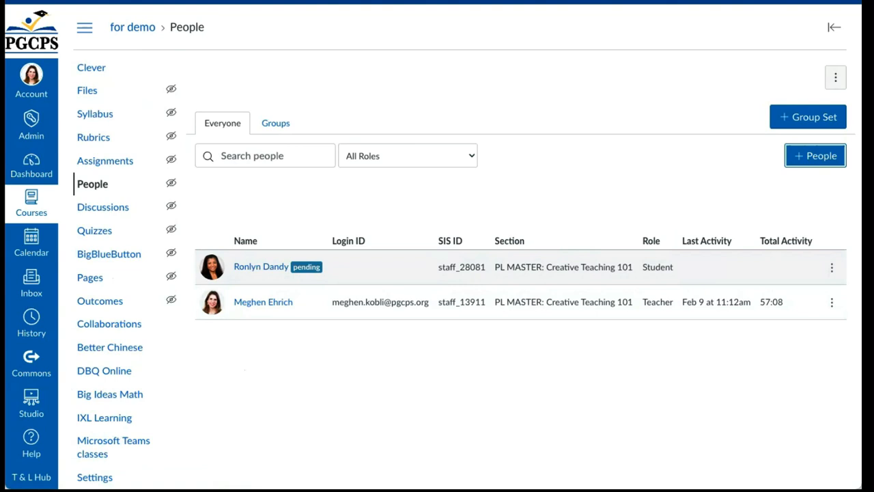
Step: In course Settings, enable 'Let students self-enroll by sharing with them a secret URL' under more options
left_click(95, 478)
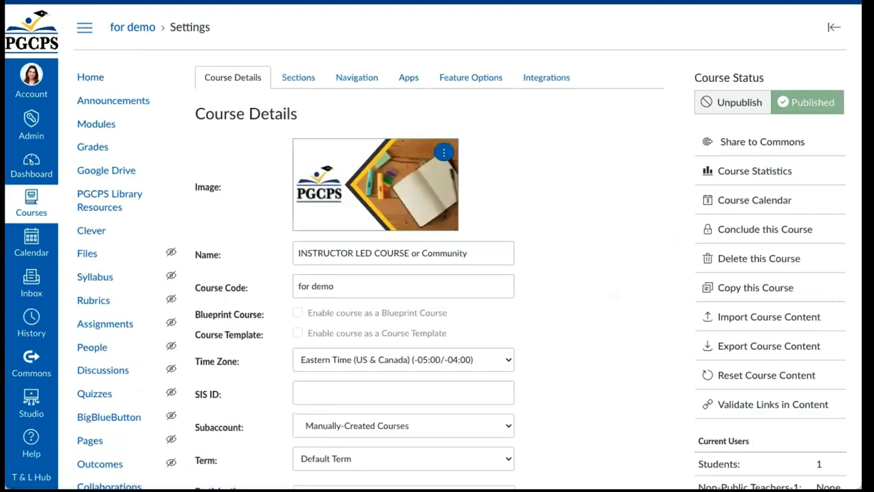
scroll(565, 328, "down", 4)
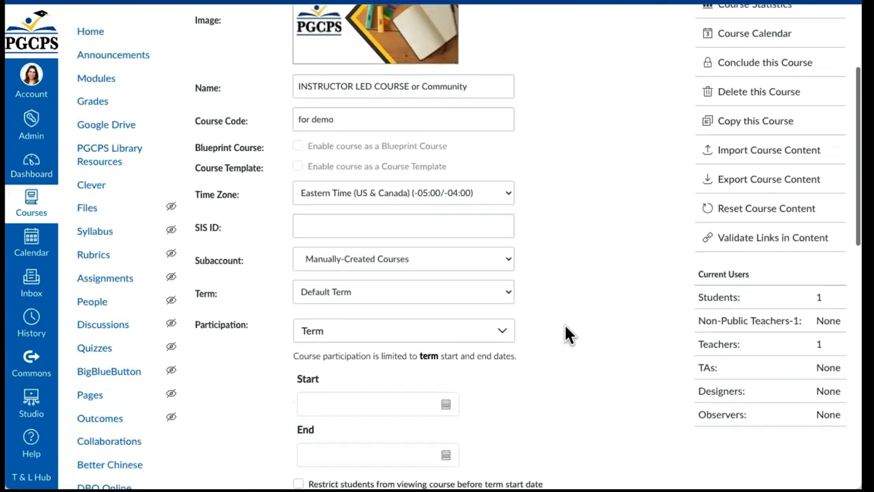
scroll(565, 325, "down", 8)
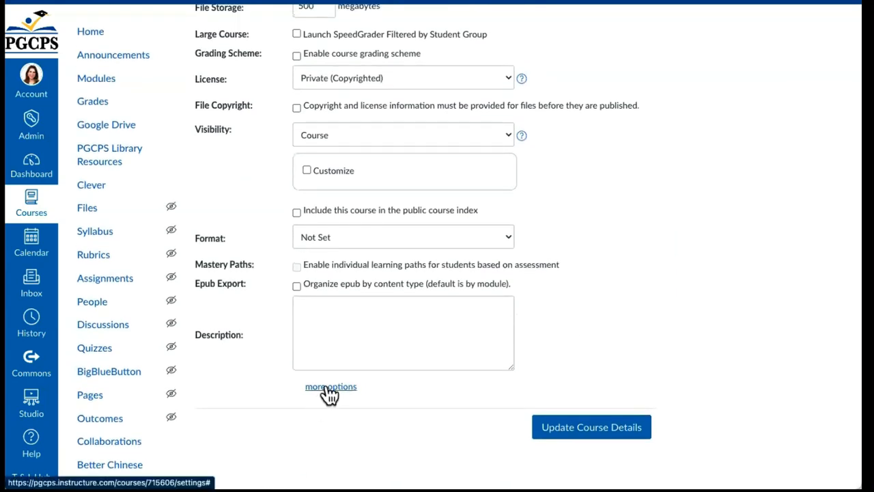
left_click(328, 388)
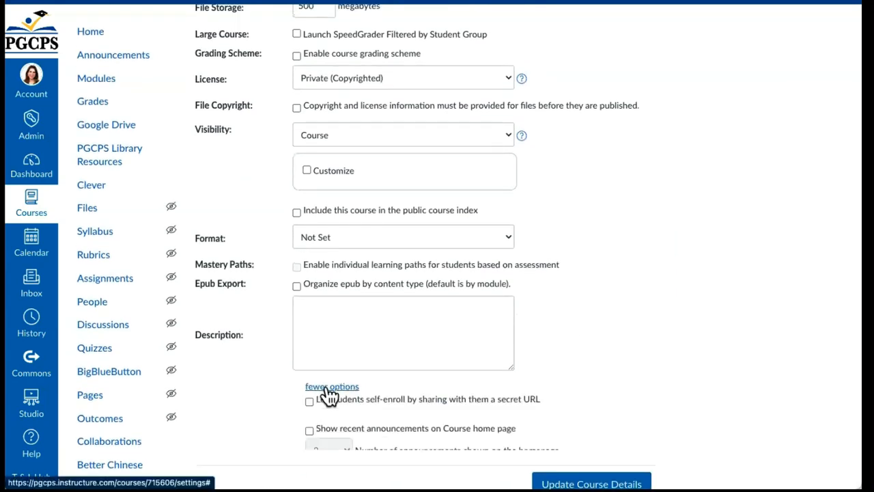
scroll(328, 382, "down", 2)
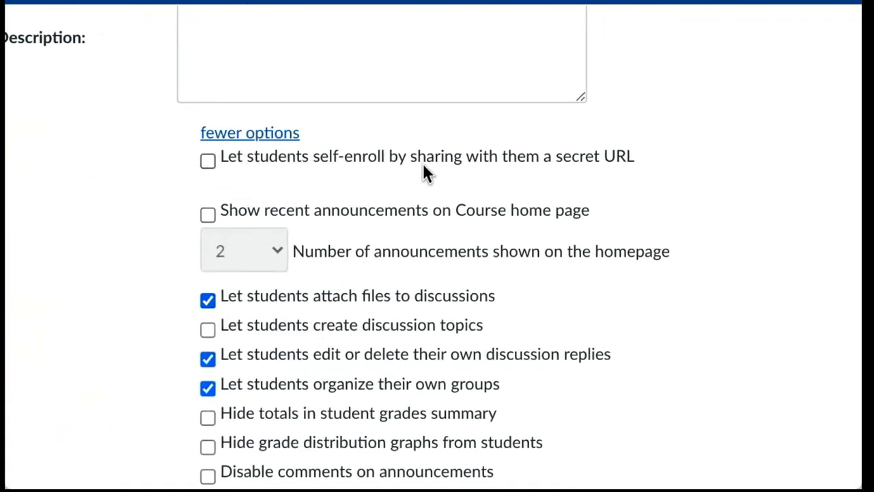
left_click(208, 162)
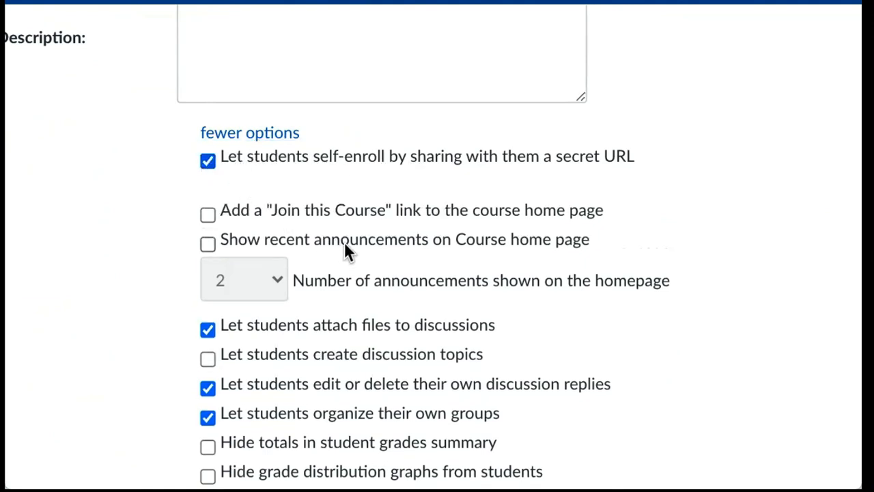
scroll(344, 245, "down", 4)
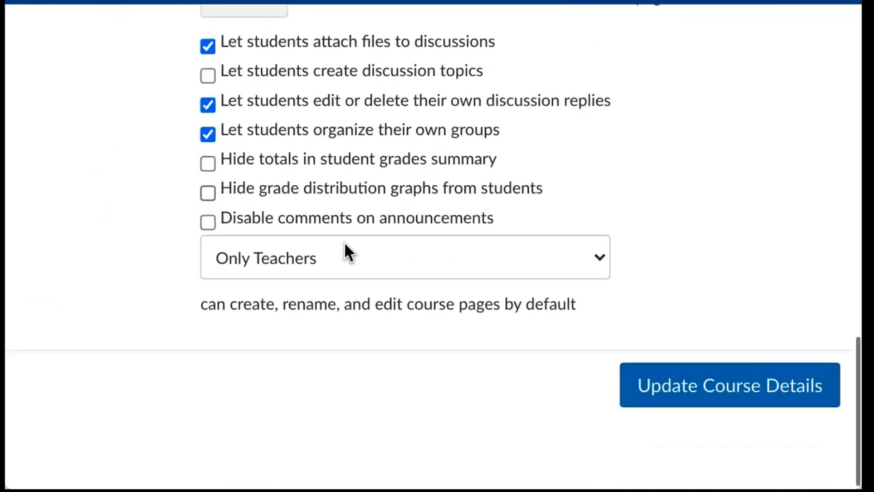
Step: Save the updated course details and locate the generated self-enroll URL
left_click(720, 398)
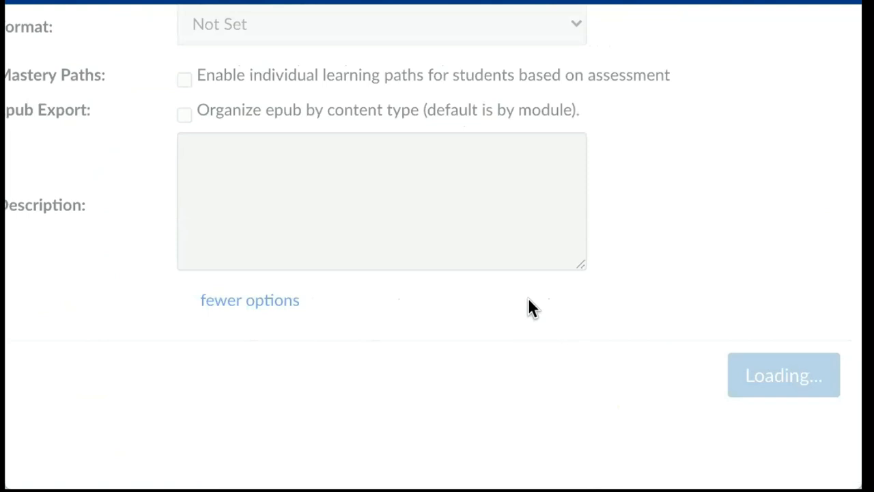
scroll(529, 301, "down", 4)
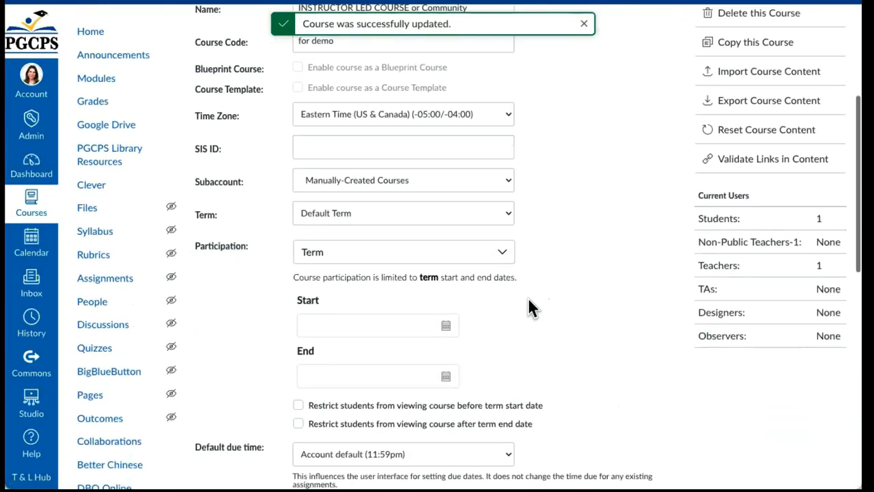
scroll(529, 301, "down", 10)
scroll(490, 273, "up", 4)
scroll(495, 287, "down", 4)
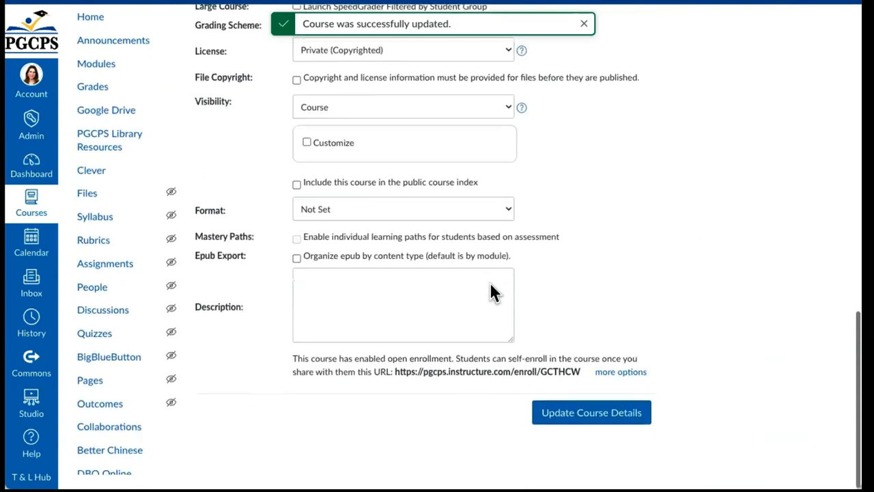
scroll(490, 286, "up", 7)
scroll(490, 287, "up", 2)
scroll(493, 290, "down", 5)
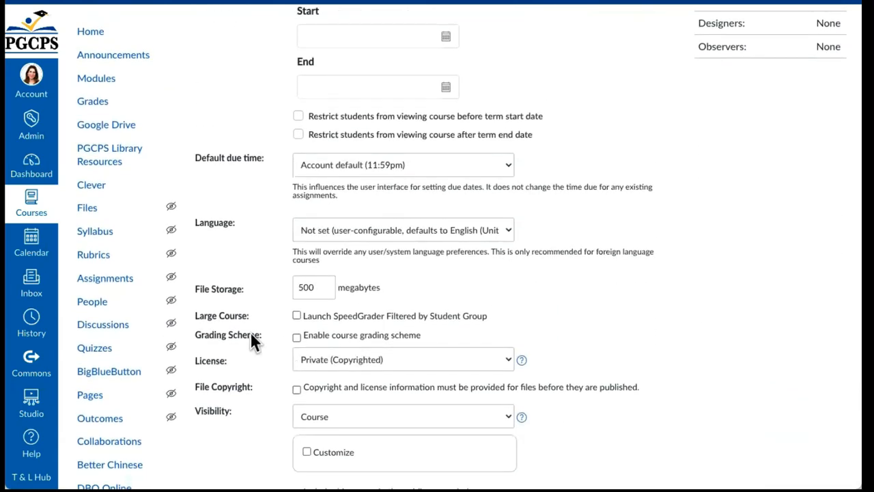
scroll(250, 334, "down", 3)
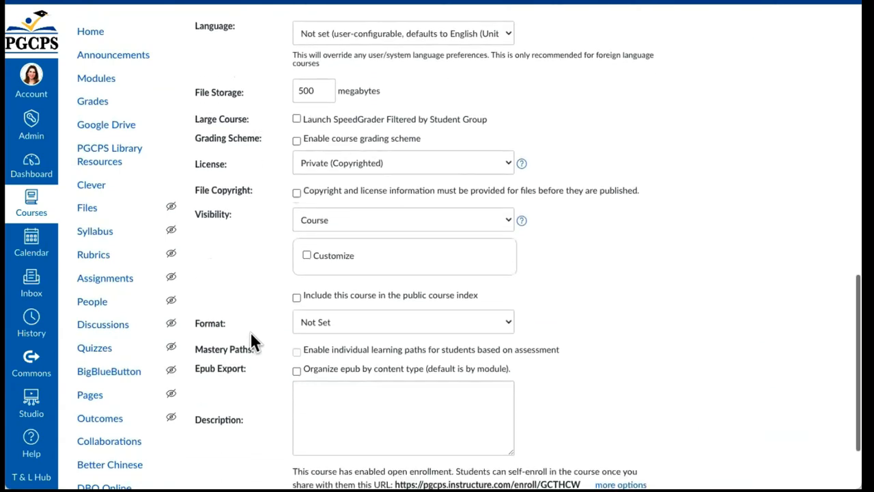
scroll(251, 338, "down", 2)
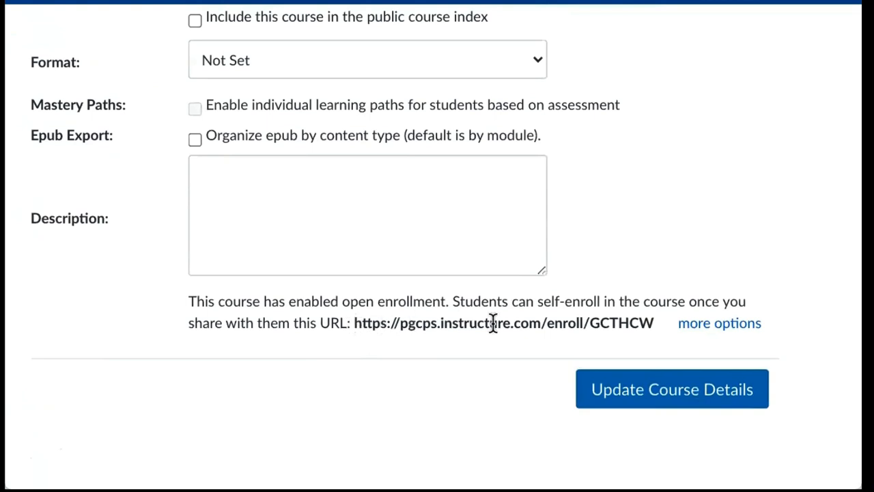
Step: Copy the self-enroll URL and paste it into a new browser tab
left_click_drag(657, 324, 352, 328)
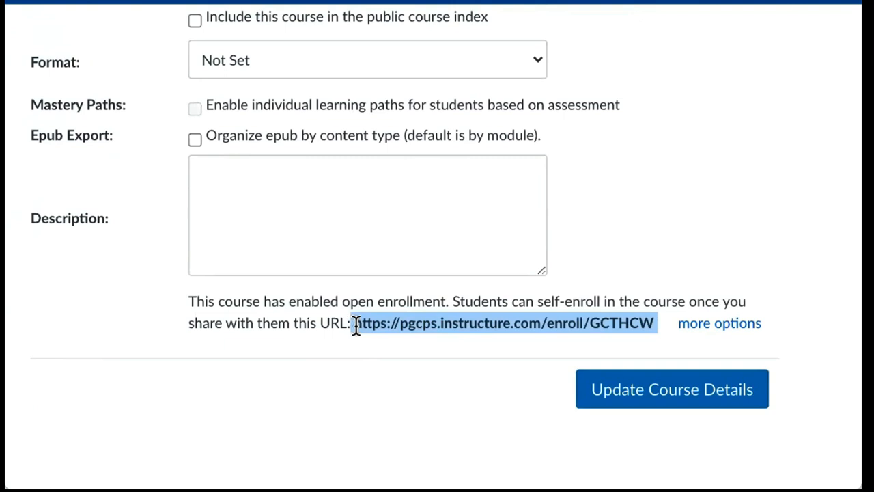
key("ctrl+c")
key("ctrl+t")
key("ctrl+v")
key("Escape")
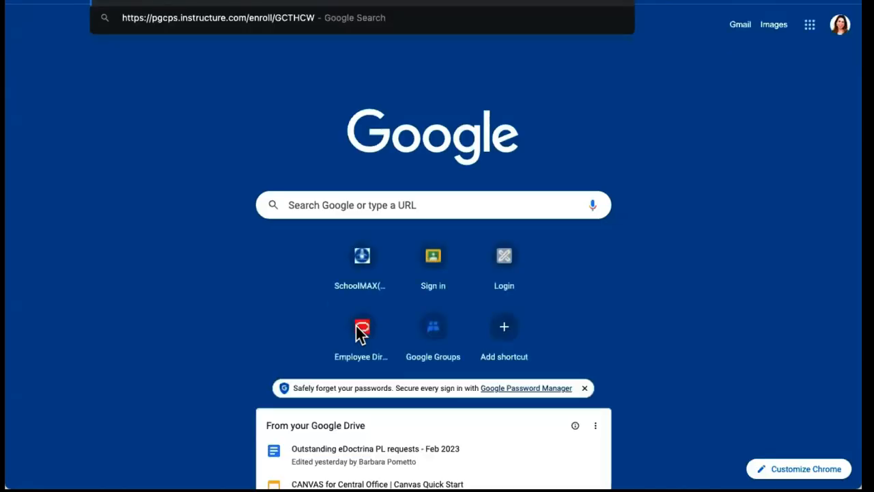
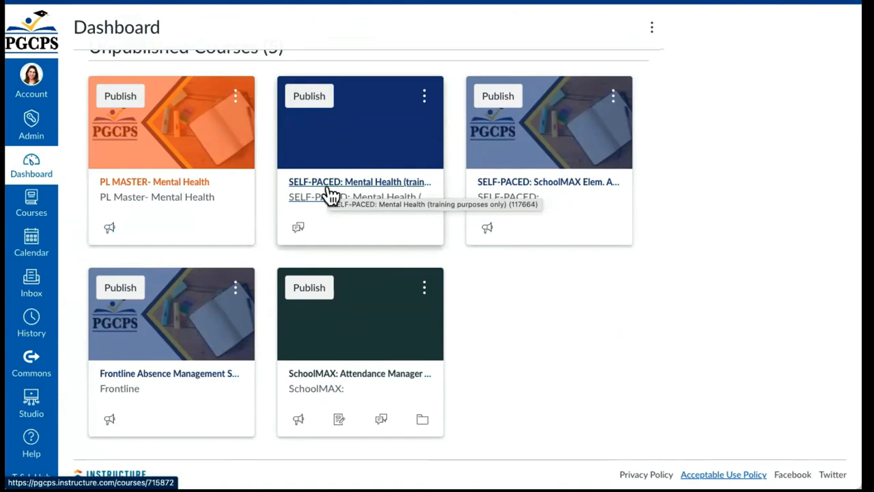
Step: From the SELF-PACED: Mental Health course, start Import Existing Content and expand the Content Type list
left_click(331, 195)
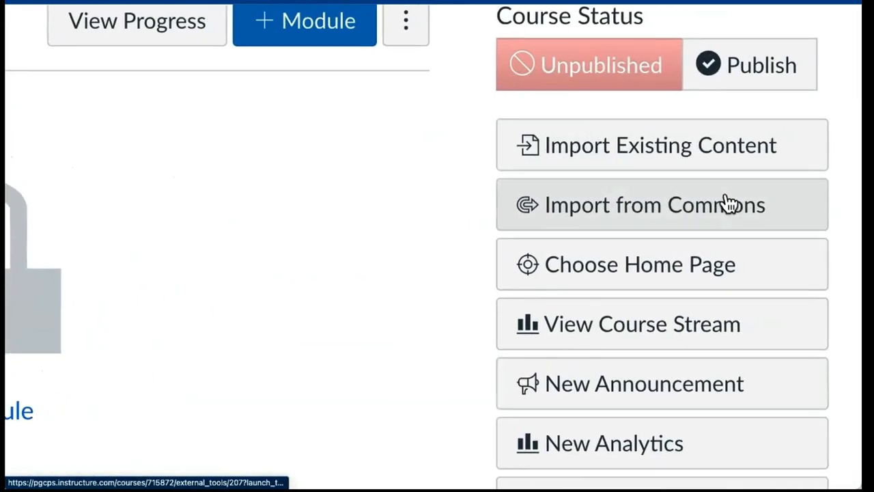
left_click(741, 157)
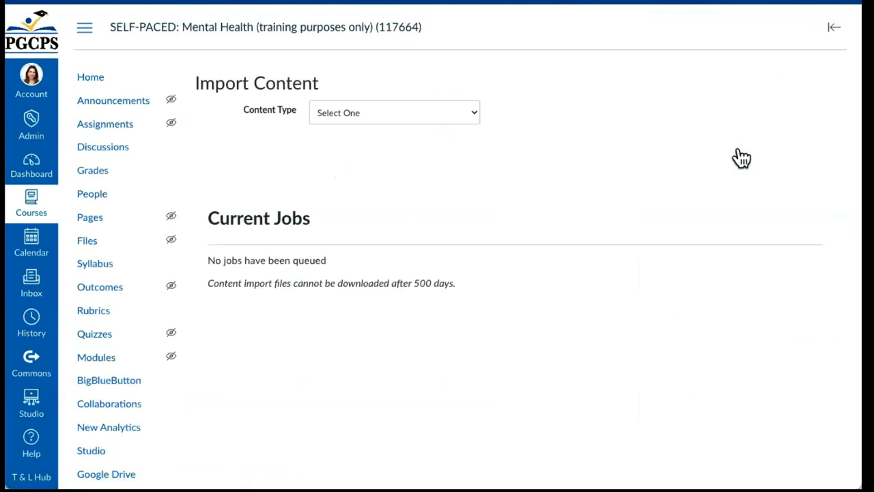
left_click(445, 112)
left_click(445, 113)
left_click(447, 113)
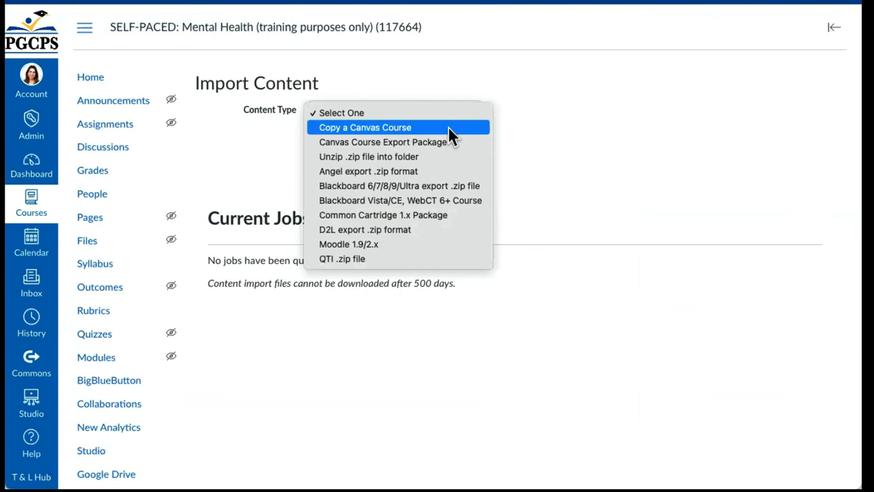
Step: Set Content Type to Copy a Canvas Course and search for the PL Master Mental course
left_click(448, 127)
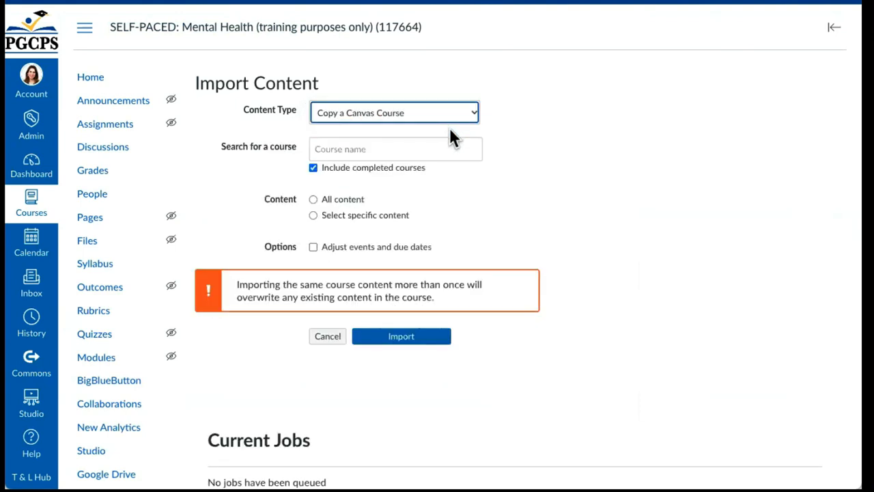
left_click(451, 142)
type("PL MEnt")
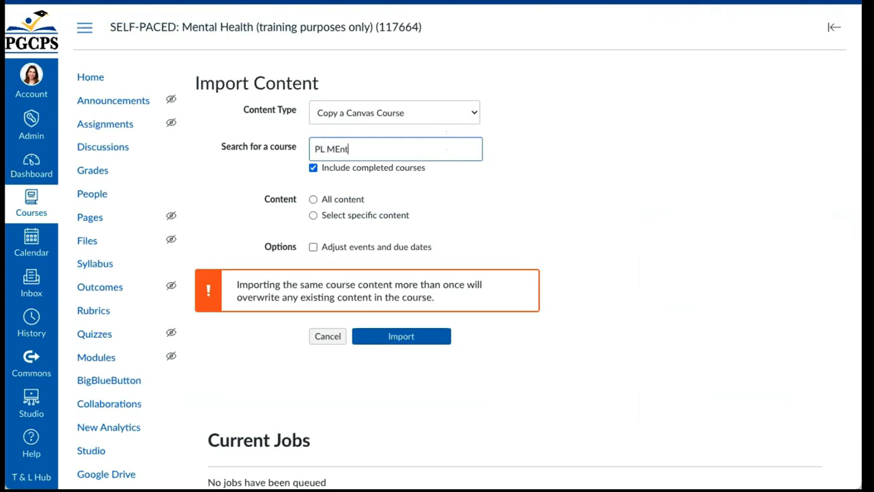
key("BackSpace")
key("BackSpace")
key("BackSpace")
key("BackSpace")
type("Master Ment")
key("BackSpace")
type("tal")
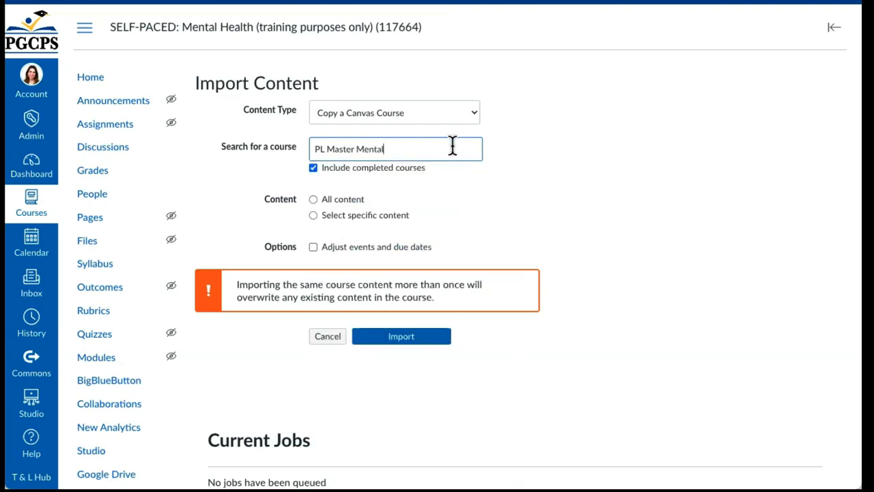
Step: Trim the course search back to 'PL Master' and browse the matching courses
double_click(418, 144)
left_click(381, 148)
key("BackSpace")
key("BackSpace")
key("BackSpace")
key("BackSpace")
key("BackSpace")
key("BackSpace")
key("BackSpace")
double_click(405, 151)
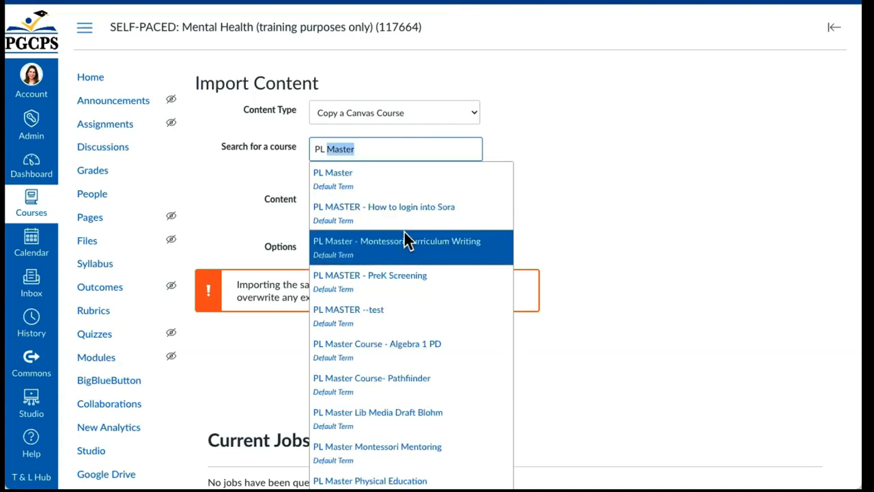
scroll(403, 240, "down", 2)
scroll(406, 240, "up", 1)
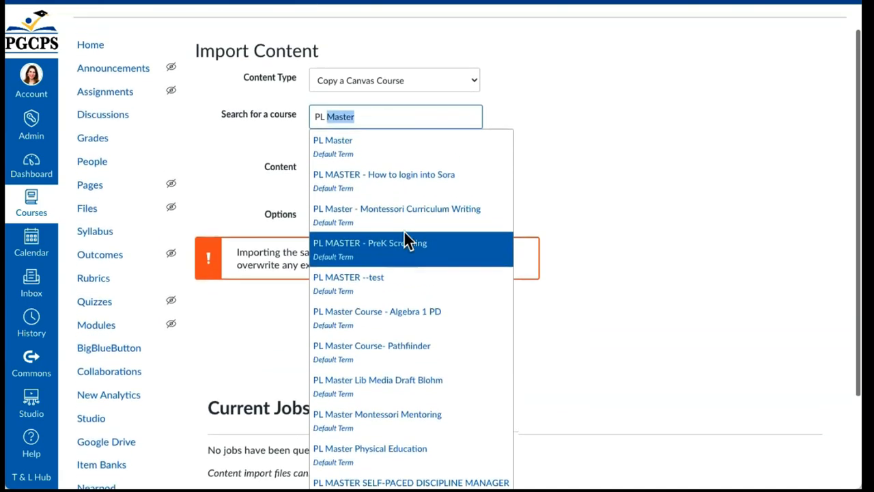
Step: Try search variations such as '- Men' and 'Creat', then clear the course search
left_click(395, 107)
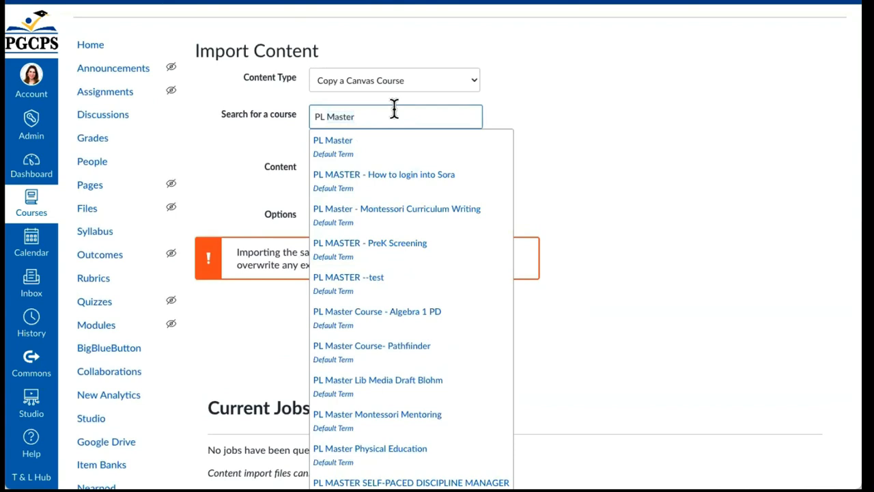
type("- M")
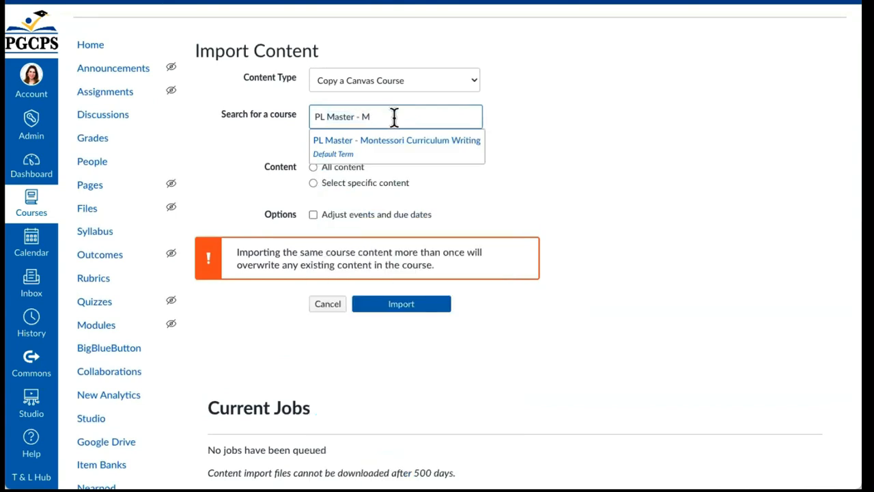
type("en")
key("BackSpace")
key("BackSpace")
key("BackSpace")
key("BackSpace")
key("BackSpace")
type("Cre")
key("BackSpace")
key("BackSpace")
key("BackSpace")
type("Creat")
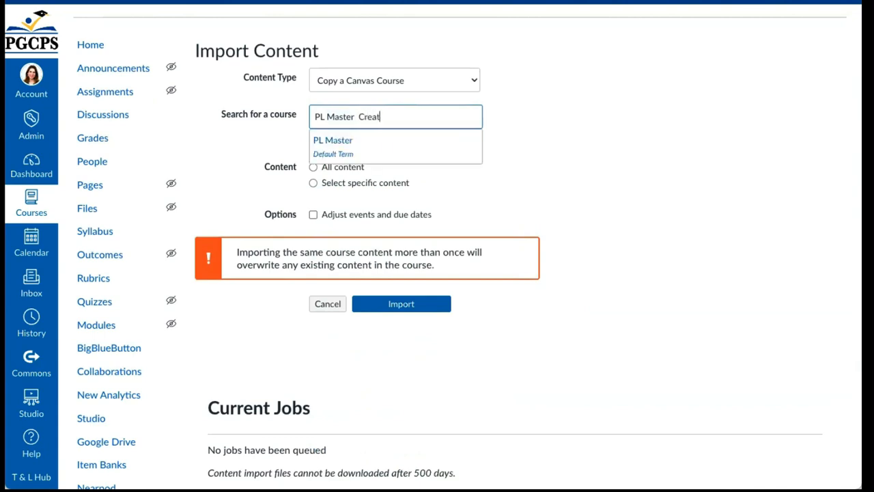
key("BackSpace")
key("BackSpace")
key("BackSpace")
key("BackSpace")
key("BackSpace")
key("BackSpace")
key("BackSpace")
key("BackSpace")
key("BackSpace")
key("BackSpace")
key("BackSpace")
key("BackSpace")
key("BackSpace")
key("BackSpace")
key("BackSpace")
key("BackSpace")
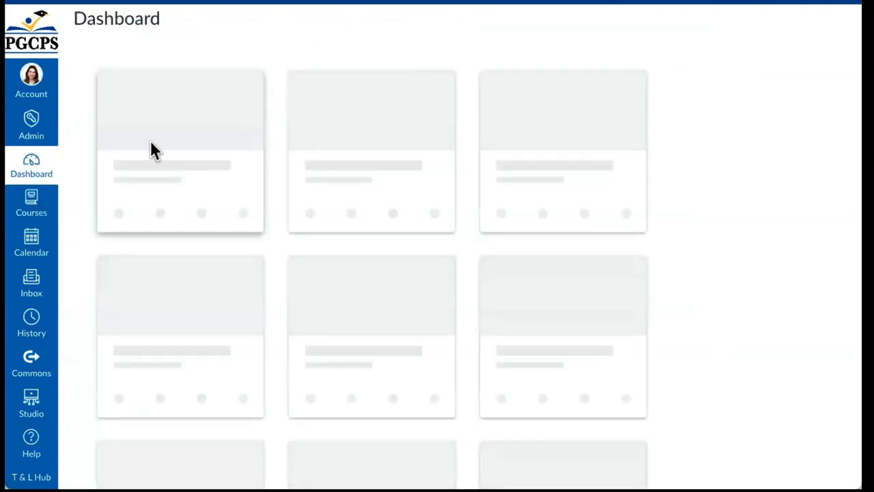
Step: Scroll the Dashboard to Unpublished Courses, then search the course list for 'PL Master Mental'
scroll(242, 269, "down", 2)
scroll(242, 273, "down", 15)
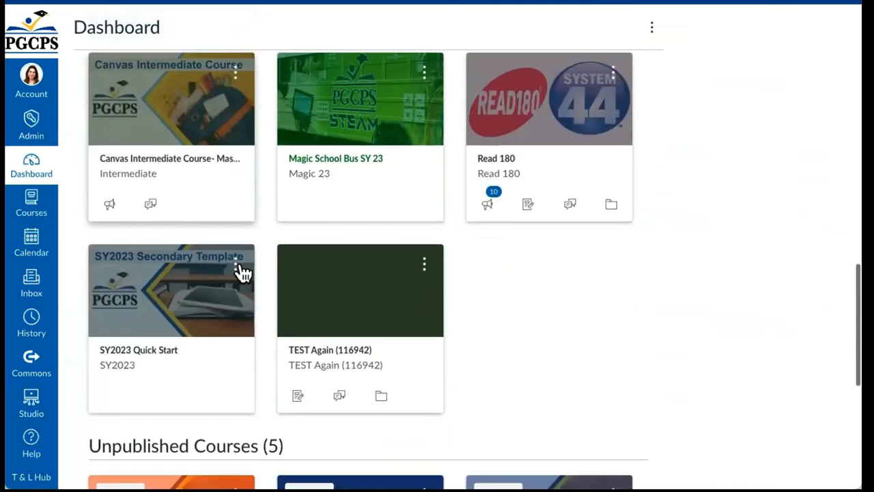
scroll(242, 274, "down", 2)
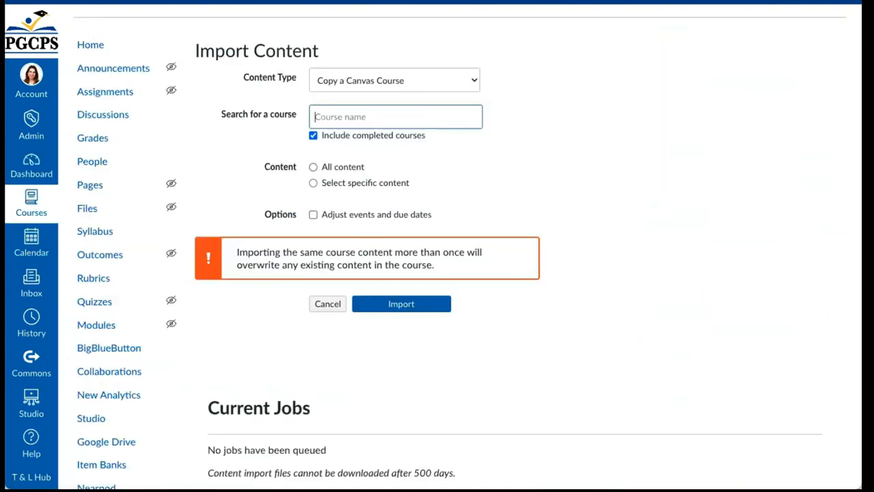
type("PL Master Mental")
Step: Broaden the course search and pick PL MASTER SELF-PACED DISCIPLINE MANAGER as the source course
key("Home")
double_click(445, 116)
type("M")
key("BackSpace")
key("BackSpace")
type("-")
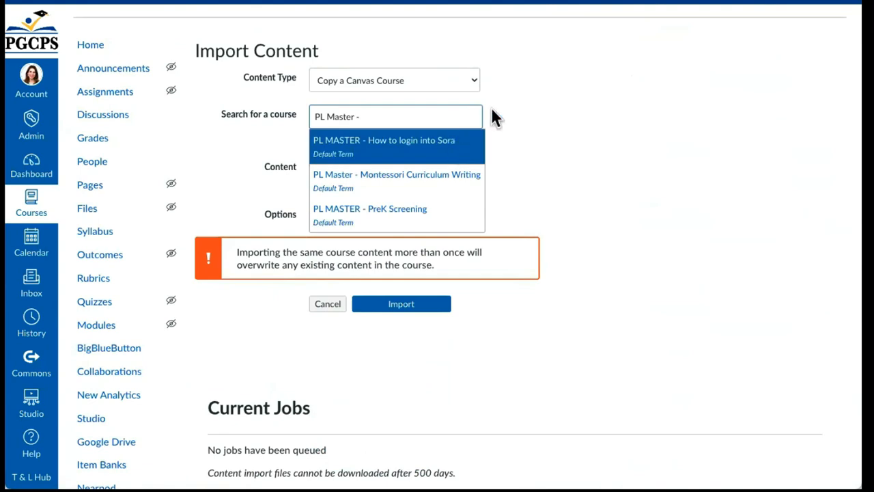
type(" M")
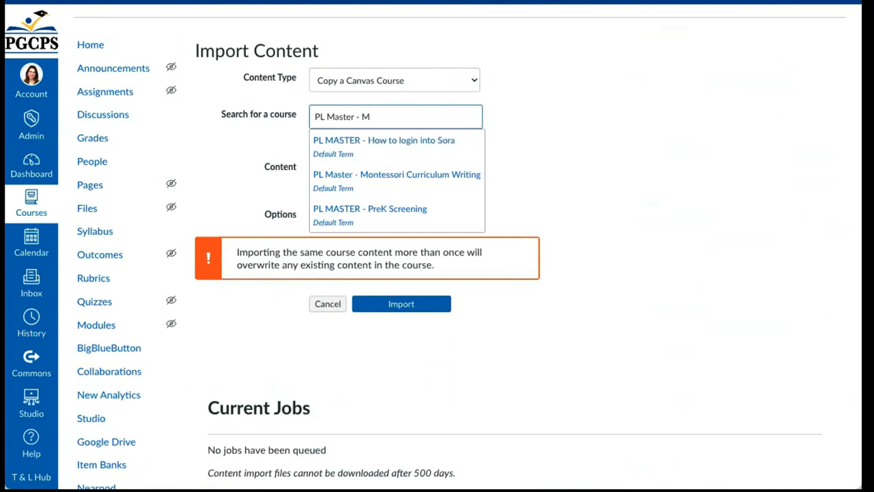
type("ent")
key("BackSpace")
key("BackSpace")
key("BackSpace")
key("BackSpace")
key("BackSpace")
key("BackSpace")
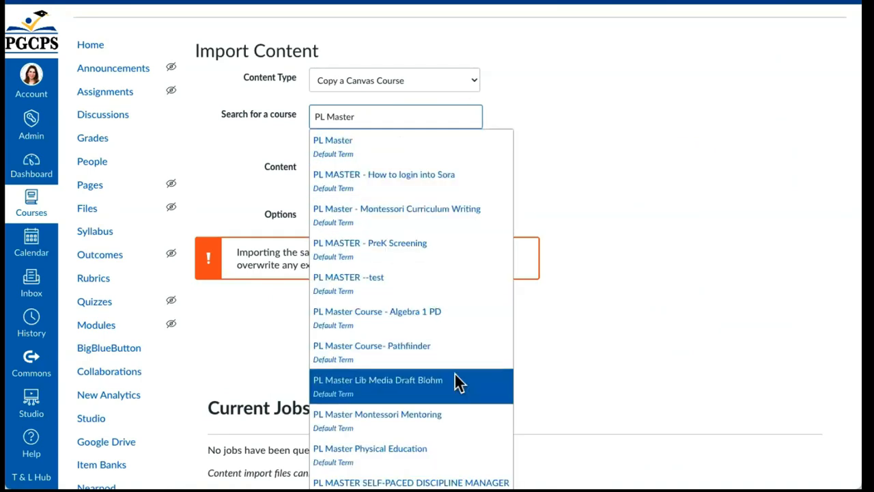
scroll(455, 374, "down", 1)
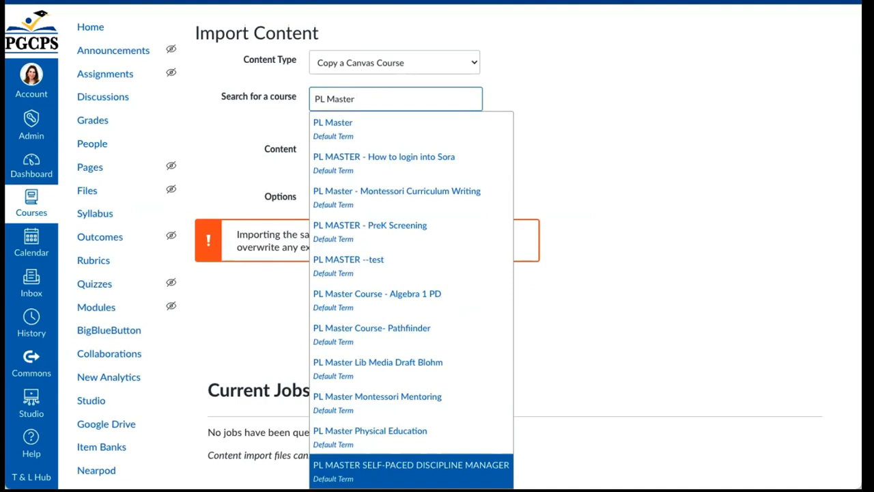
key("Return")
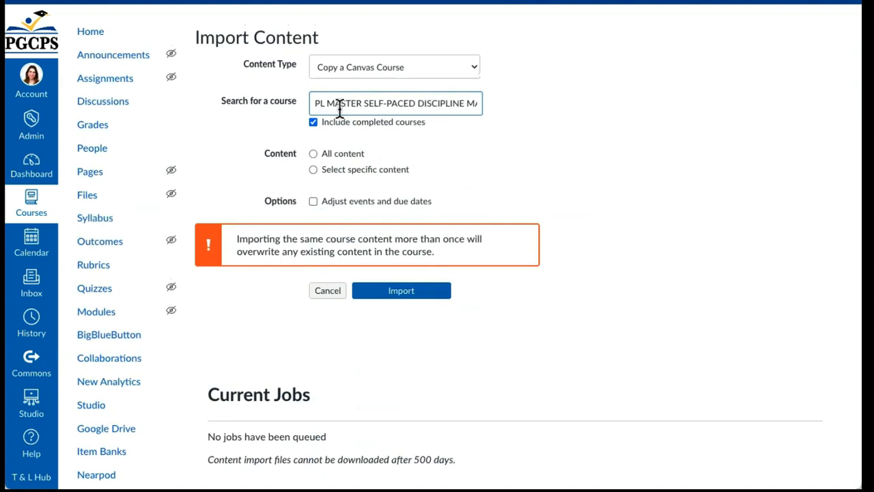
Step: Import all content from the template, leaving event and due dates unadjusted
left_click(315, 156)
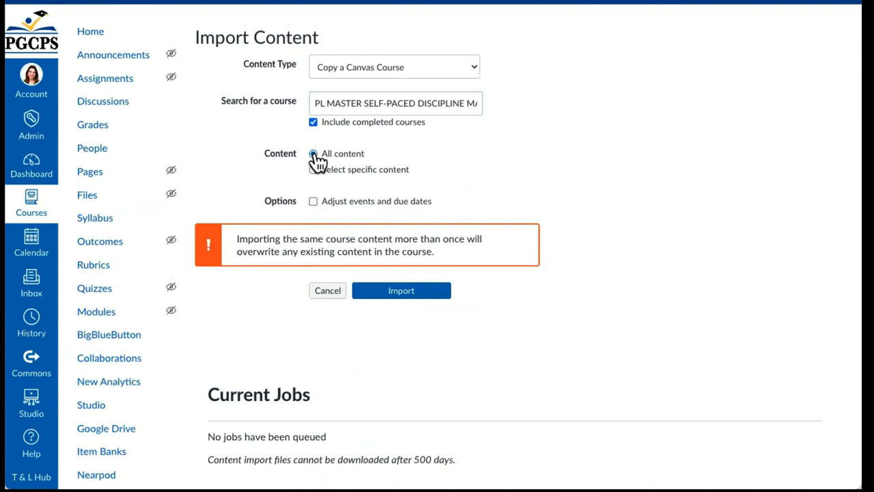
left_click(314, 202)
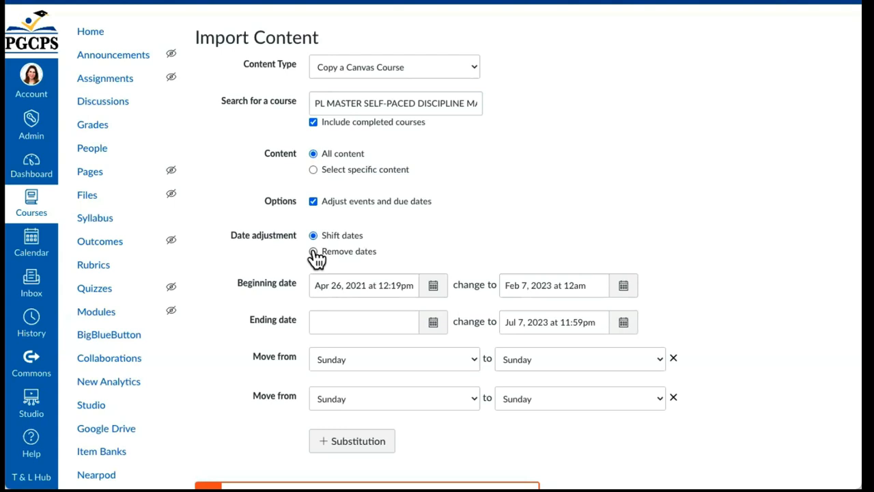
left_click(312, 202)
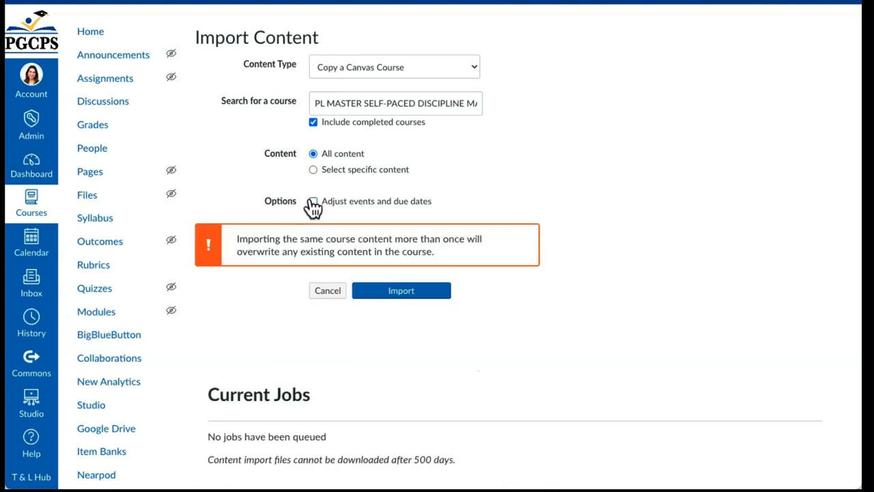
left_click(396, 294)
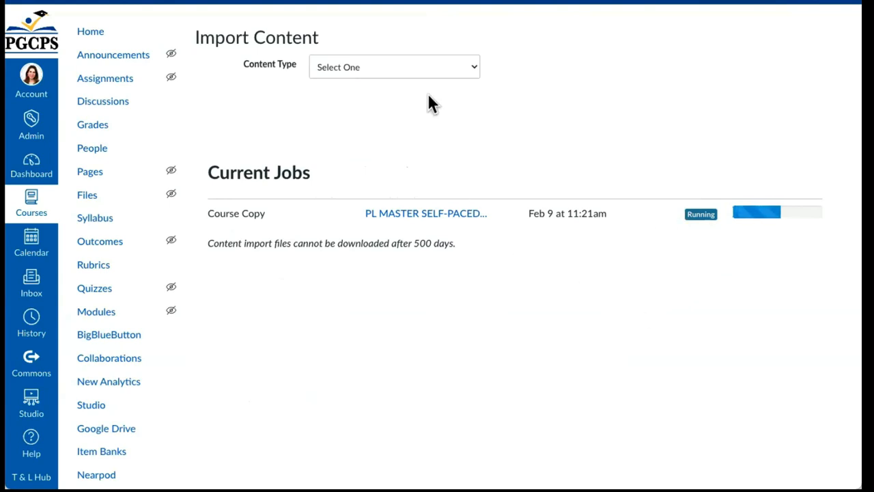
Step: Once the Course Copy job shows Completed, view the course Home page with the PGCPS template
scroll(293, 84, "up", 1)
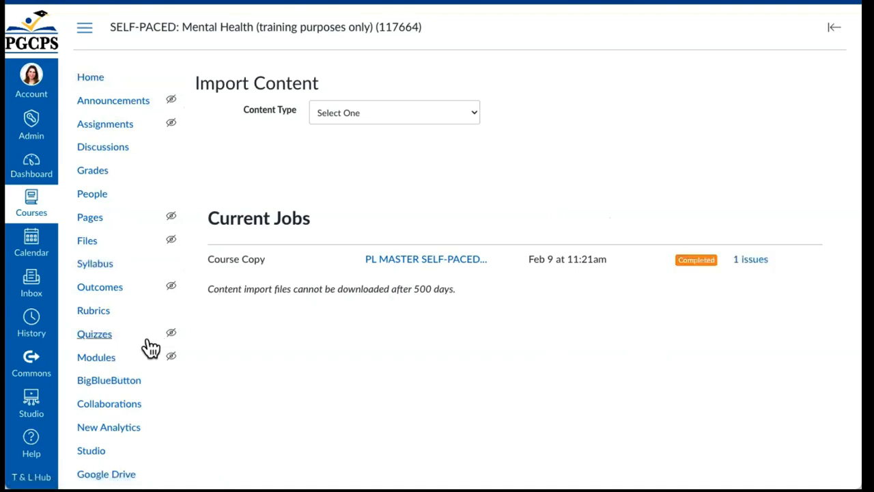
left_click(88, 82)
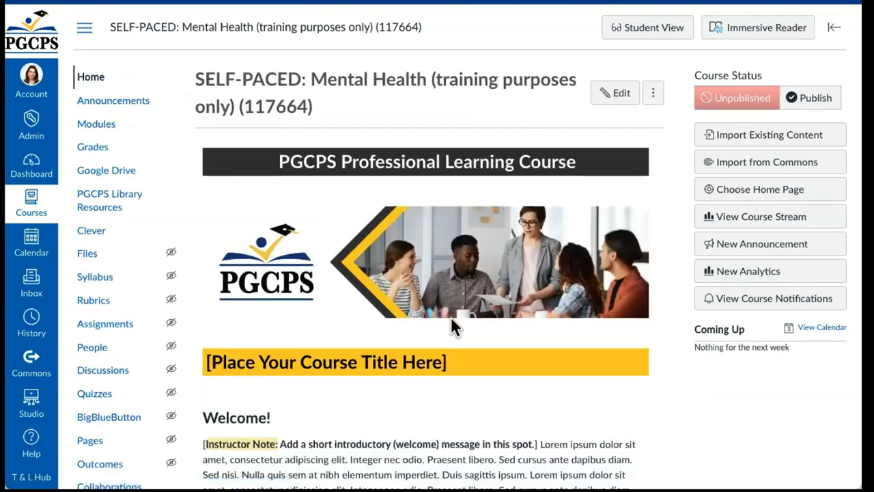
Step: Review the copied modules, including Instructor Module, Sample Pages and About This Class
scroll(451, 318, "down", 6)
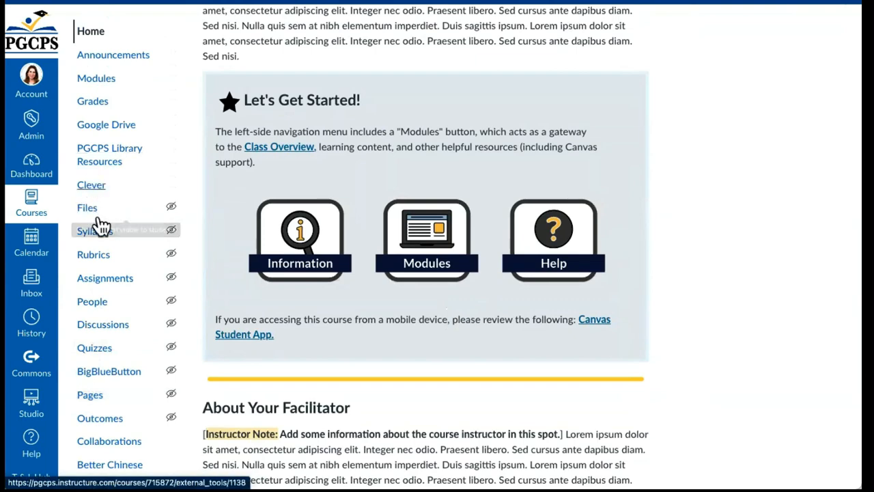
left_click(99, 82)
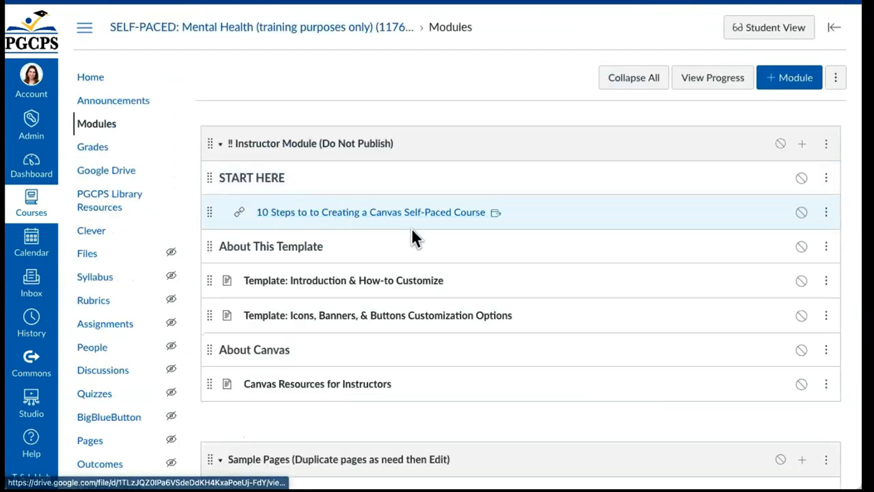
scroll(413, 230, "down", 4)
scroll(414, 231, "down", 8)
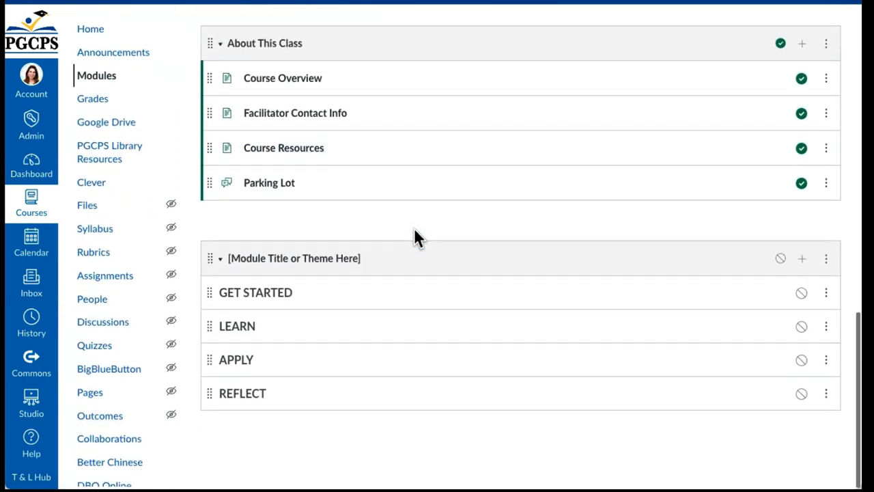
scroll(415, 229, "up", 10)
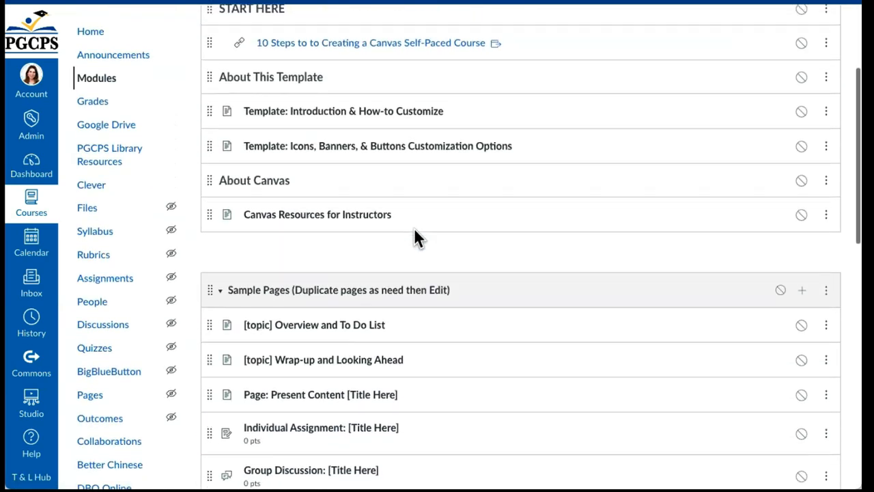
scroll(415, 235, "up", 3)
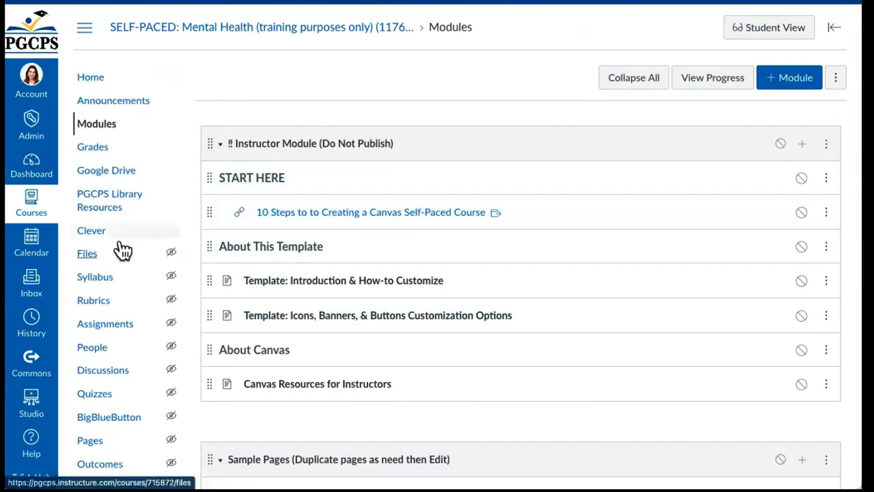
Step: Check the People list for the section's Teacher and Student roles
left_click(93, 347)
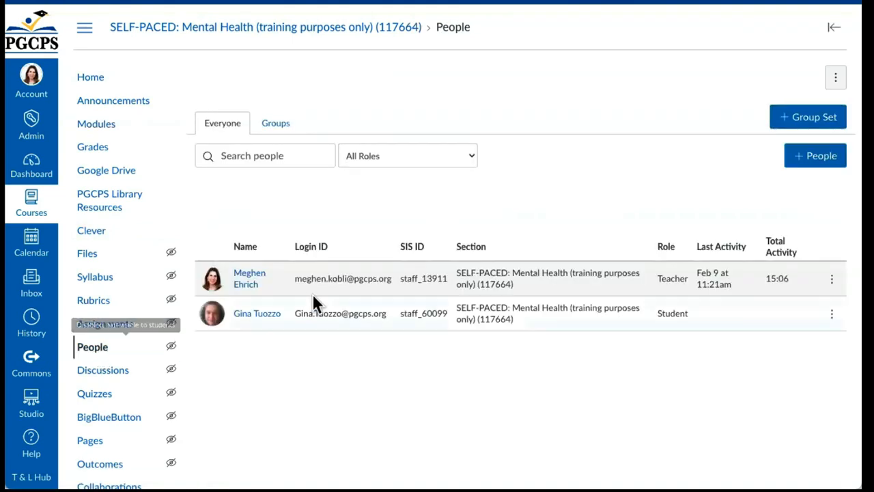
scroll(314, 304, "down", 2)
scroll(318, 297, "down", 1)
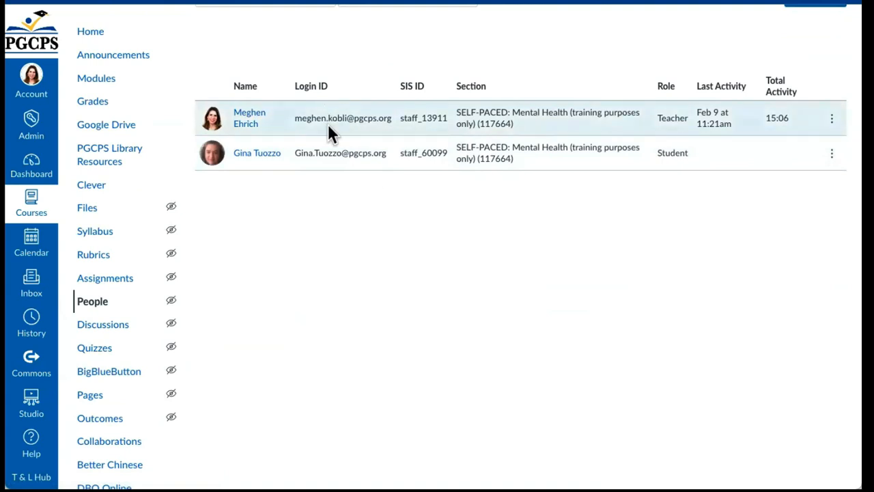
double_click(668, 117)
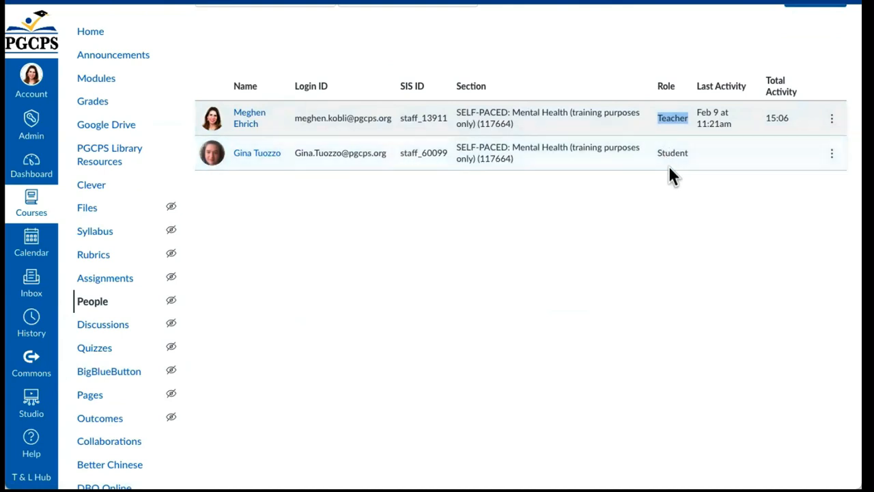
scroll(632, 194, "up", 3)
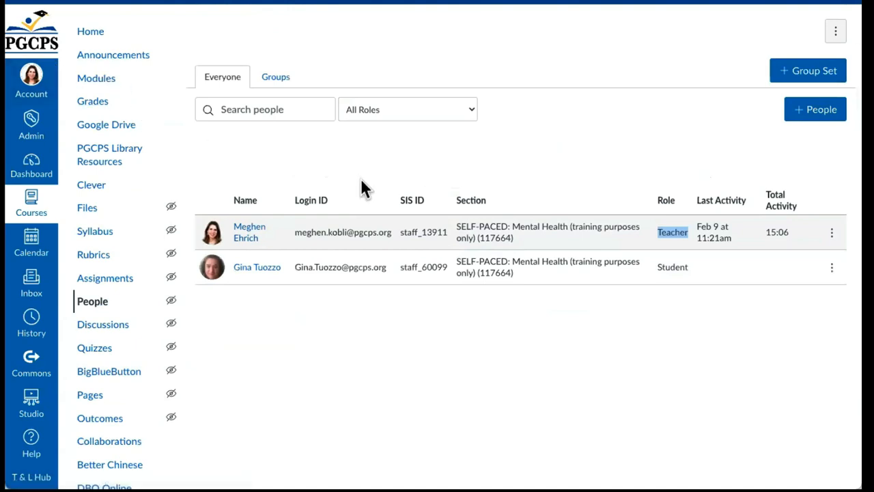
Step: Go back to the course home and publish it from Course Status
left_click(101, 33)
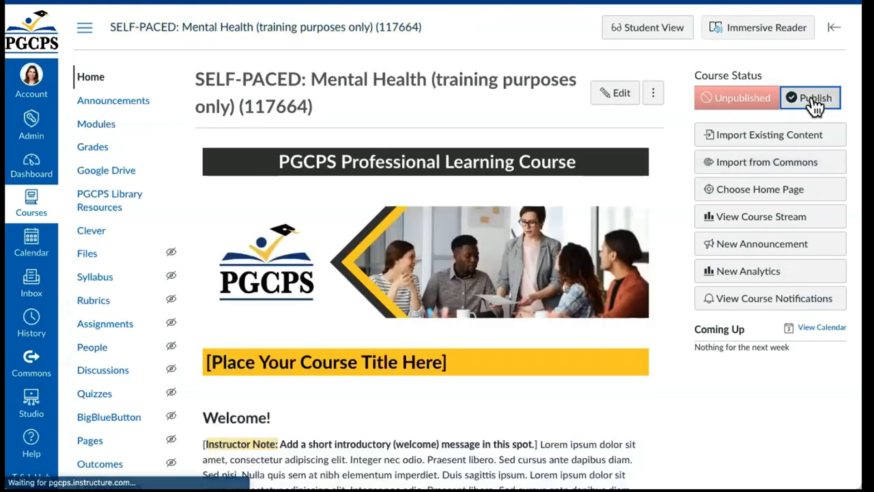
left_click(814, 99)
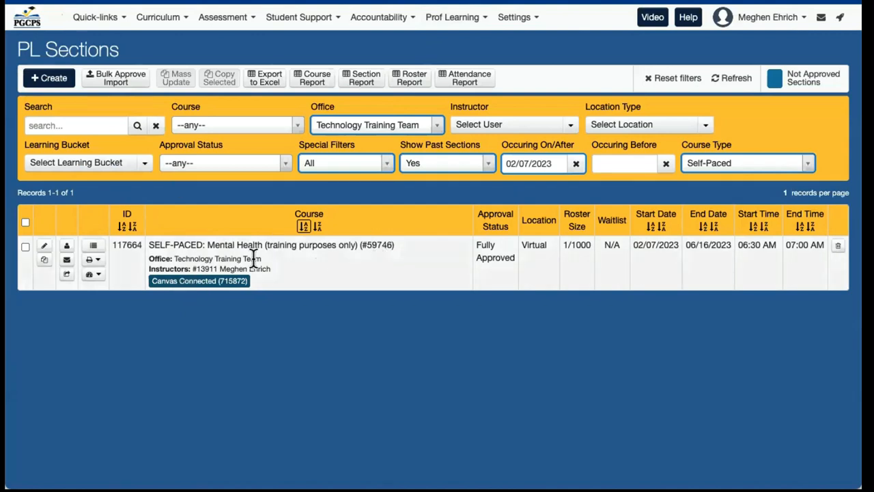
Step: Follow the Mental Health section's Canvas Connected badge to the published course
left_click(202, 282)
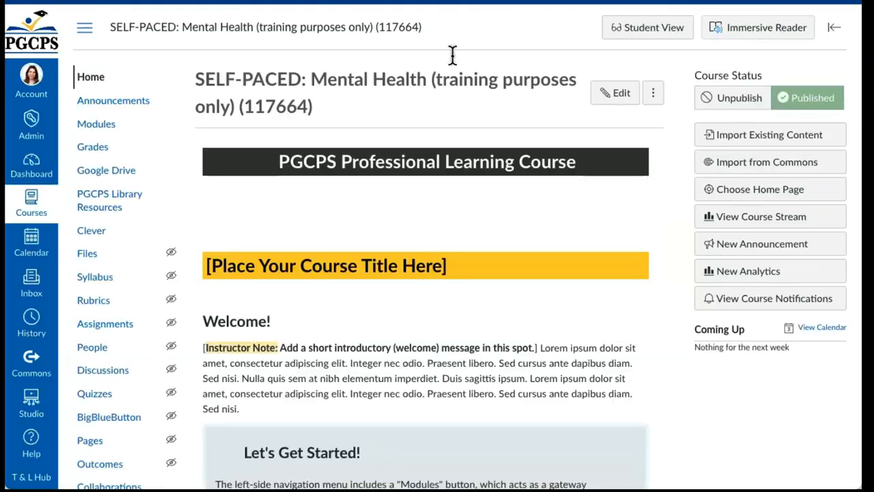